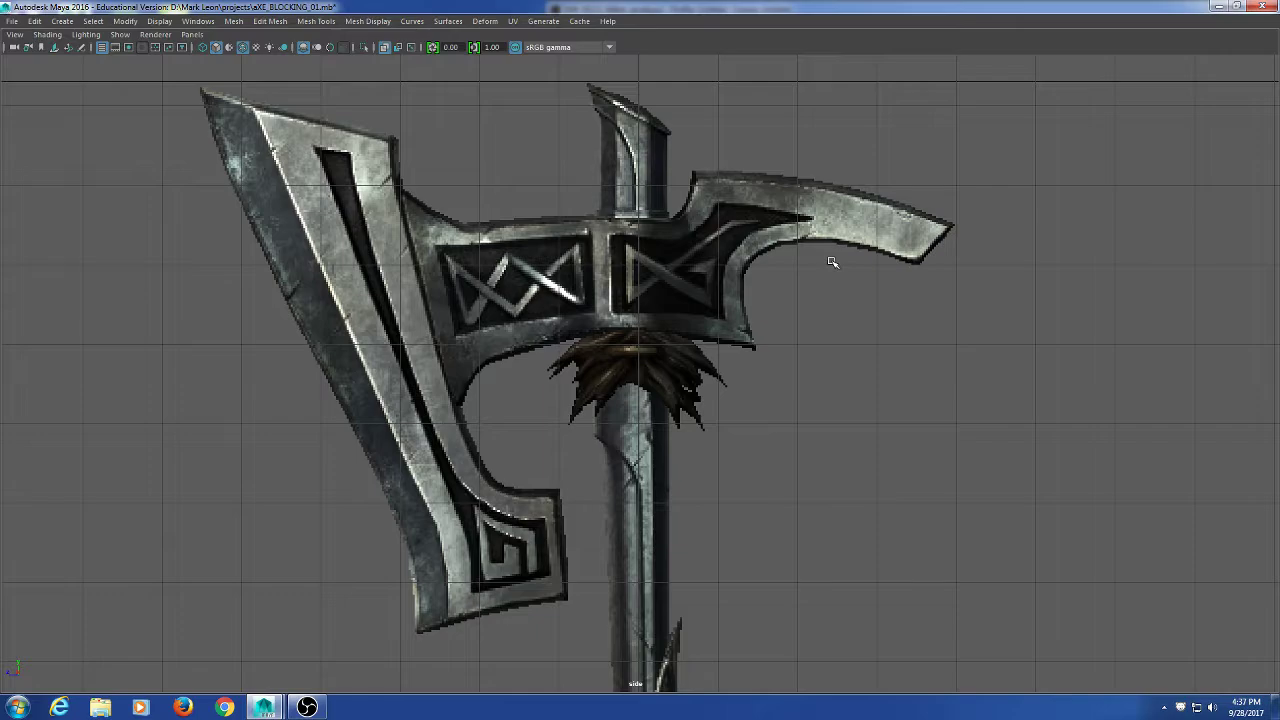
Toggle the workspace back and forth between full-screen view and standard view.
key(ctrl+space)
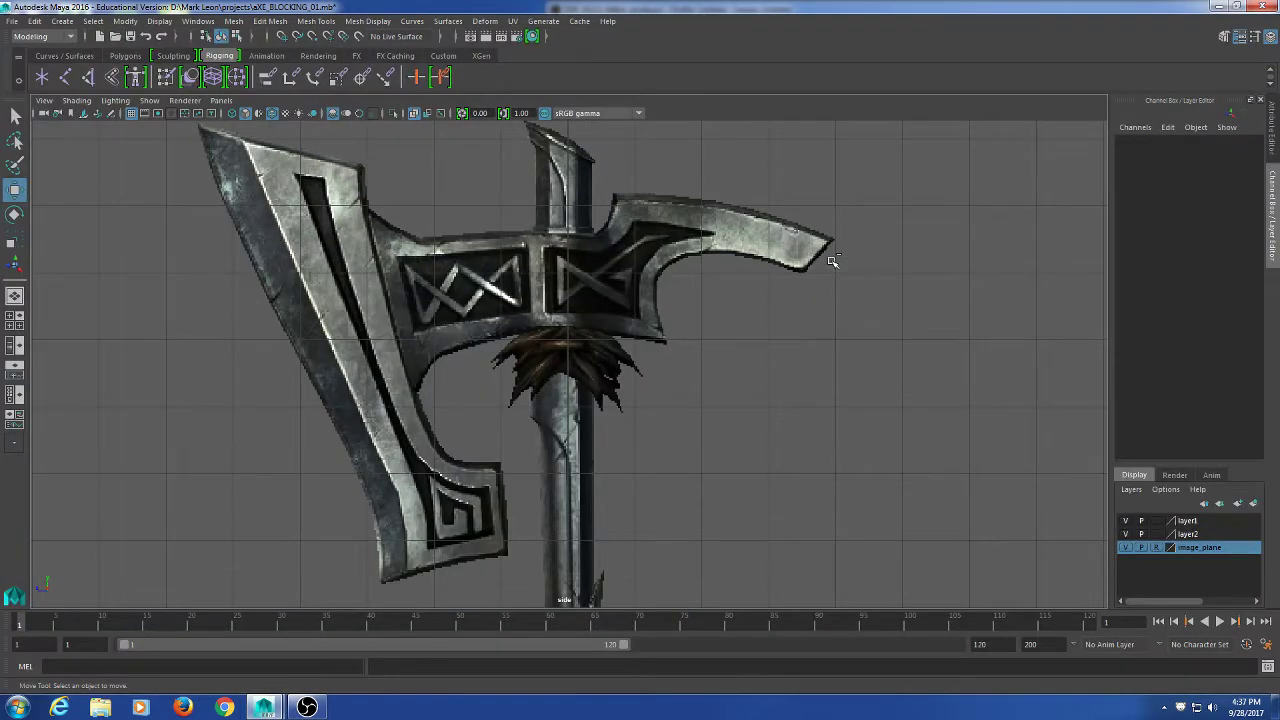
key(ctrl+space)
key(ctrl+space)
key(ctrl+space)
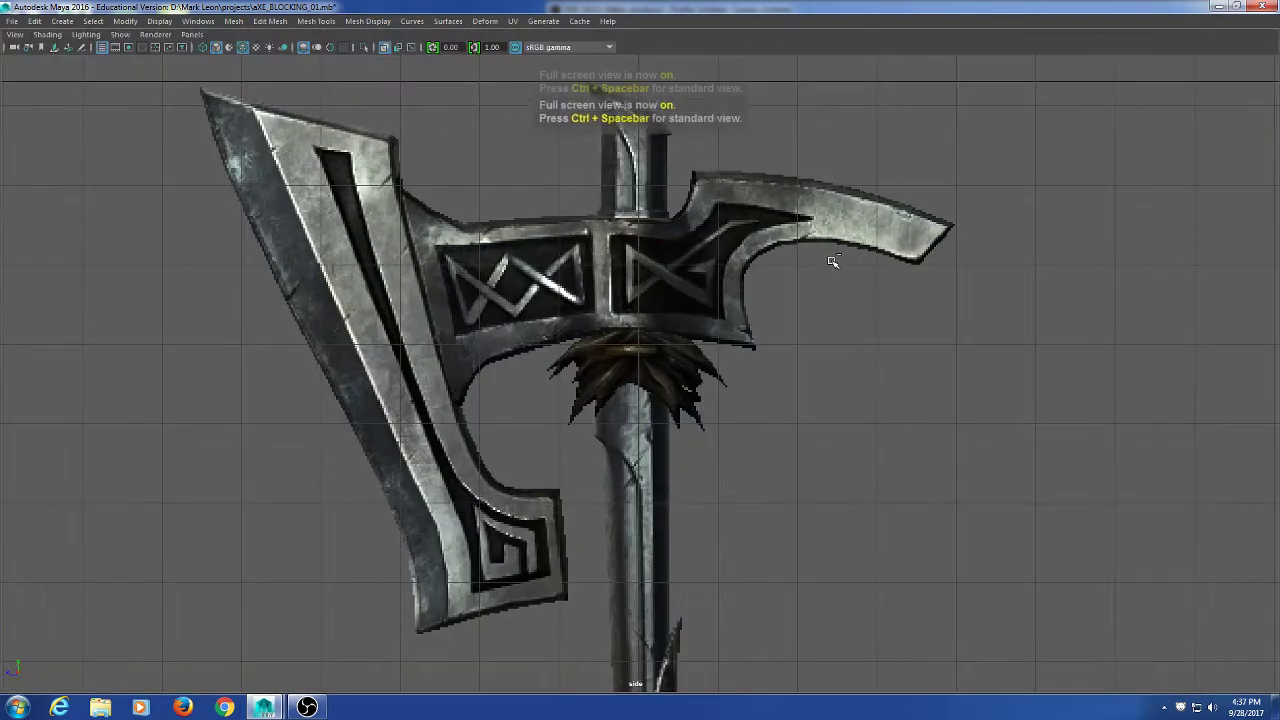
key(ctrl+space)
key(ctrl+space)
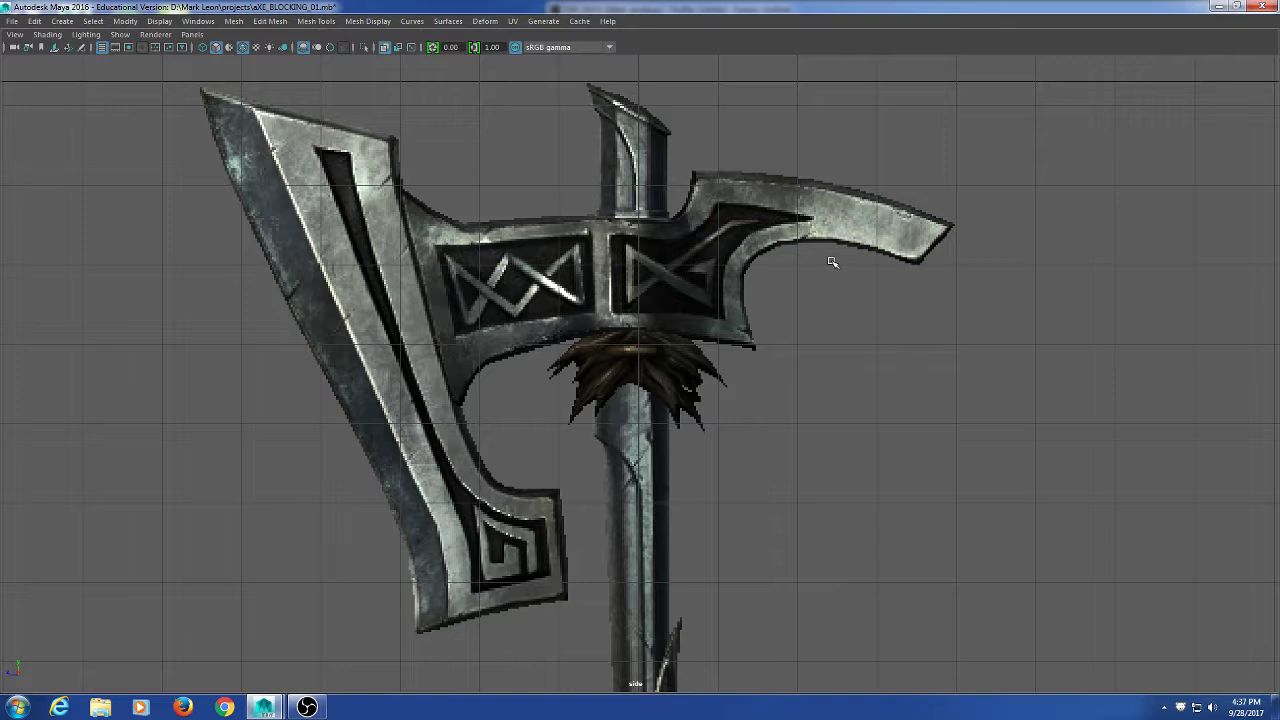
Switch to side-by-side side and perspective views and examine the axe head with the recessed blade panel.
key(space)
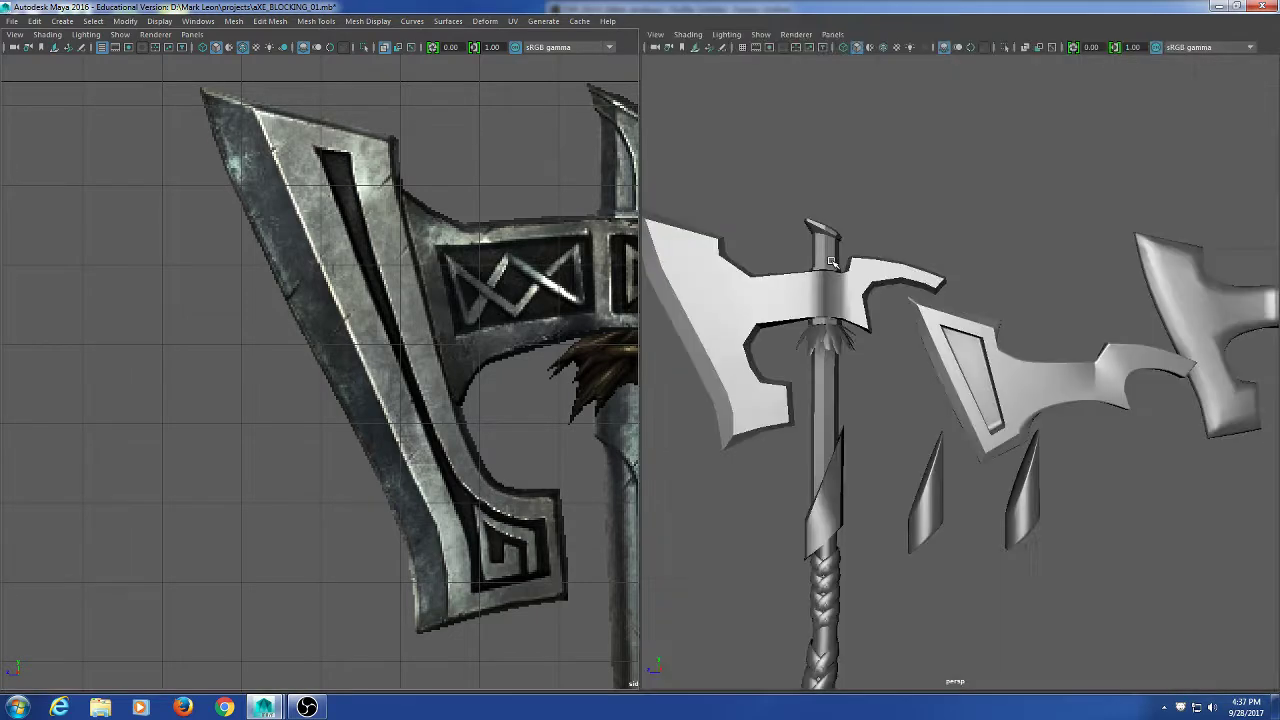
alt+right_drag(837, 246, 860, 330)
alt+middle_drag(894, 548, 860, 500)
alt+right_drag(860, 500, 1057, 554)
mouse_move(880, 470)
alt+mouse_down()
mouse_move(914, 474)
mouse_move(860, 469)
alt+mouse_up()
click(939, 294)
alt+right_drag(939, 294, 985, 430)
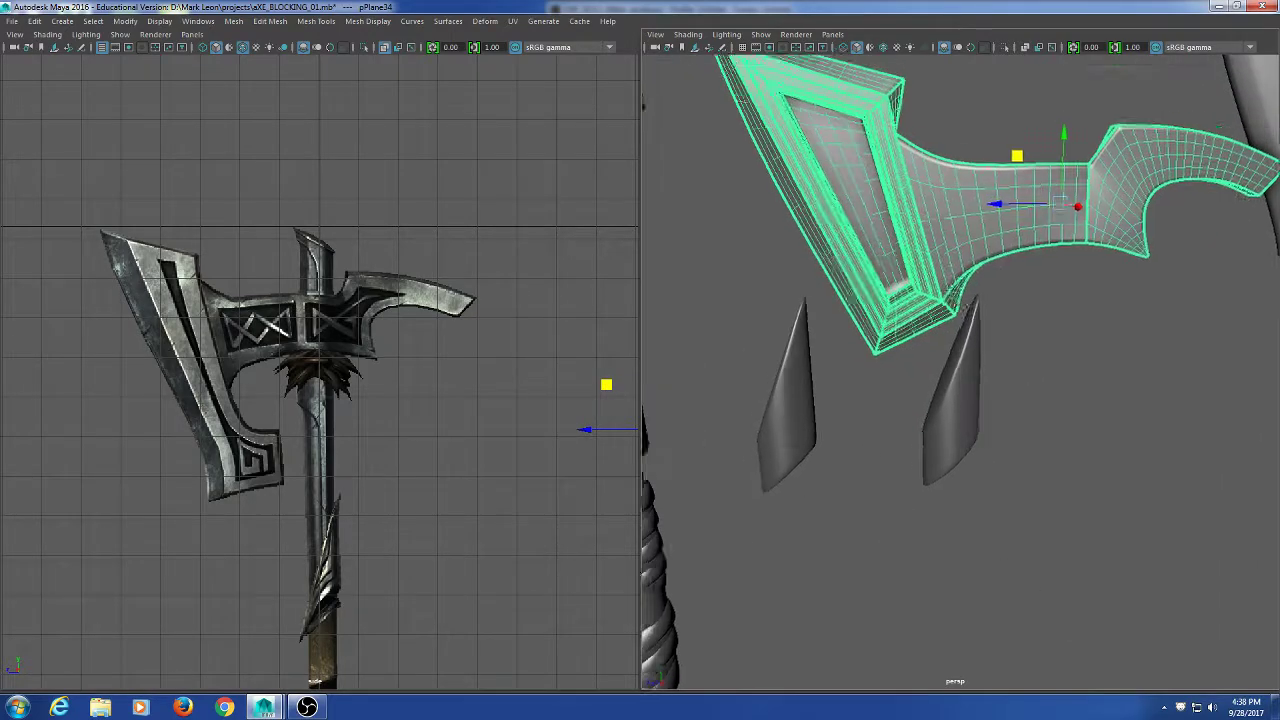
alt+middle_drag(956, 290, 1056, 398)
click(1086, 118)
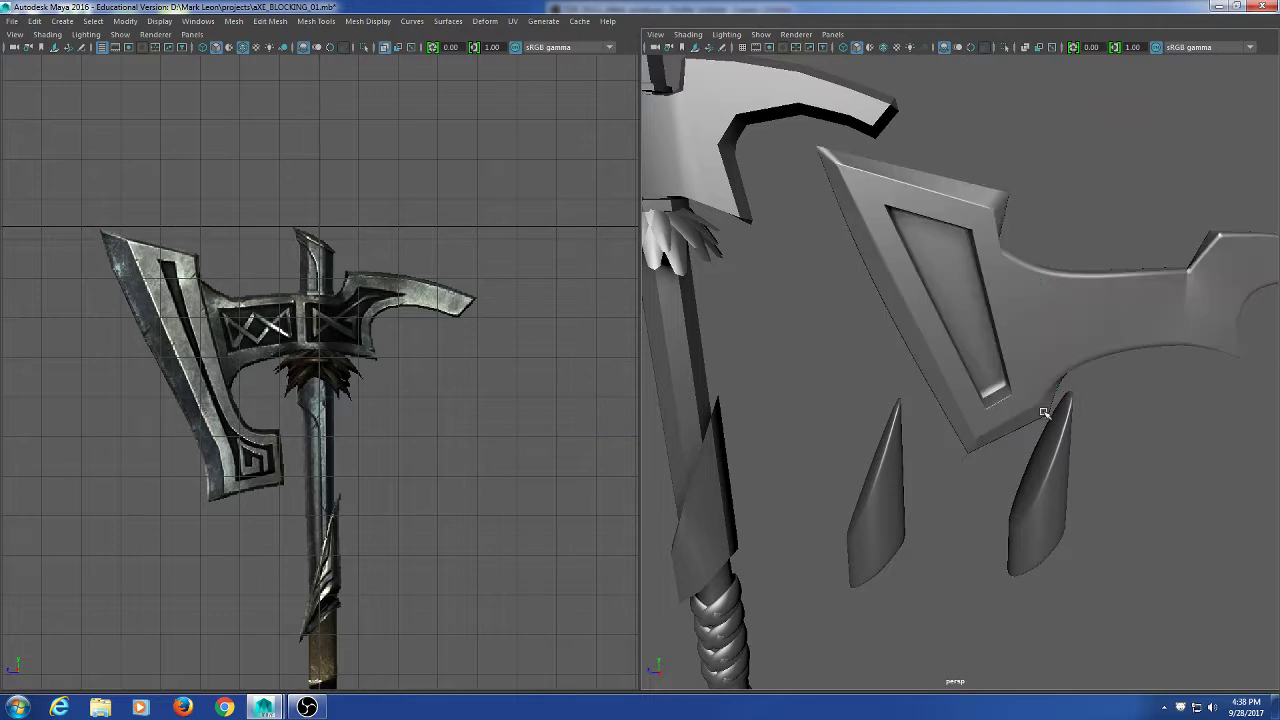
Examine the row of axe model versions in the perspective view from several angles, selecting individual axe heads.
alt+right_drag(866, 420, 909, 451)
alt+middle_drag(909, 451, 939, 442)
scroll(939, 442, down, 10)
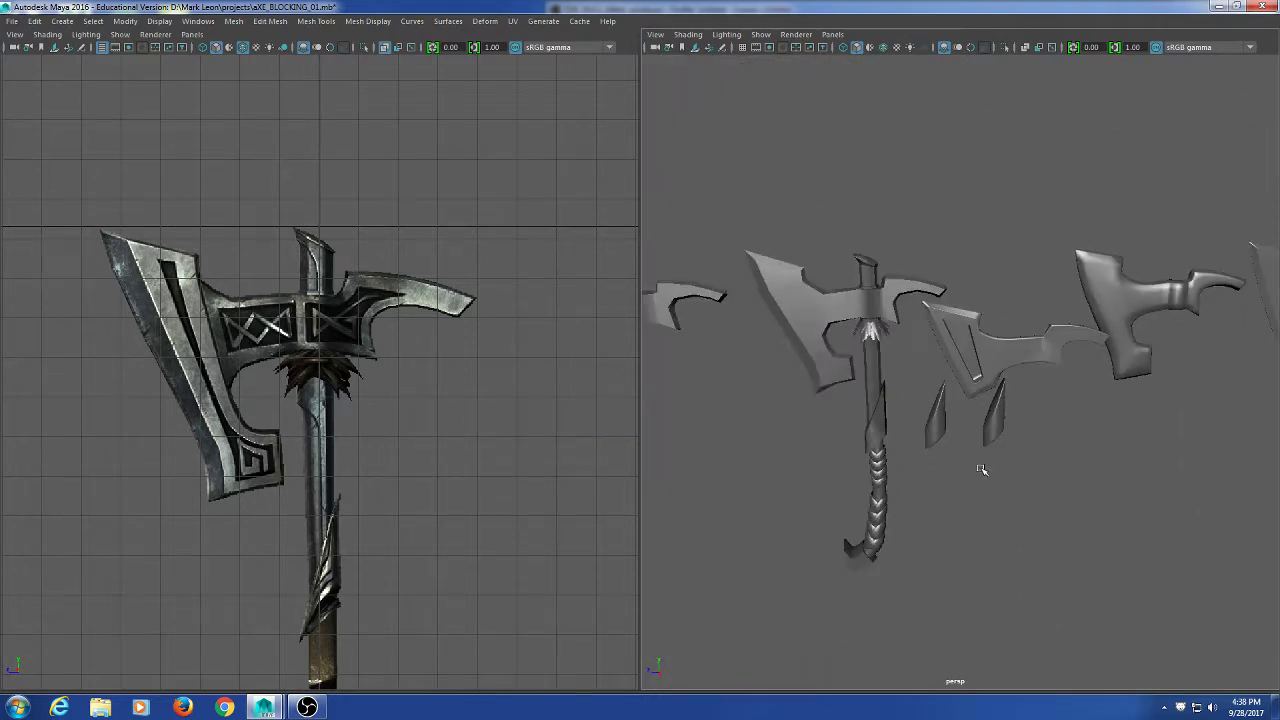
alt+middle_drag(755, 449, 980, 448)
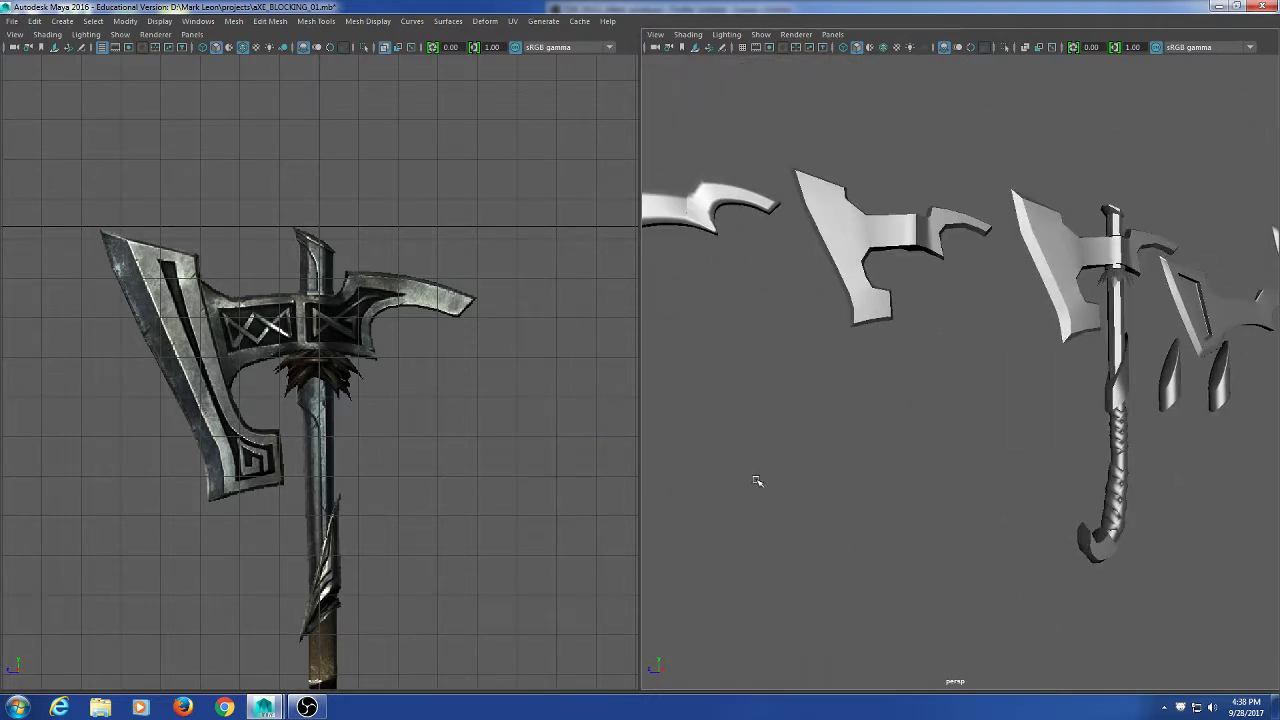
alt+click(505, 455)
alt+drag(764, 410, 912, 442)
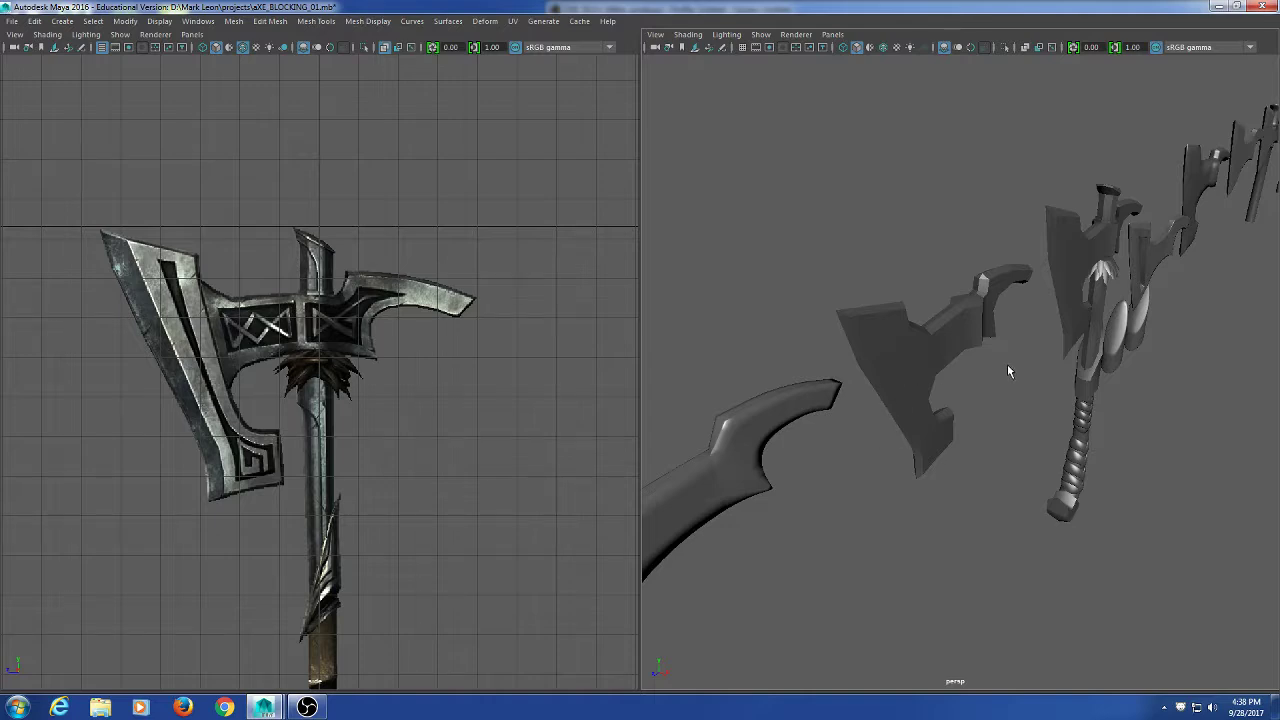
alt+drag(1007, 371, 1060, 466)
click(890, 350)
click(778, 388)
click(1044, 352)
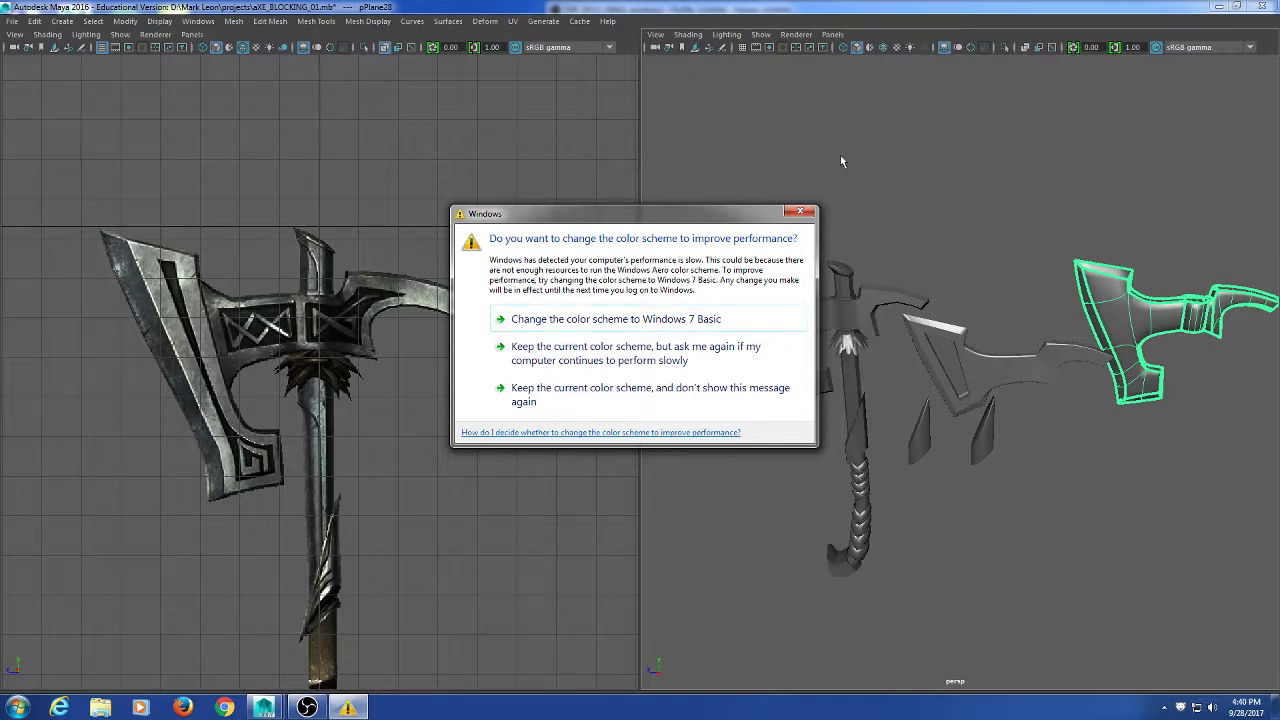
Dismiss the Windows color scheme prompt and deselect the axe head.
click(800, 212)
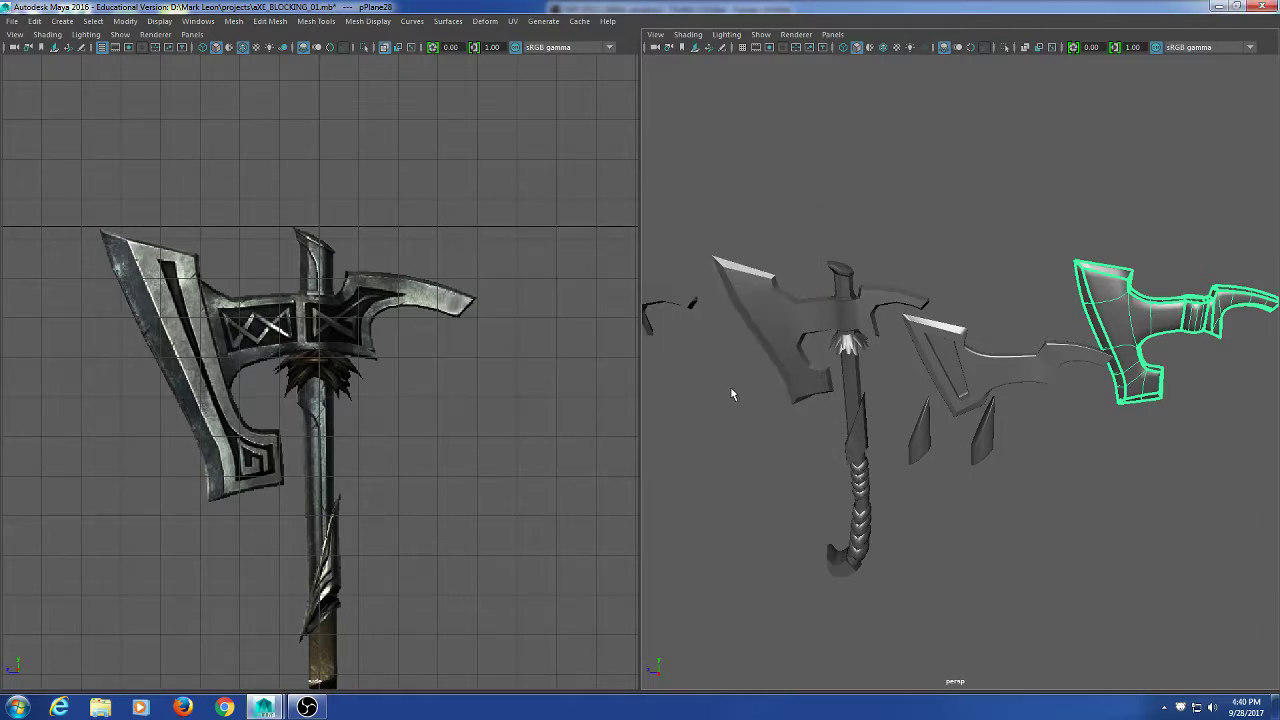
click(1097, 430)
Isolate the blocked-out axe head together with its handle cylinder in the perspective view.
alt+middle_drag(1106, 402, 1046, 394)
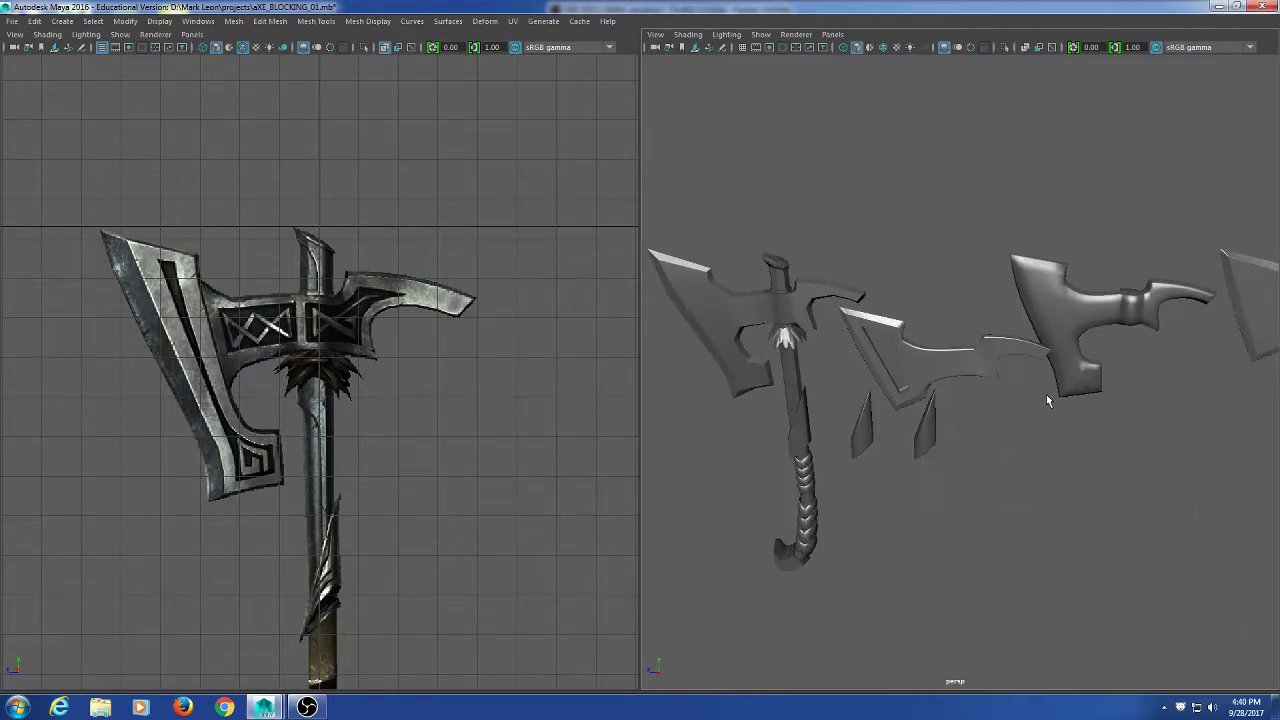
scroll(1046, 394, up, 2)
alt+drag(1021, 429, 790, 418)
click(882, 335)
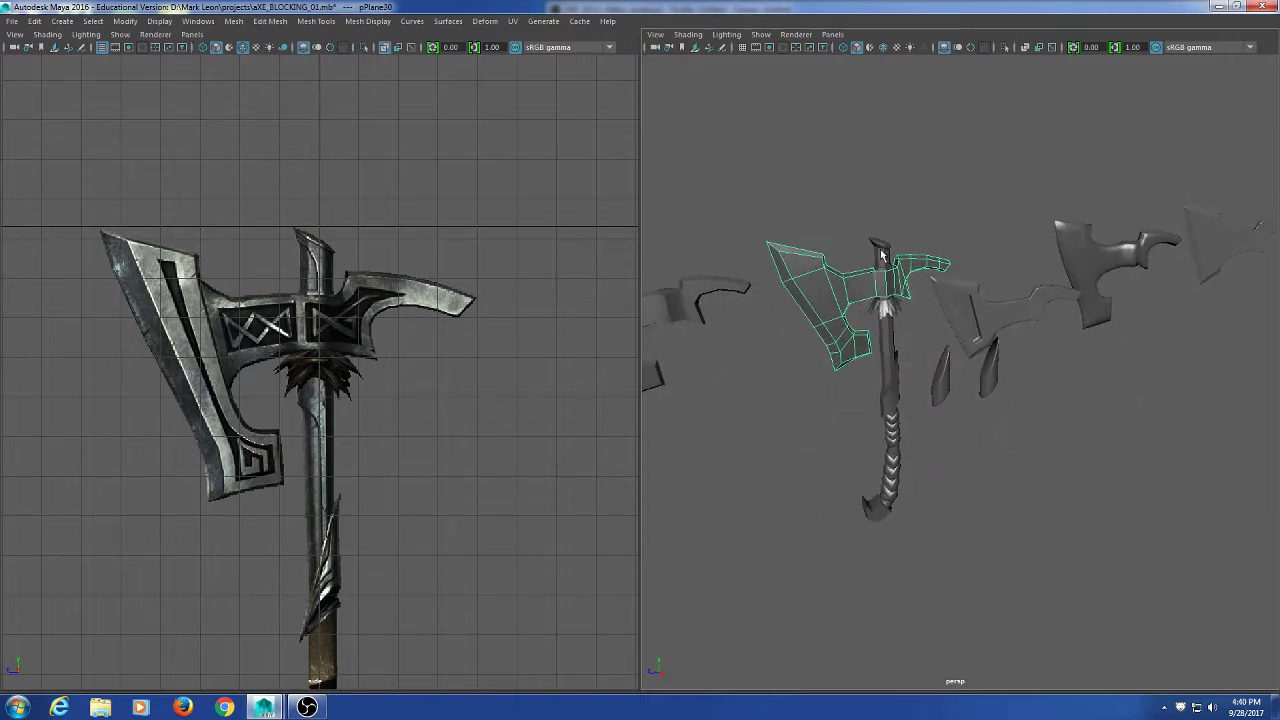
shift+click(881, 251)
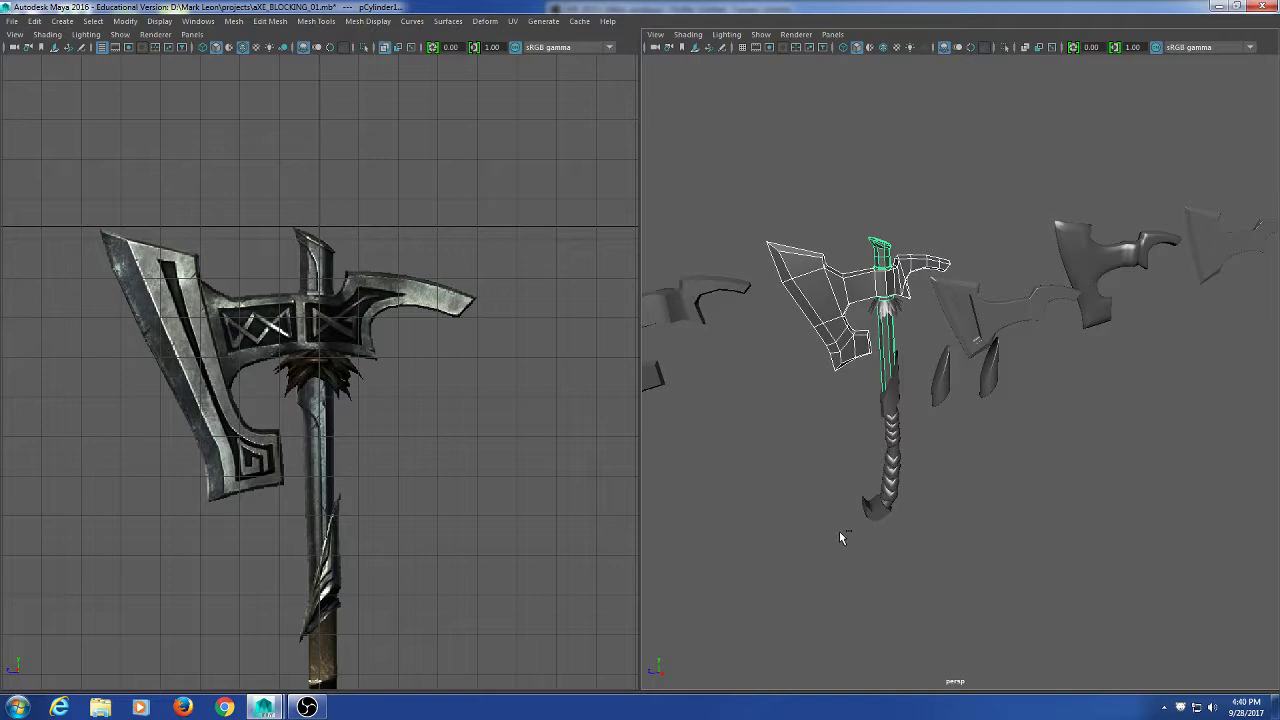
key(ctrl+1)
click(859, 480)
scroll(870, 433, up, 3)
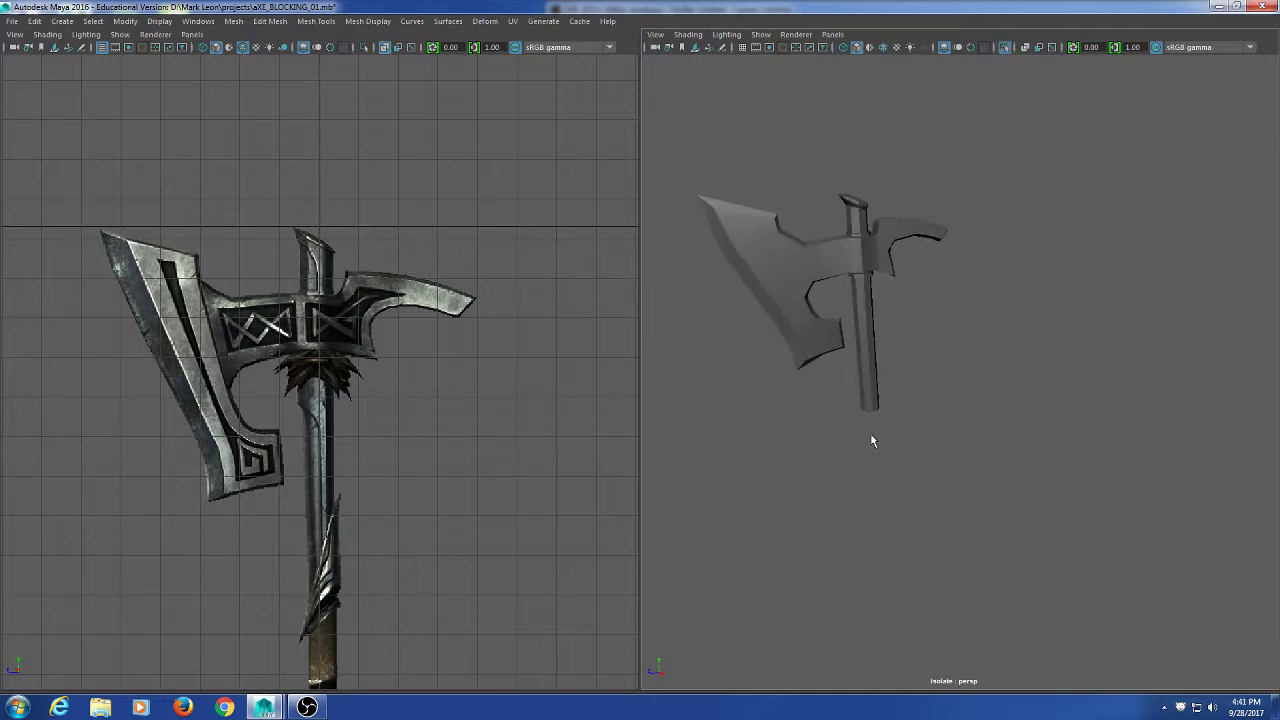
Switch the axe head to edge mode and select the edge loop running around its outline.
alt+drag(872, 441, 830, 384)
click(884, 286)
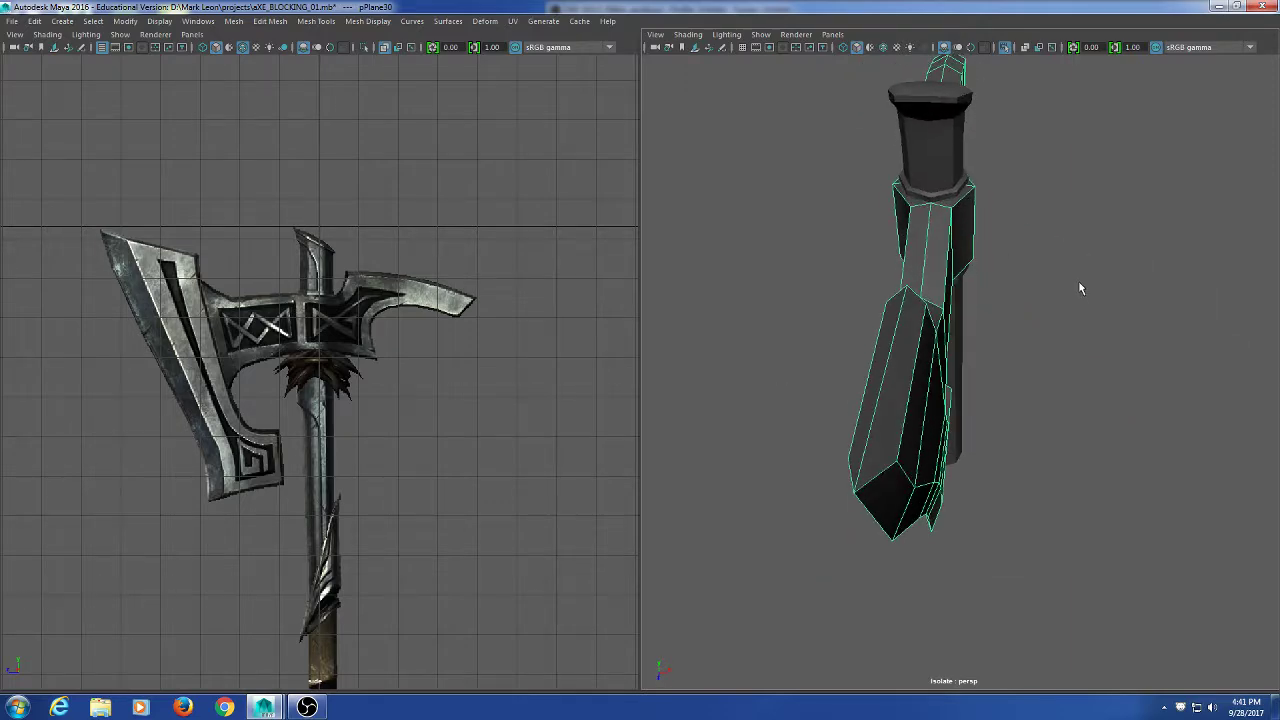
right_click(1080, 288)
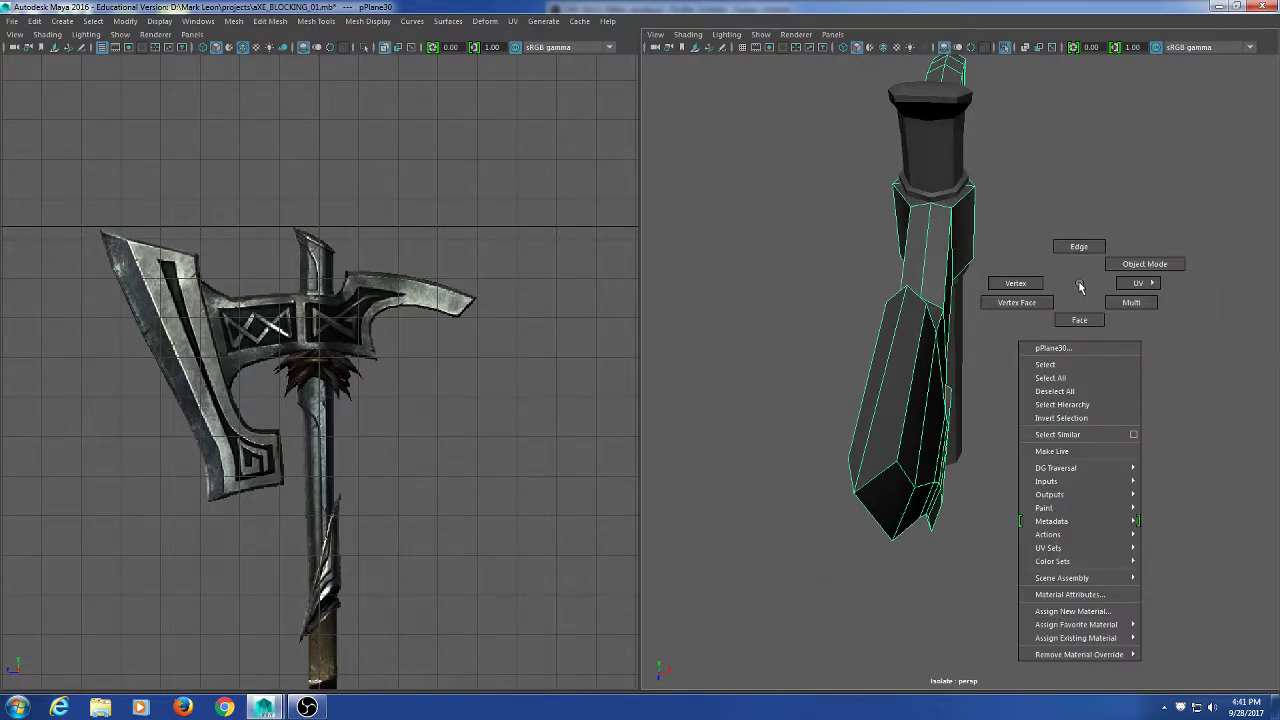
click(1079, 246)
alt+drag(1027, 180, 919, 221)
click(873, 122)
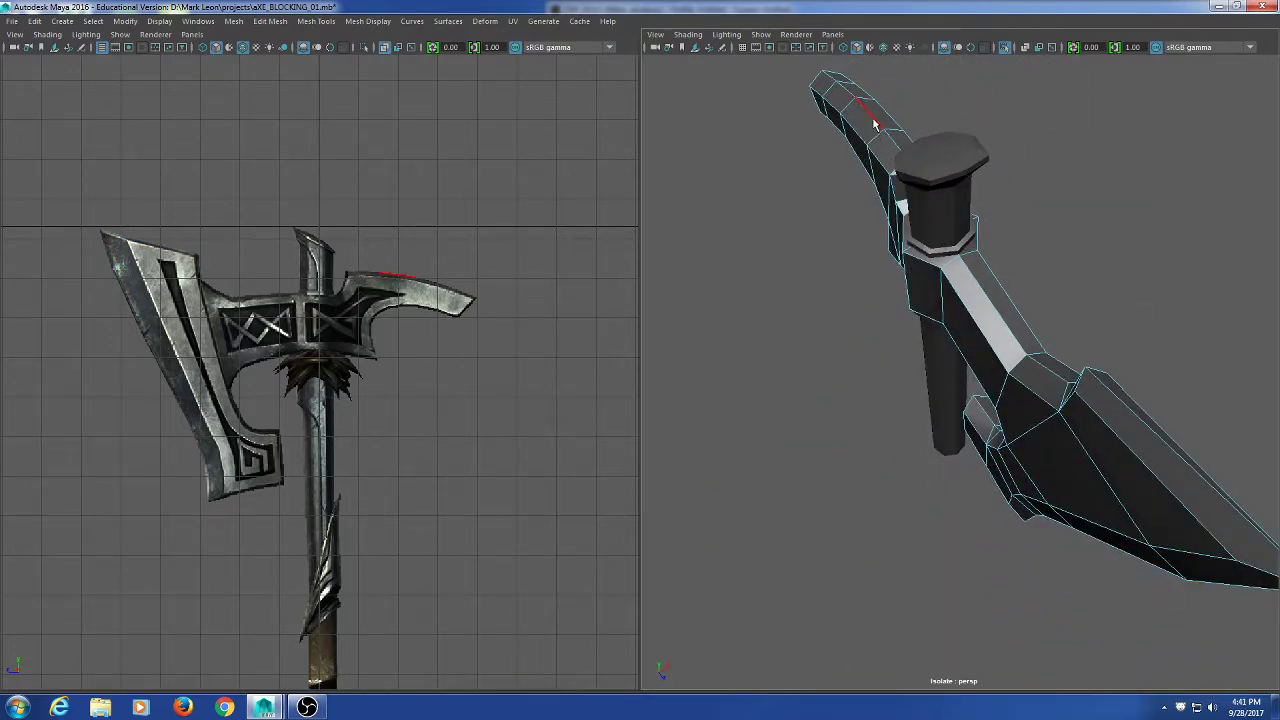
click(908, 292)
alt+drag(908, 292, 1088, 345)
click(1090, 347)
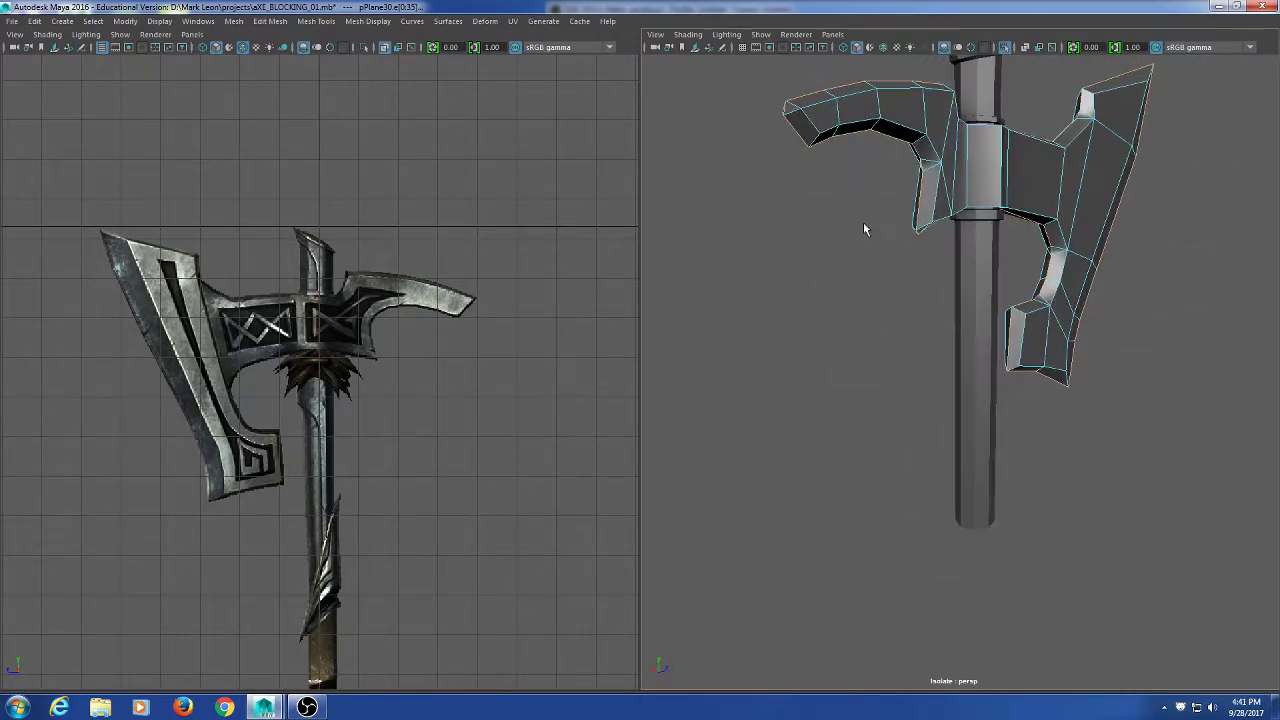
Try out single-edge and edge-loop selections on the curved rear spike of the axe head.
alt+drag(865, 229, 898, 422)
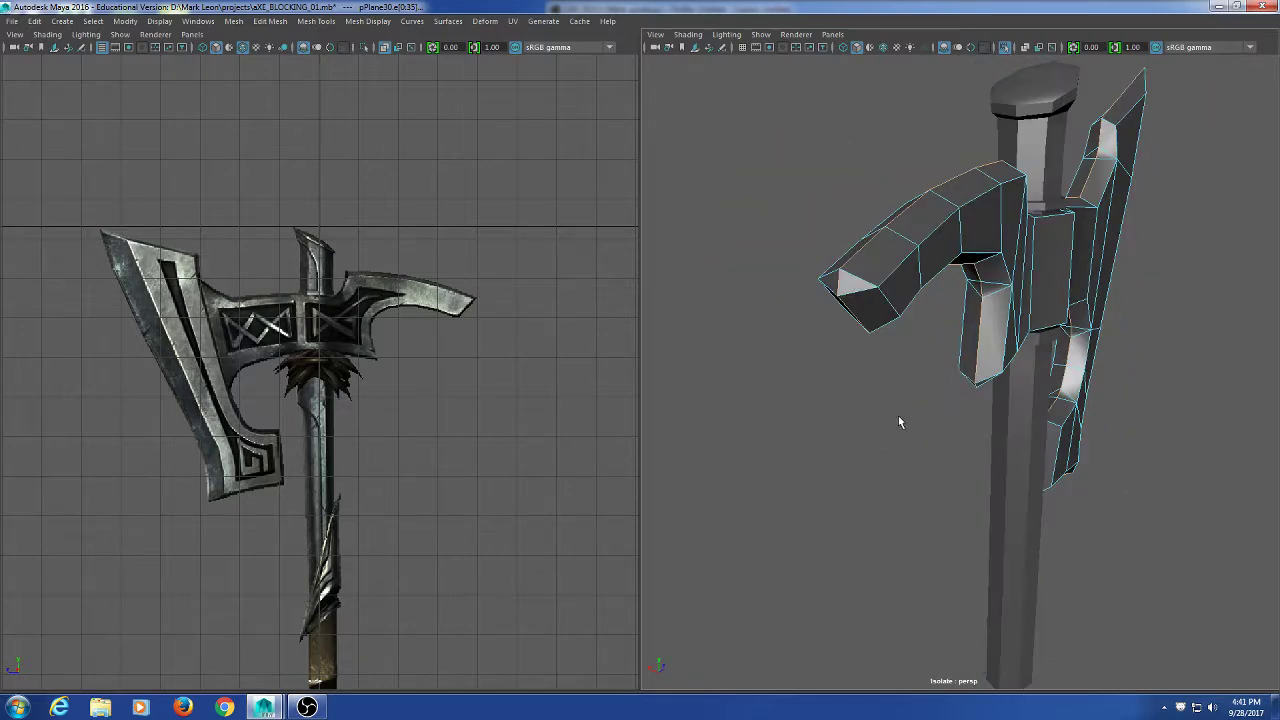
click(924, 224)
click(918, 240)
alt+drag(889, 373, 877, 379)
click(854, 378)
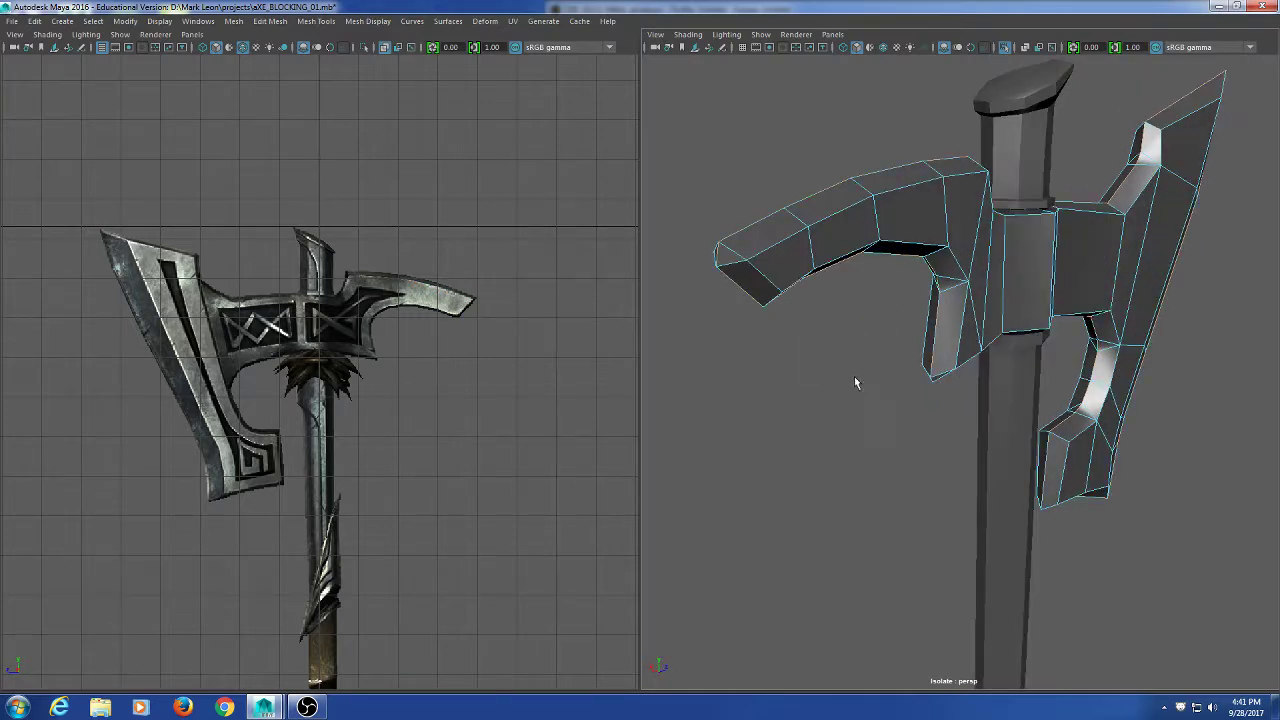
click(767, 281)
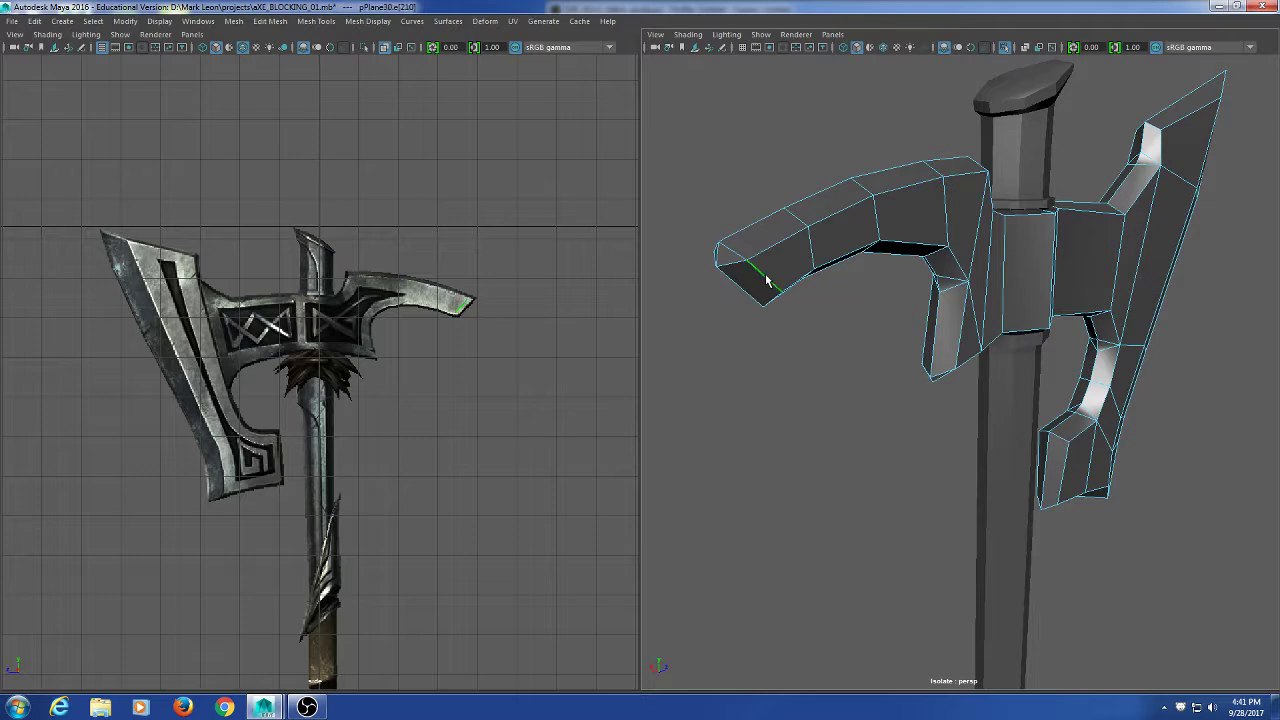
double_click(812, 245)
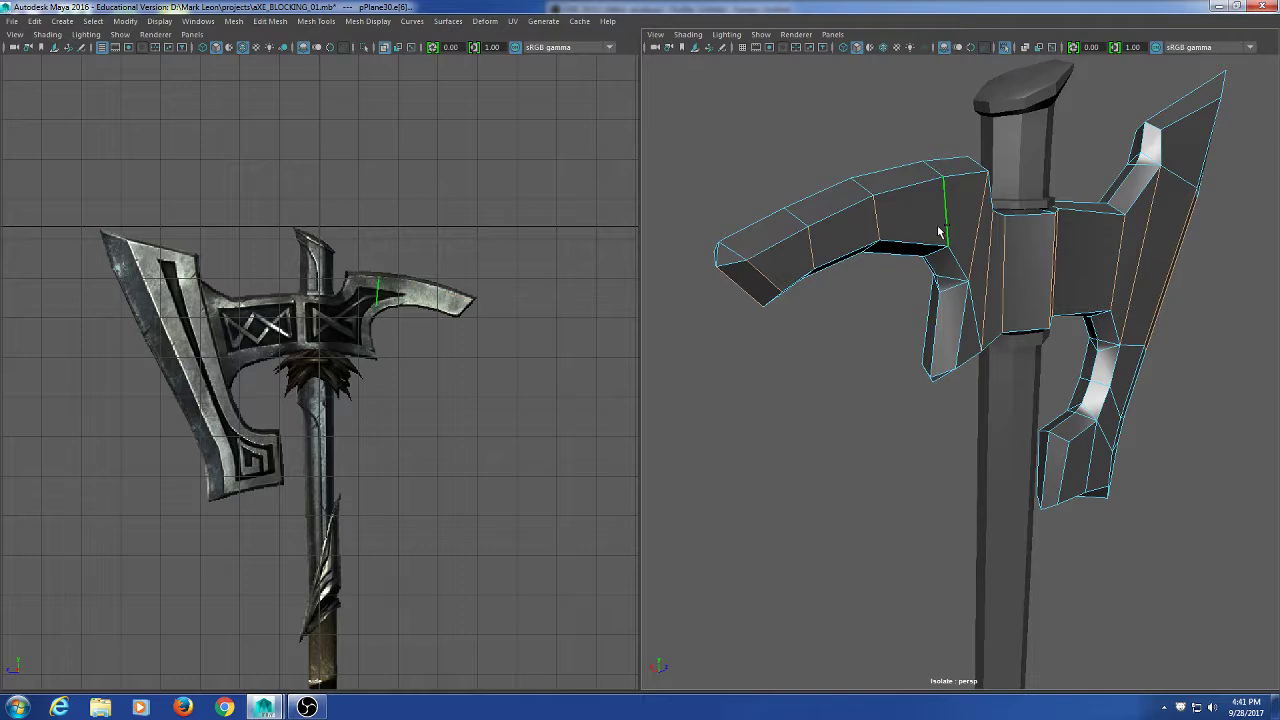
click(815, 200)
click(783, 163)
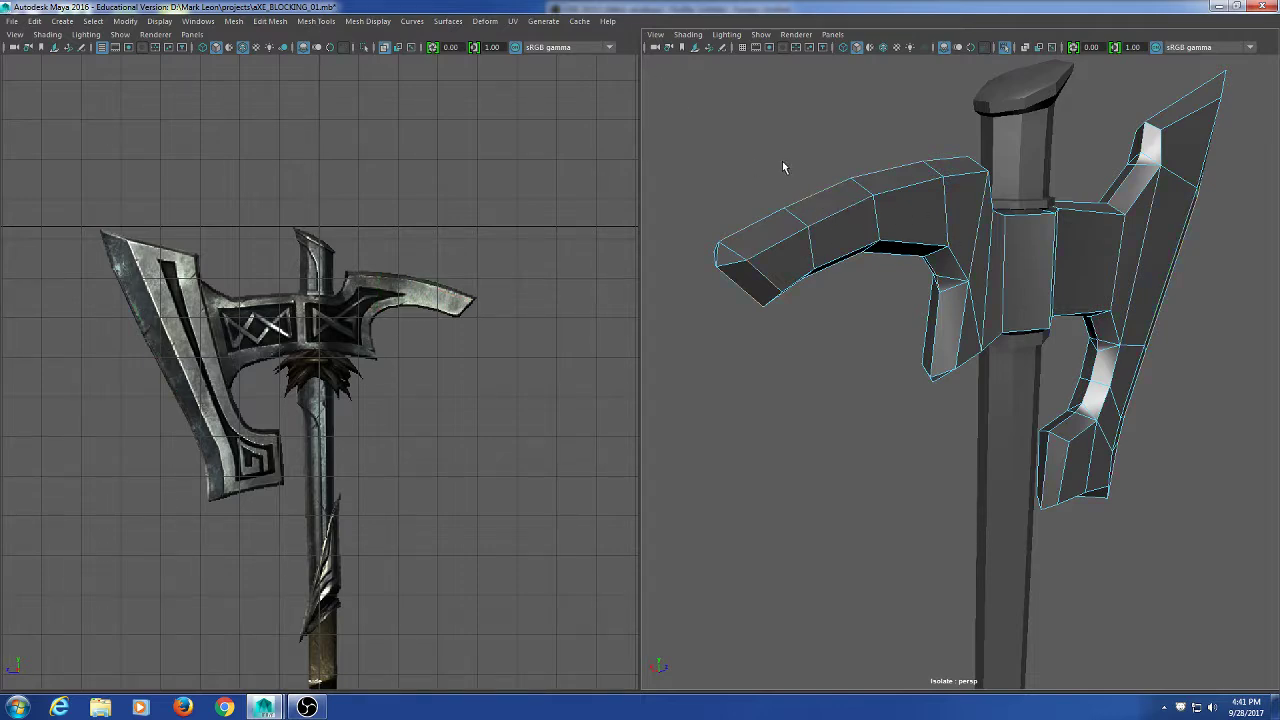
click(808, 202)
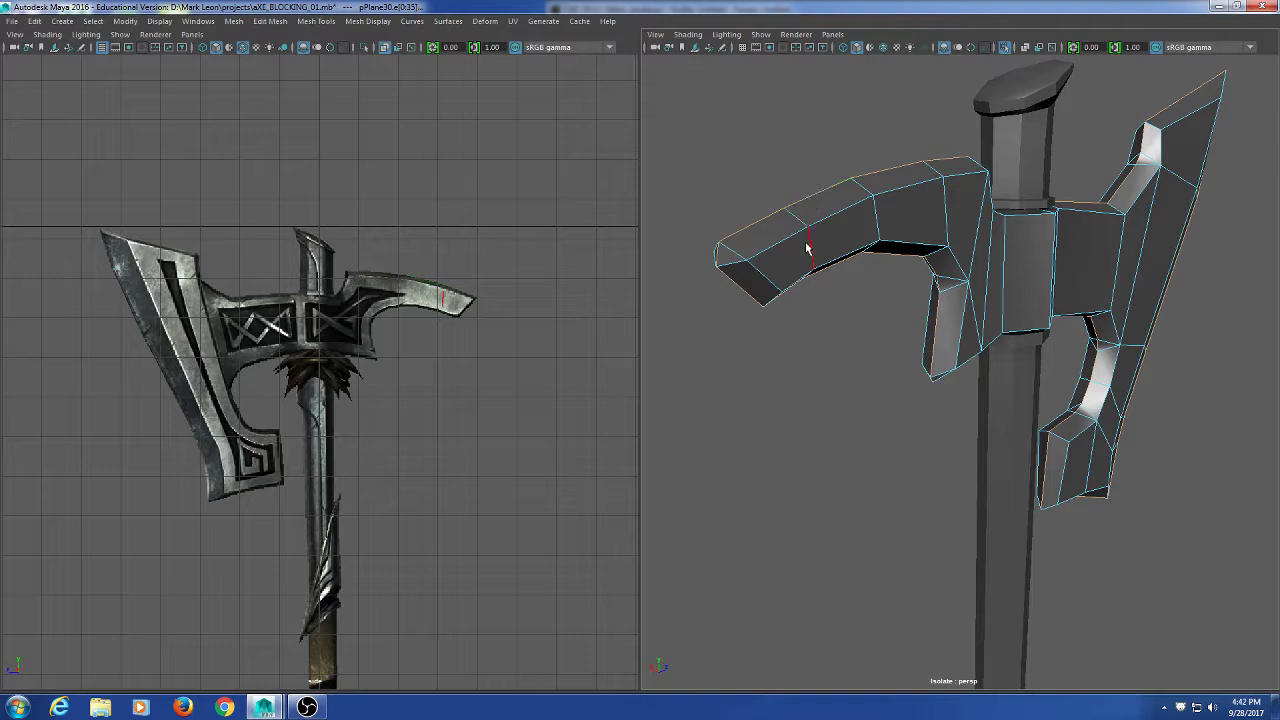
click(772, 284)
click(820, 245)
click(778, 443)
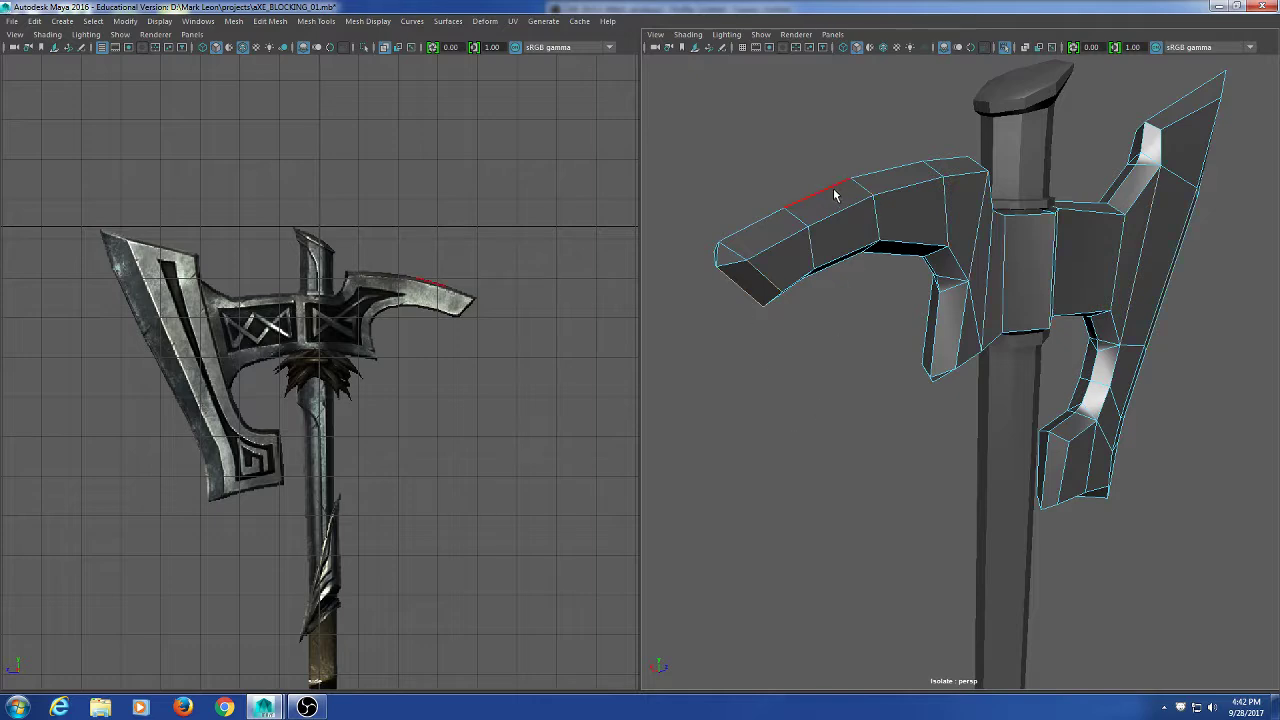
Select the edge loop around the axe head's outline and detach the mesh along it.
double_click(834, 190)
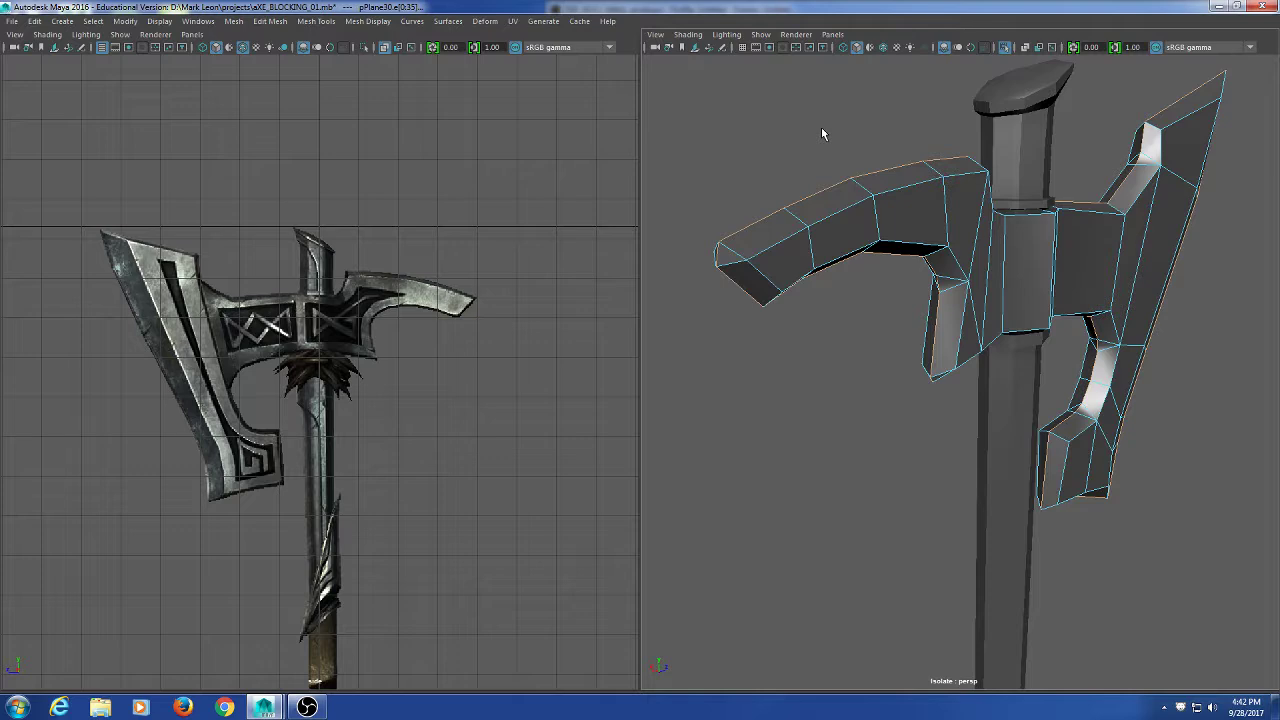
shift+right_click(821, 127)
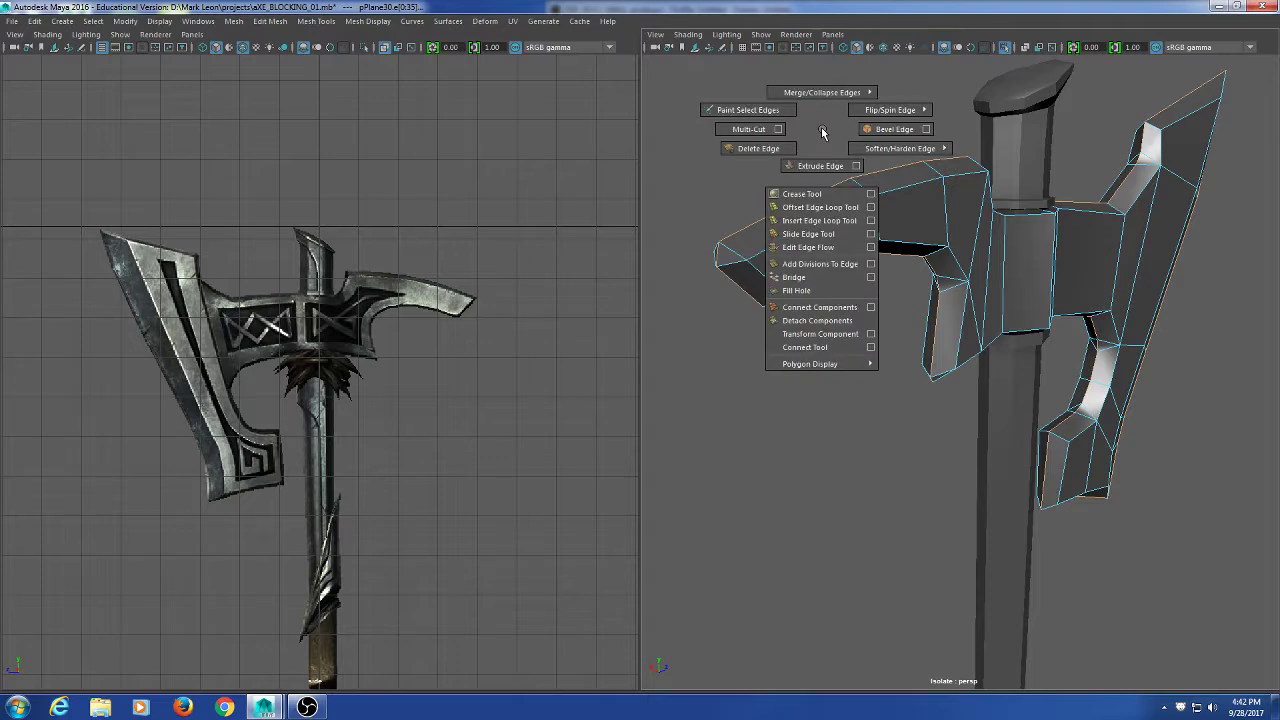
click(816, 324)
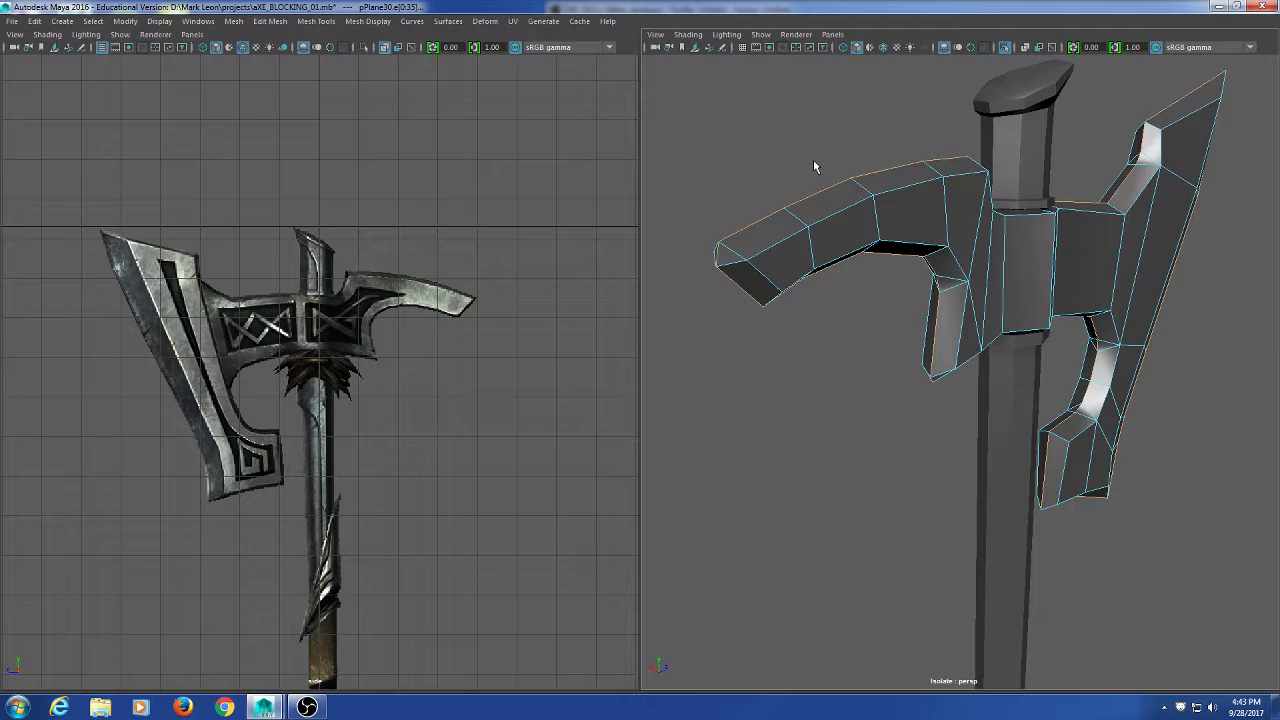
Delete the detached half of the axe head as one connected group of faces and return to object mode.
right_drag(817, 135, 818, 171)
double_click(845, 221)
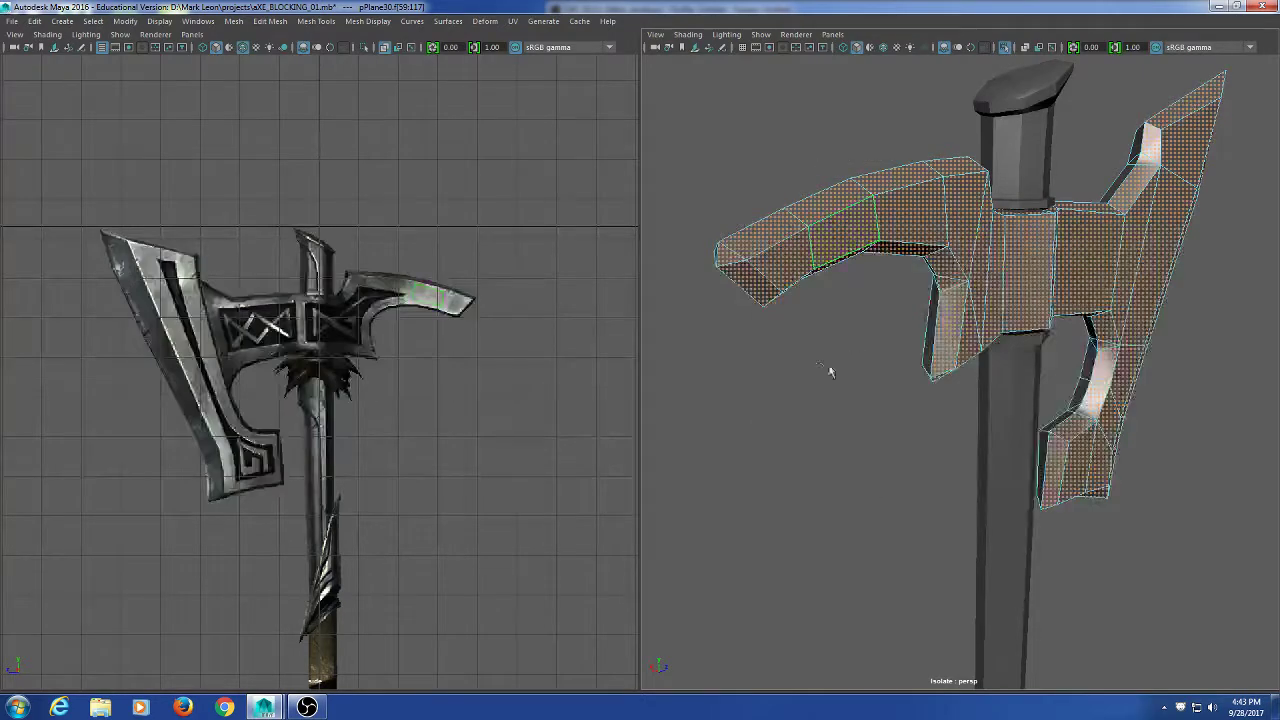
alt+drag(830, 371, 764, 412)
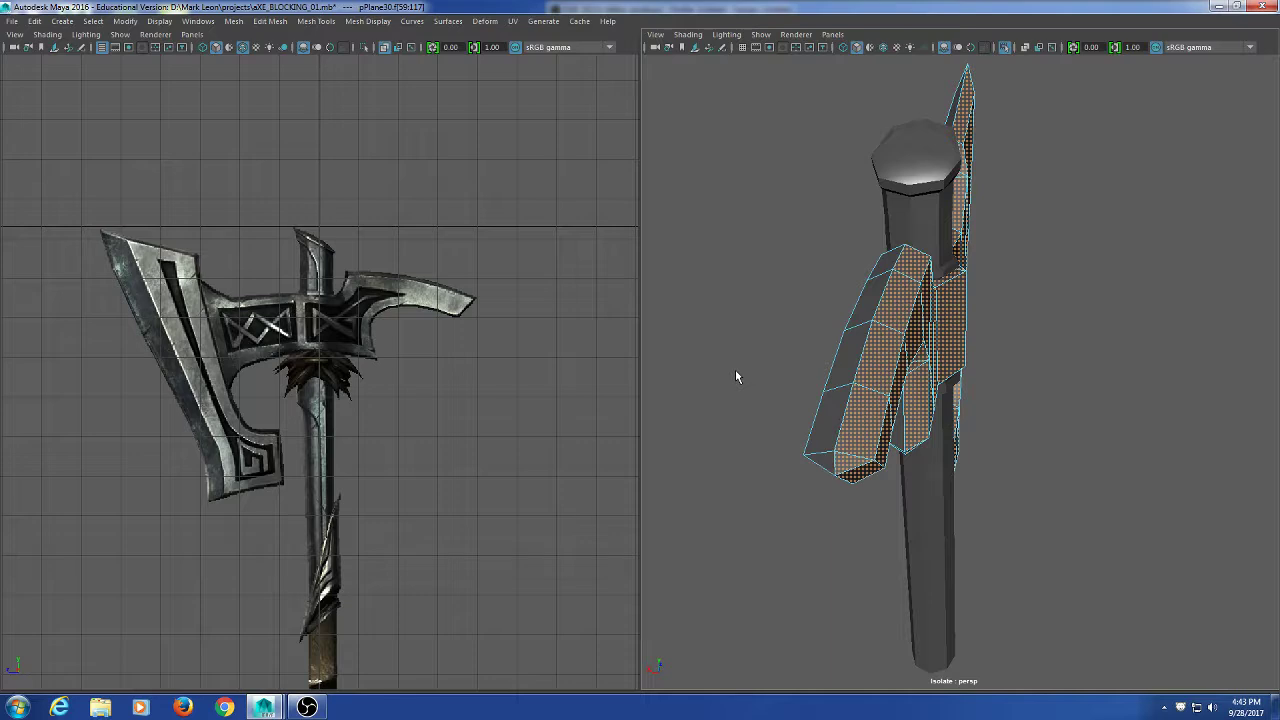
key(Delete)
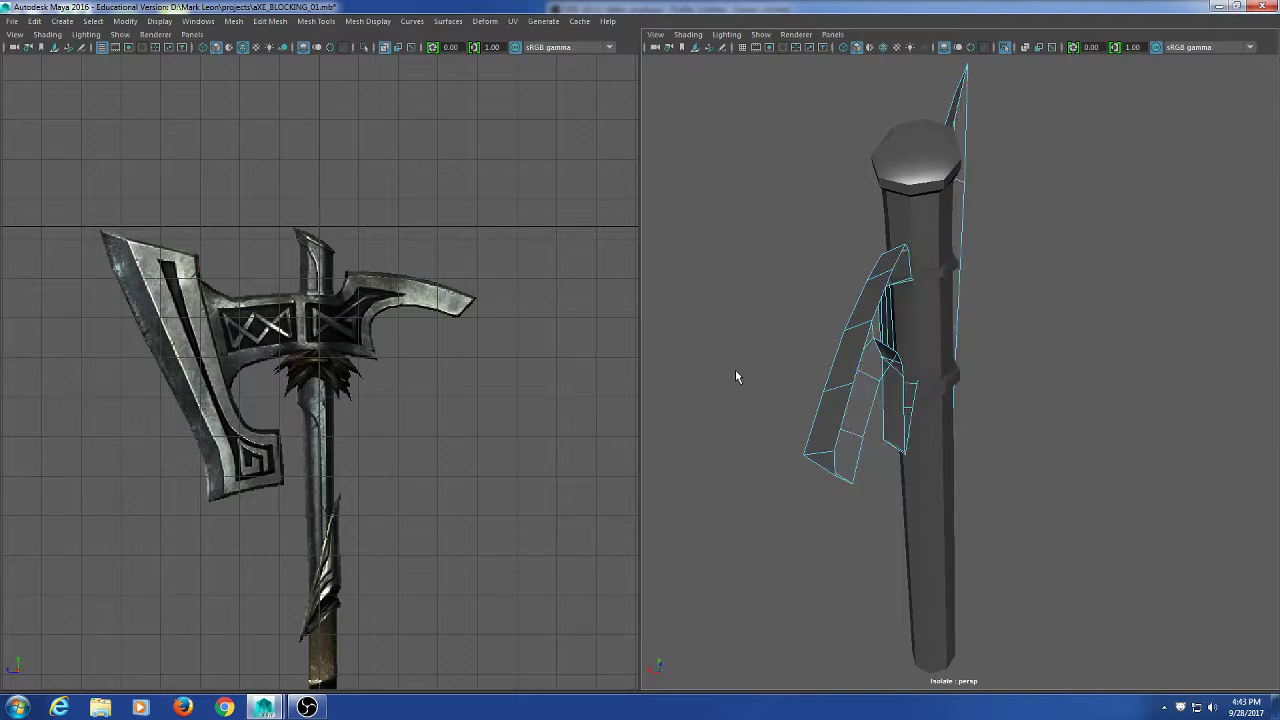
alt+drag(736, 376, 1061, 437)
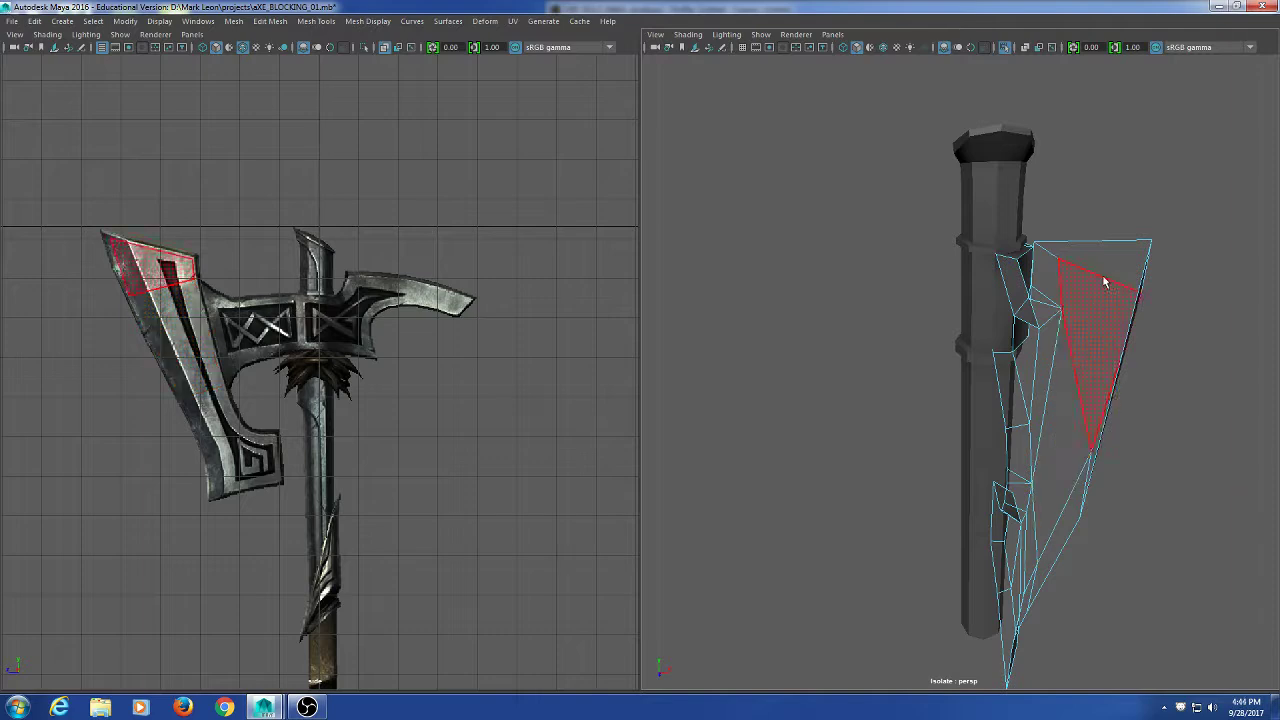
right_drag(1108, 254, 1184, 184)
alt+drag(1198, 234, 950, 336)
Turn on the display of the polygon meshes over the reference image in the side view and clear the axe head selection.
click(369, 285)
right_click(417, 166)
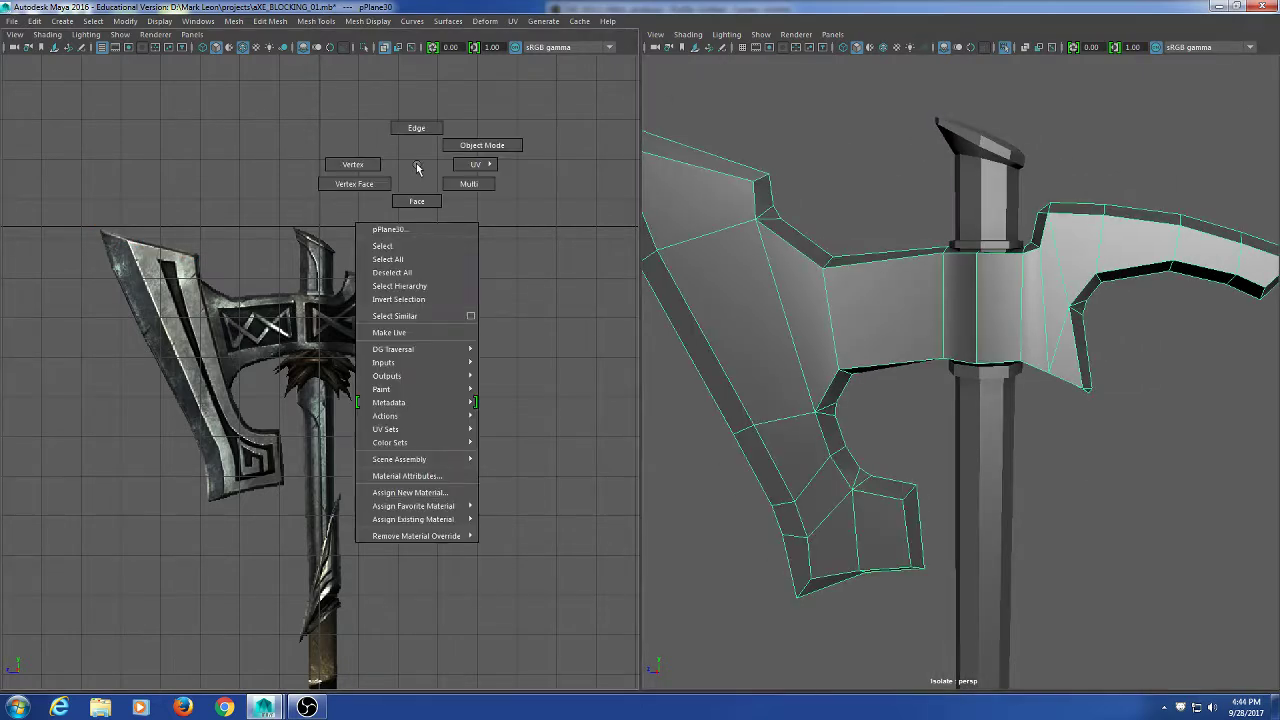
key(space)
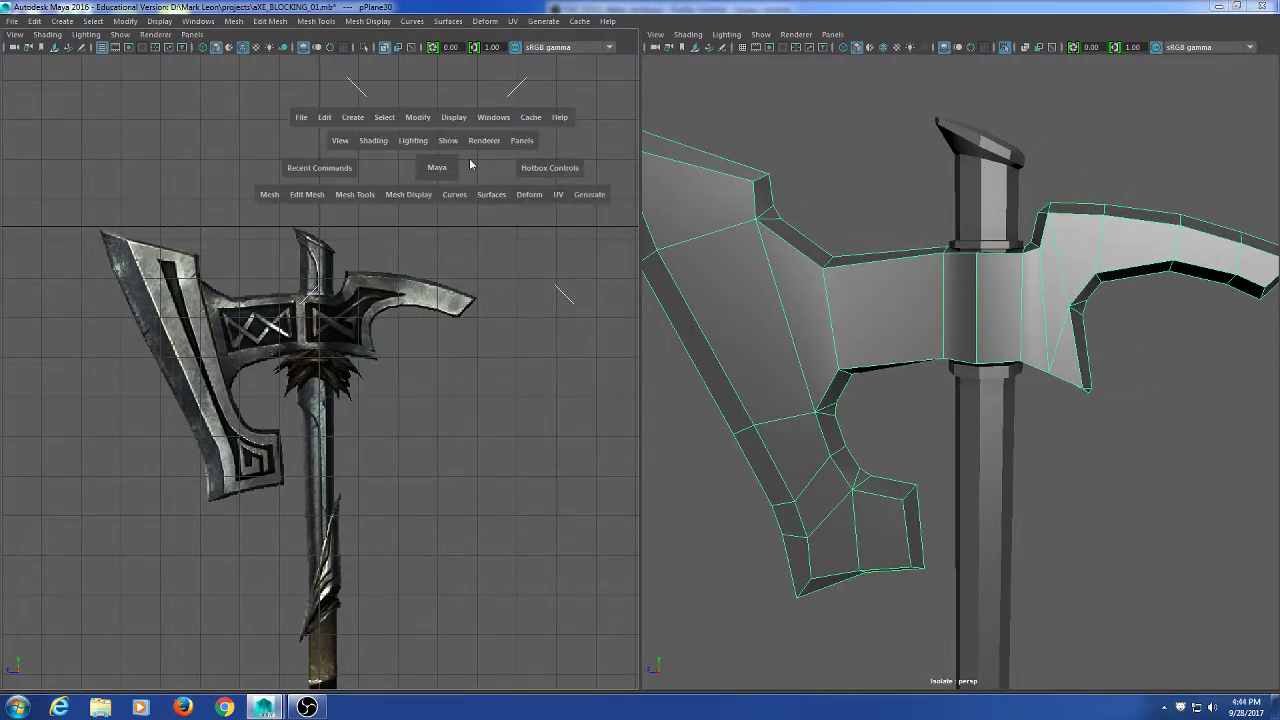
drag(448, 140, 459, 257)
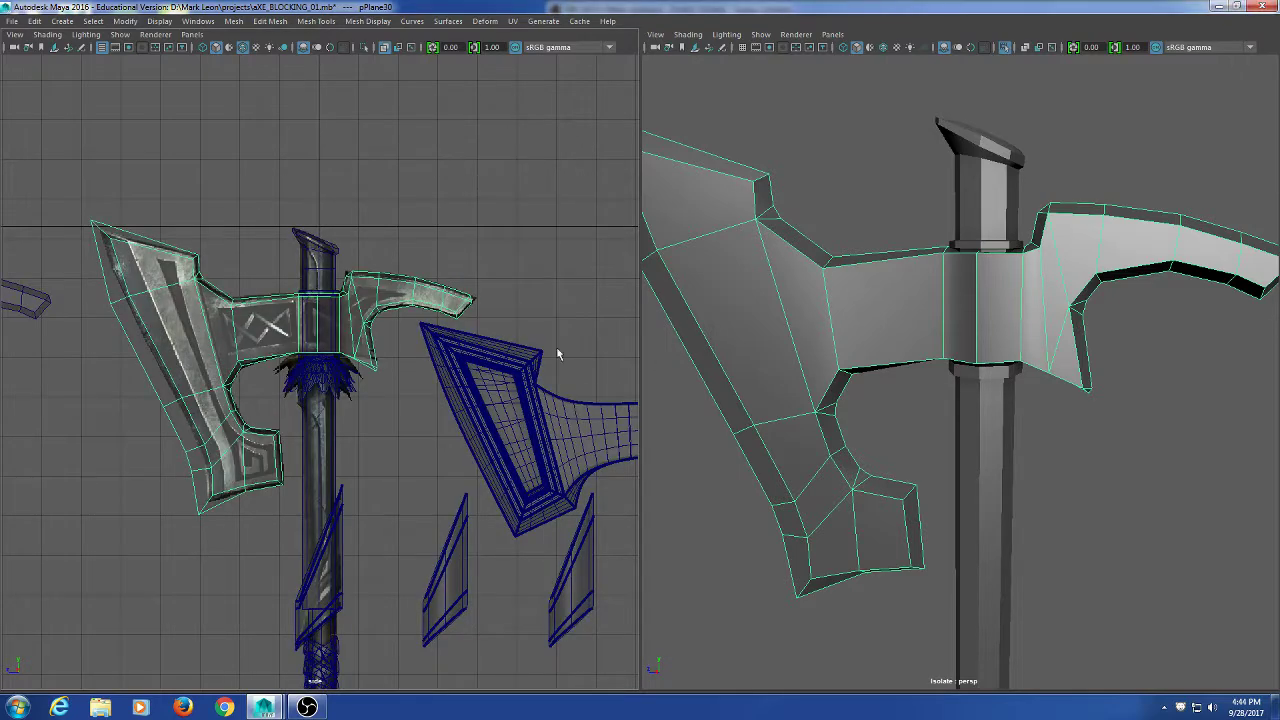
click(561, 310)
alt+right_drag(569, 426, 500, 354)
alt+middle_drag(409, 482, 470, 331)
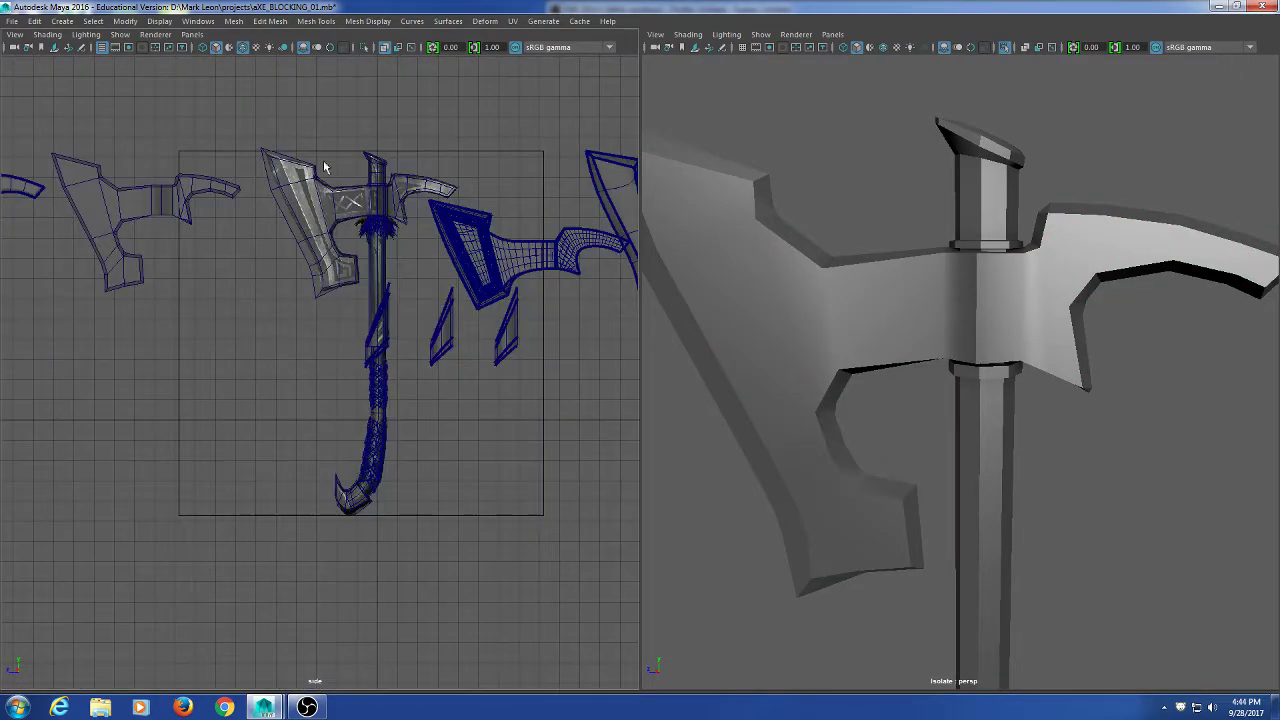
Try isolating the axe head and upper handle parts in the side view.
drag(290, 140, 414, 202)
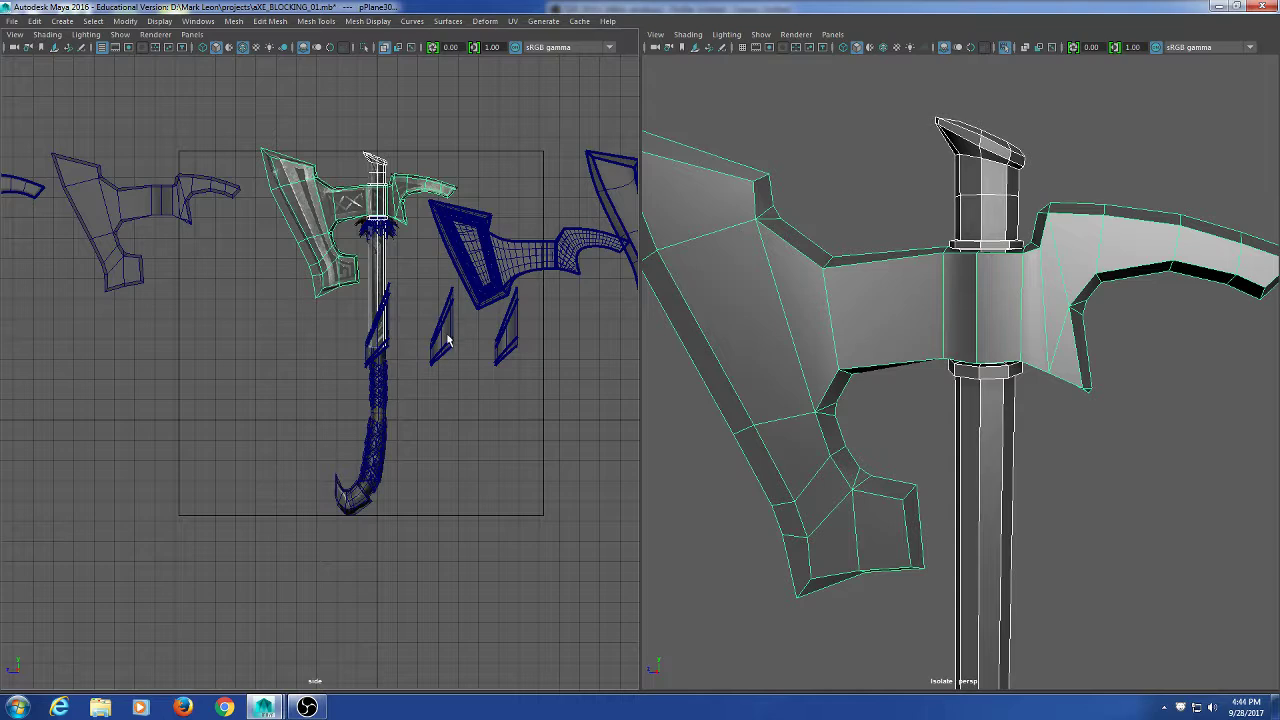
key(ctrl+1)
click(460, 246)
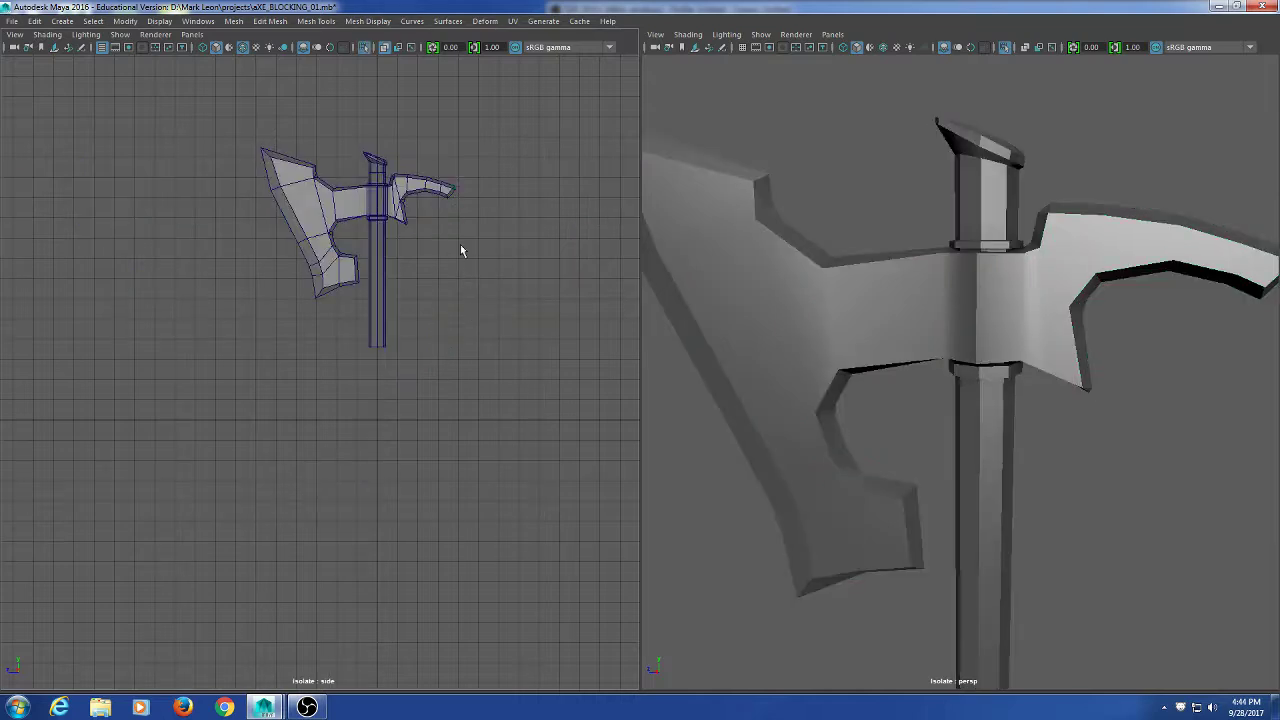
key(ctrl+1)
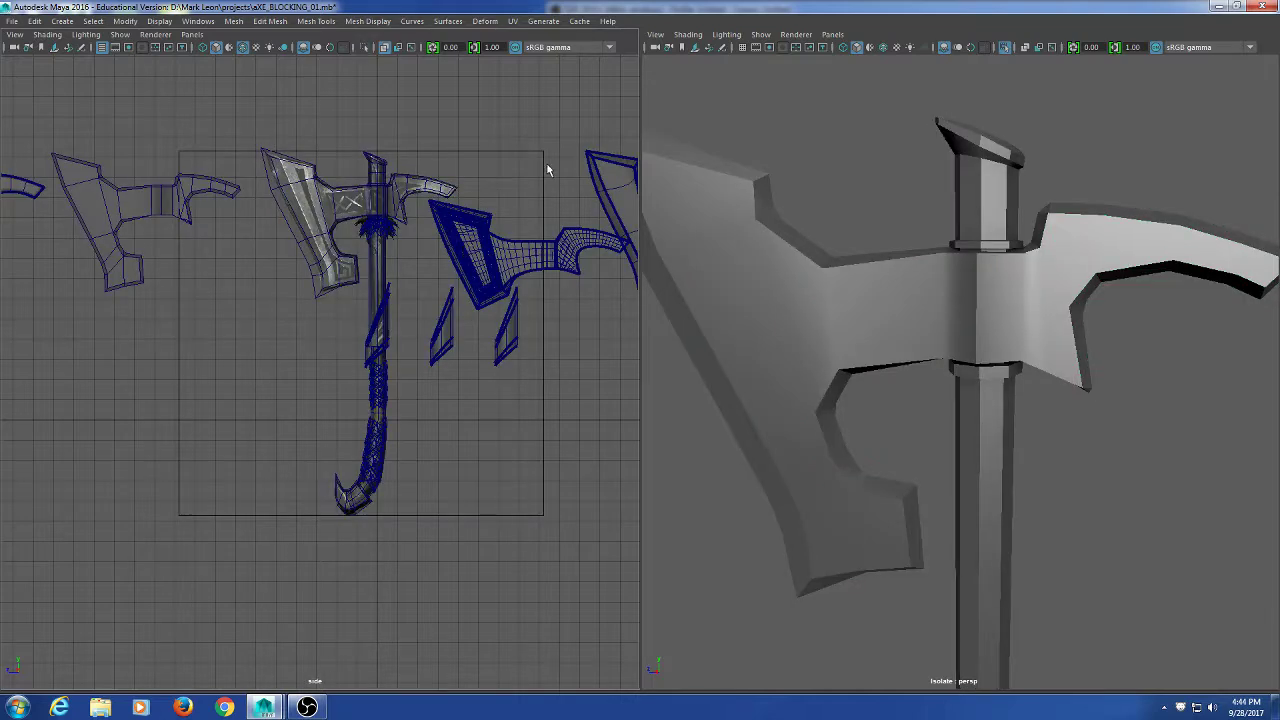
Maximize the side view and frame it on the axe head over the reference image.
scroll(471, 271, up, 5)
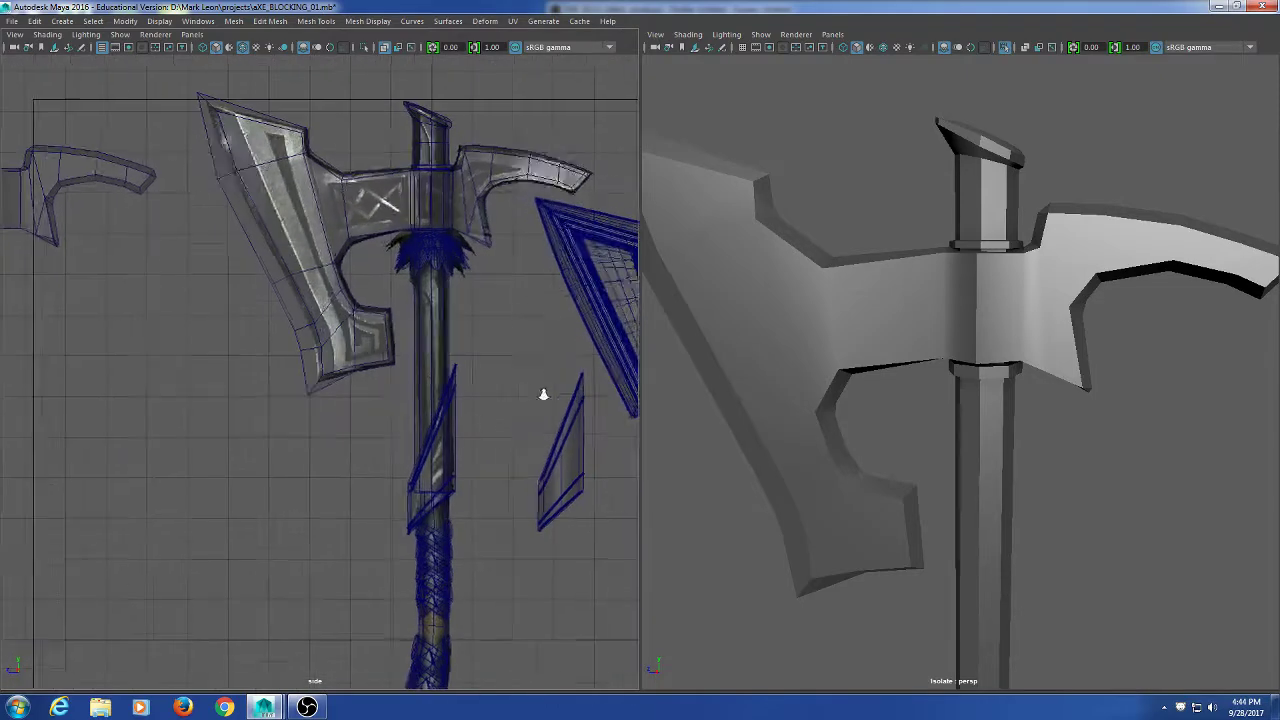
scroll(464, 446, down, 3)
scroll(448, 395, up, 6)
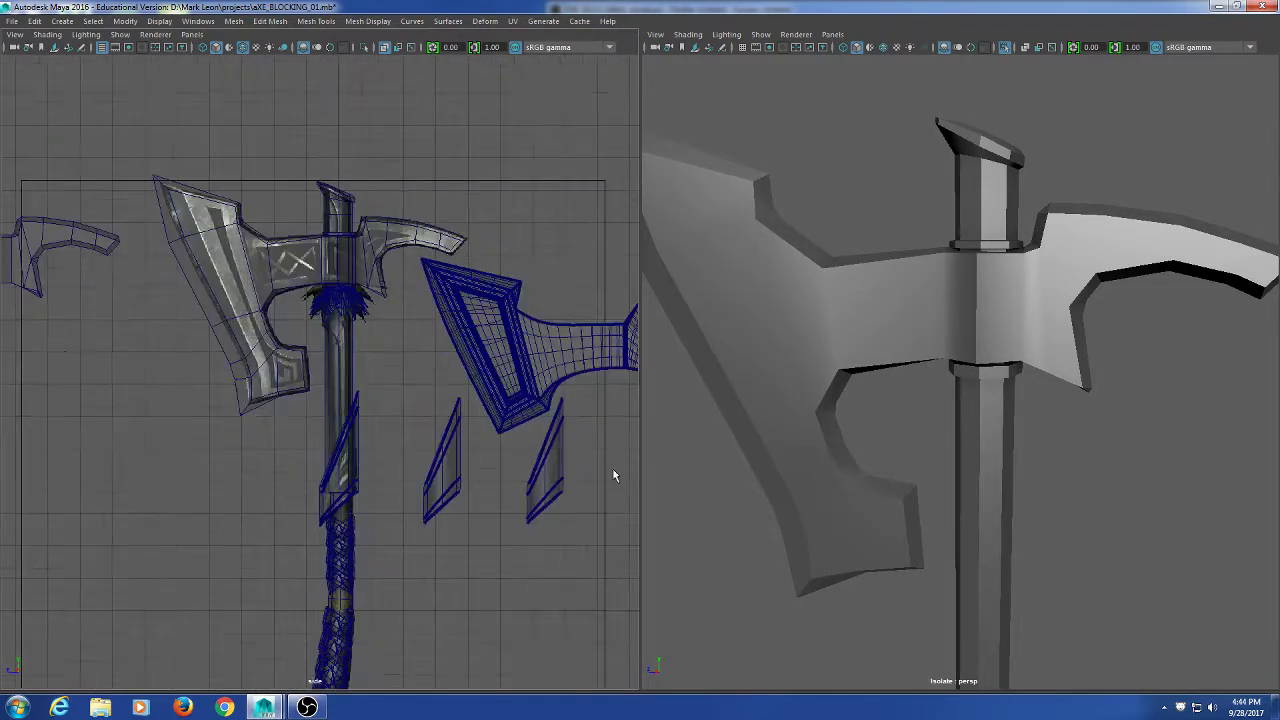
scroll(353, 283, up, 1)
alt+middle_drag(353, 283, 445, 403)
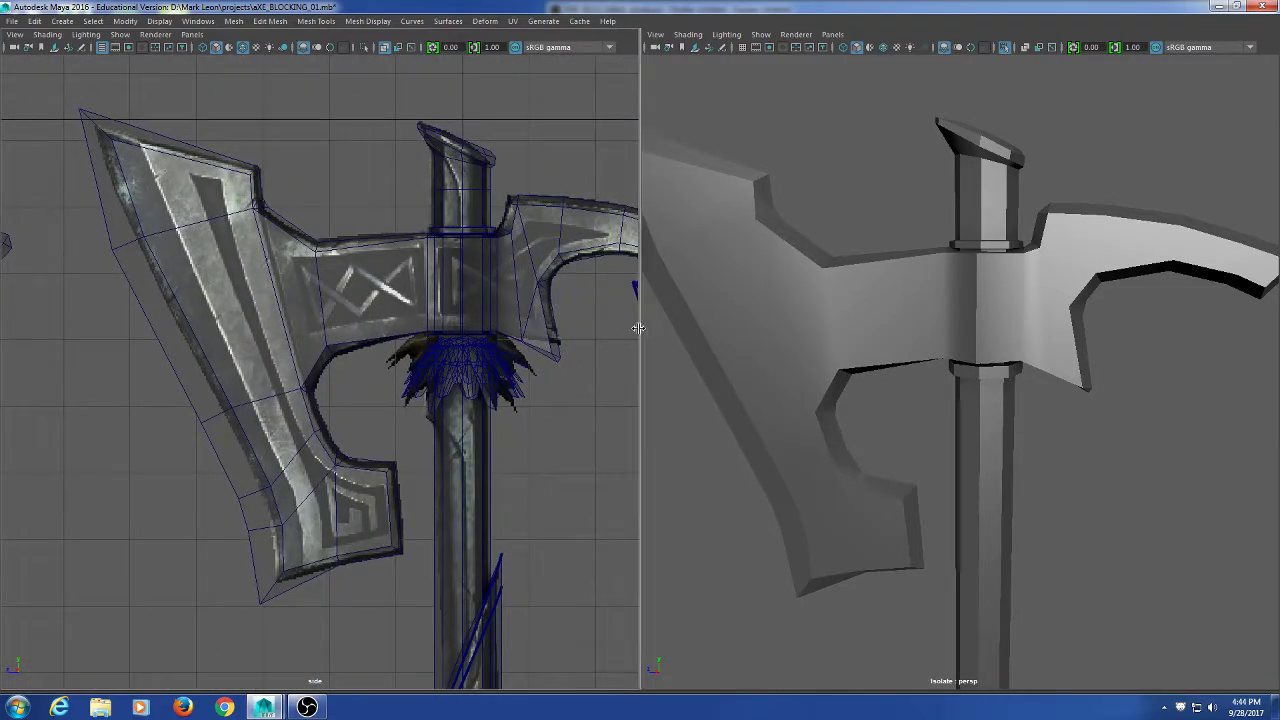
key(space)
scroll(545, 325, down, 2)
key(space)
key(space)
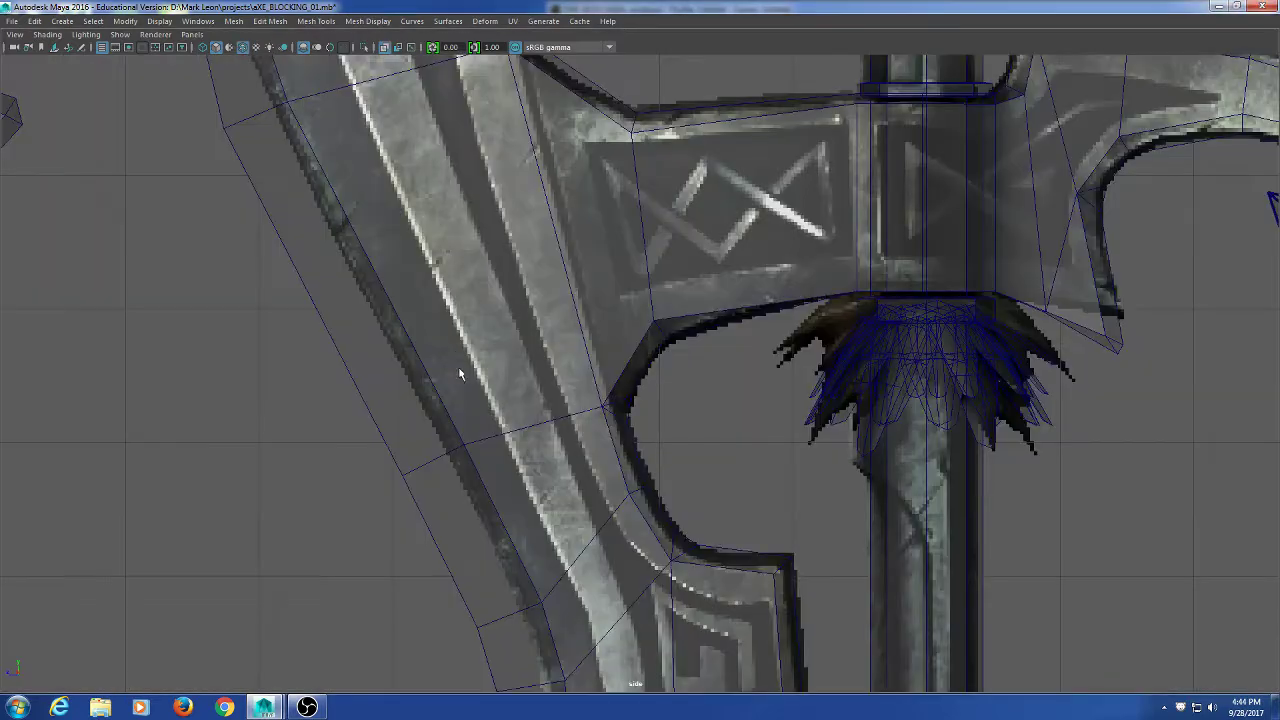
scroll(637, 243, down, 5)
scroll(534, 283, up, 4)
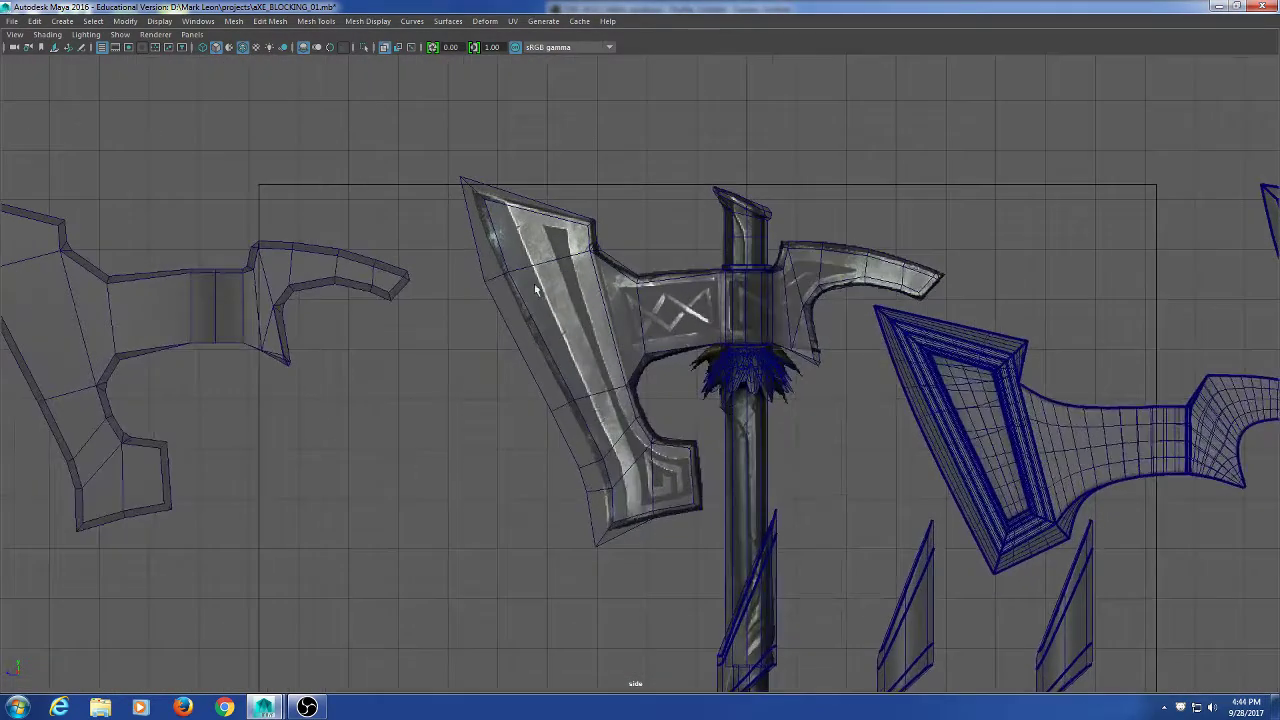
alt+middle_drag(527, 276, 471, 194)
alt+right_drag(471, 194, 660, 363)
alt+middle_drag(636, 277, 771, 436)
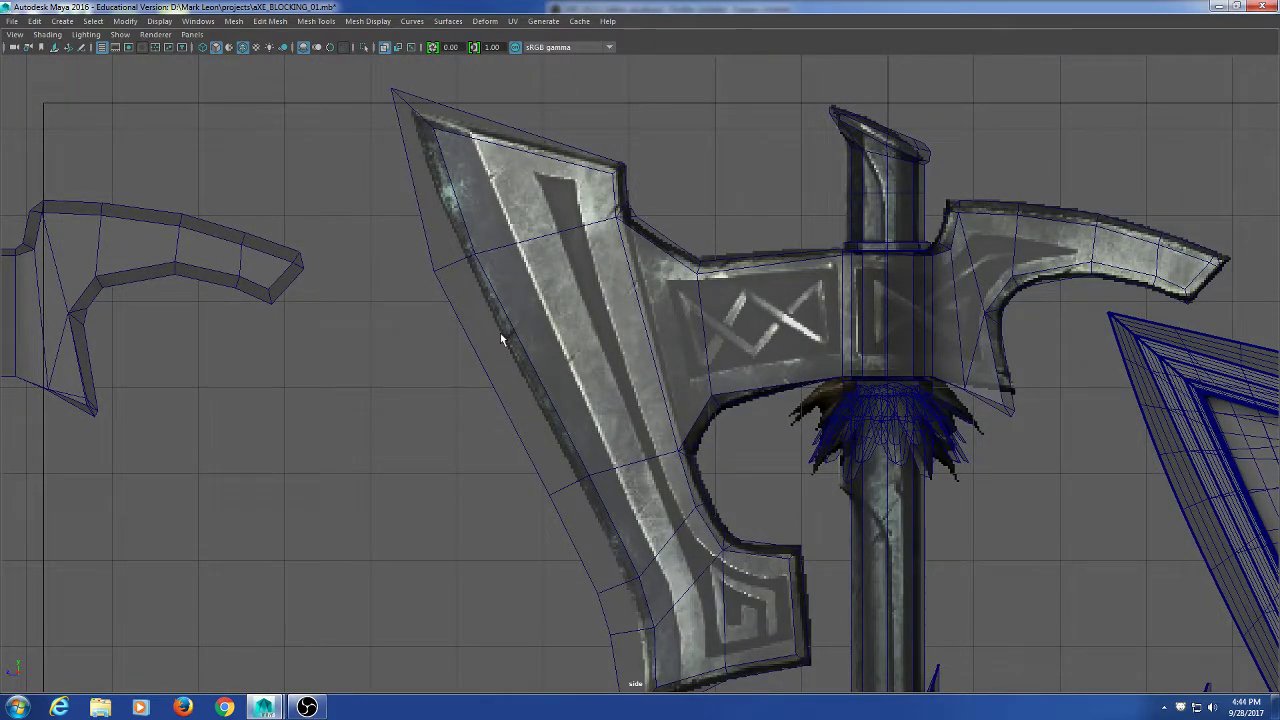
Switch the axe head to vertex editing and move the upper vertex pair of the cutting edge inward to follow the reference.
click(618, 165)
right_click(729, 141)
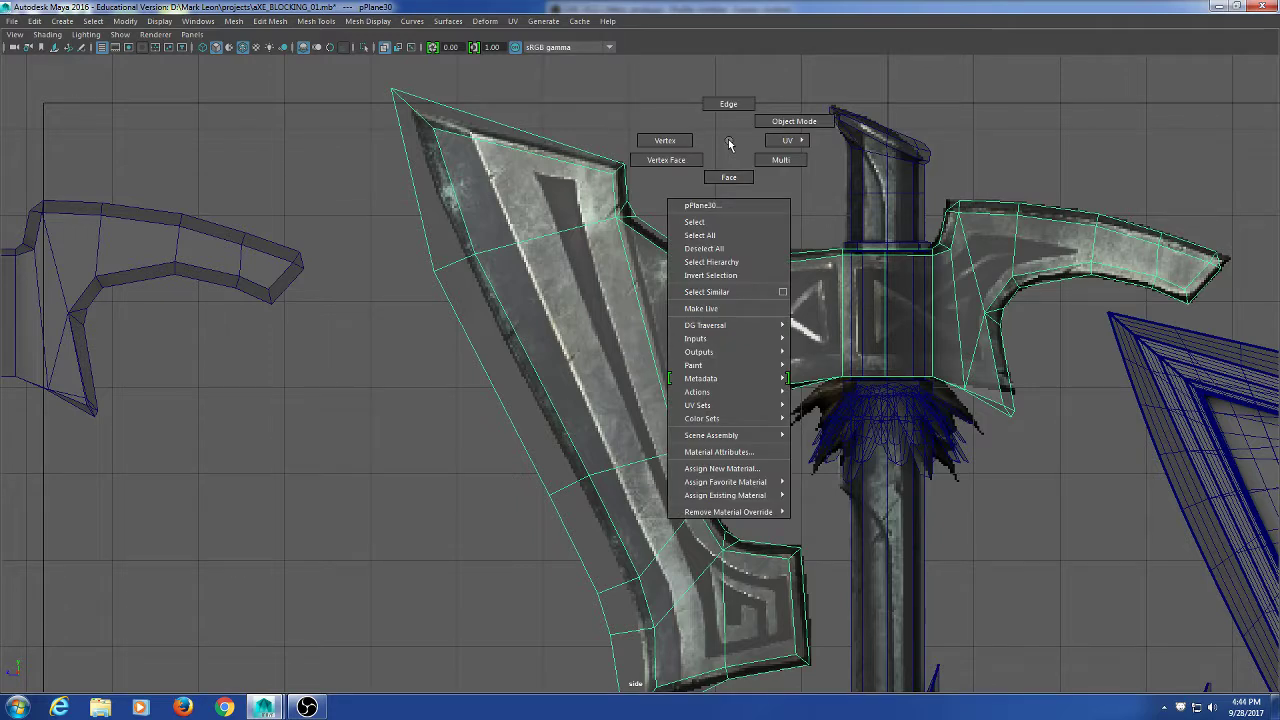
right_drag(729, 141, 660, 142)
drag(380, 240, 446, 304)
drag(391, 242, 484, 329)
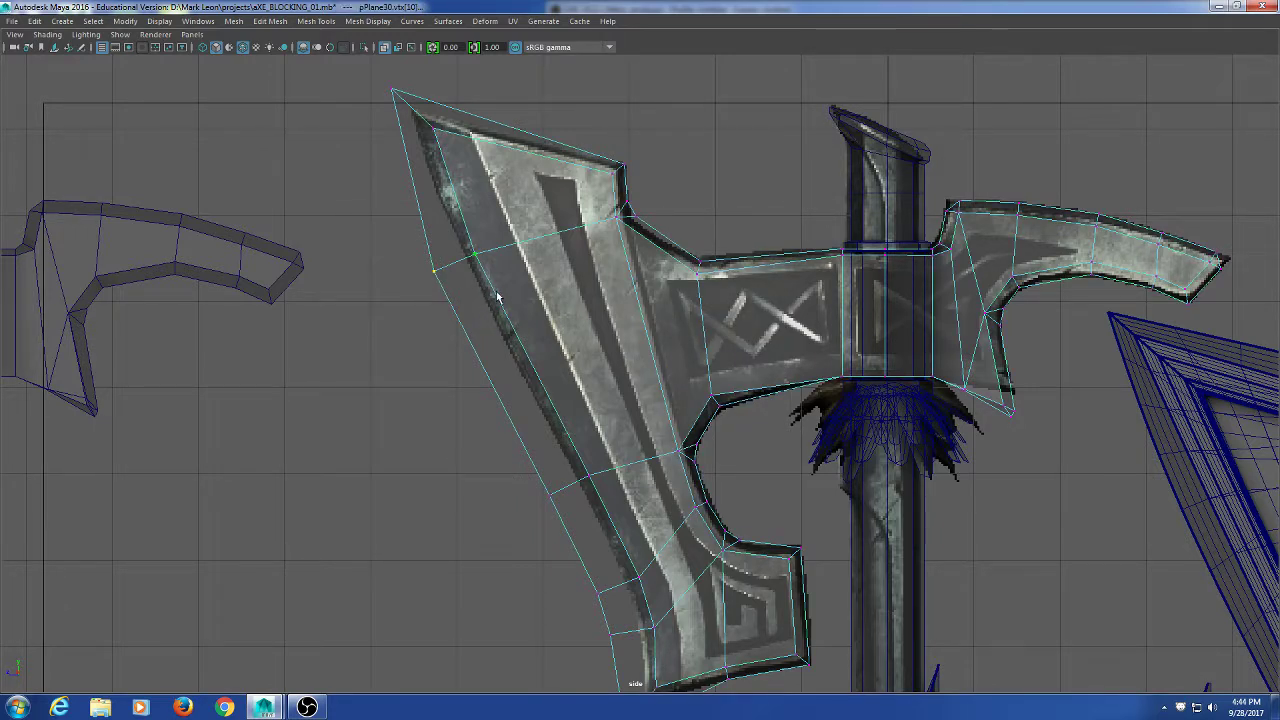
key(w)
drag(440, 272, 474, 256)
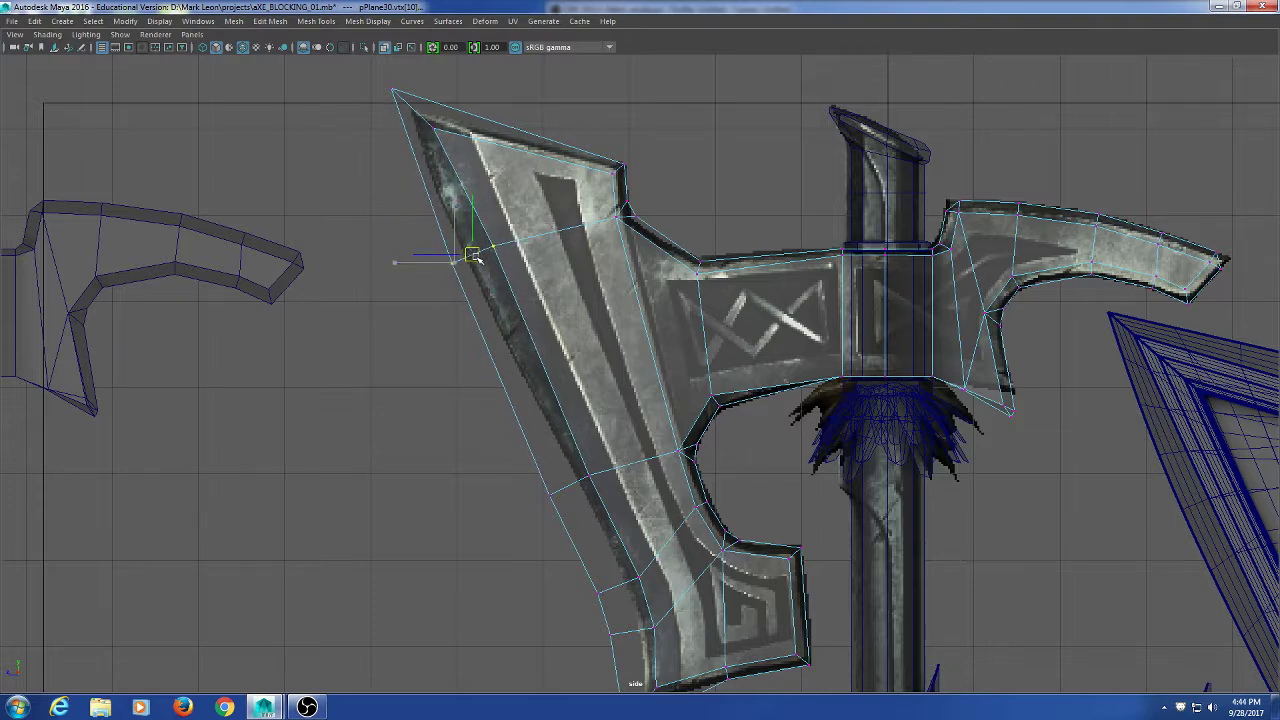
Move the three lower vertex pairs of the cutting edge to match the reference bevel and adjust the inner vertex at the blade's base.
drag(461, 421, 594, 602)
alt+middle_drag(597, 545, 518, 418)
drag(516, 354, 522, 350)
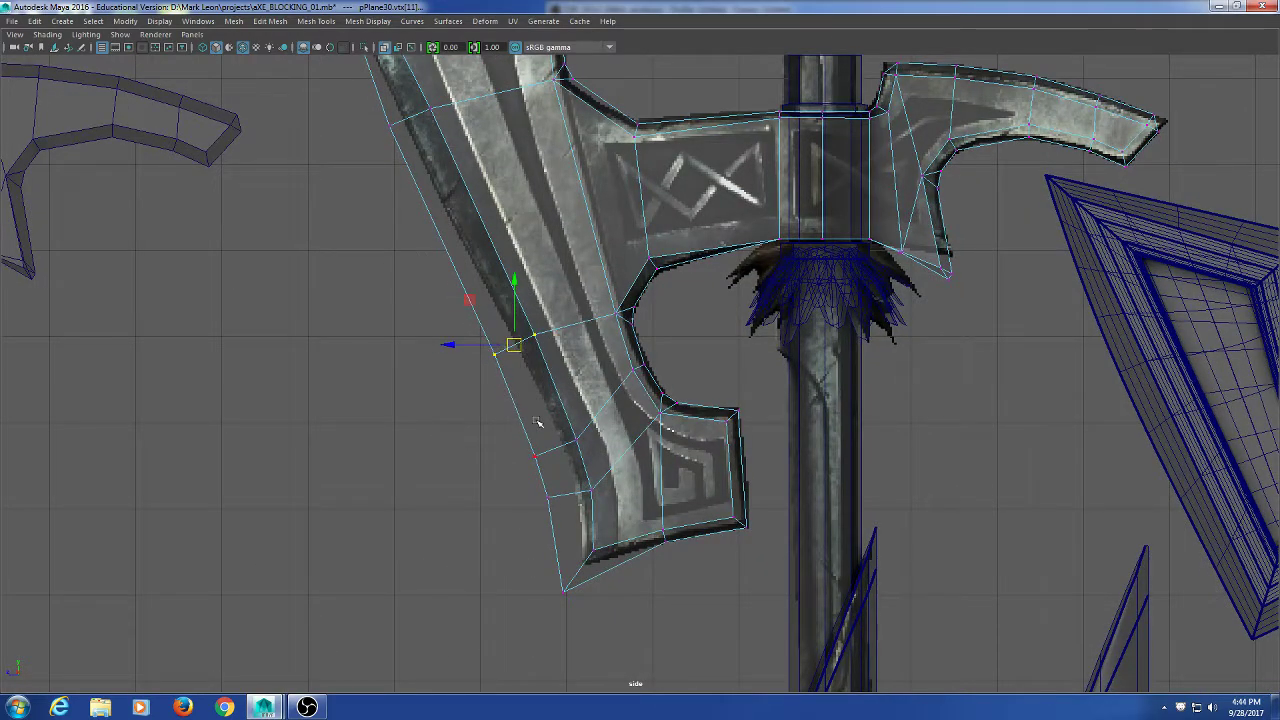
drag(498, 416, 567, 447)
drag(495, 479, 580, 503)
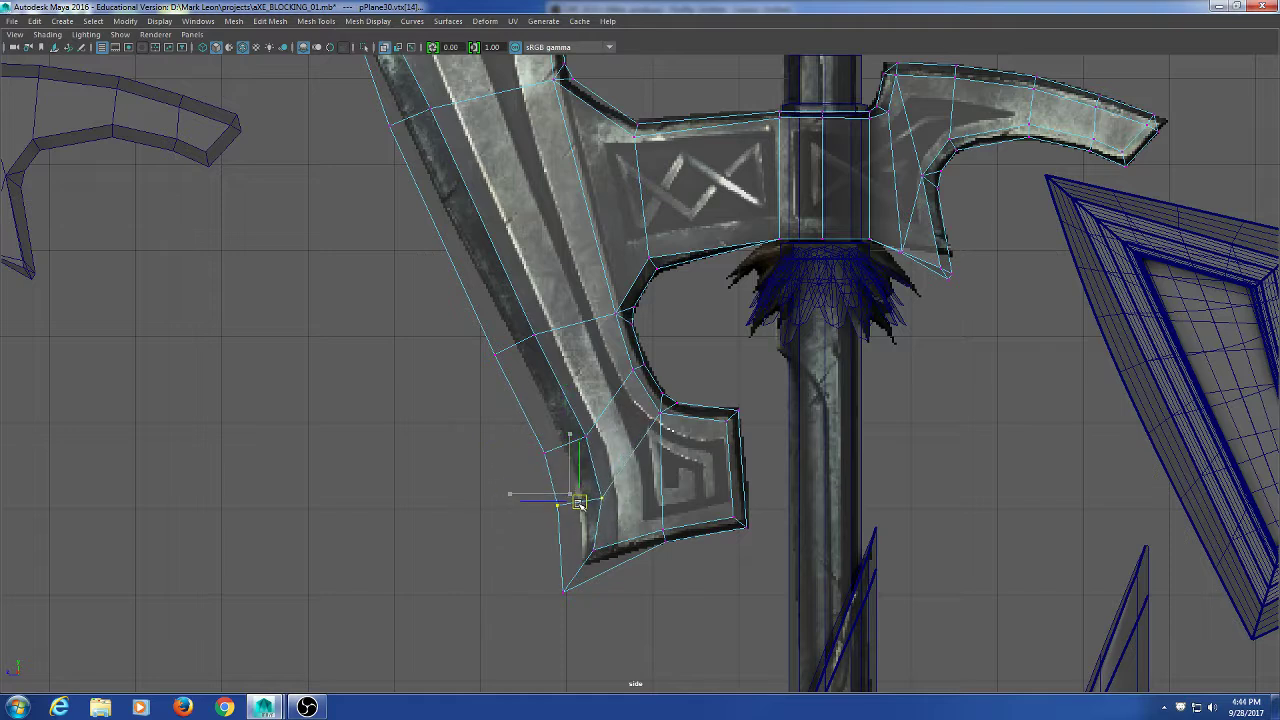
click(662, 527)
click(663, 462)
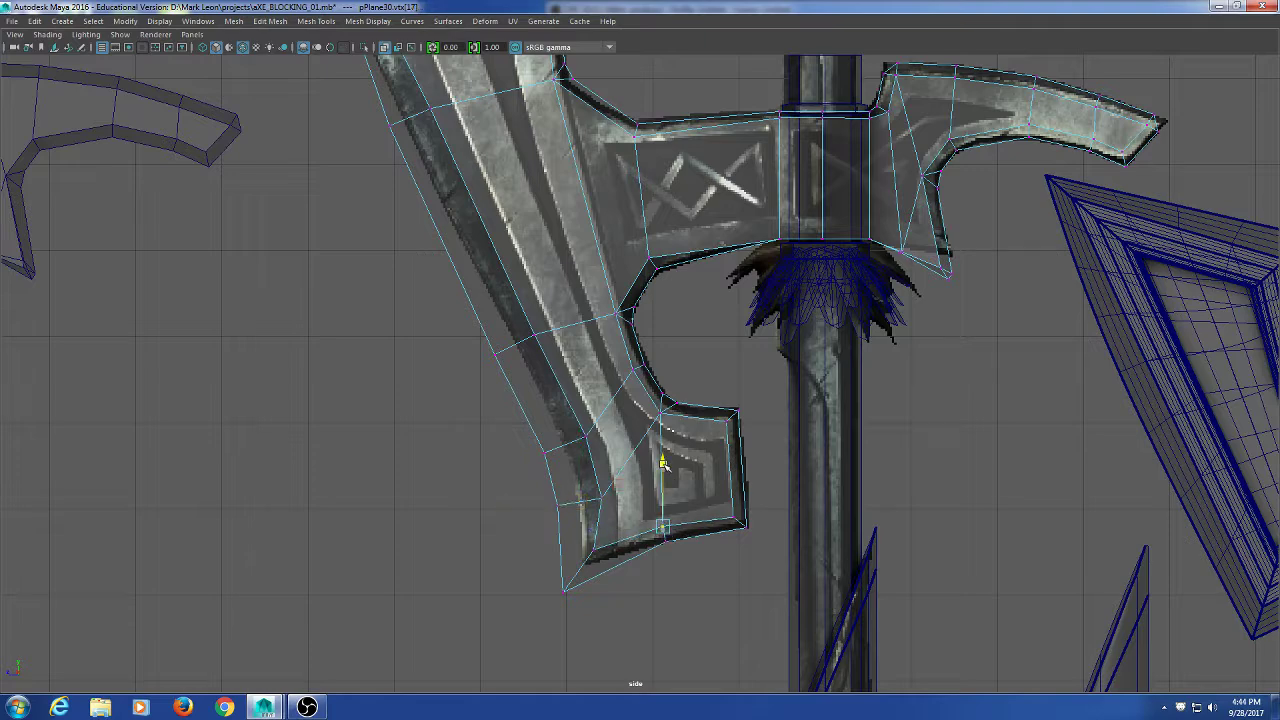
Move the inner corner vertex at the blade's upper tip inward onto the reference's bevel line.
alt+middle_drag(597, 298, 640, 445)
scroll(545, 294, up, 2)
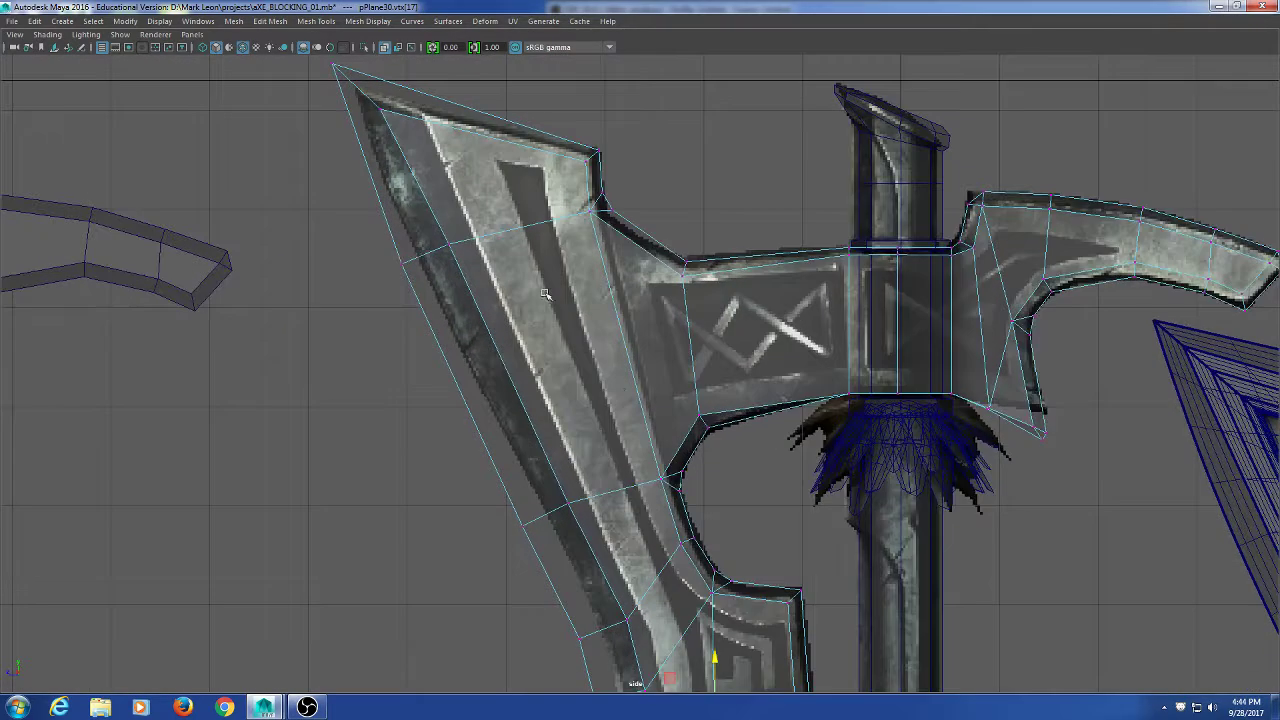
scroll(545, 293, up, 1)
alt+middle_drag(553, 262, 604, 320)
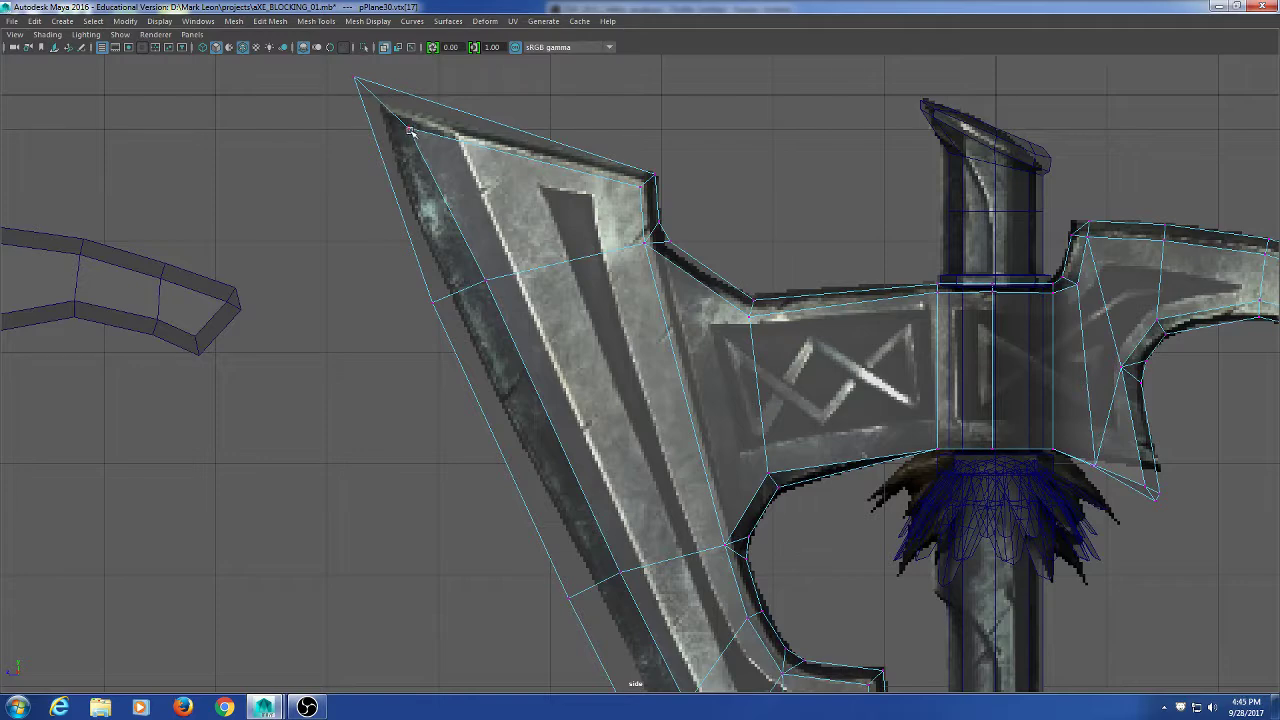
click(409, 130)
drag(409, 130, 423, 132)
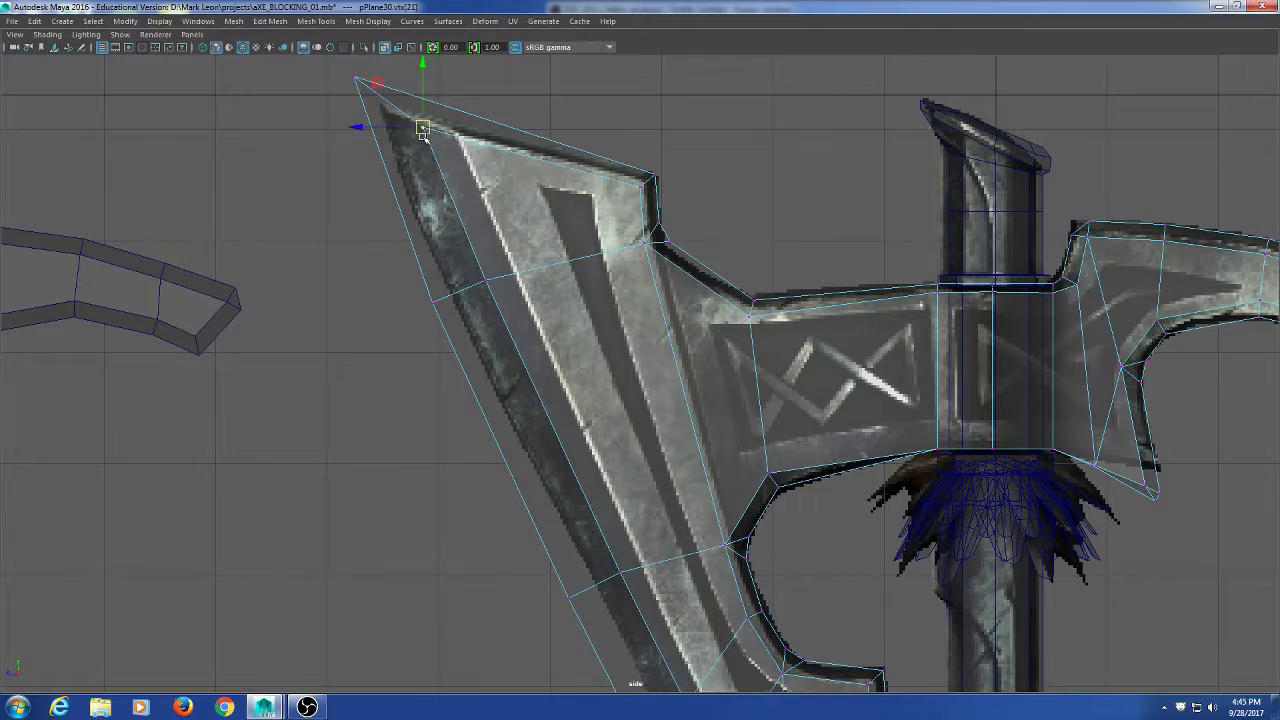
Switch the axe head to face editing and select all the flat inner faces of the blade from tip to base.
scroll(535, 381, down, 1)
scroll(524, 300, down, 1)
scroll(580, 460, down, 2)
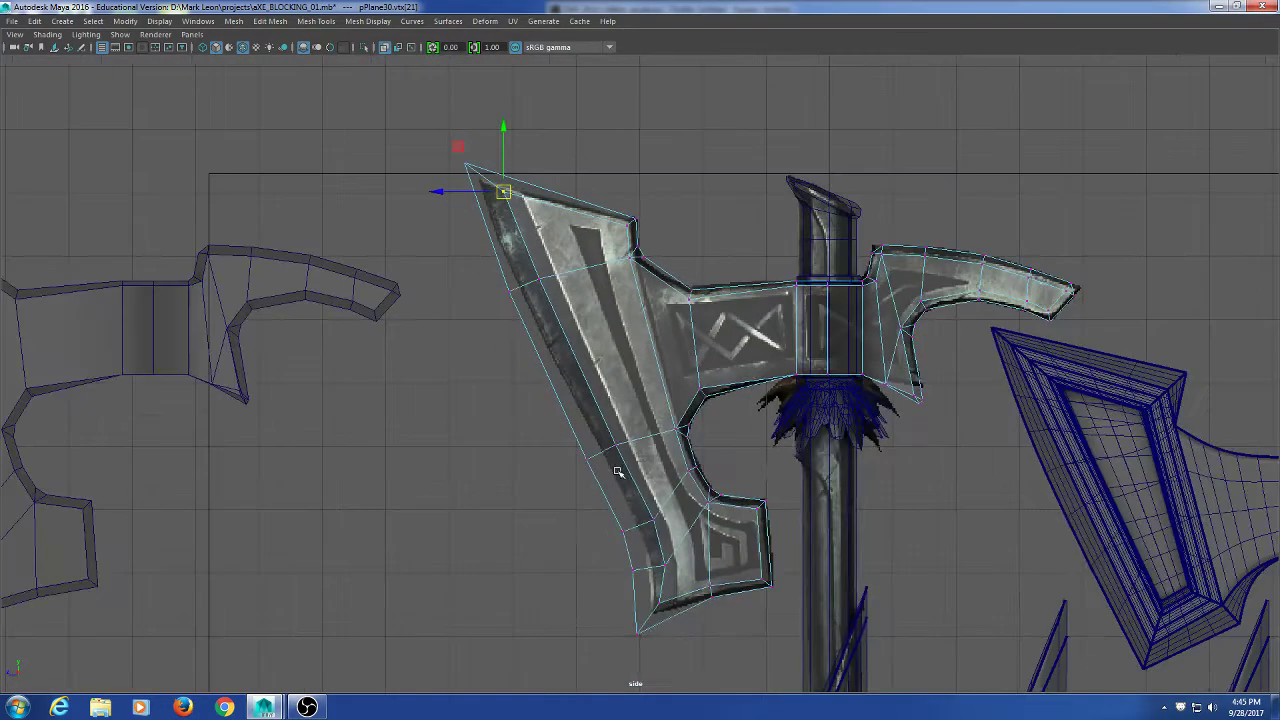
mouse_move(618, 472)
alt+right_down()
mouse_move(573, 443)
mouse_move(609, 486)
alt+right_up()
alt+middle_drag(609, 486, 581, 494)
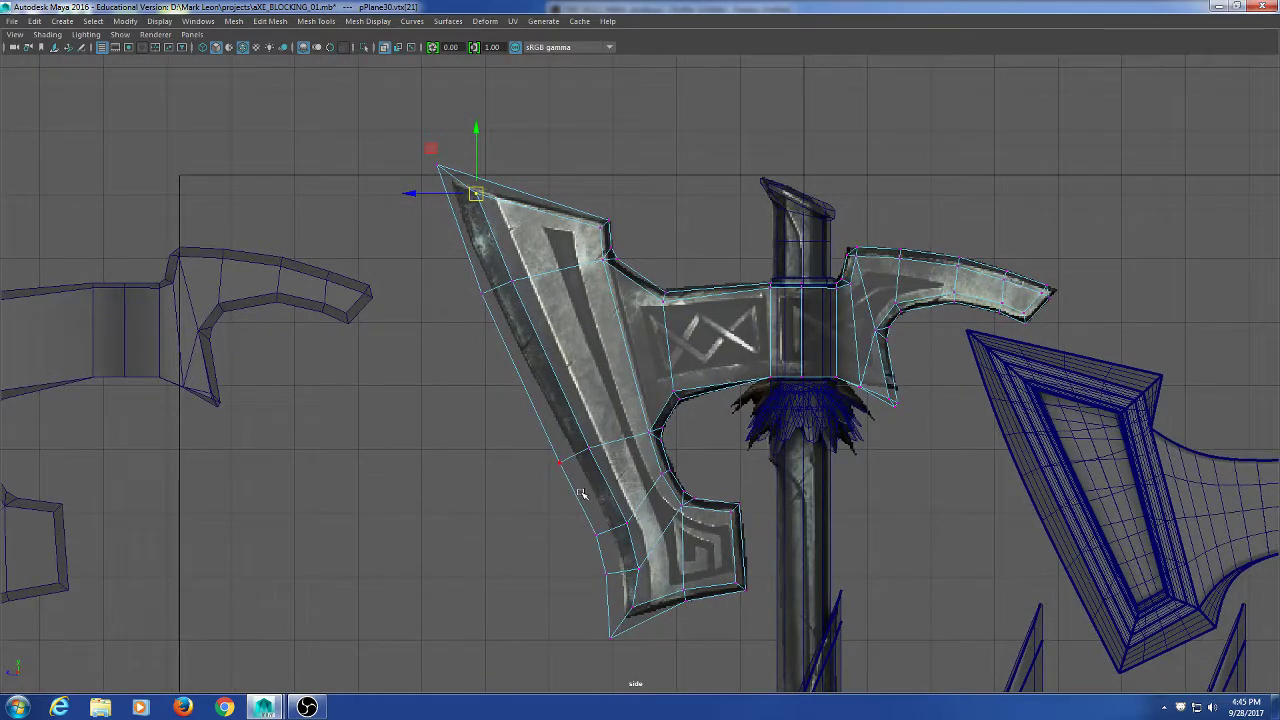
scroll(576, 420, up, 3)
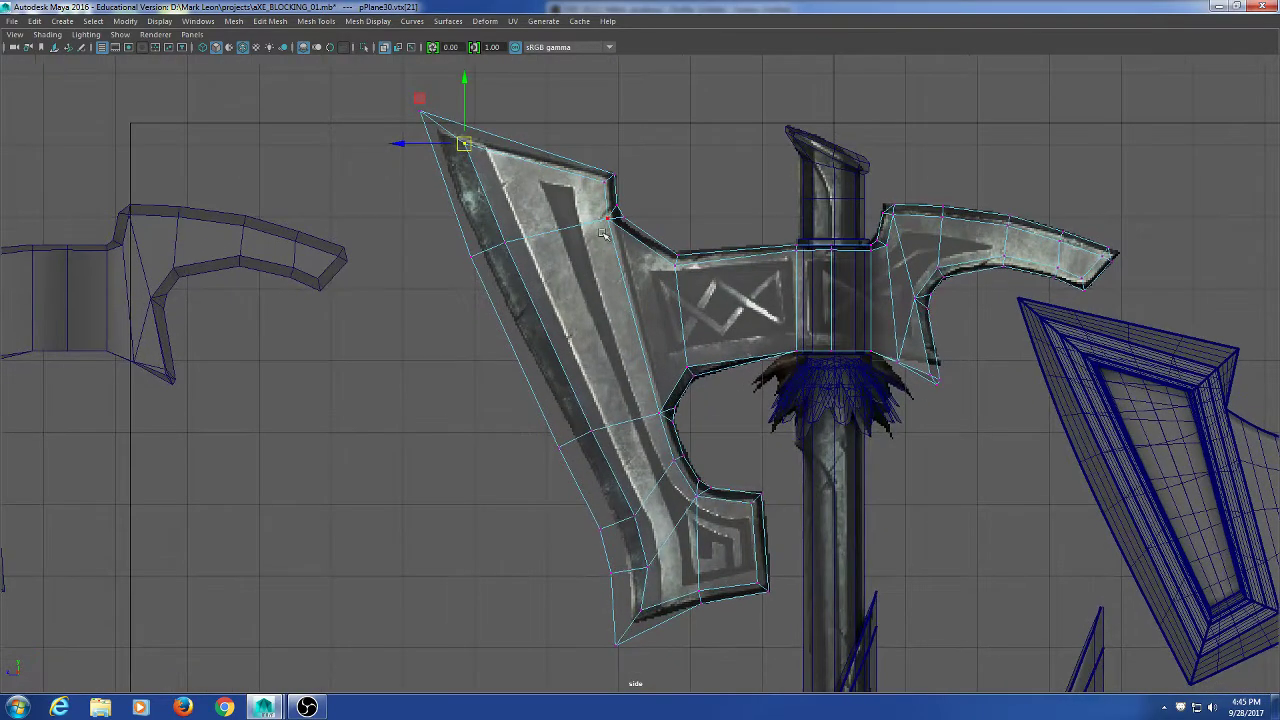
right_drag(655, 149, 654, 183)
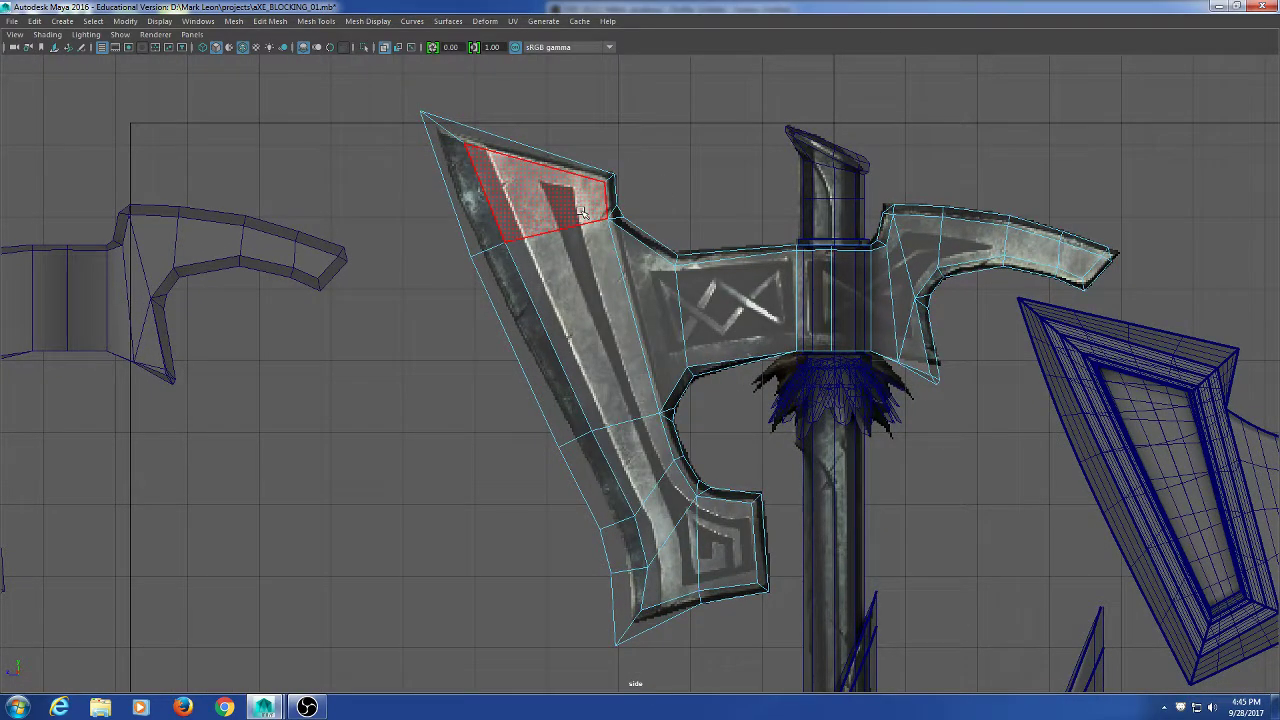
click(580, 214)
shift+click(594, 274)
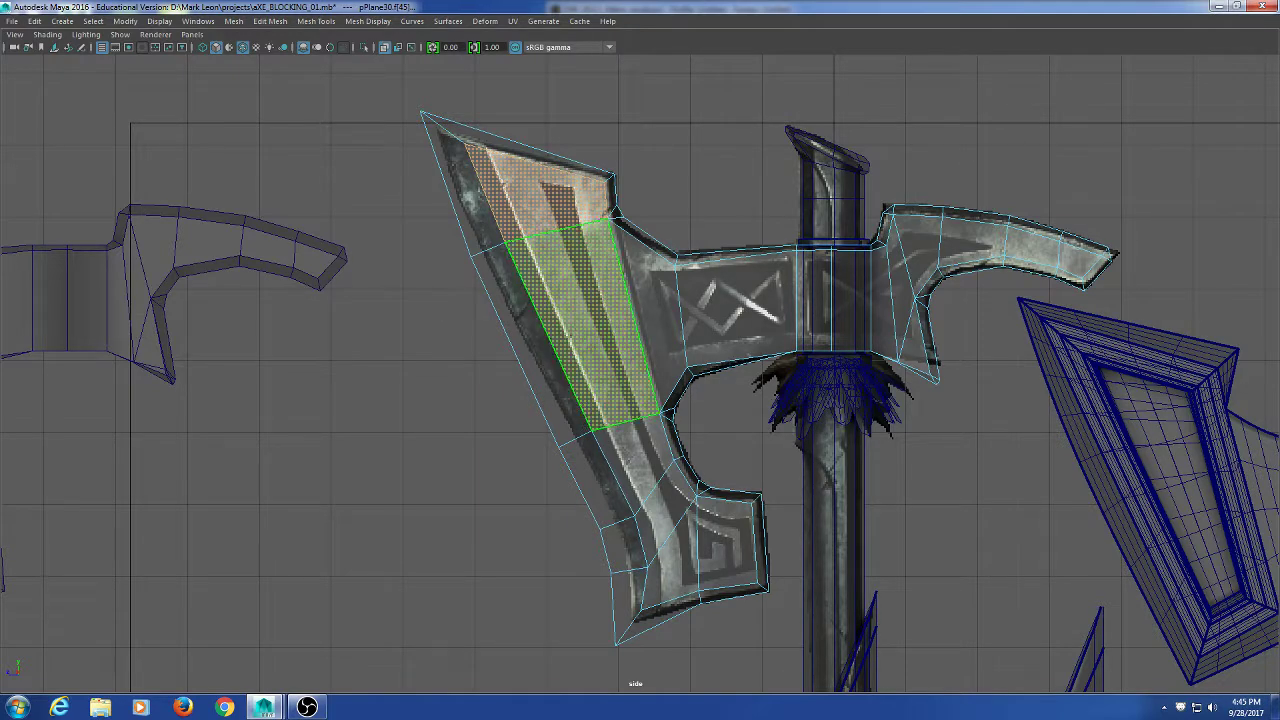
shift+click(634, 462)
shift+click(672, 525)
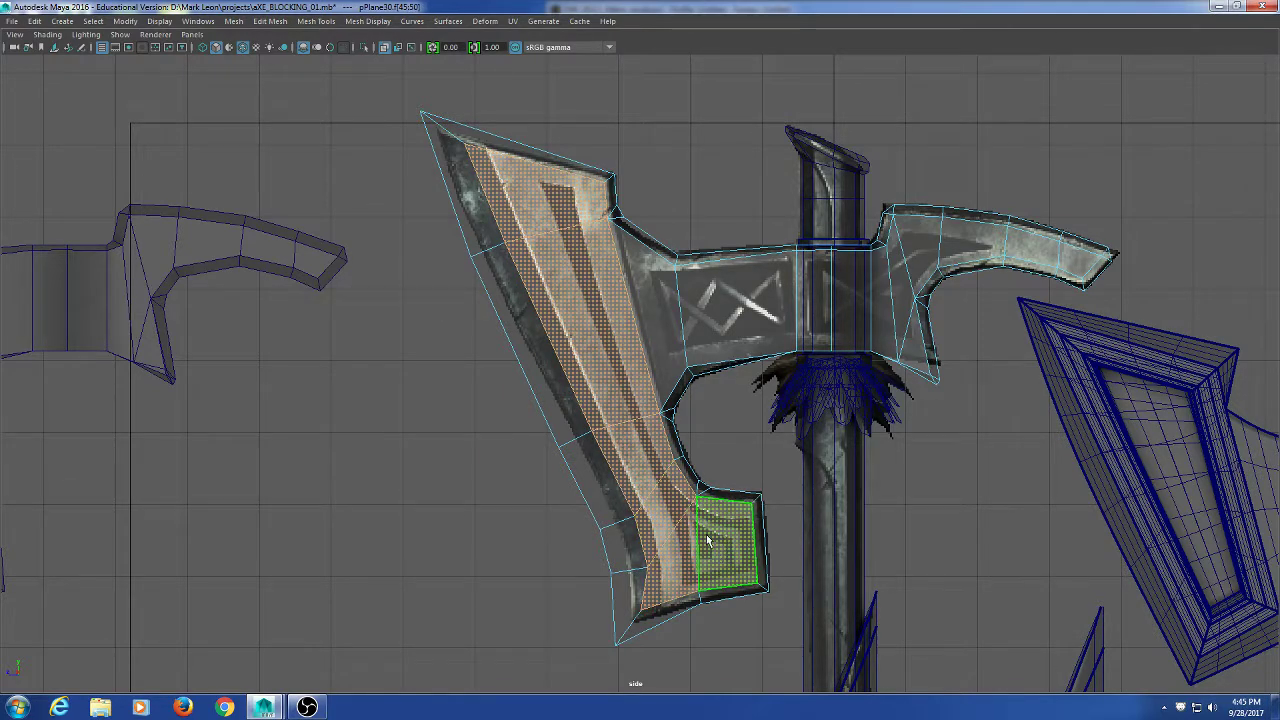
shift+click(706, 540)
shift+click(625, 435)
scroll(628, 309, up, 2)
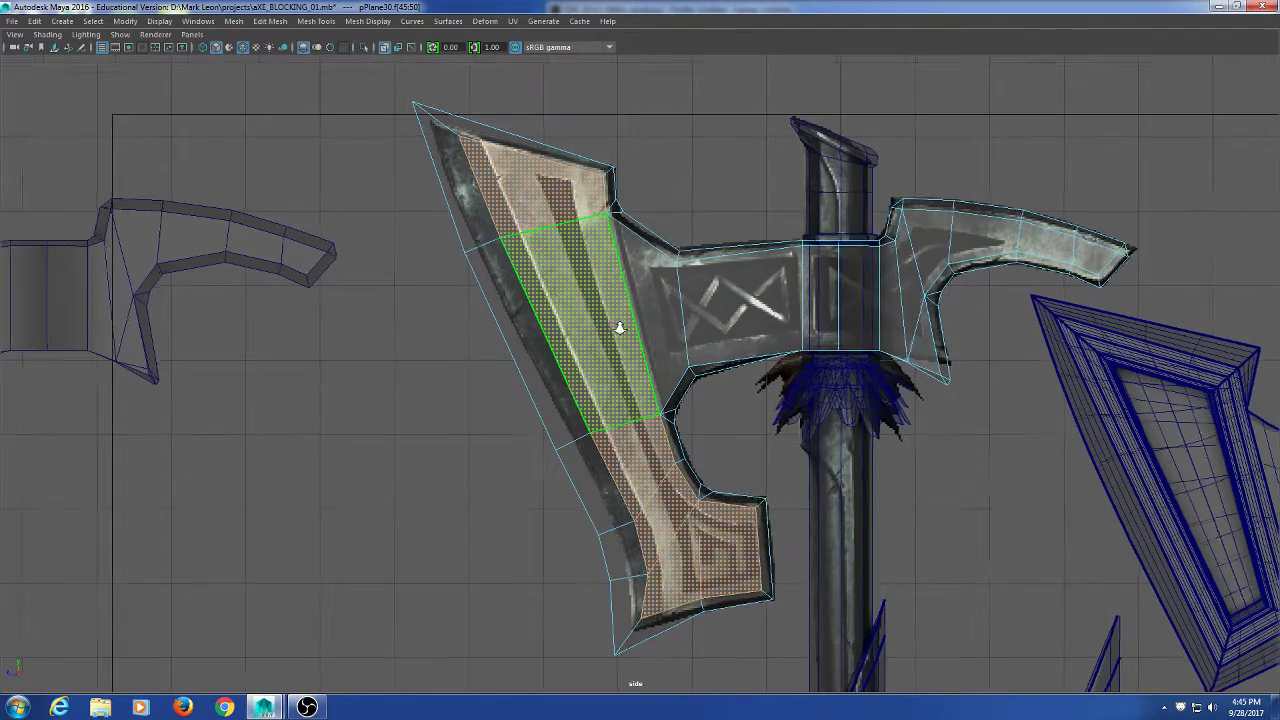
Extrude the selected blade faces together with an offset of 0.3 and return to the selection tool.
shift+right_click(679, 150)
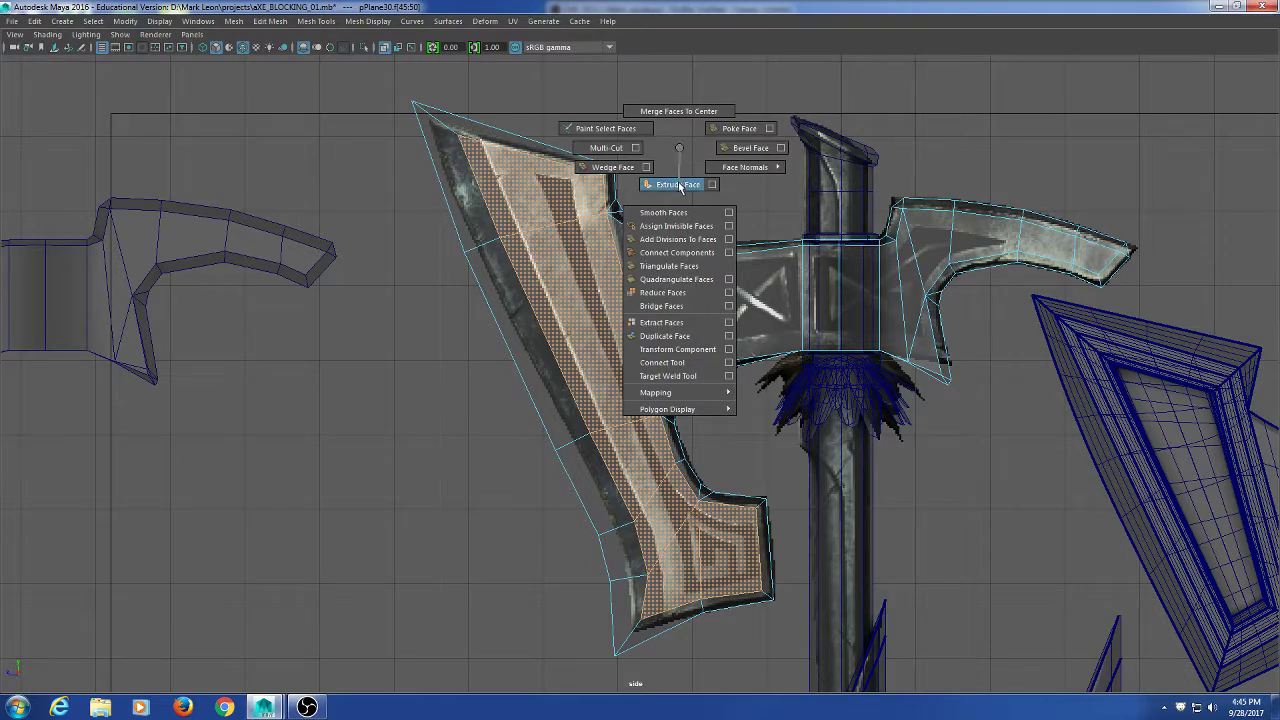
click(679, 185)
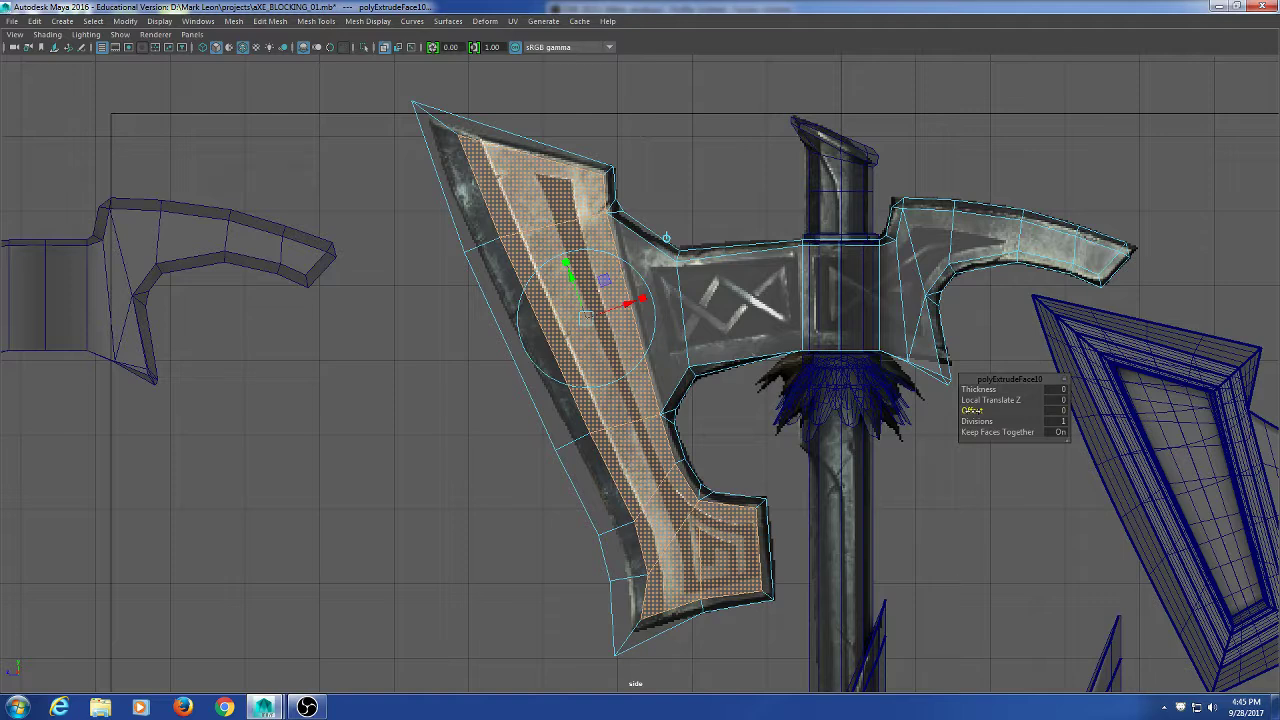
drag(972, 410, 975, 410)
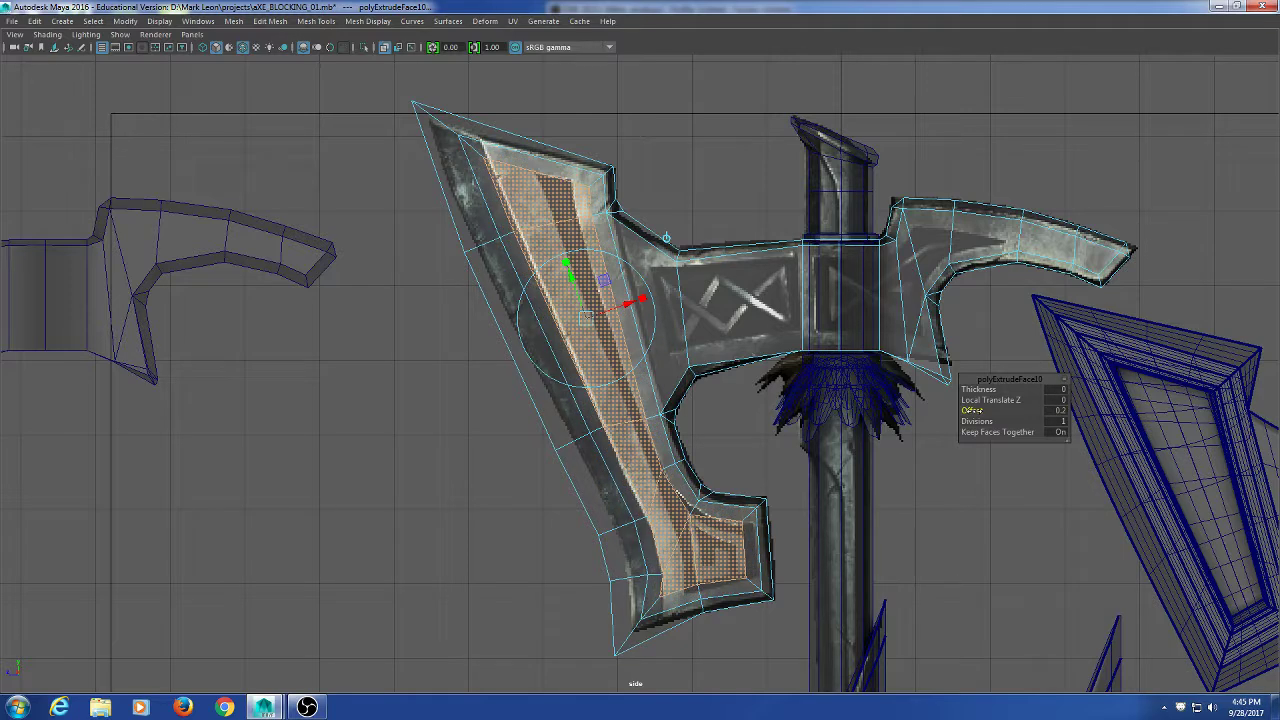
middle_drag(1030, 410, 1045, 410)
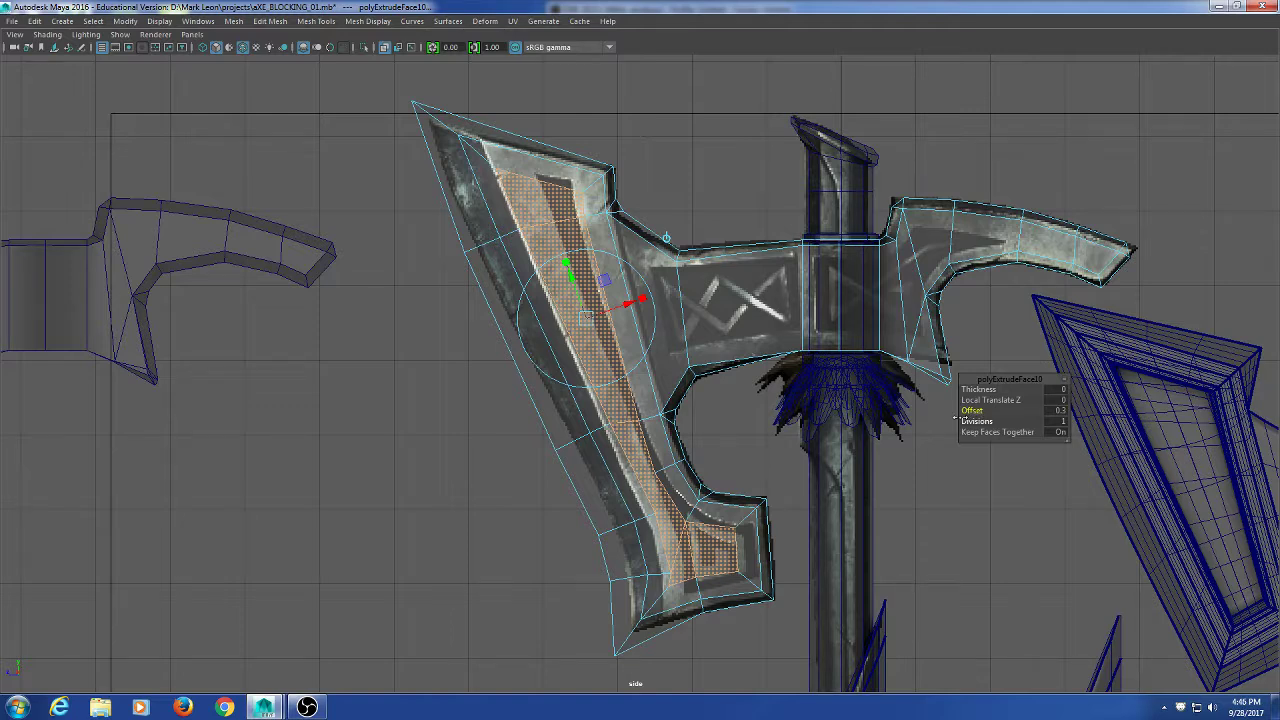
key(q)
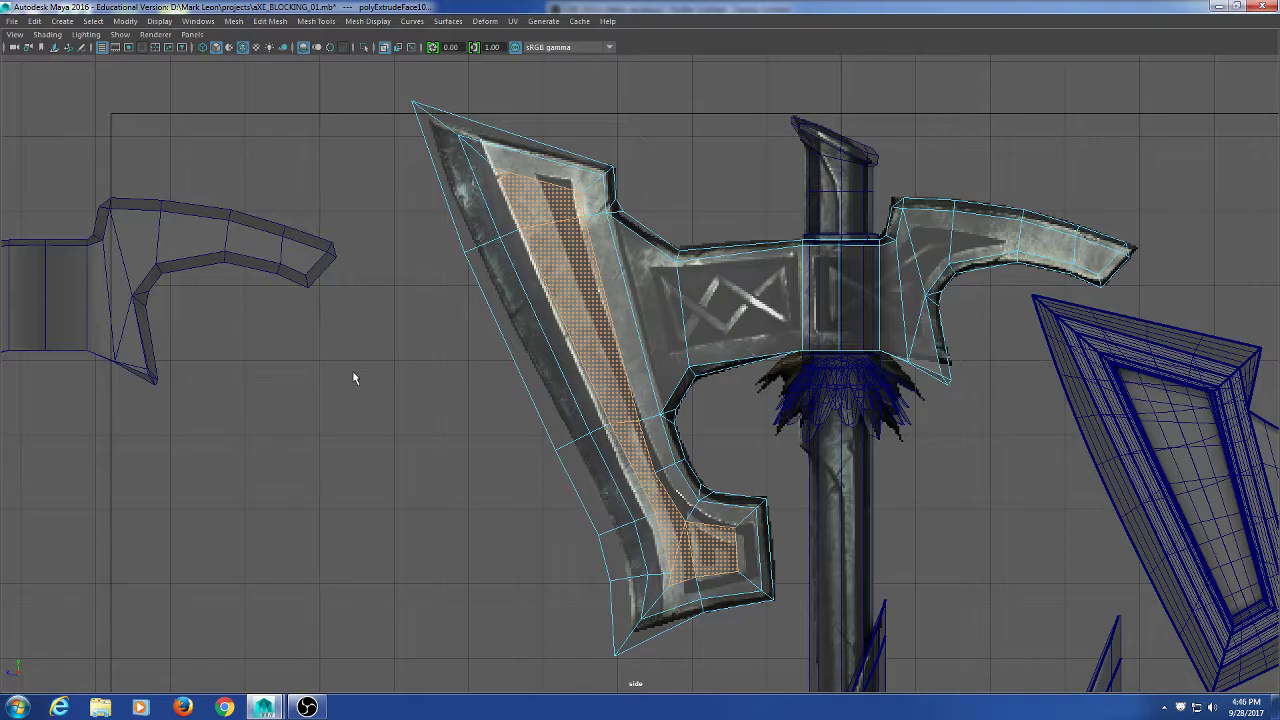
alt+right_drag(408, 340, 598, 448)
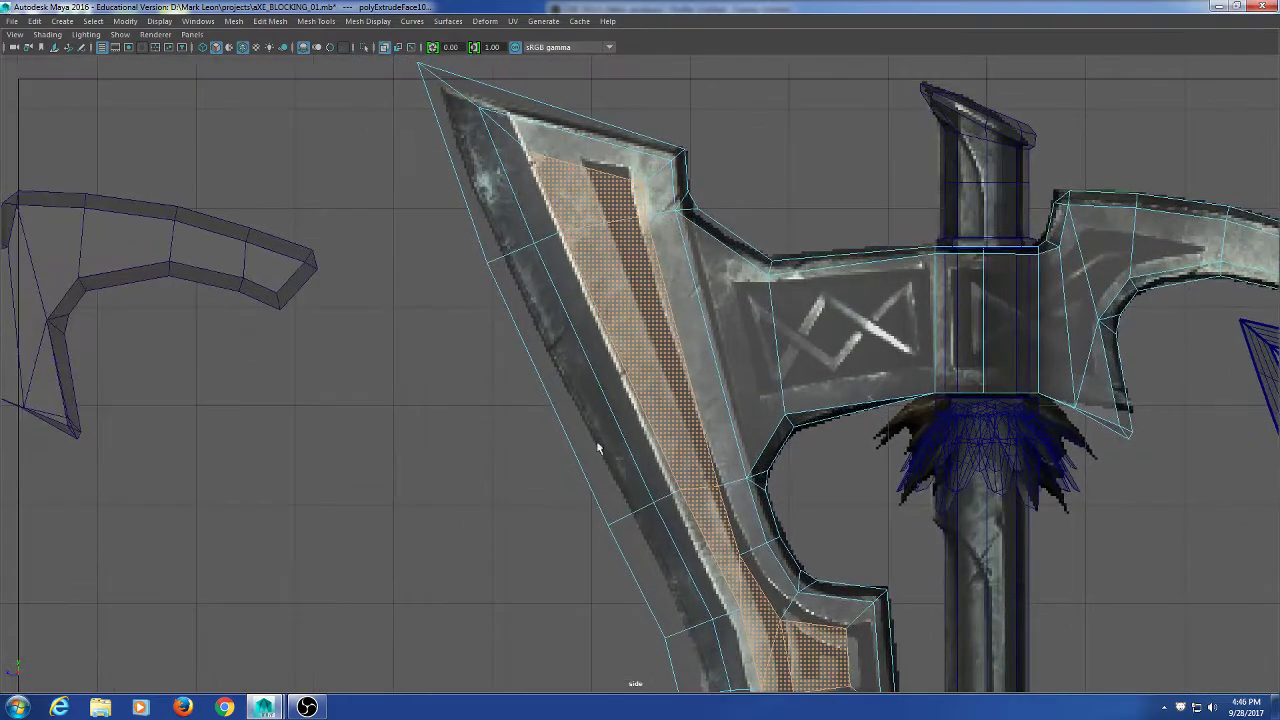
Switch to vertex editing and move the inset's upper vertices onto the top corners and handle-side edge of the reference's dark groove.
alt+middle_drag(546, 424, 594, 469)
right_drag(818, 162, 745, 157)
click(578, 197)
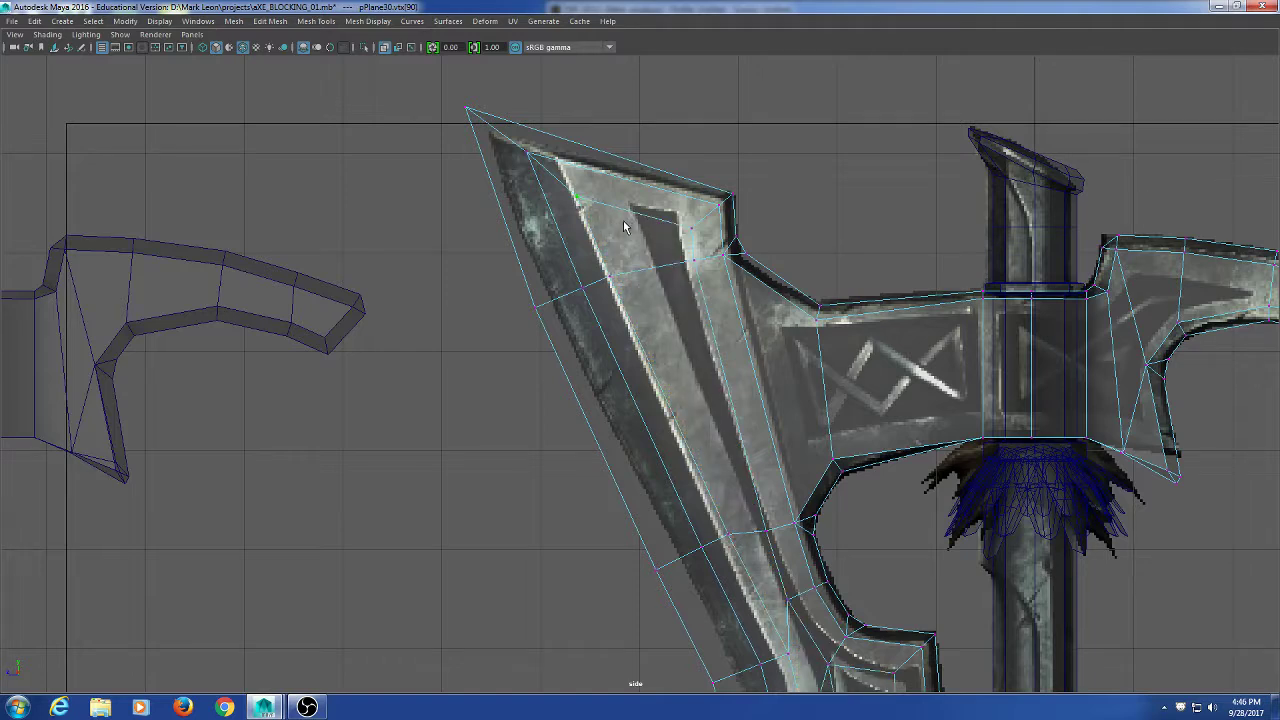
key(w)
drag(574, 201, 628, 205)
click(692, 229)
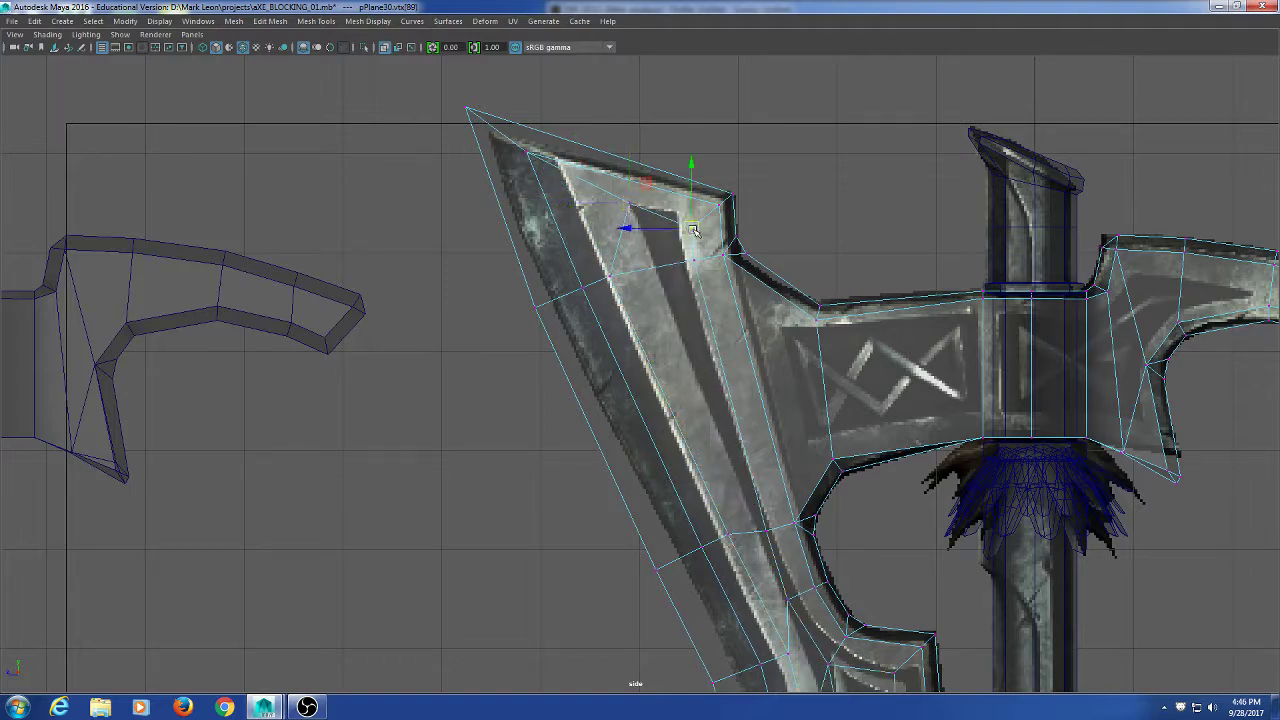
drag(693, 231, 680, 215)
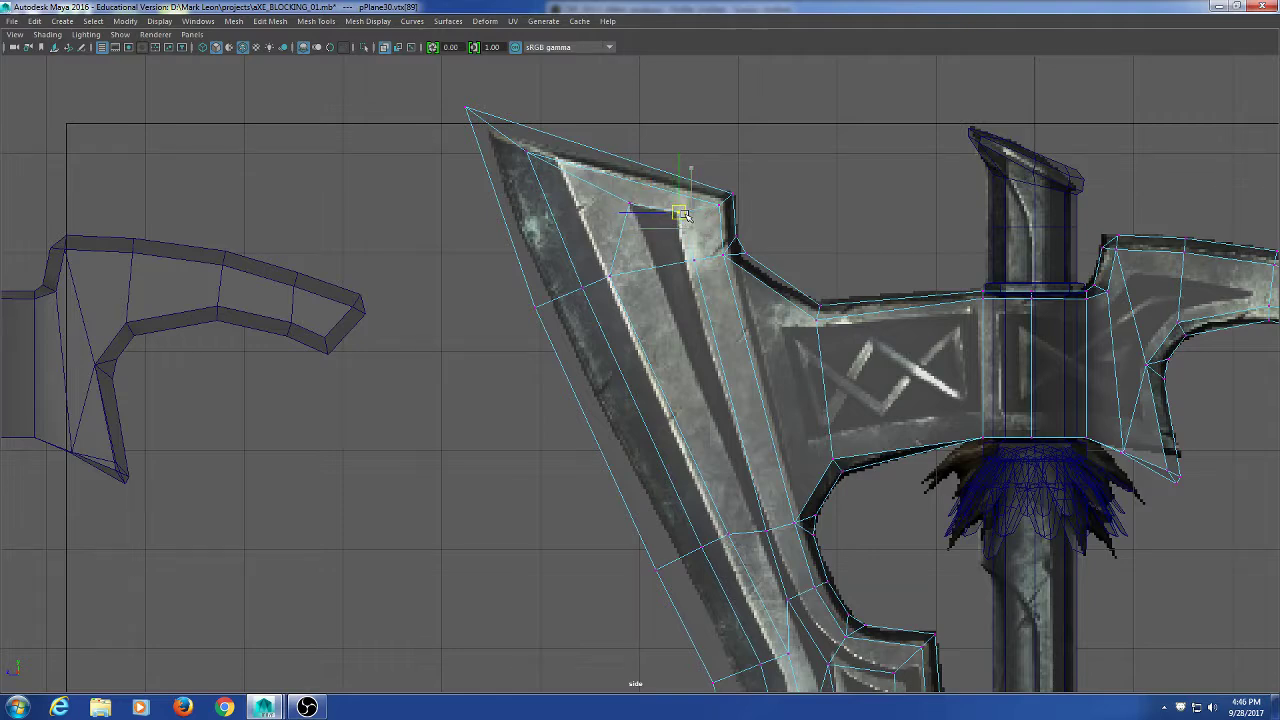
click(693, 262)
drag(695, 264, 690, 269)
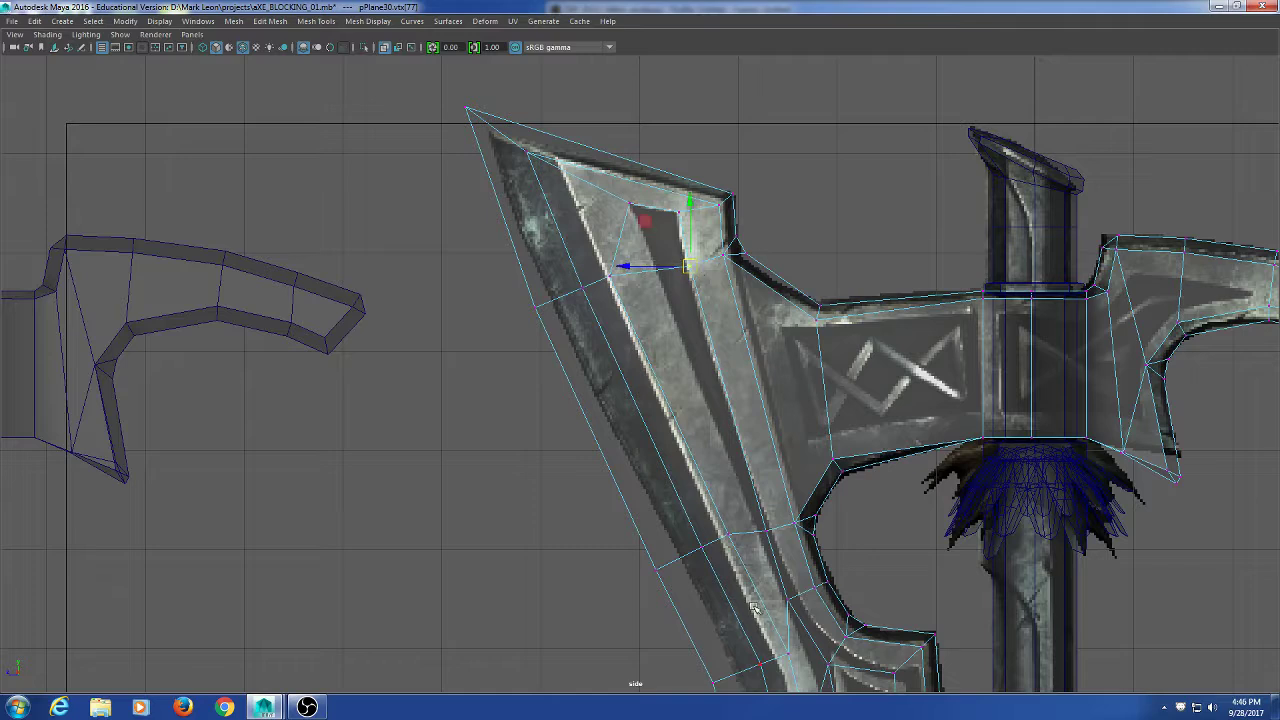
Move the inset vertices along the blade's middle onto both long edges of the reference's narrow dark groove.
click(776, 530)
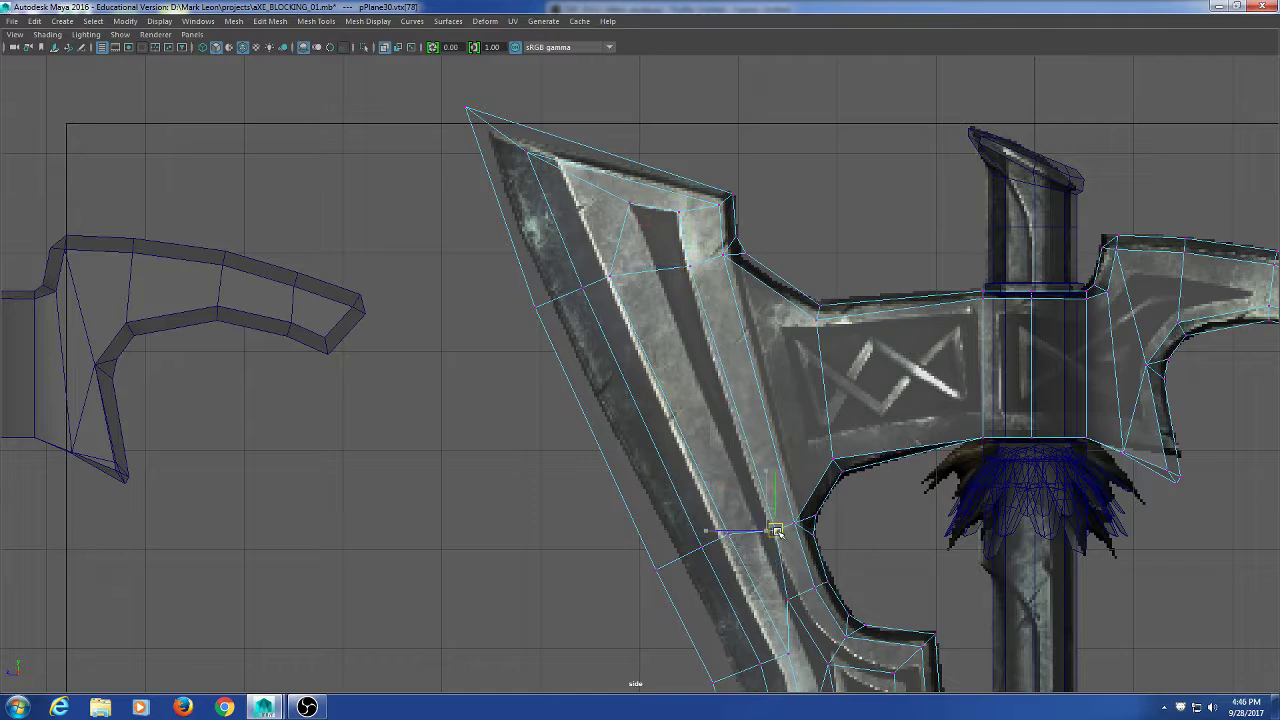
click(641, 281)
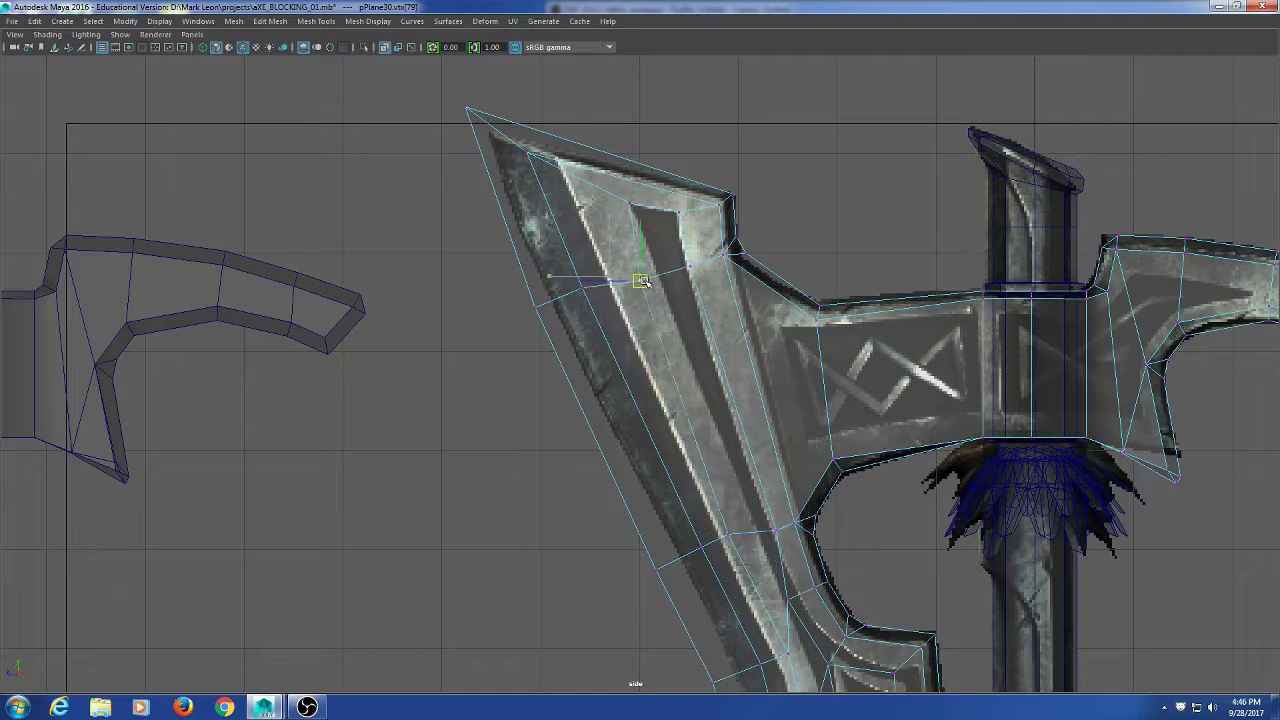
drag(643, 282, 655, 281)
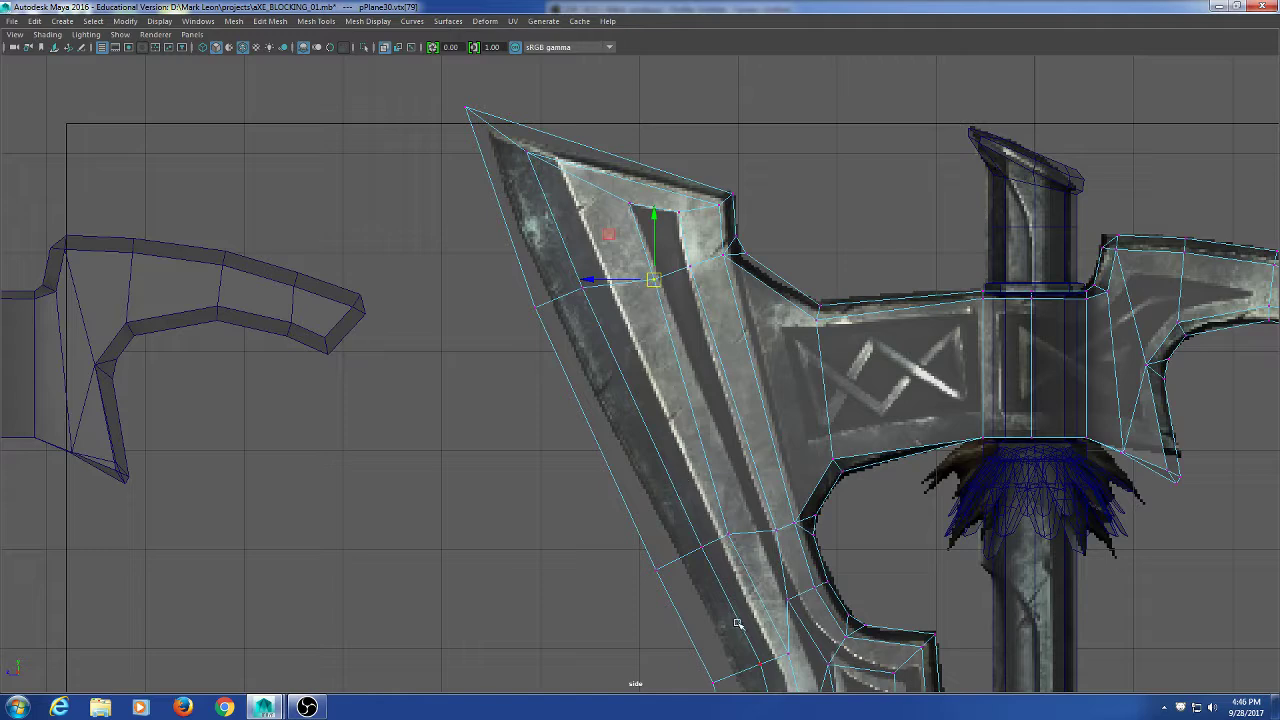
click(729, 537)
drag(729, 537, 753, 538)
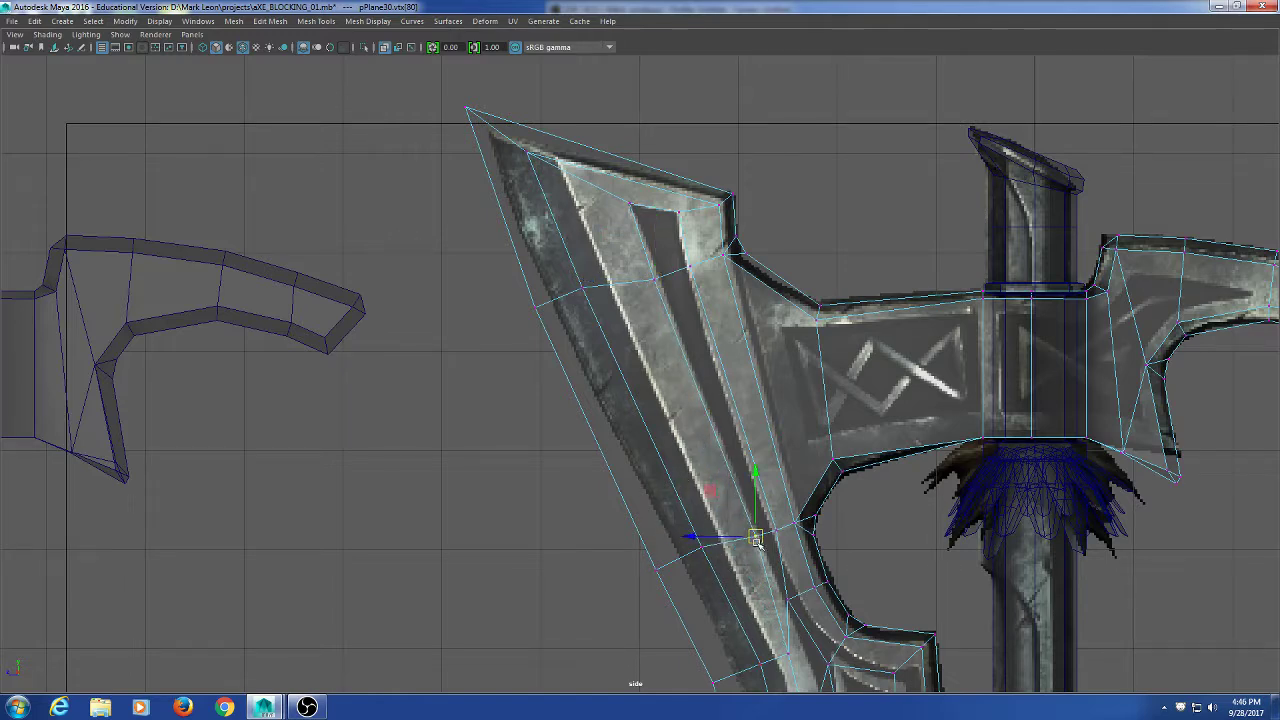
Move the two inset vertices where the groove starts to widen onto its opposite edges in the reference.
click(789, 601)
drag(787, 600, 801, 597)
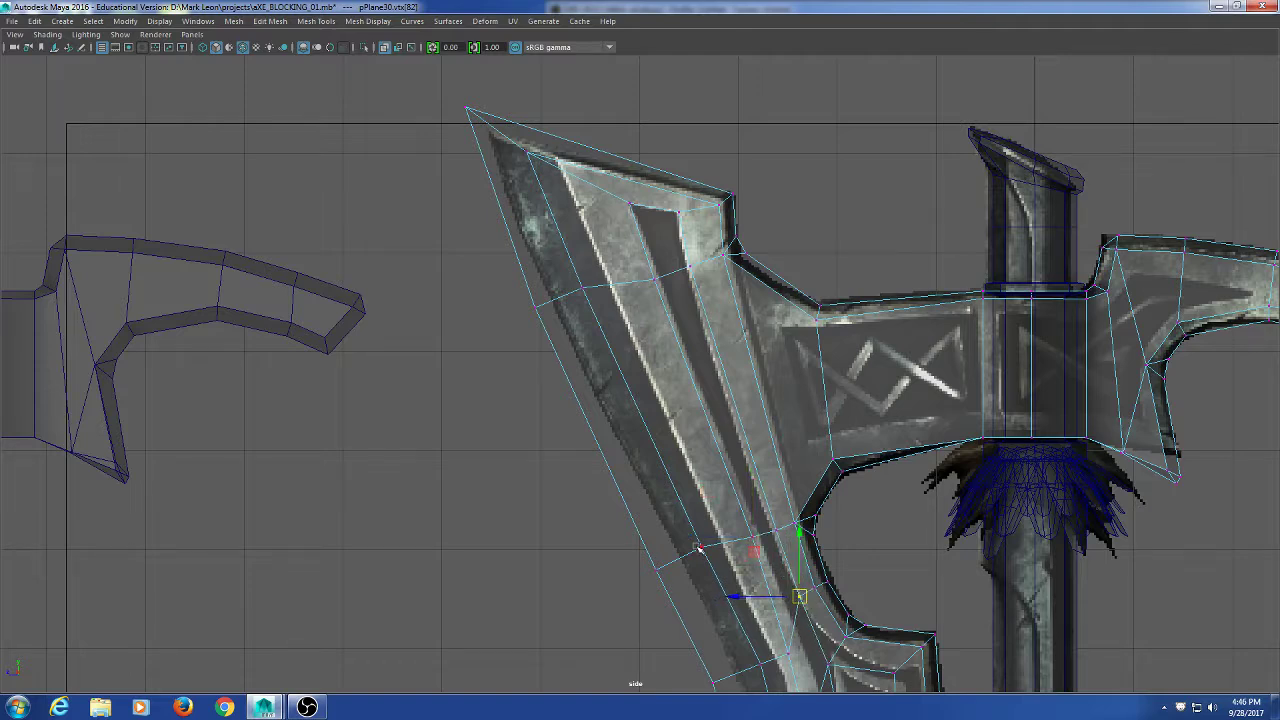
click(788, 654)
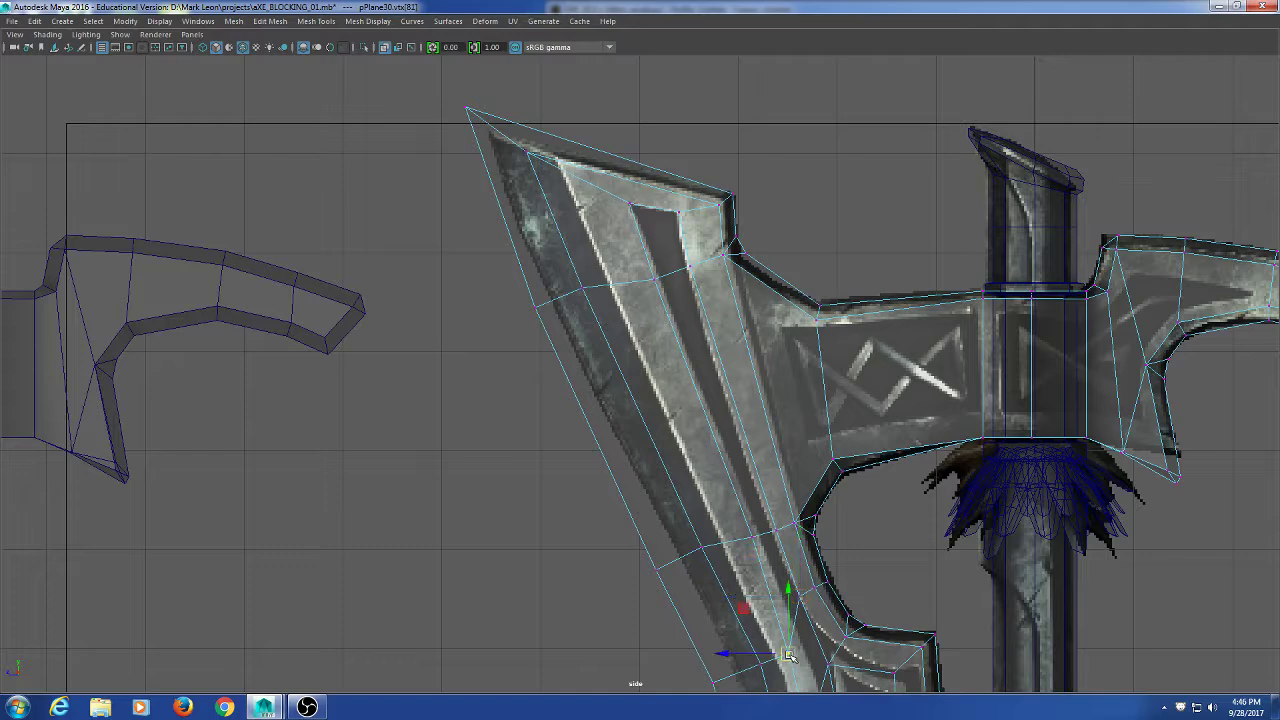
drag(788, 654, 784, 612)
At the blade's base, fit the inset vertices to the curved panel's inner upper corner and the groove's edge down to its bottom corner.
alt+middle_drag(892, 598, 746, 405)
alt+right_drag(746, 405, 805, 536)
alt+middle_drag(812, 590, 683, 331)
scroll(683, 332, up, 4)
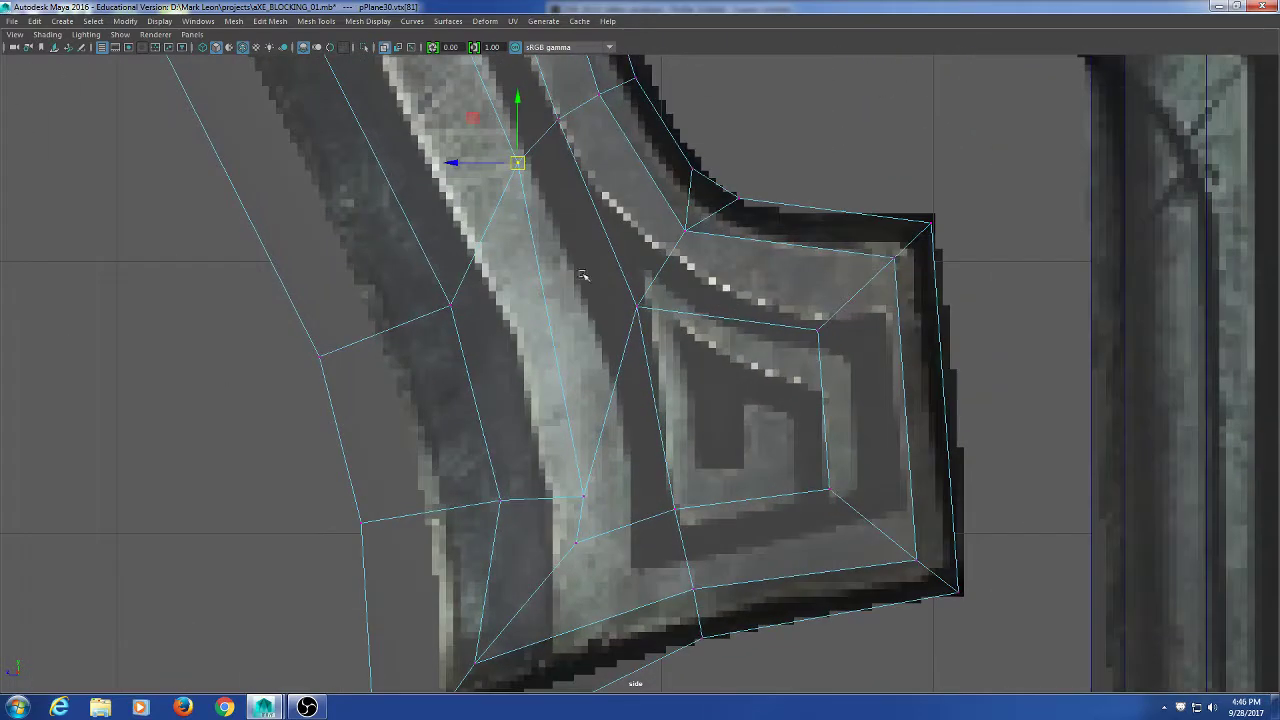
drag(655, 313, 691, 262)
click(583, 495)
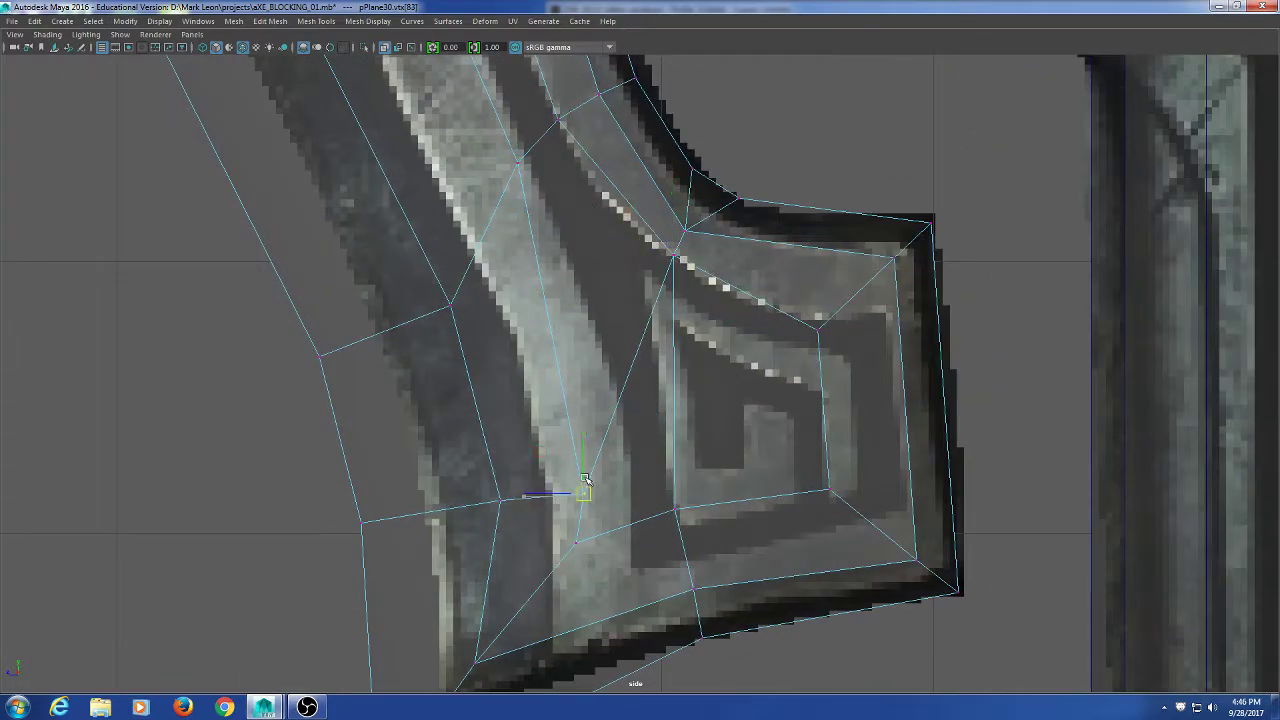
drag(583, 495, 597, 352)
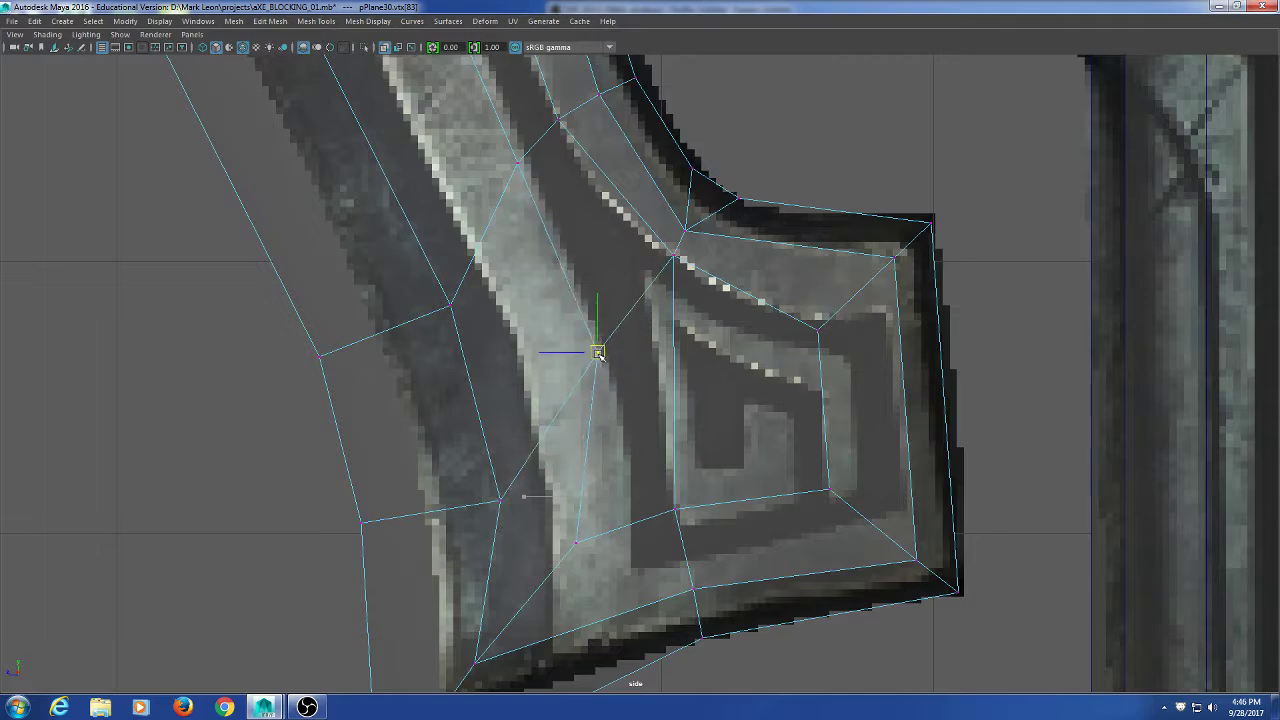
click(576, 541)
drag(576, 541, 622, 575)
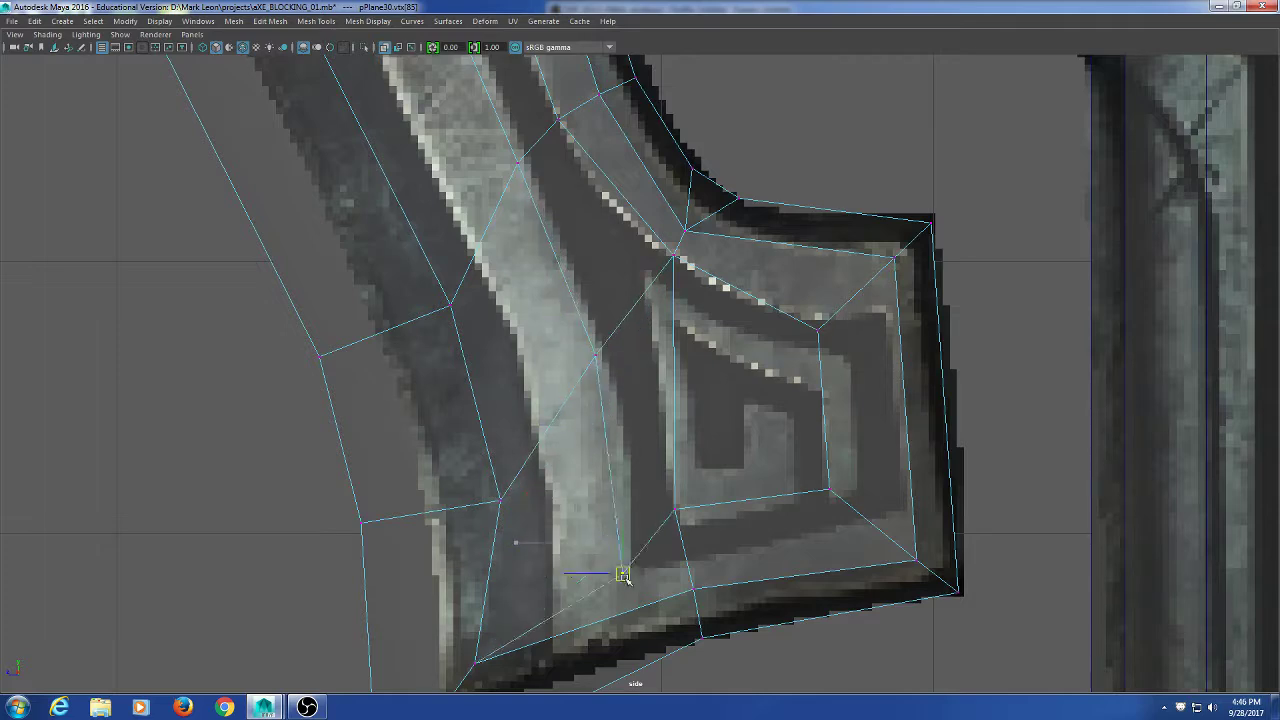
click(597, 352)
drag(599, 356, 618, 426)
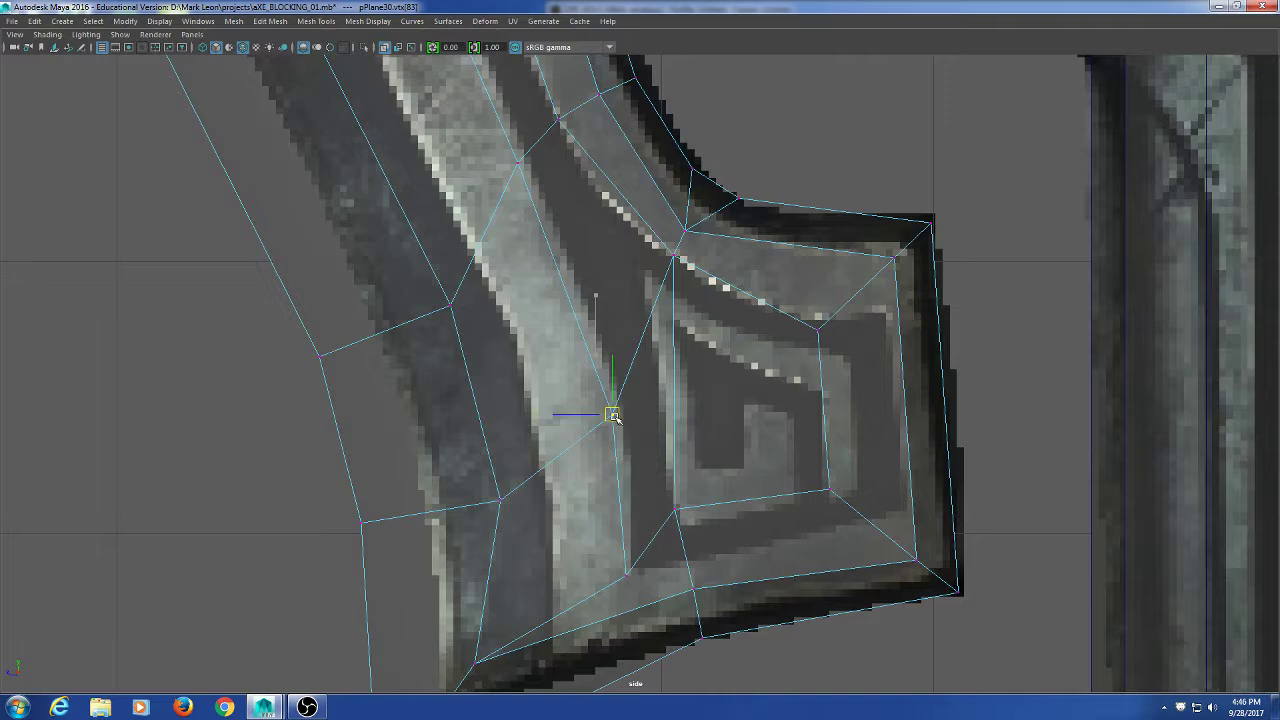
Move the inset's bottom middle vertex and its two handle-side corners outward to the border of the base's spiral panel.
click(677, 511)
drag(677, 511, 695, 562)
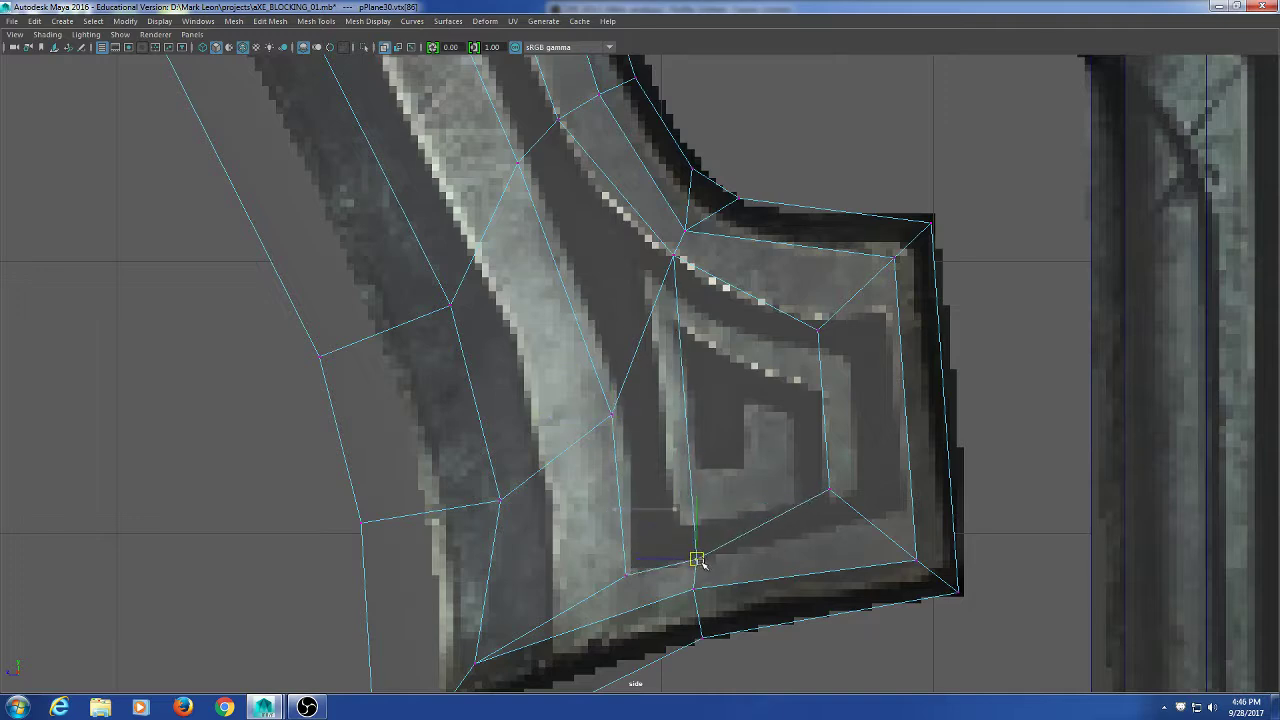
click(829, 489)
drag(829, 489, 878, 523)
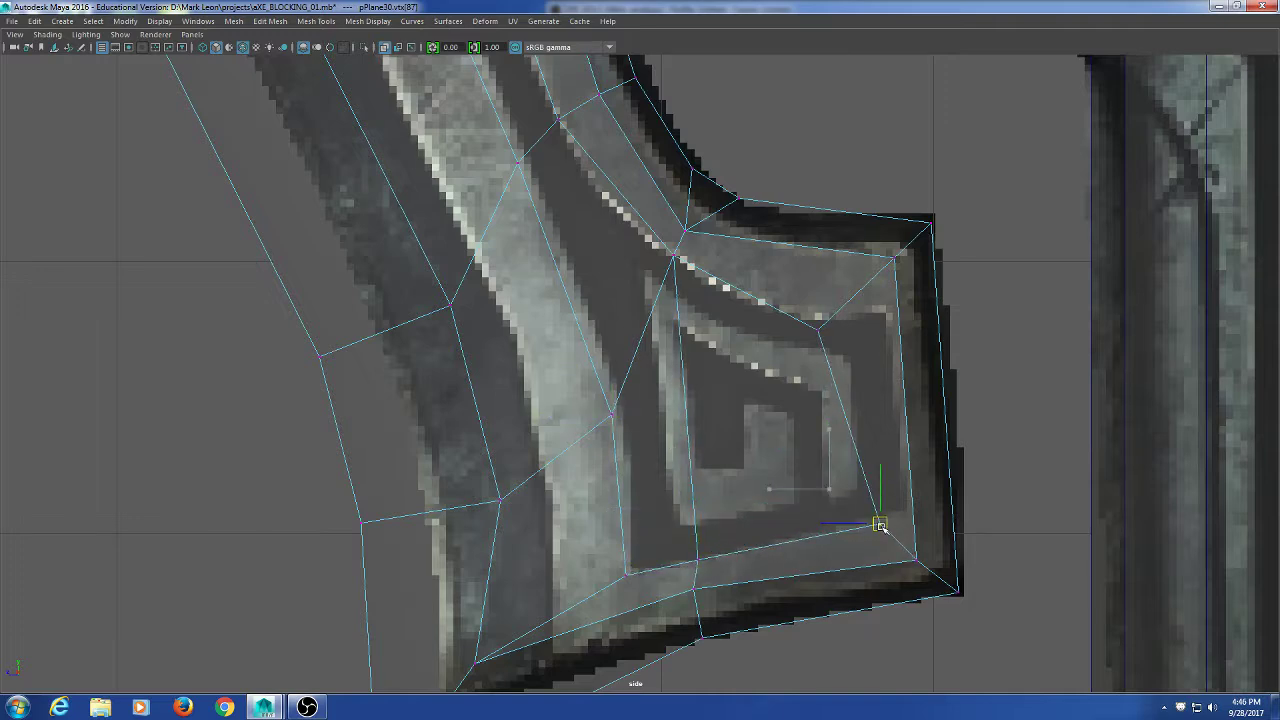
click(820, 327)
drag(820, 327, 851, 318)
drag(866, 314, 867, 314)
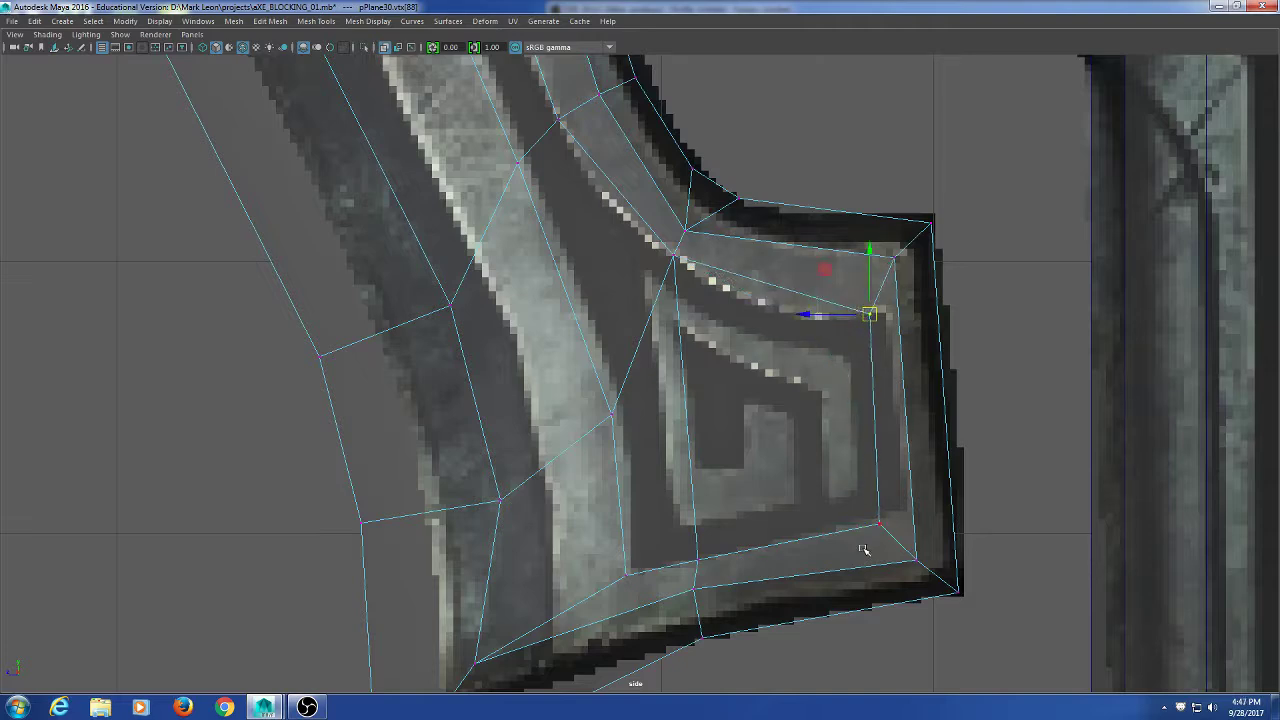
click(879, 527)
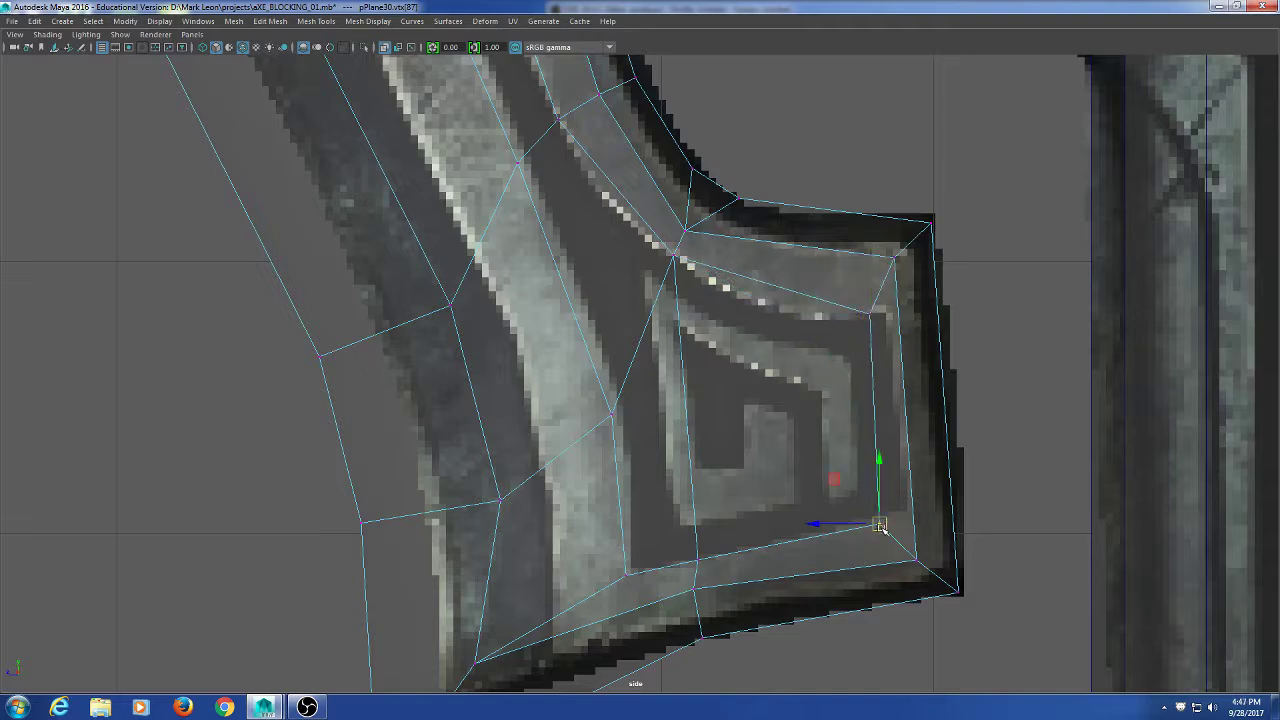
Fine-tune the base inset's two cutting-edge-side vertices and its two upper corners against the panel outline.
click(625, 577)
drag(625, 577, 620, 573)
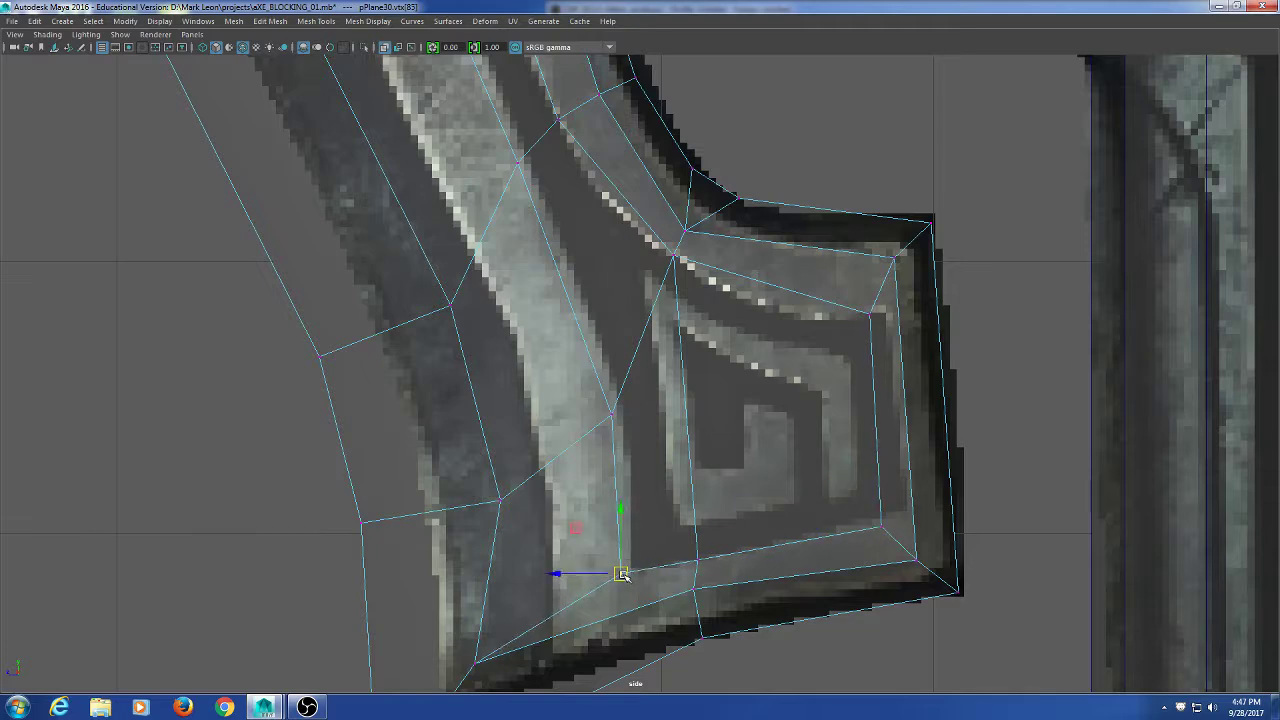
click(614, 417)
drag(612, 415, 611, 422)
click(671, 257)
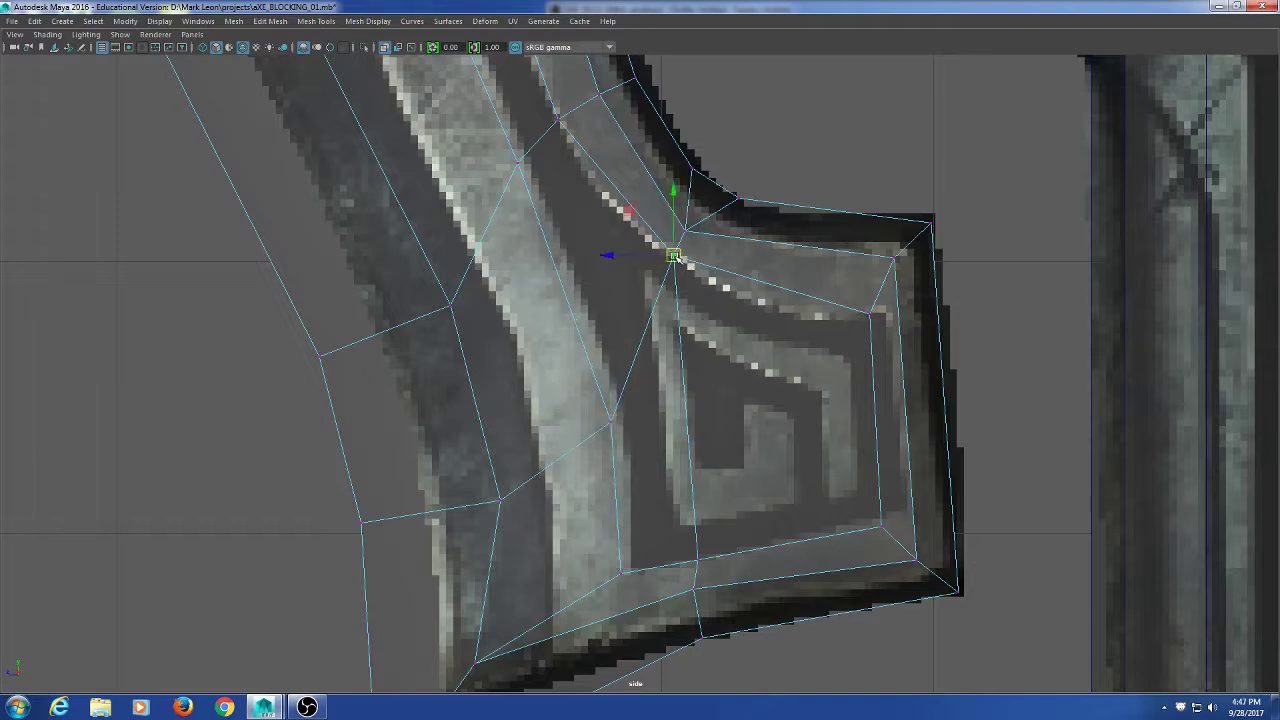
drag(672, 258, 678, 272)
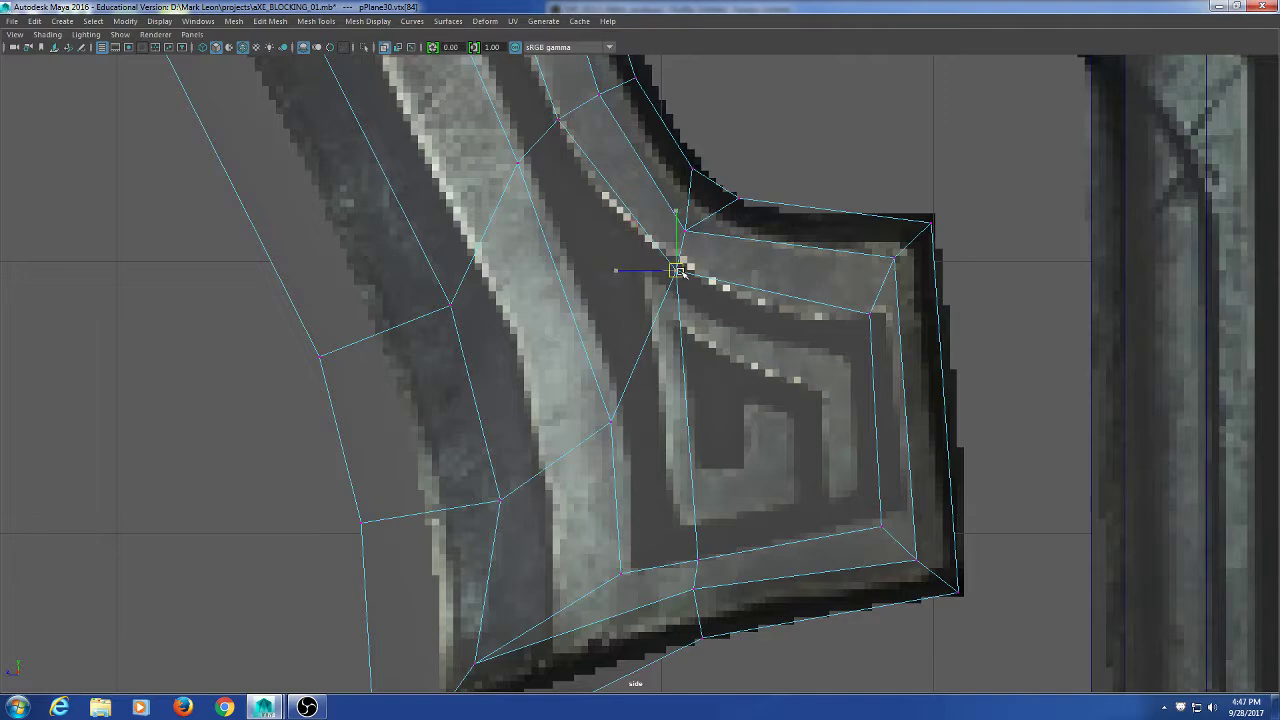
click(873, 316)
drag(873, 316, 872, 299)
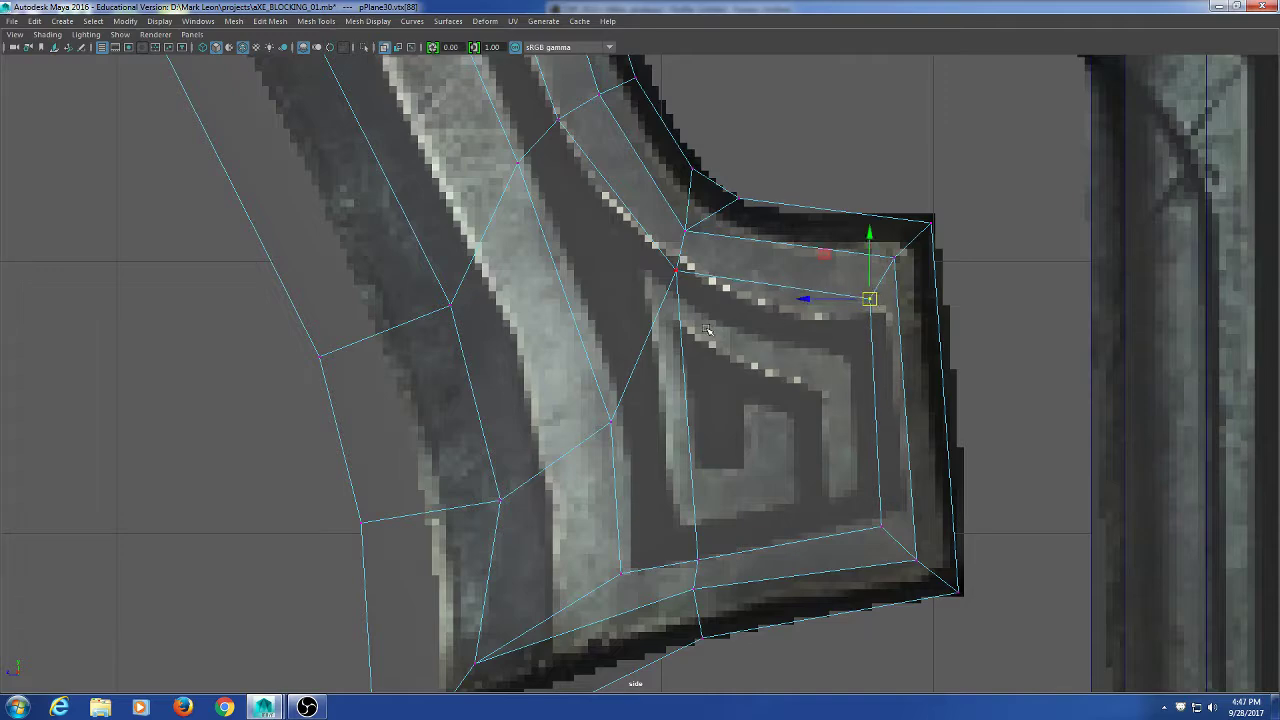
Nudge the groove's handle-side vertex above the base panel onto the reference's curved highlight.
scroll(617, 193, down, 5)
scroll(739, 252, up, 4)
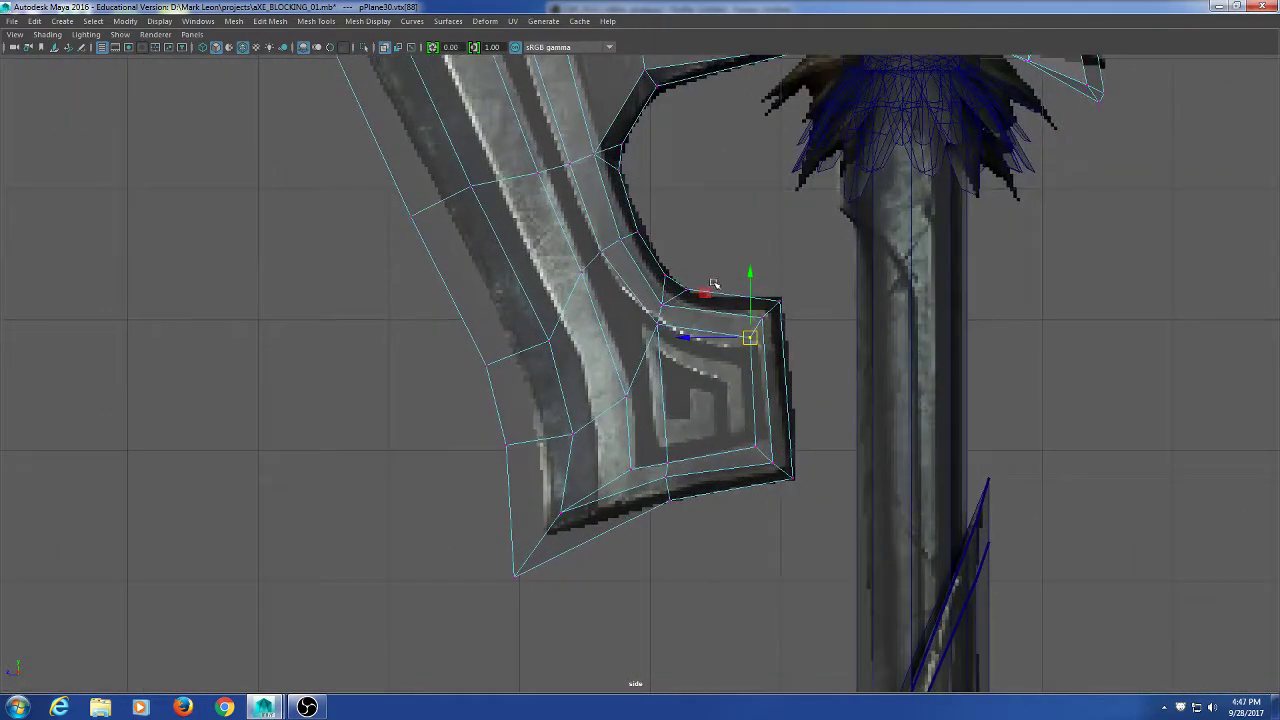
scroll(713, 285, up, 1)
click(595, 231)
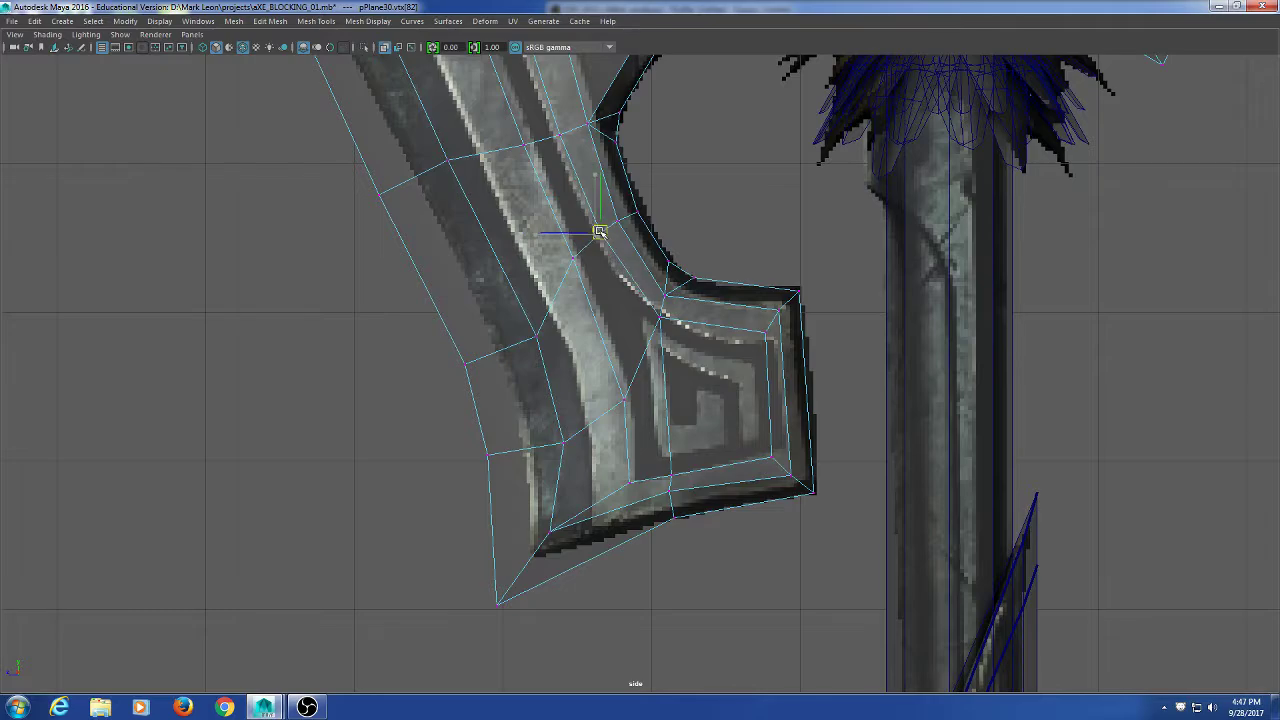
Refine the groove's two top corner vertices and the cutting-edge-side vertex just below them to follow the reference outline.
scroll(768, 515, down, 5)
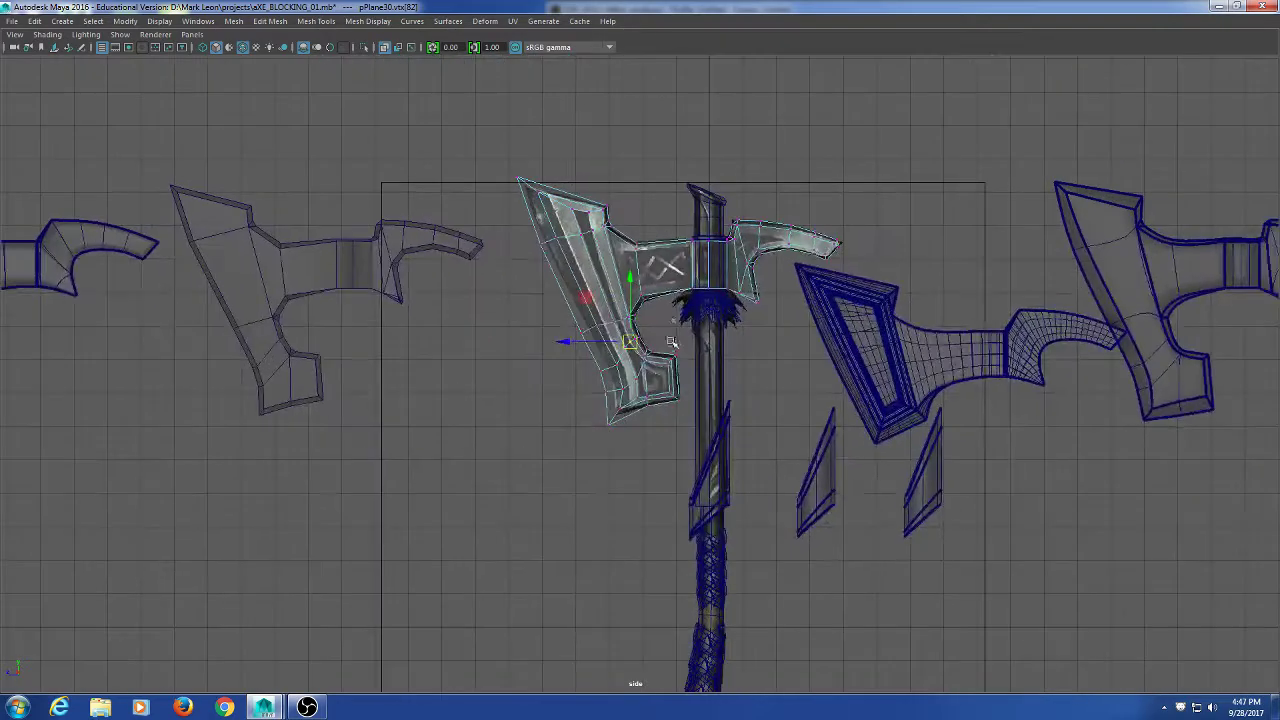
scroll(781, 460, up, 4)
scroll(781, 460, up, 5)
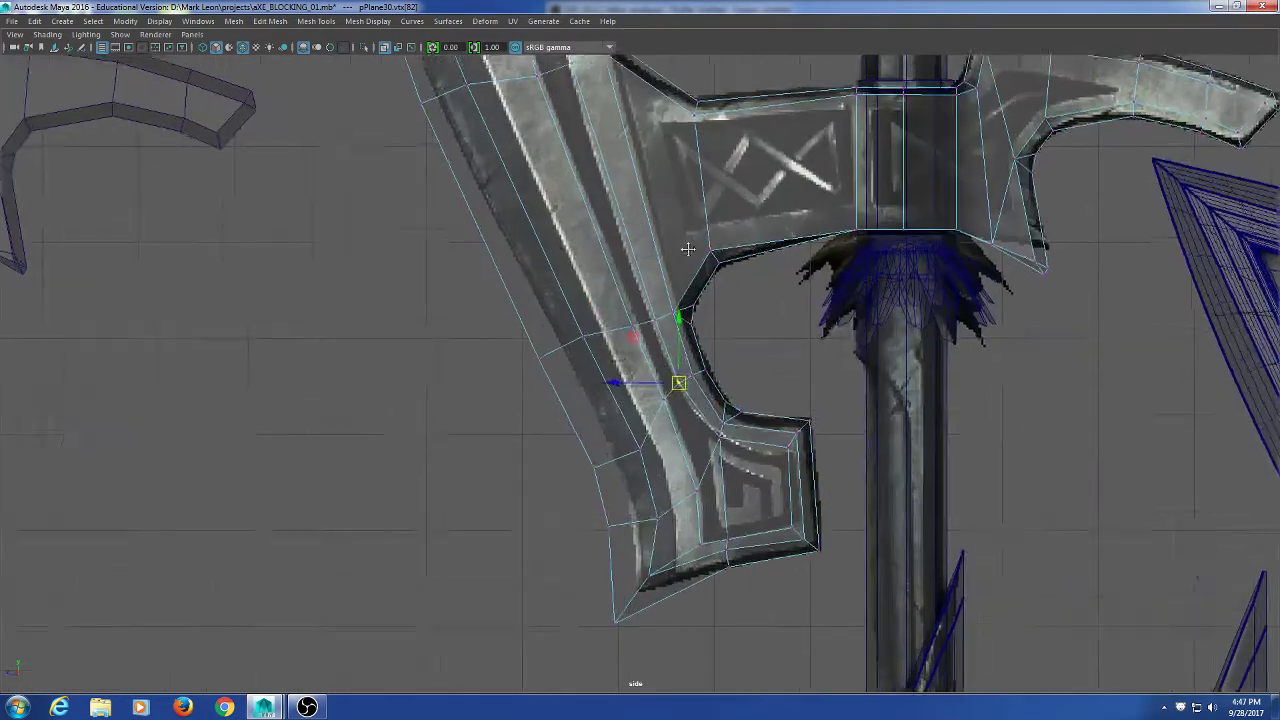
click(700, 323)
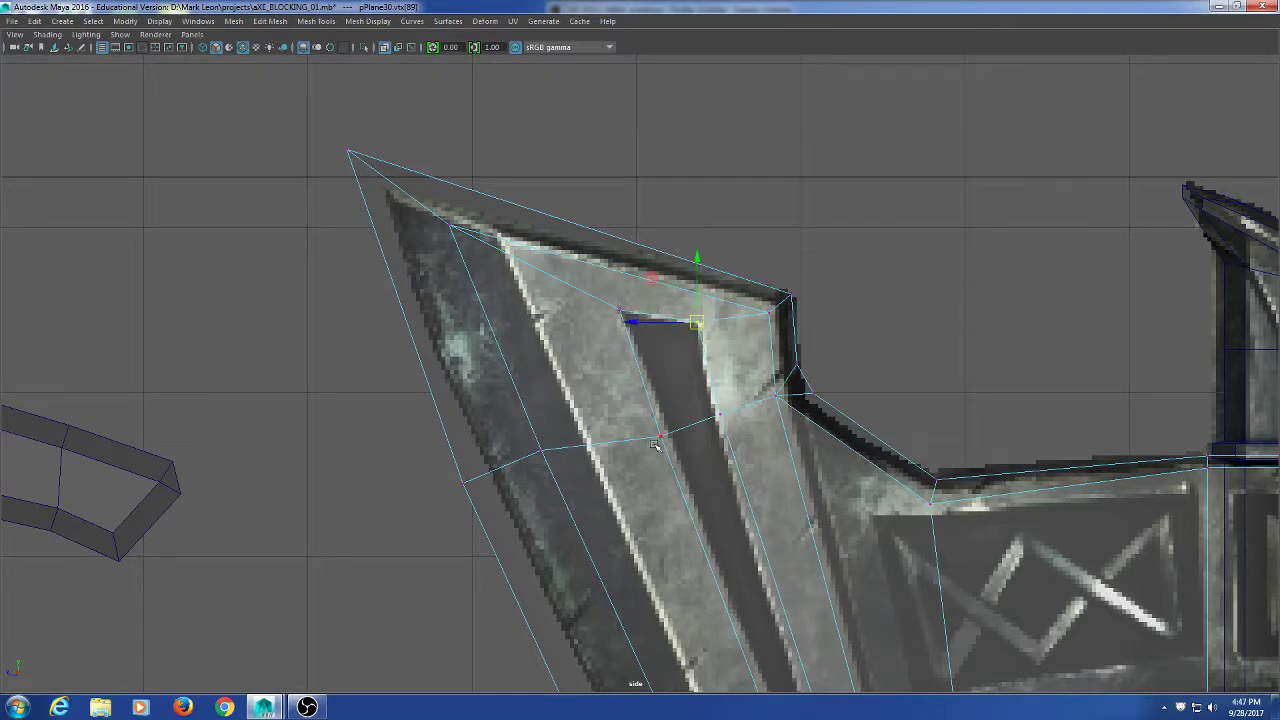
click(619, 306)
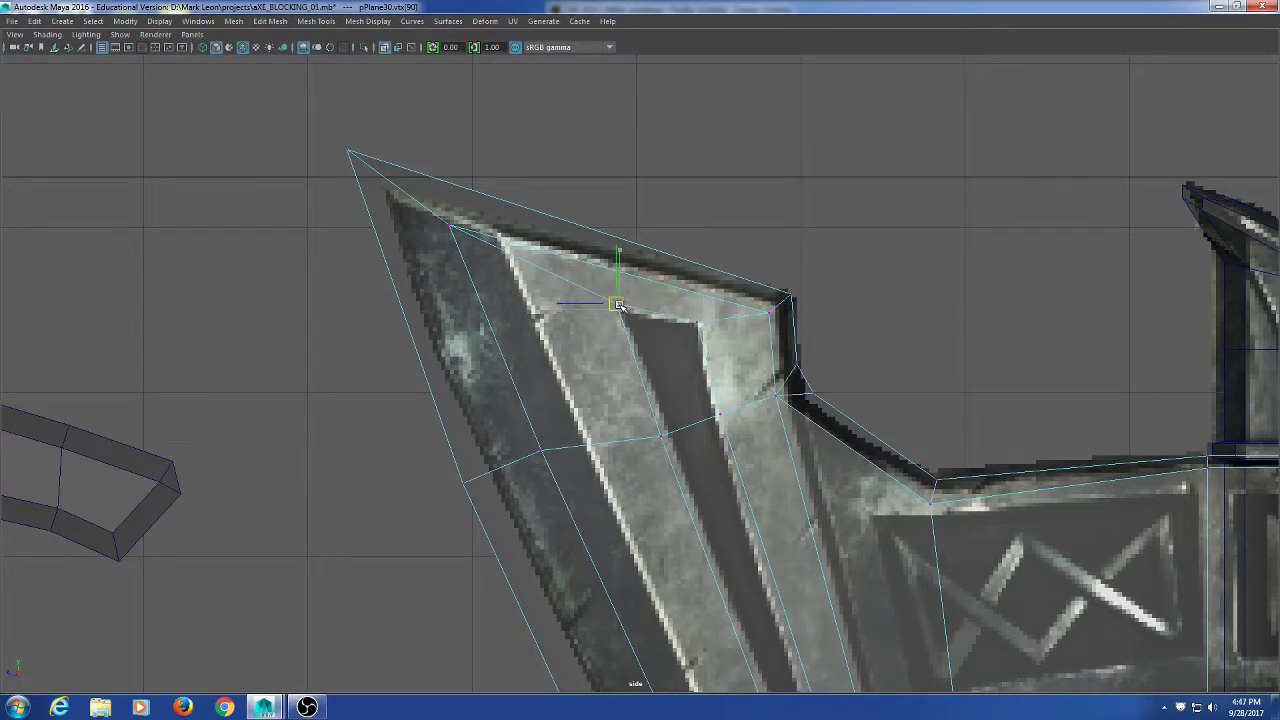
click(663, 437)
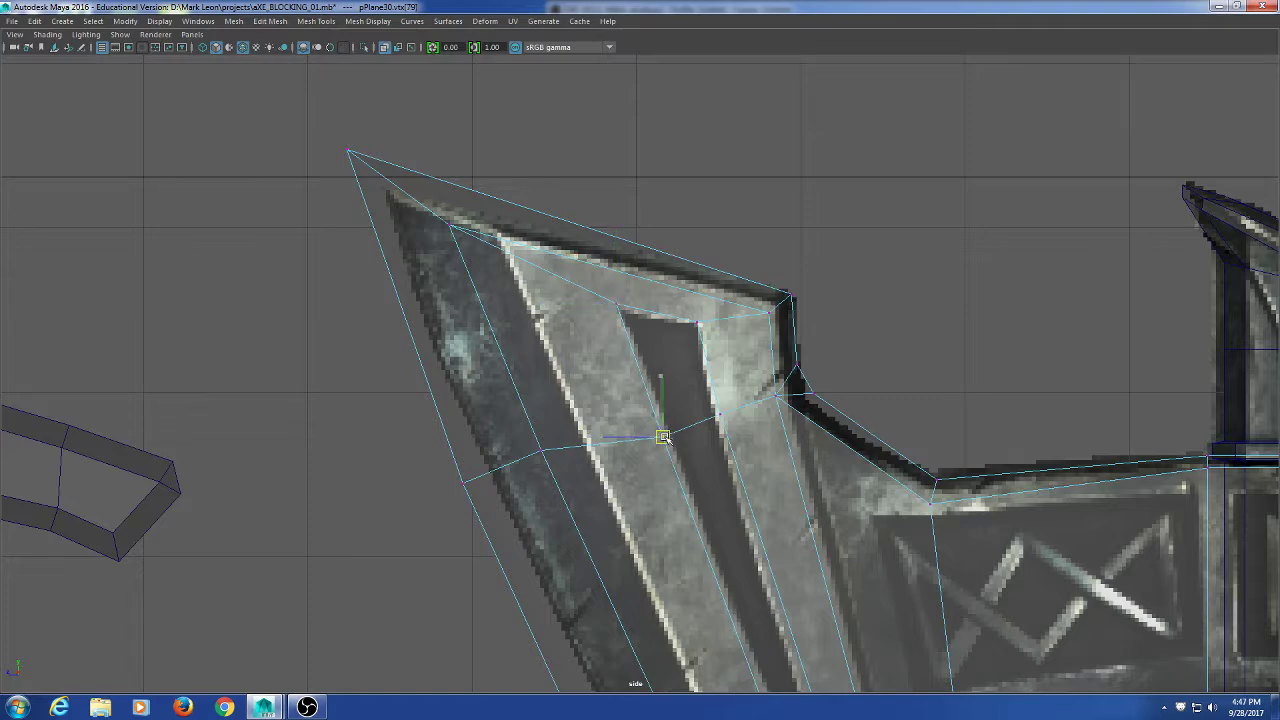
Readjust the pair of groove vertices just above the base panel to follow both edges of the reference's groove.
scroll(660, 455, down, 6)
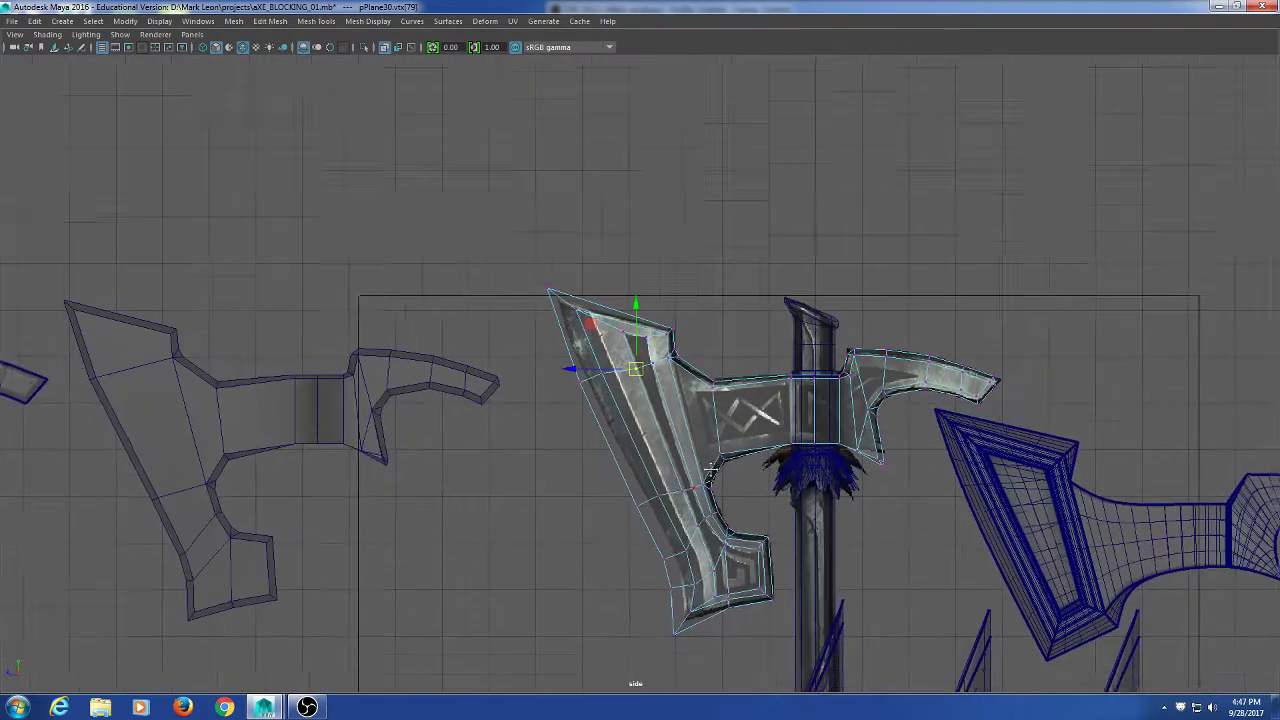
scroll(710, 468, up, 8)
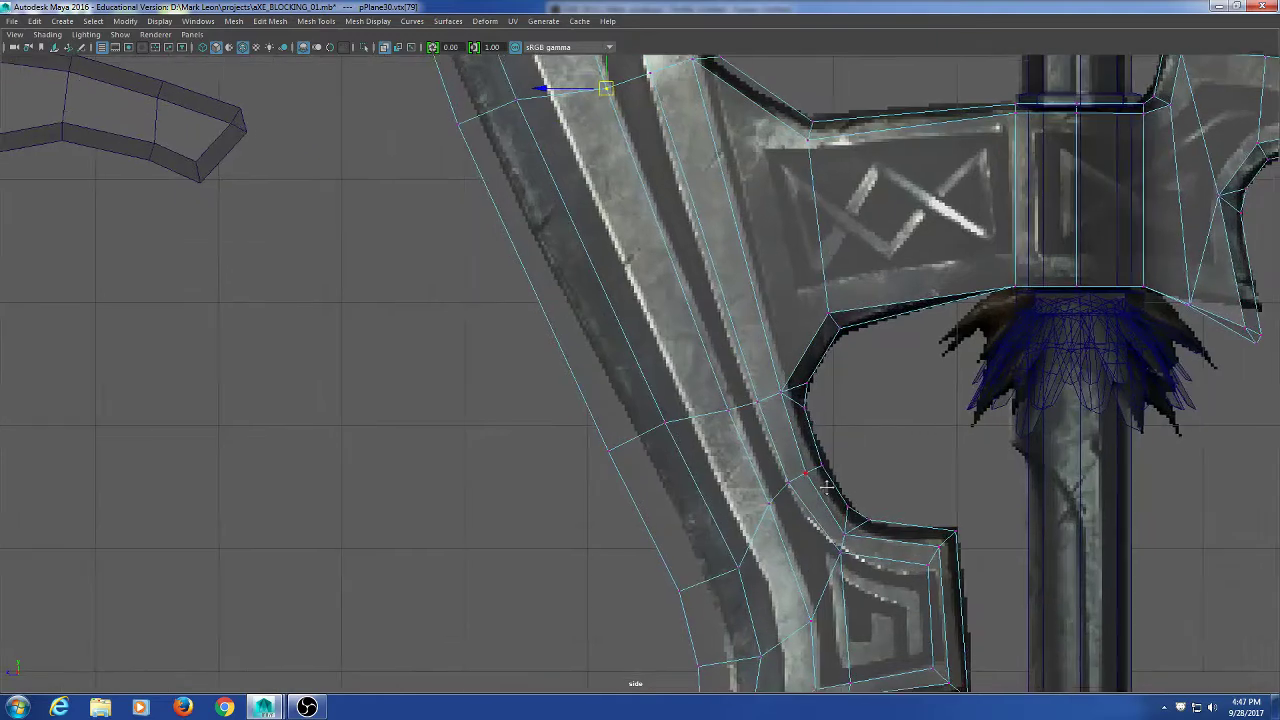
scroll(827, 485, up, 5)
click(718, 357)
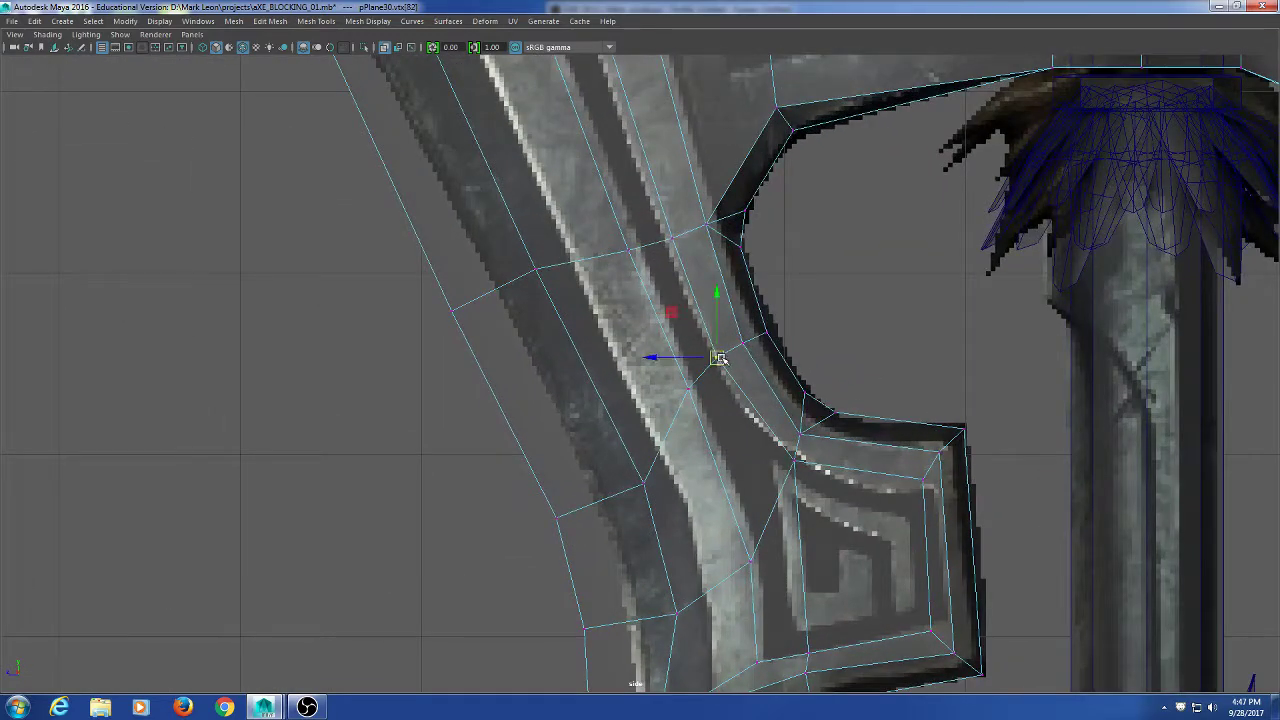
click(686, 381)
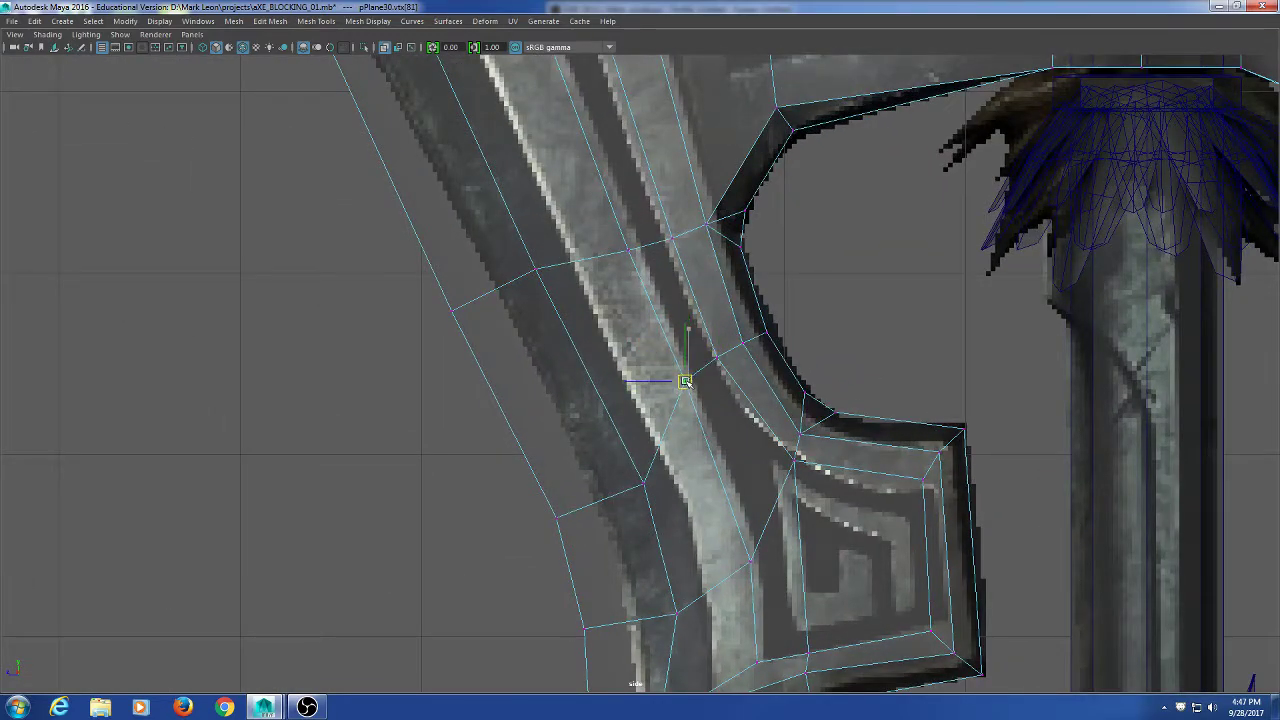
Move the cutting edge's vertex pair above the base upward together, in line with the neighbouring groove vertices.
drag(498, 458, 690, 532)
drag(600, 500, 582, 429)
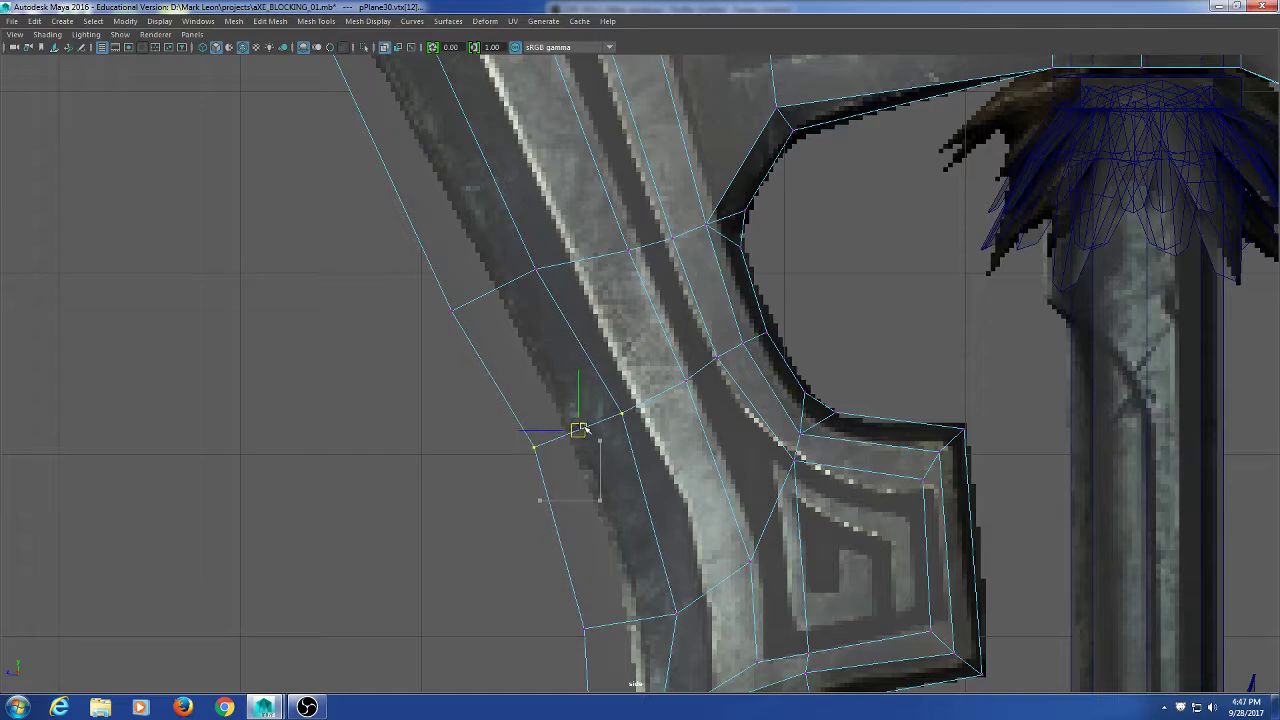
Lower the groove's handle-side vertex slightly and shift the bevel and cutting-edge vertices of the row above toward the handle.
click(716, 358)
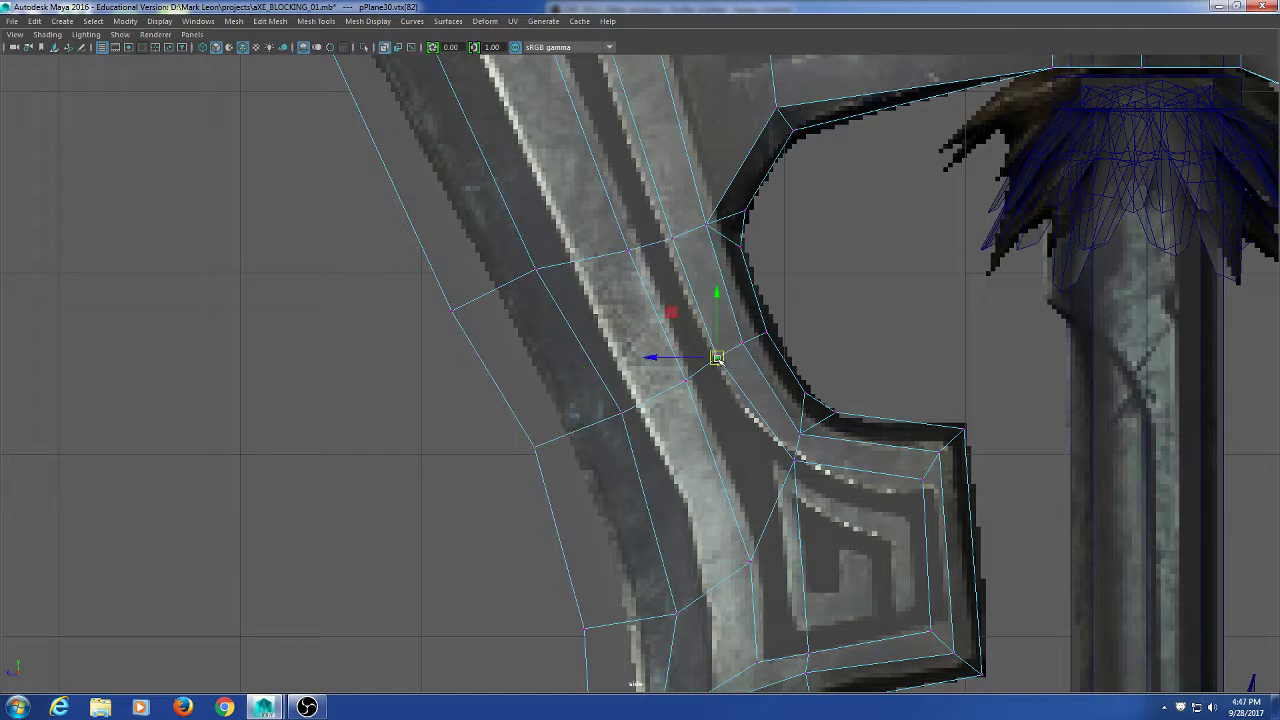
drag(716, 358, 717, 362)
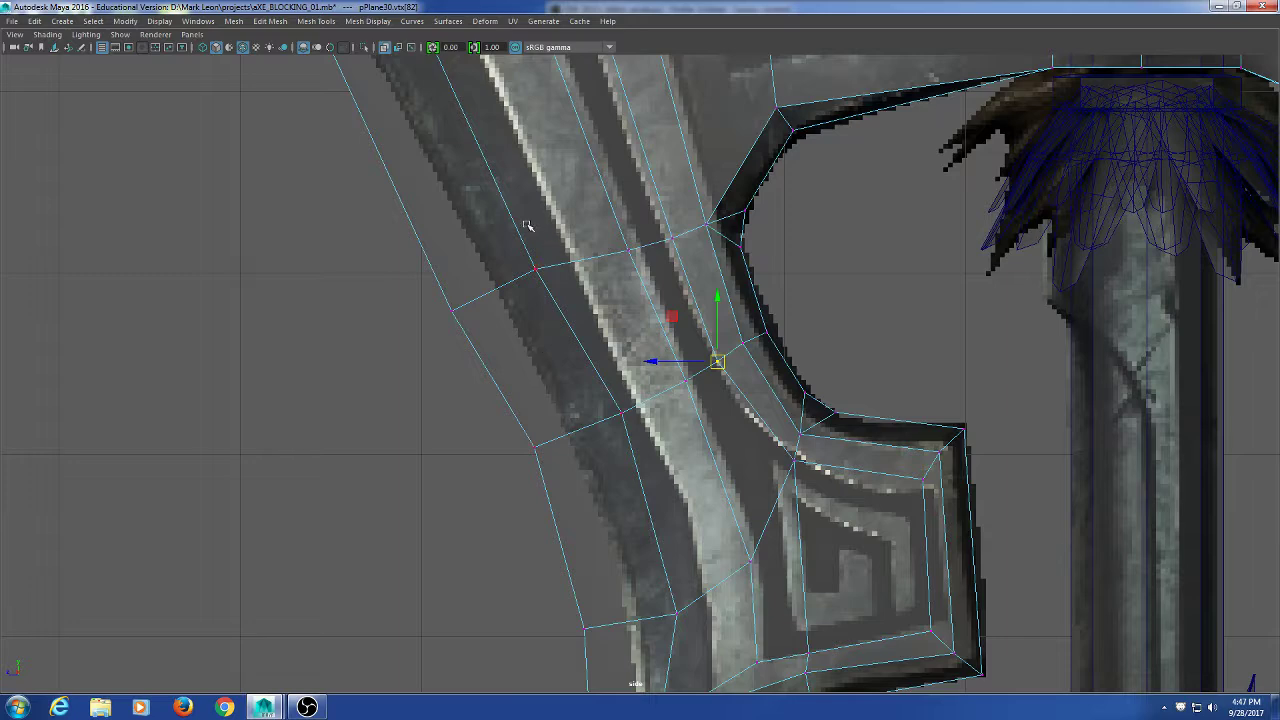
click(537, 270)
drag(537, 271, 552, 281)
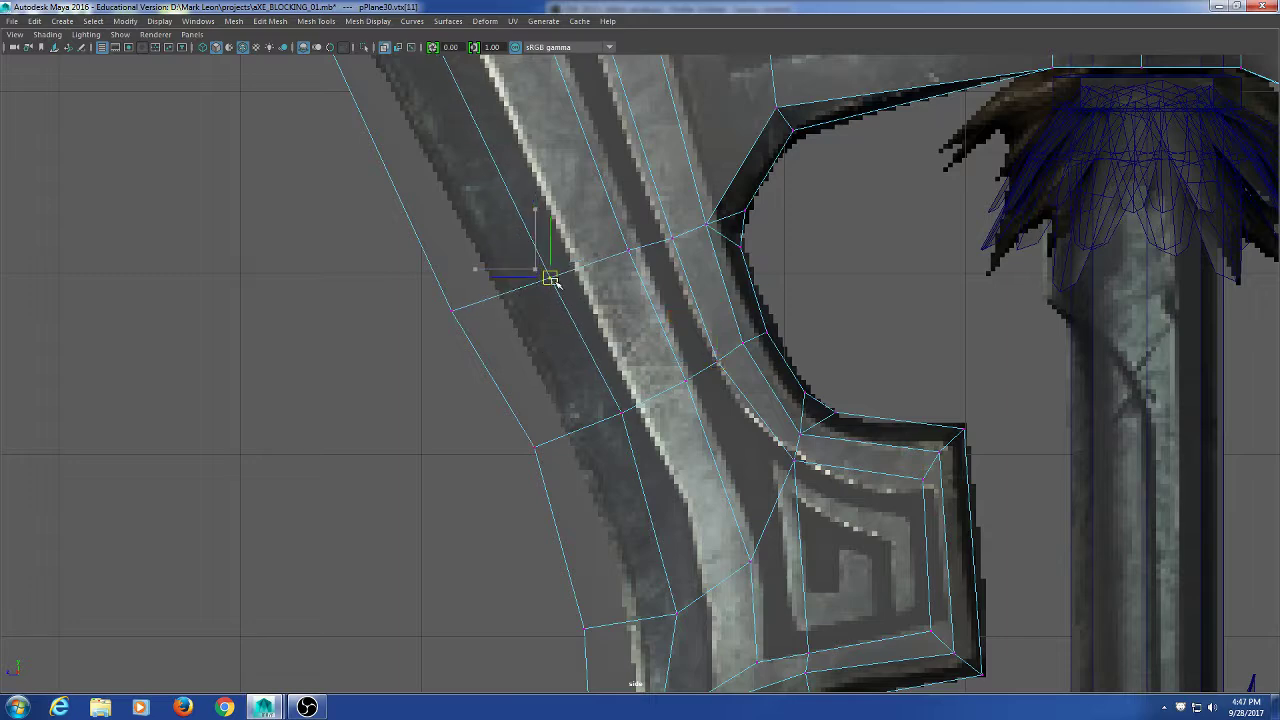
click(452, 309)
drag(452, 309, 460, 309)
click(643, 511)
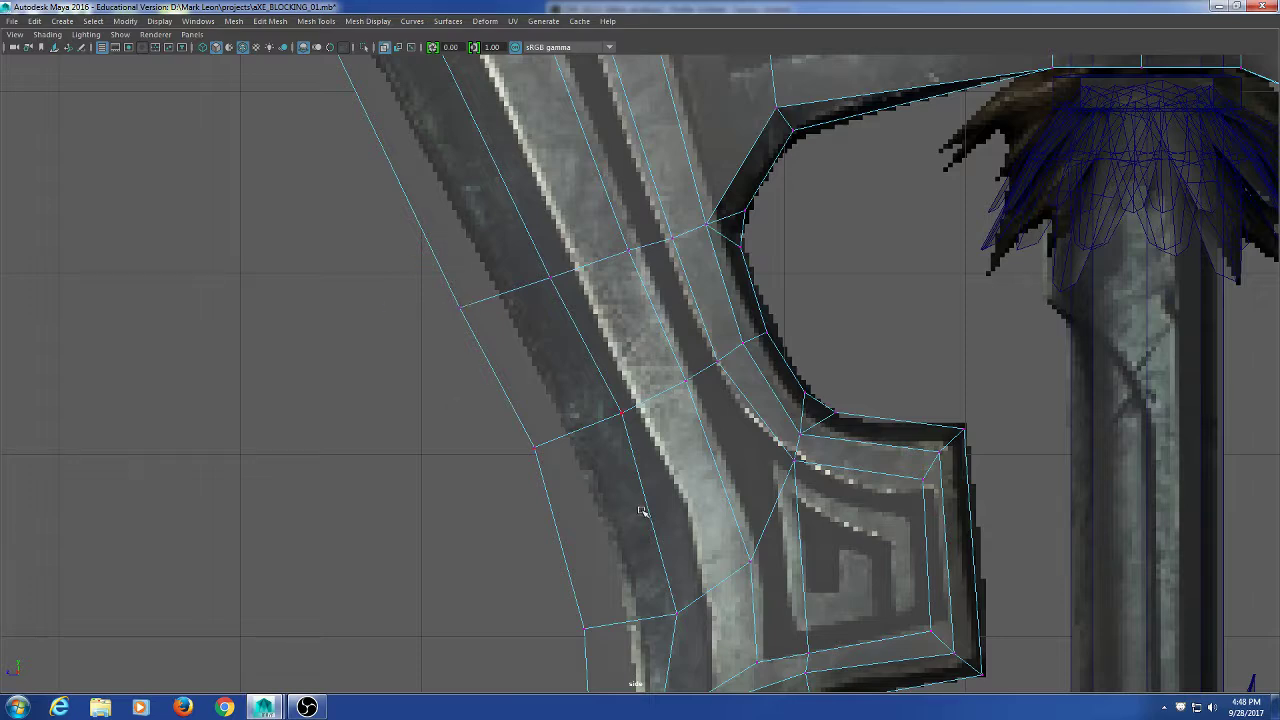
Refine the vertices around the base panel's upper inner corner to the reference, raising the adjacent blade-side groove vertex and bevel vertex.
click(752, 560)
drag(750, 559, 751, 541)
click(794, 458)
drag(794, 458, 801, 463)
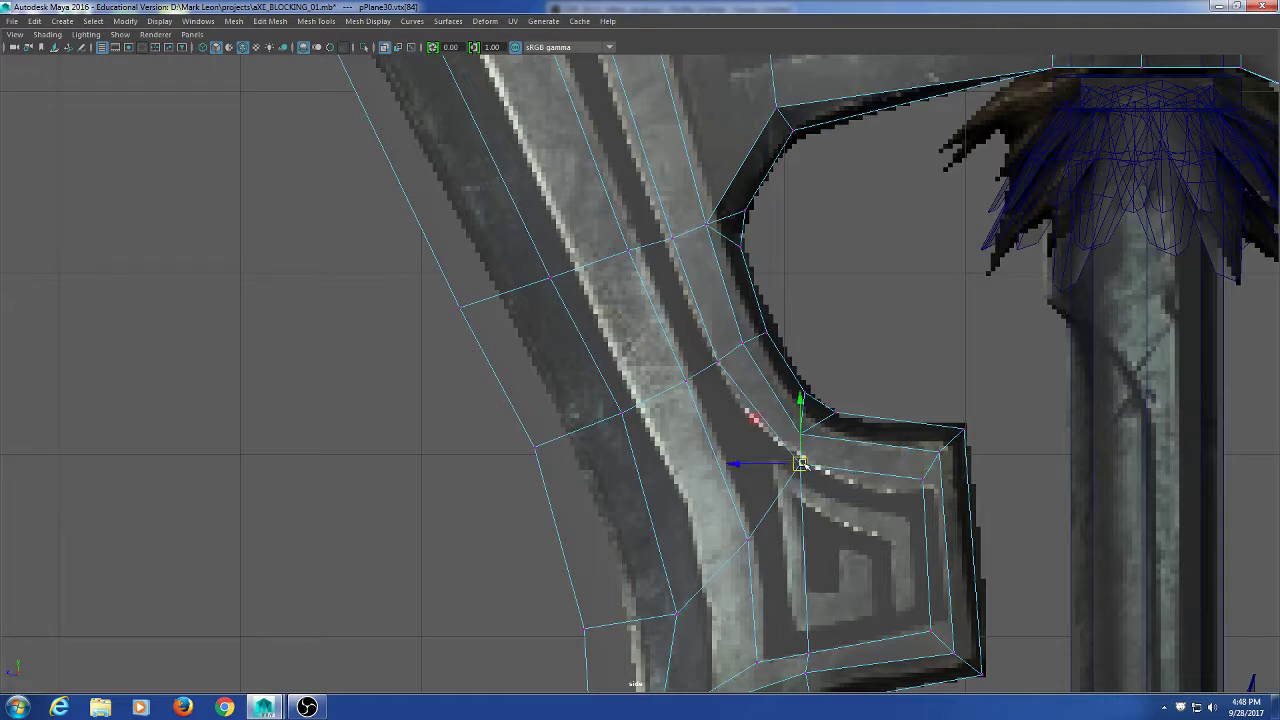
click(853, 363)
click(800, 434)
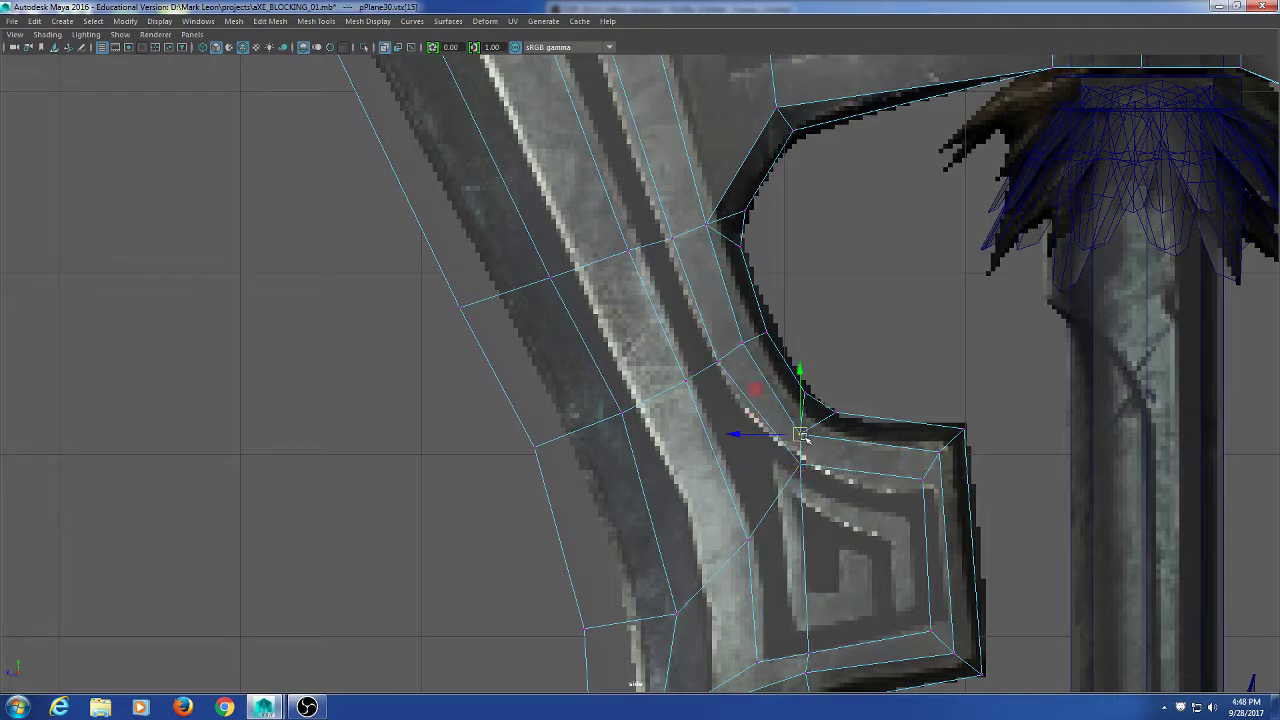
drag(803, 437, 810, 443)
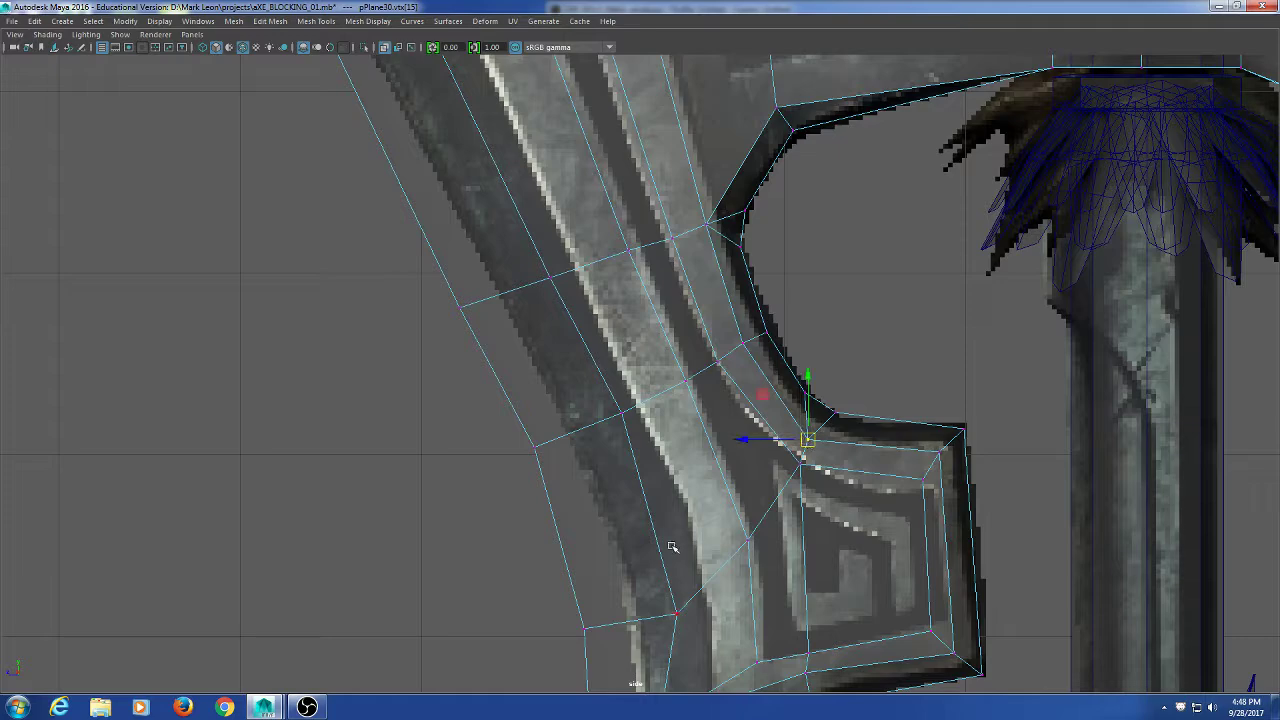
click(676, 612)
drag(676, 612, 676, 594)
Move the bevel and cutting-edge vertex pair near the blade's upper tip slightly outward and down.
scroll(675, 592, down, 6)
scroll(667, 582, up, 3)
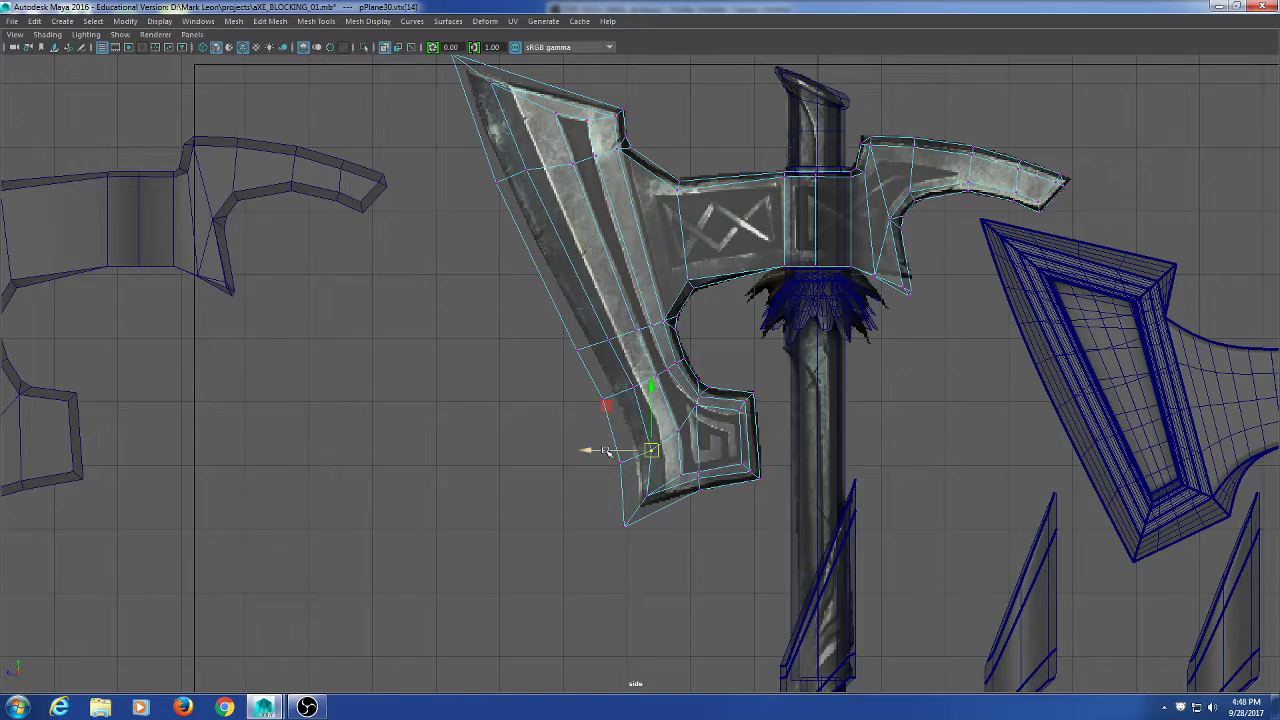
scroll(586, 336, up, 3)
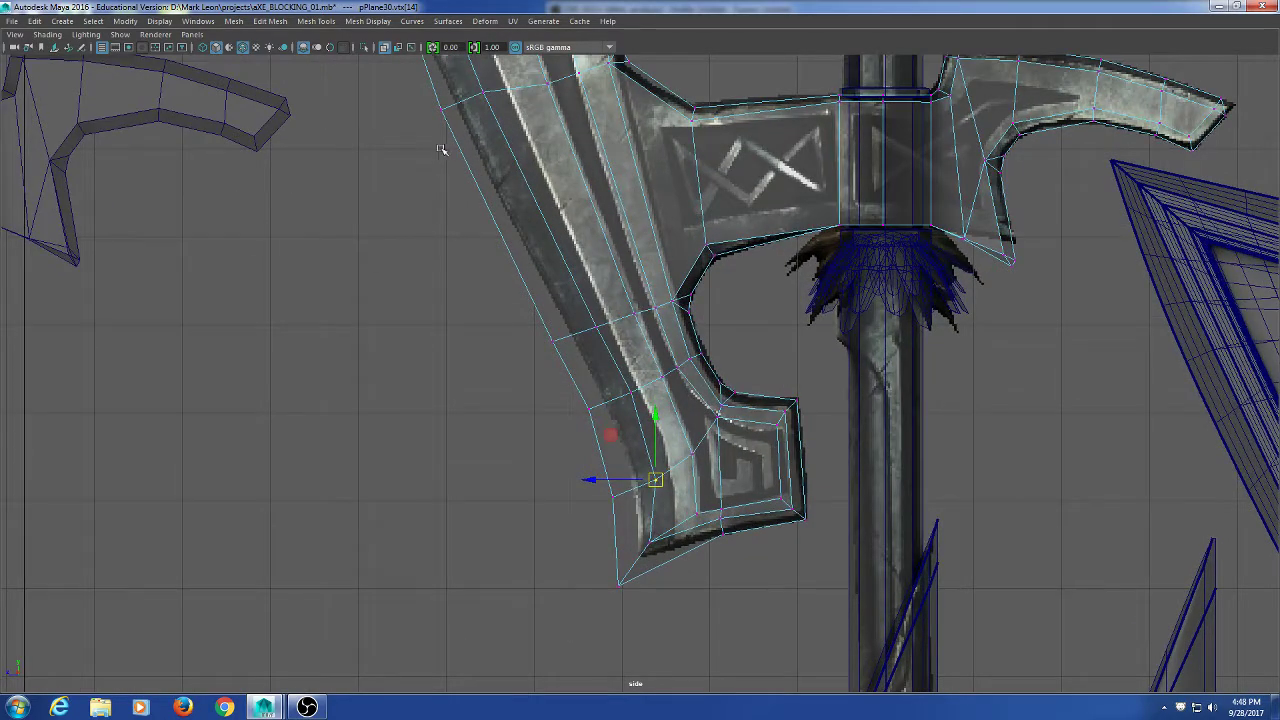
alt+middle_drag(441, 149, 550, 410)
scroll(560, 398, up, 3)
drag(519, 298, 548, 347)
drag(379, 298, 559, 396)
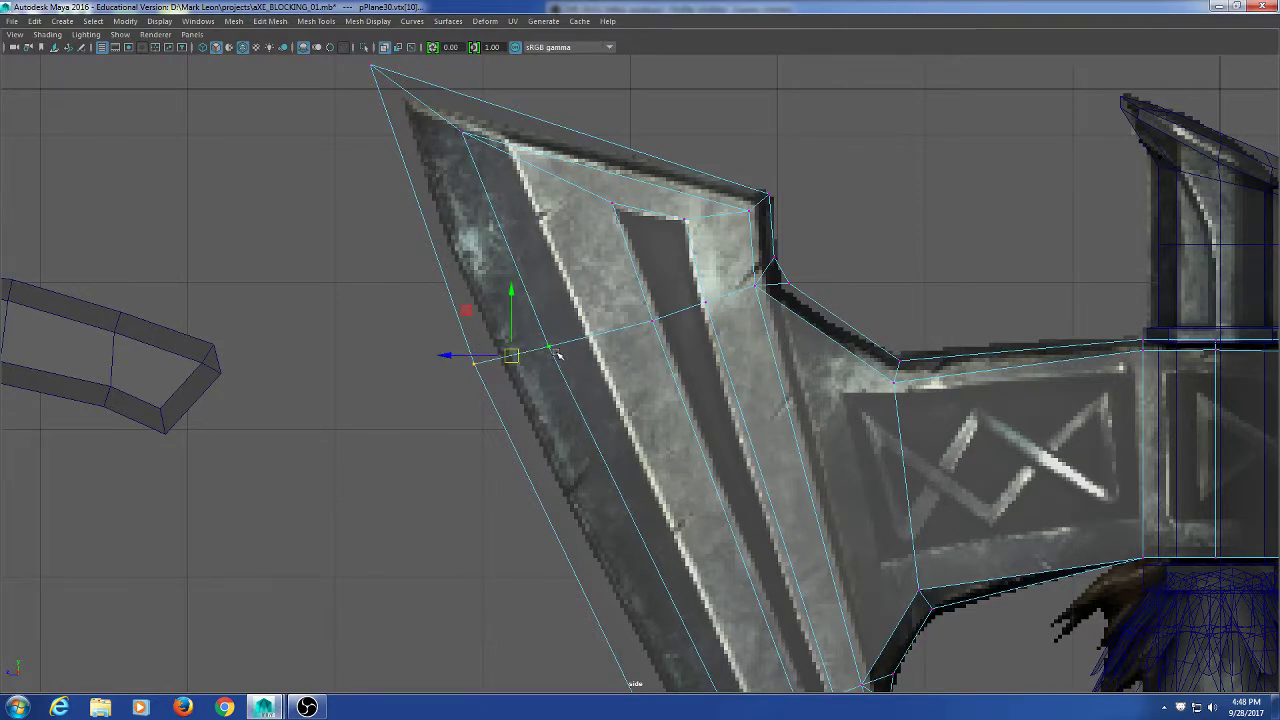
drag(508, 356, 505, 361)
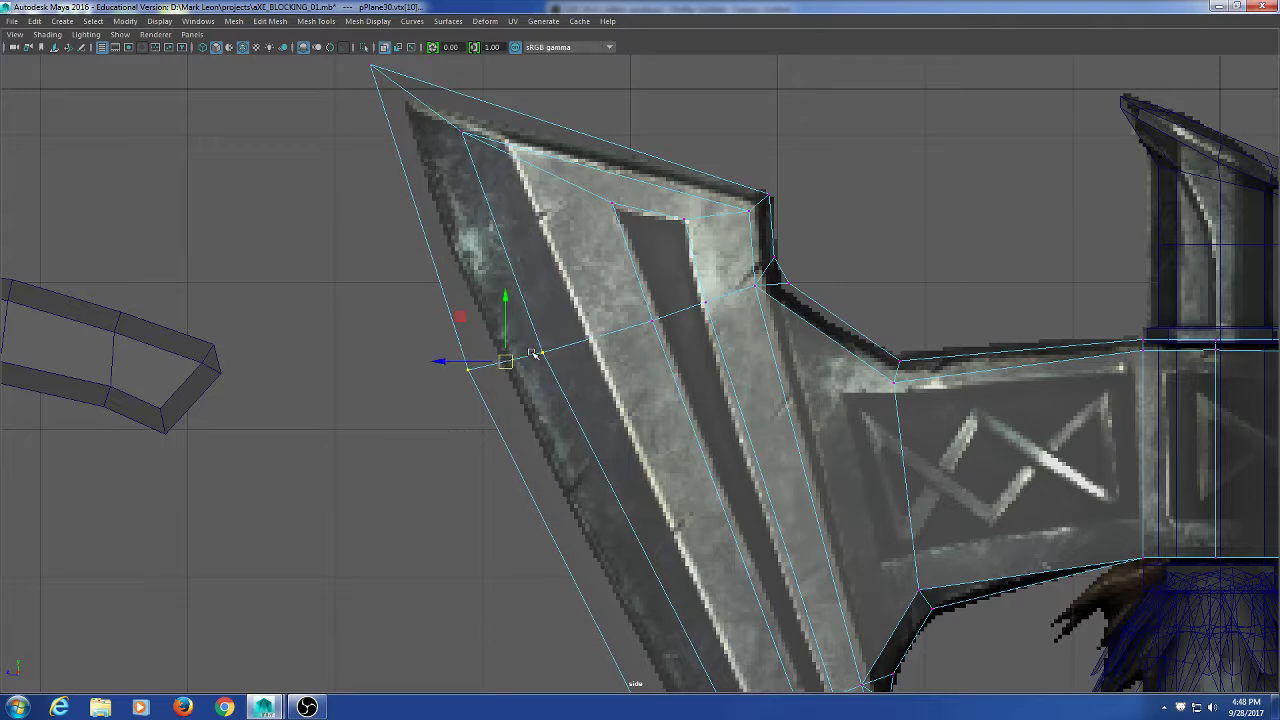
Nudge the groove's two top corner vertices slightly apart and return the axe head to object mode.
click(687, 220)
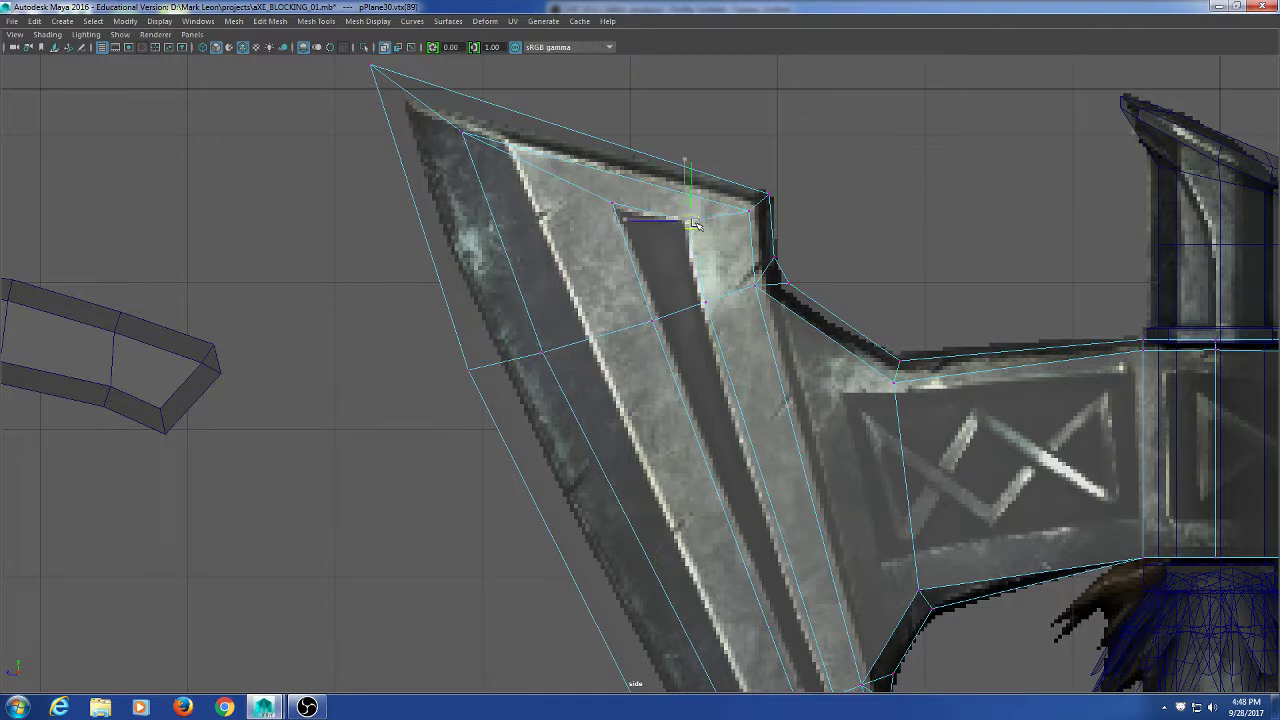
click(610, 203)
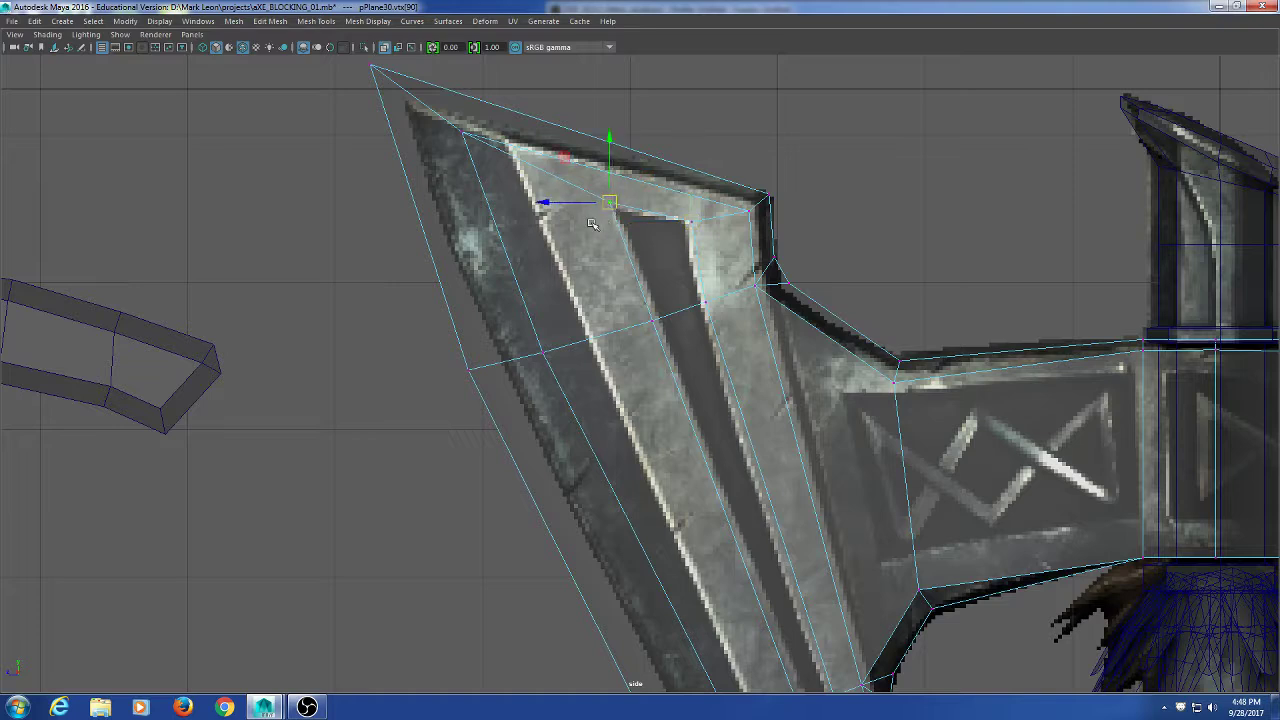
key(q)
right_drag(571, 232, 797, 118)
scroll(760, 257, down, 5)
alt+middle_drag(745, 259, 697, 126)
Bring up the isolated shaded perspective view at full size and put the axe head into face selection mode.
key(space)
drag(754, 334, 676, 320)
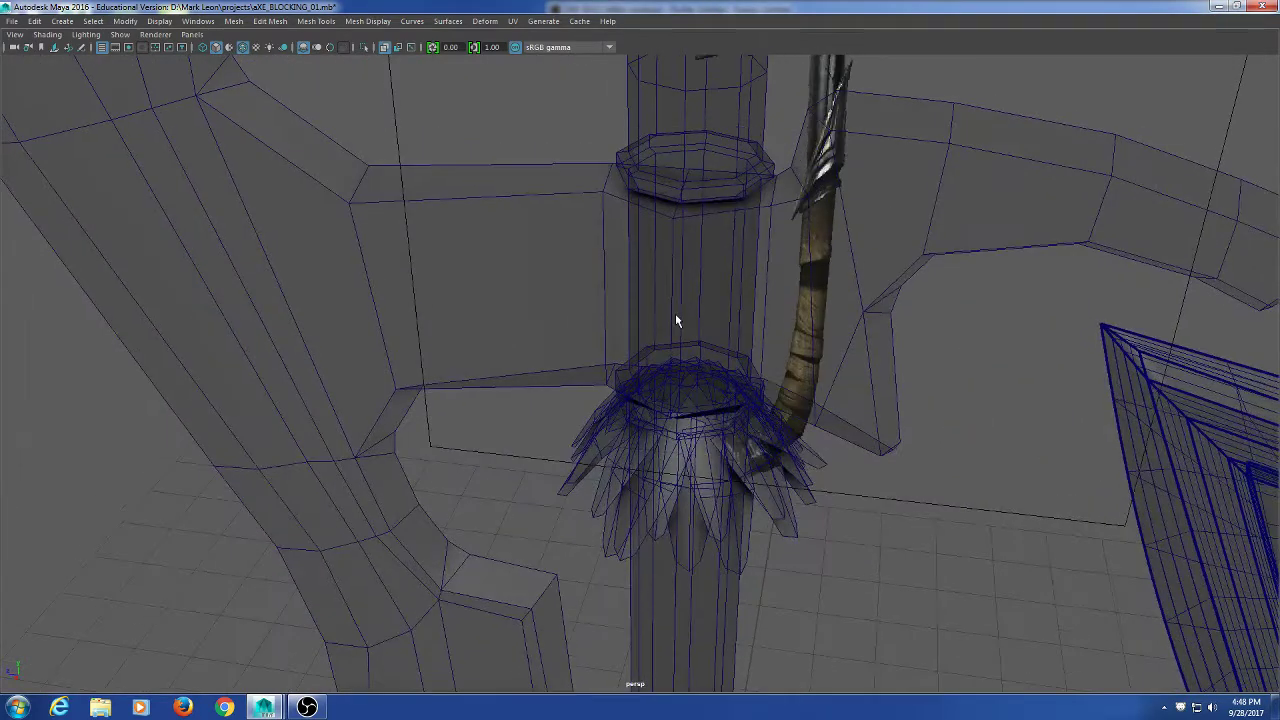
key(space)
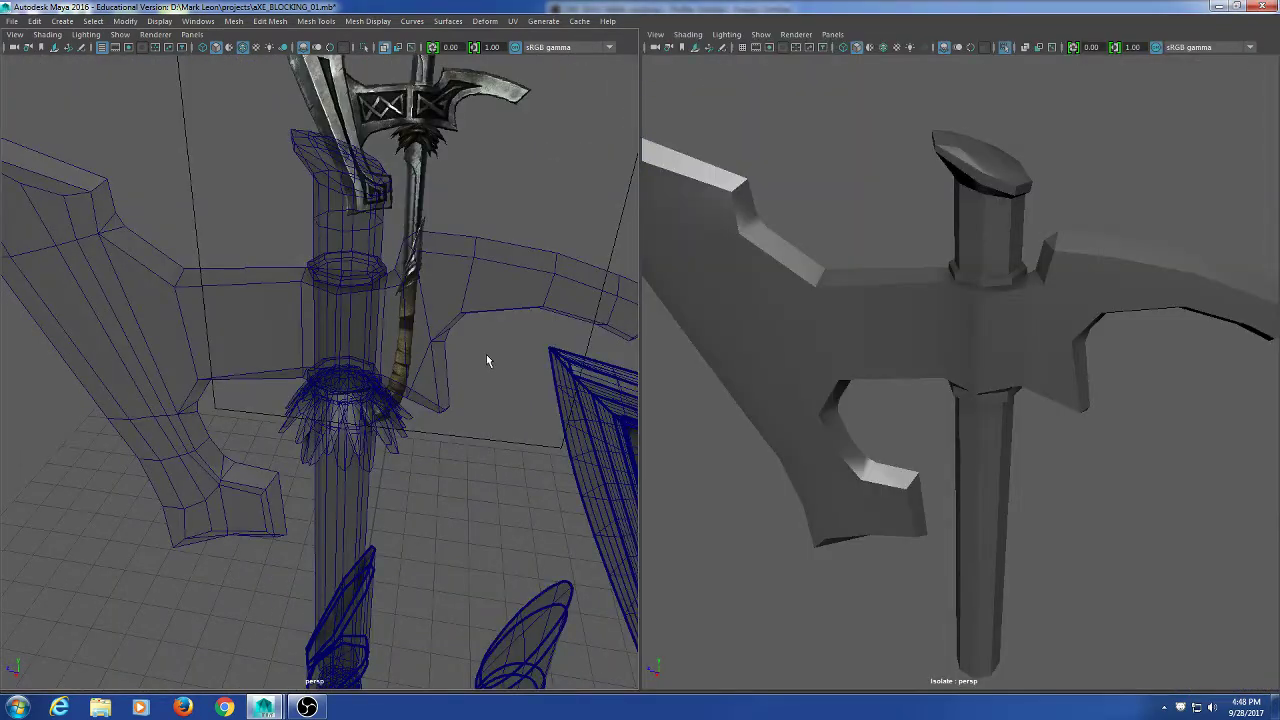
key(space)
drag(486, 362, 577, 380)
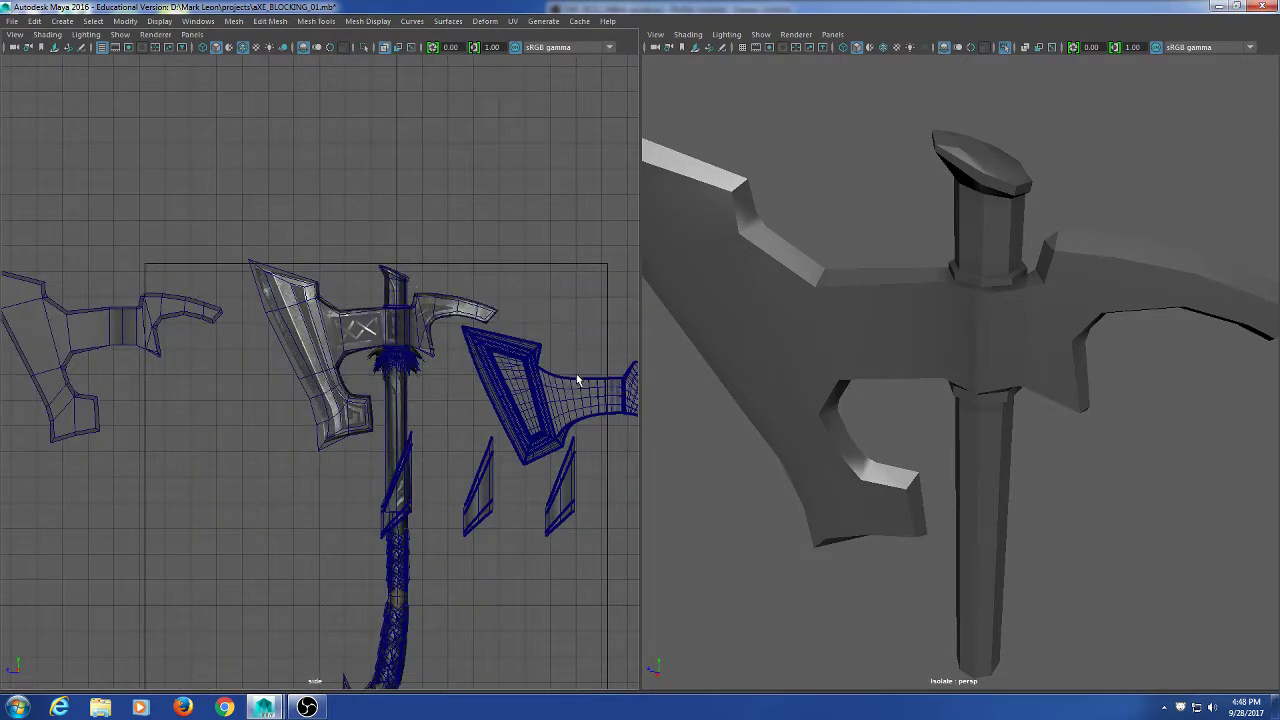
key(space)
alt+right_drag(871, 429, 829, 414)
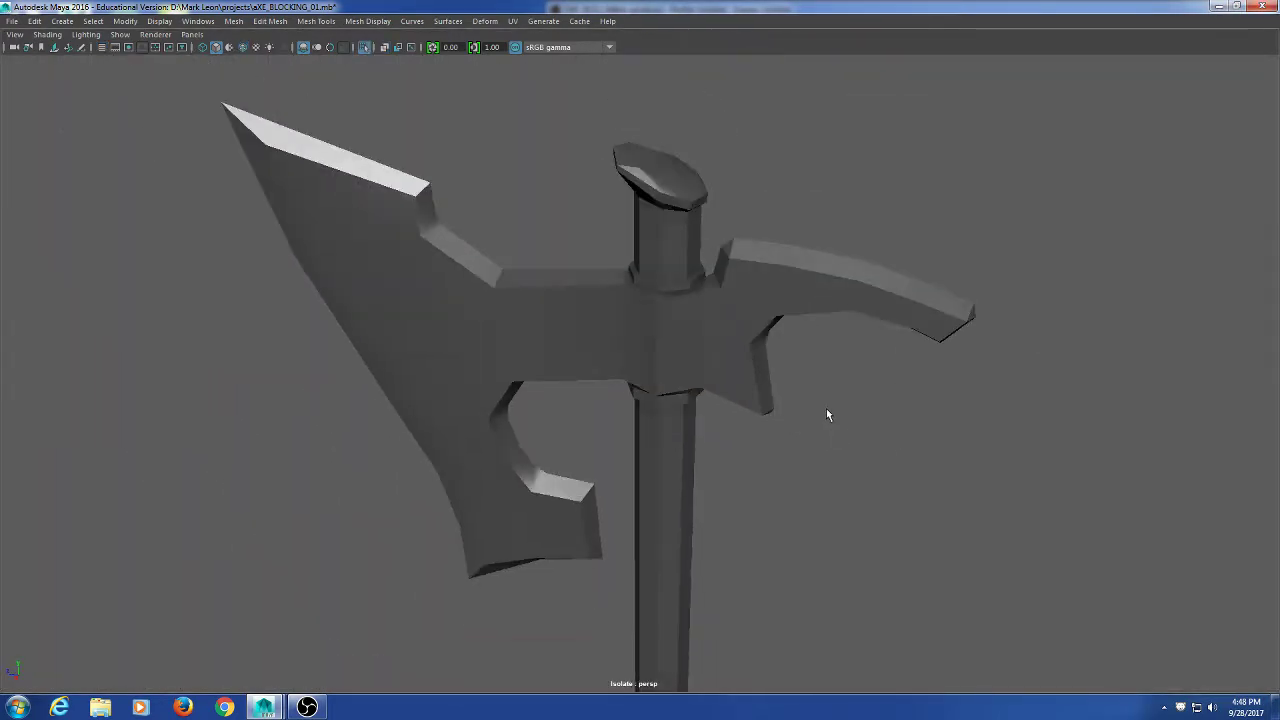
click(415, 283)
alt+drag(415, 283, 545, 345)
right_drag(590, 190, 588, 210)
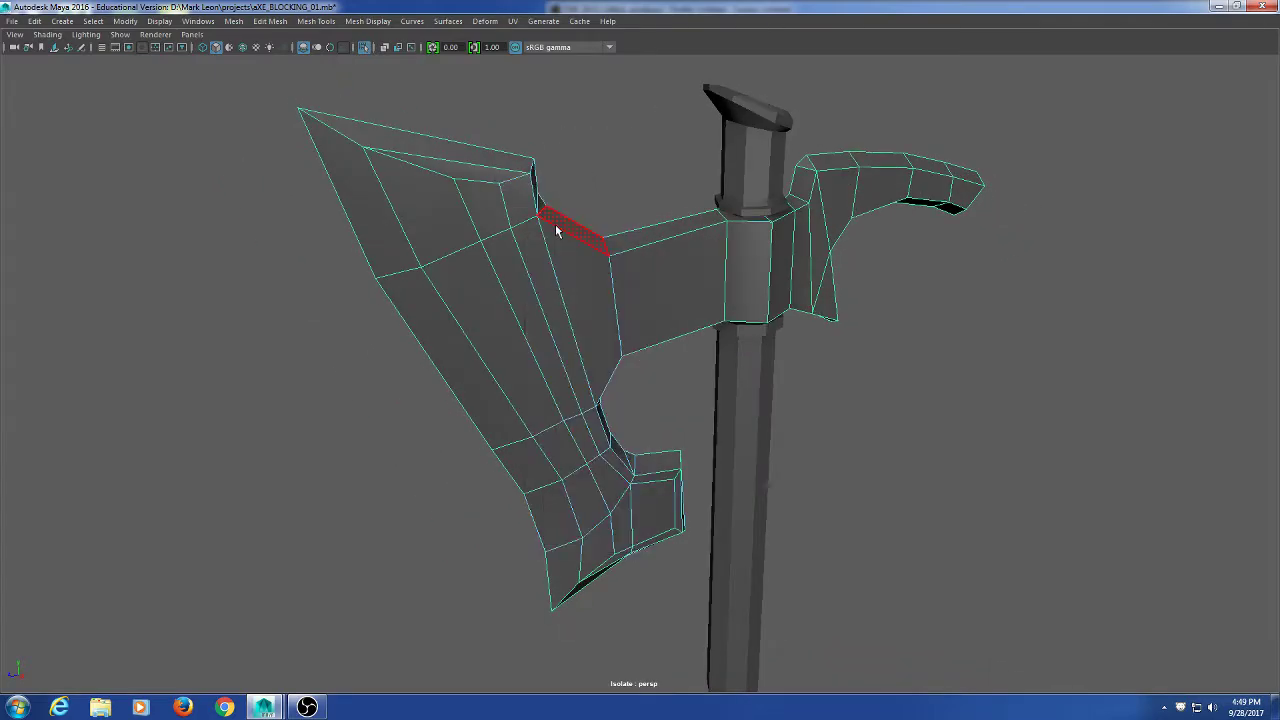
click(500, 228)
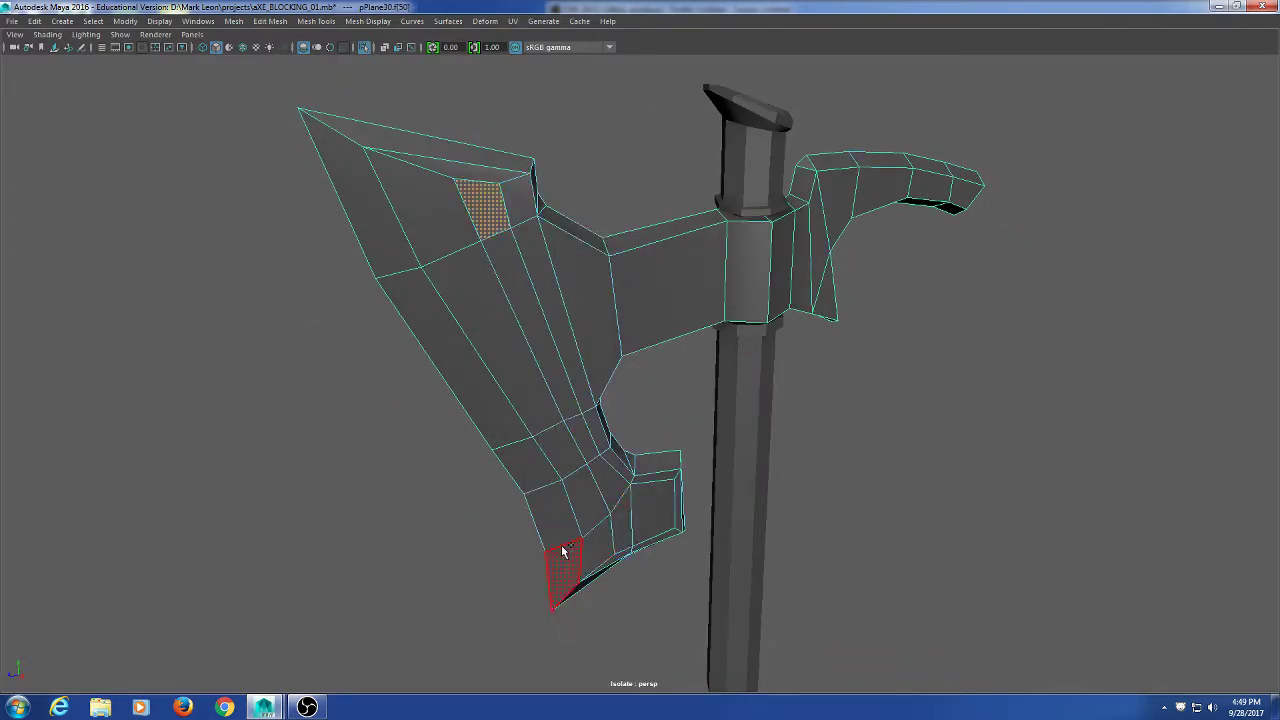
shift+double_click(622, 540)
alt+drag(668, 534, 693, 518)
click(817, 437)
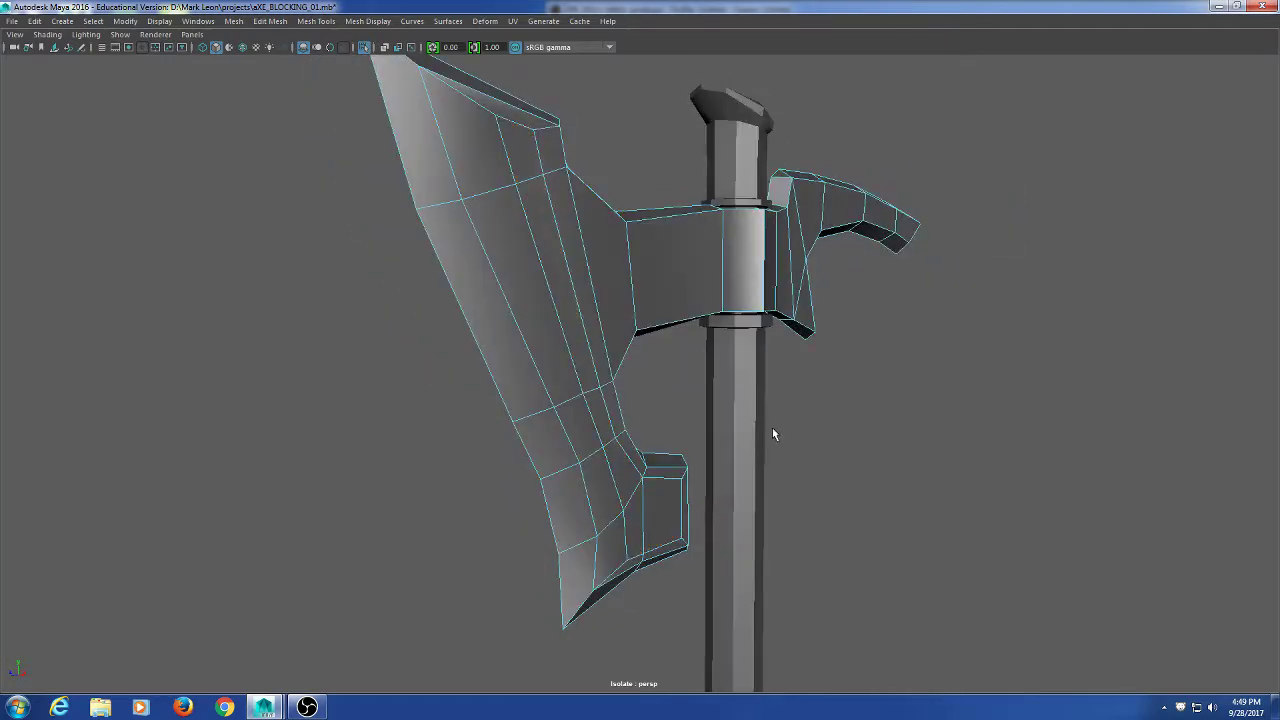
Select the connected strip of faces running from the blade's groove top through the base panel.
click(523, 157)
shift+double_click(636, 537)
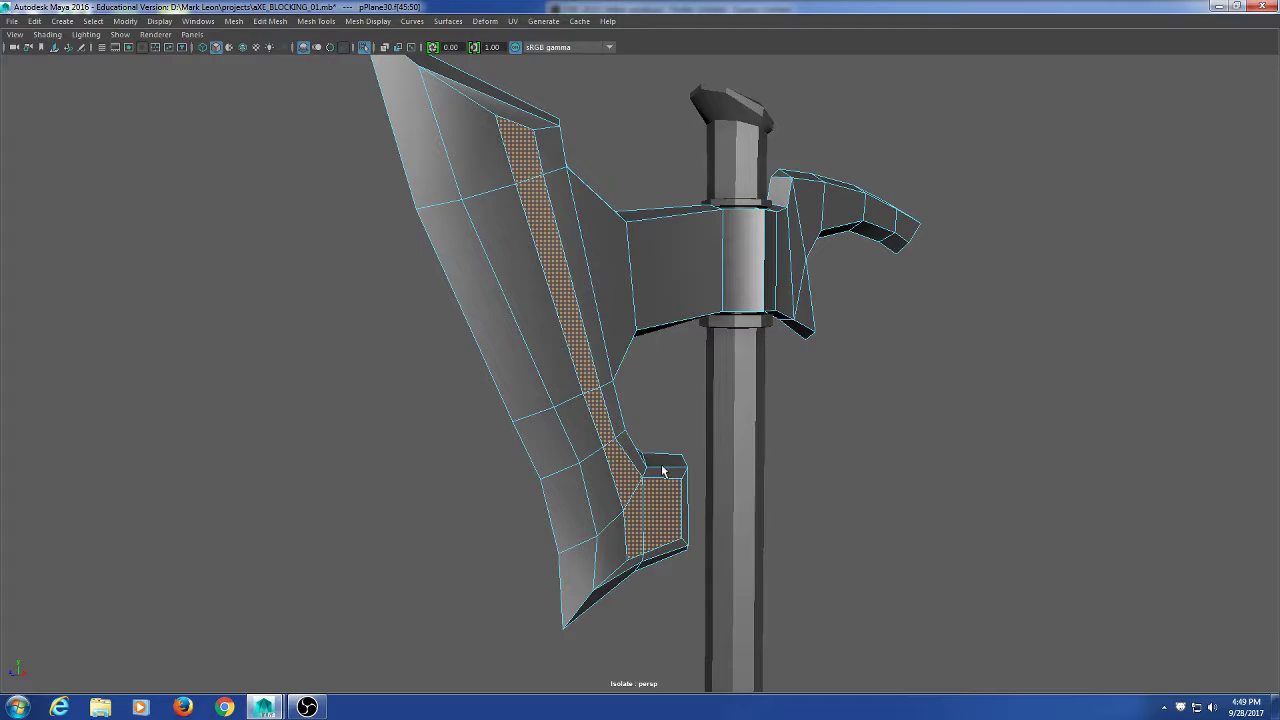
alt+drag(665, 473, 576, 478)
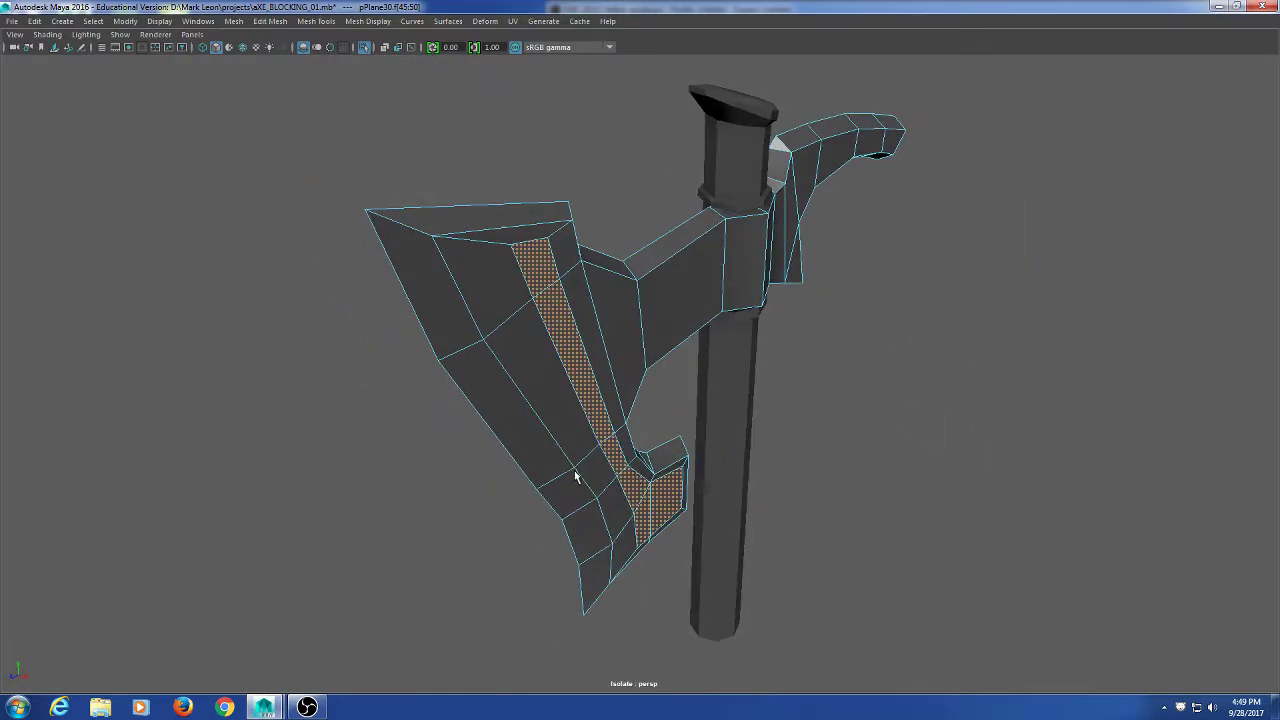
alt+drag(808, 348, 815, 418)
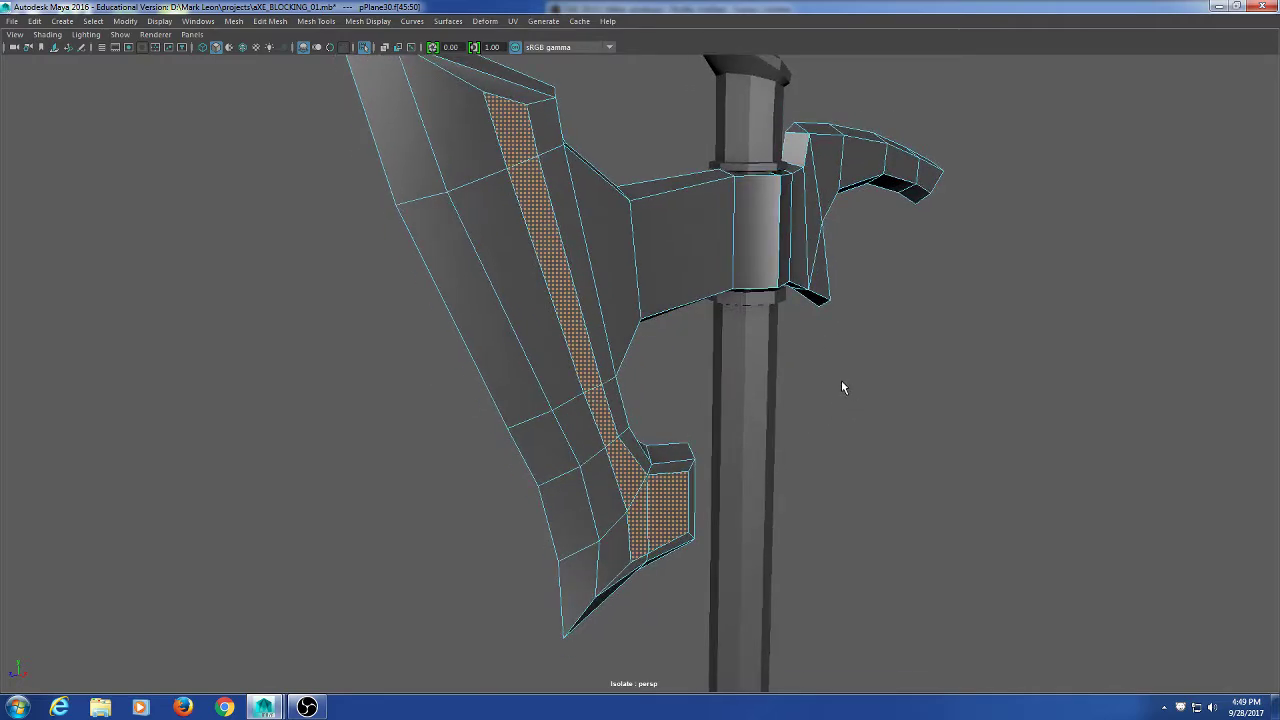
Extrude the groove and panel faces together inward with a Local Translate Z of -0.145.
shift+right_drag(845, 362, 838, 393)
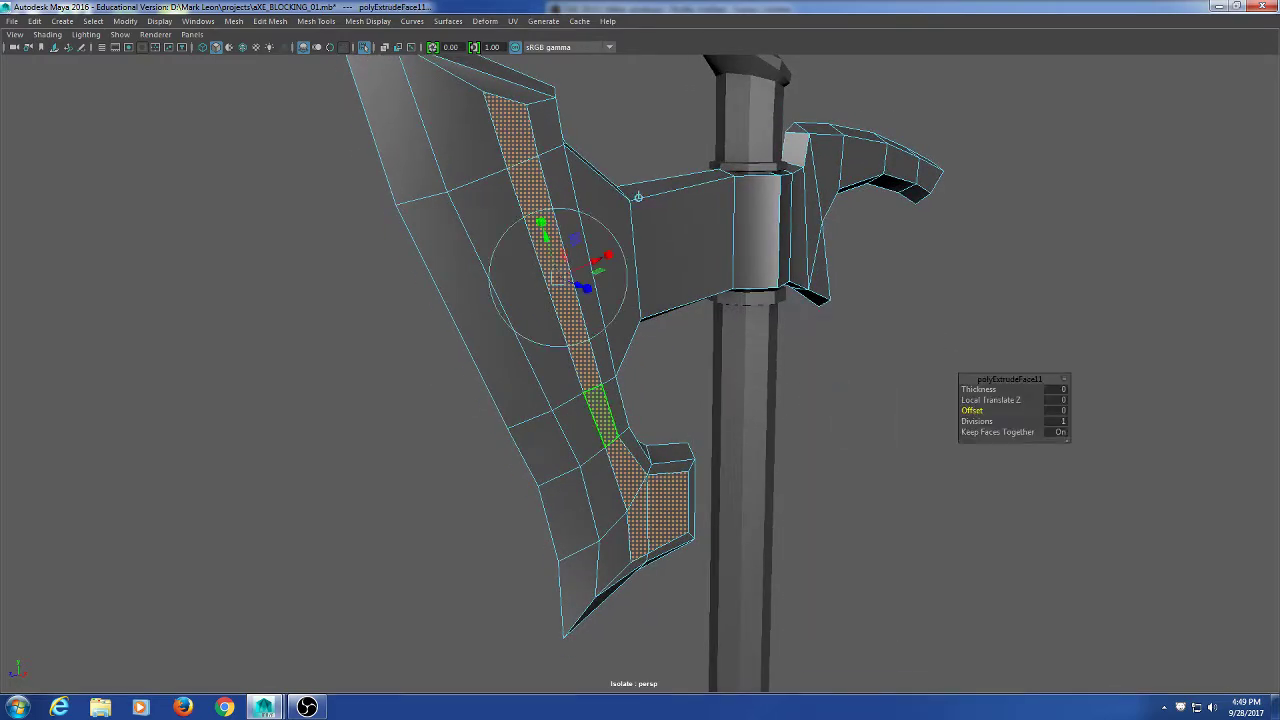
alt+drag(606, 402, 591, 420)
drag(643, 311, 629, 310)
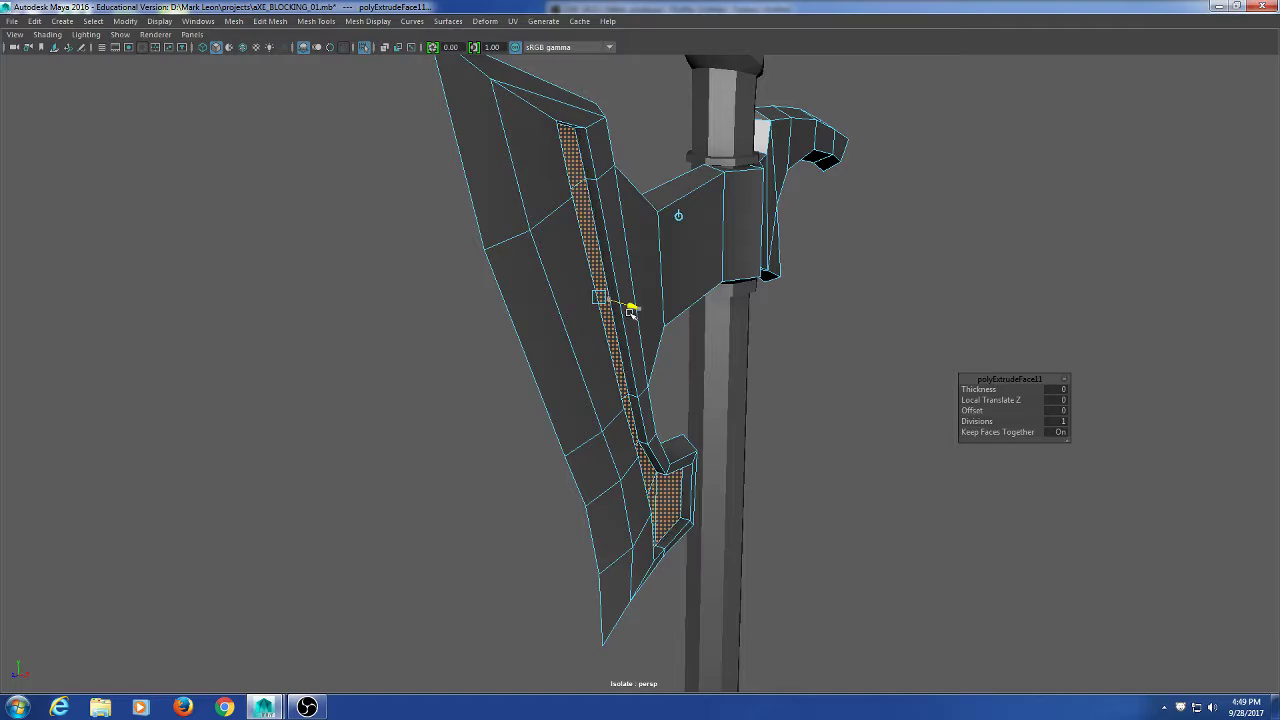
alt+drag(700, 376, 651, 337)
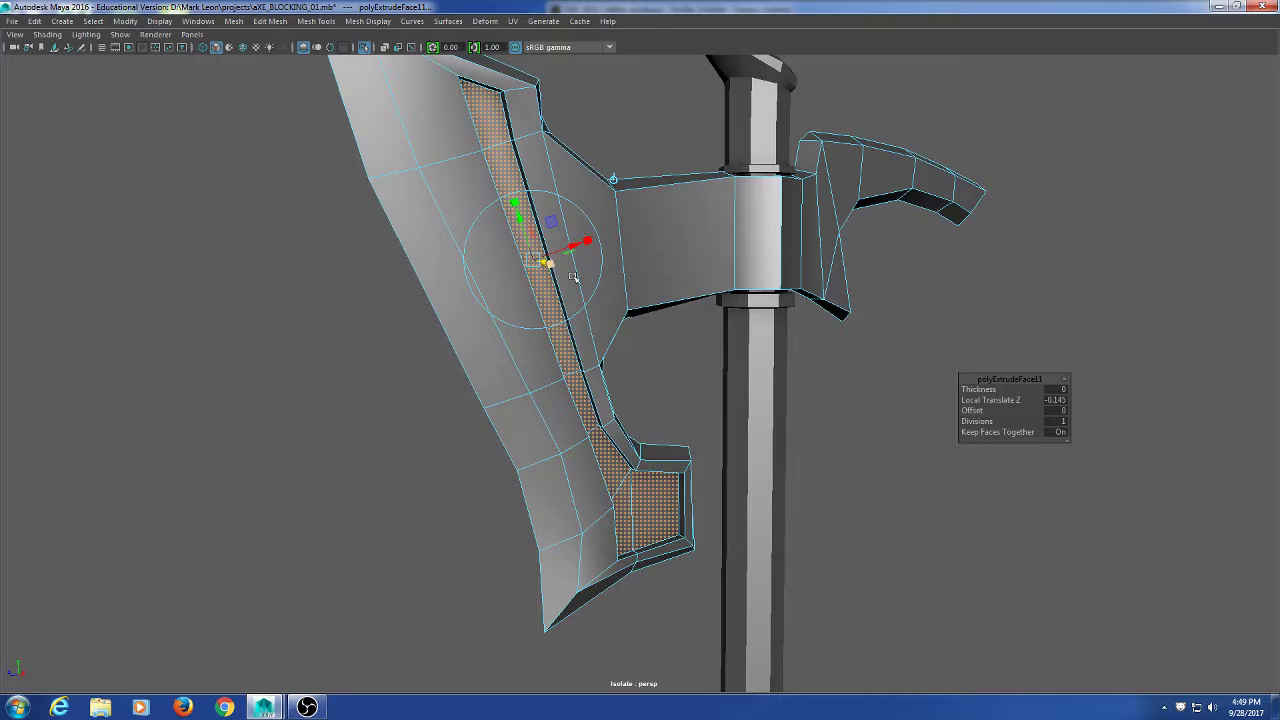
mouse_move(690, 374)
alt+mouse_down()
mouse_move(655, 364)
mouse_move(697, 368)
alt+mouse_up()
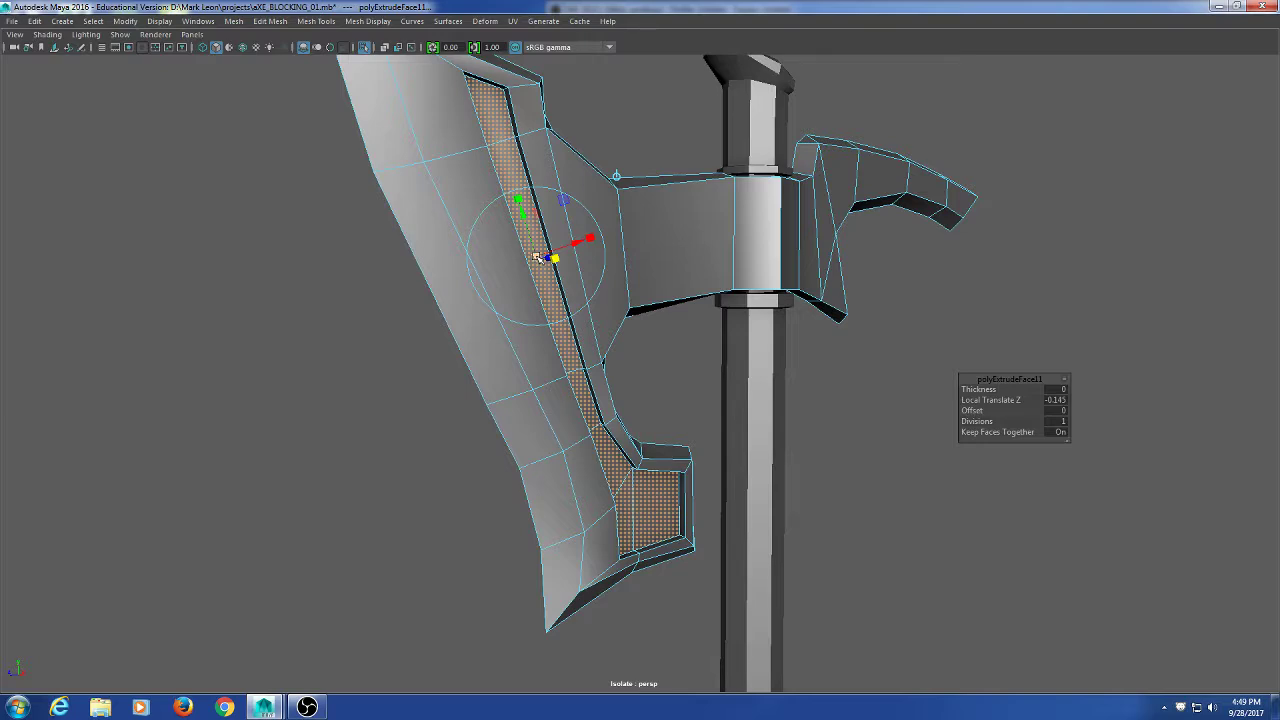
Scale the recessed faces narrower so the walls of the groove and base panel slope inward.
drag(537, 257, 522, 261)
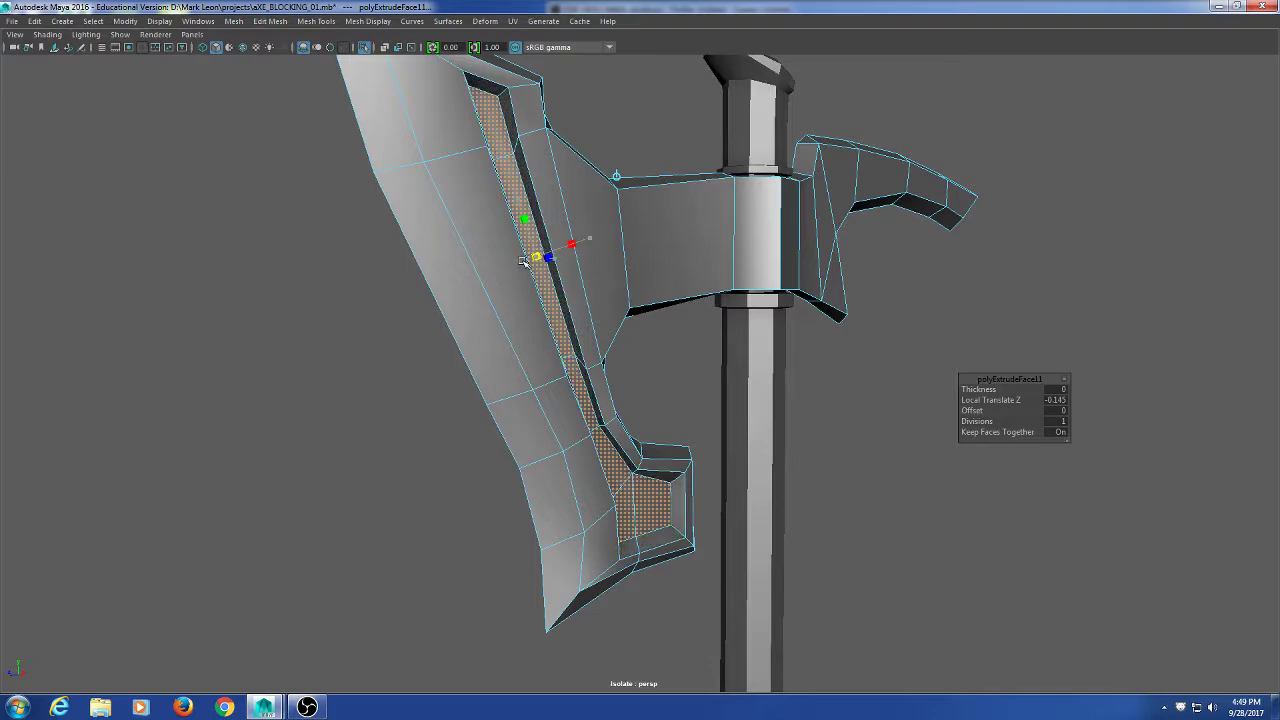
alt+drag(672, 372, 622, 388)
key(bracketleft)
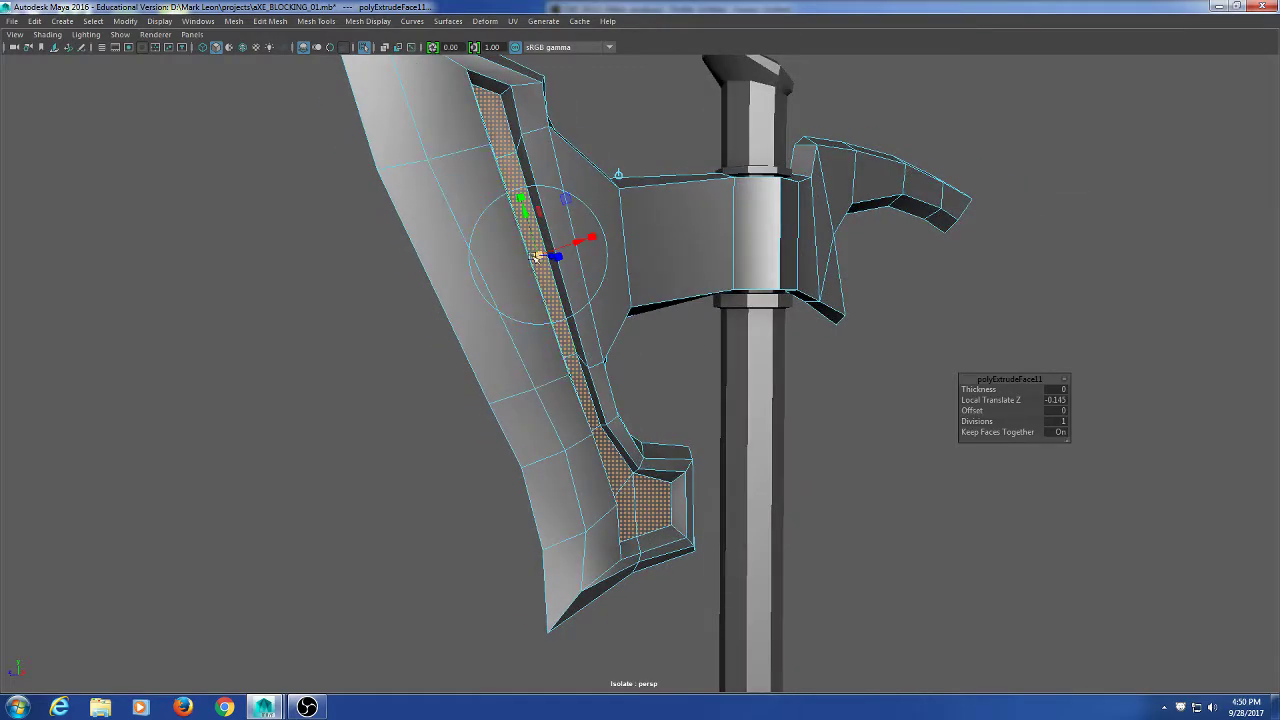
drag(538, 256, 533, 258)
alt+drag(546, 366, 498, 372)
key(q)
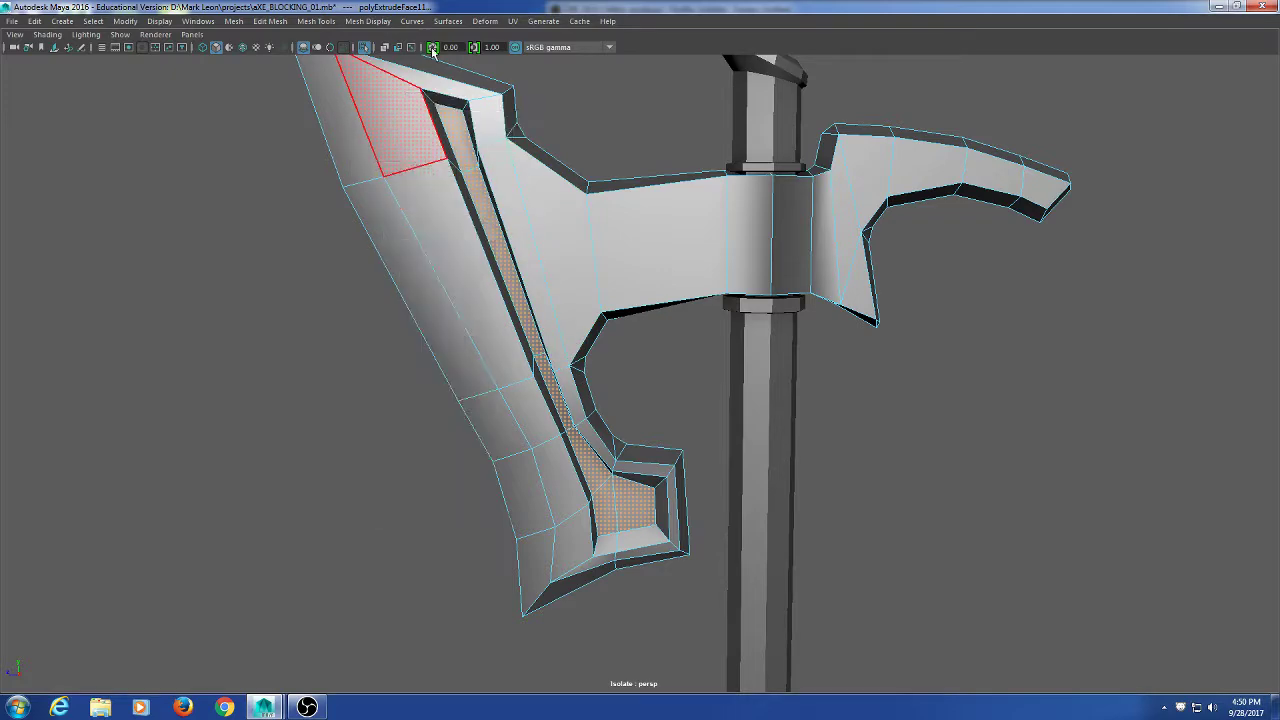
Move the groove floor's upper cross edge up and the lower cross edge down to align with the rim's edges.
key(F10)
click(471, 177)
alt+drag(471, 177, 471, 227)
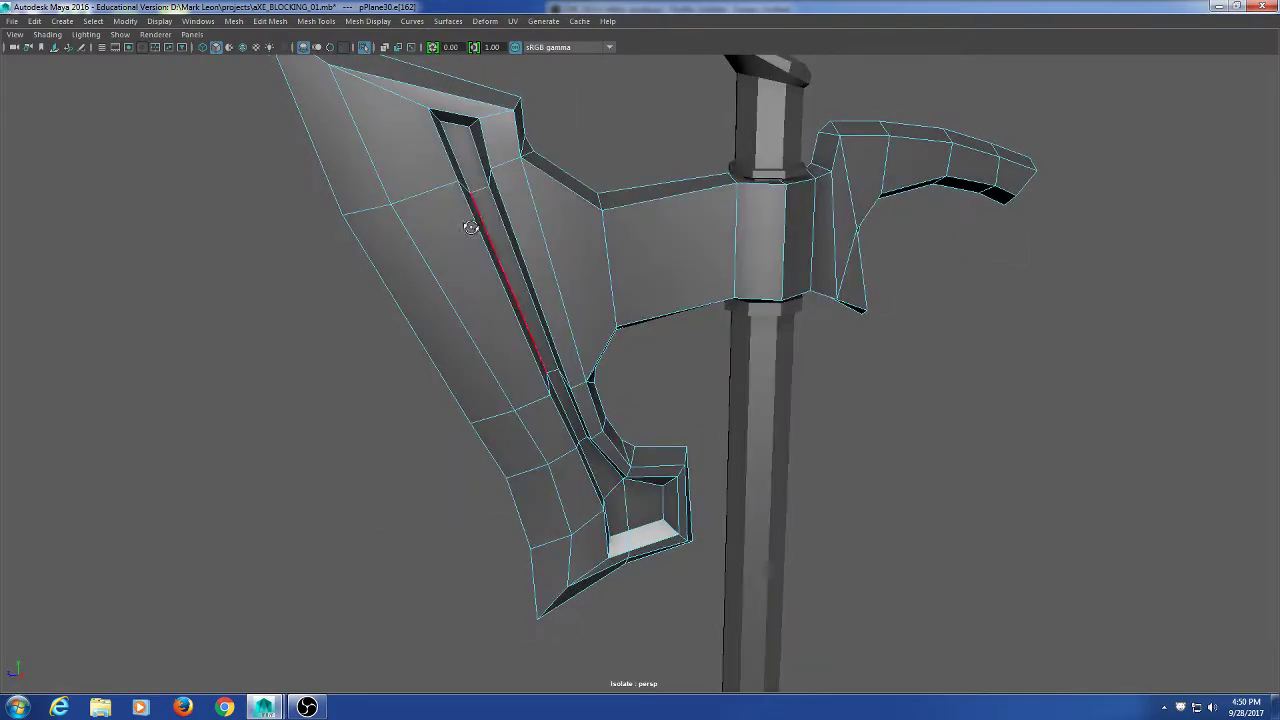
key(w)
middle_drag(431, 148, 428, 138)
click(556, 373)
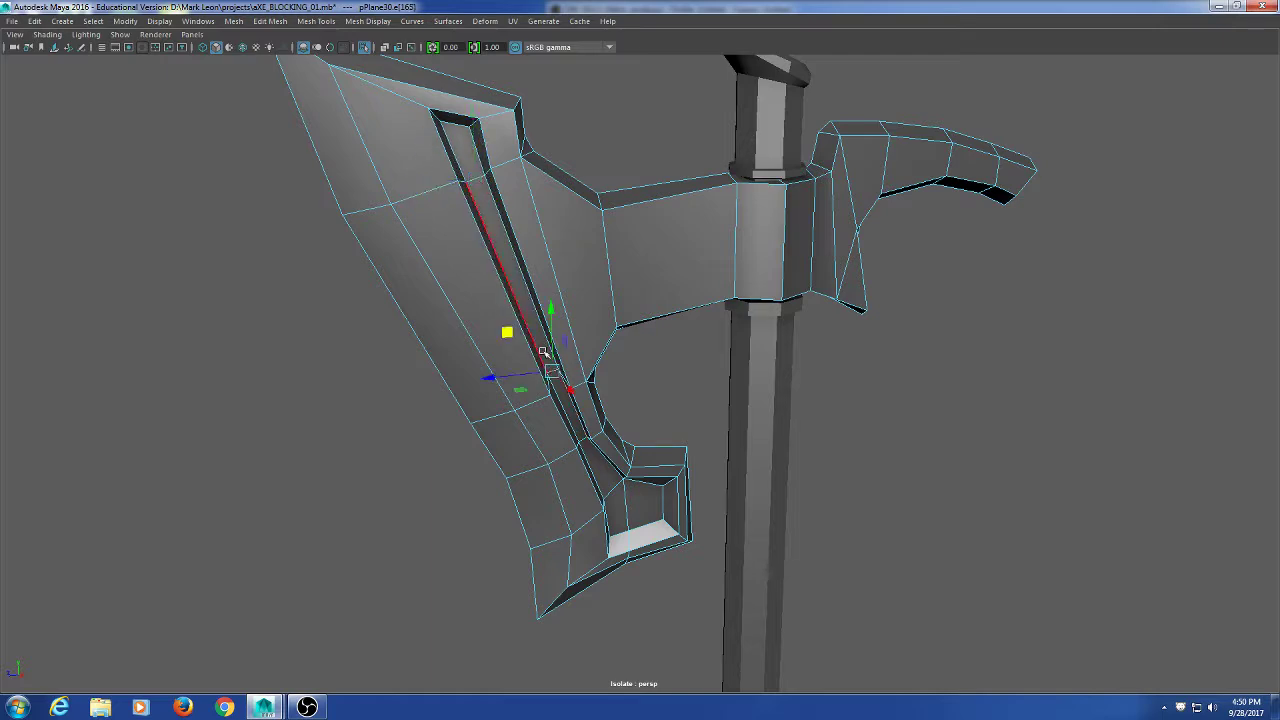
middle_drag(506, 335, 512, 340)
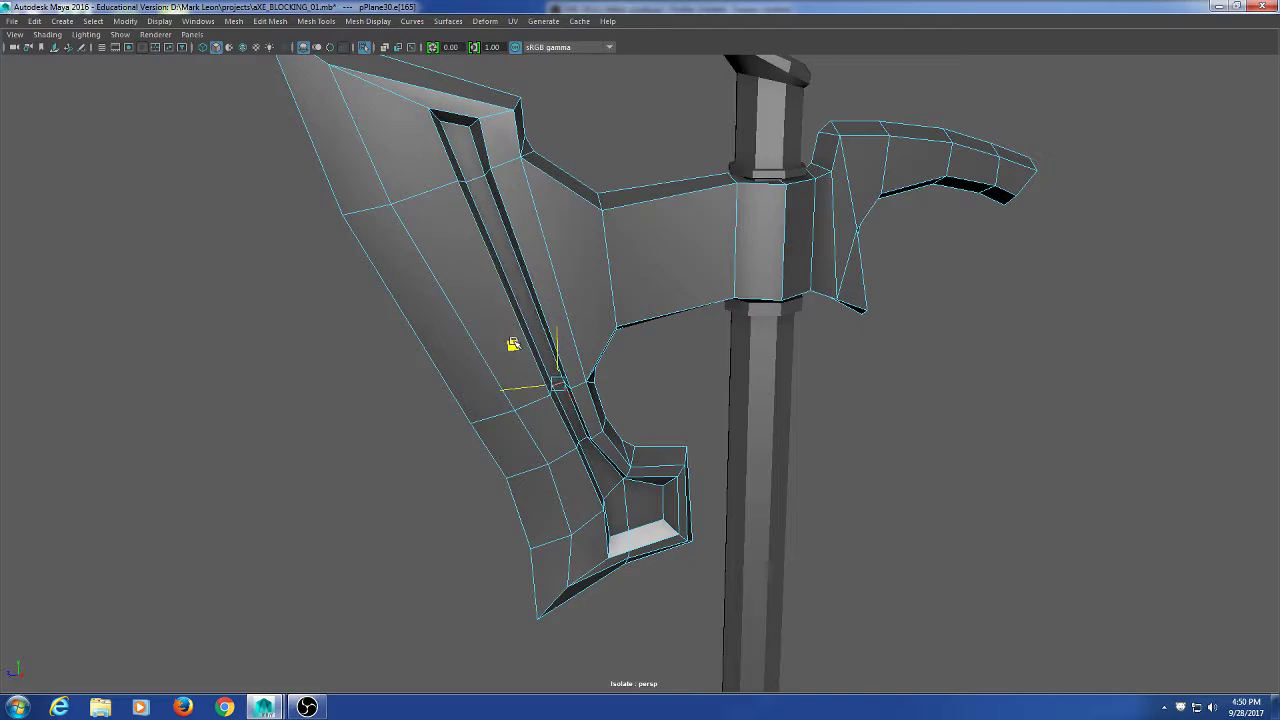
Return to object mode and examine the recessed groove and panel on the whole axe head.
mouse_move(513, 330)
alt+mouse_down()
mouse_move(468, 240)
mouse_move(500, 241)
alt+mouse_up()
right_click(483, 192)
scroll(626, 394, down, 3)
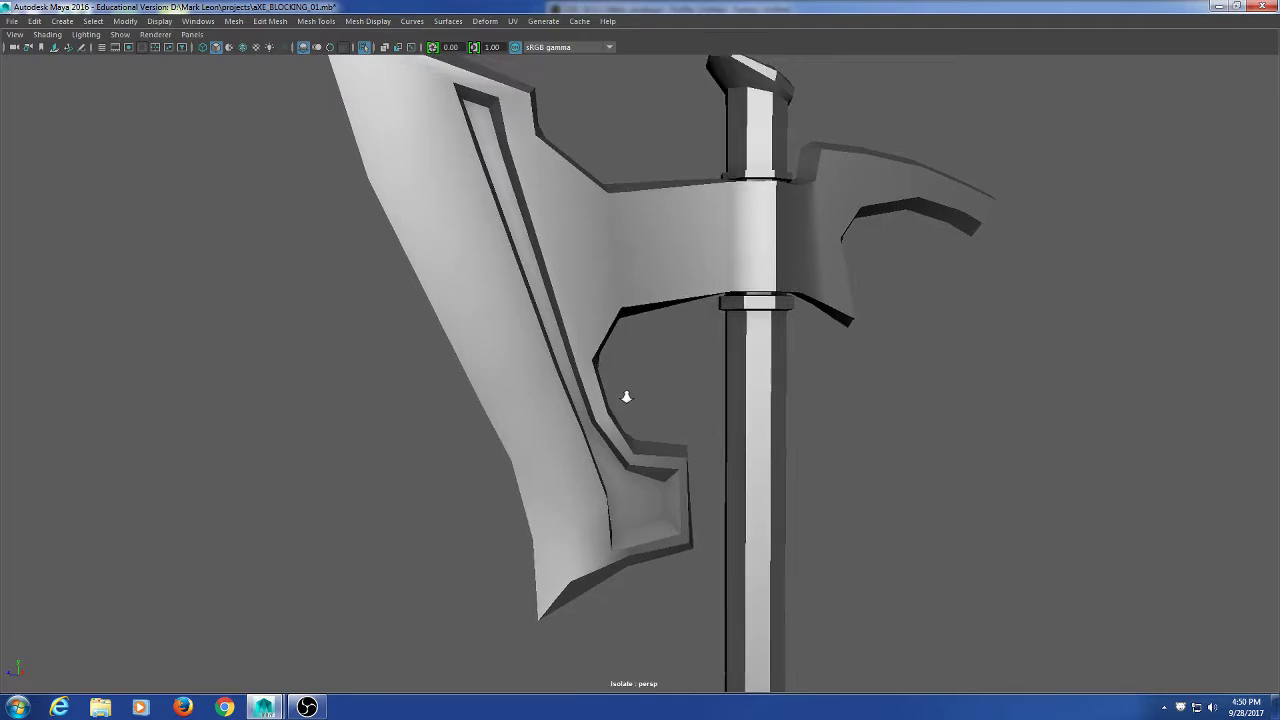
alt+drag(626, 394, 651, 415)
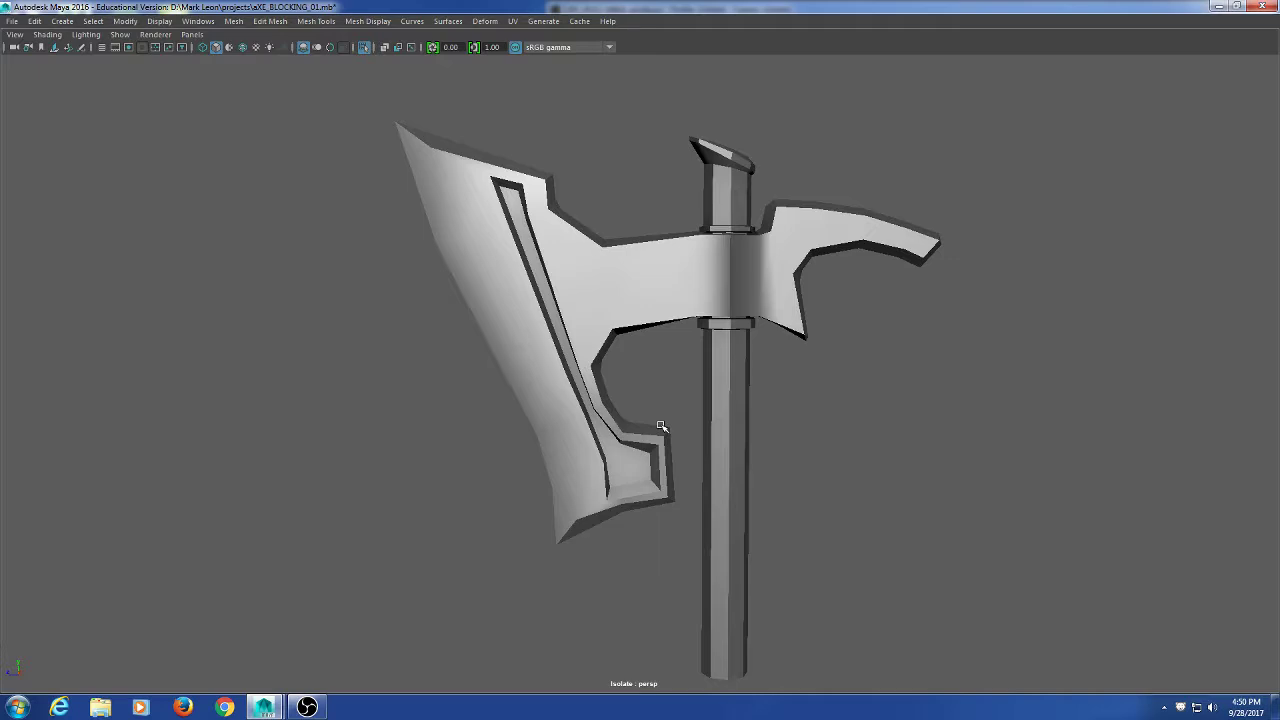
Bring the side reference view beside the perspective view and put the axe head into face selection mode.
alt+drag(560, 491, 500, 523)
alt+right_drag(500, 523, 620, 606)
alt+drag(620, 606, 589, 593)
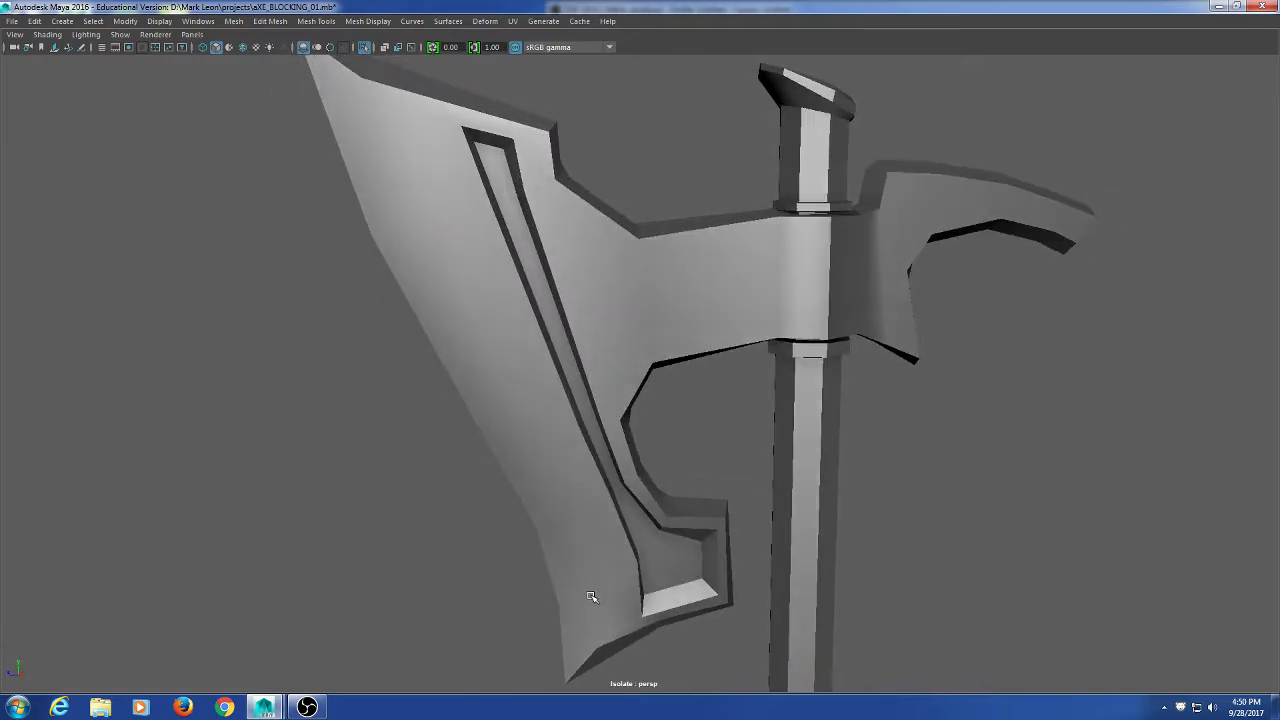
key(space)
alt+right_drag(374, 366, 452, 386)
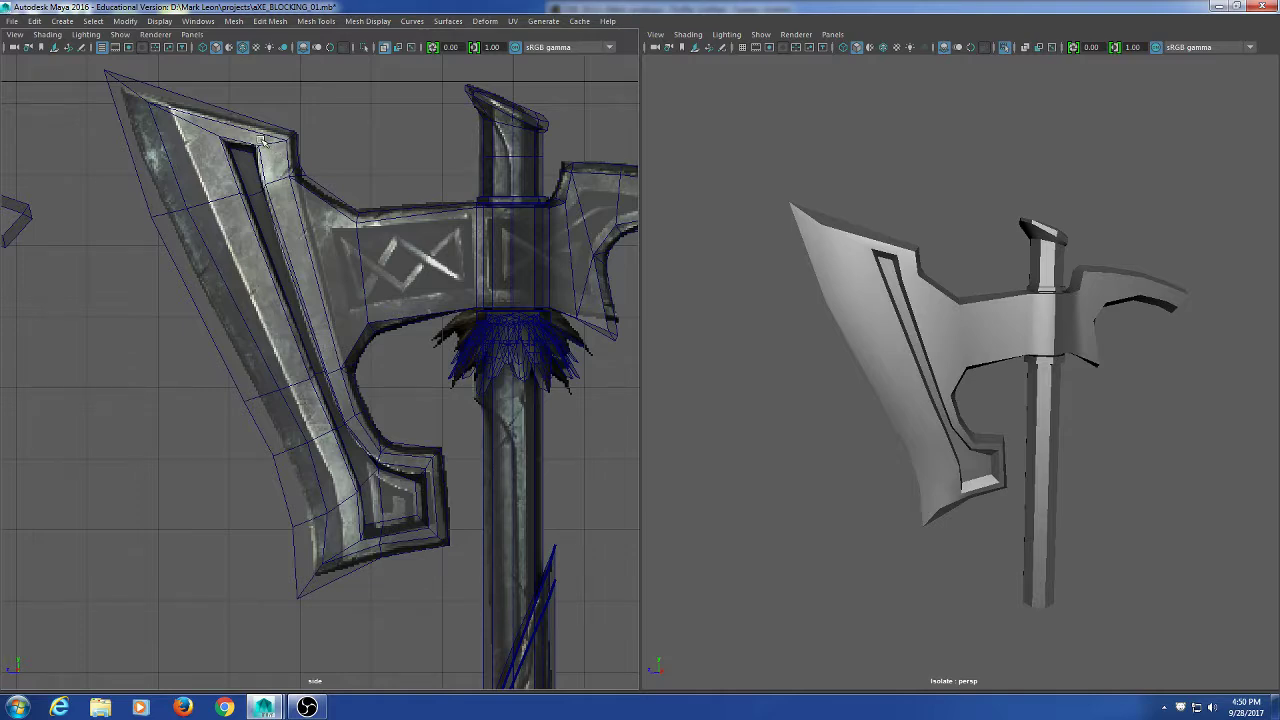
mouse_move(350, 108)
right_down()
mouse_move(350, 137)
mouse_move(350, 102)
right_up()
click(351, 217)
right_drag(384, 170, 380, 205)
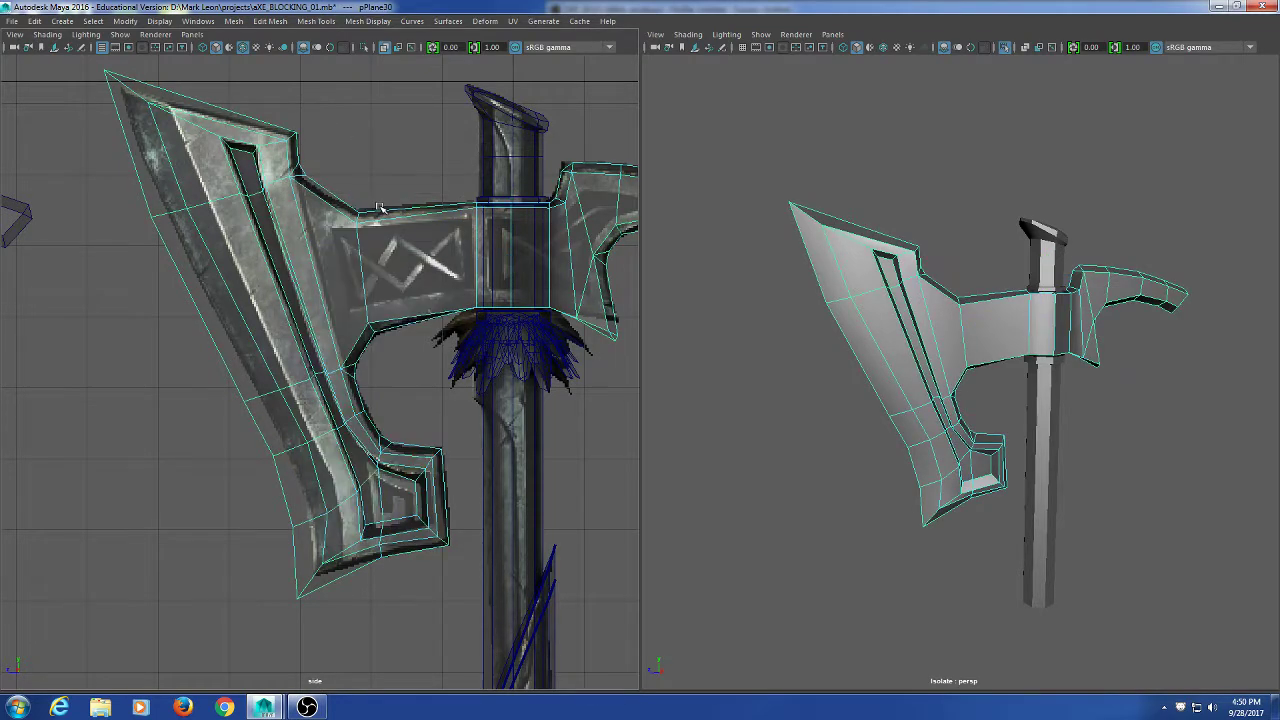
click(271, 160)
mouse_move(271, 158)
mouse_down()
mouse_move(195, 125)
mouse_move(263, 346)
mouse_move(344, 537)
mouse_move(440, 540)
mouse_move(424, 458)
mouse_move(338, 375)
mouse_move(284, 180)
mouse_move(248, 182)
mouse_move(378, 505)
mouse_move(352, 510)
mouse_move(368, 522)
mouse_move(274, 194)
mouse_move(228, 136)
mouse_move(237, 179)
mouse_up()
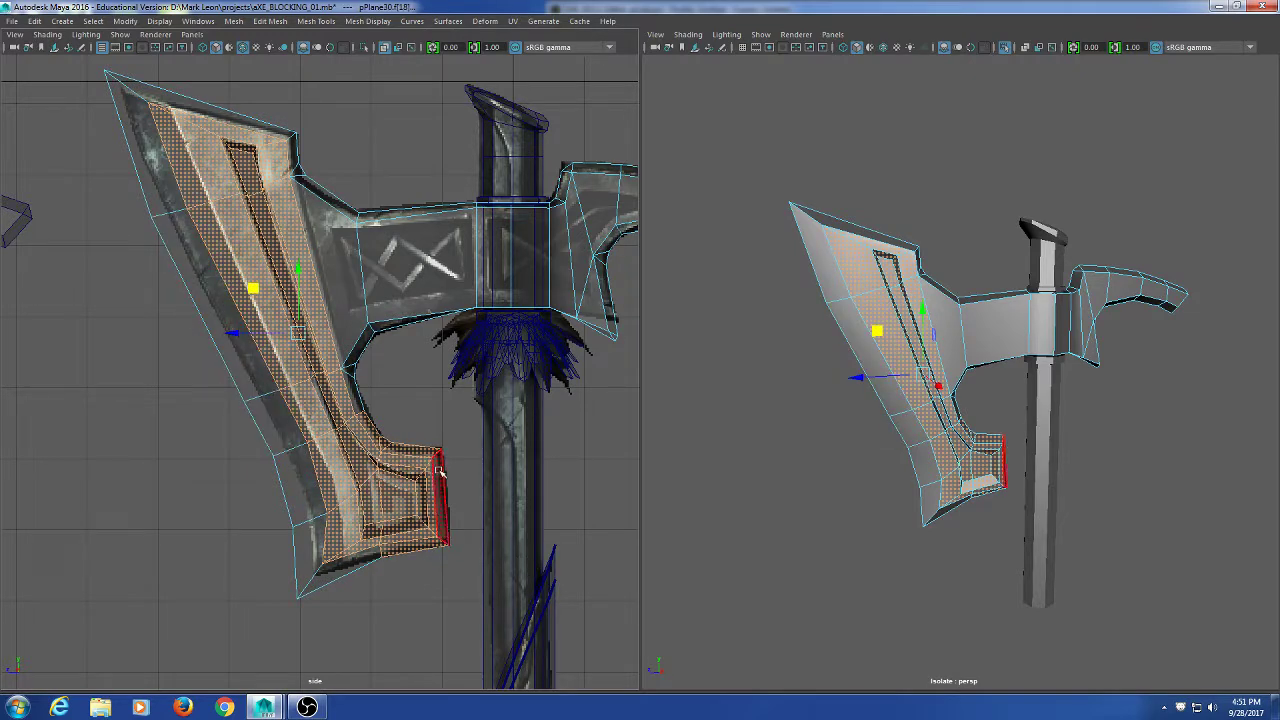
ctrl+click(374, 433)
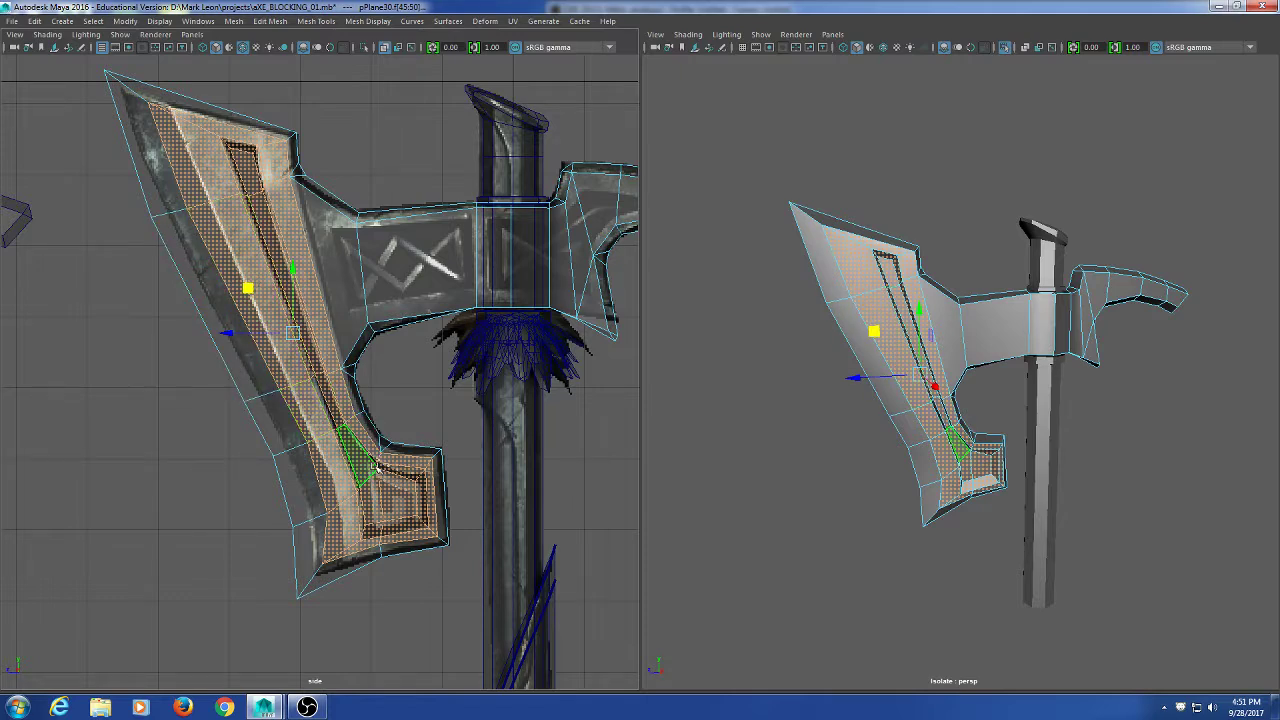
click(408, 380)
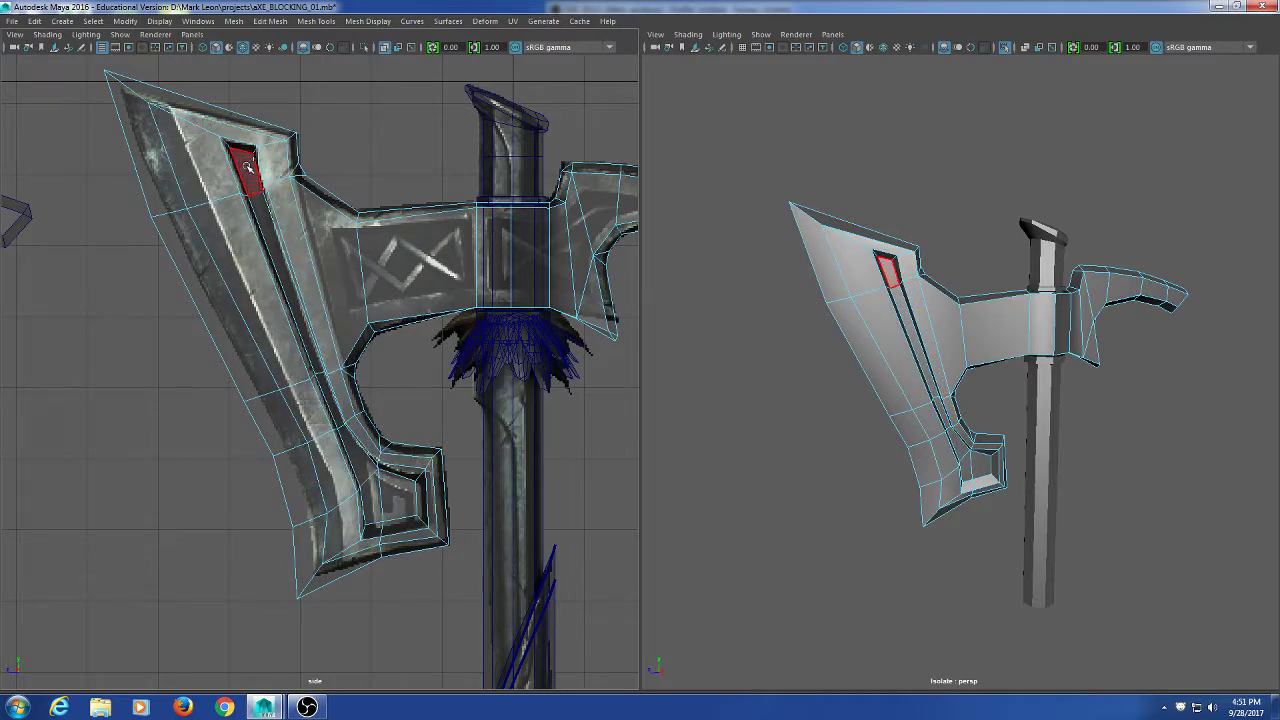
mouse_move(248, 167)
mouse_down()
mouse_move(369, 474)
mouse_move(414, 495)
mouse_up()
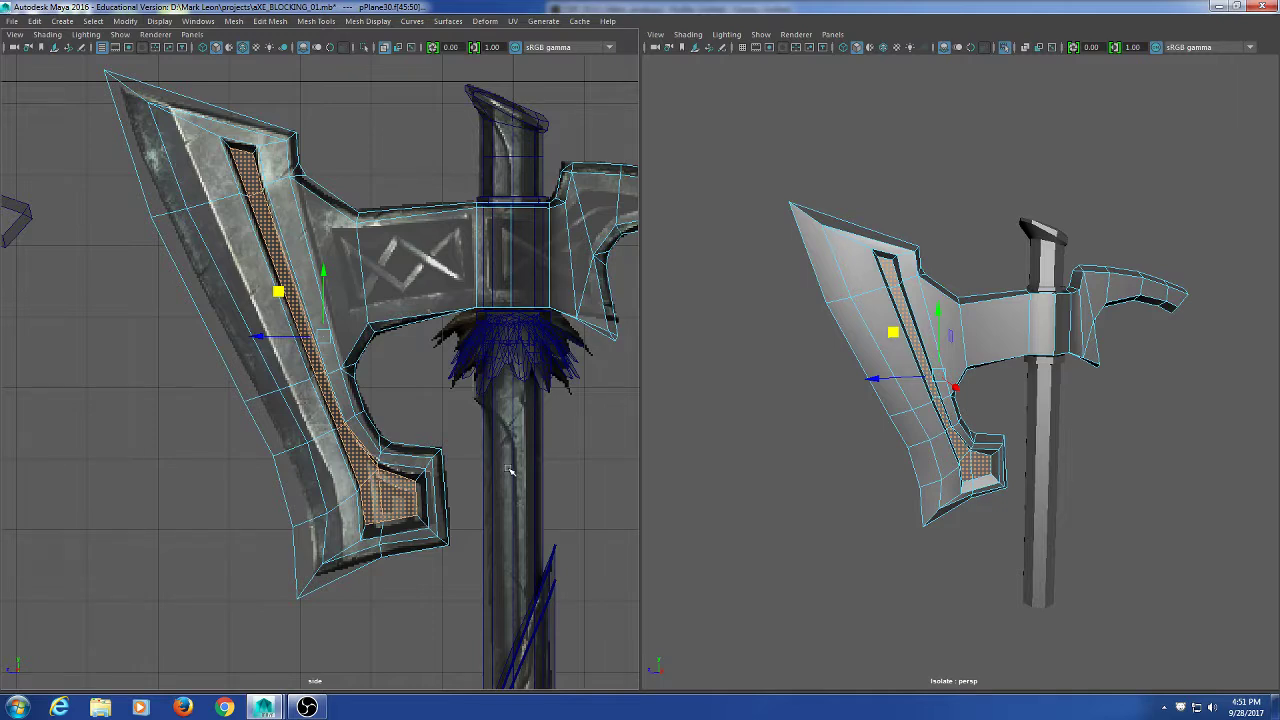
click(360, 88)
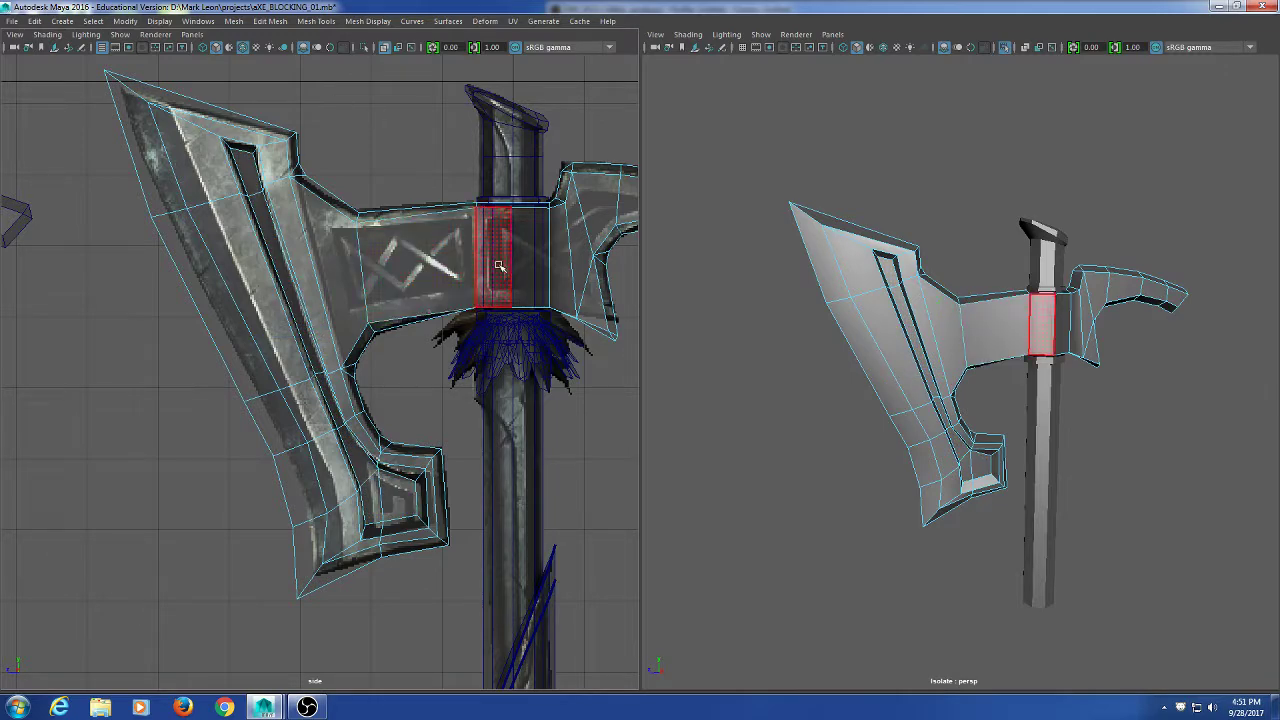
Extrude the two faces between the blade and the handle socket together with an Offset of 0.2.
alt+right_drag(388, 197, 408, 287)
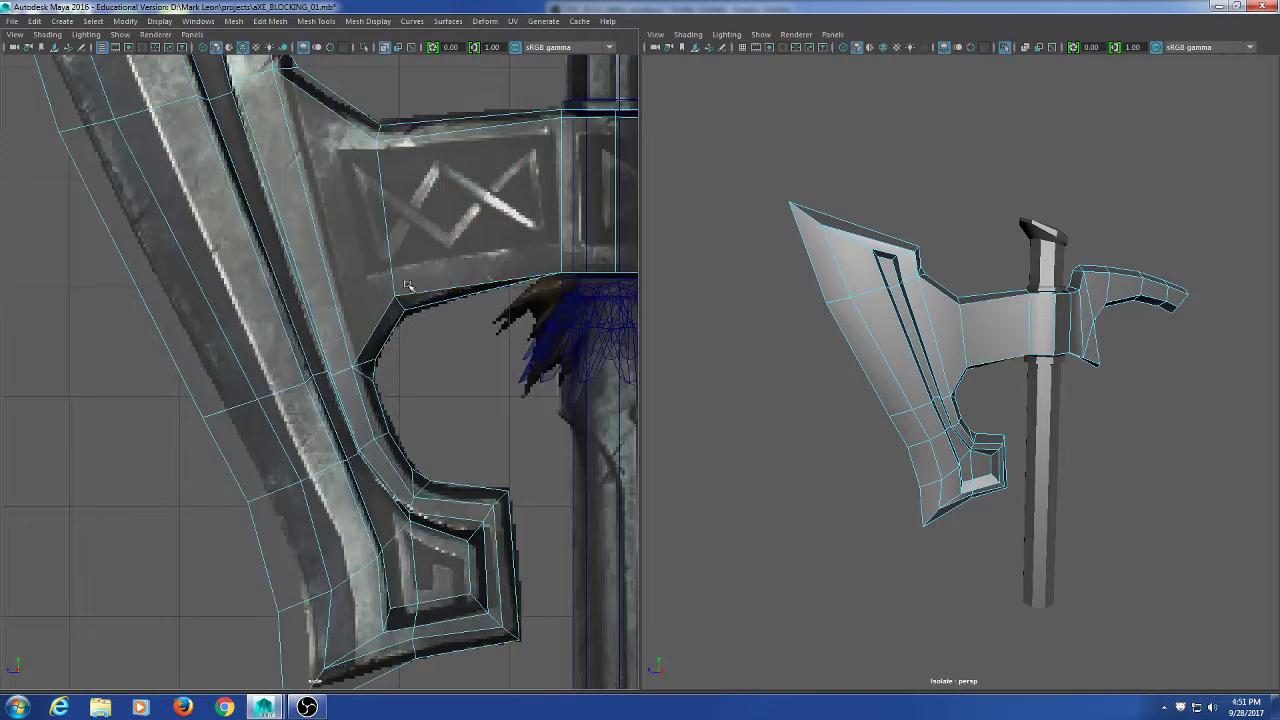
alt+middle_drag(416, 267, 285, 331)
alt+click(334, 351)
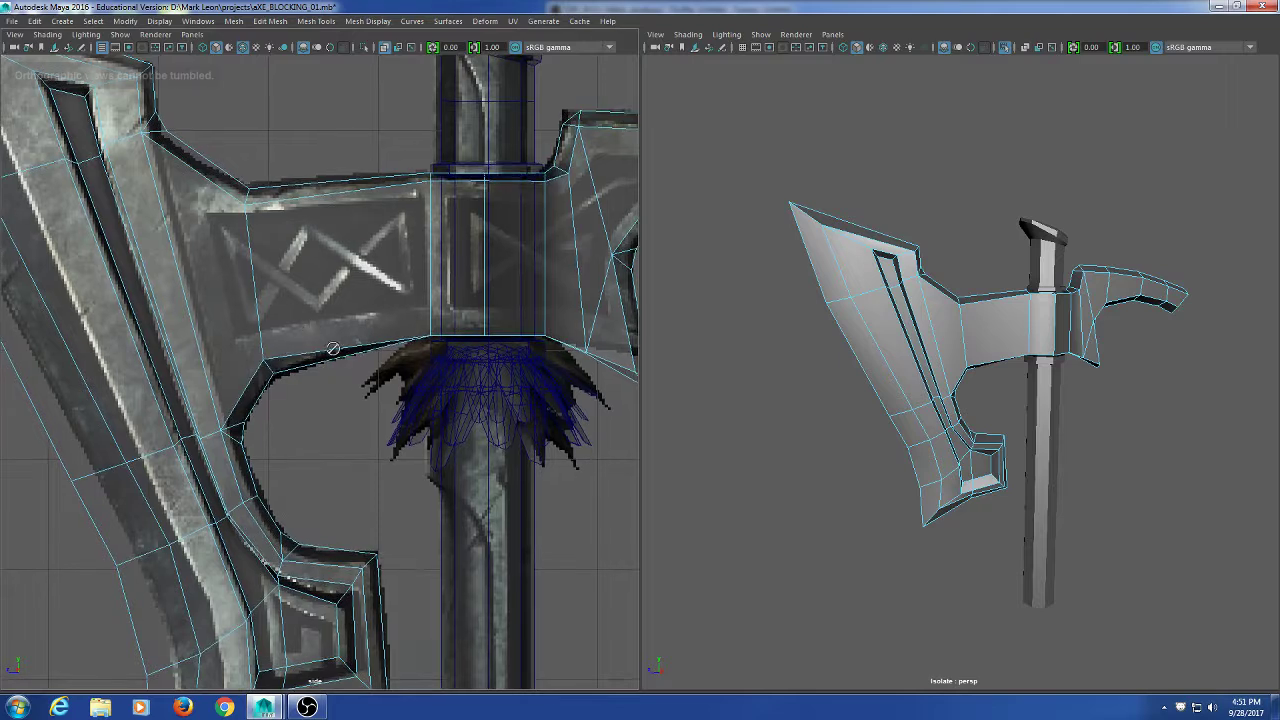
click(760, 410)
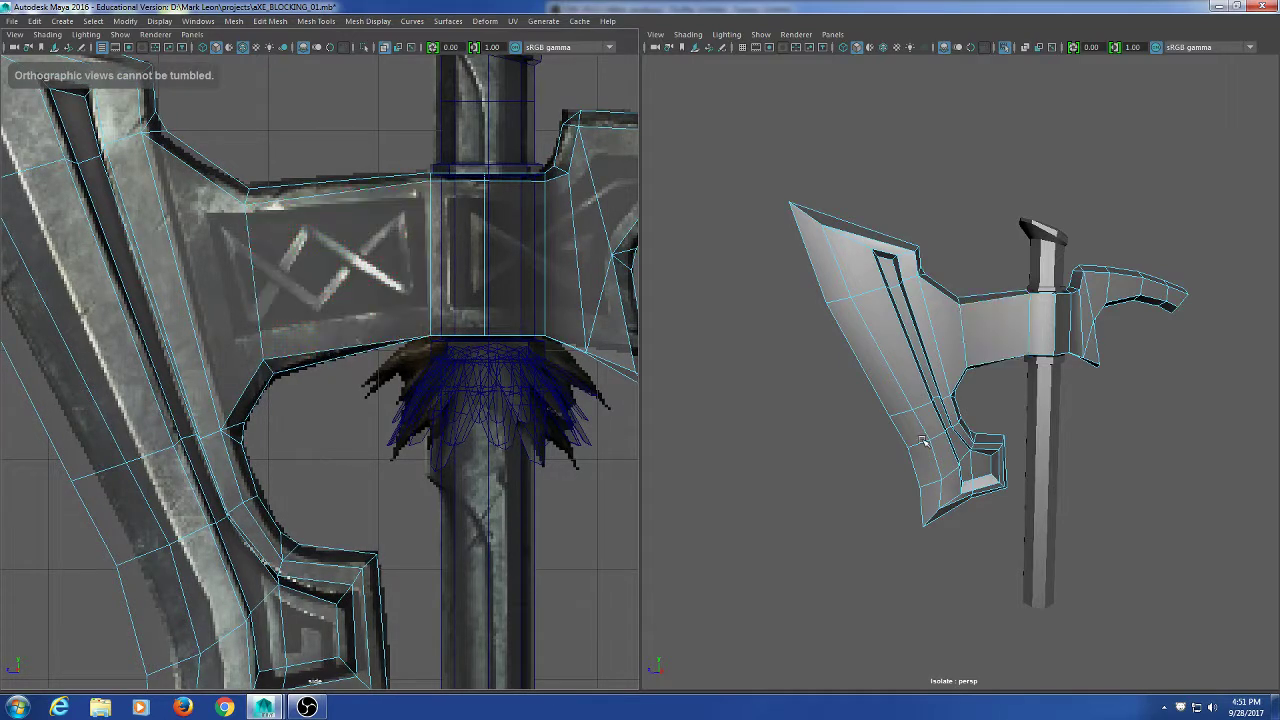
click(1004, 333)
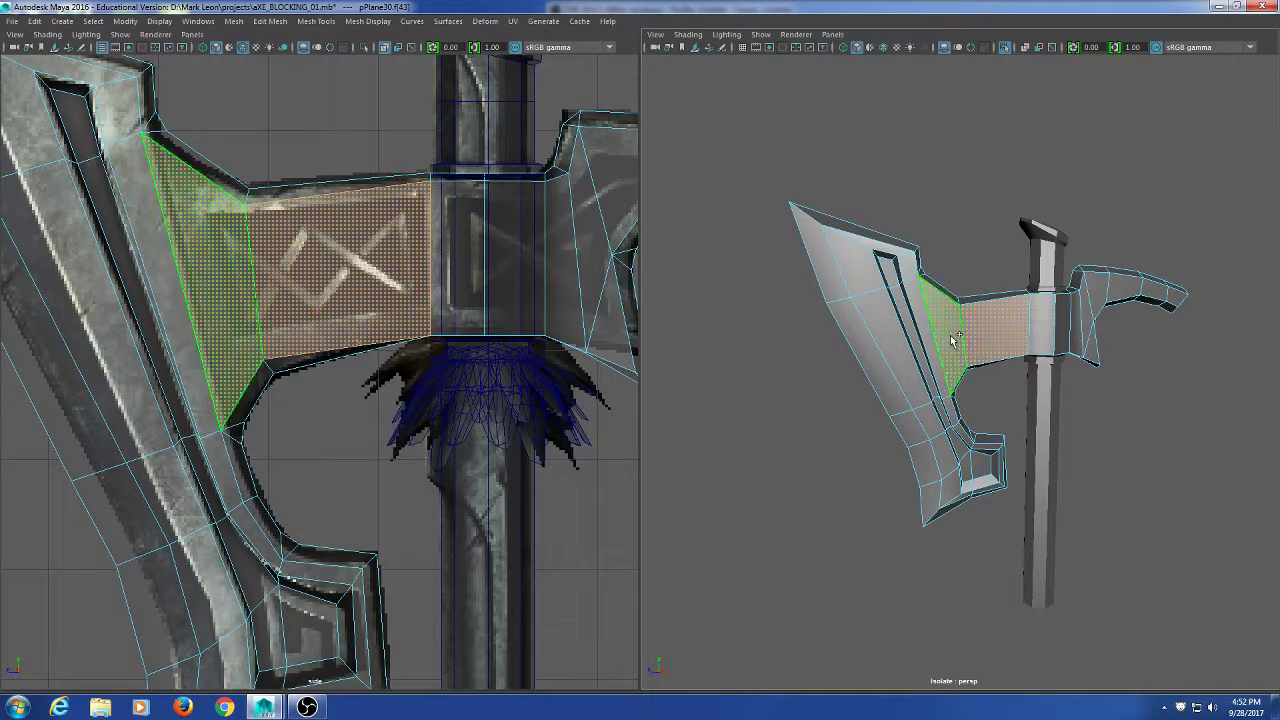
shift+click(951, 341)
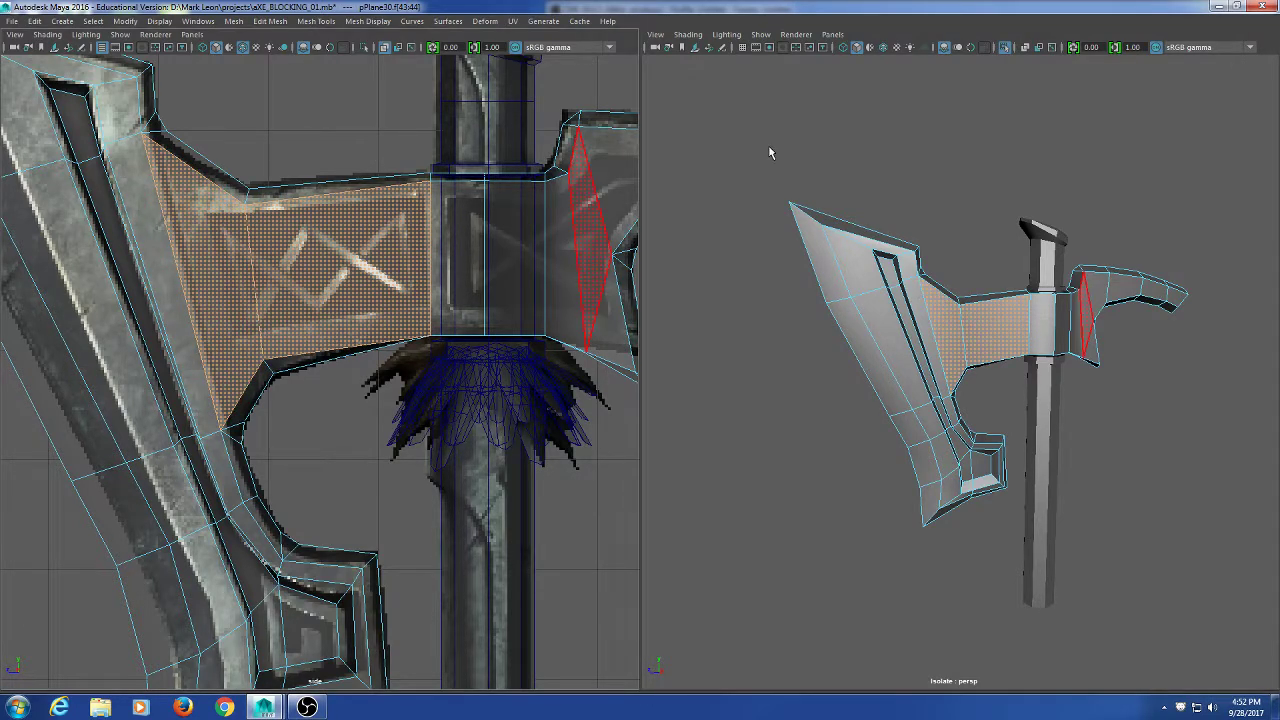
shift+right_drag(762, 146, 755, 190)
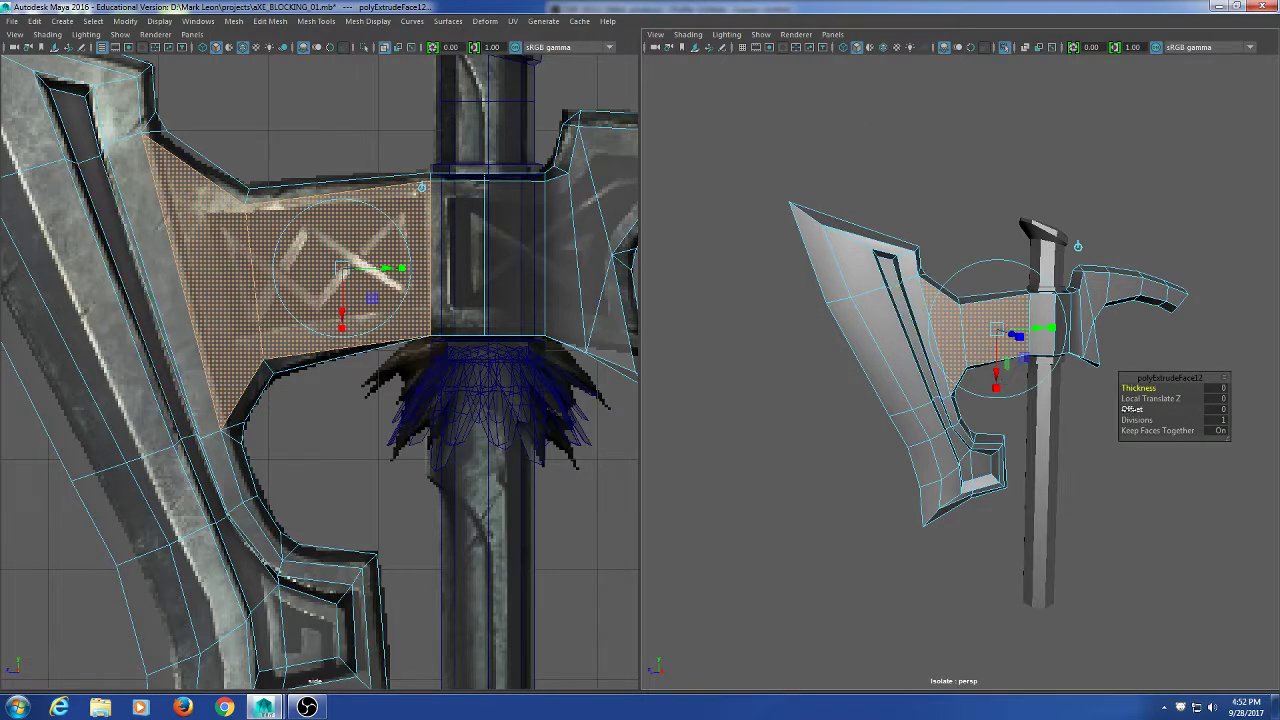
mouse_move(1132, 409)
mouse_down()
mouse_move(1185, 409)
mouse_move(1145, 409)
mouse_up()
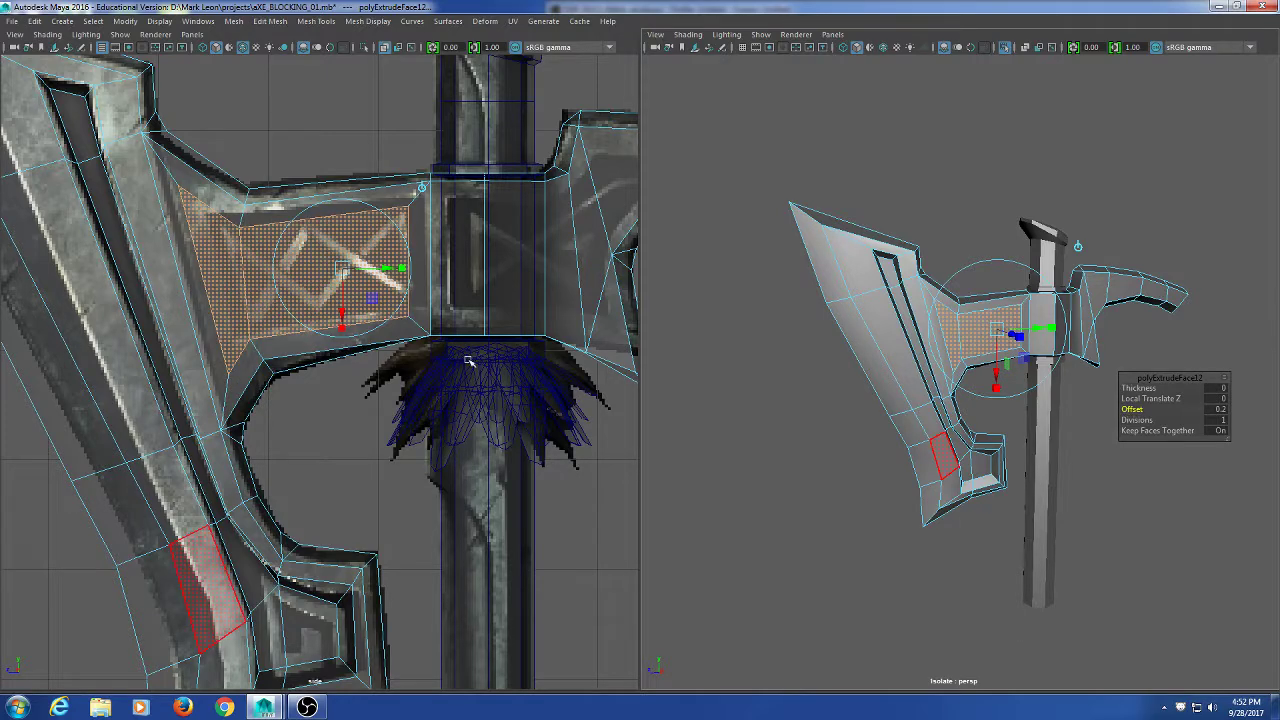
Move the inset panel's two handle-side corner vertices outward to match the reference panel in the enlarged side view.
scroll(417, 371, up, 2)
alt+middle_drag(303, 334, 345, 360)
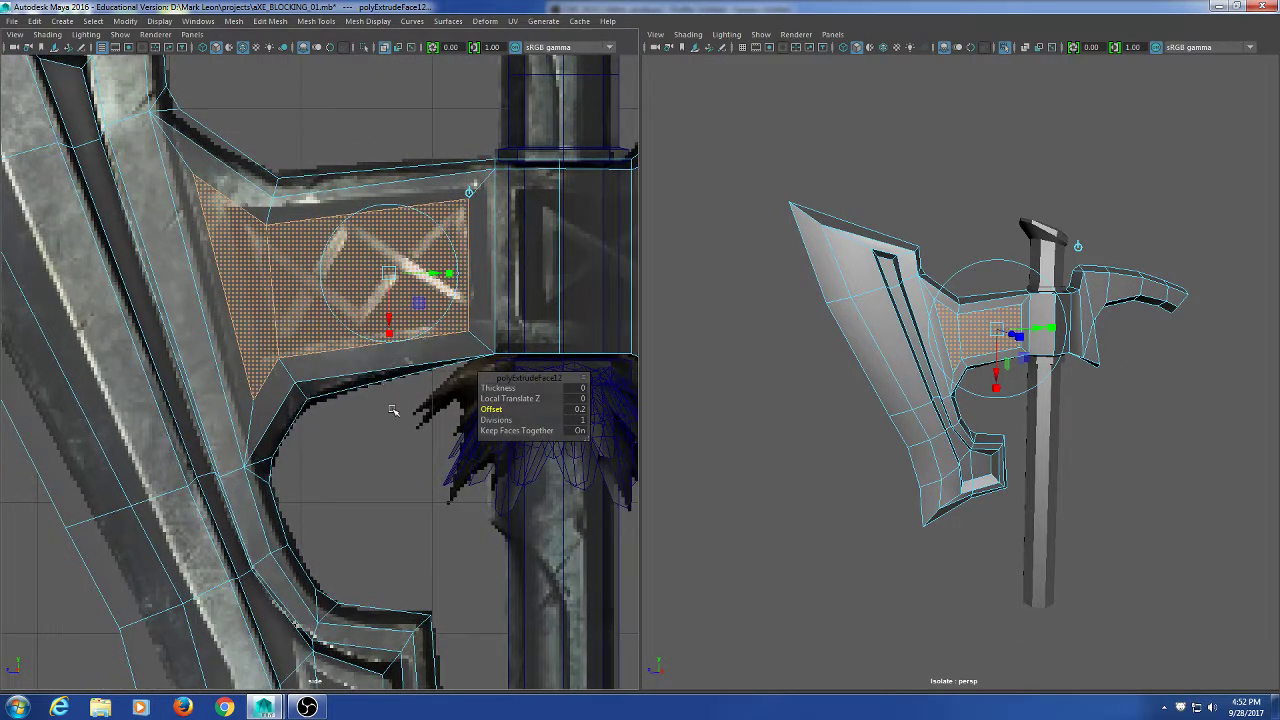
key(space)
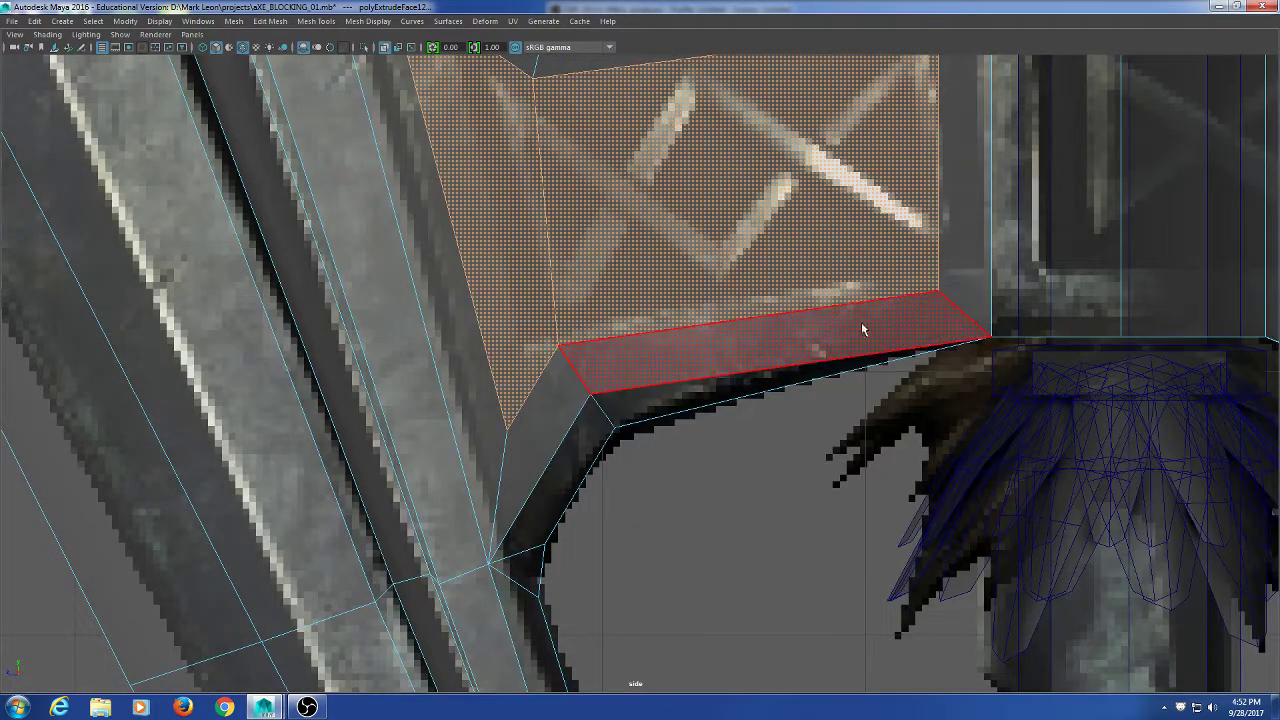
alt+middle_drag(861, 322, 856, 462)
right_drag(689, 219, 625, 217)
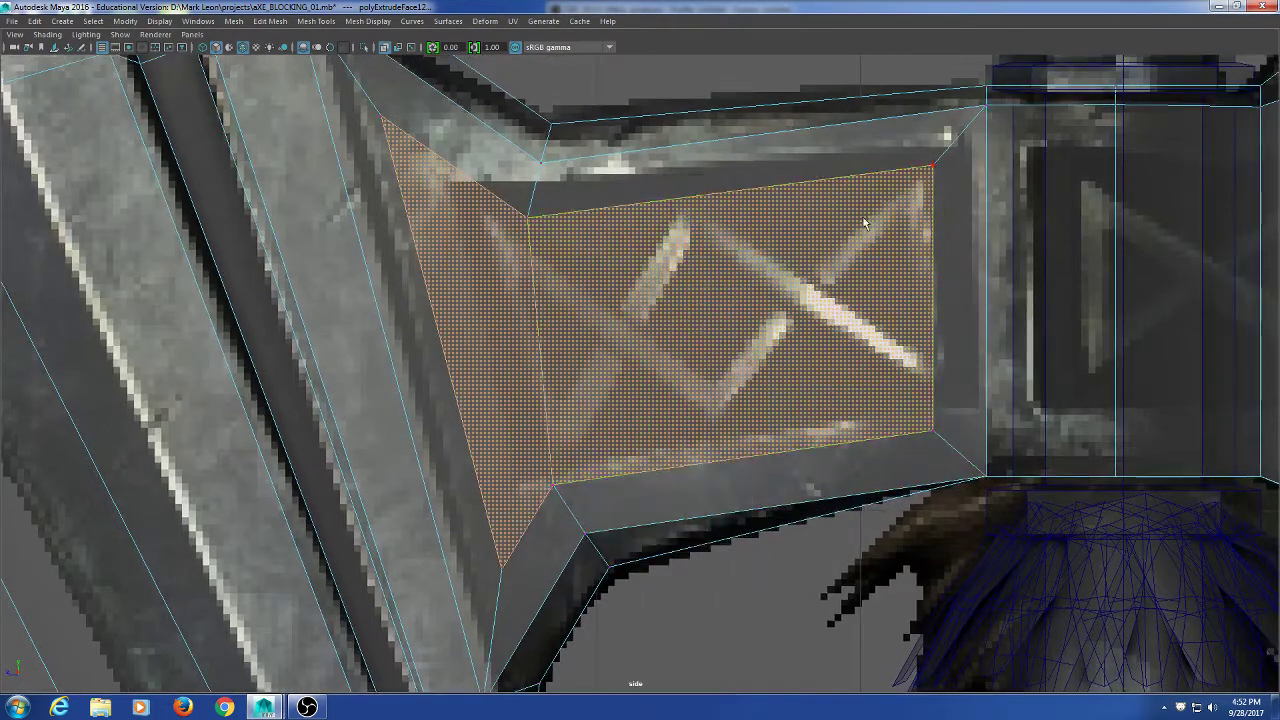
click(932, 165)
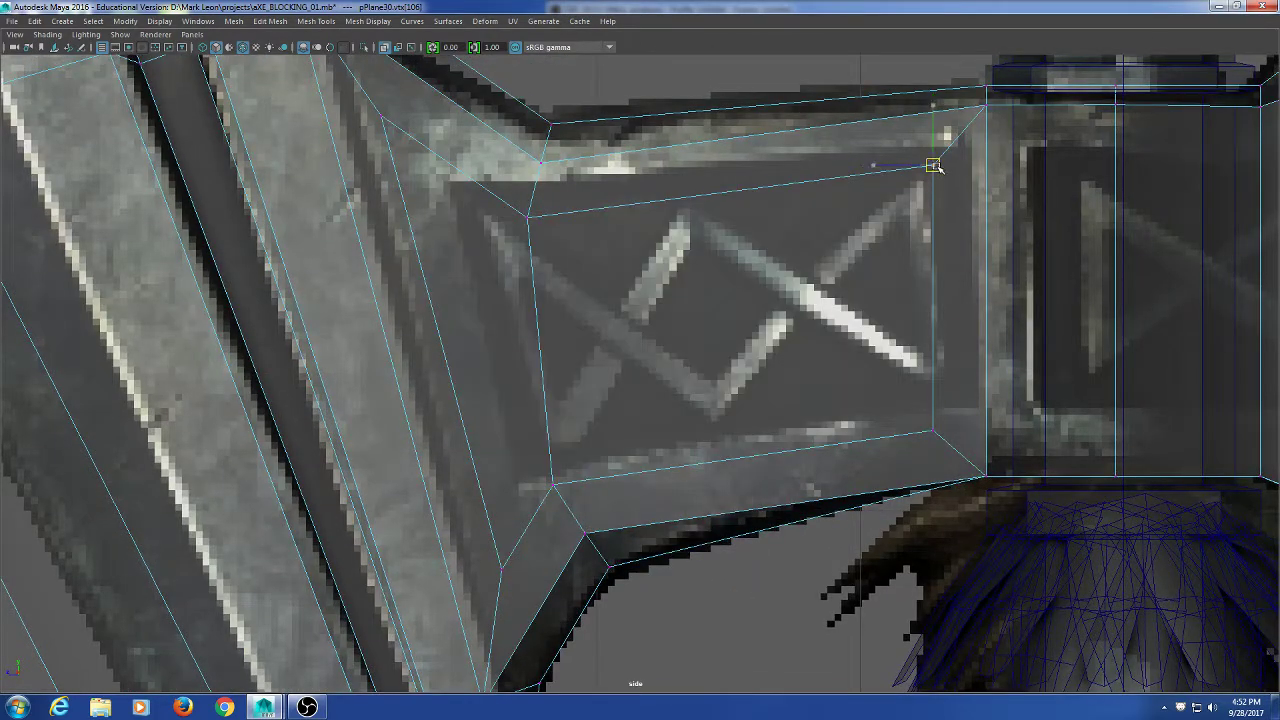
drag(932, 165, 965, 146)
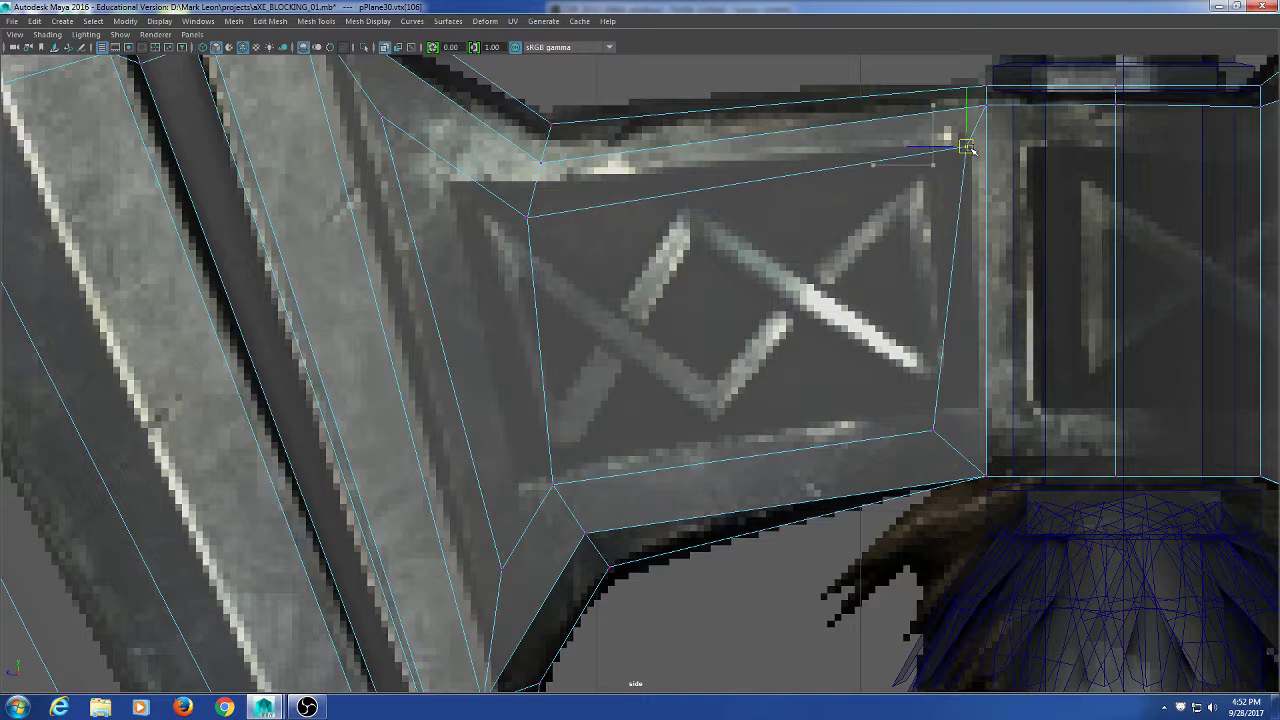
click(934, 430)
drag(934, 430, 965, 422)
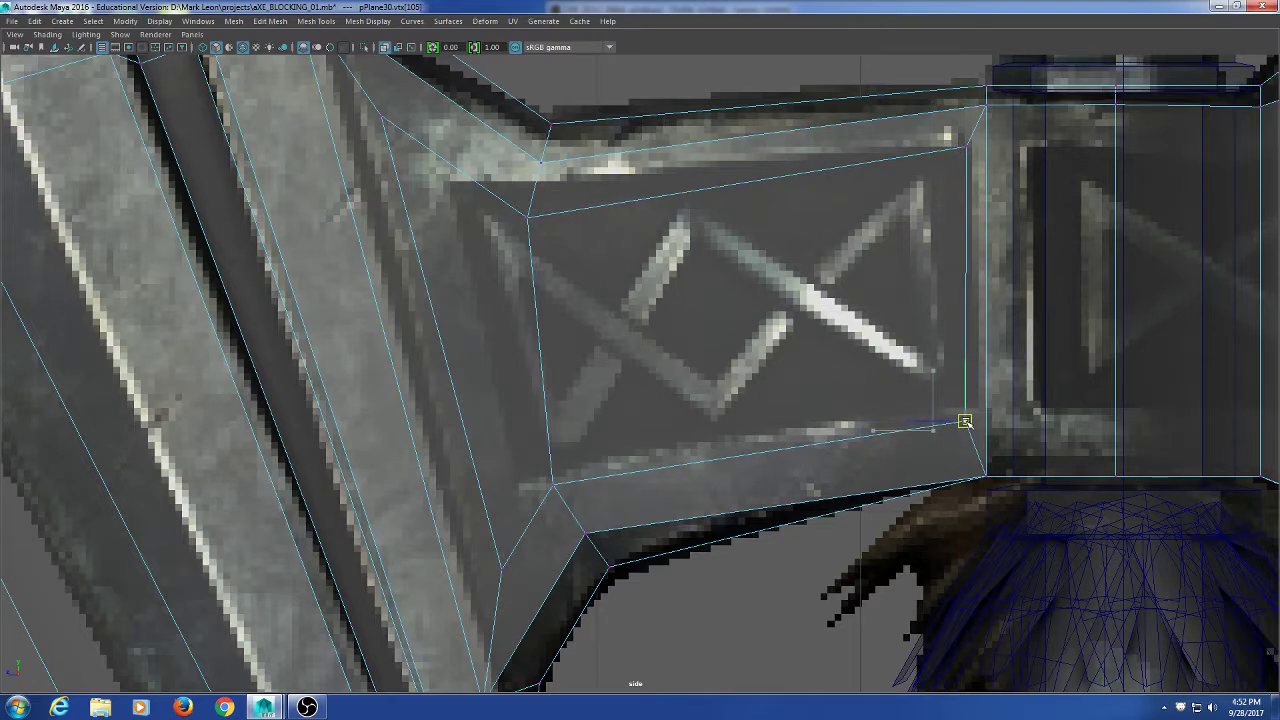
click(965, 150)
drag(965, 150, 958, 150)
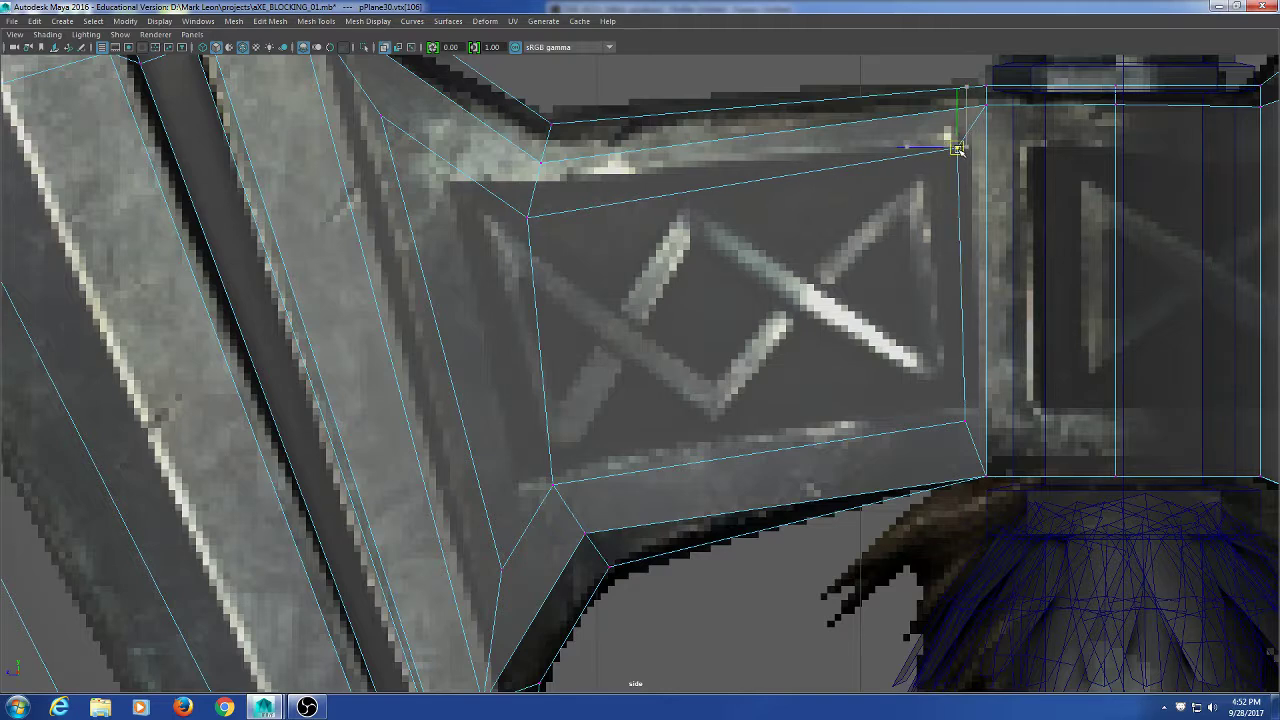
click(962, 422)
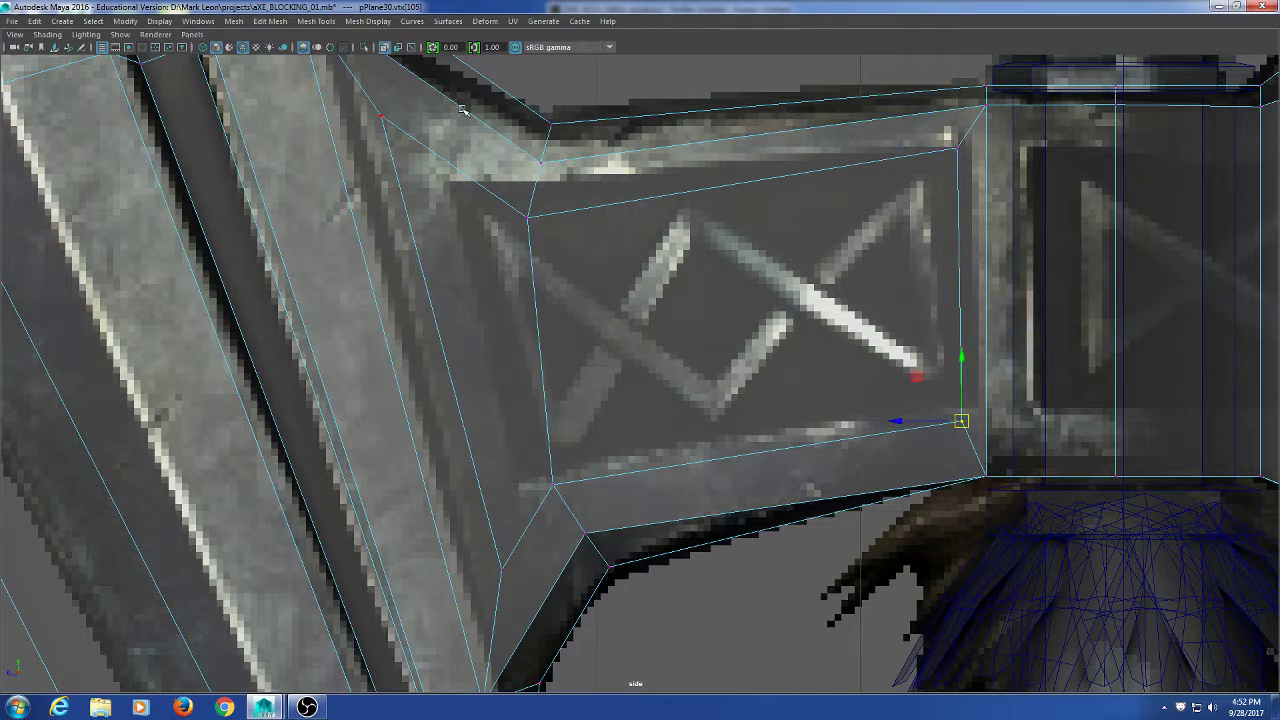
Move the upper and lower vertices of the inset's middle cross edge onto the reference panel's borders.
click(527, 216)
drag(528, 217, 541, 187)
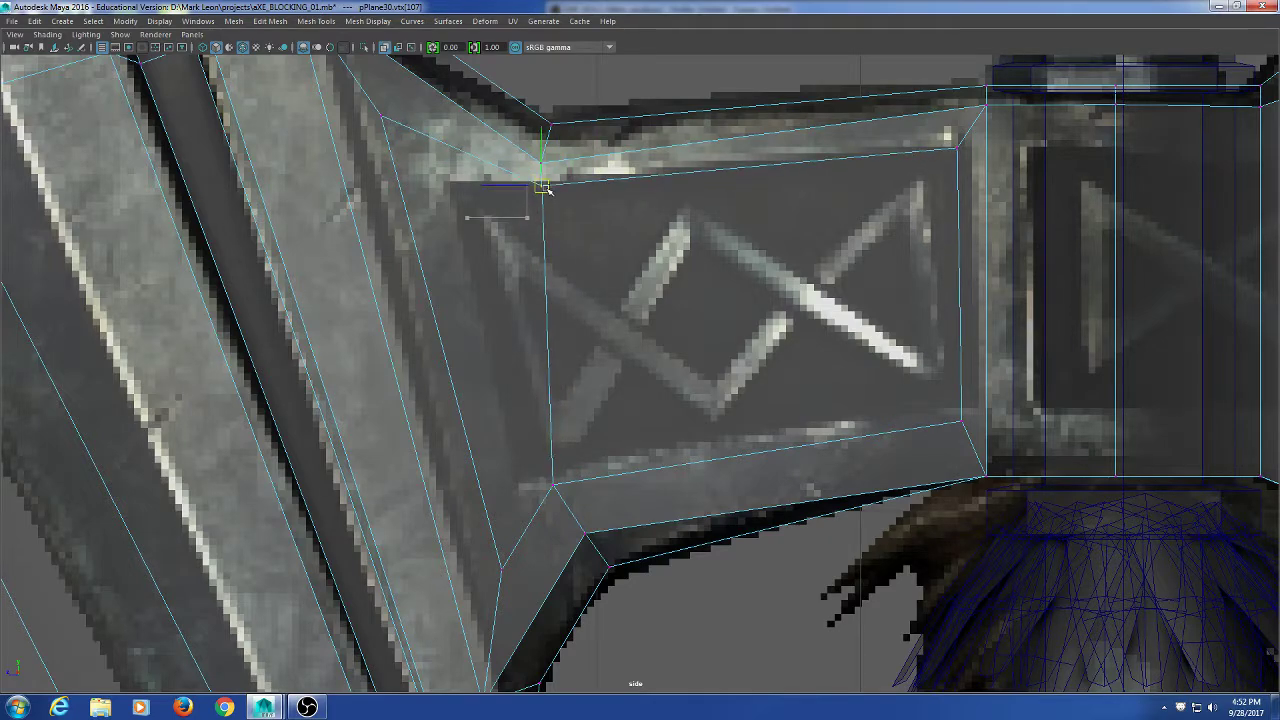
click(555, 486)
drag(555, 486, 579, 469)
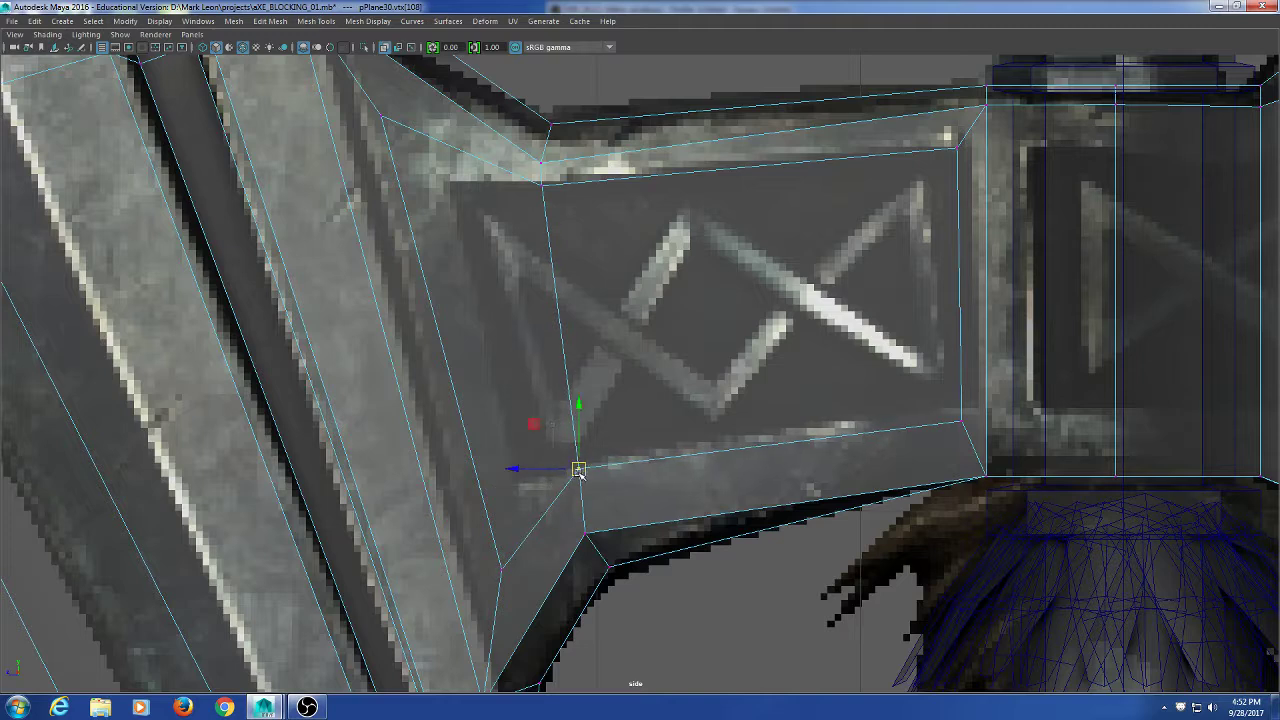
click(541, 185)
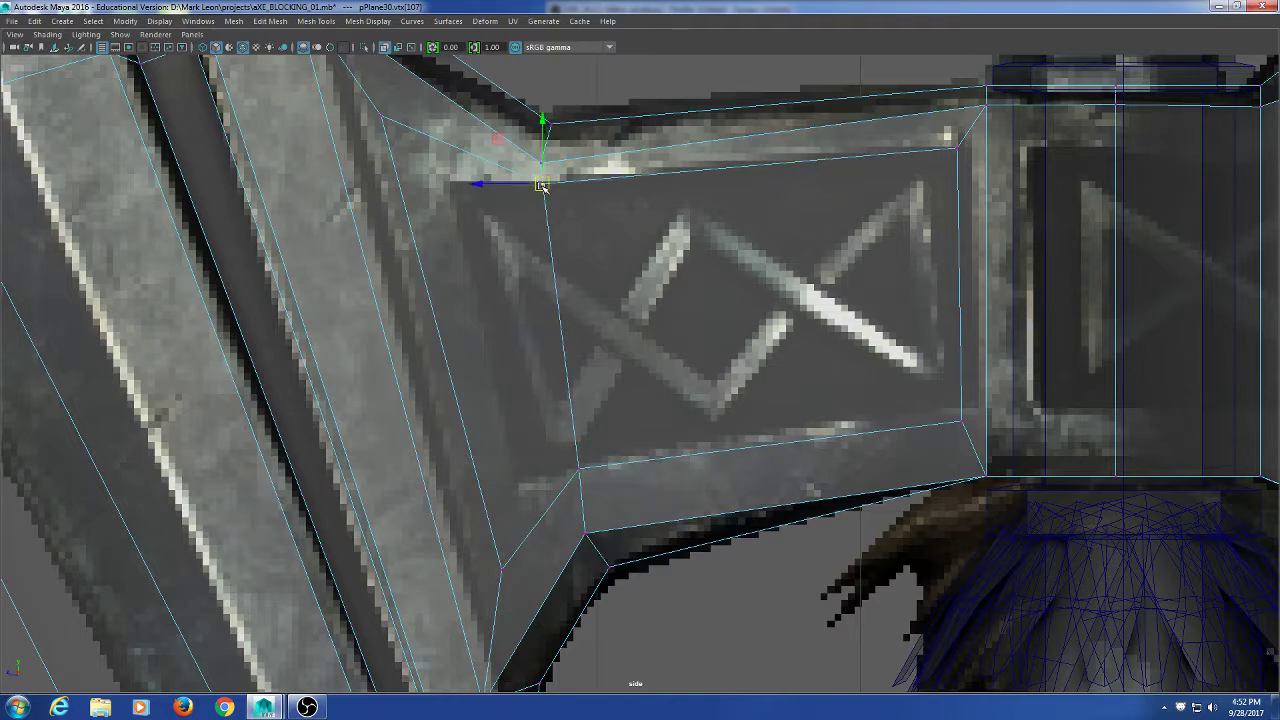
Shift the rim vertex pairs above and below the middle cross edge to follow the axe head's reference outline.
click(541, 163)
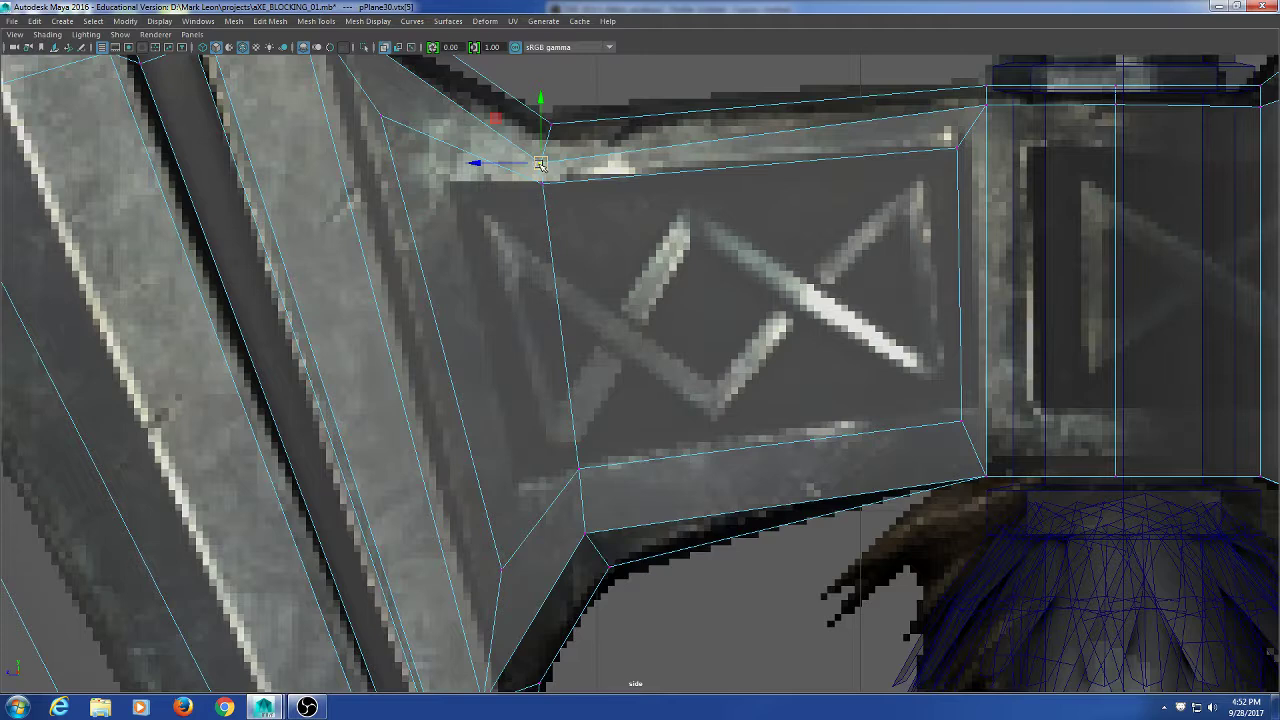
drag(540, 163, 547, 127)
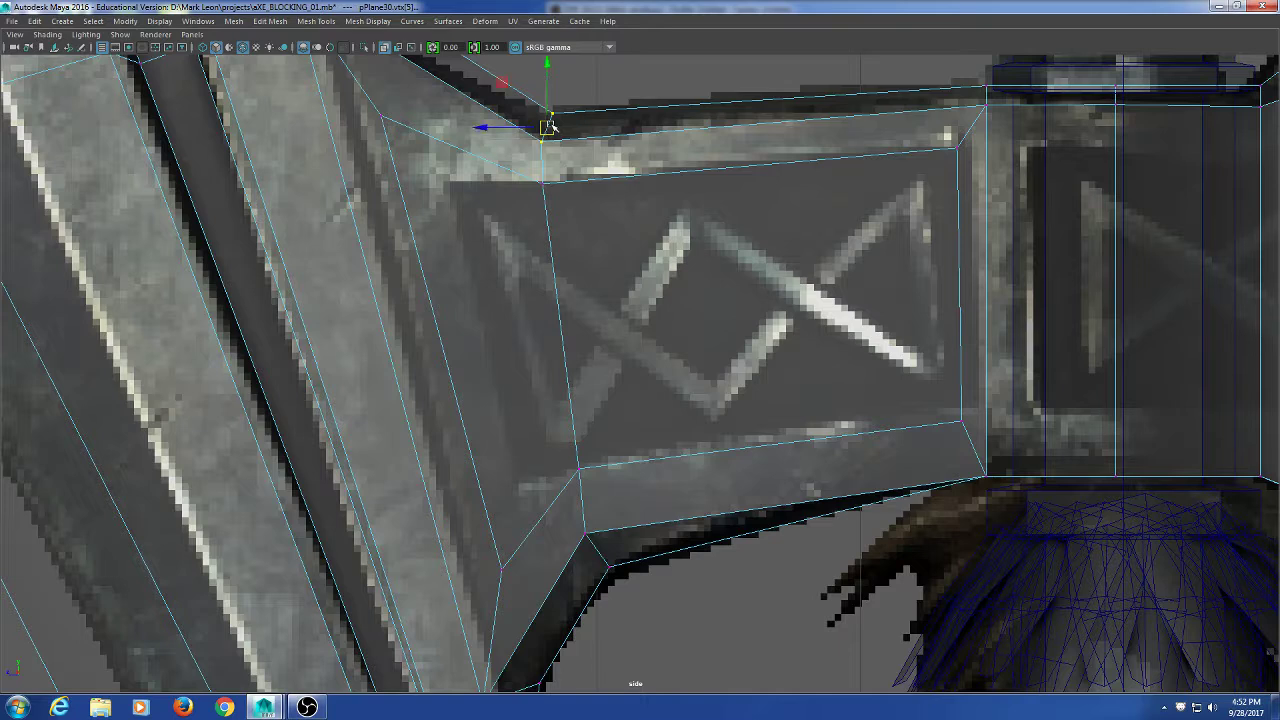
click(586, 534)
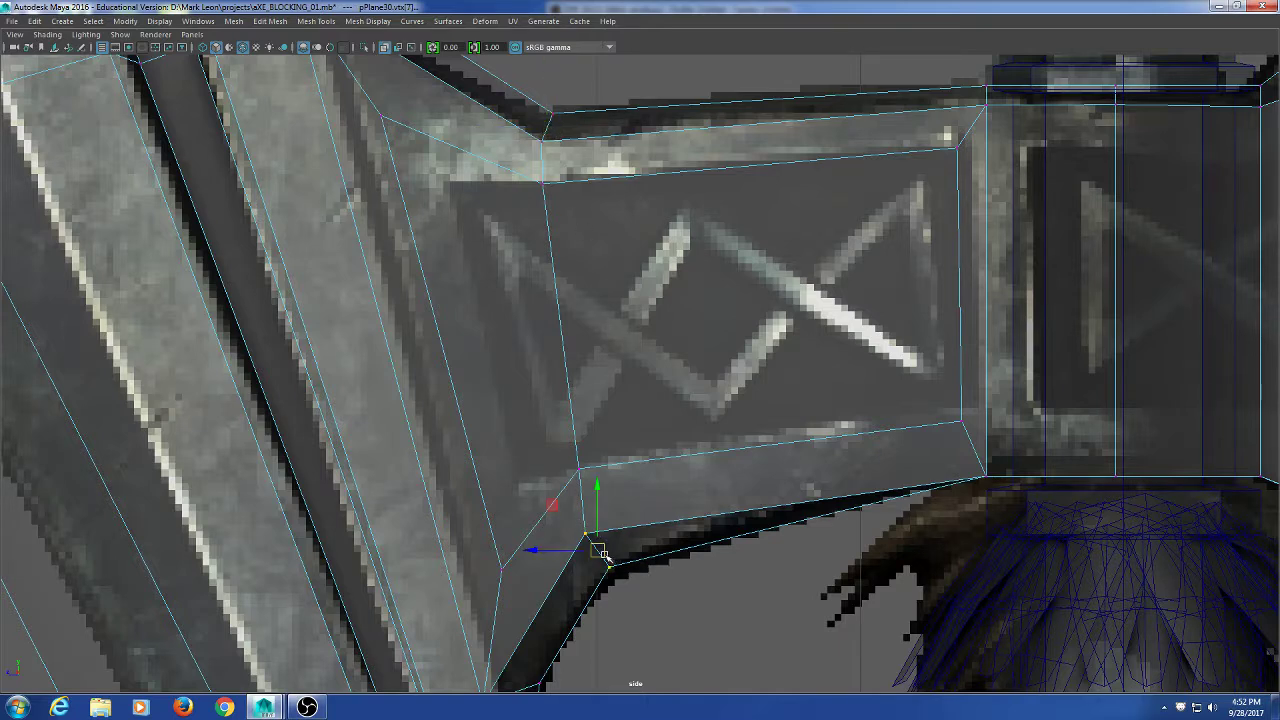
mouse_move(603, 554)
mouse_down()
mouse_move(589, 543)
mouse_move(610, 556)
mouse_move(599, 548)
mouse_up()
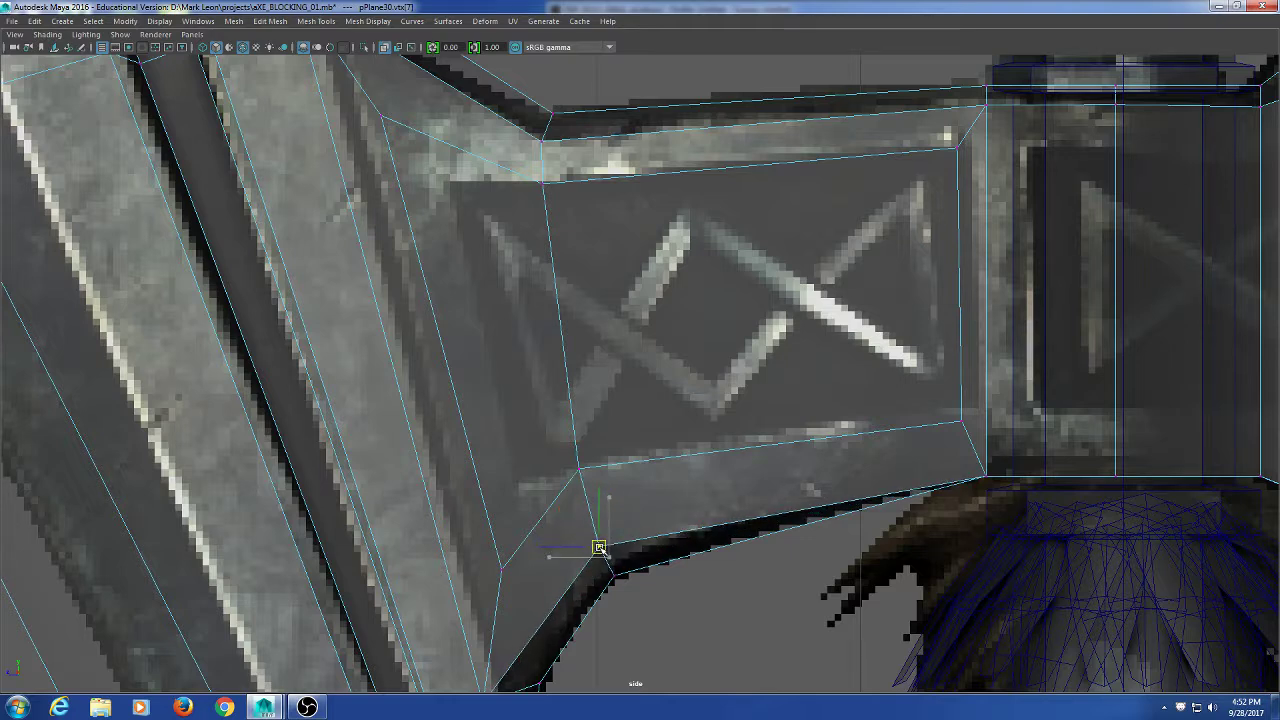
Move the inset's two blade-side corner vertices to the corners of the engraved panel in the reference.
click(580, 468)
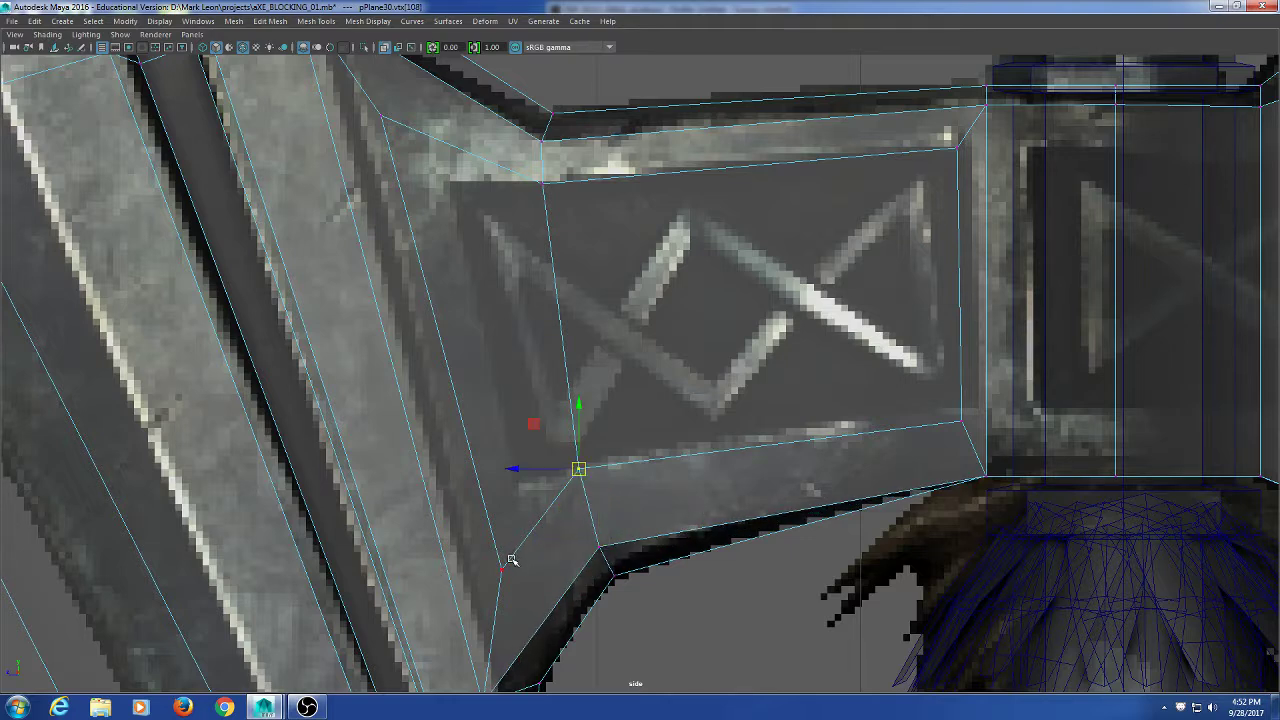
drag(498, 569, 514, 485)
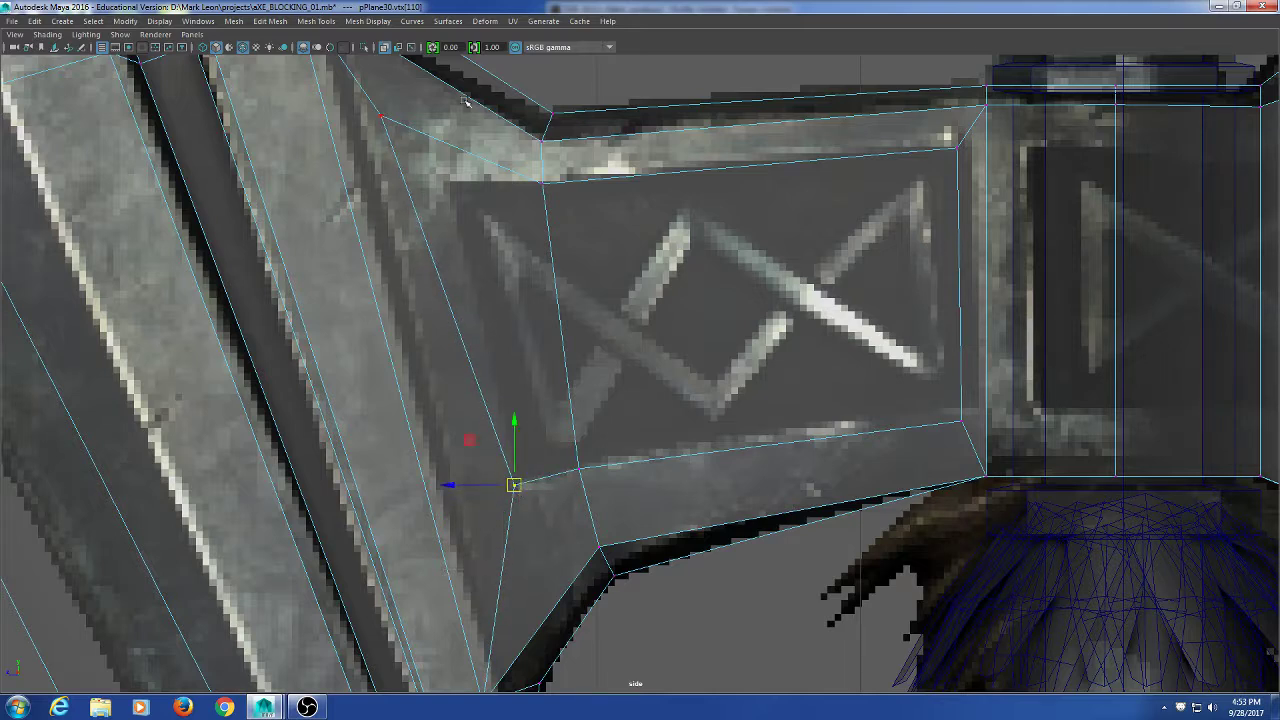
click(379, 116)
drag(379, 116, 445, 181)
Nudge the inset's two middle vertices and its lower handle-side corner to straighten the panel border along the reference.
drag(543, 187, 542, 182)
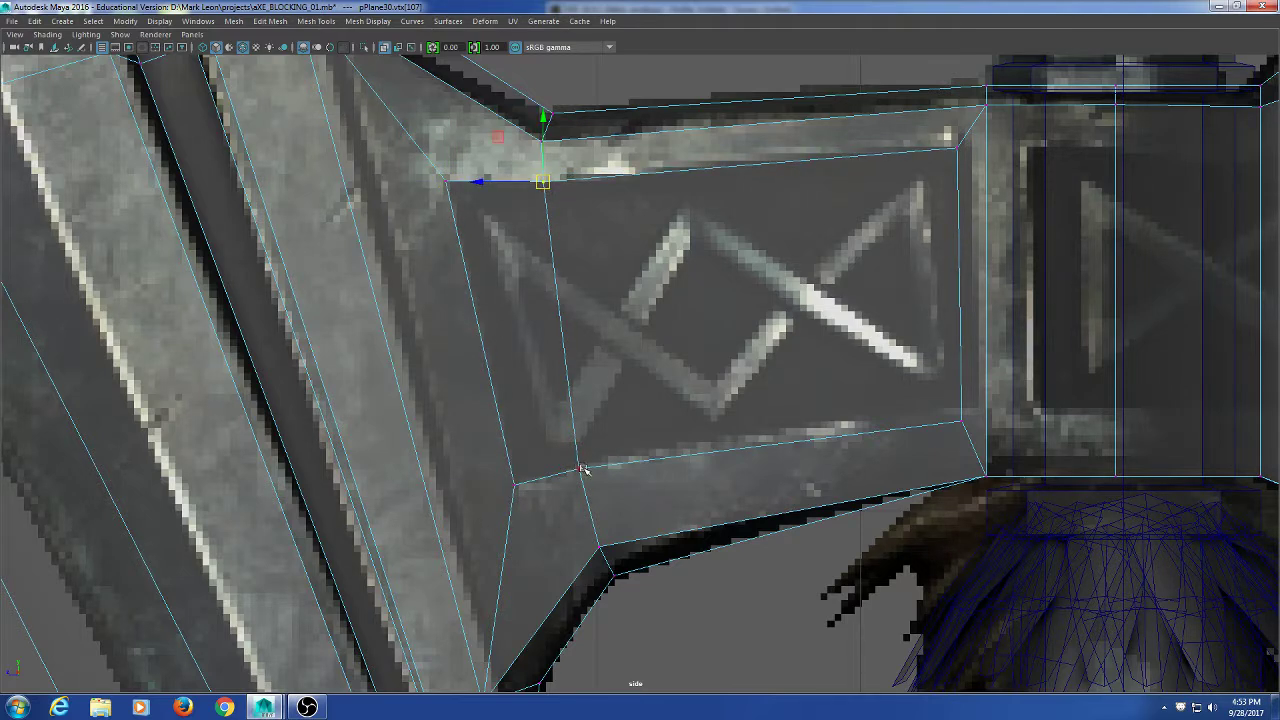
drag(583, 469, 580, 468)
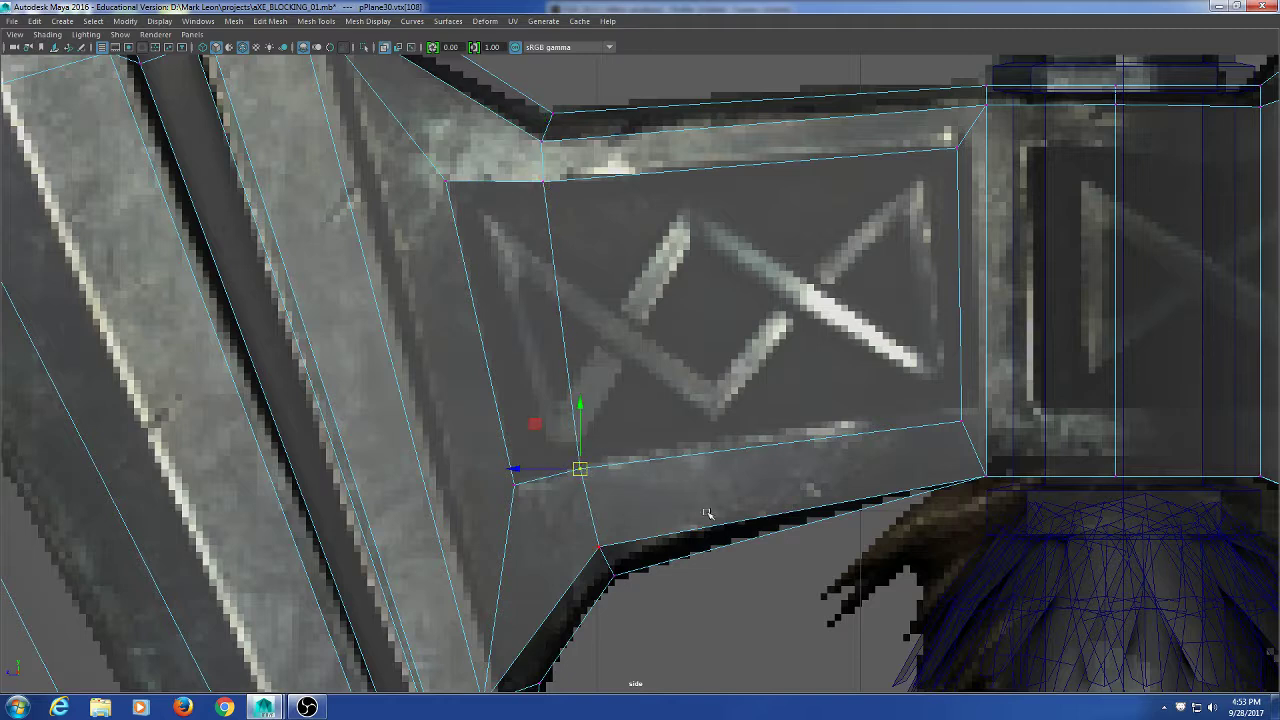
drag(961, 422, 961, 420)
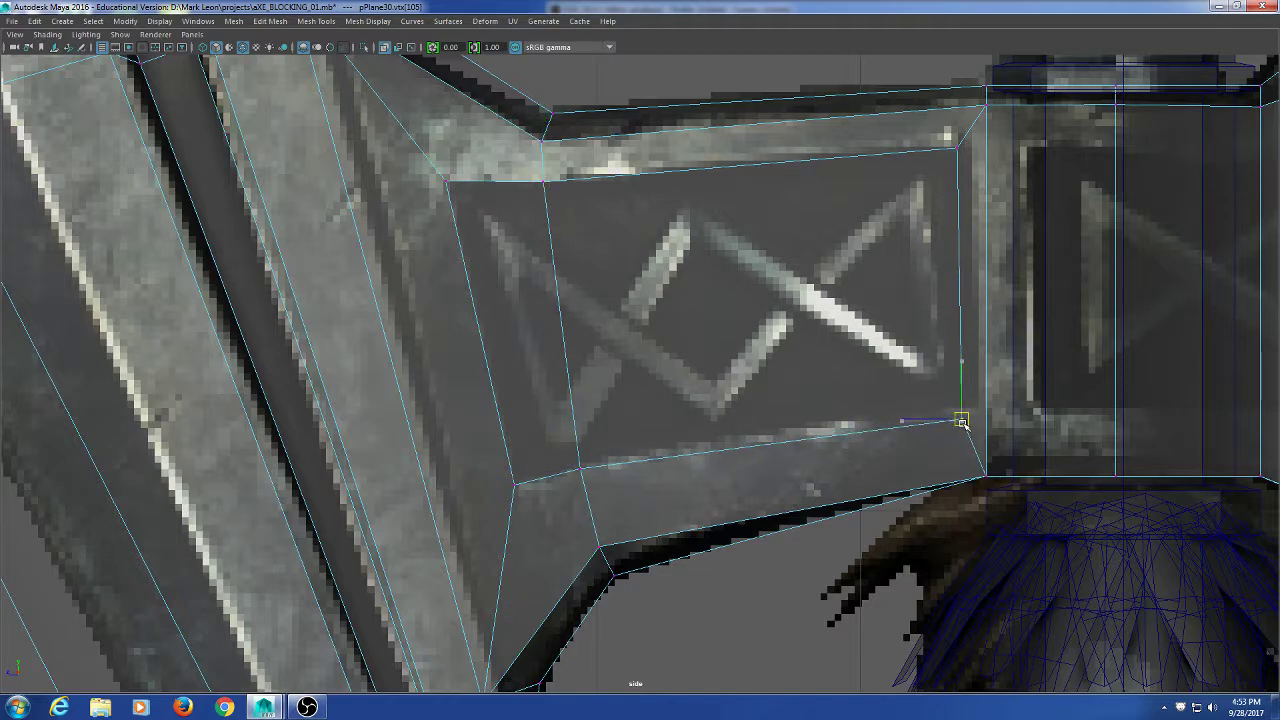
Nudge the inset's upper handle-side corner and its lower middle vertex to straighten the panel border.
click(956, 148)
drag(958, 149, 962, 151)
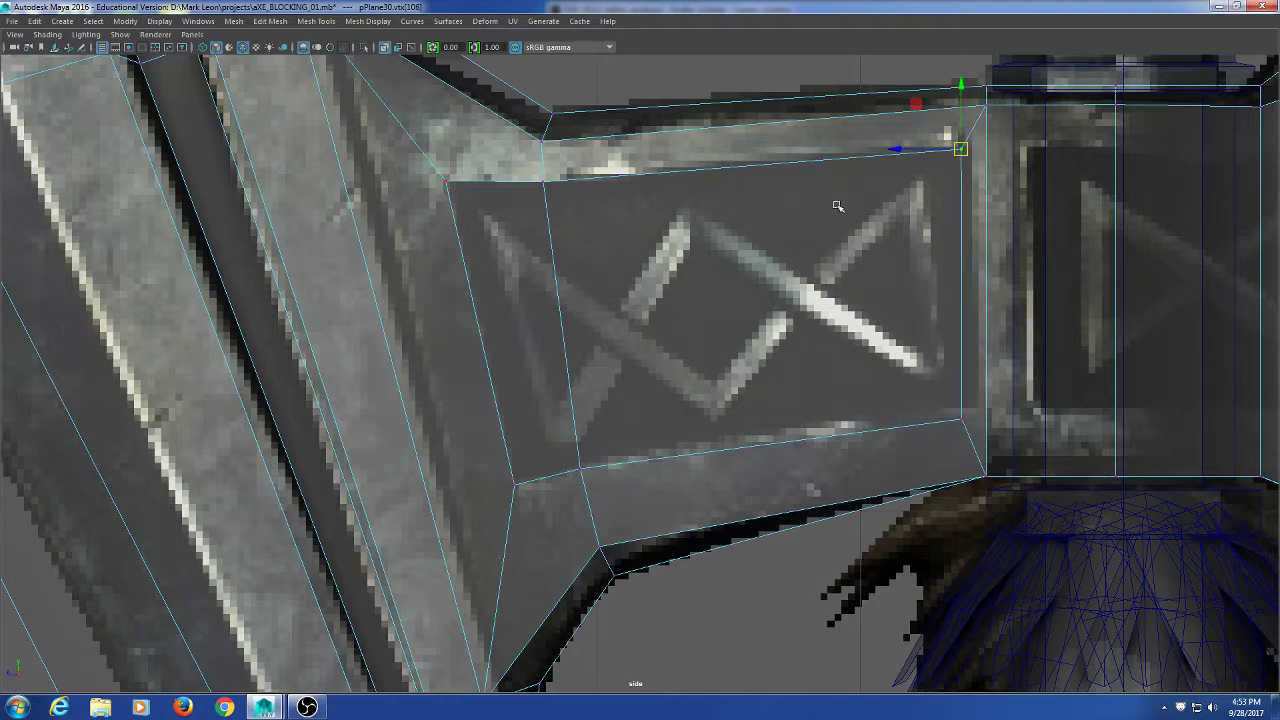
click(582, 469)
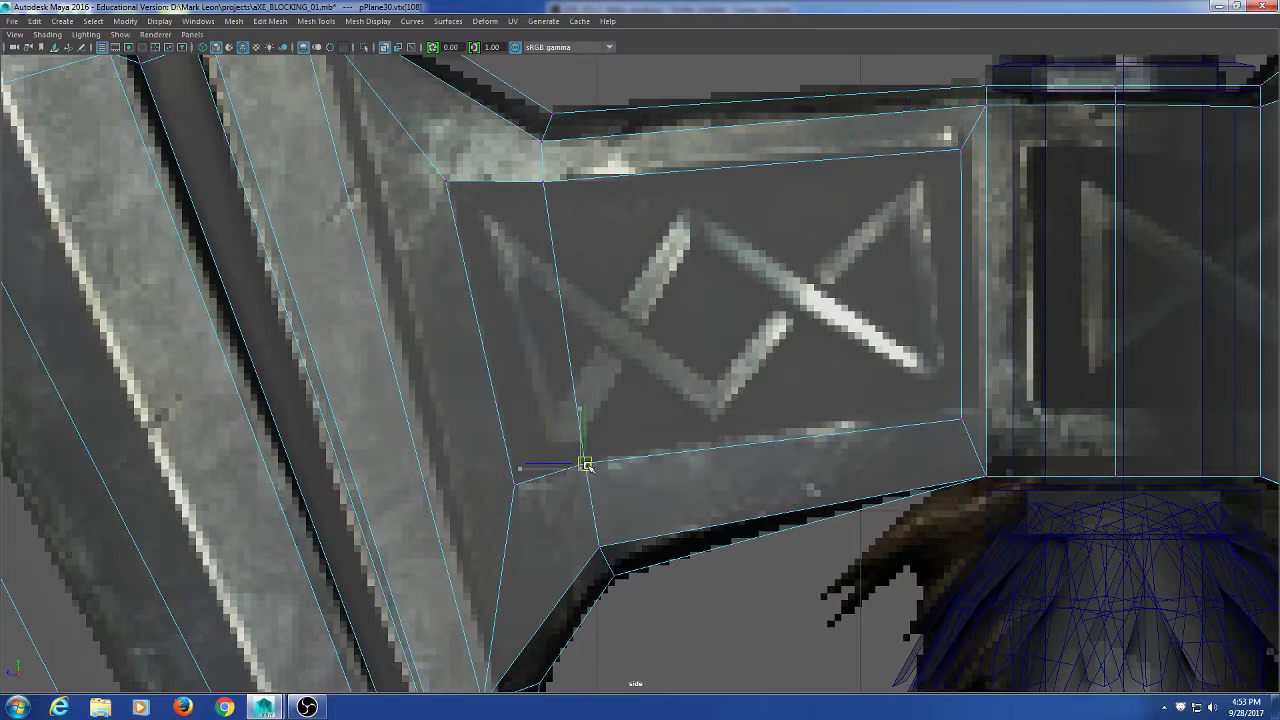
drag(587, 466, 586, 463)
Extrude the two inset panel faces inward in the perspective view with a local Z translation of -0.227.
alt+right_drag(822, 540, 807, 462)
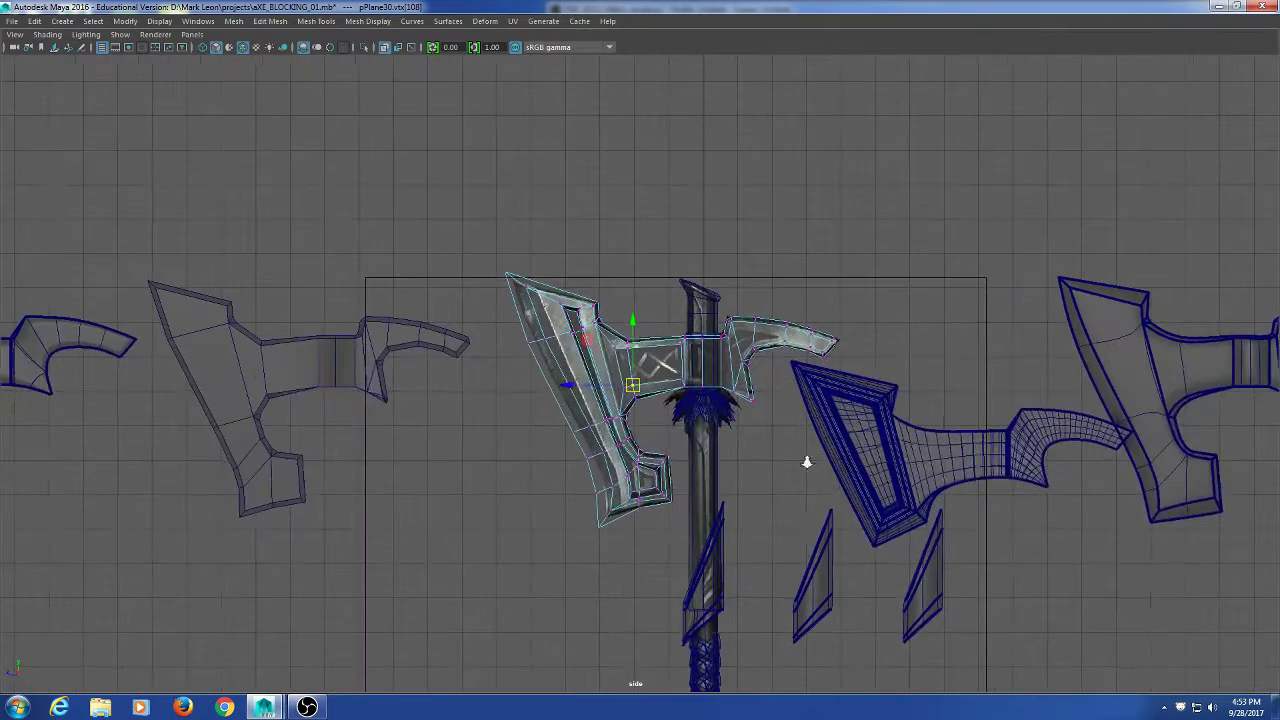
scroll(808, 470, up, 1)
key(space)
key(space)
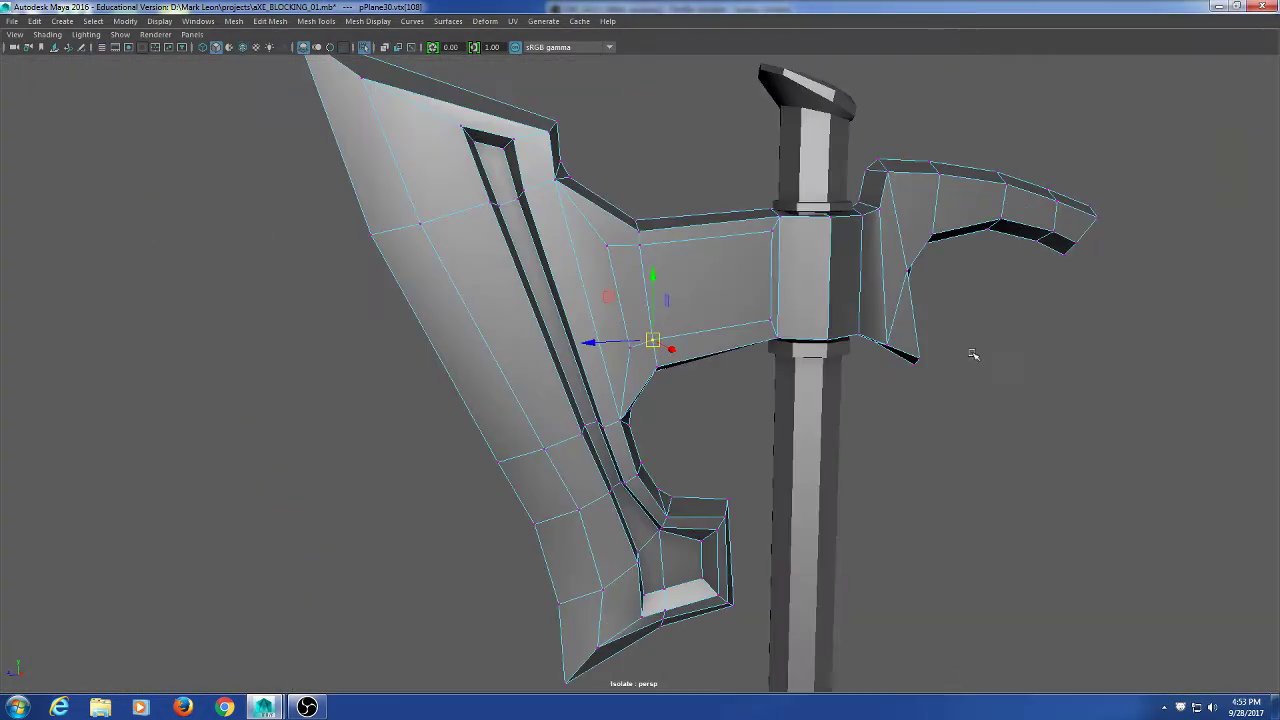
right_drag(679, 126, 671, 160)
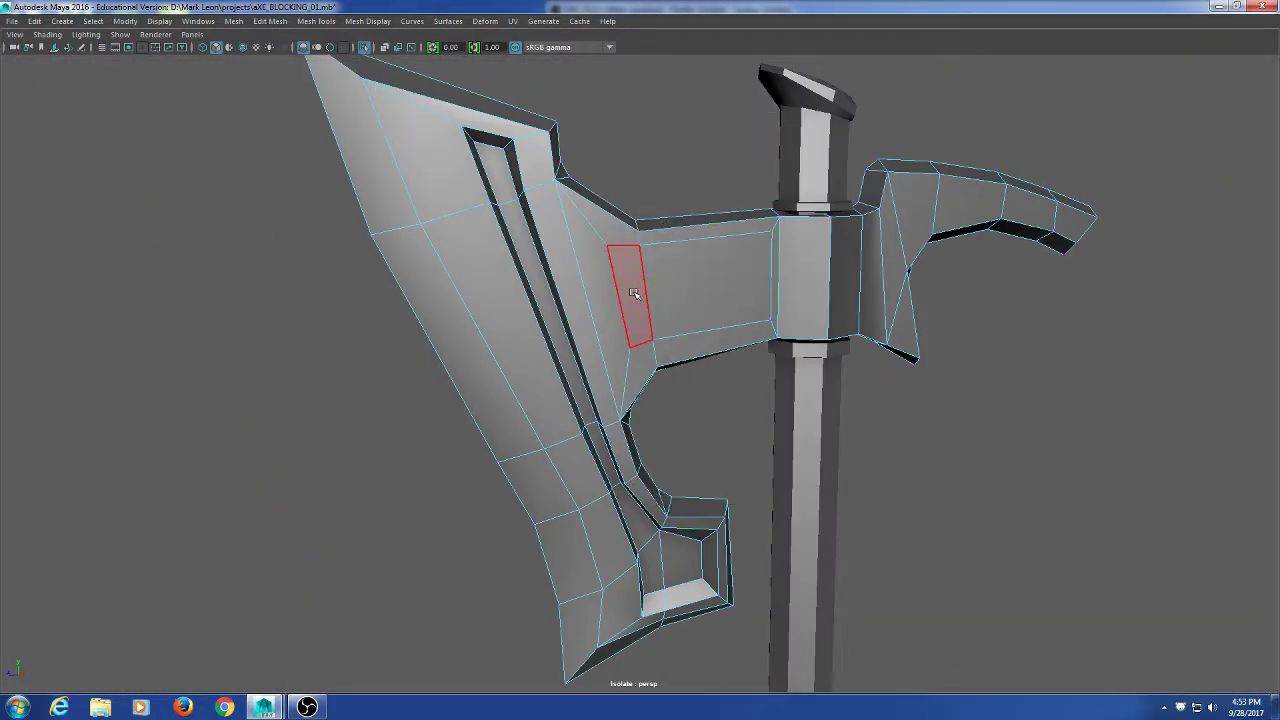
click(632, 293)
shift+click(701, 300)
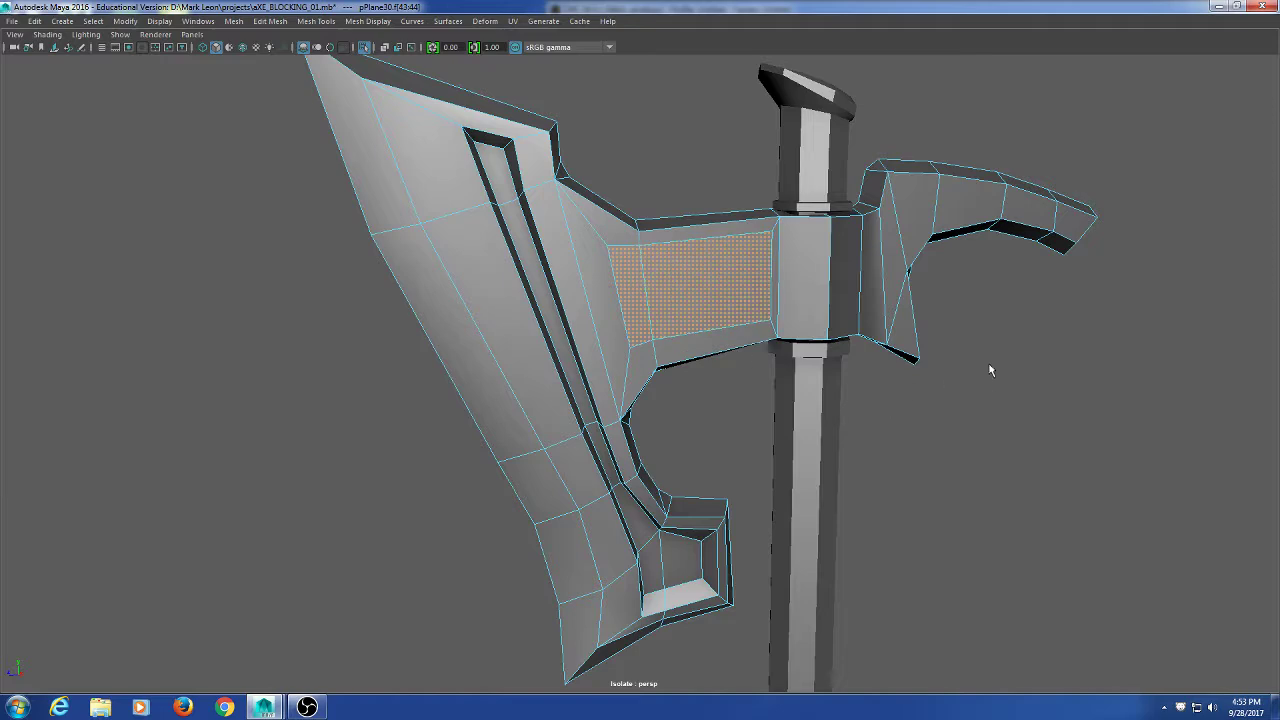
shift+right_click(989, 364)
click(987, 394)
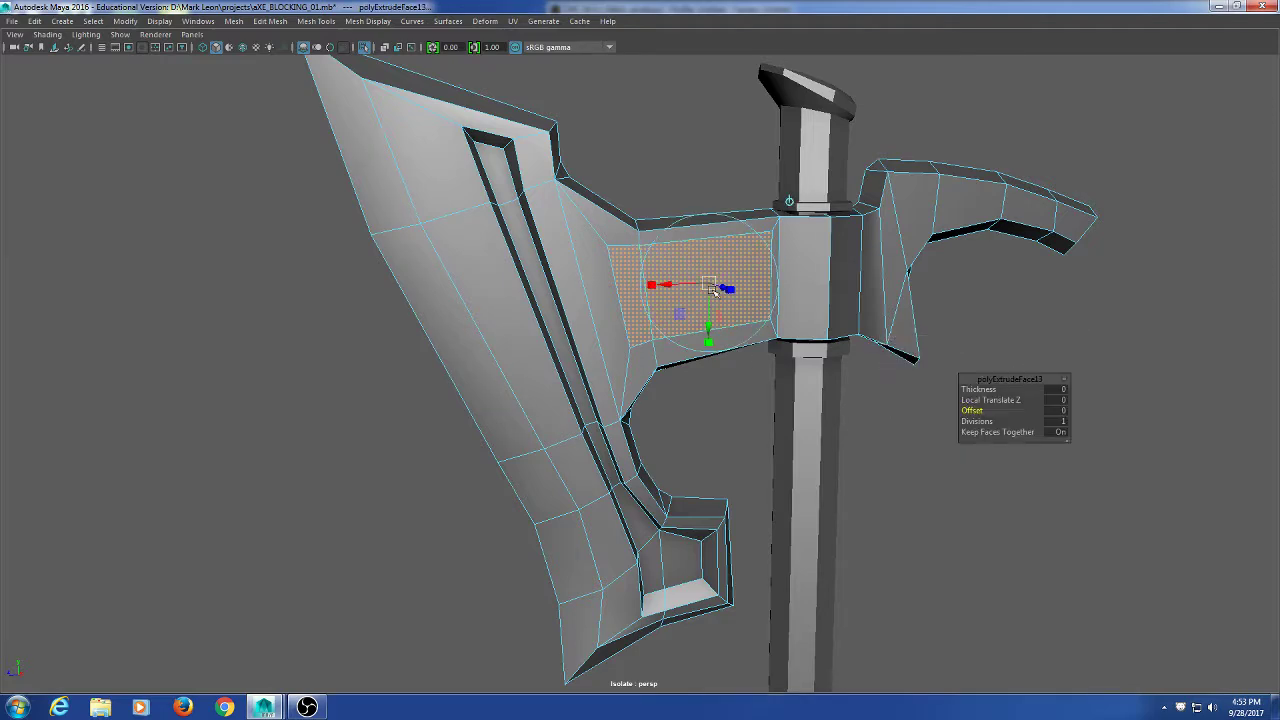
drag(720, 288, 714, 283)
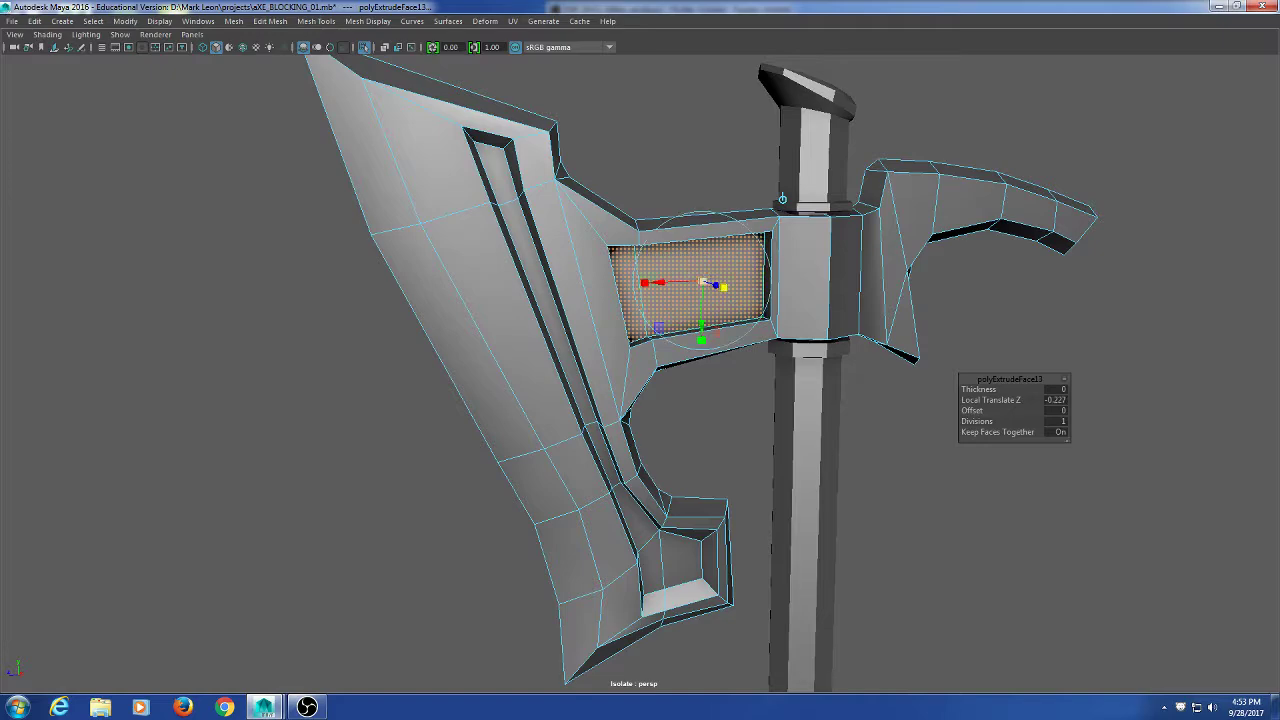
Enlarge the extrude manipulator and make a slight scale adjustment to the recessed panel faces.
alt+right_drag(682, 362, 883, 354)
alt+middle_drag(883, 354, 764, 481)
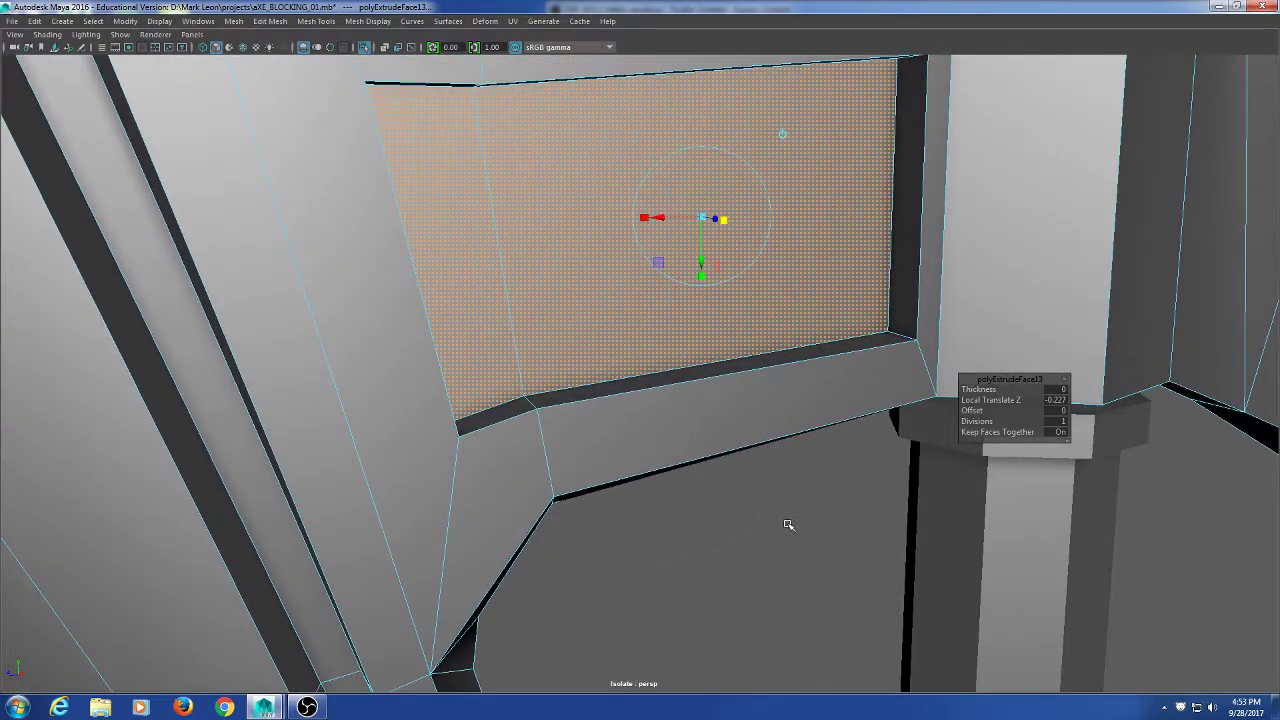
key(equal)
key(equal)
key(equal)
key(equal)
key(equal)
key(equal)
key(minus)
key(minus)
key(minus)
key(minus)
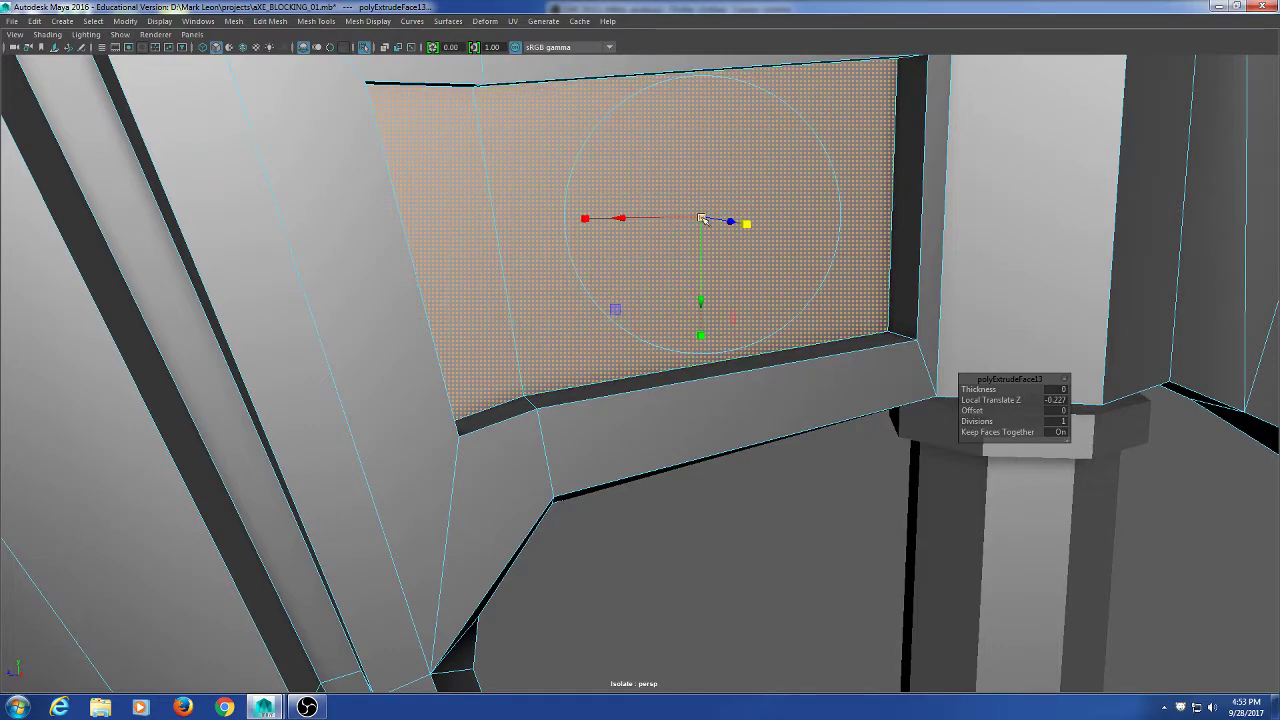
drag(702, 217, 701, 218)
Return to object mode and examine the recessed middle panel from several angles.
scroll(723, 291, down, 5)
alt+drag(738, 363, 668, 406)
scroll(708, 431, down, 6)
key(q)
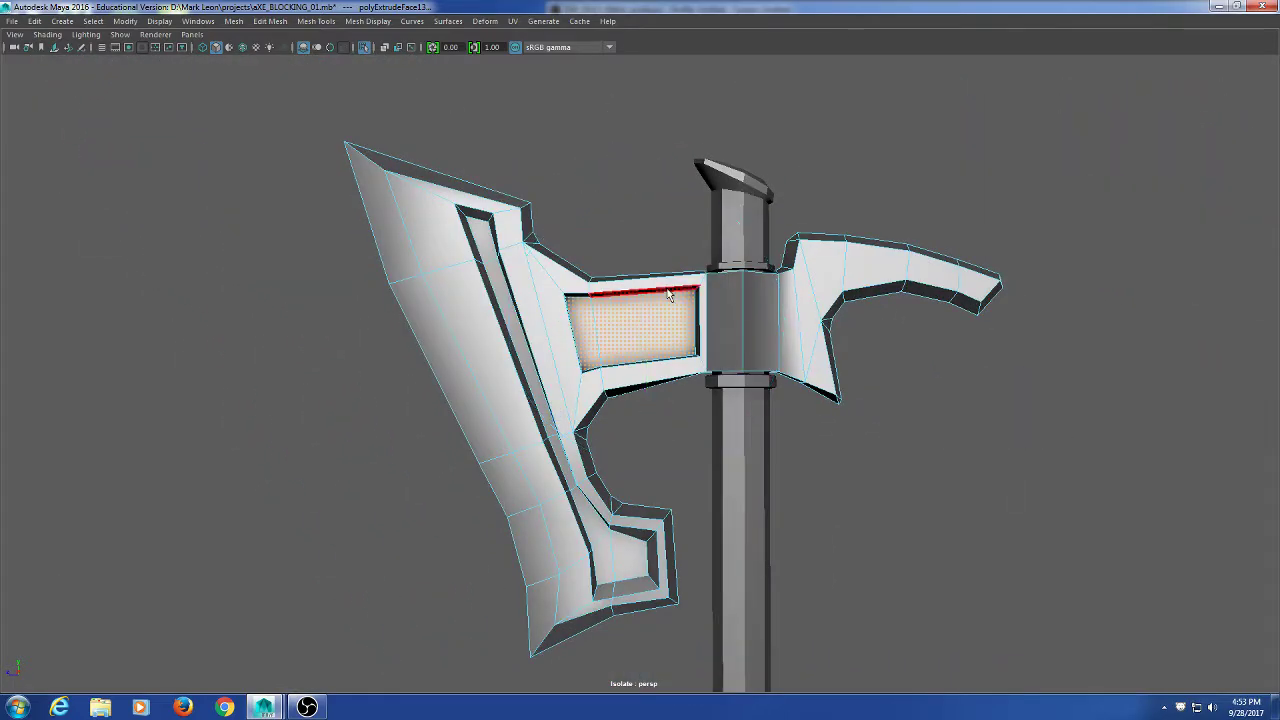
right_drag(669, 294, 737, 262)
alt+drag(936, 545, 808, 520)
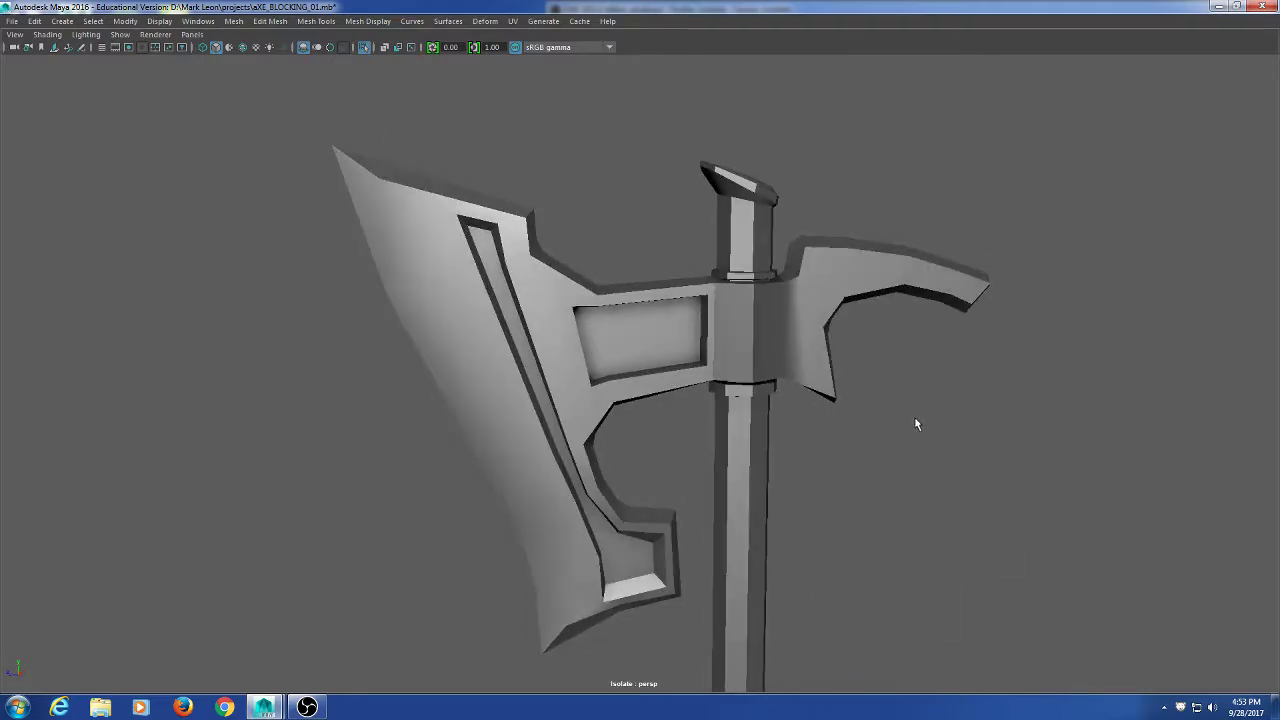
alt+drag(915, 424, 709, 386)
scroll(726, 414, up, 5)
alt+drag(743, 441, 712, 430)
Select the two recessed panel faces and move them slightly outward along X to make the recess shallower.
click(647, 319)
alt+drag(753, 479, 732, 452)
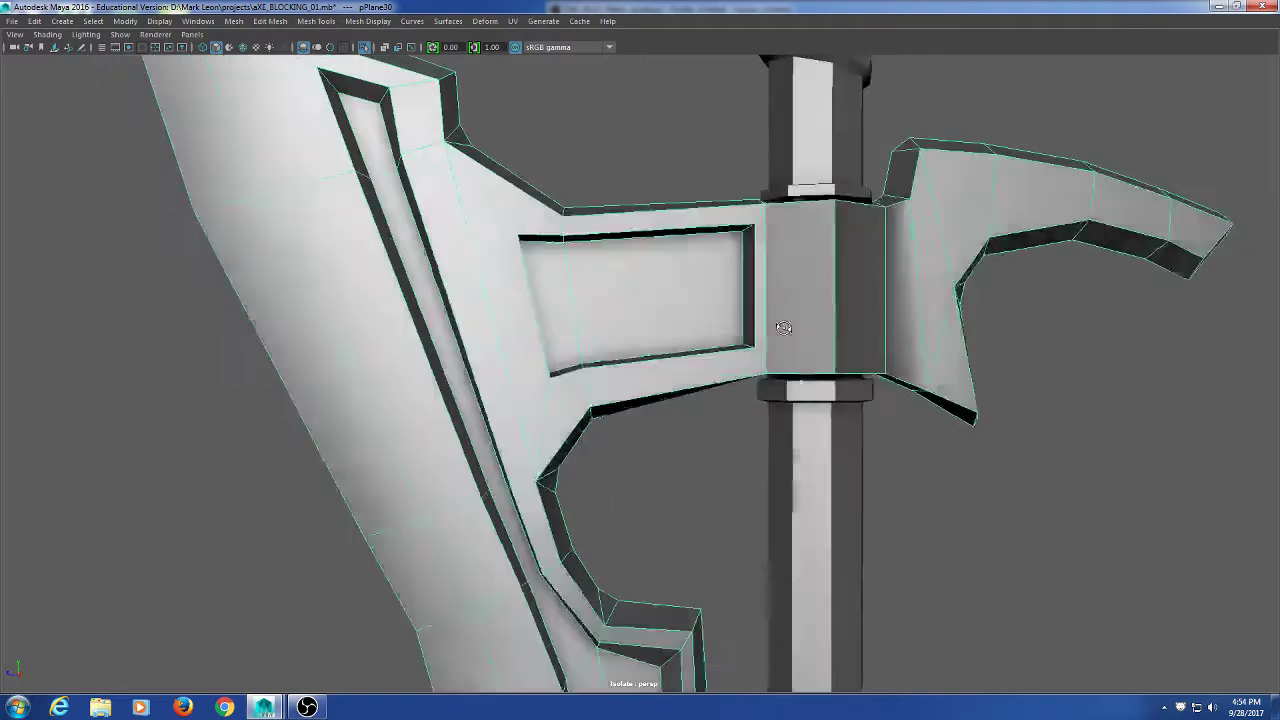
alt+drag(783, 327, 675, 331)
right_click(641, 316)
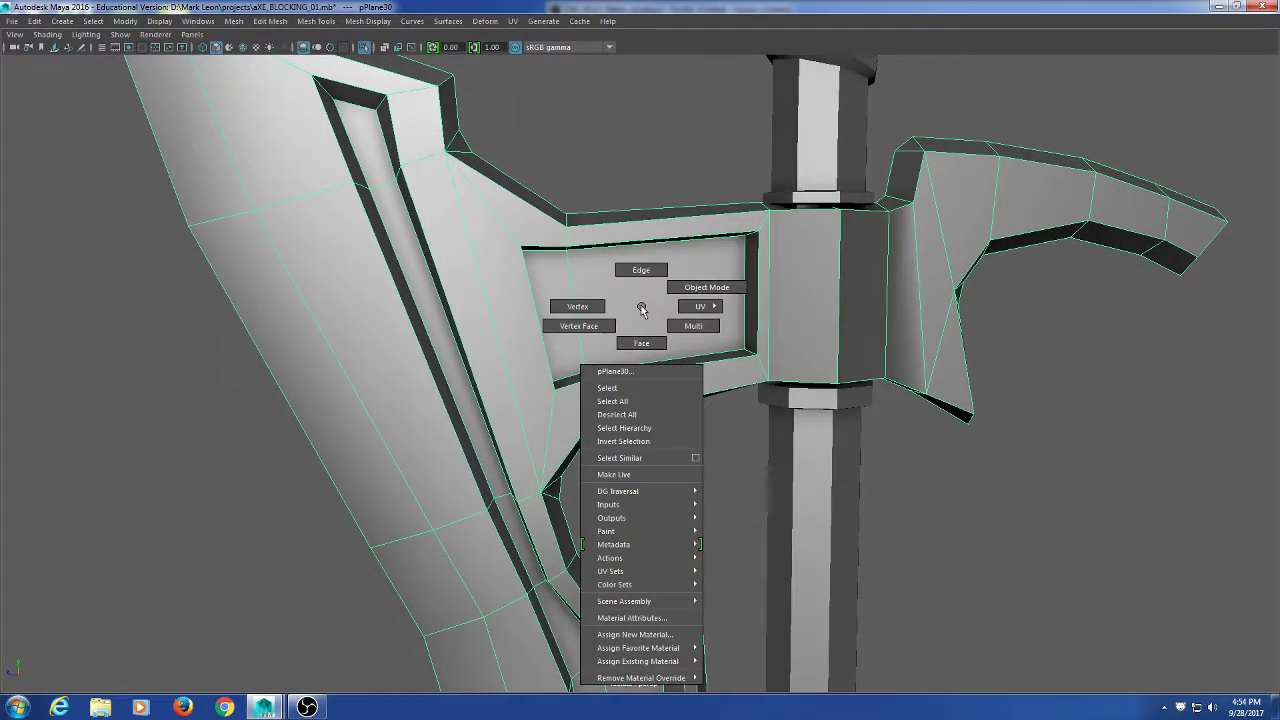
right_drag(641, 306, 640, 340)
click(639, 337)
shift+click(570, 337)
alt+drag(651, 411, 644, 413)
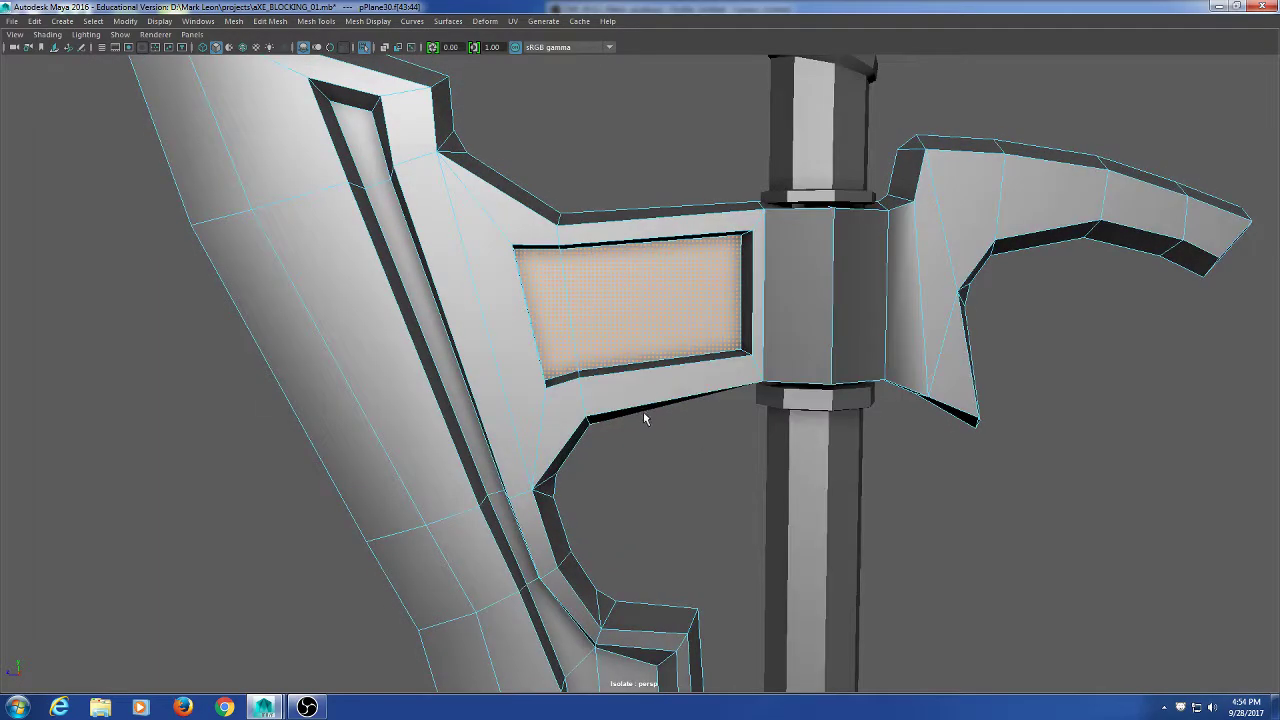
key(w)
alt+drag(570, 421, 660, 430)
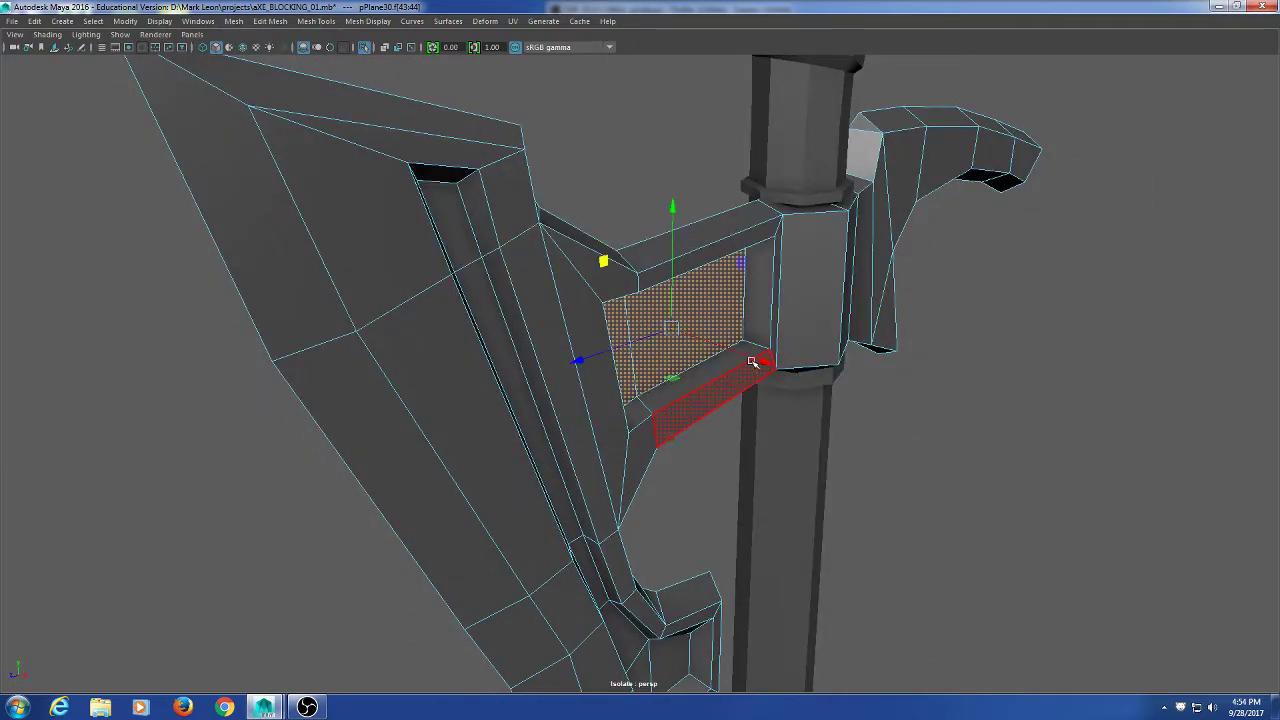
drag(757, 366, 764, 370)
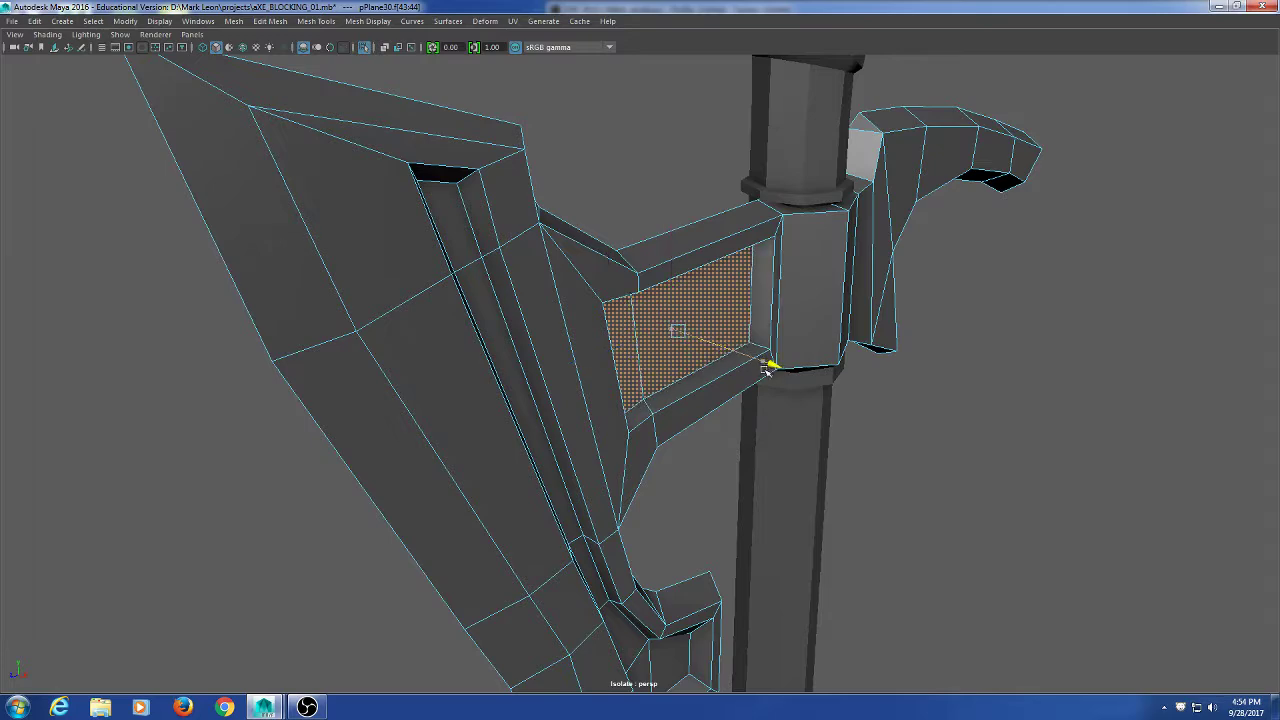
key(w)
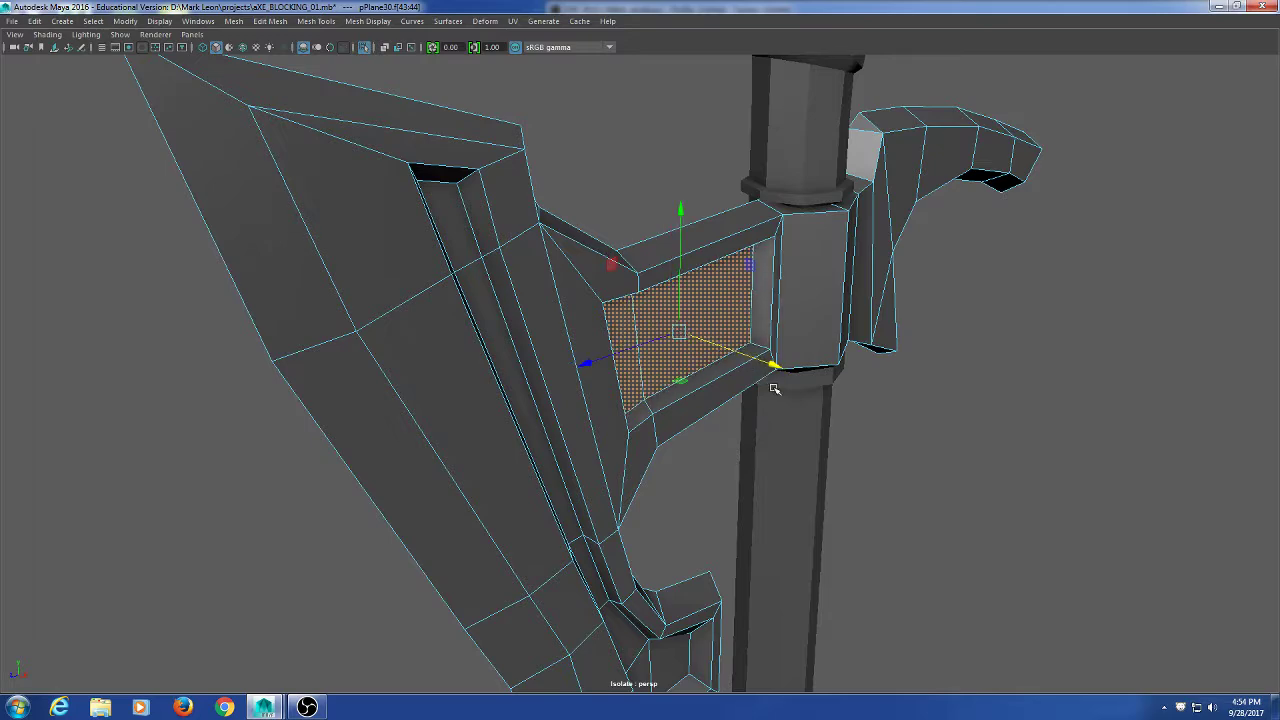
Leave face editing and inspect the depth of the middle panel's recess from different angles.
alt+drag(1025, 492, 950, 462)
key(q)
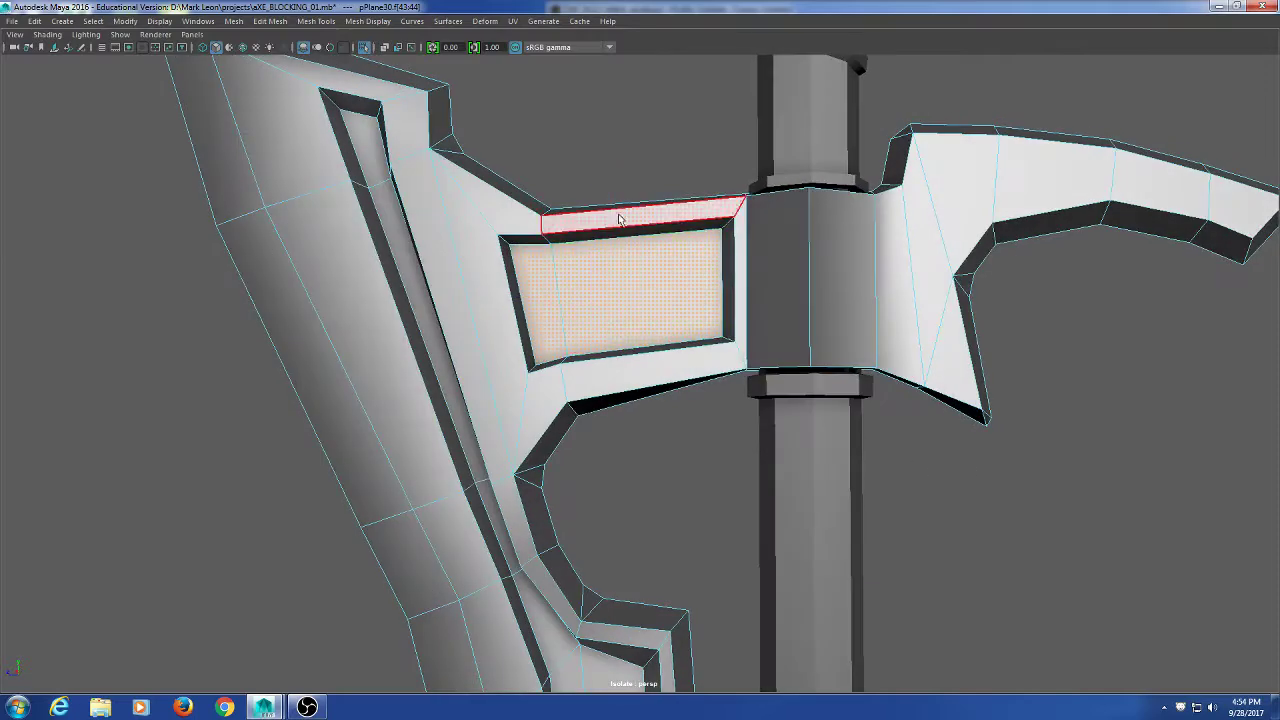
right_drag(615, 213, 676, 191)
click(597, 192)
alt+right_drag(858, 492, 723, 420)
alt+drag(723, 420, 828, 391)
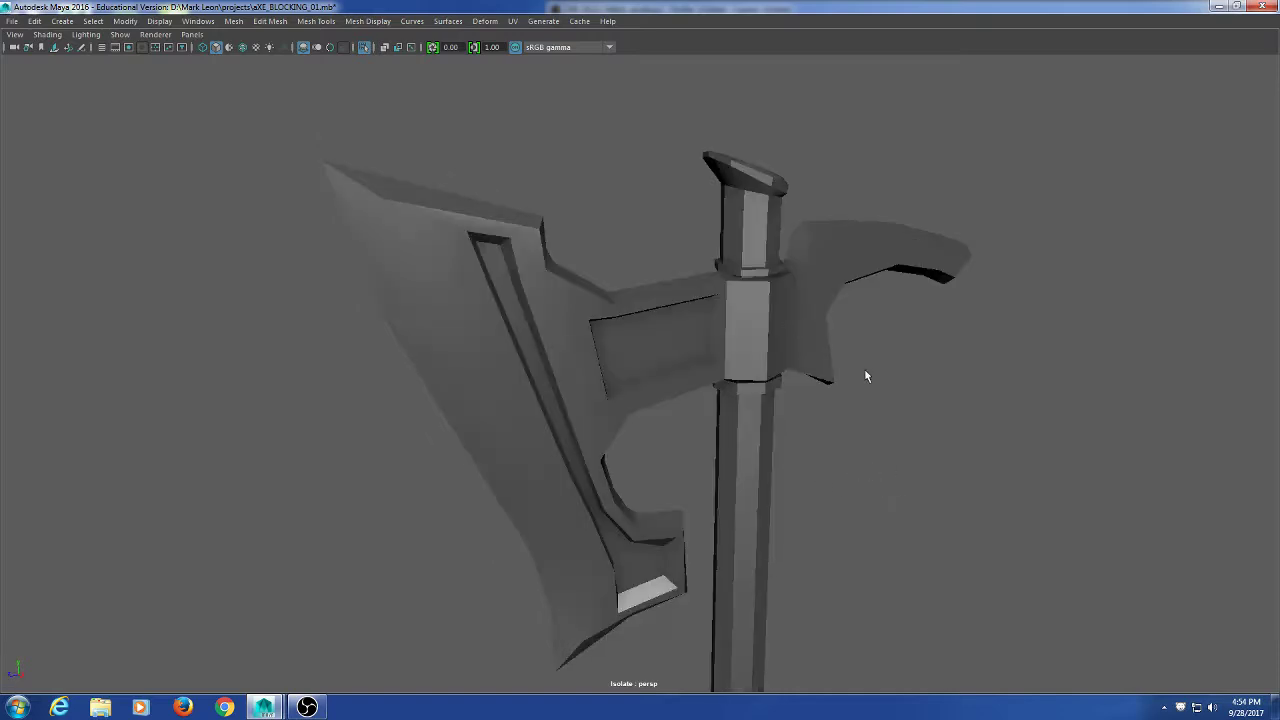
Move the vertices at the rear spike's lower tip up to the reference outline in the side view.
click(820, 376)
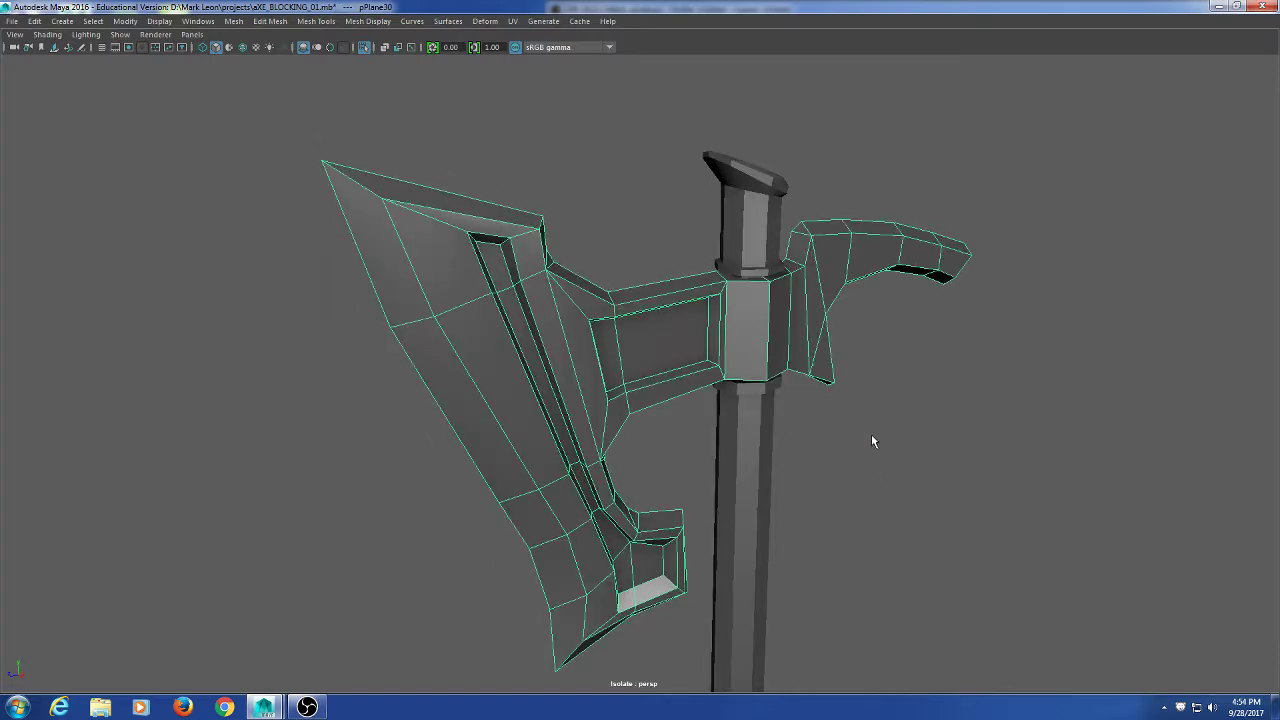
key(space)
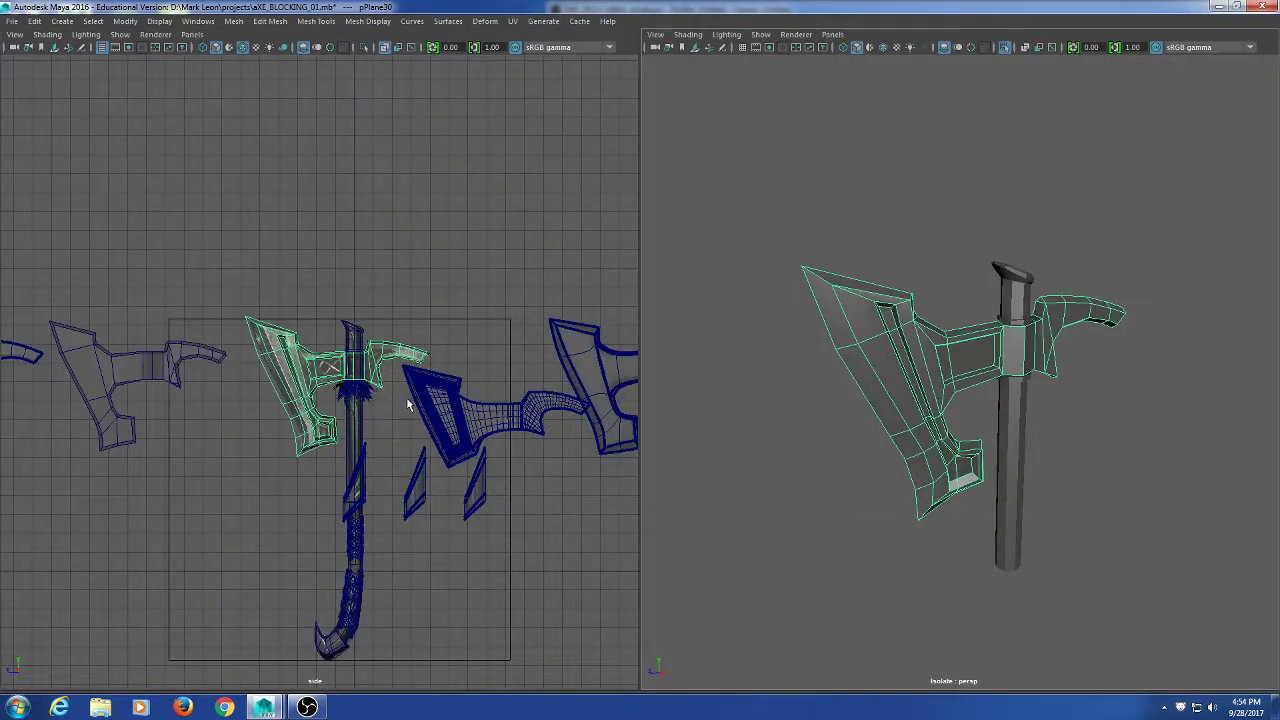
scroll(407, 404, up, 10)
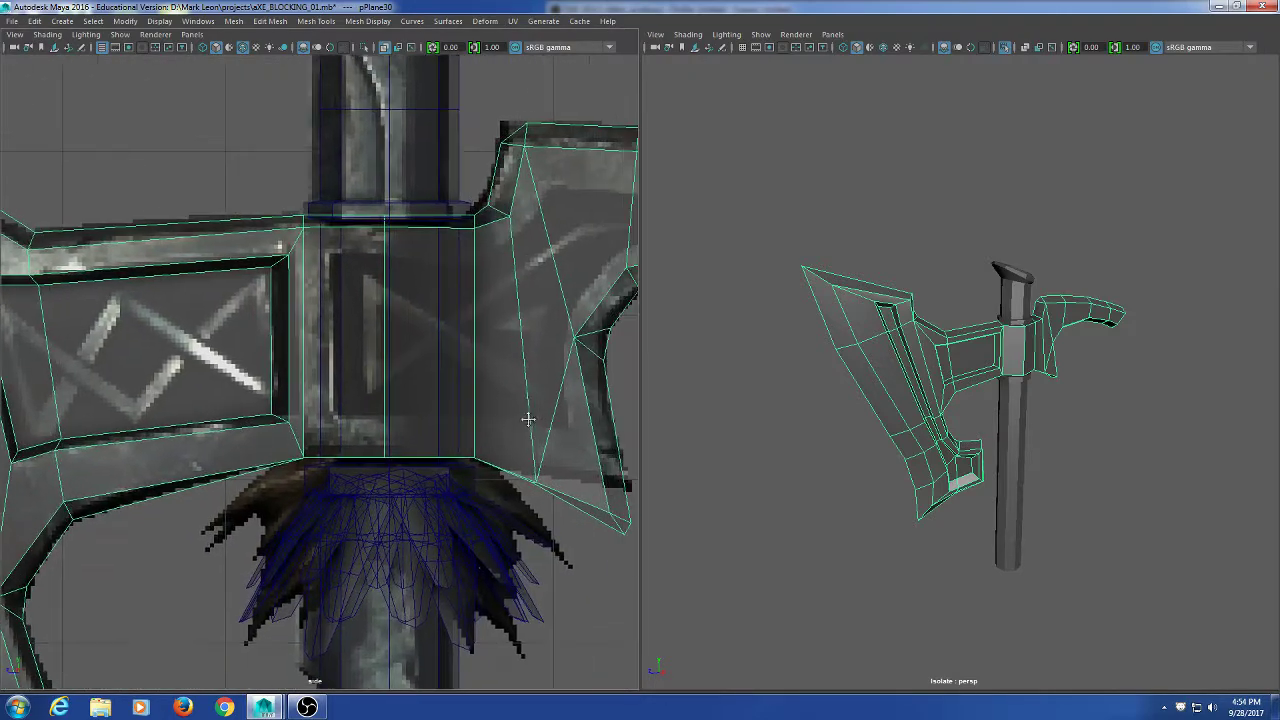
scroll(510, 426, up, 1)
mouse_move(528, 419)
alt+middle_down()
mouse_move(469, 428)
mouse_move(520, 425)
alt+middle_up()
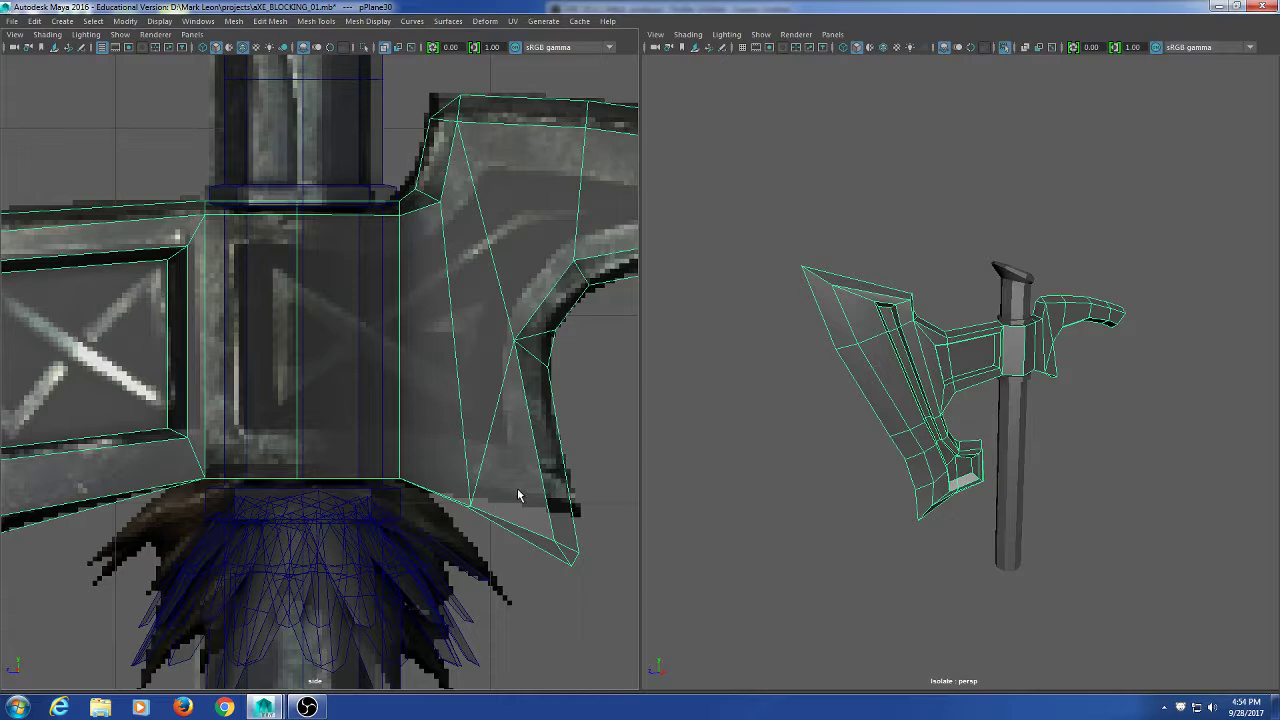
right_drag(507, 336, 446, 342)
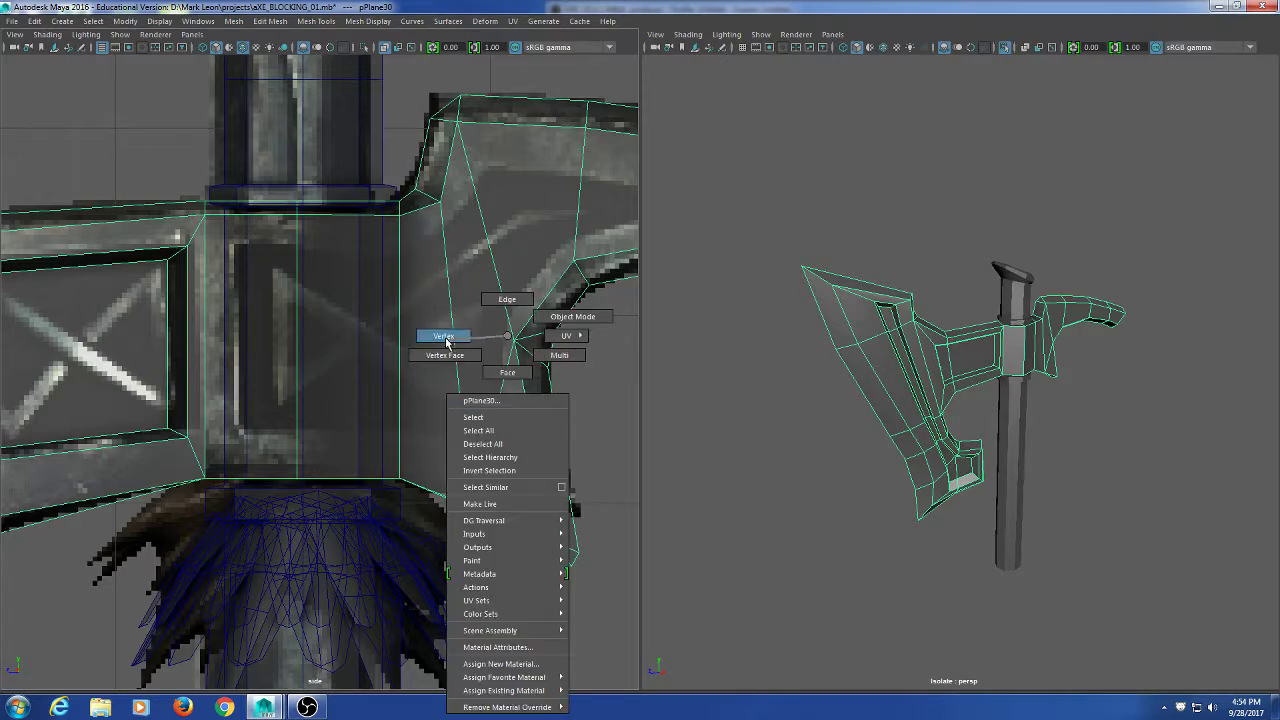
drag(486, 503, 609, 586)
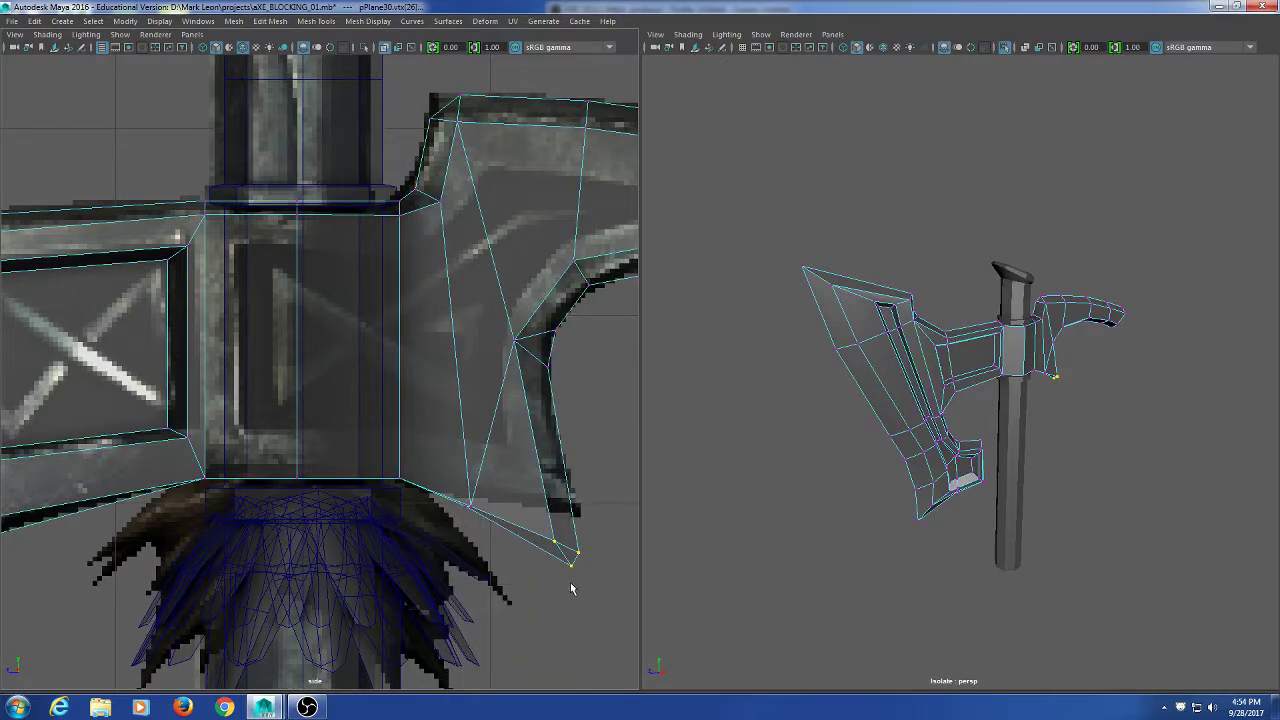
alt+middle_drag(571, 586, 515, 561)
key(w)
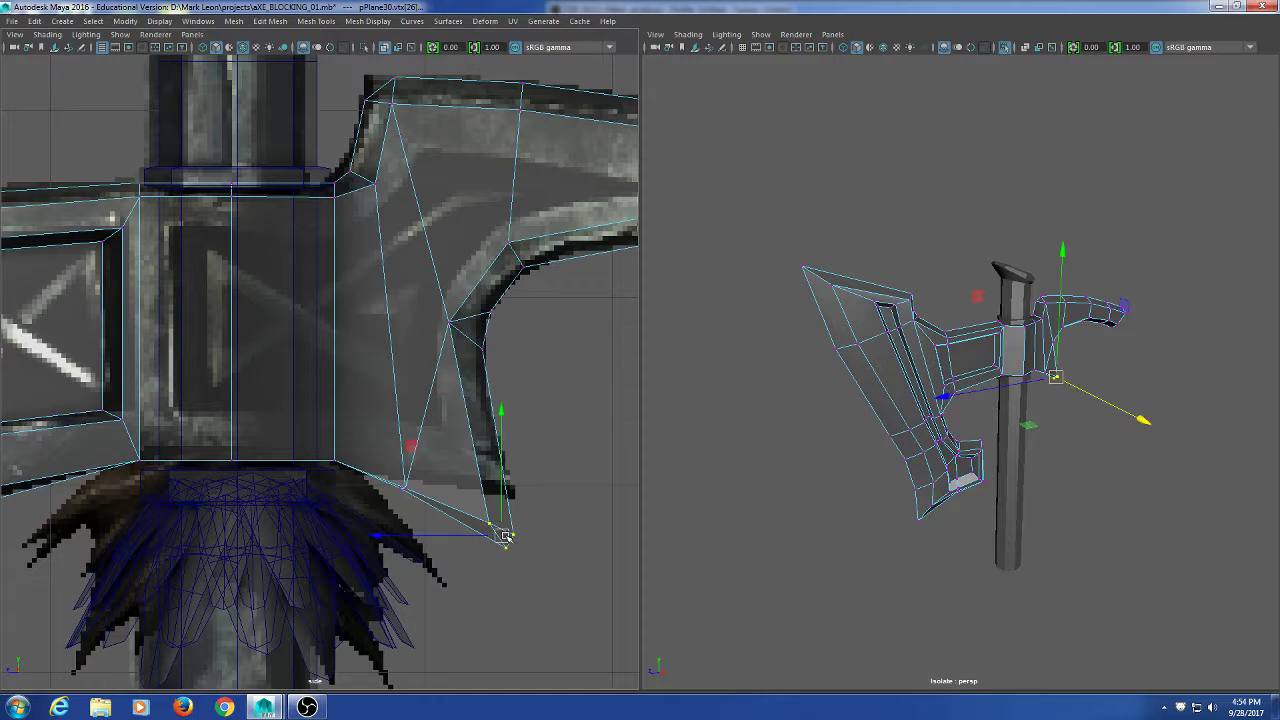
drag(507, 536, 507, 505)
Raise the lower-edge vertices between the collar and the rear spike's lower tip to follow the reference.
drag(415, 500, 406, 475)
click(410, 488)
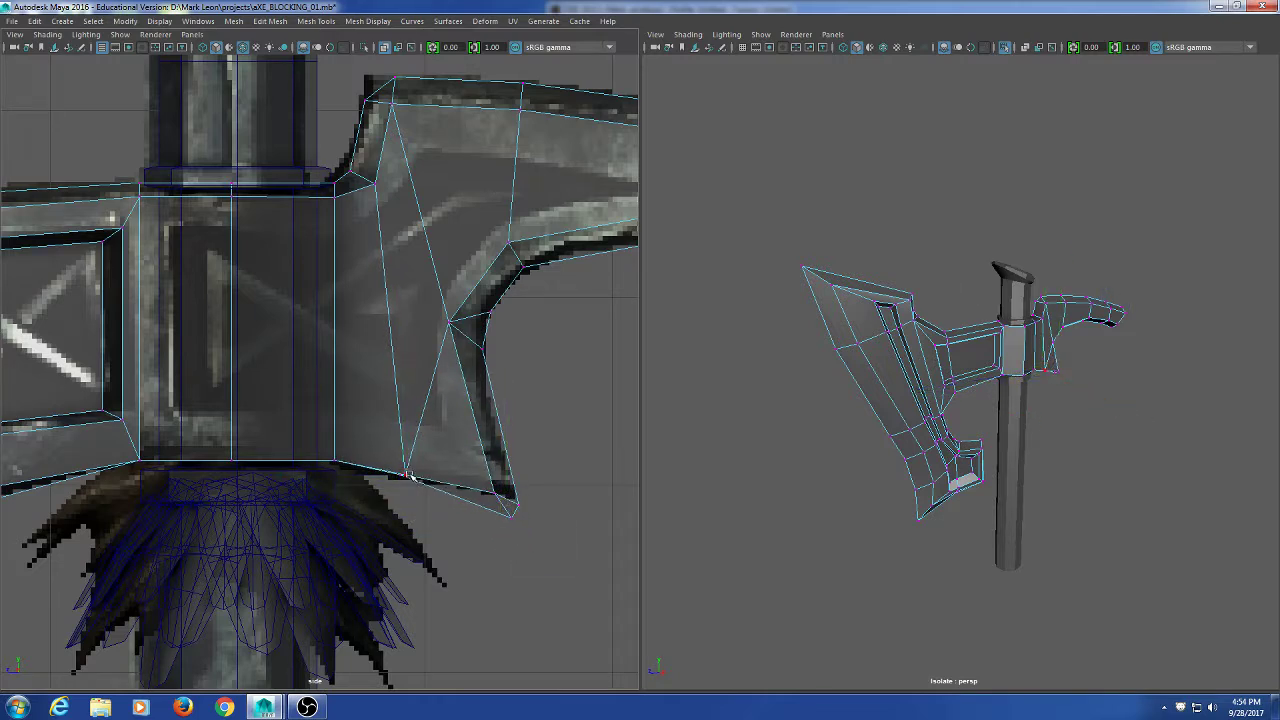
click(408, 474)
click(406, 470)
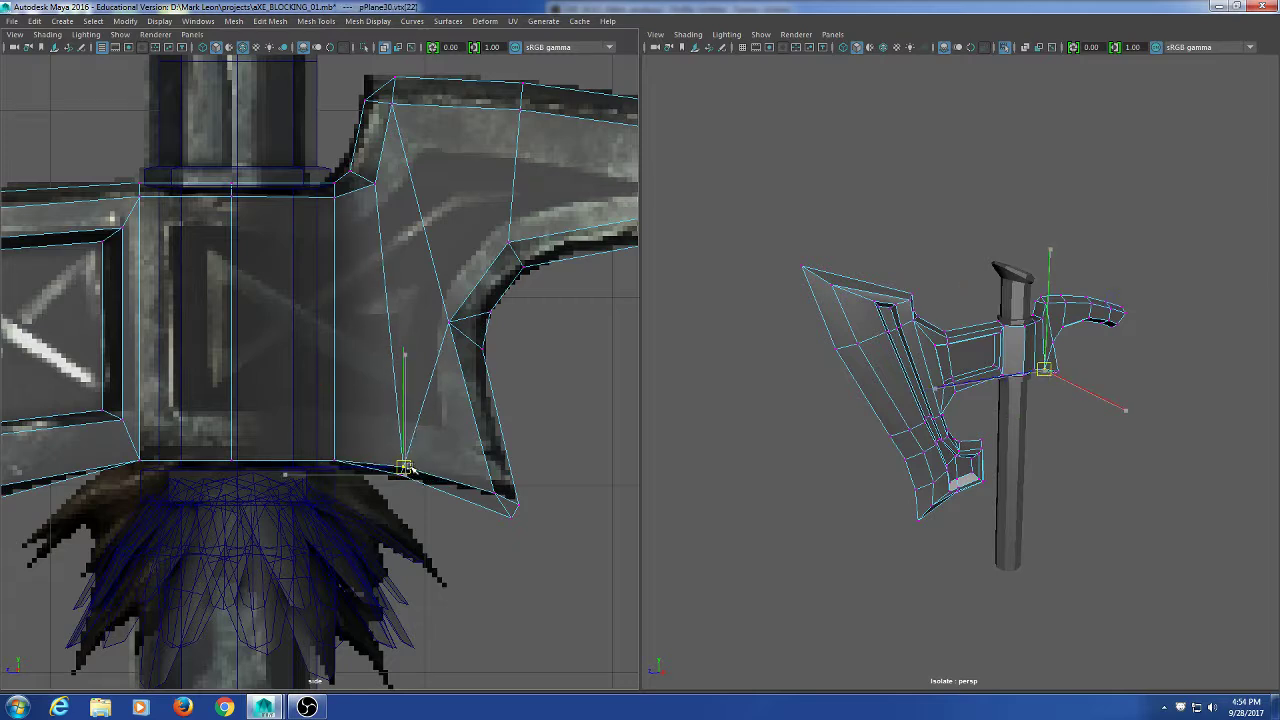
Shift the two inner vertices along the rear spike's concave curve closer to the border in the reference.
click(450, 325)
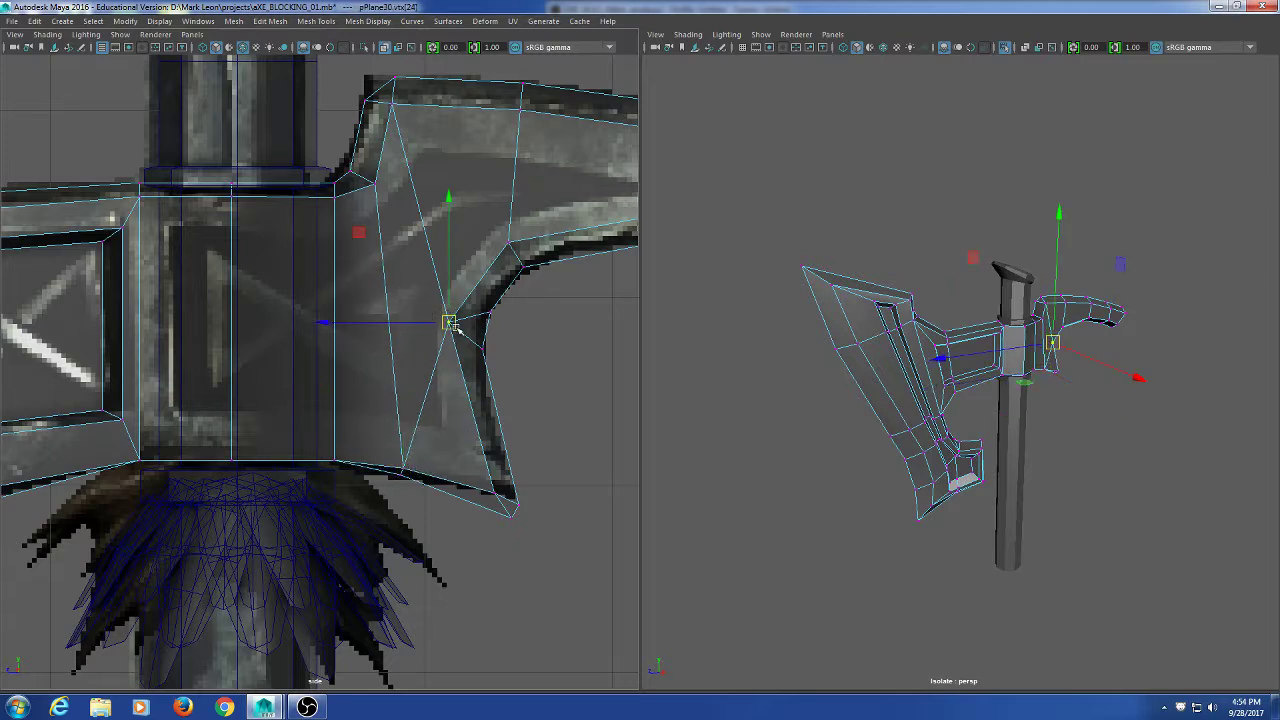
drag(453, 326, 466, 329)
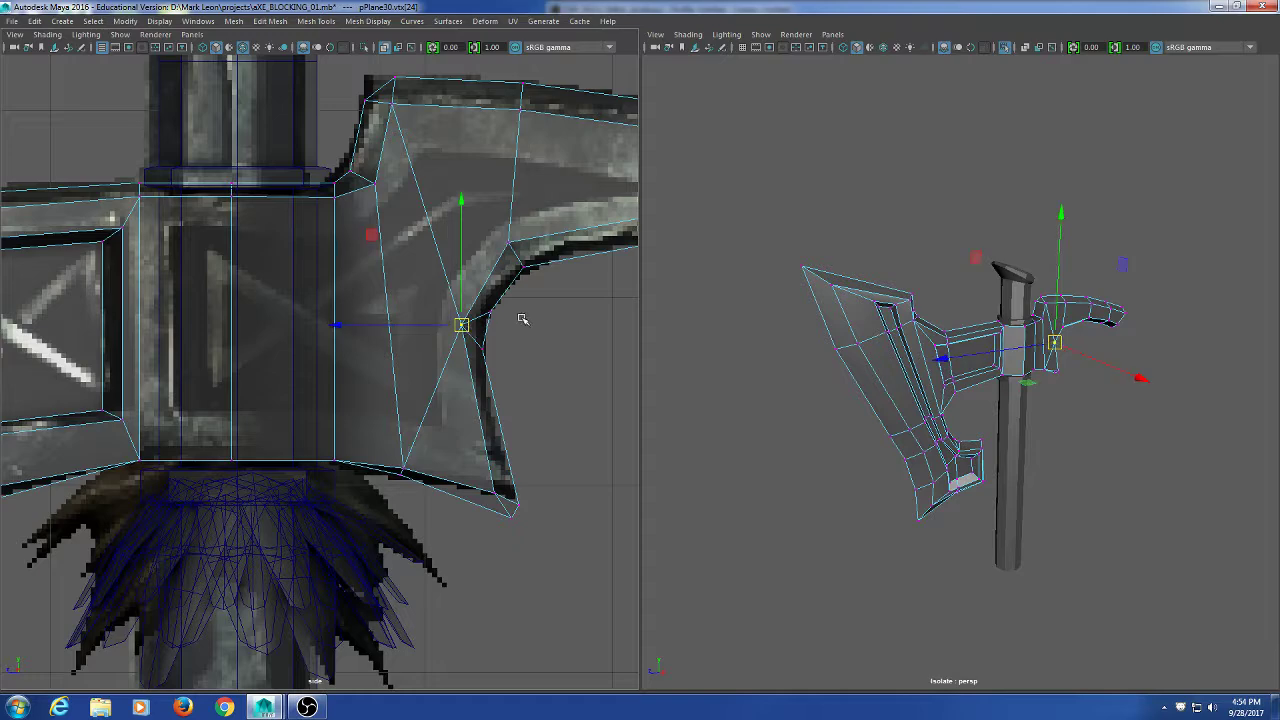
click(511, 241)
drag(511, 242, 514, 255)
Inset the side faces of the collar and the adjoining rear spike base together, using Extrude with an Offset of 0.2.
scroll(466, 240, down, 5)
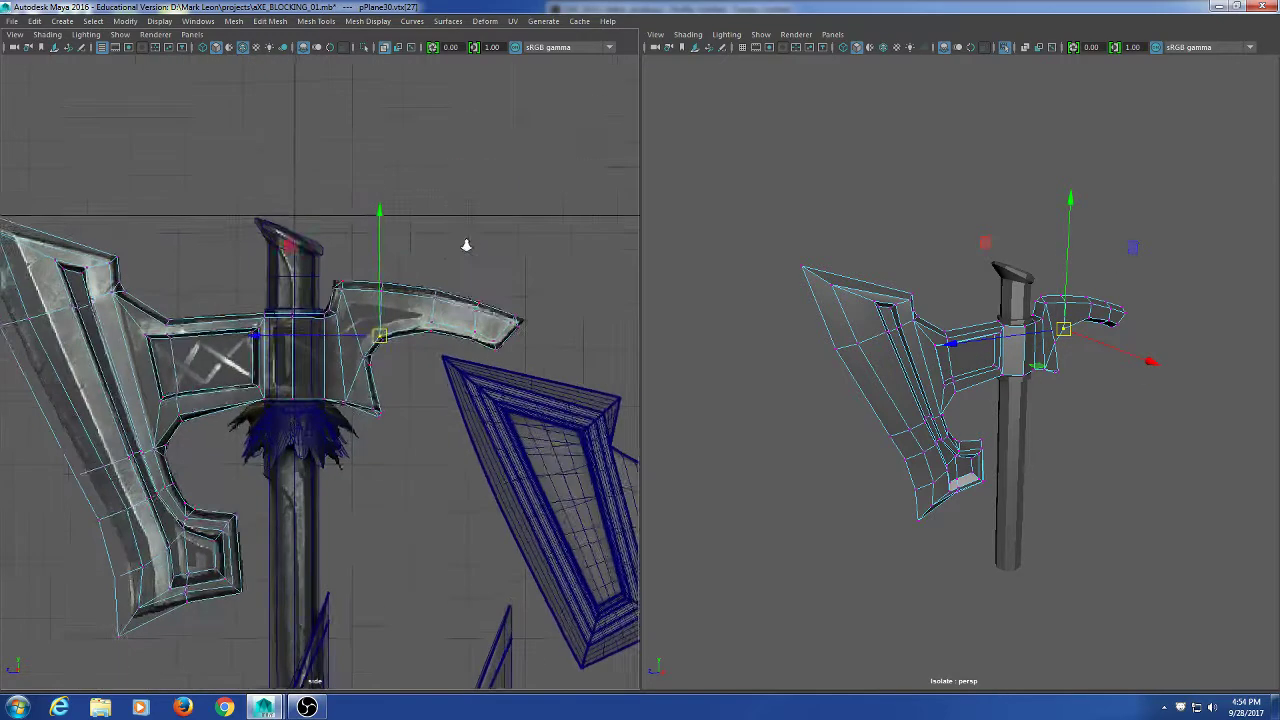
scroll(488, 389, up, 5)
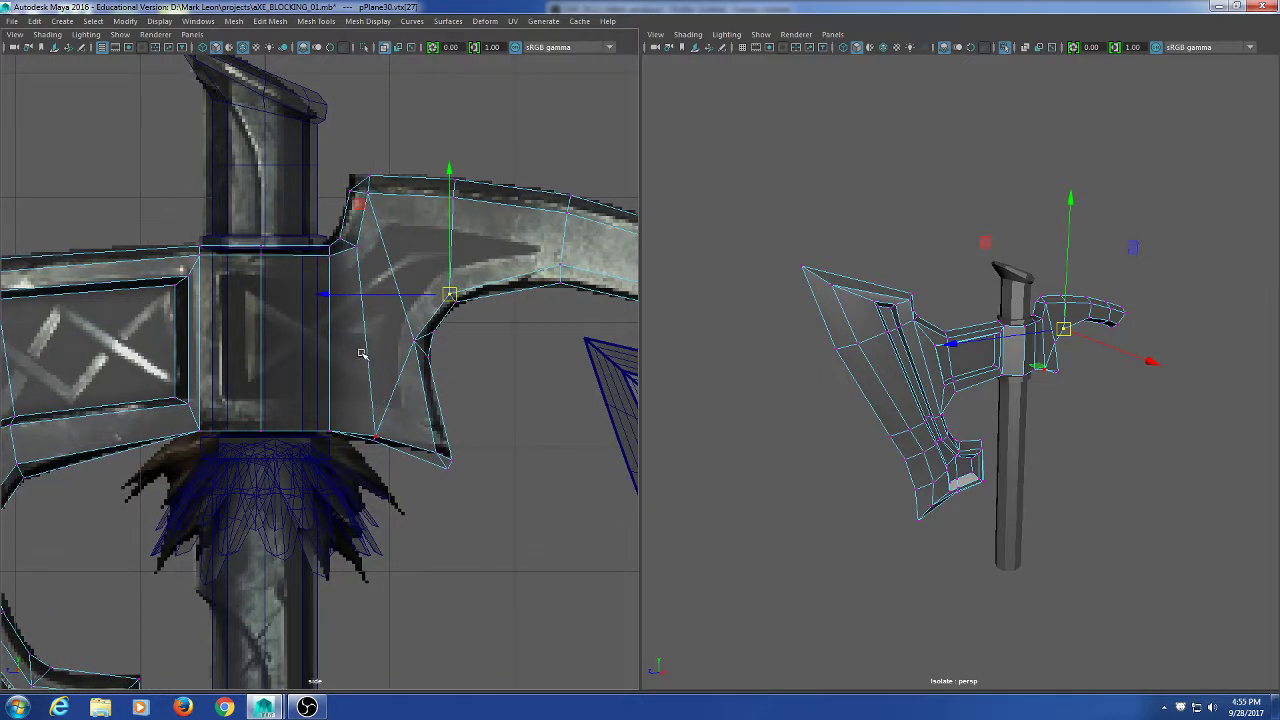
key(q)
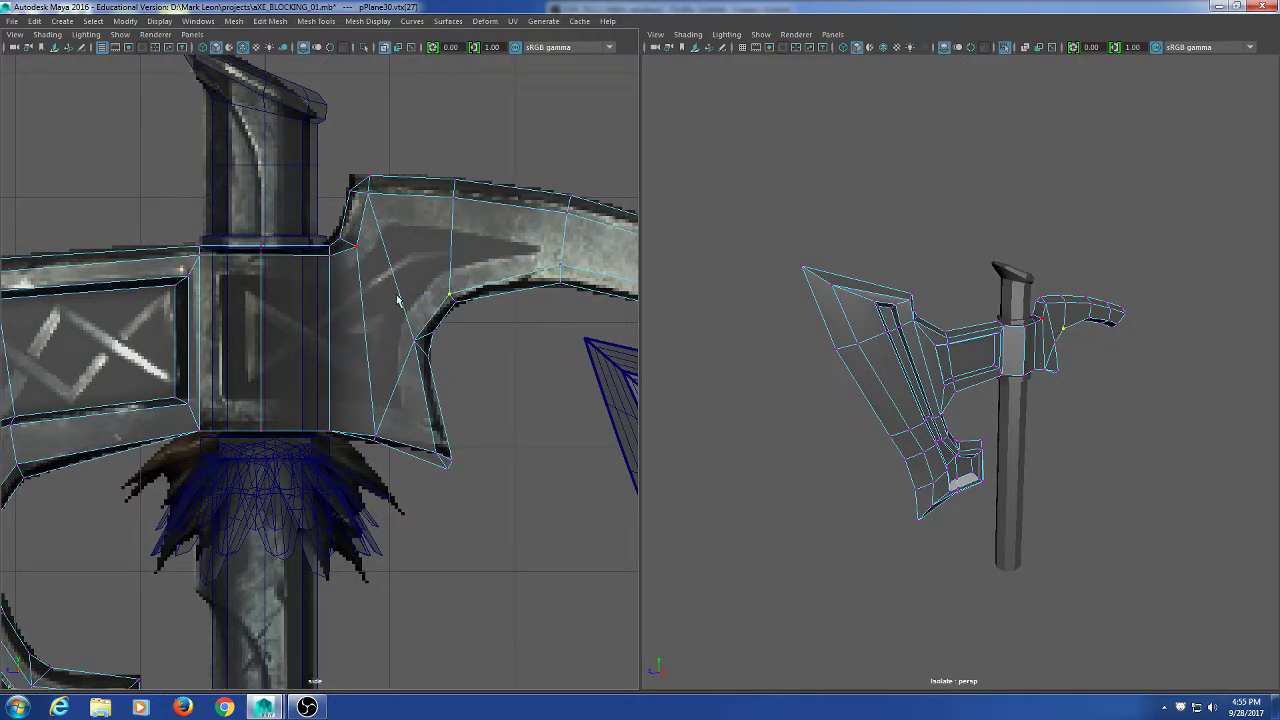
right_drag(397, 300, 448, 339)
click(242, 334)
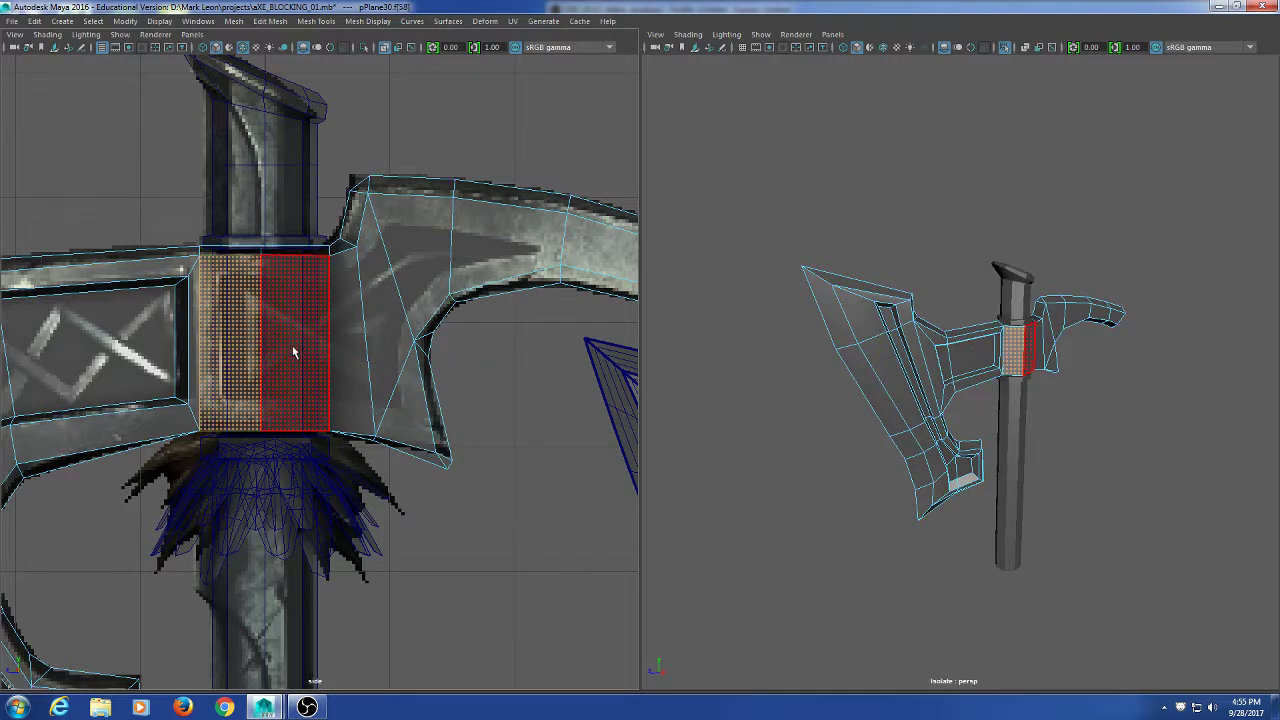
mouse_move(294, 350)
mouse_down()
mouse_move(337, 360)
mouse_move(374, 337)
mouse_move(406, 266)
mouse_move(473, 246)
mouse_move(415, 392)
mouse_move(489, 395)
mouse_up()
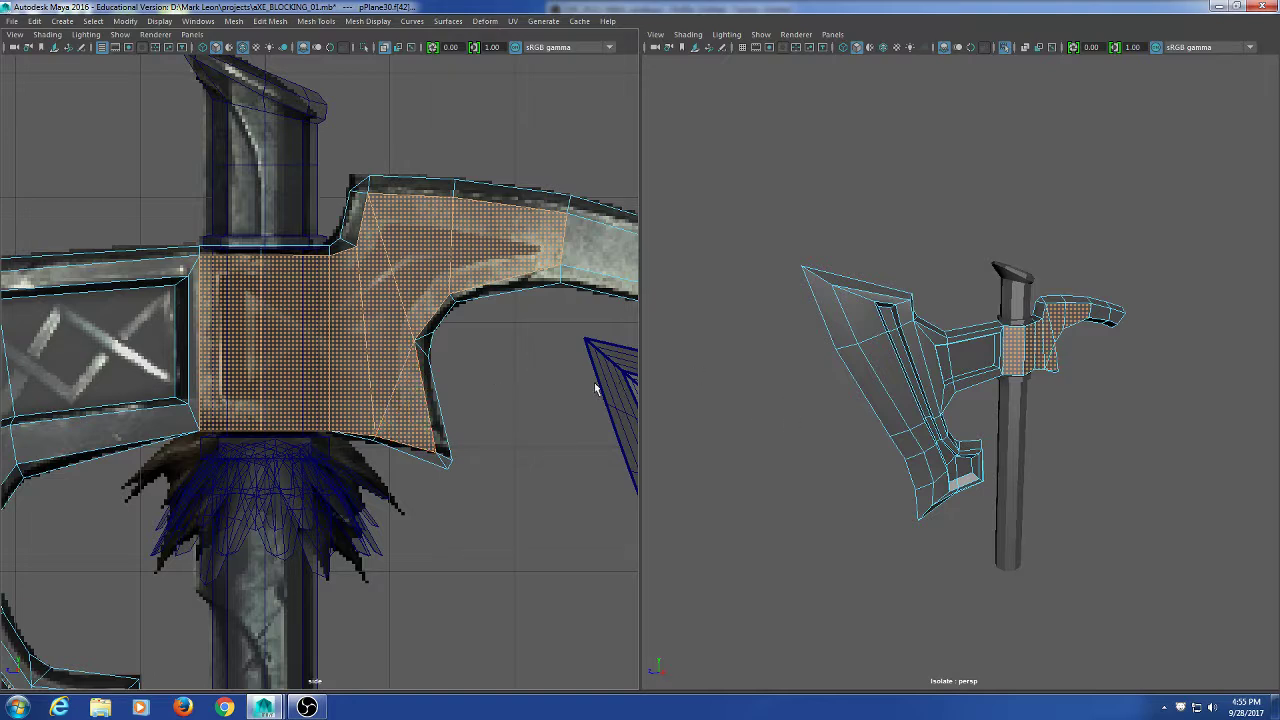
shift+right_click(737, 282)
click(735, 317)
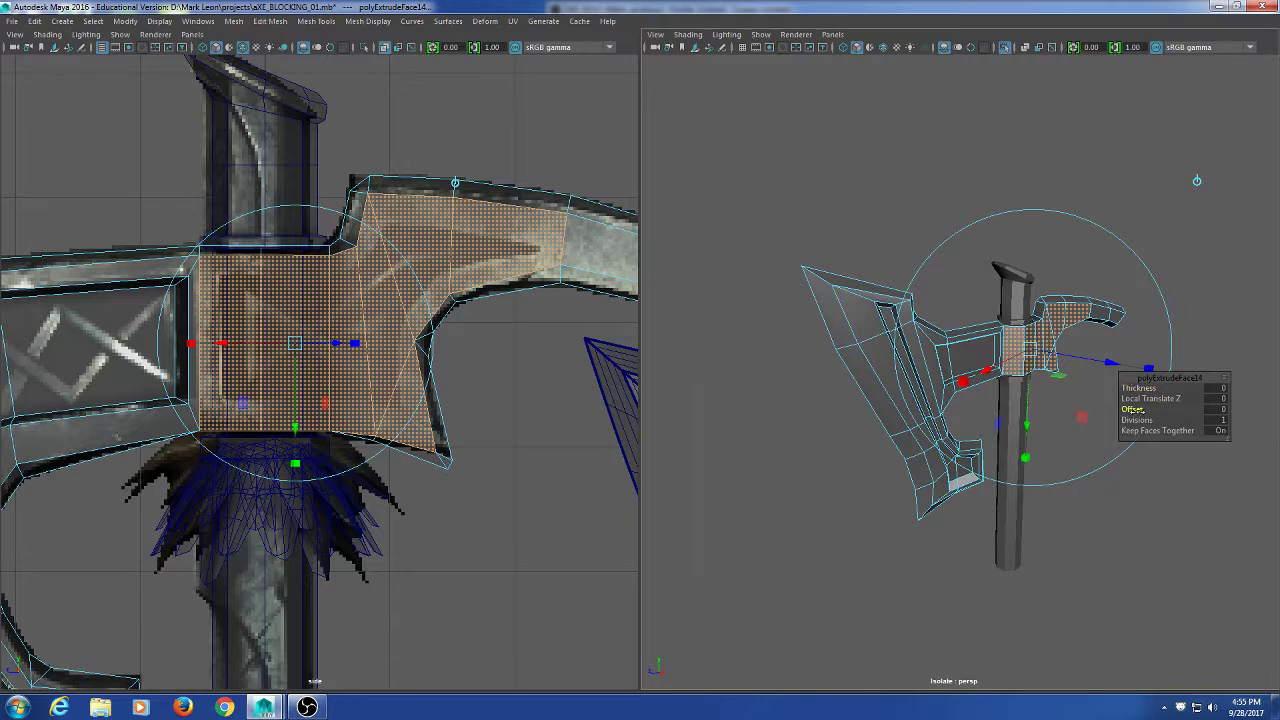
drag(1136, 409, 1138, 409)
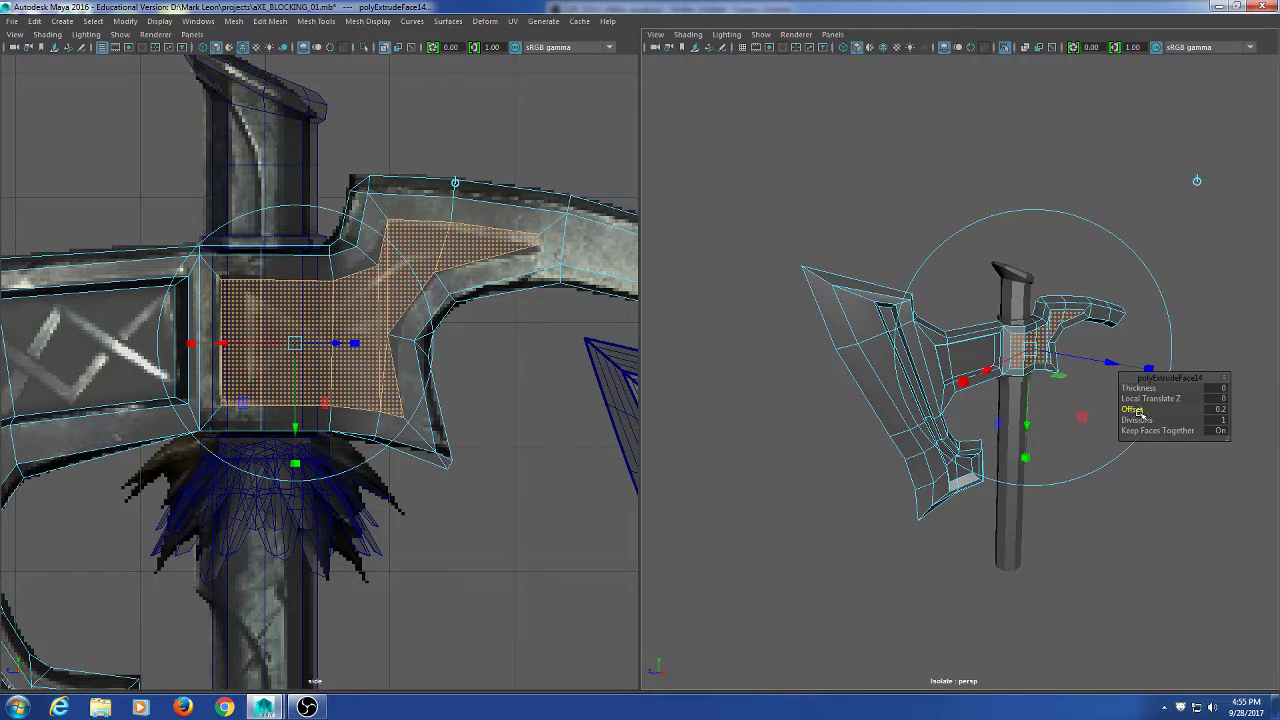
middle_click(517, 480)
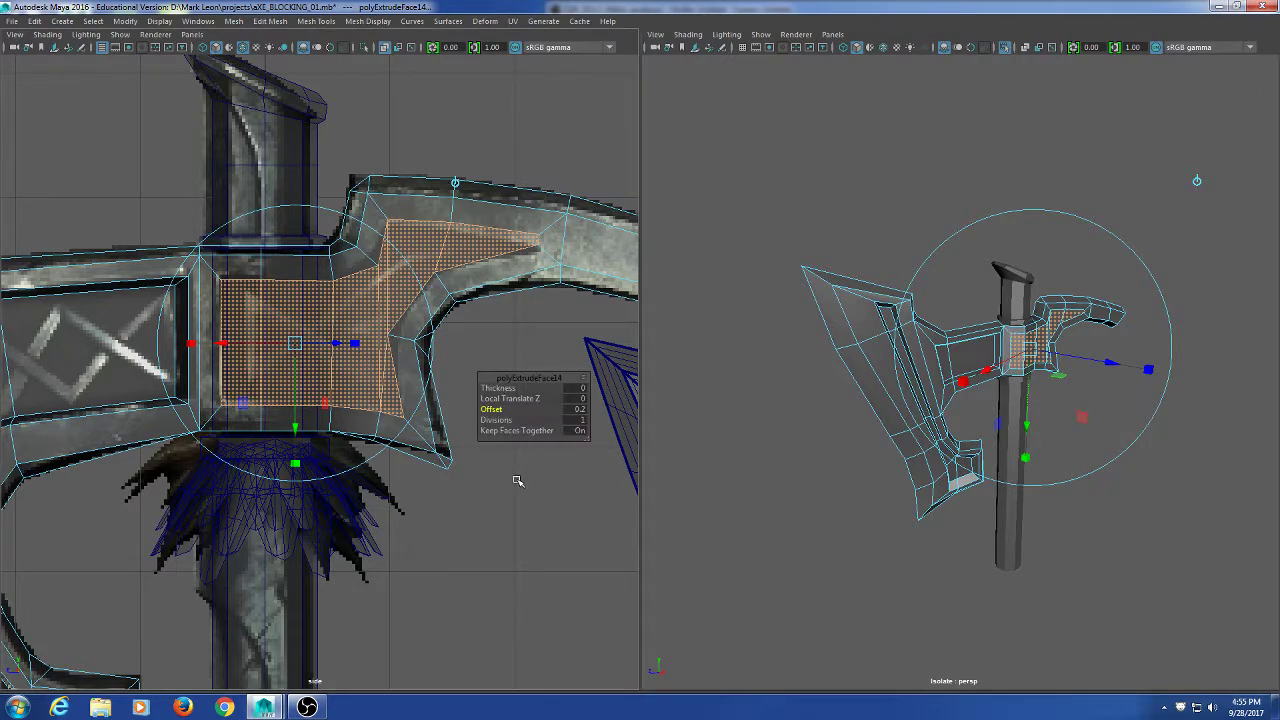
key(q)
Raise the upper and lower rows of the new inset's vertices across the collar to match the panel border in the reference.
scroll(504, 340, up, 2)
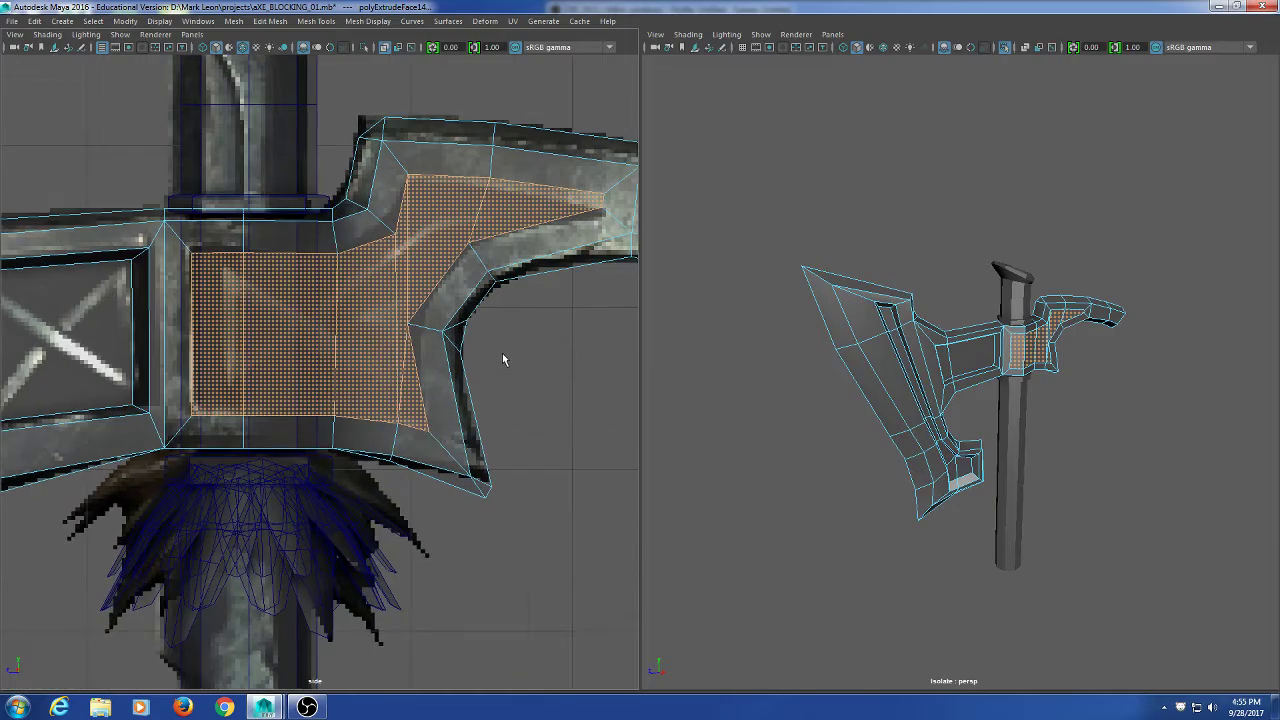
key(space)
alt+middle_drag(873, 371, 763, 523)
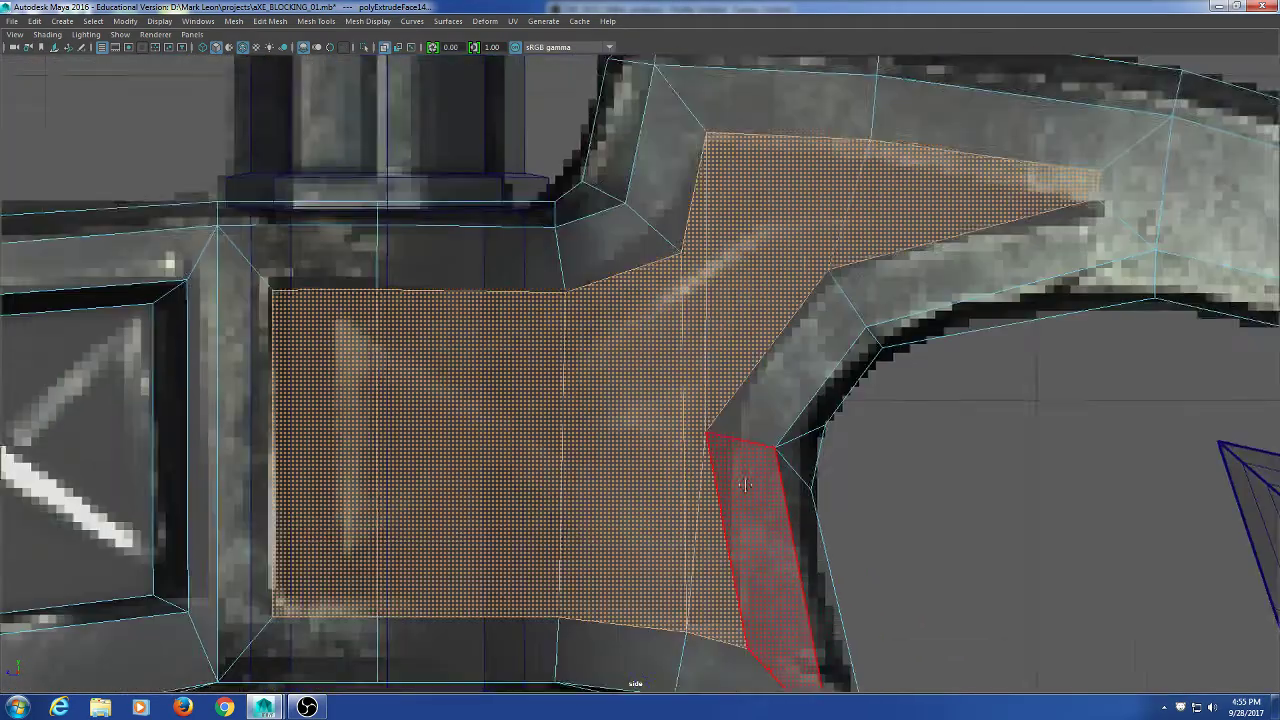
alt+right_drag(763, 523, 955, 552)
alt+right_drag(630, 420, 849, 586)
alt+middle_drag(563, 463, 617, 443)
right_drag(315, 145, 262, 140)
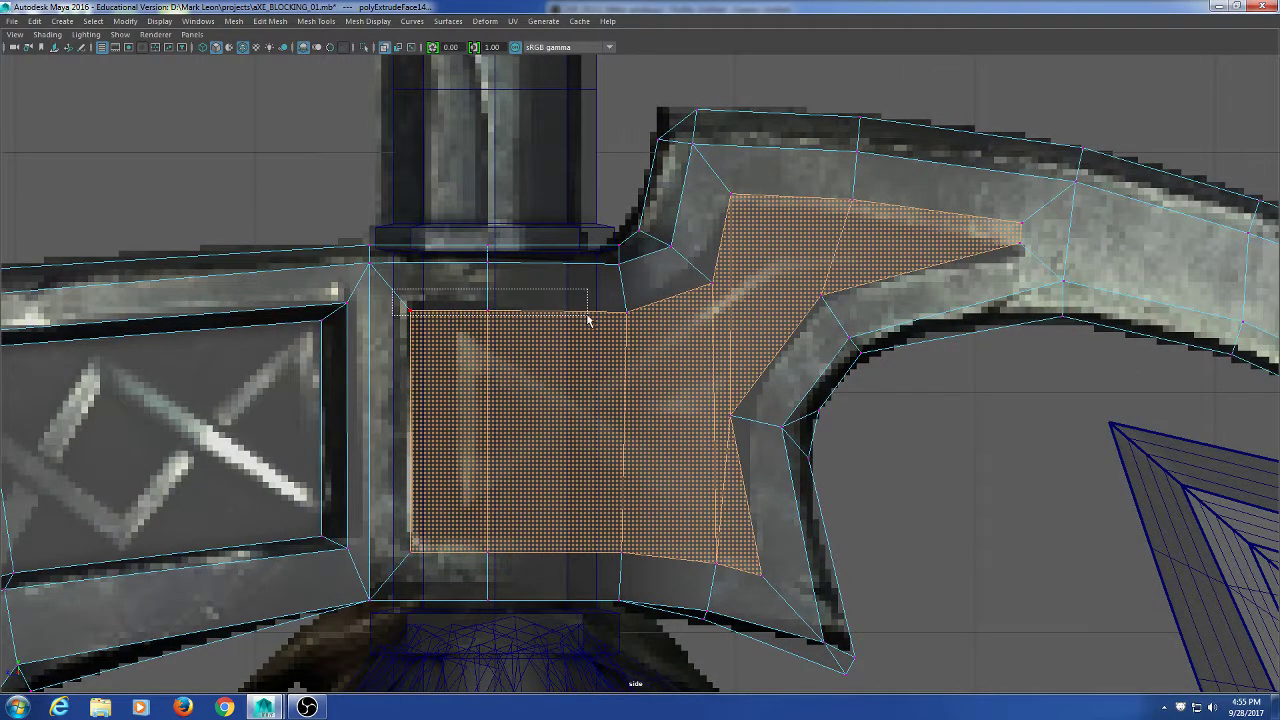
key(F9)
click(520, 314)
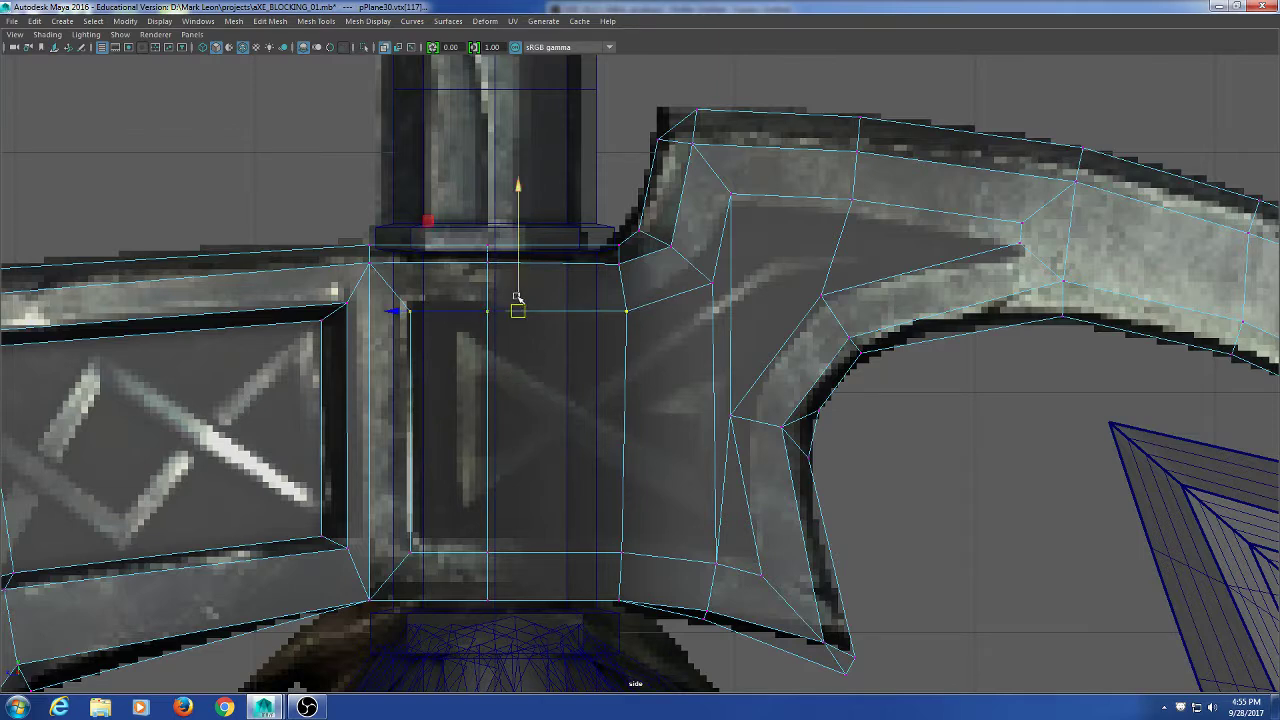
drag(518, 212, 505, 207)
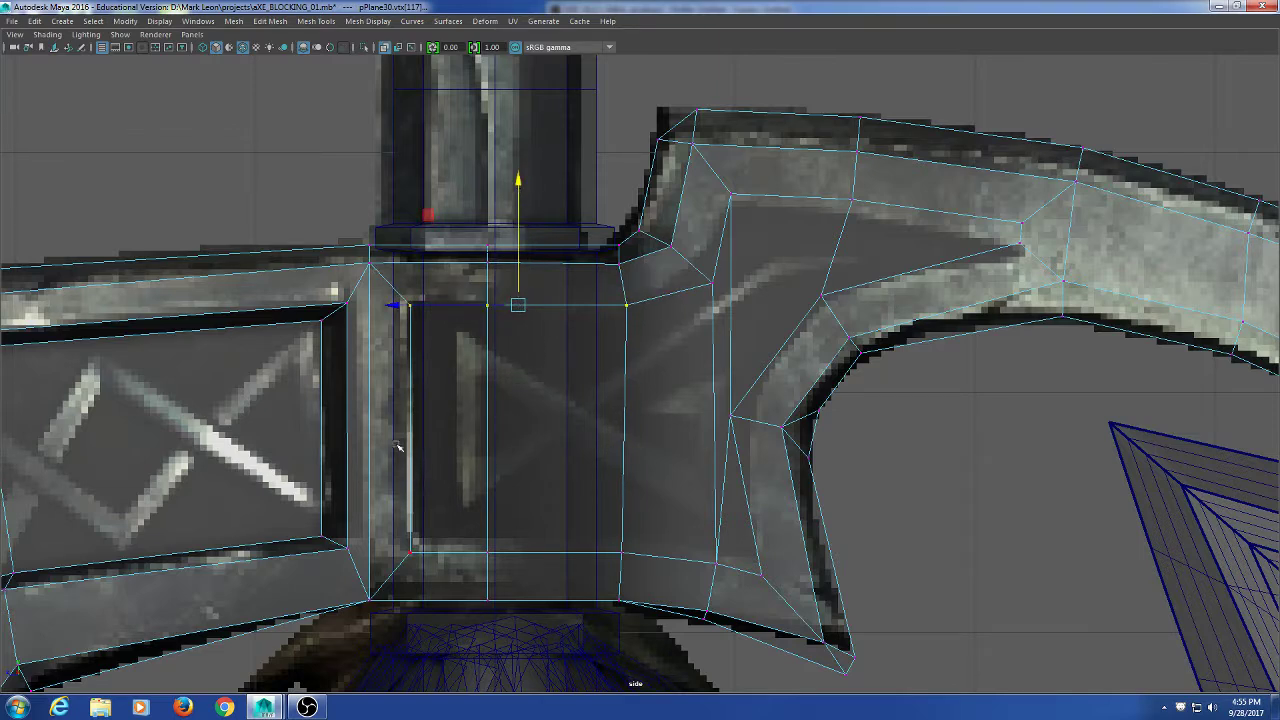
drag(397, 521, 643, 563)
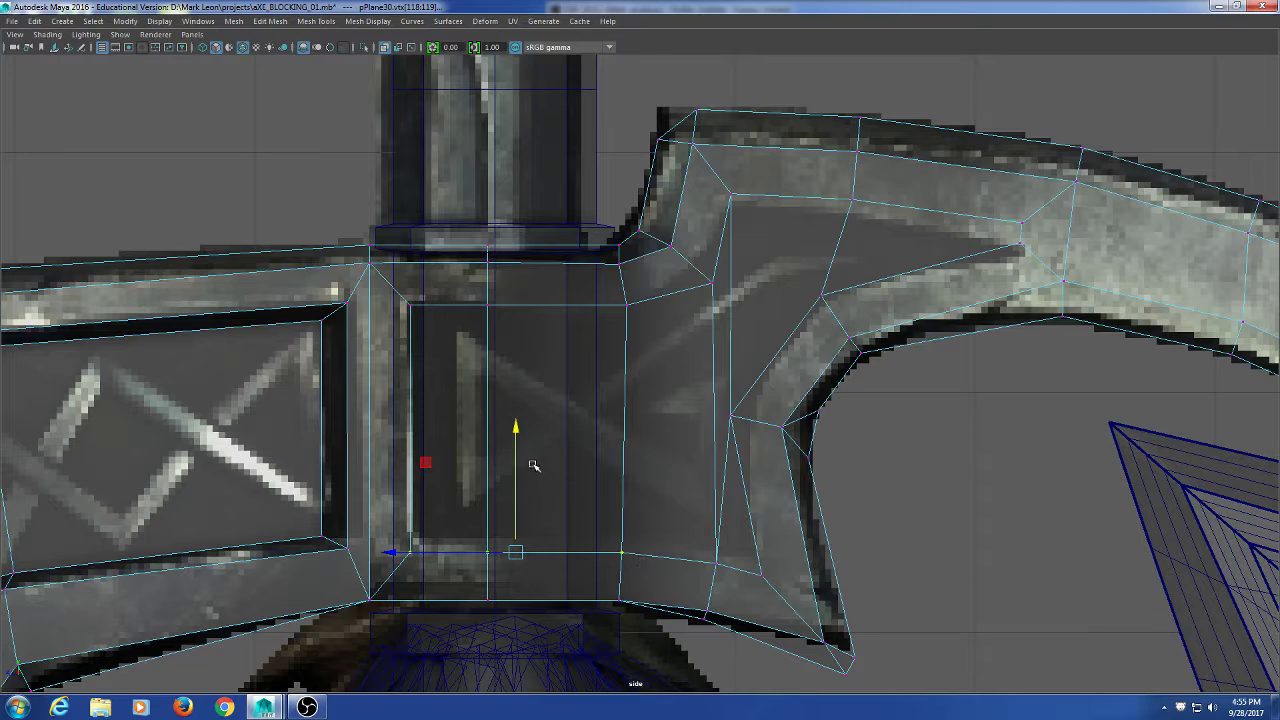
drag(518, 430, 517, 415)
Raise the inset's lower vertices at the rear spike base and shift its concave-curve vertex outward to the reference border.
click(716, 563)
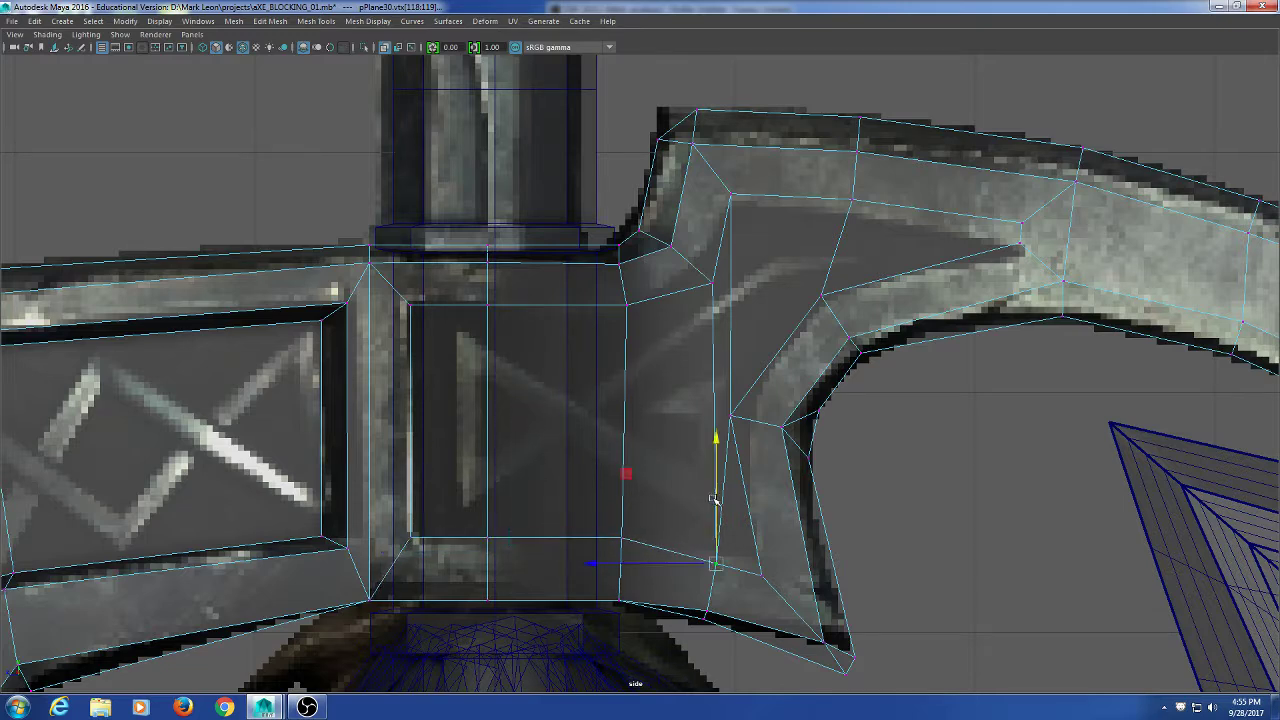
drag(682, 529, 736, 558)
click(731, 416)
drag(731, 416, 753, 424)
click(871, 466)
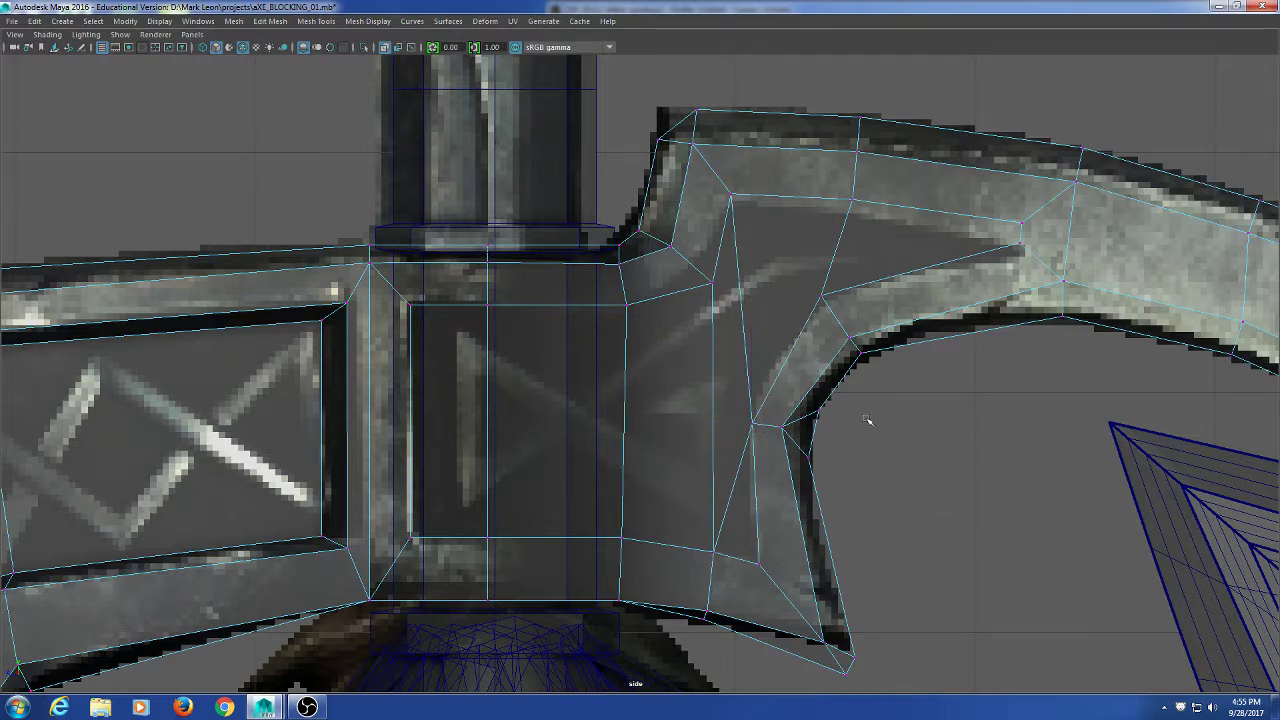
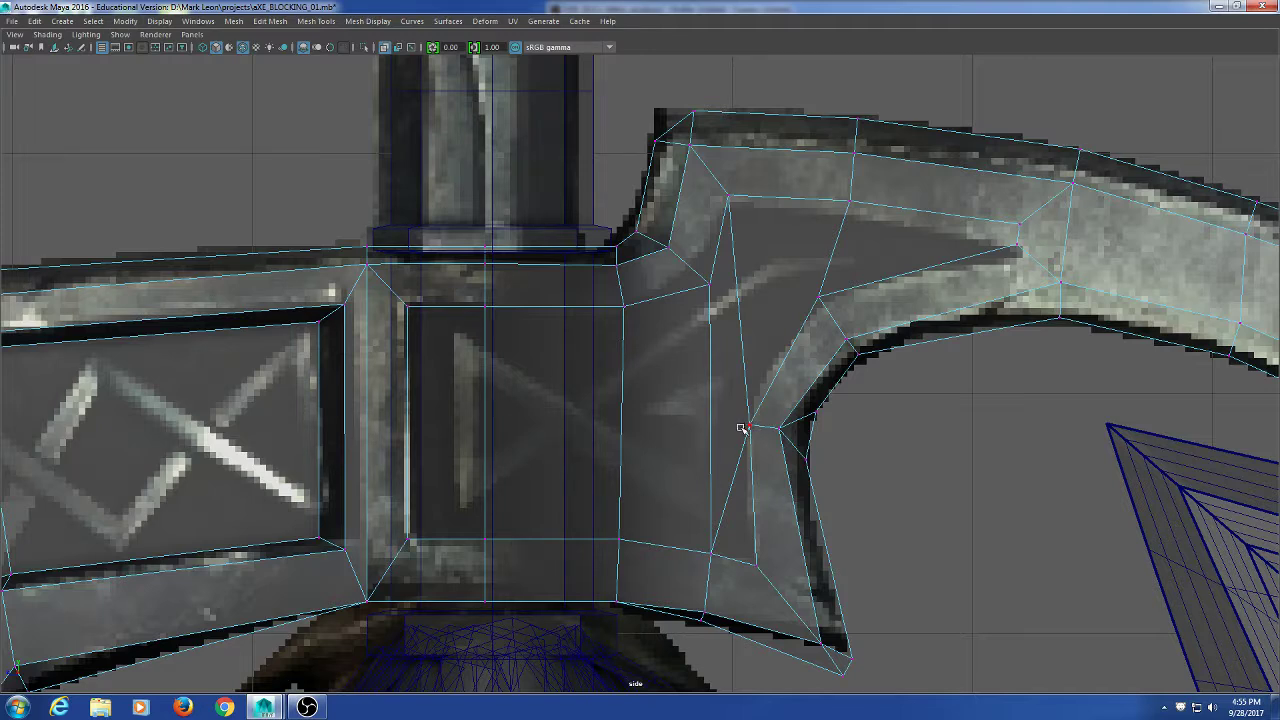
Delete the diagonal edge running from the inset's concave-curve vertex down to its lower border.
right_drag(870, 345, 871, 300)
click(801, 475)
click(953, 463)
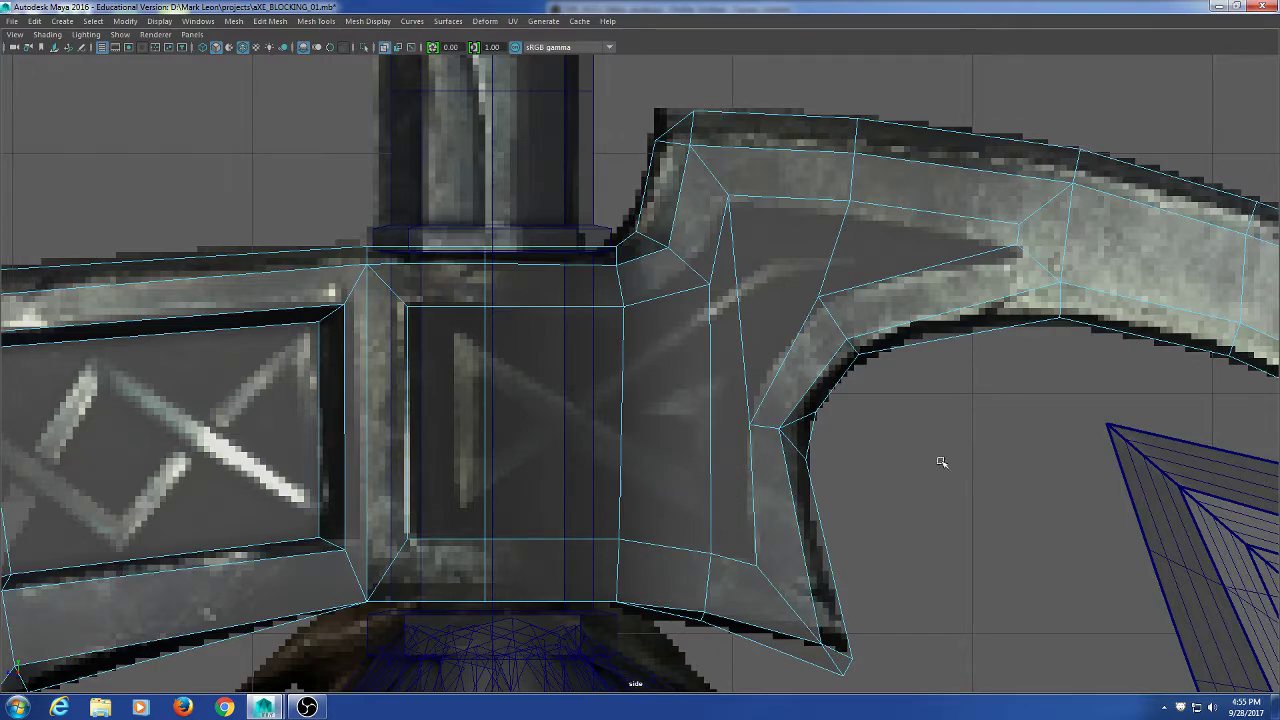
Split the edge ring through the collar with a horizontal edge loop running across the middle panel and blade.
scroll(663, 525, down, 5)
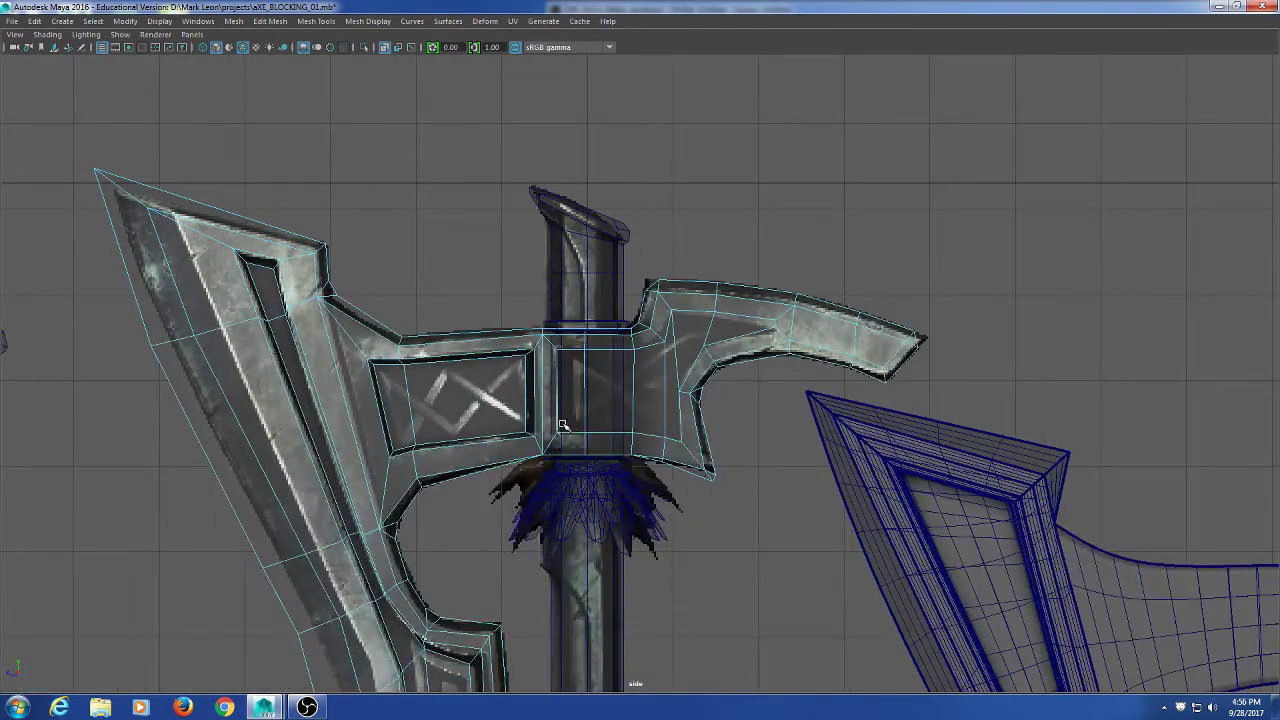
scroll(616, 480, up, 1)
right_click(790, 453)
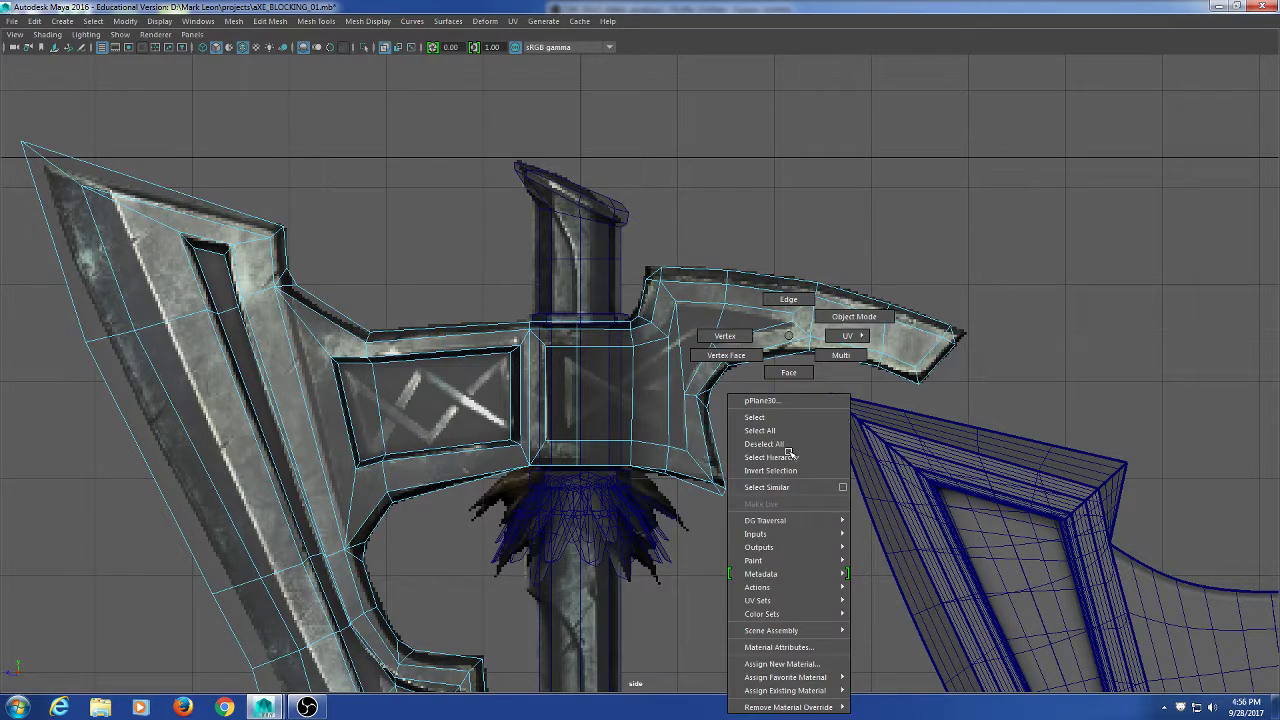
click(636, 400)
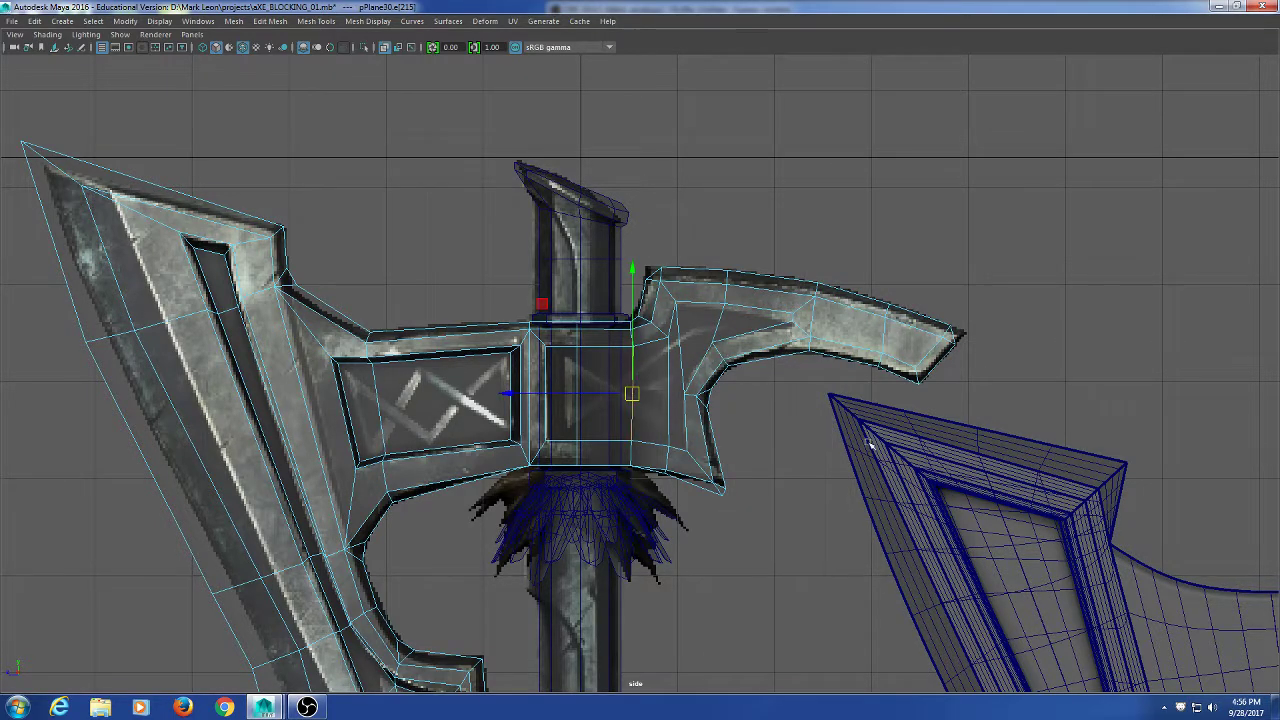
ctrl+right_click(1008, 221)
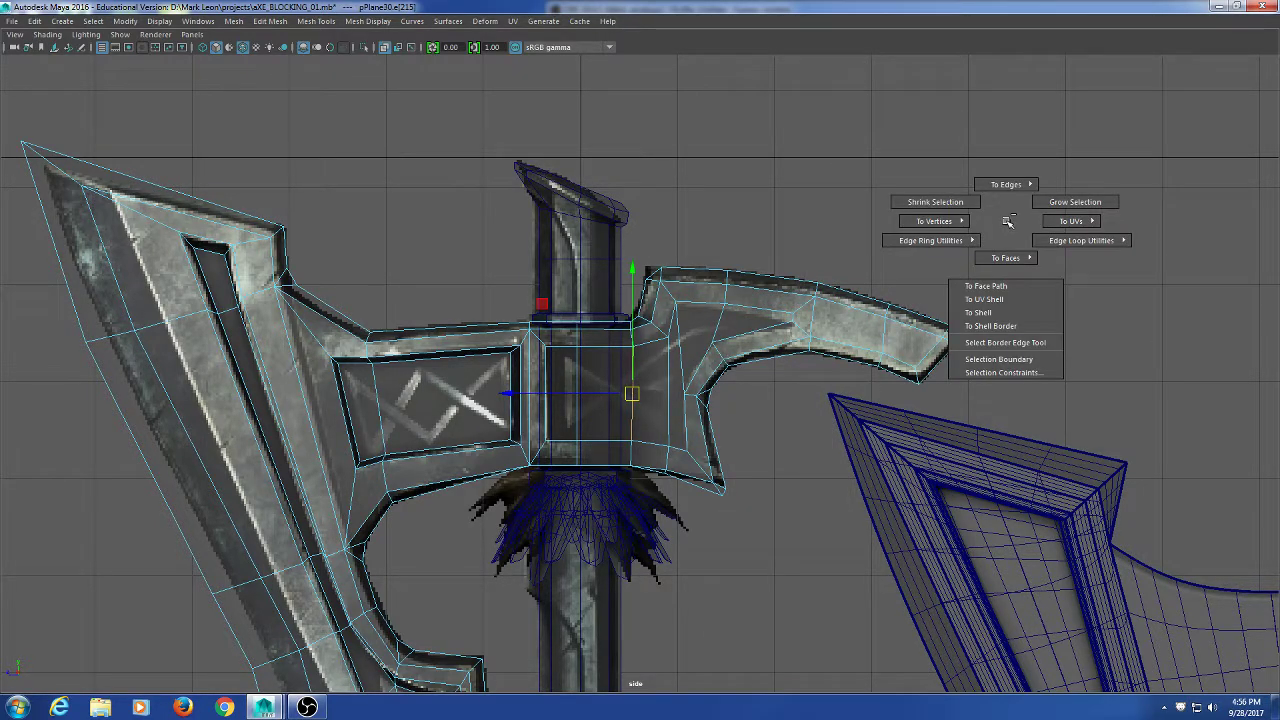
ctrl+right_drag(1008, 221, 970, 286)
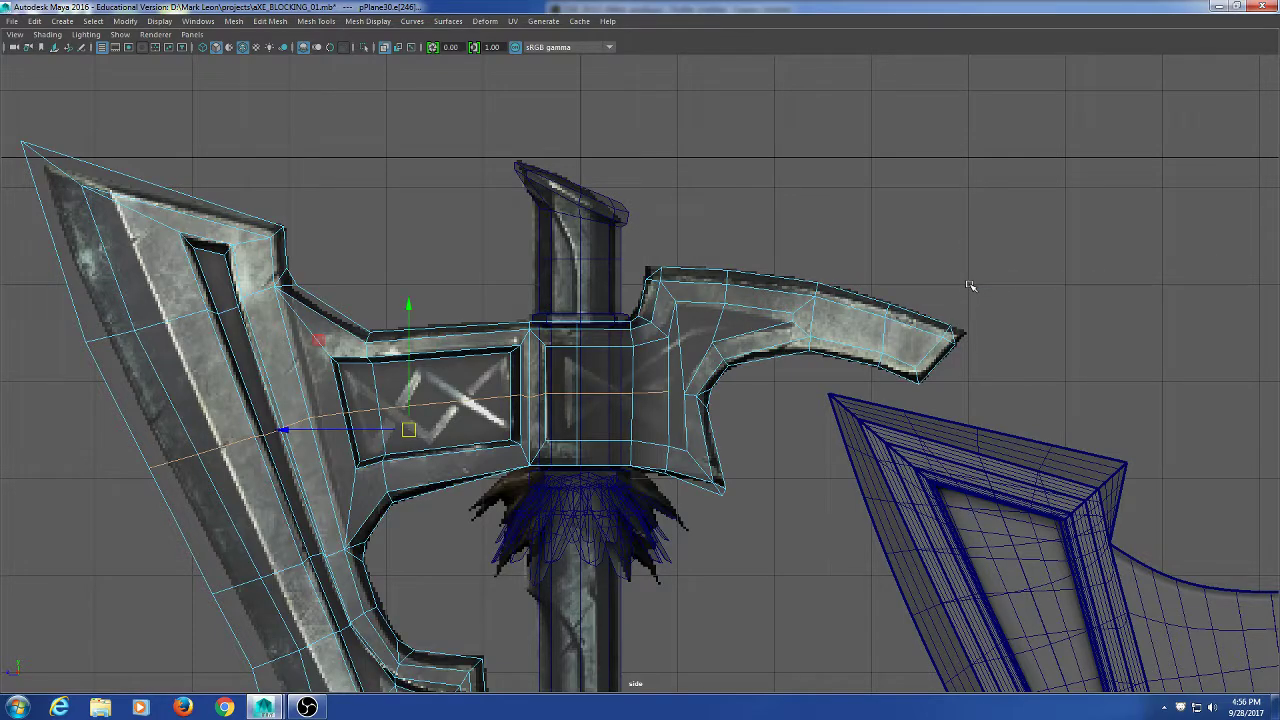
Connect the end of the new horizontal loop to the inset's vertex at the rear spike's concave curve.
alt+right_drag(443, 415, 905, 425)
shift+right_drag(857, 325, 780, 337)
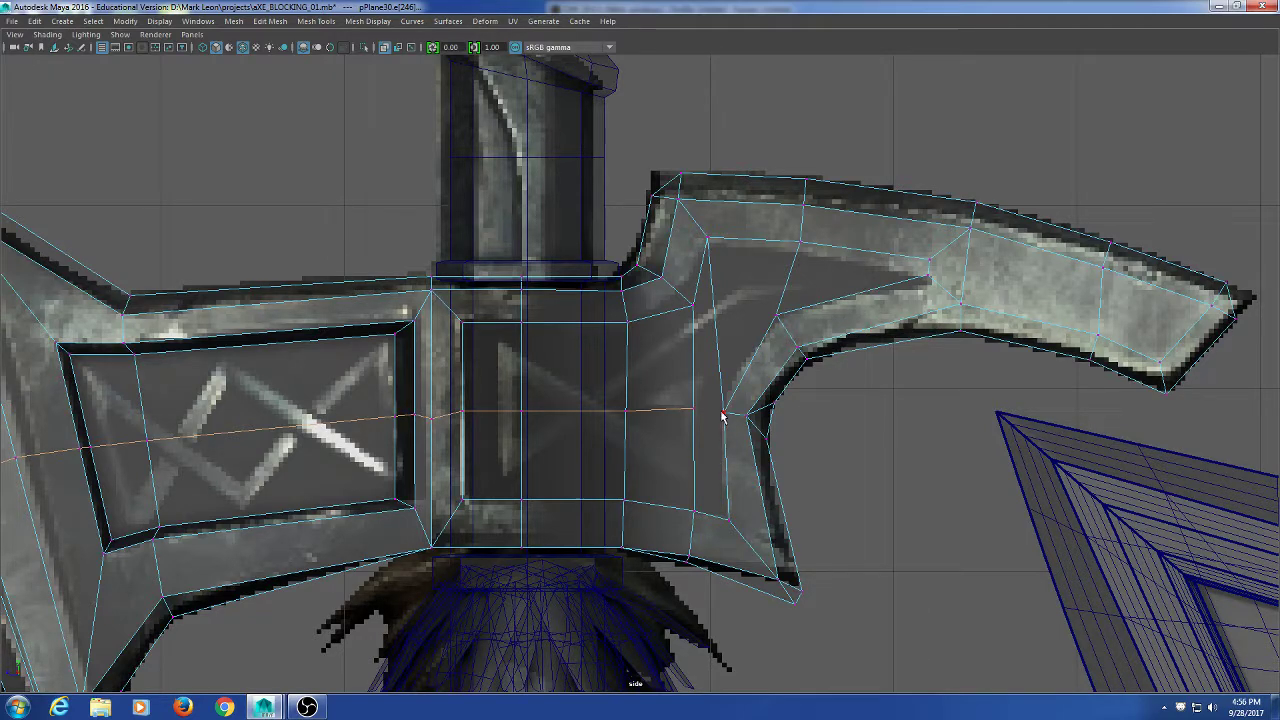
shift+right_drag(865, 458, 867, 581)
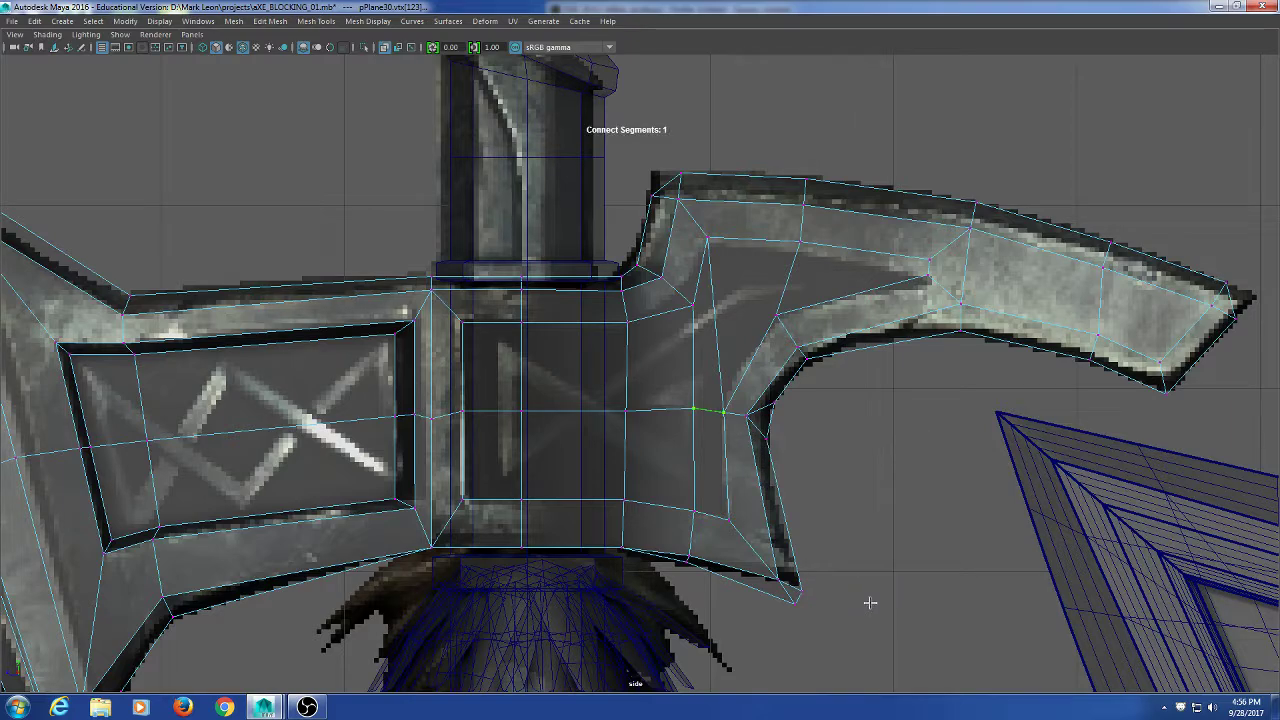
key(Return)
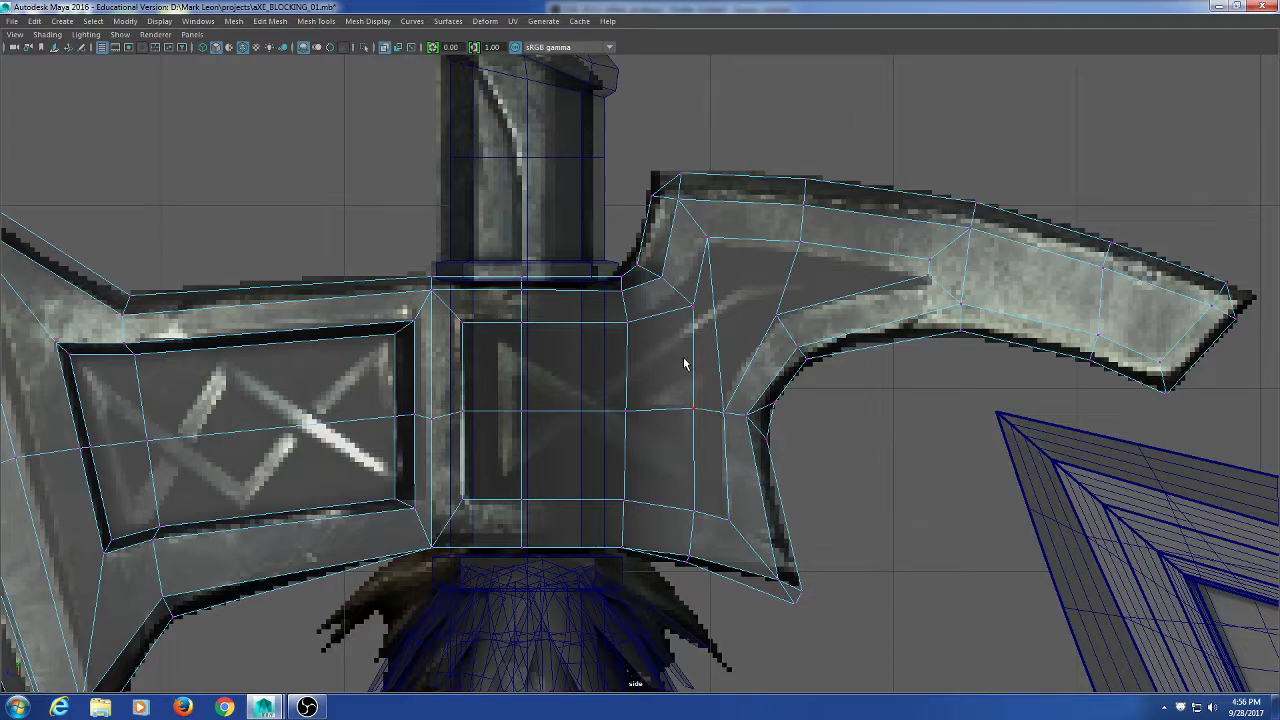
Adjust the two inset corner vertices at the upper base of the rear spike to follow the reference border.
alt+right_drag(684, 364, 744, 370)
right_drag(708, 250, 642, 250)
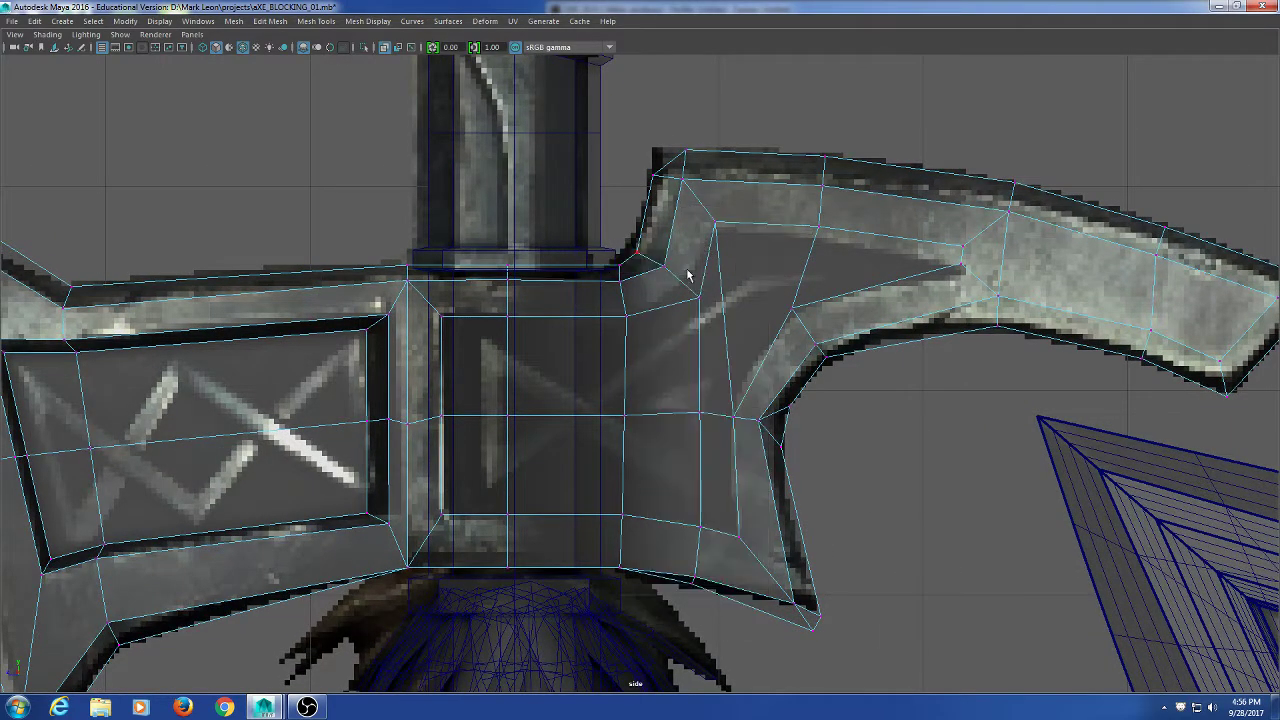
click(700, 298)
key(w)
drag(700, 300, 687, 283)
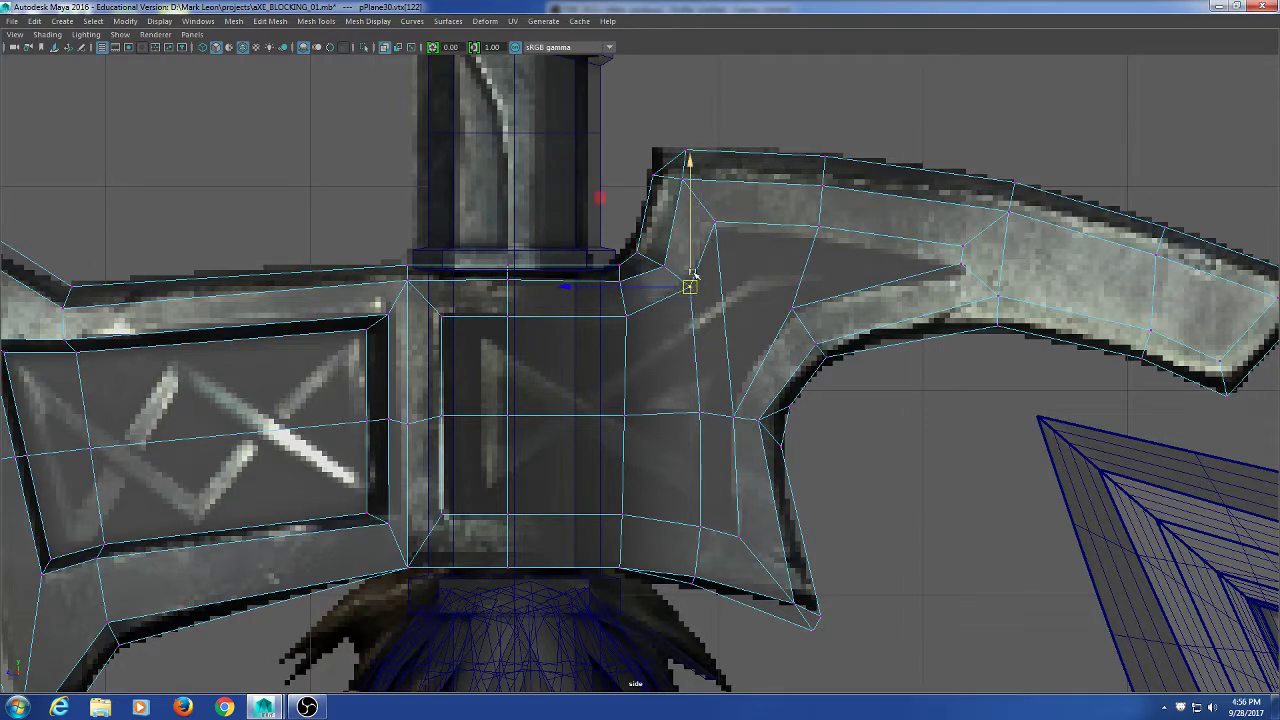
click(715, 222)
drag(715, 222, 716, 233)
Lower the inset's upper-border vertex and its narrow tip vertices along the rear spike to the reference's dark recess.
click(819, 228)
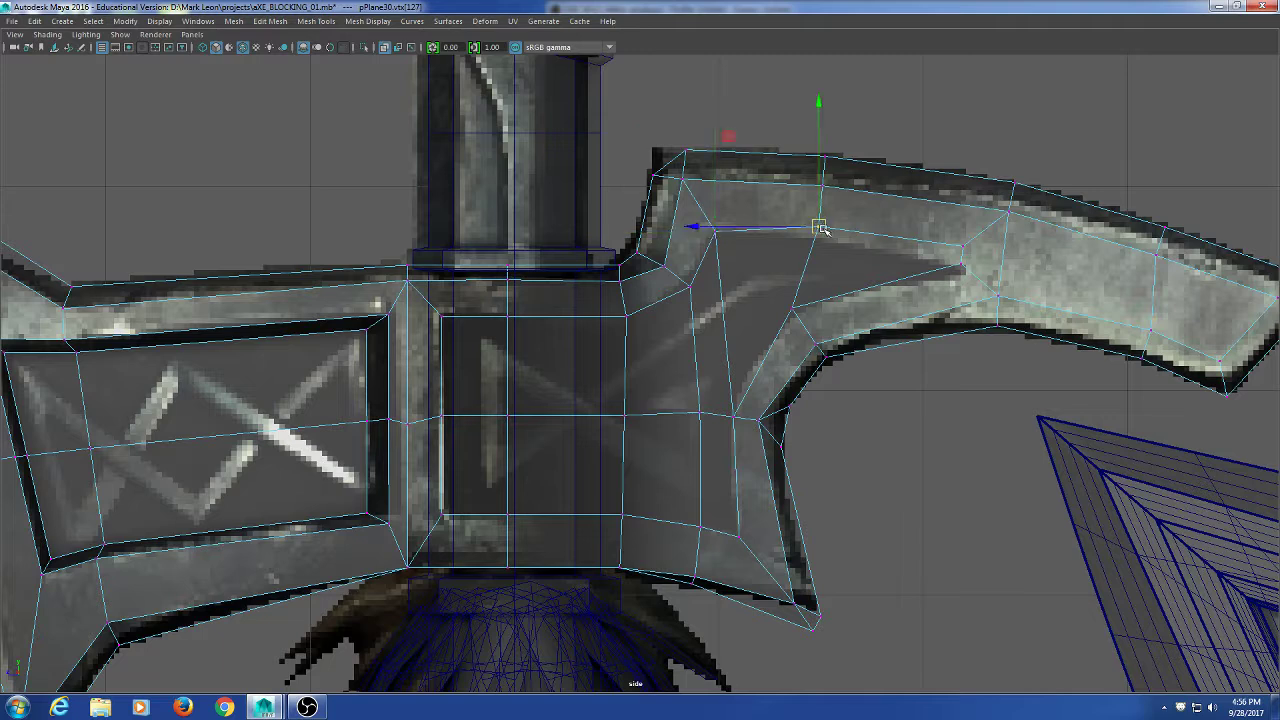
drag(819, 229, 816, 238)
click(961, 247)
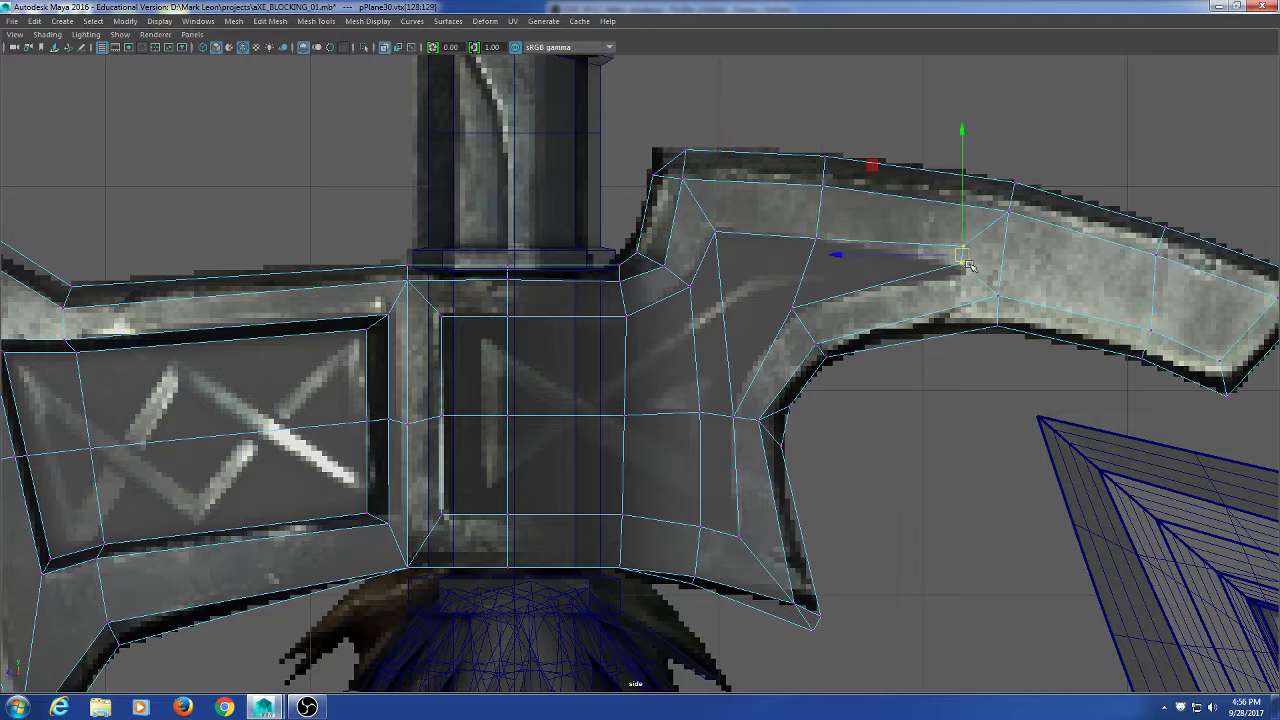
drag(962, 249, 964, 267)
click(840, 368)
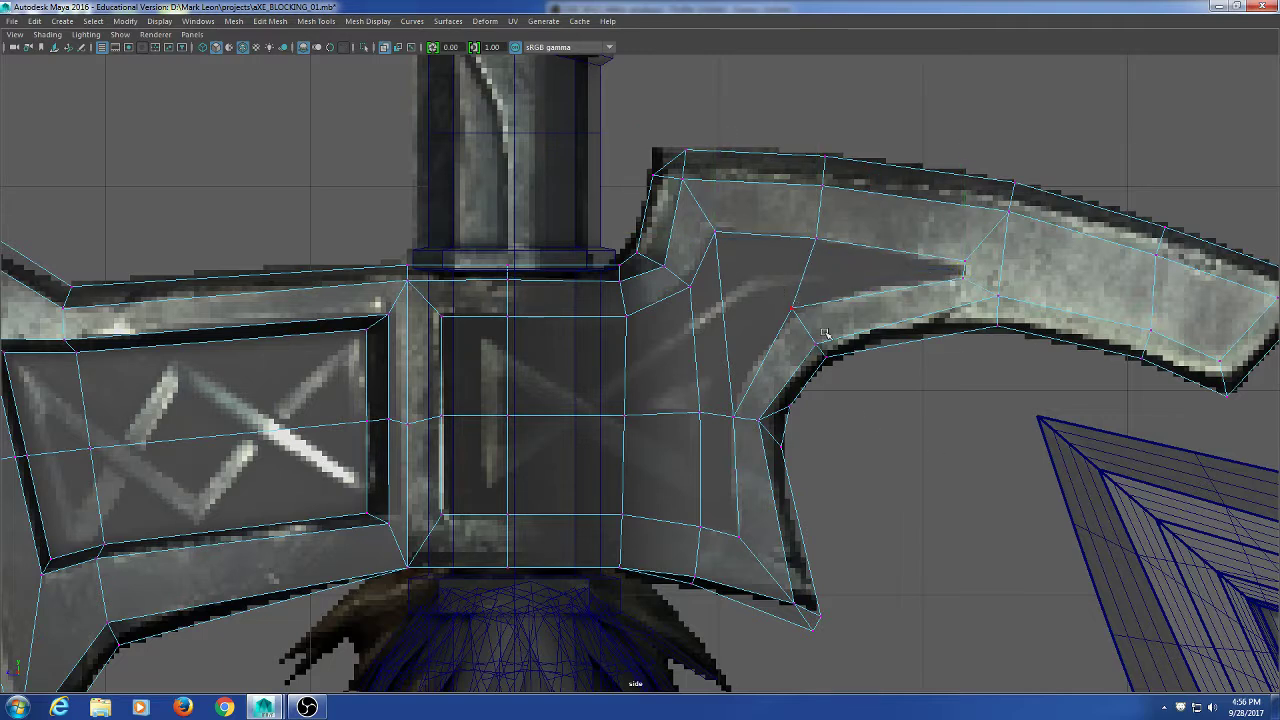
Reposition the inset's two concave-curve vertices and the lower-border vertex beside the collar to match the reference.
click(792, 310)
mouse_move(794, 309)
mouse_down()
mouse_move(823, 297)
mouse_move(811, 302)
mouse_up()
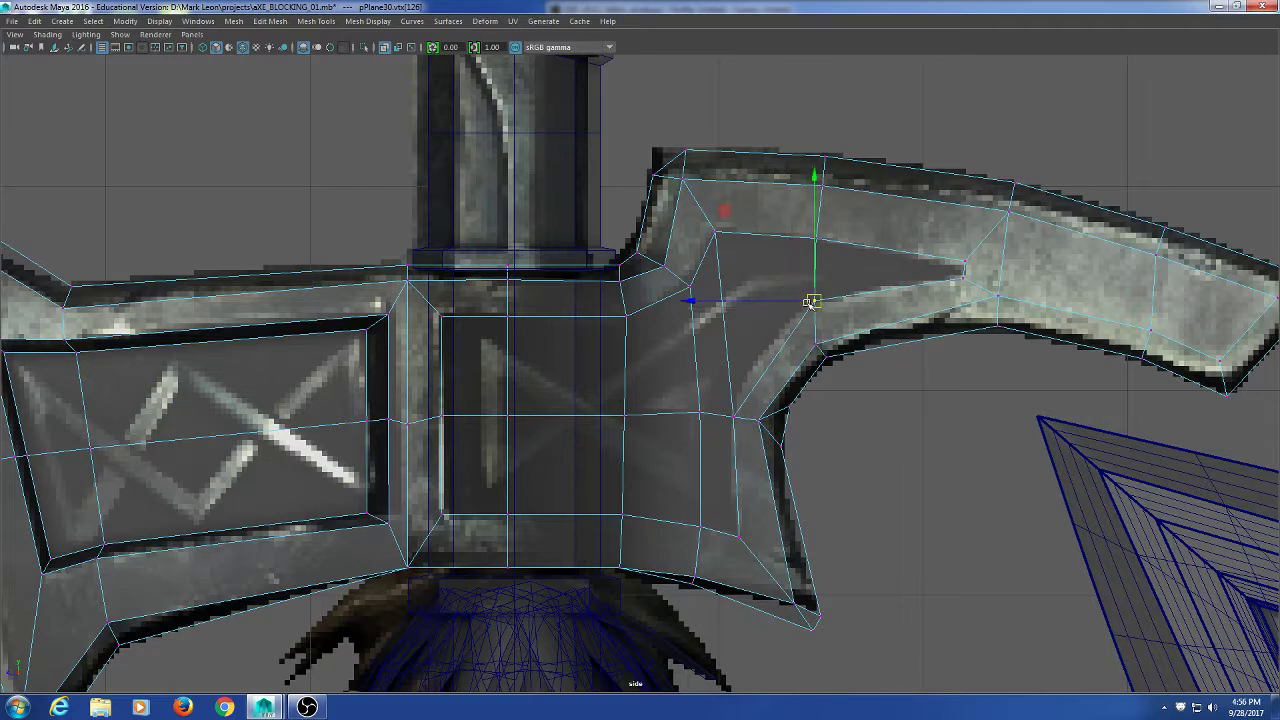
click(734, 416)
mouse_move(734, 416)
mouse_down()
mouse_move(738, 399)
mouse_move(727, 402)
mouse_up()
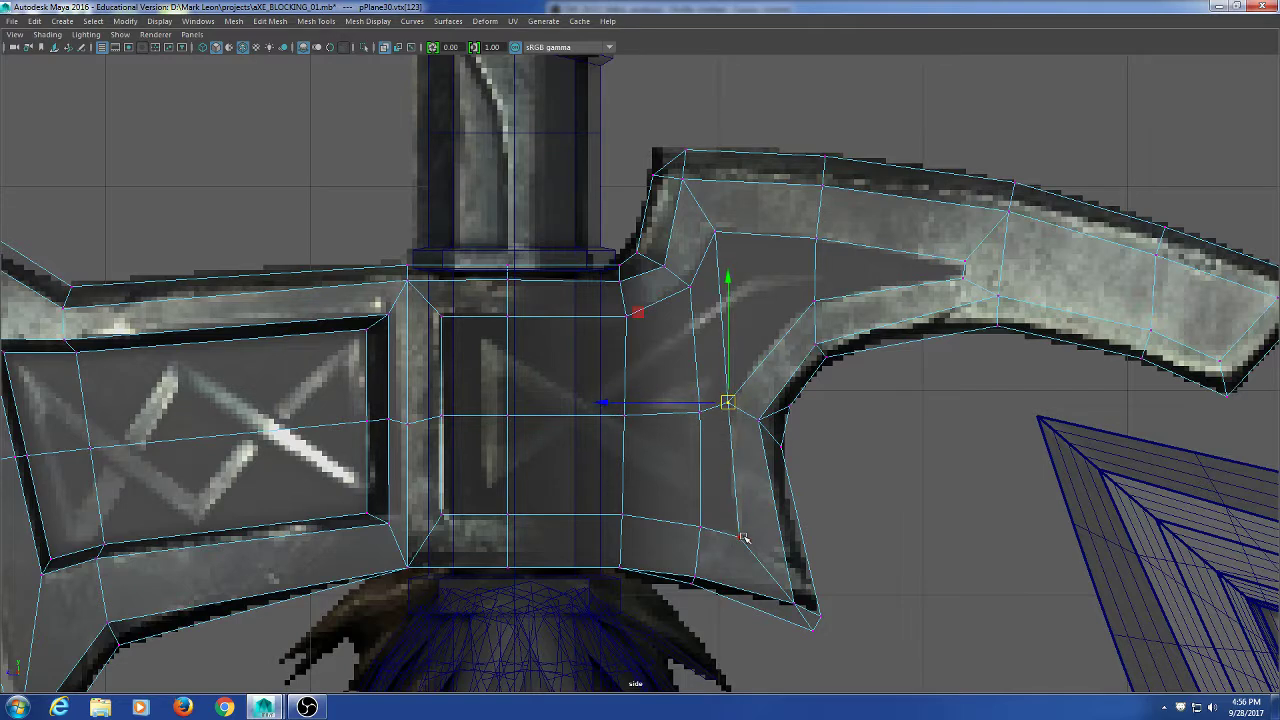
click(698, 530)
drag(697, 528, 688, 523)
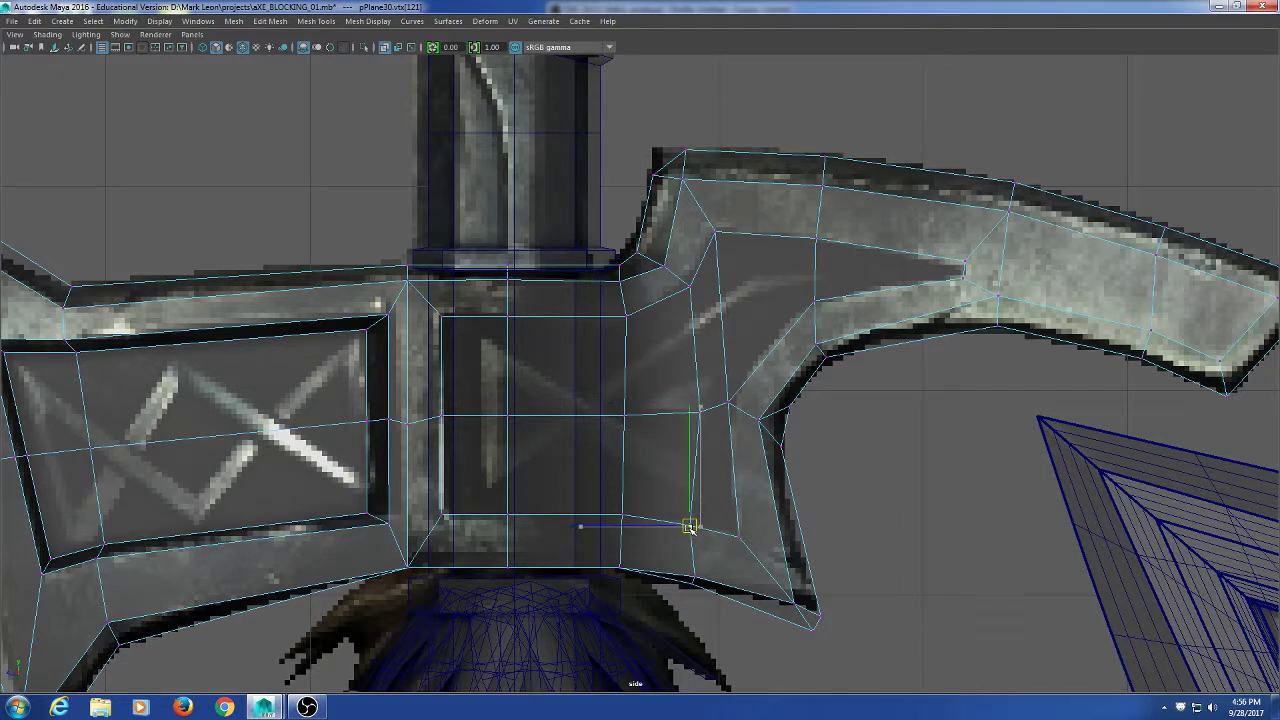
click(911, 524)
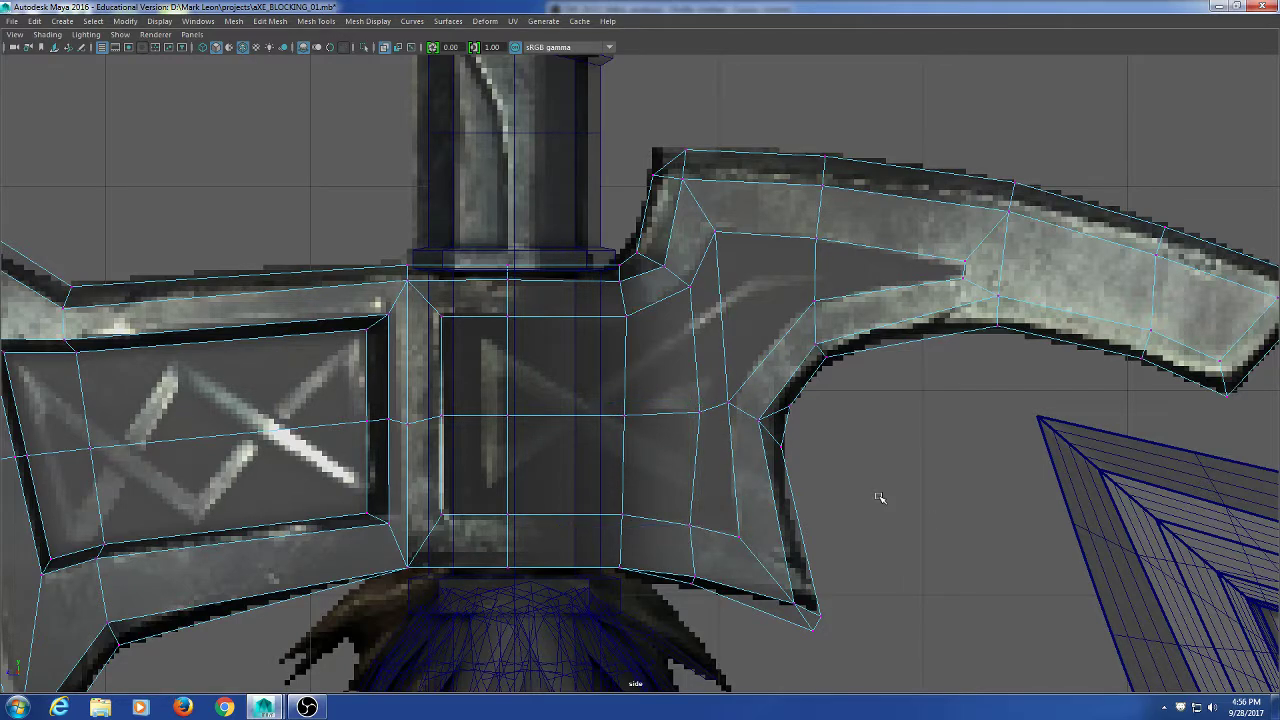
Nudge the vertex at the middle of the rear-spike inset and the inset's lower corner vertex to straighten their edge flow.
click(701, 418)
drag(701, 417, 692, 413)
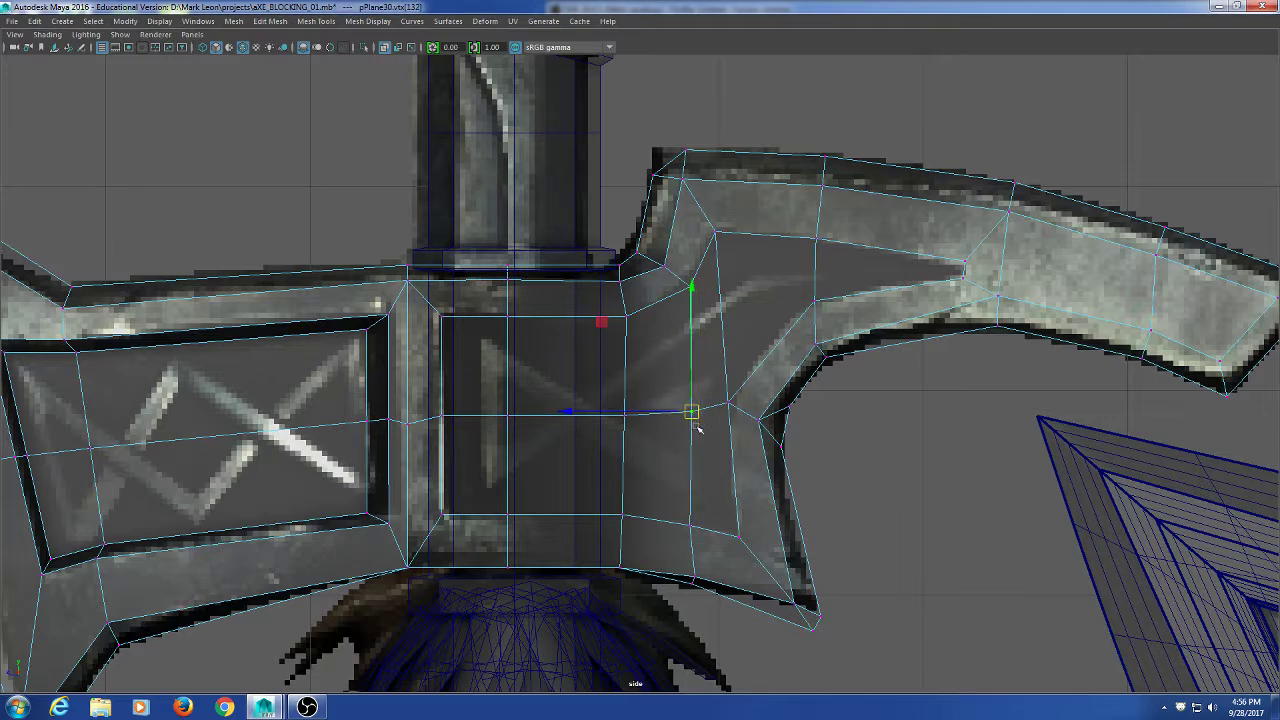
click(738, 533)
drag(738, 533, 736, 531)
click(818, 486)
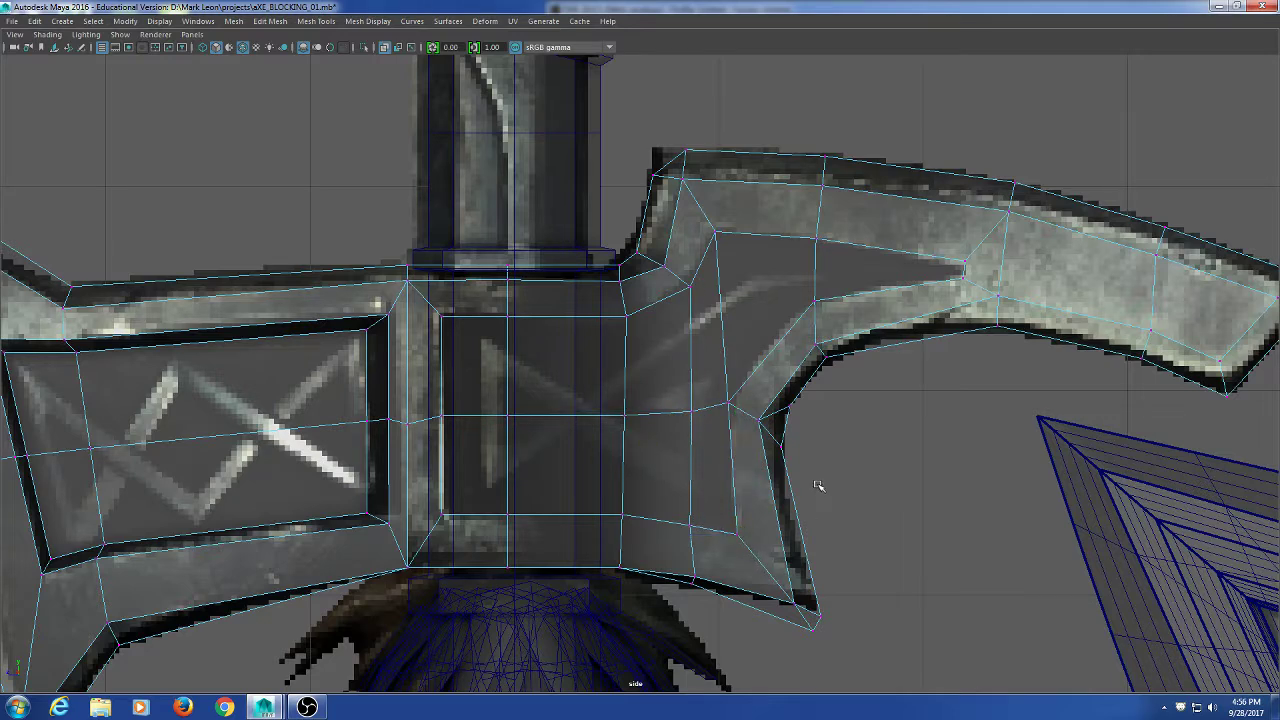
Extrude the faces of the collar and rear-spike inset inward by about 0.084 to form a recess and return to object mode.
key(space)
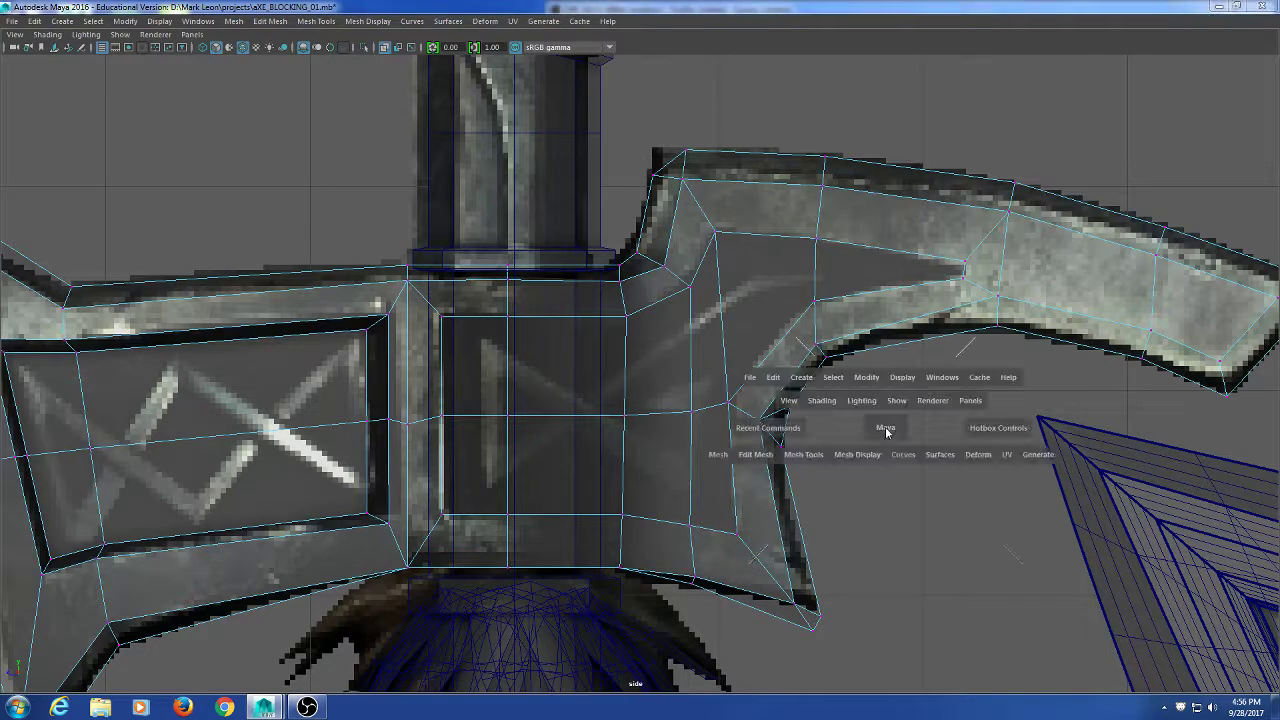
alt+middle_drag(1123, 429, 932, 450)
scroll(936, 436, up, 4)
right_drag(908, 136, 909, 170)
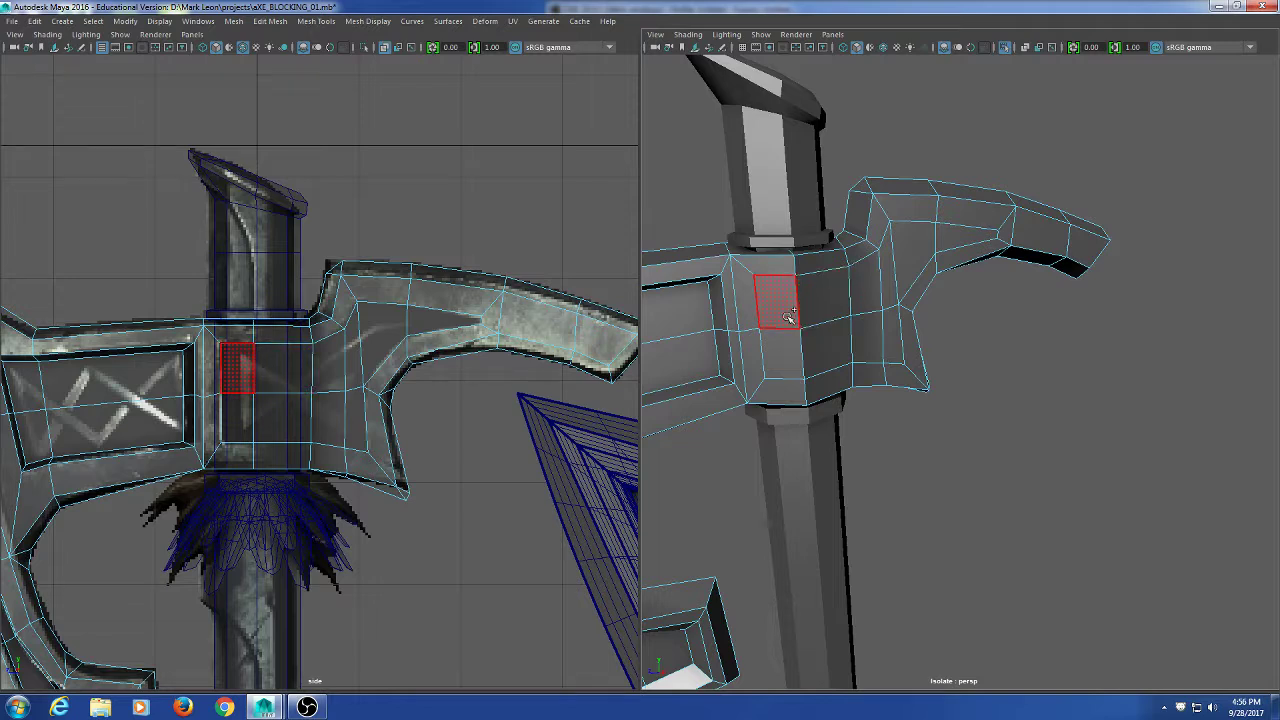
mouse_move(790, 316)
mouse_down()
mouse_move(813, 349)
mouse_move(857, 289)
mouse_move(886, 337)
mouse_move(895, 282)
mouse_move(1000, 245)
mouse_up()
shift+right_drag(990, 148, 972, 165)
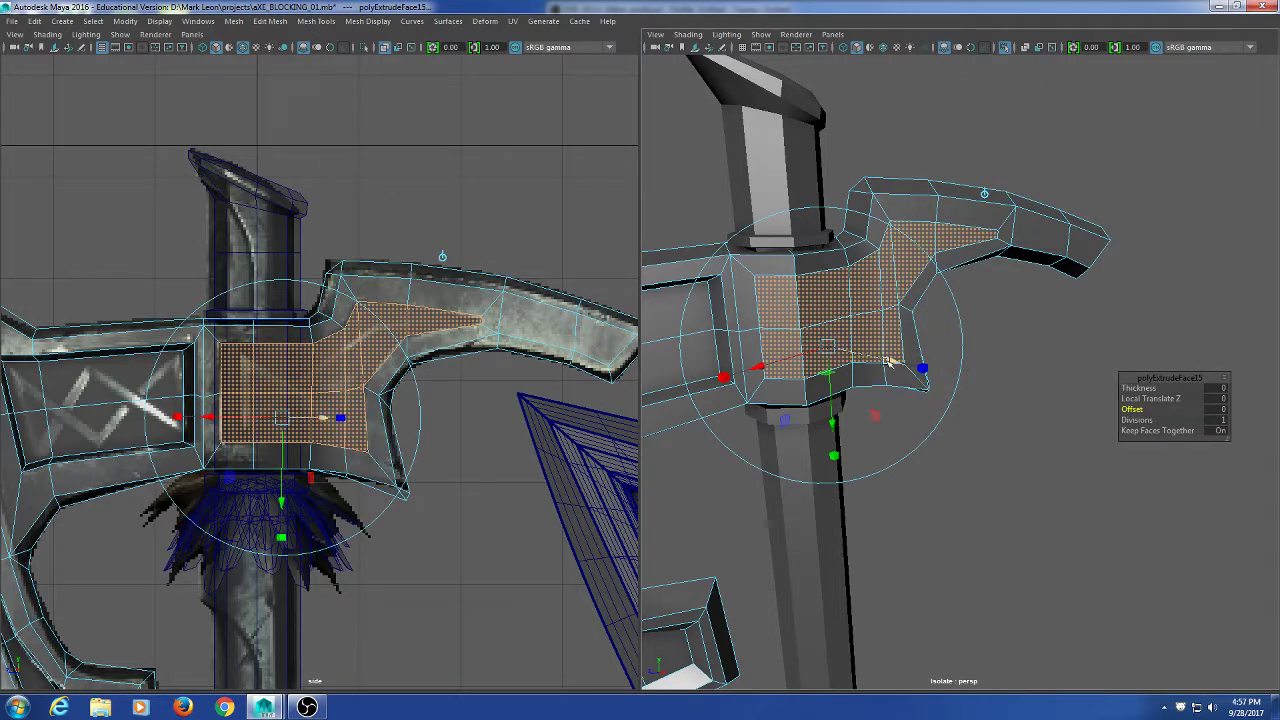
drag(893, 361, 820, 349)
alt+drag(976, 436, 925, 395)
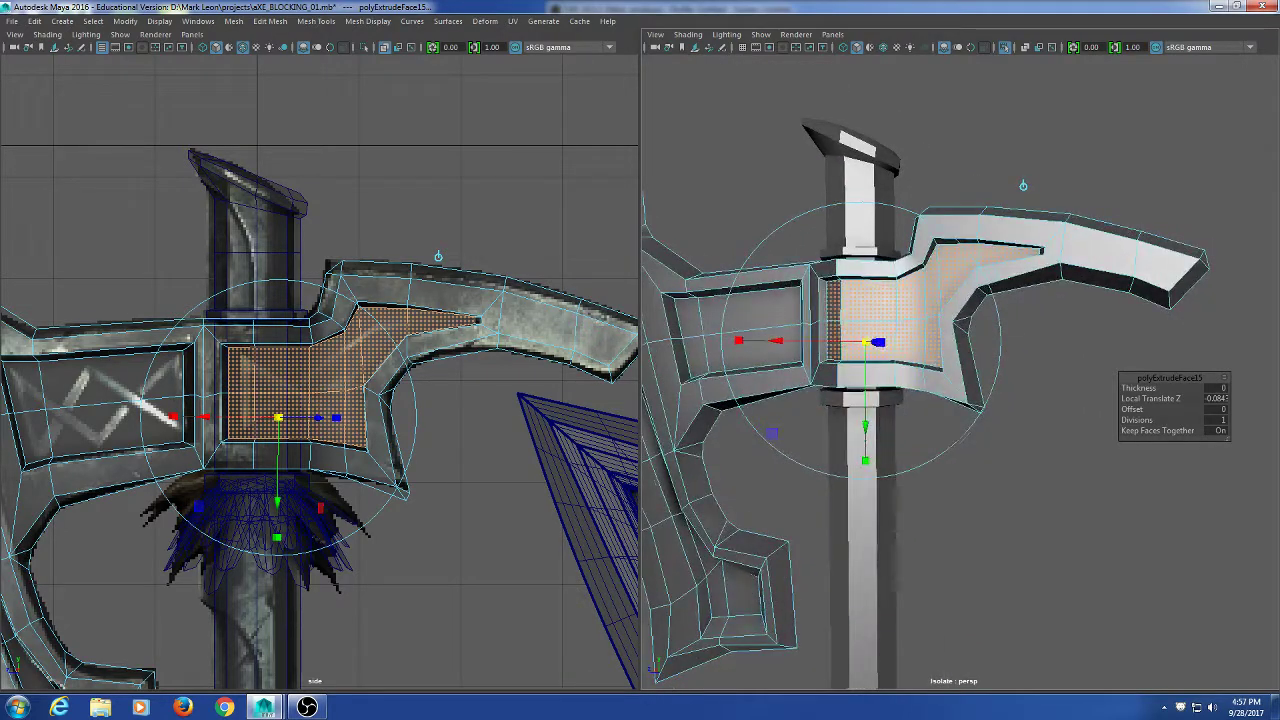
right_drag(997, 258, 1142, 169)
click(1142, 169)
Examine the whole axe from several angles to check the new recess against the blade groove and panel.
alt+right_drag(1014, 522, 882, 510)
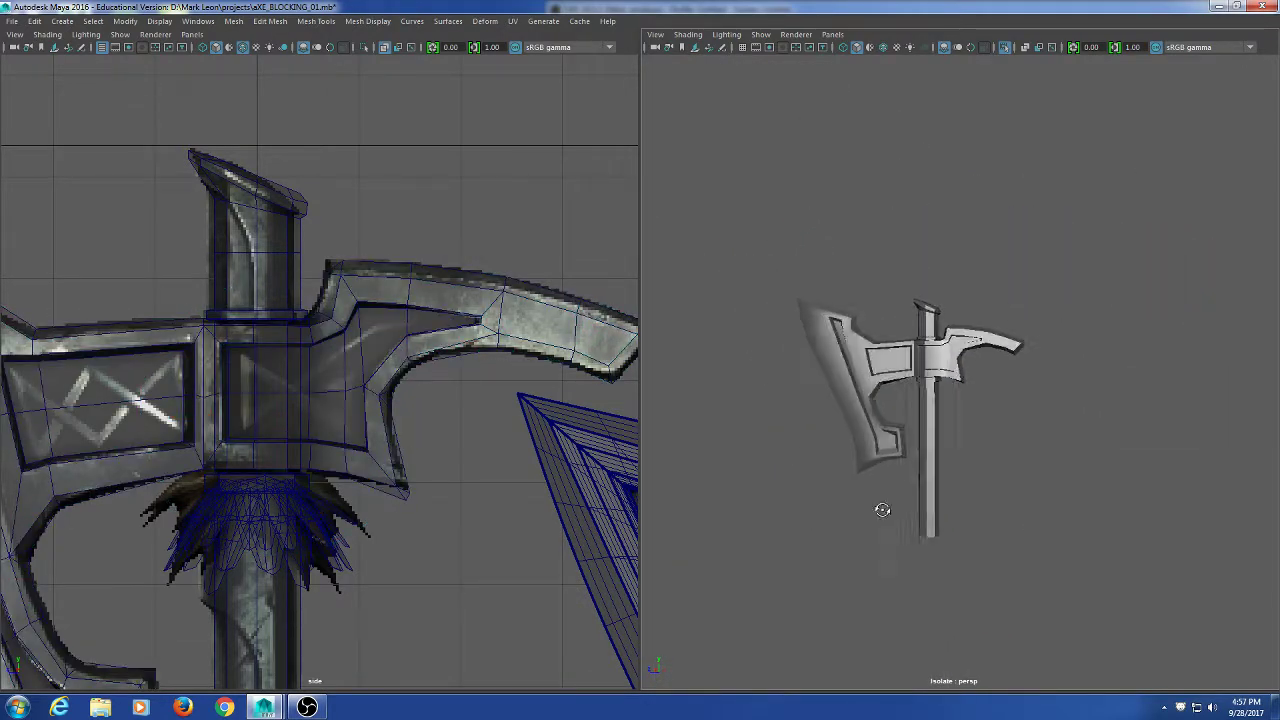
alt+drag(882, 510, 893, 393)
alt+right_drag(893, 393, 946, 492)
alt+middle_drag(976, 432, 1057, 408)
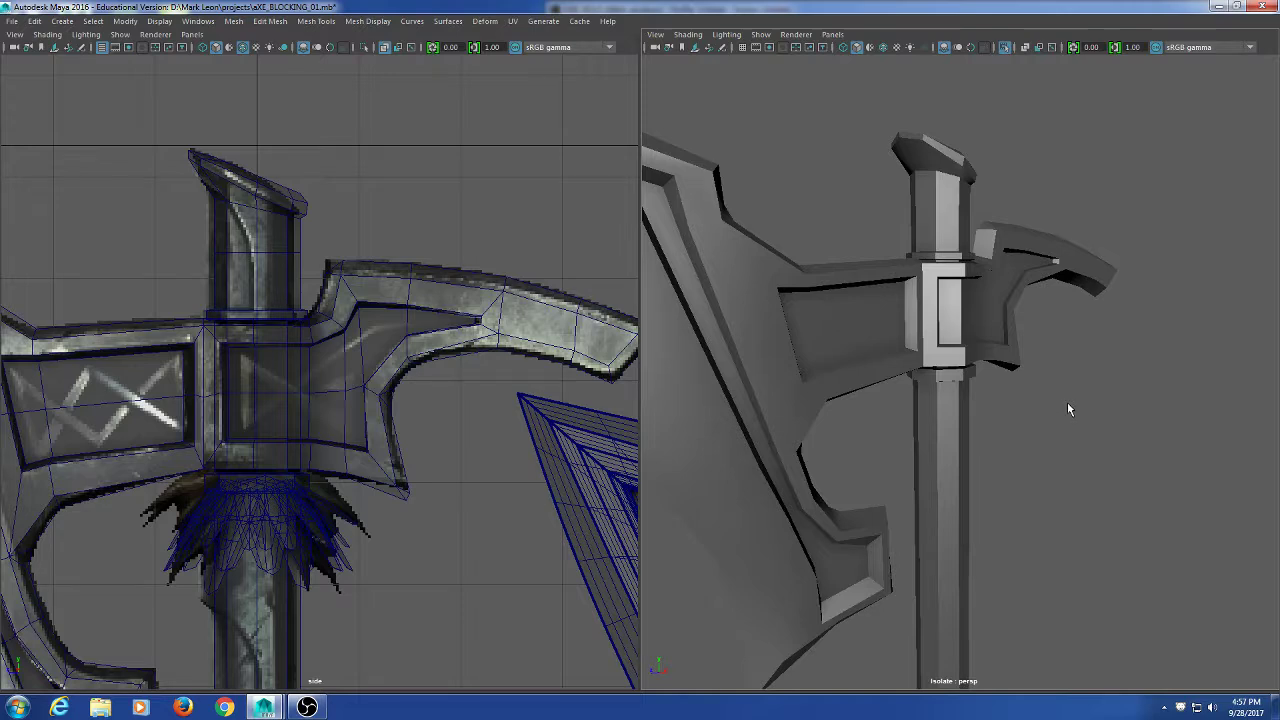
alt+drag(980, 449, 1037, 442)
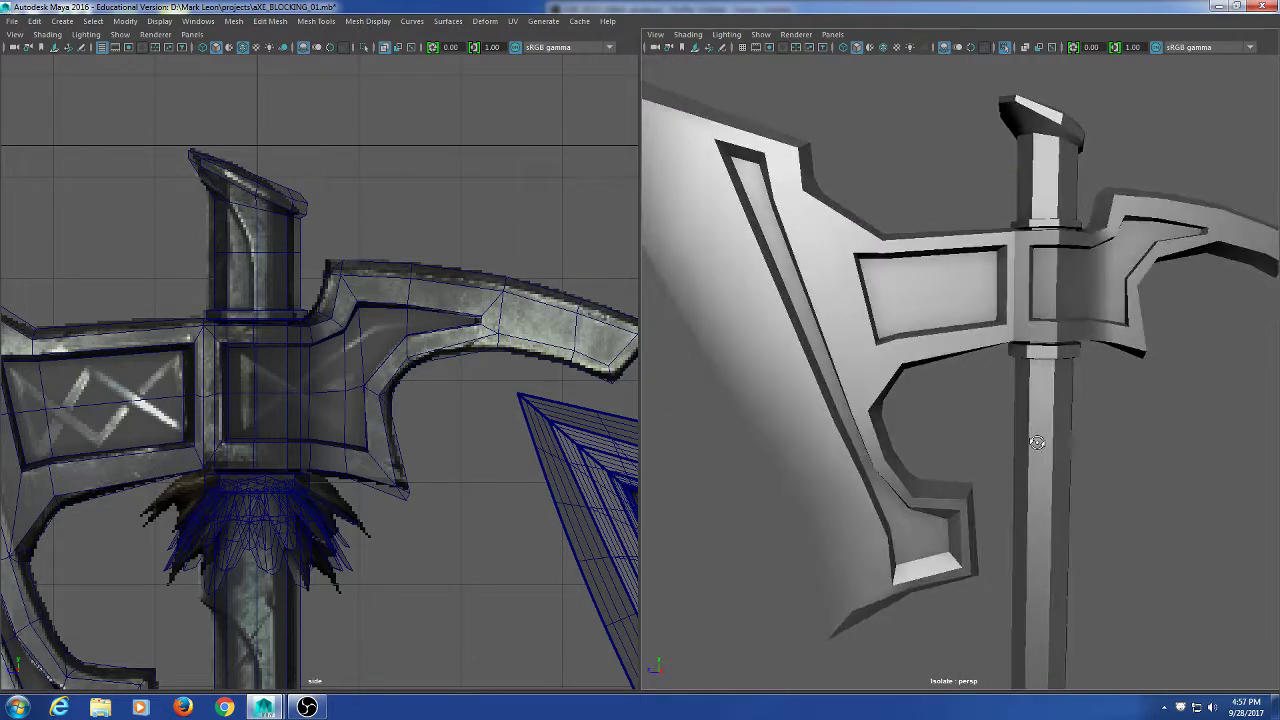
scroll(1050, 440, down, 3)
scroll(1040, 415, up, 2)
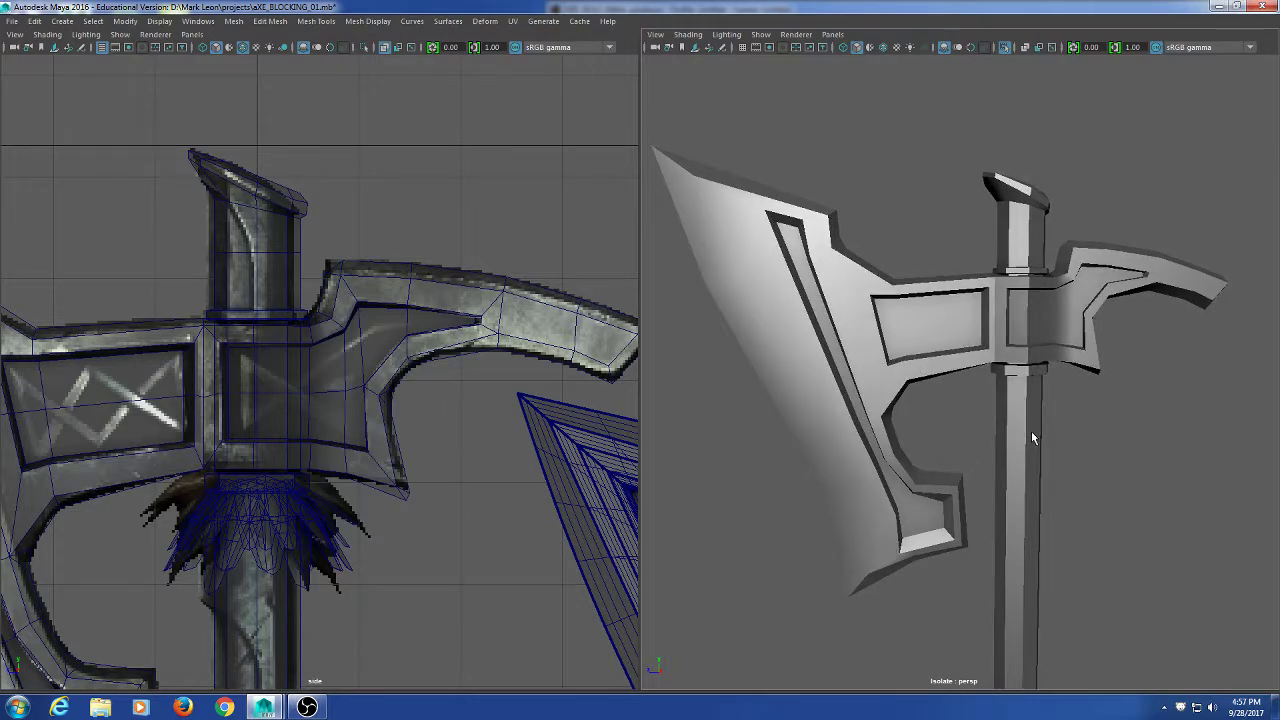
alt+drag(1008, 471, 1020, 465)
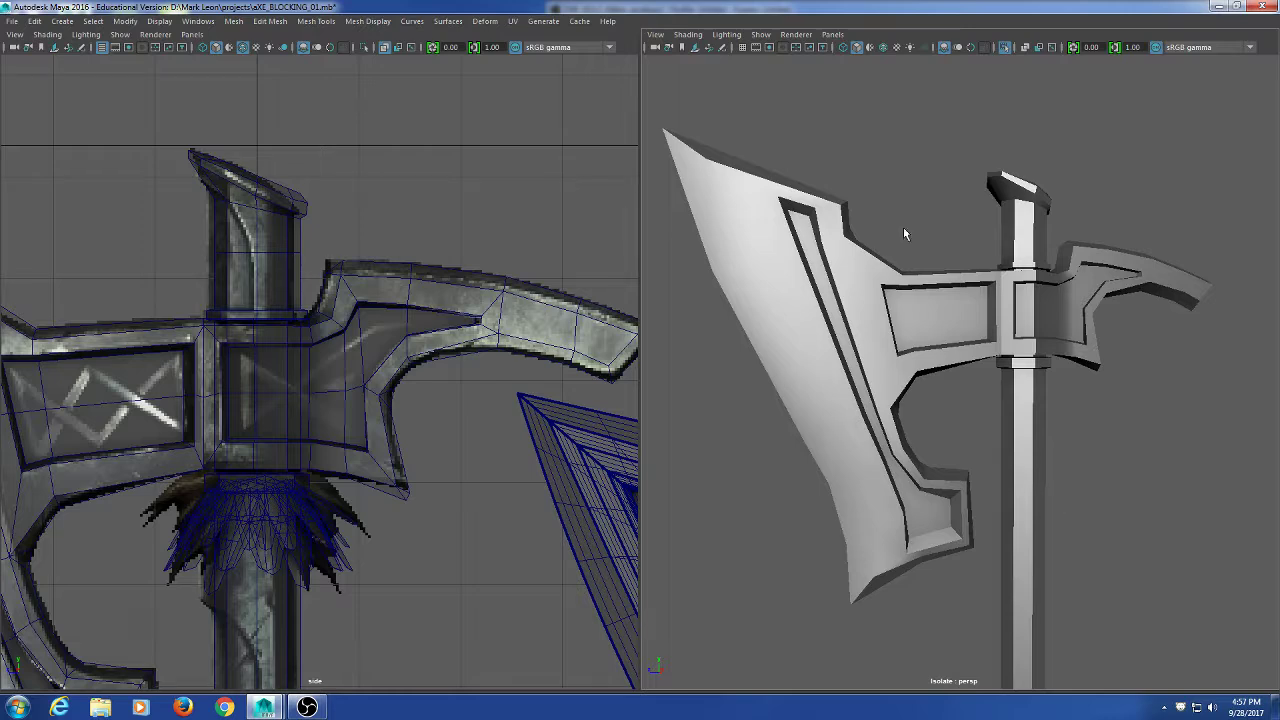
Preview the axe head with smoothing and return it to the unsmoothed display.
click(880, 462)
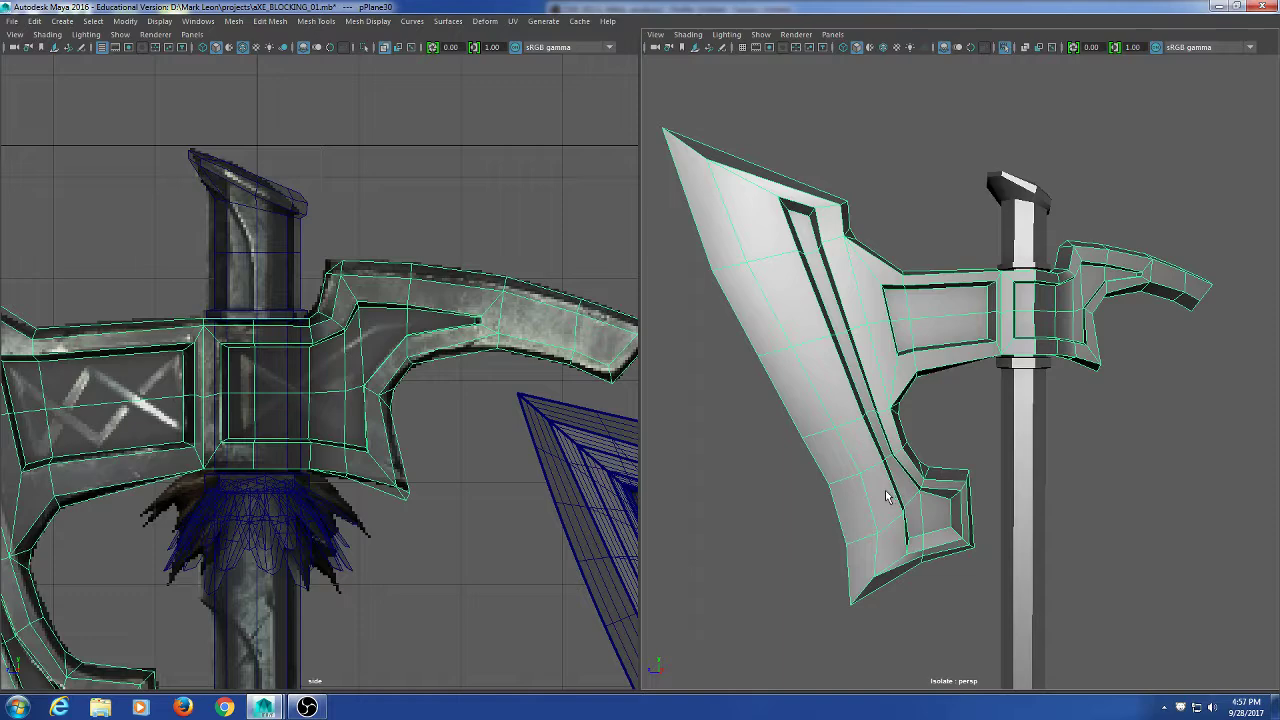
key(F3)
click(1148, 465)
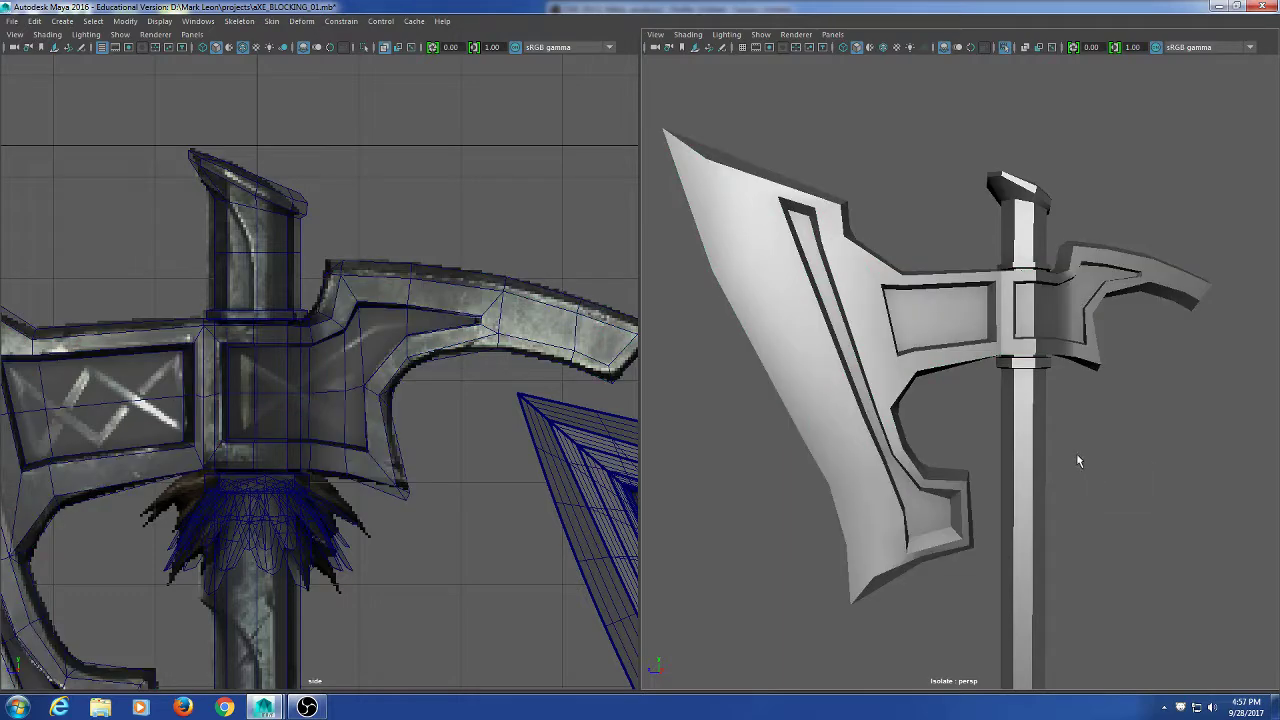
click(921, 318)
key(3)
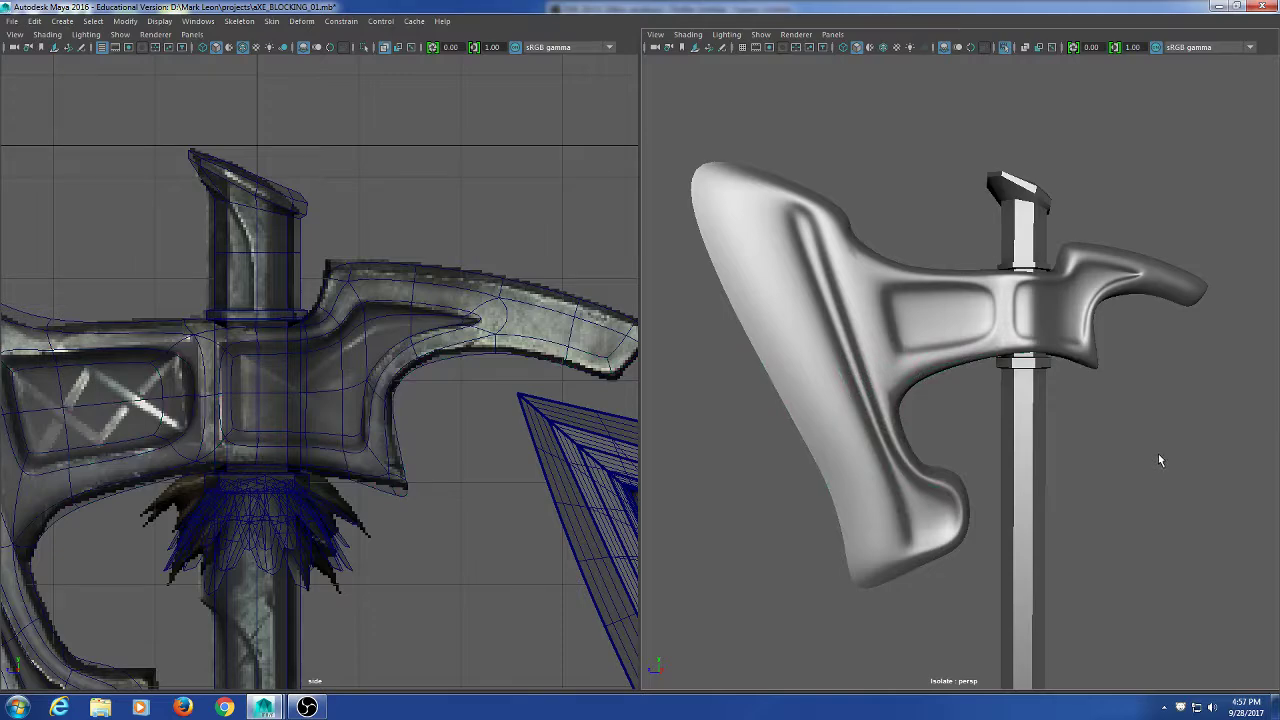
click(779, 321)
key(1)
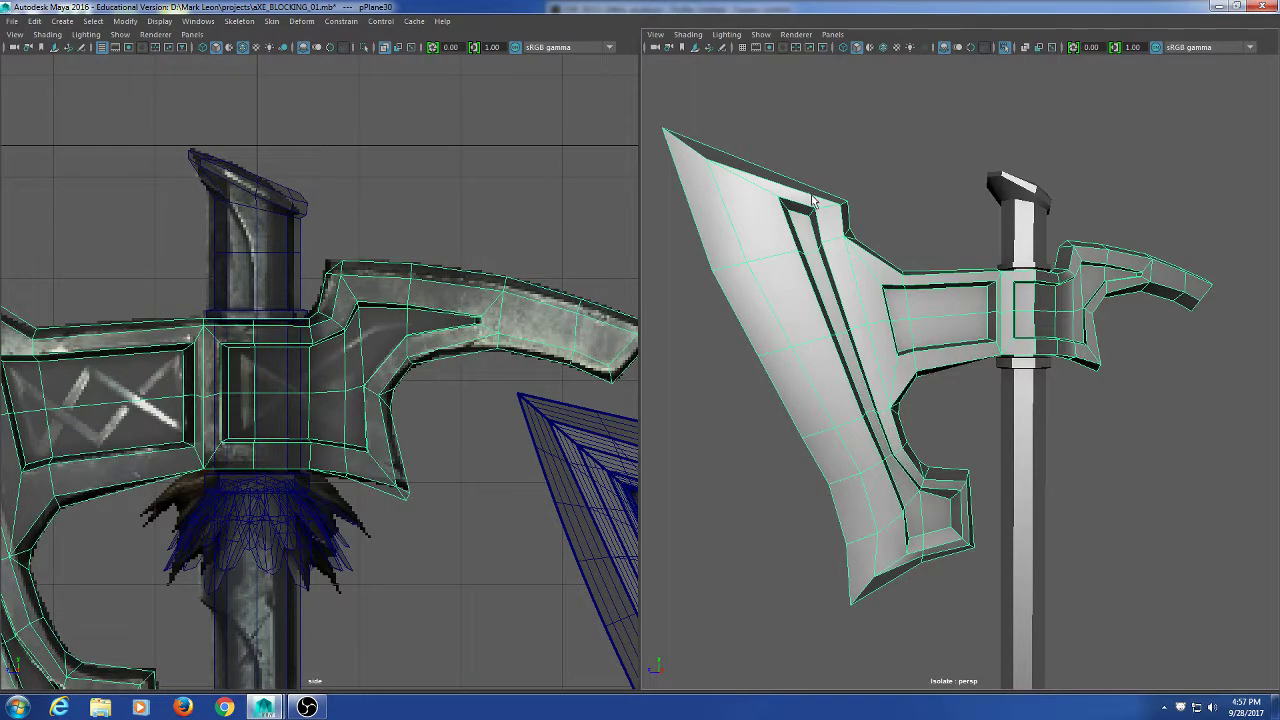
right_drag(806, 223, 811, 154)
click(779, 174)
double_click(779, 174)
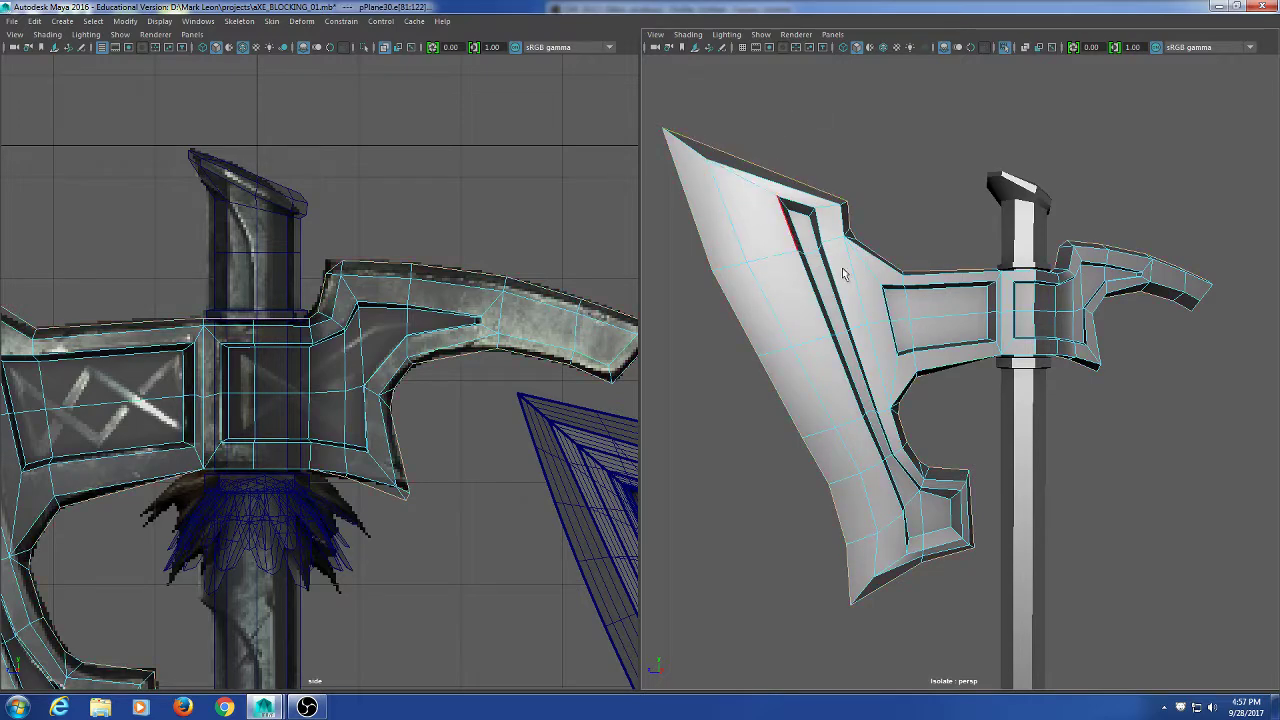
alt+drag(1163, 438, 1119, 407)
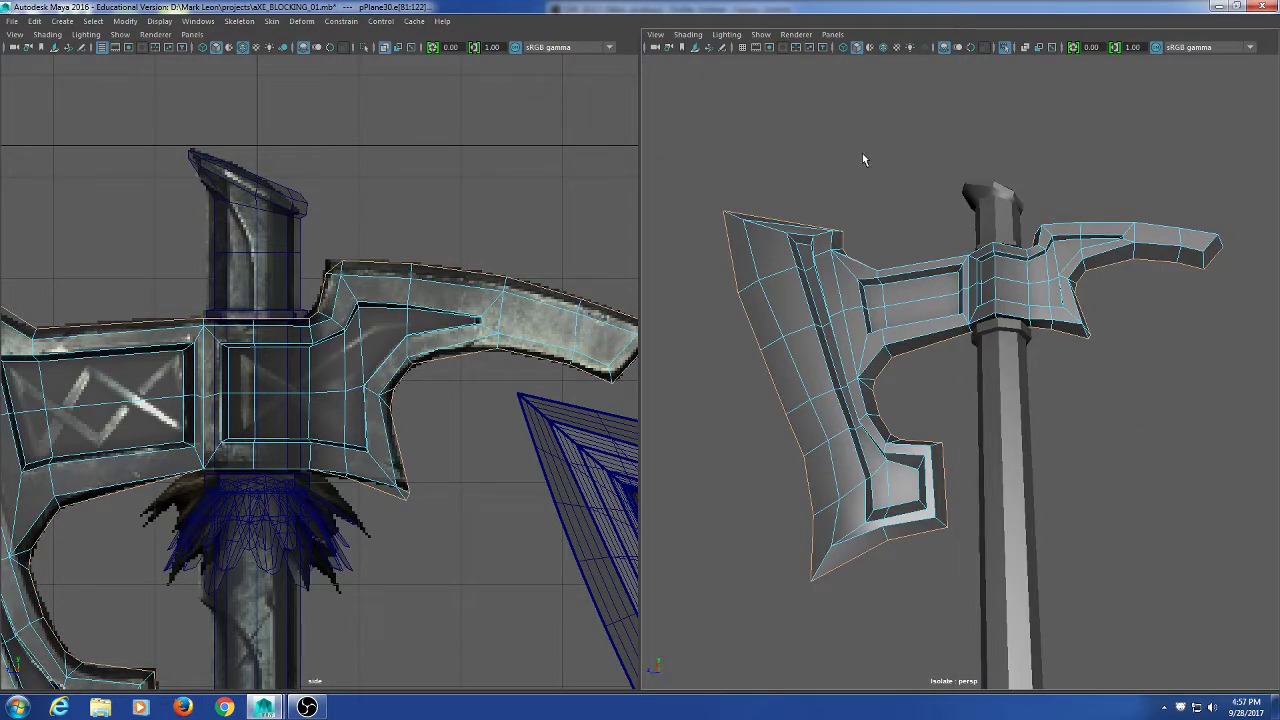
shift+right_drag(862, 154, 857, 219)
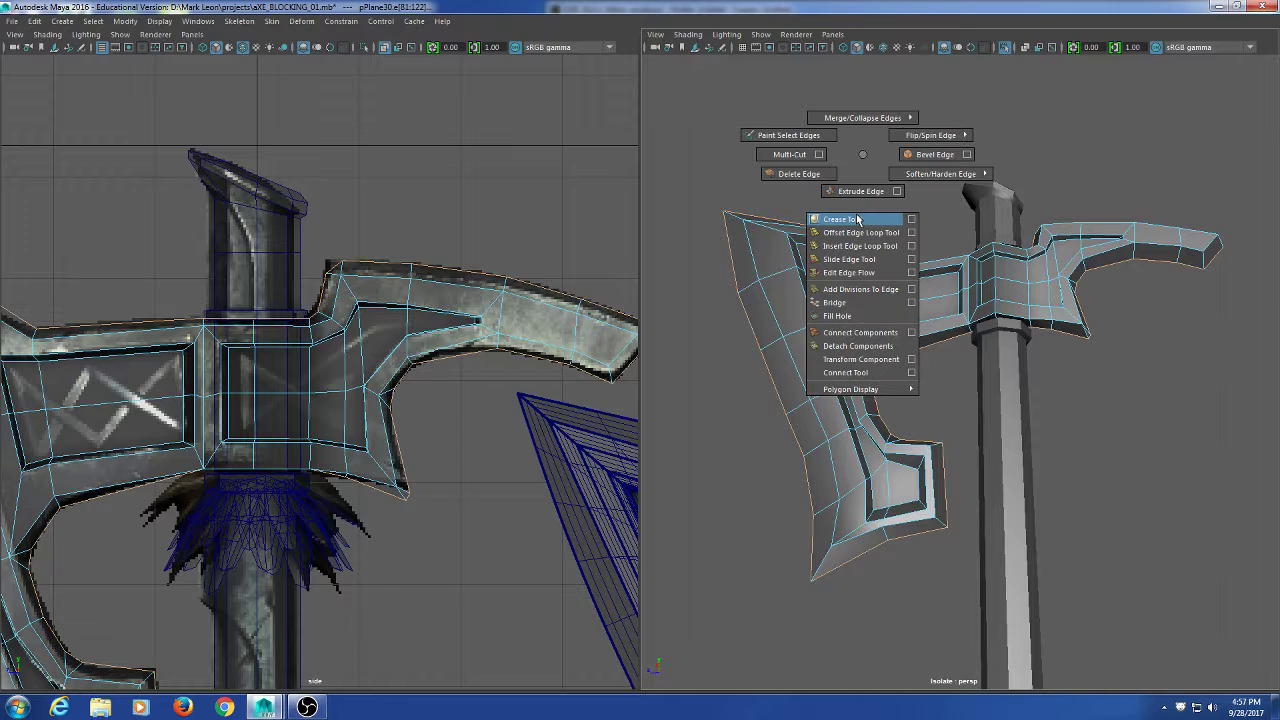
shift+right_drag(857, 219, 862, 151)
alt+drag(862, 151, 893, 276)
right_drag(830, 319, 928, 262)
click(928, 435)
Select the axe head in object mode and restore the full interface around the views.
scroll(866, 368, down, 5)
alt+drag(866, 368, 783, 338)
click(880, 372)
key(ctrl+space)
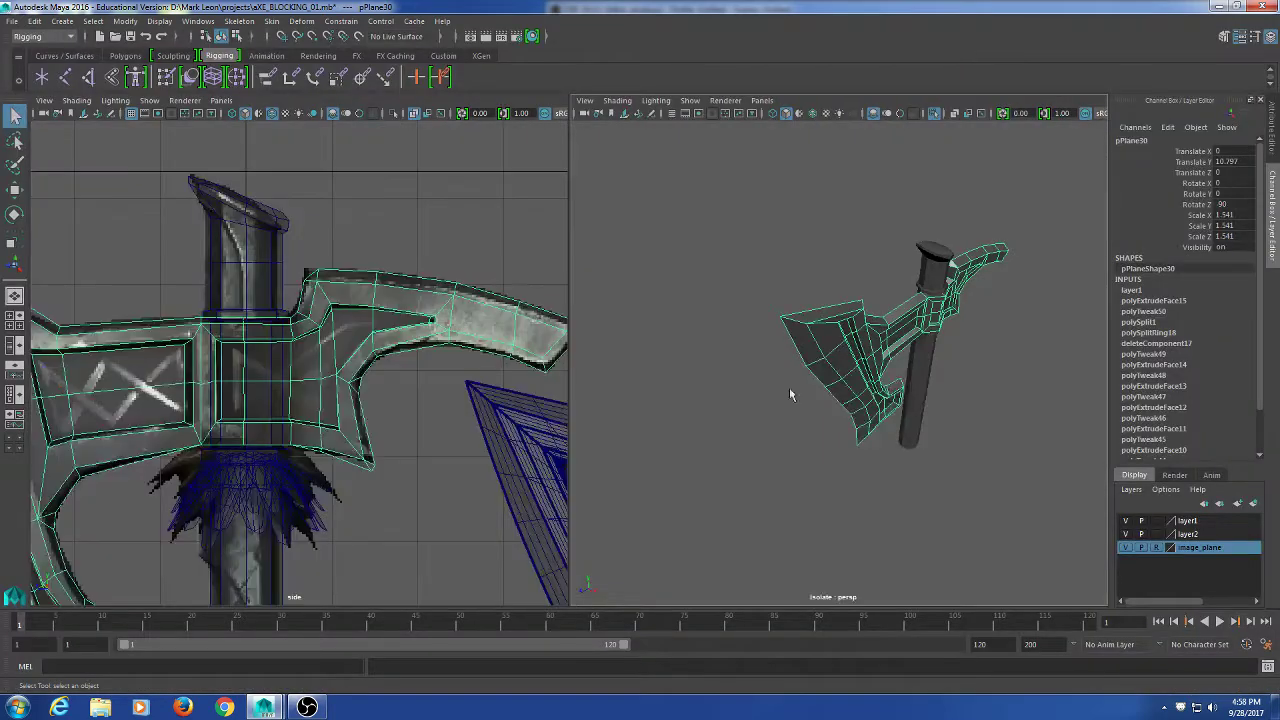
Try to mirror the axe head's geometry in the -X direction and undo the mirror.
alt+drag(781, 232, 682, 283)
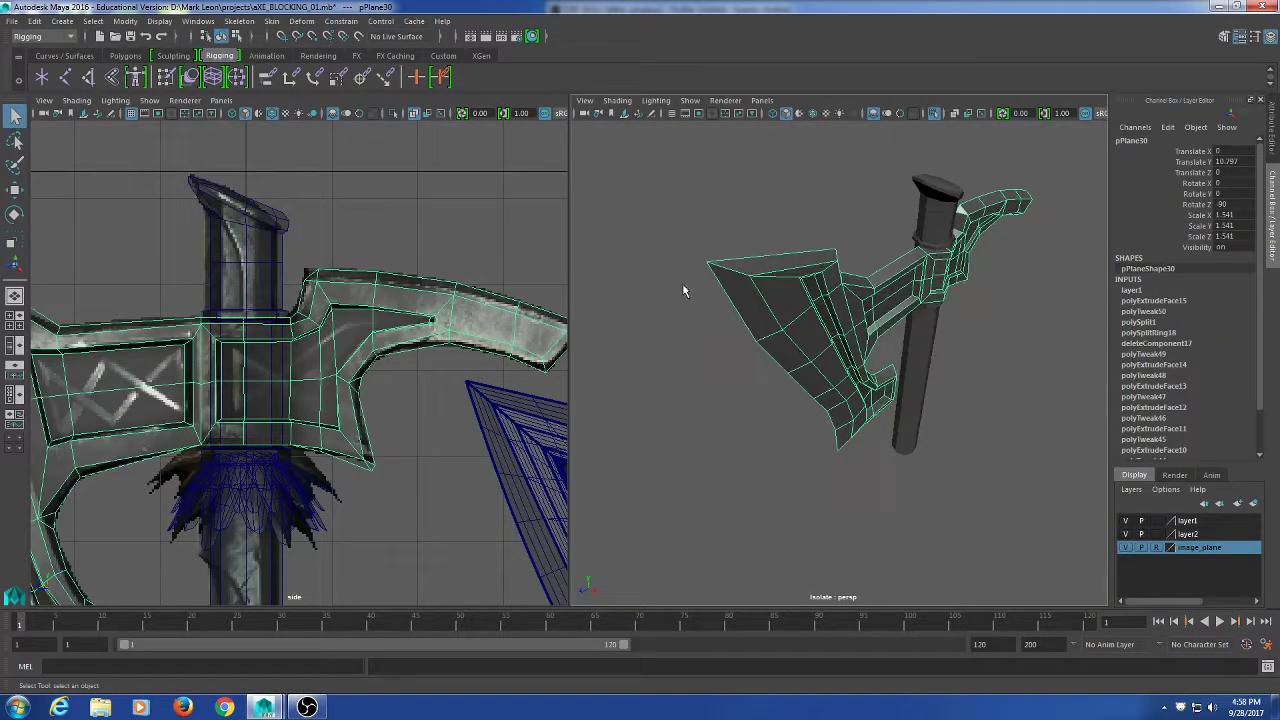
click(135, 56)
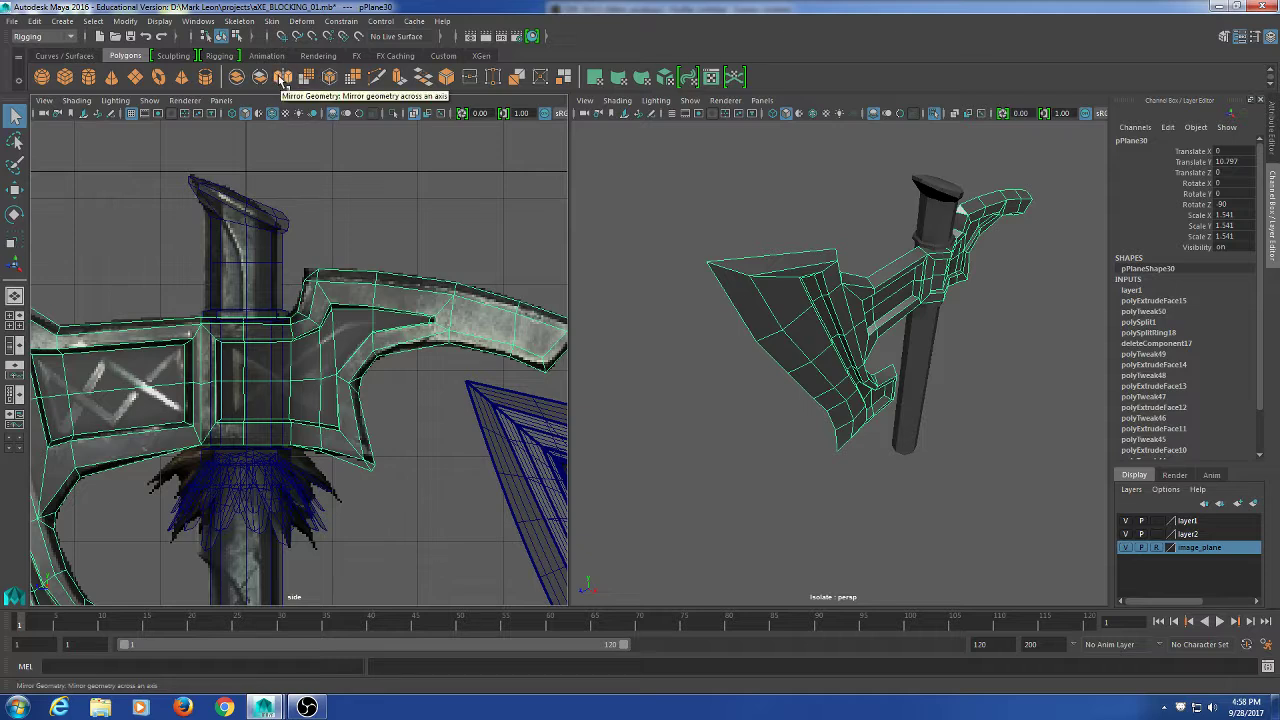
click(283, 78)
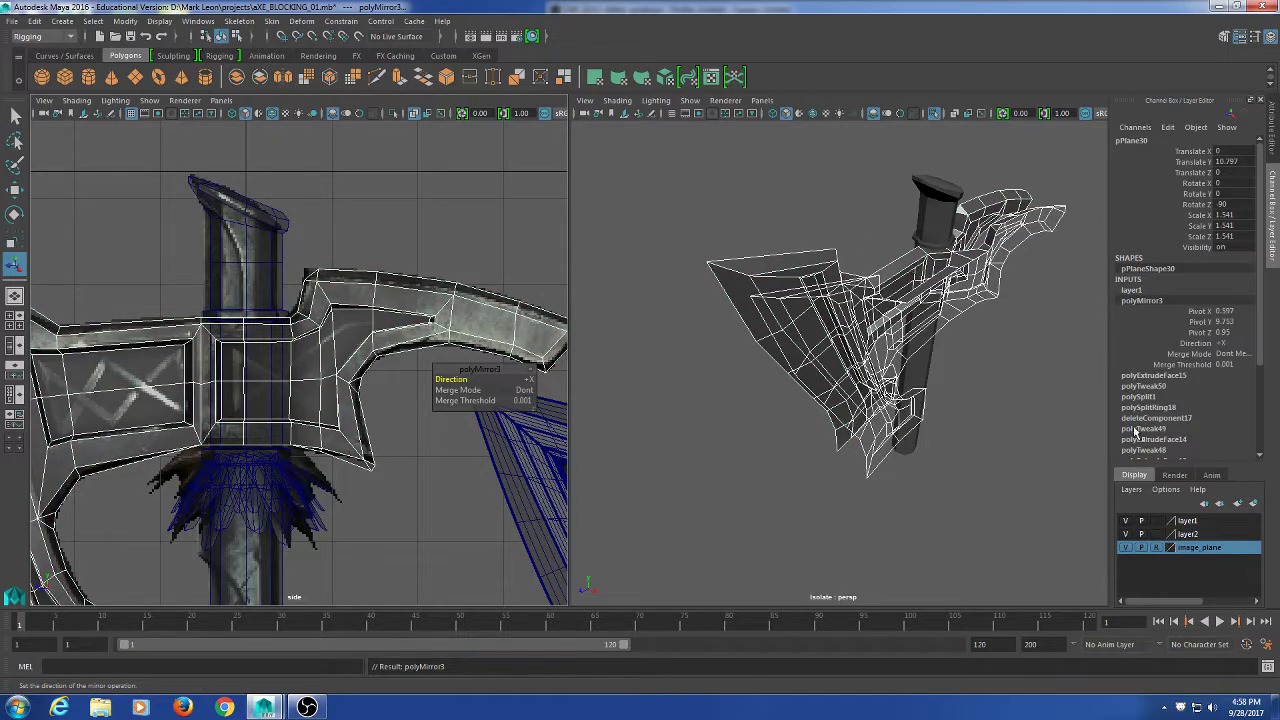
click(532, 380)
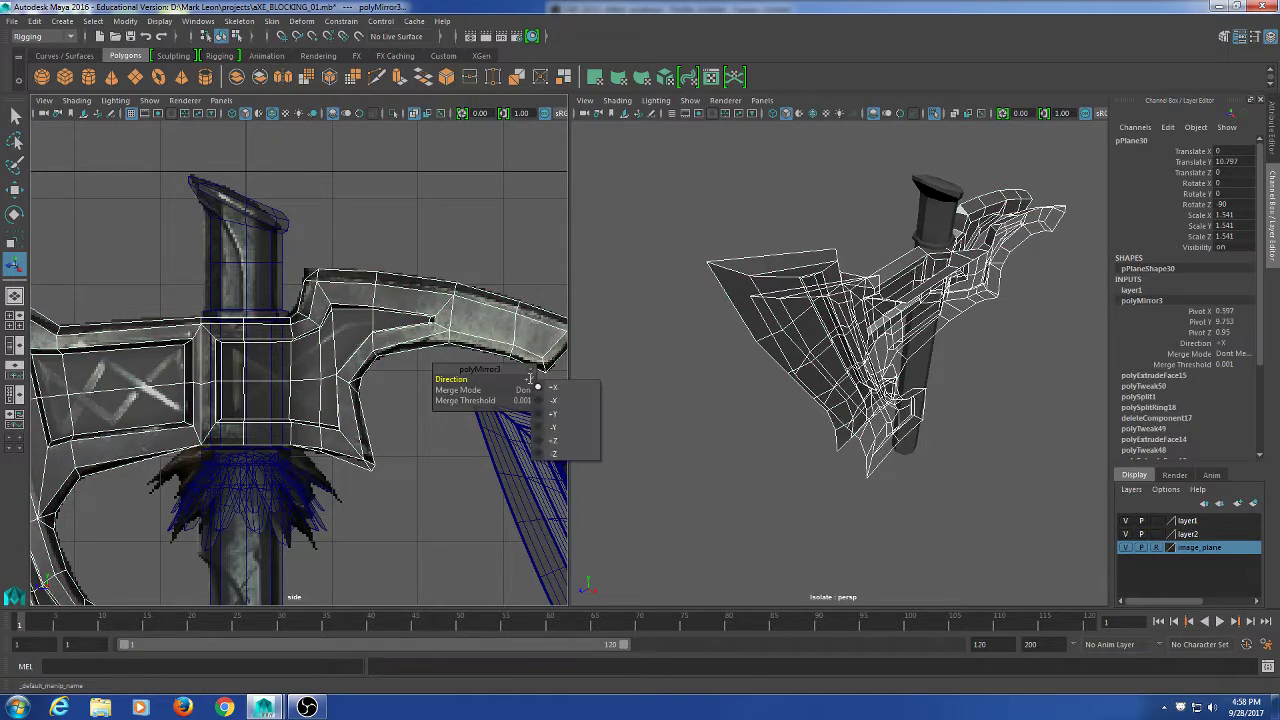
click(557, 401)
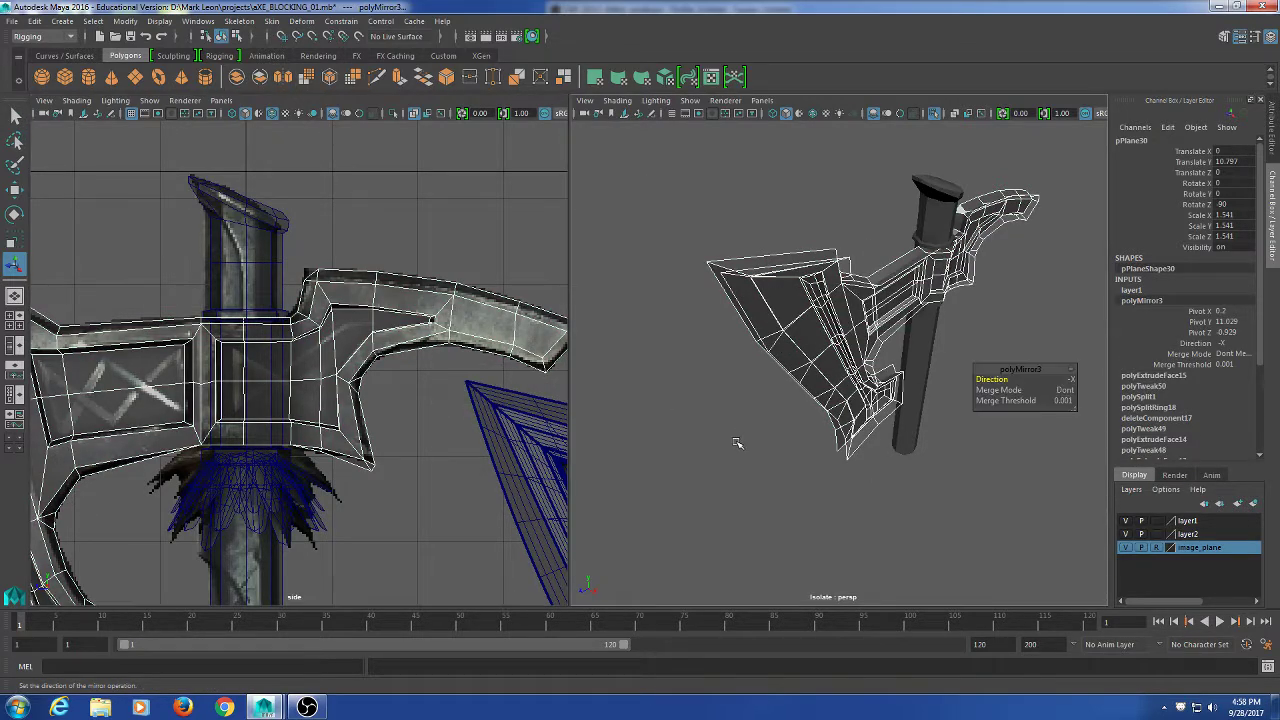
alt+drag(737, 443, 803, 431)
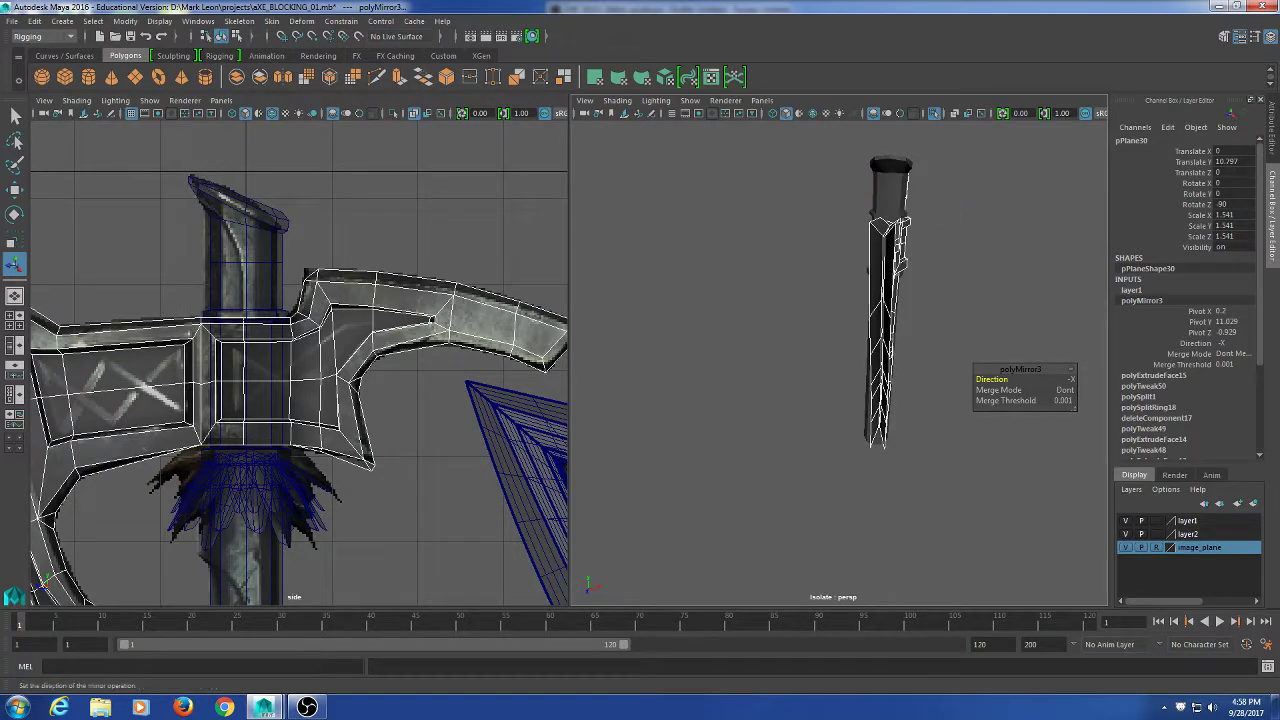
key(ctrl+z)
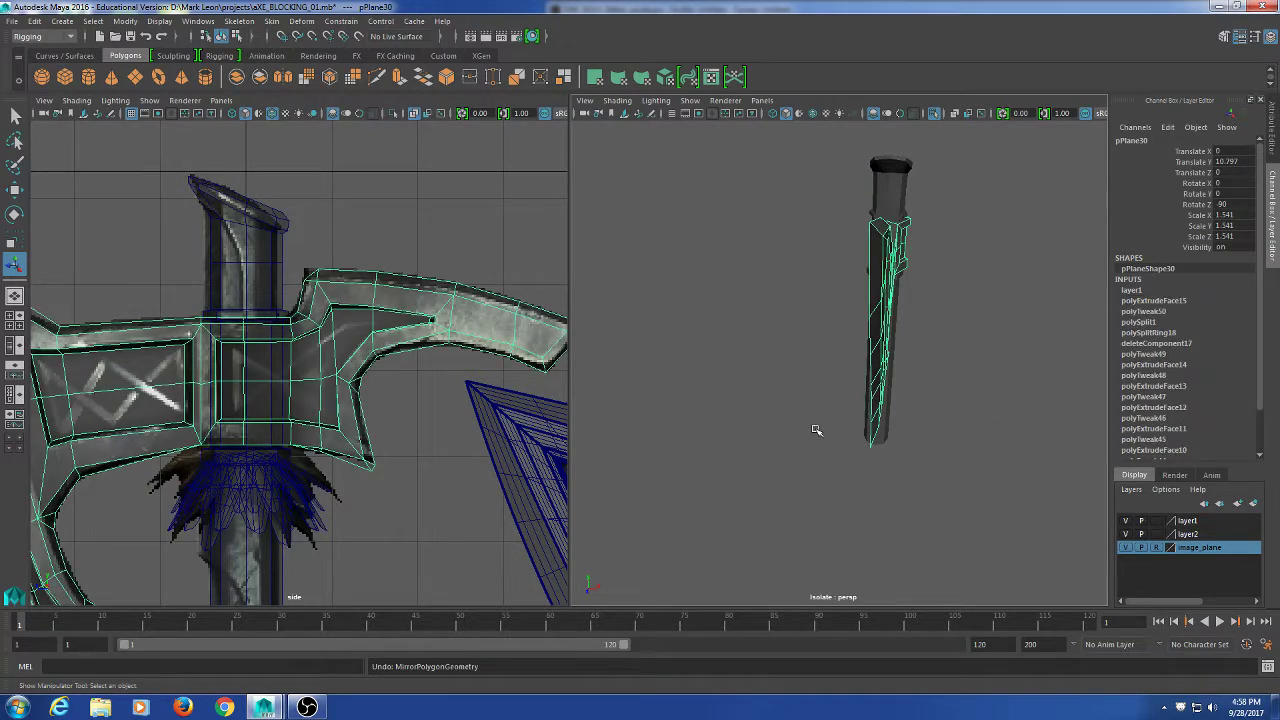
Reselect the axe head with the Select tool and switch the perspective view to the top view.
alt+drag(814, 434, 746, 460)
key(q)
right_click(1028, 221)
right_drag(1028, 221, 1094, 201)
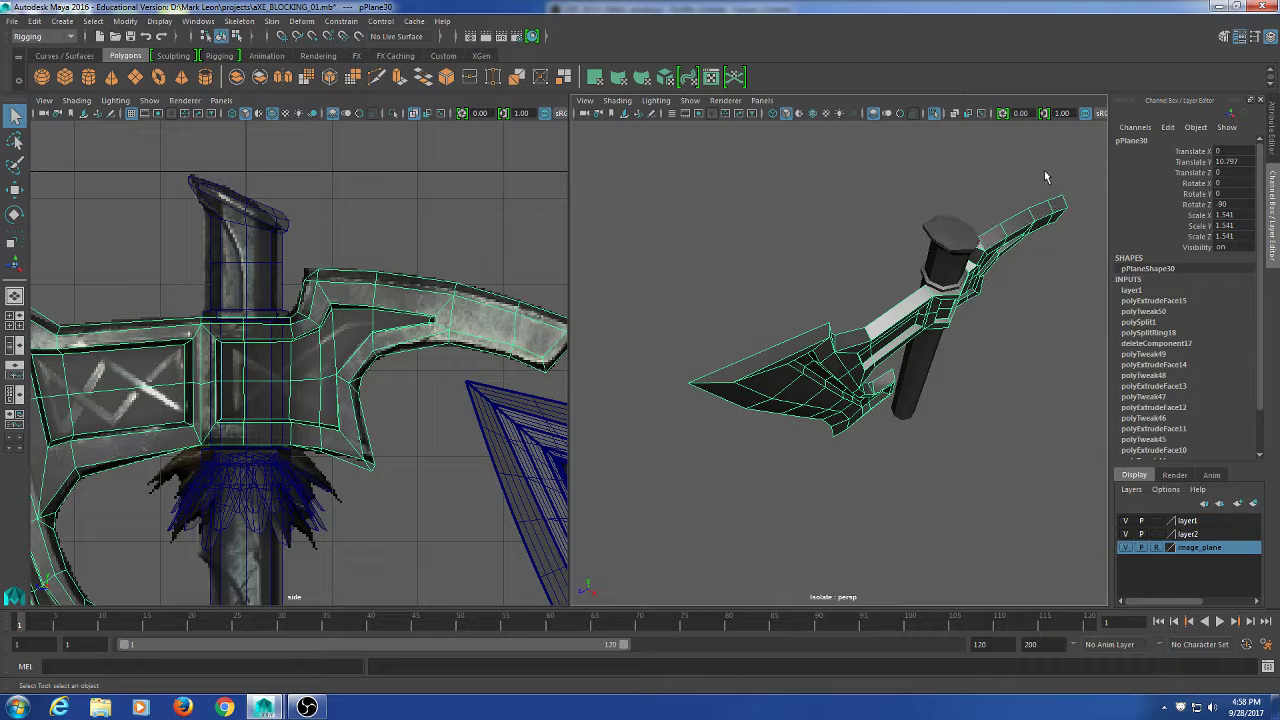
click(948, 178)
click(1033, 229)
key(space)
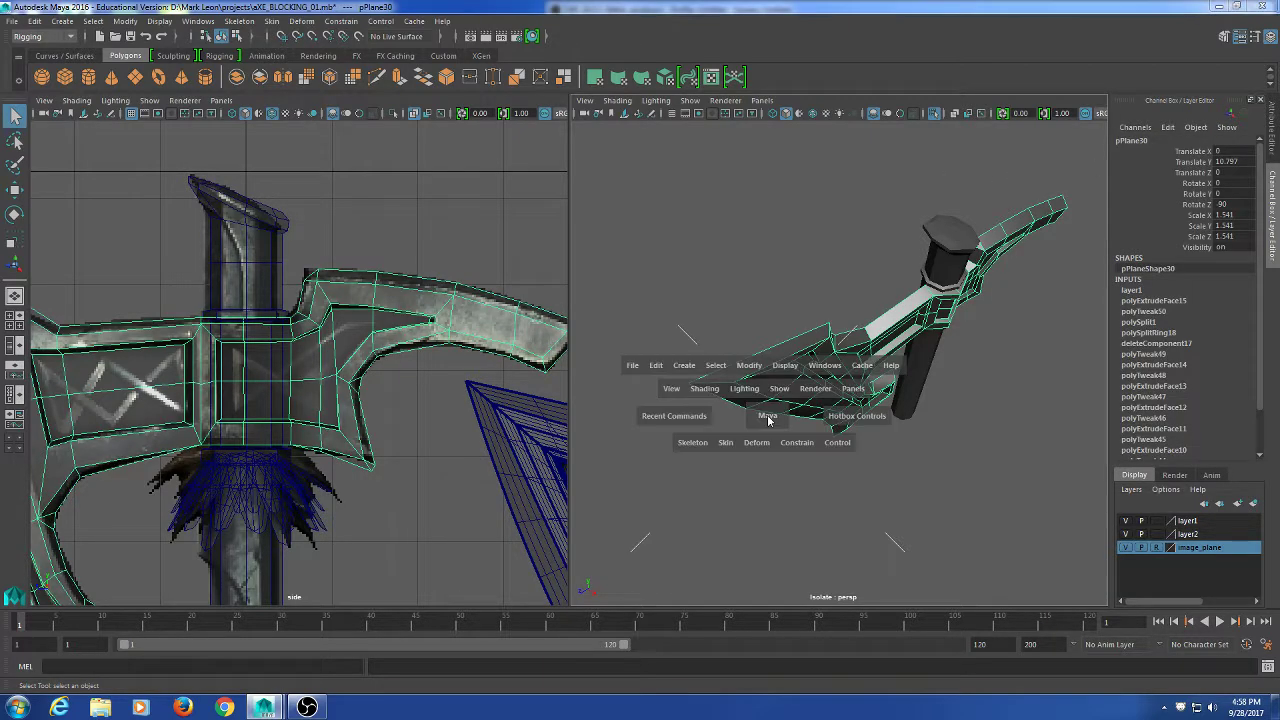
drag(710, 417, 627, 405)
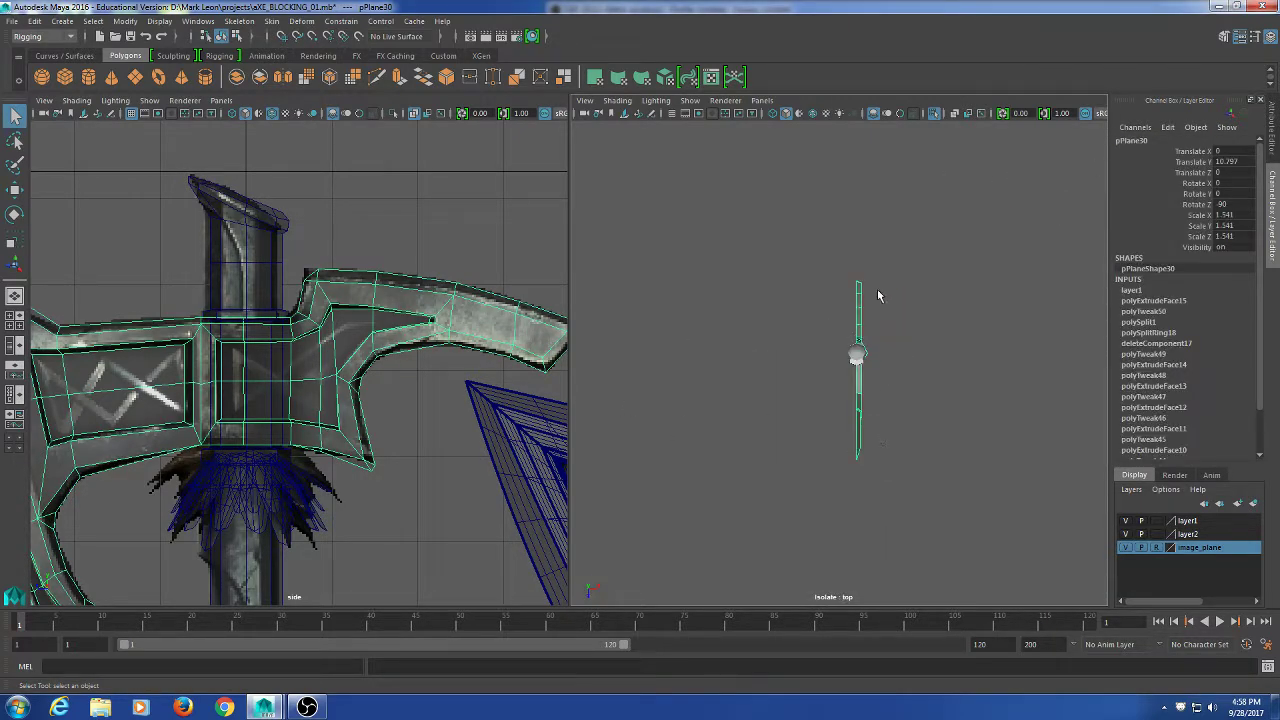
Turn on the grid display in the top view around the axe head.
alt+right_drag(877, 291, 976, 519)
key(space)
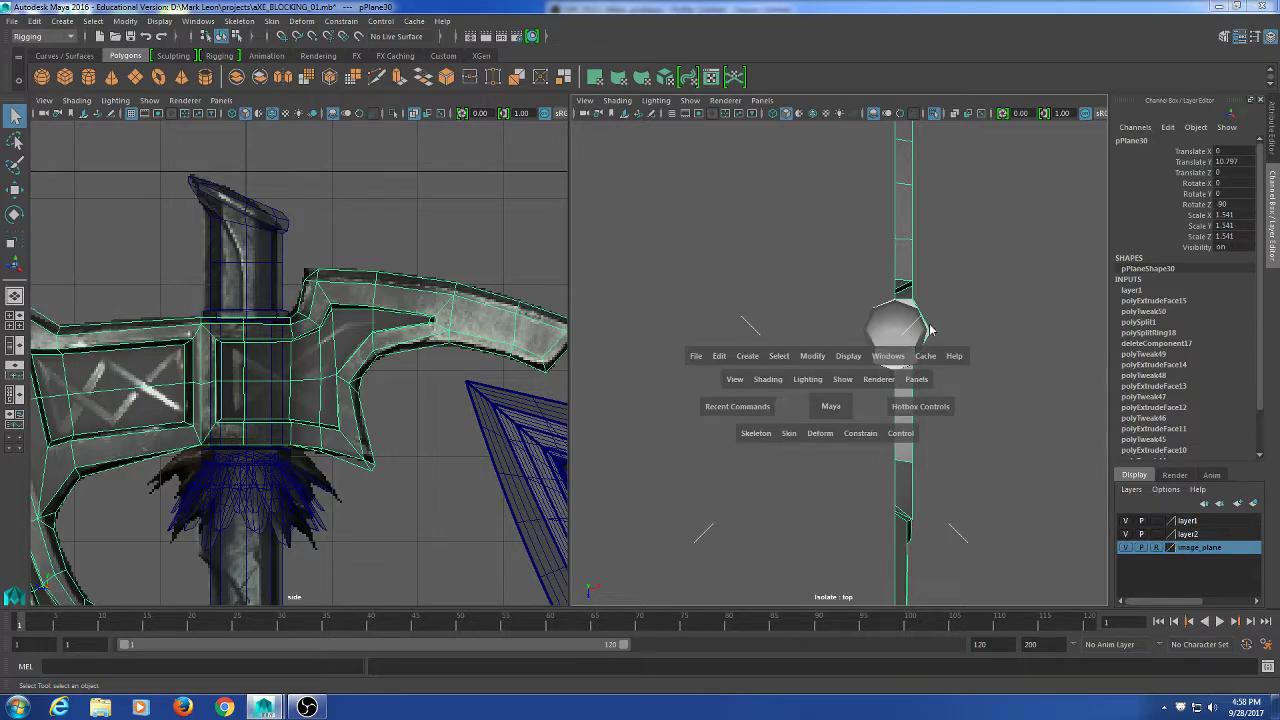
click(845, 379)
click(865, 656)
alt+middle_drag(1032, 499, 957, 449)
alt+drag(957, 449, 927, 479)
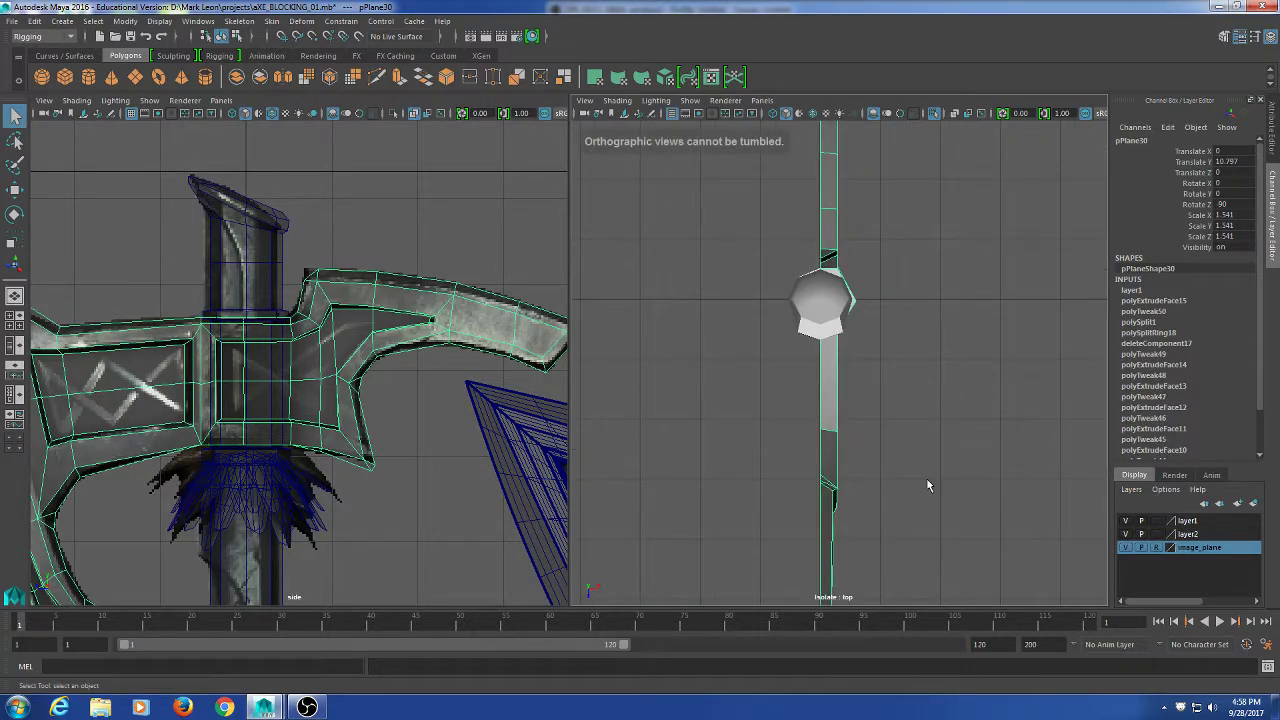
Examine the axe head against the grid in the top view, switch back to the perspective view and activate the Move tool.
scroll(905, 448, down, 12)
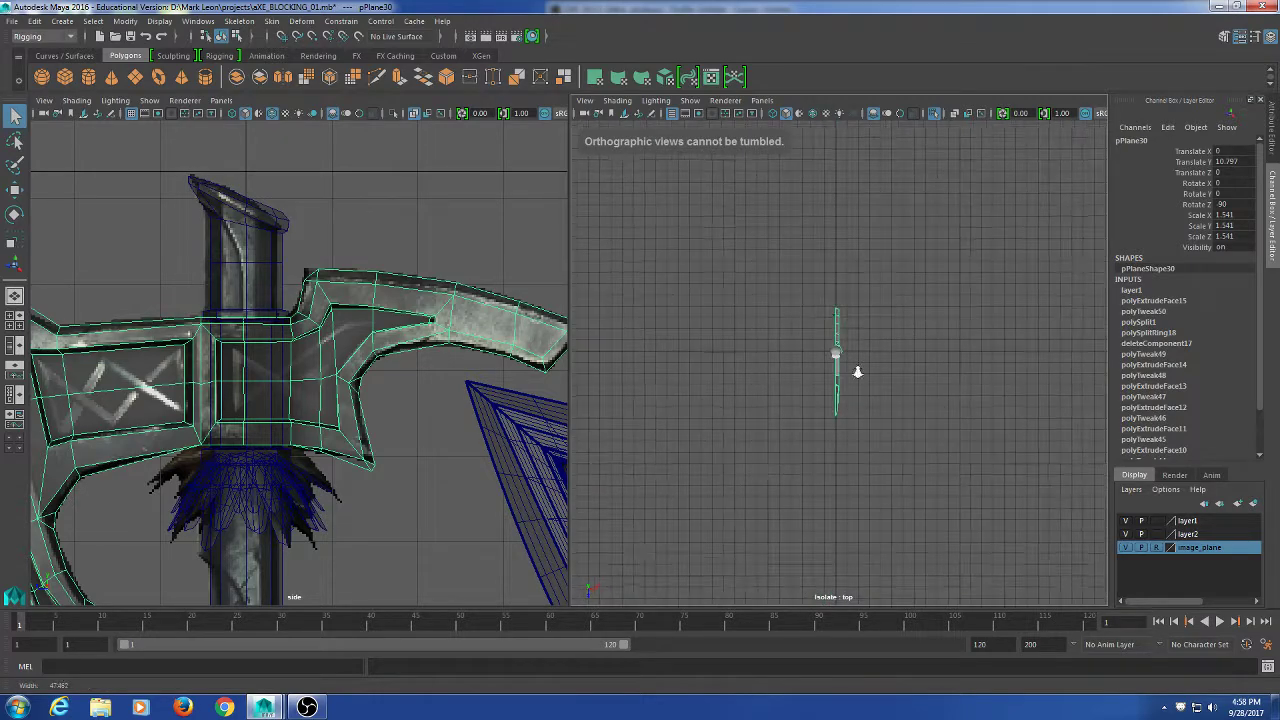
scroll(857, 371, up, 11)
alt+right_drag(827, 280, 853, 323)
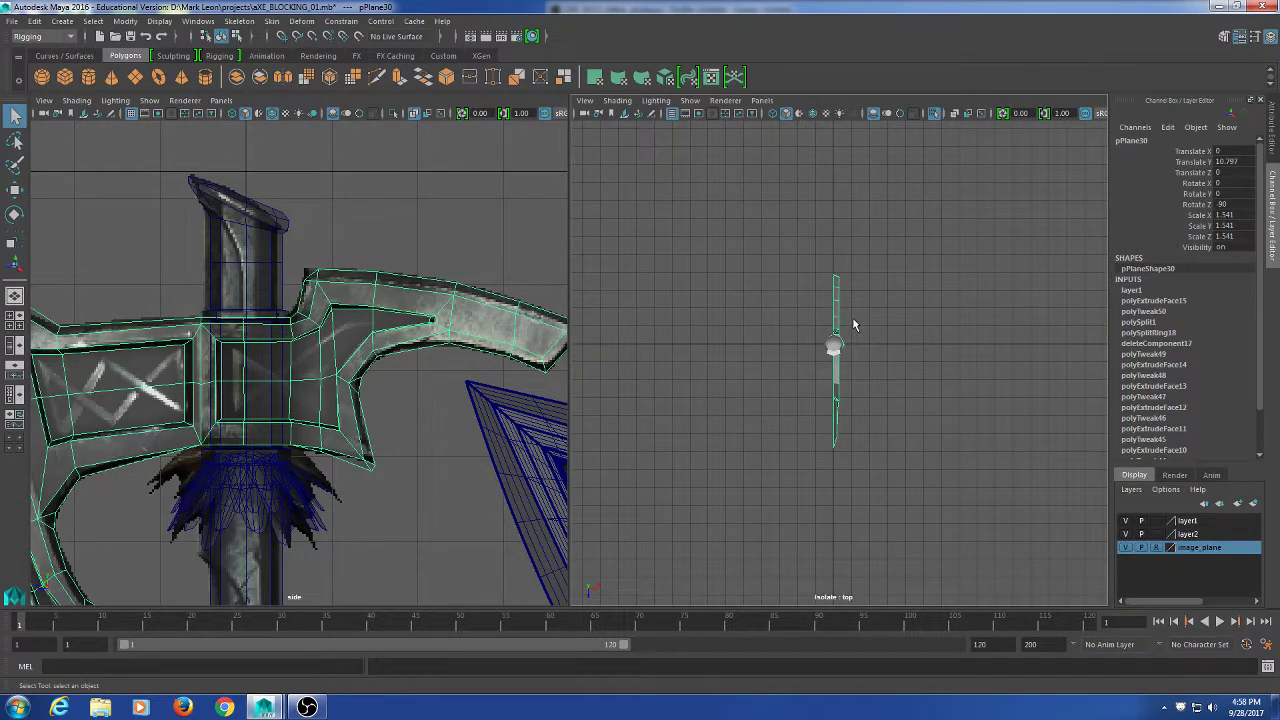
scroll(854, 366, up, 4)
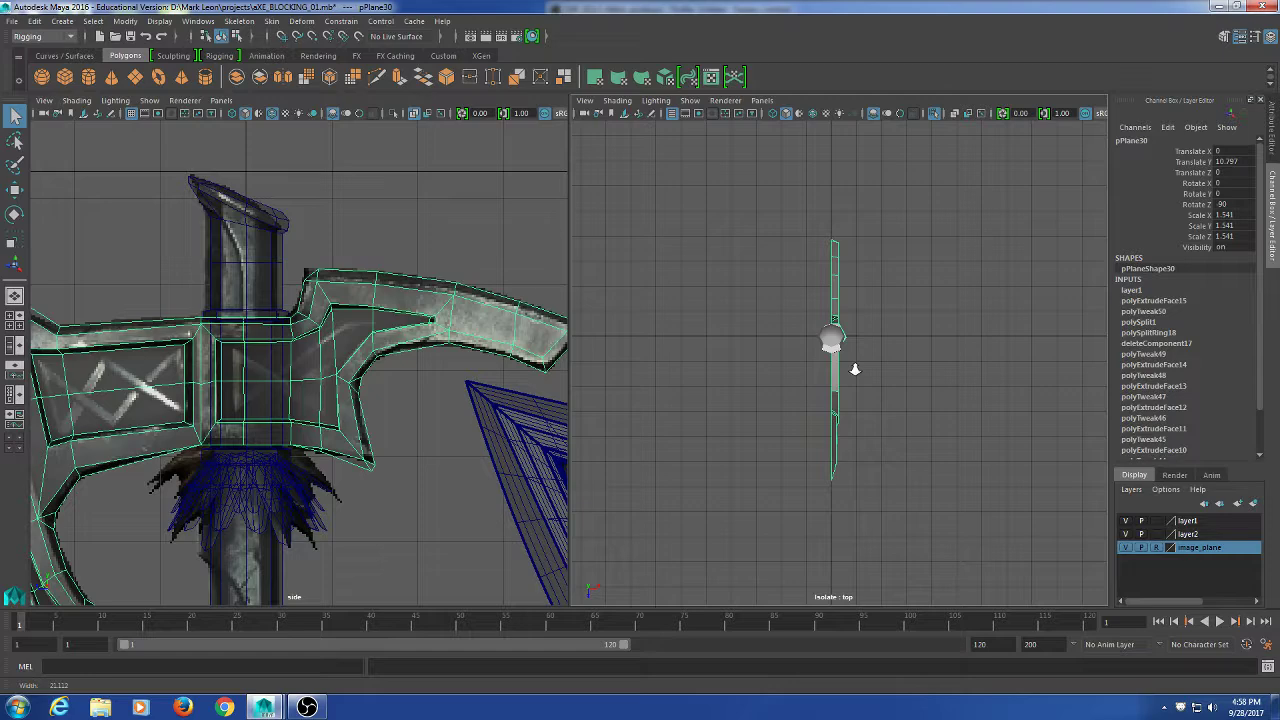
key(space)
click(927, 424)
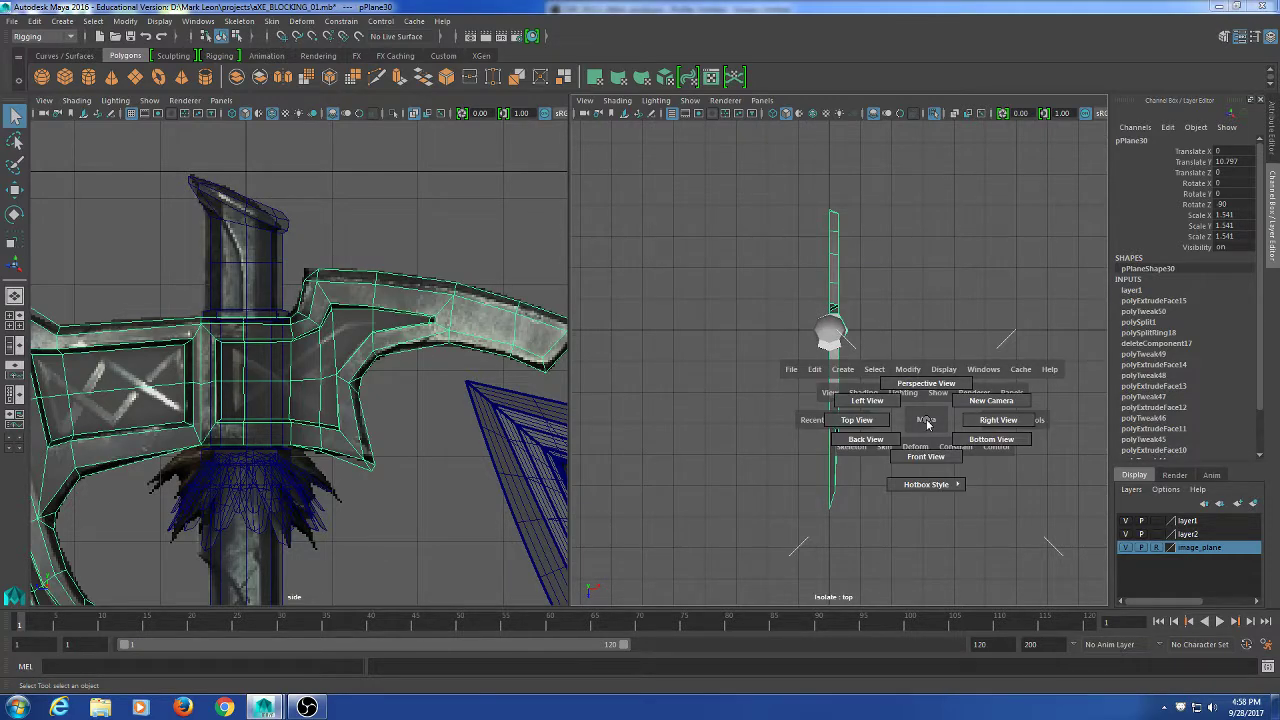
drag(927, 424, 966, 349)
mouse_move(894, 435)
alt+mouse_down()
mouse_move(873, 410)
mouse_move(911, 443)
mouse_move(894, 446)
alt+mouse_up()
key(r)
key(w)
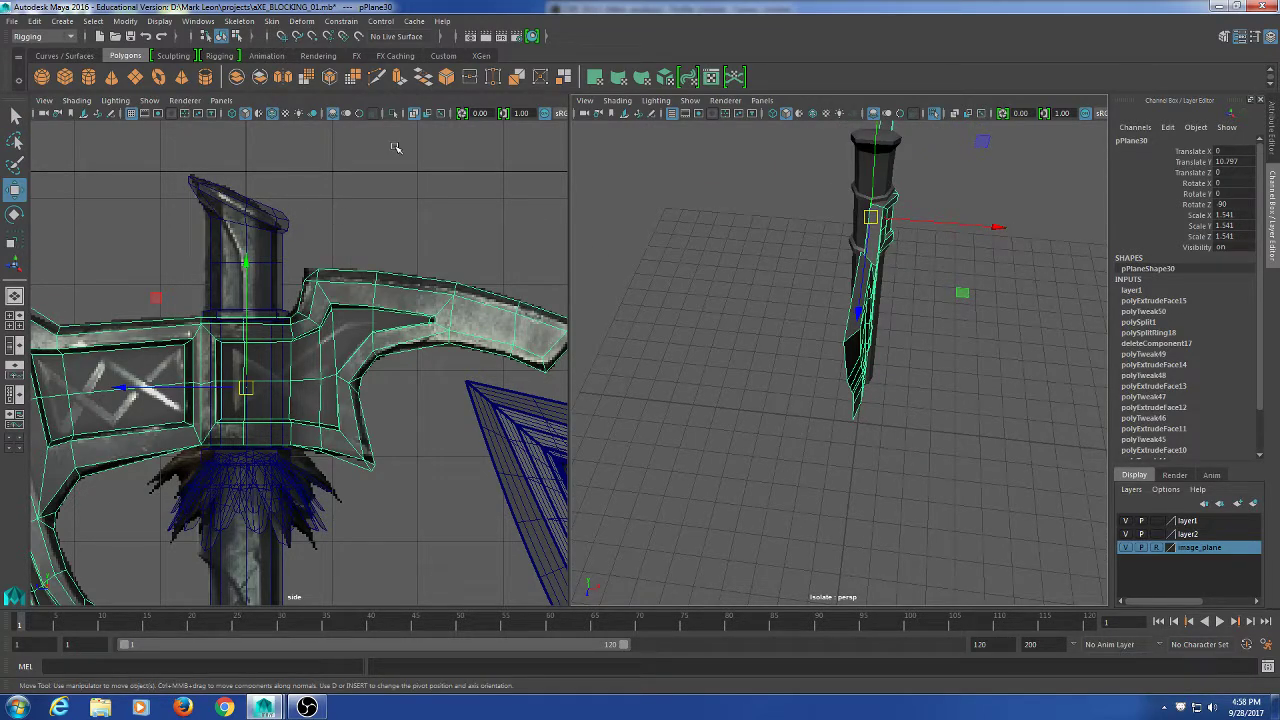
Try to mirror the axe head's geometry in the -X direction, undo it and return to the Select tool.
click(288, 80)
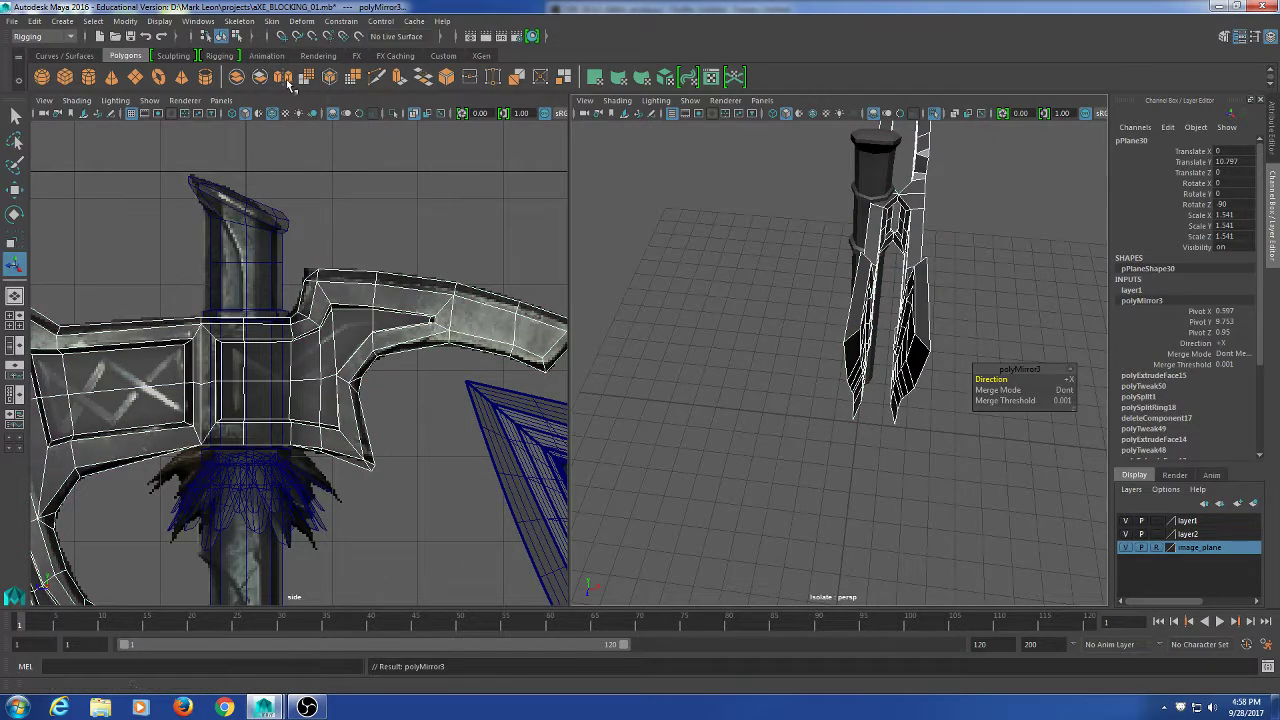
click(1066, 385)
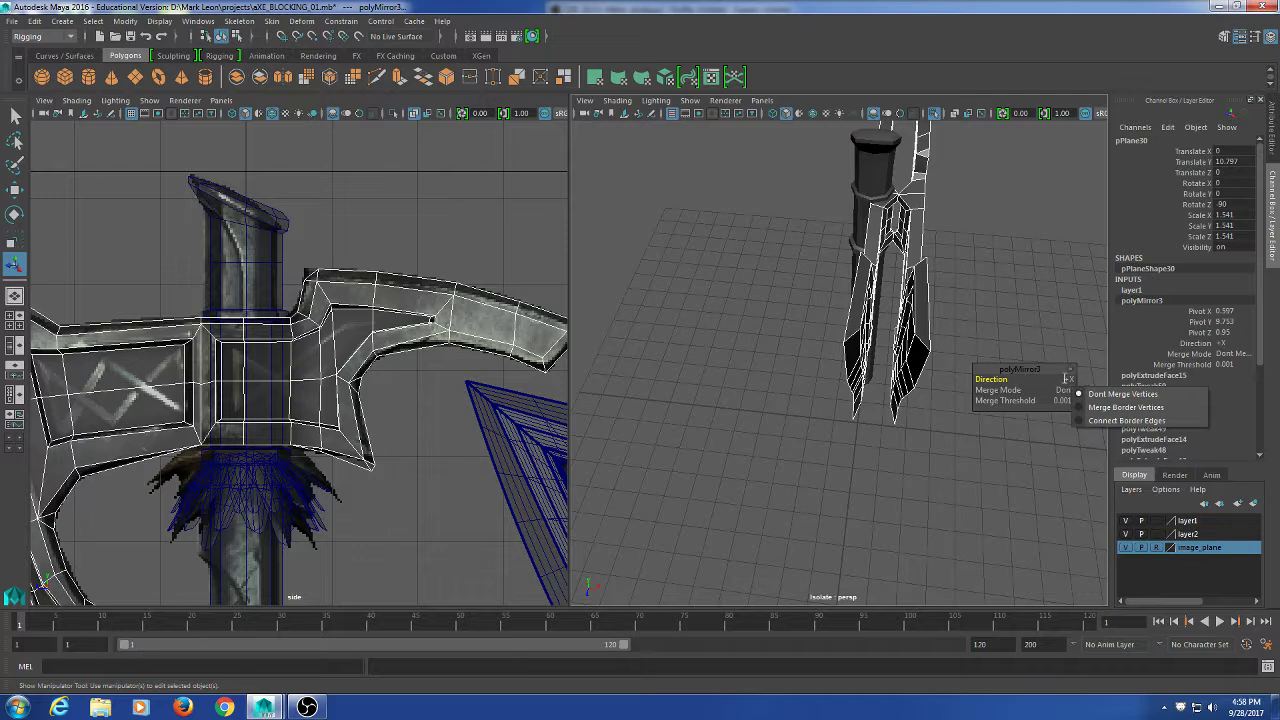
click(1066, 379)
click(1097, 400)
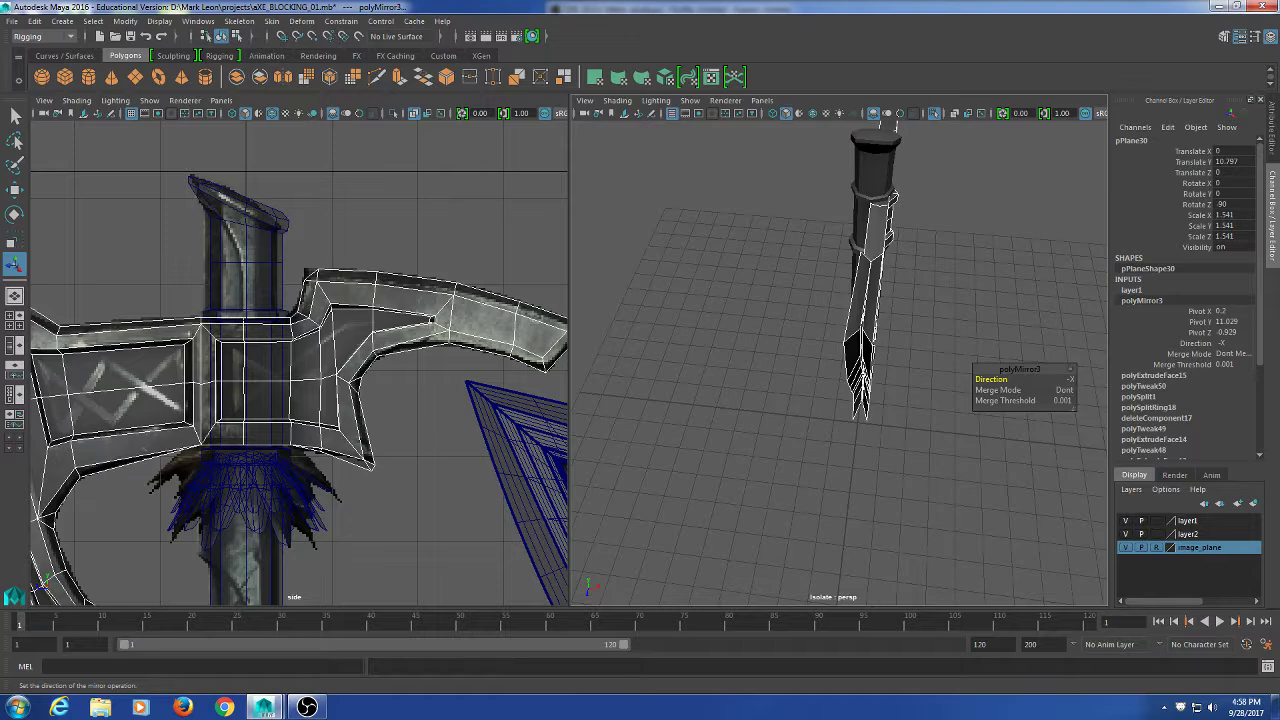
key(ctrl+z)
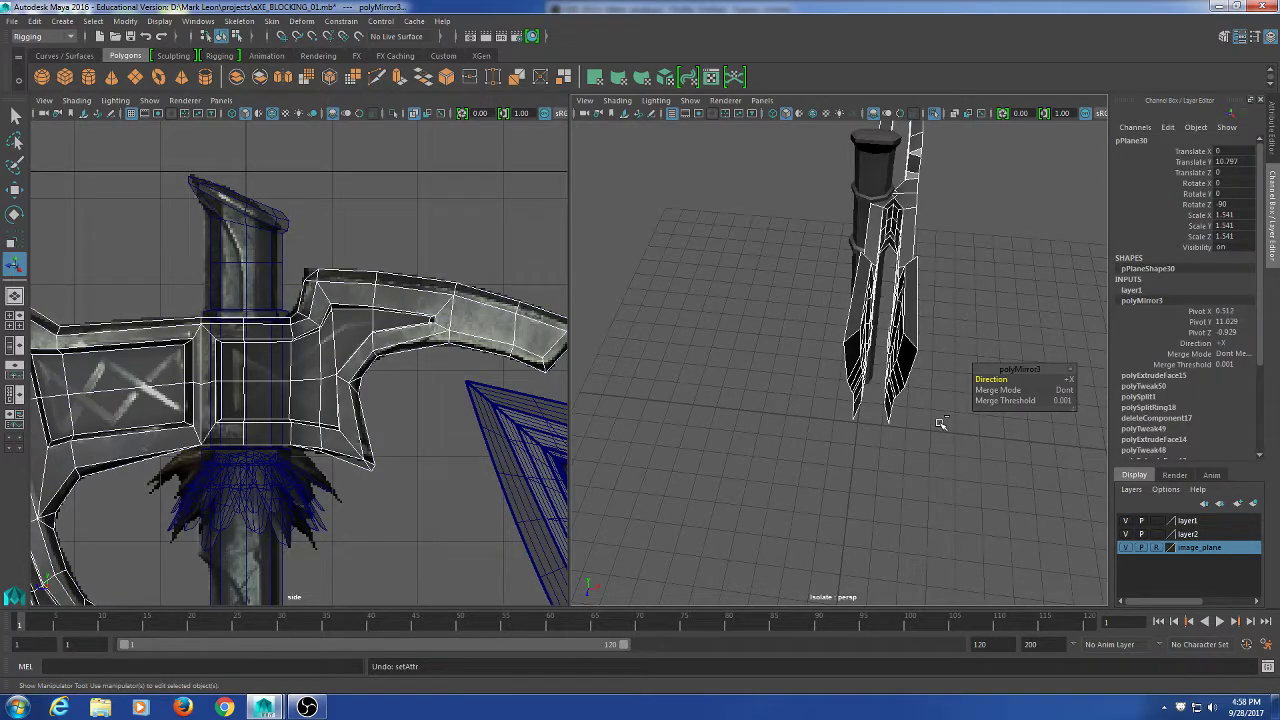
alt+drag(952, 476, 986, 440)
key(q)
Reselect the axe head and delete its construction history.
click(933, 486)
click(830, 364)
key(space)
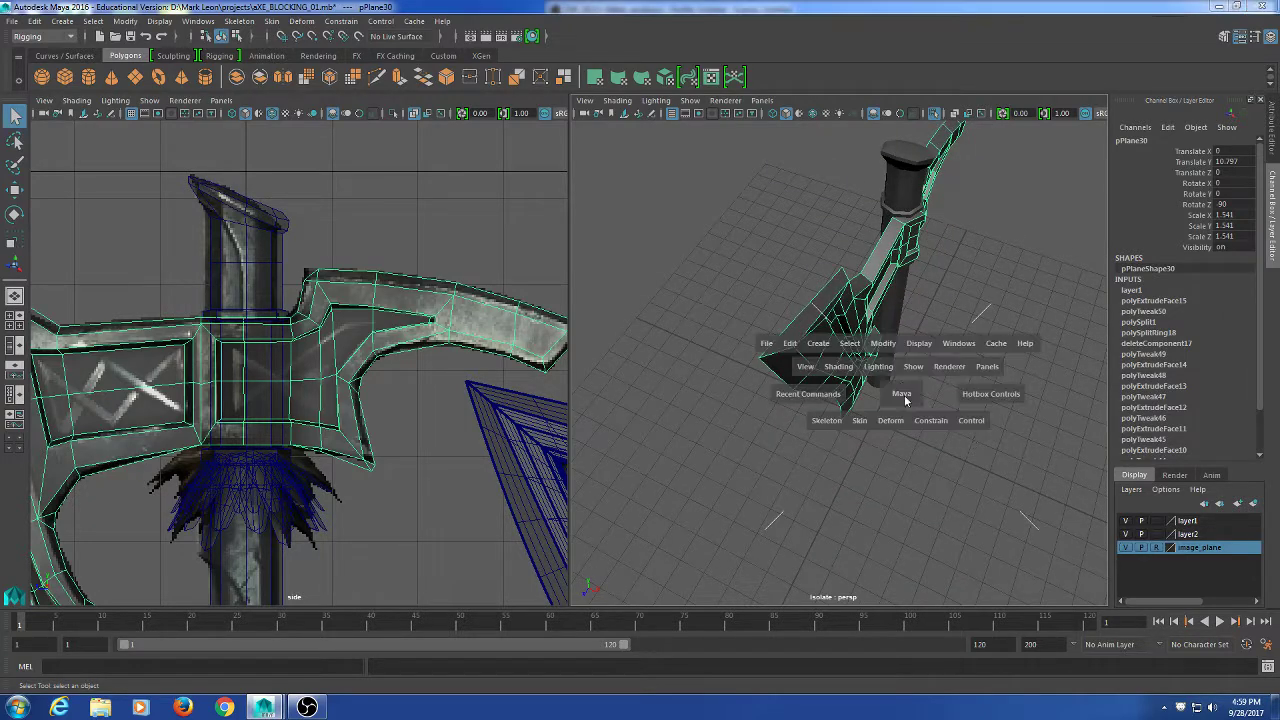
click(790, 343)
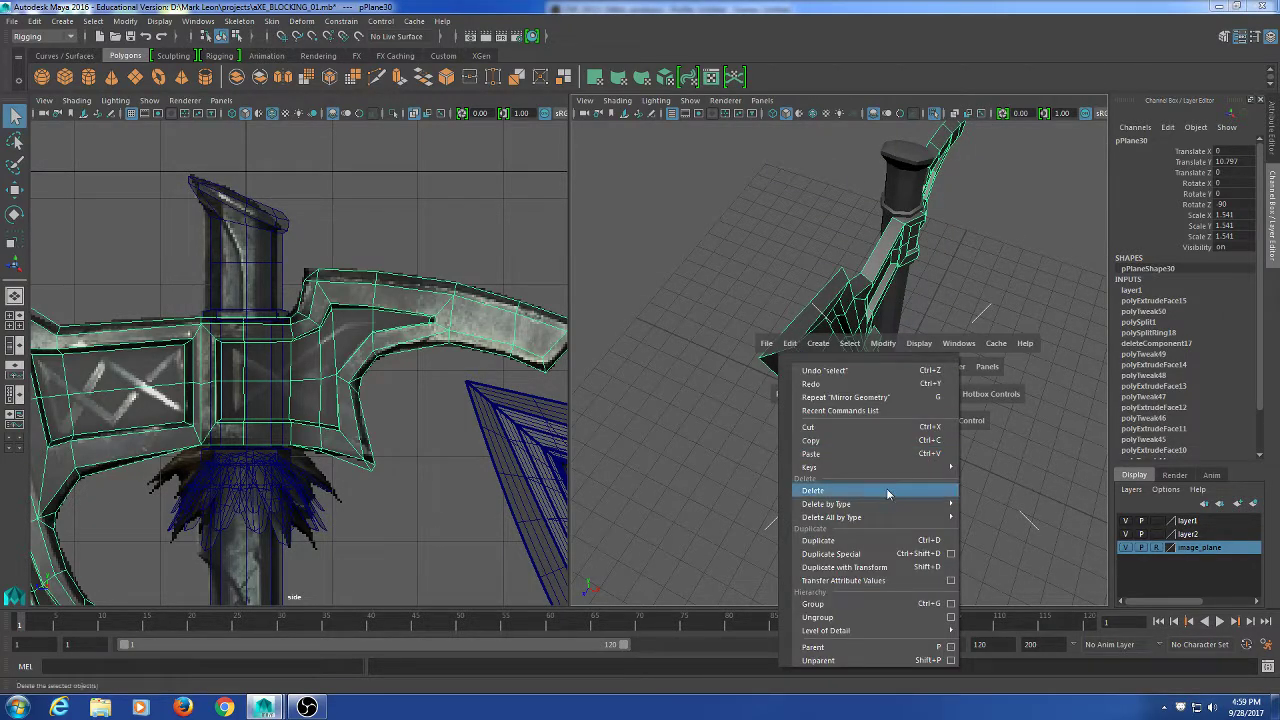
mouse_move(880, 504)
click(1012, 528)
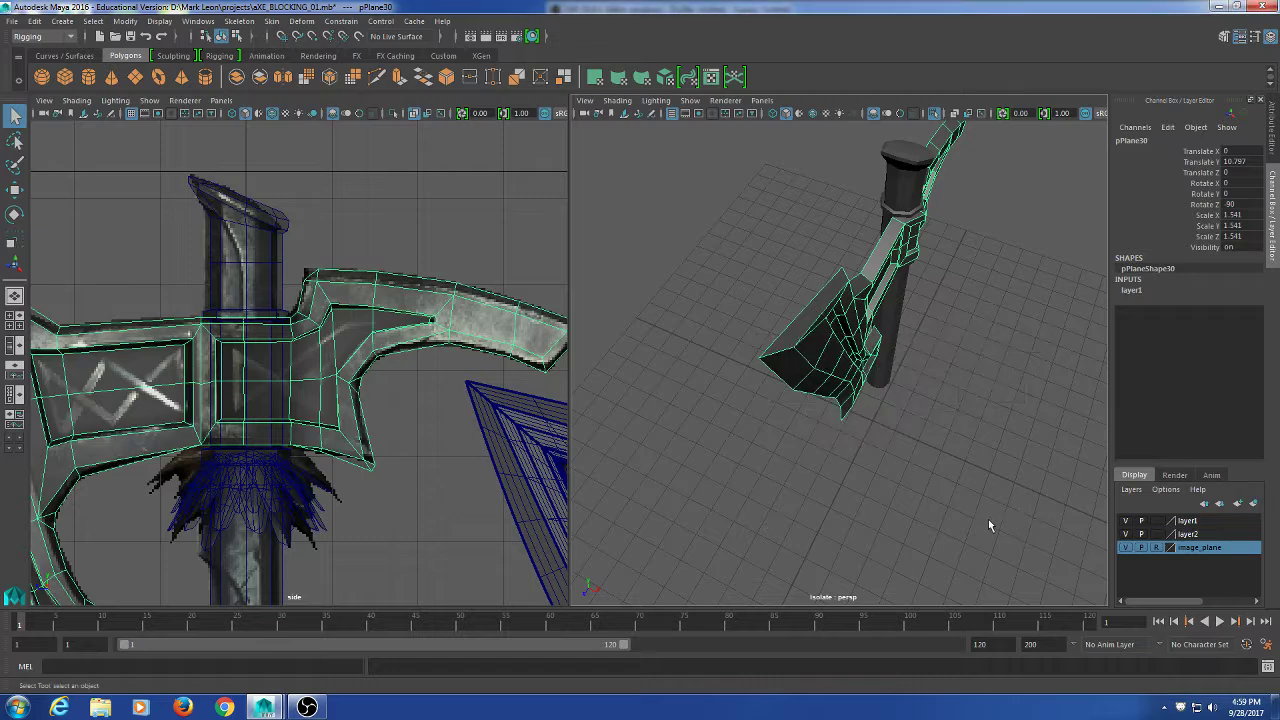
Freeze the transformations of the axe head.
alt+drag(989, 524, 893, 441)
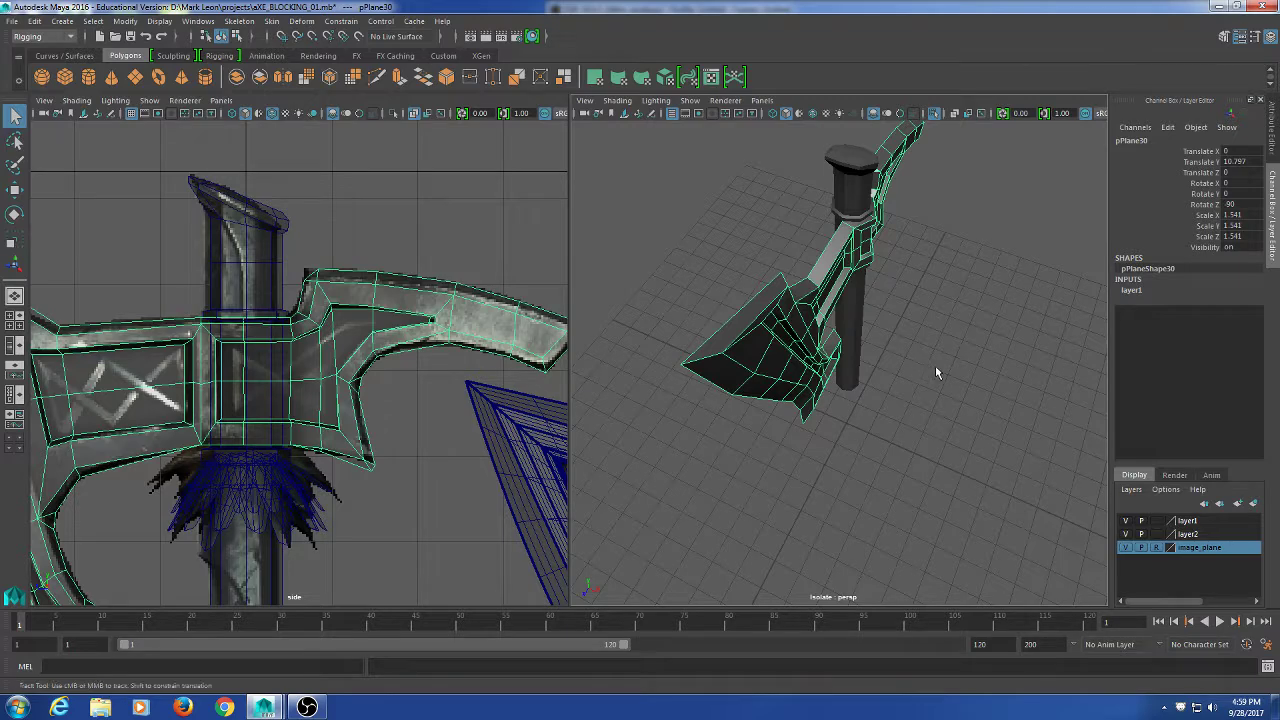
alt+drag(930, 370, 893, 435)
key(space)
click(876, 381)
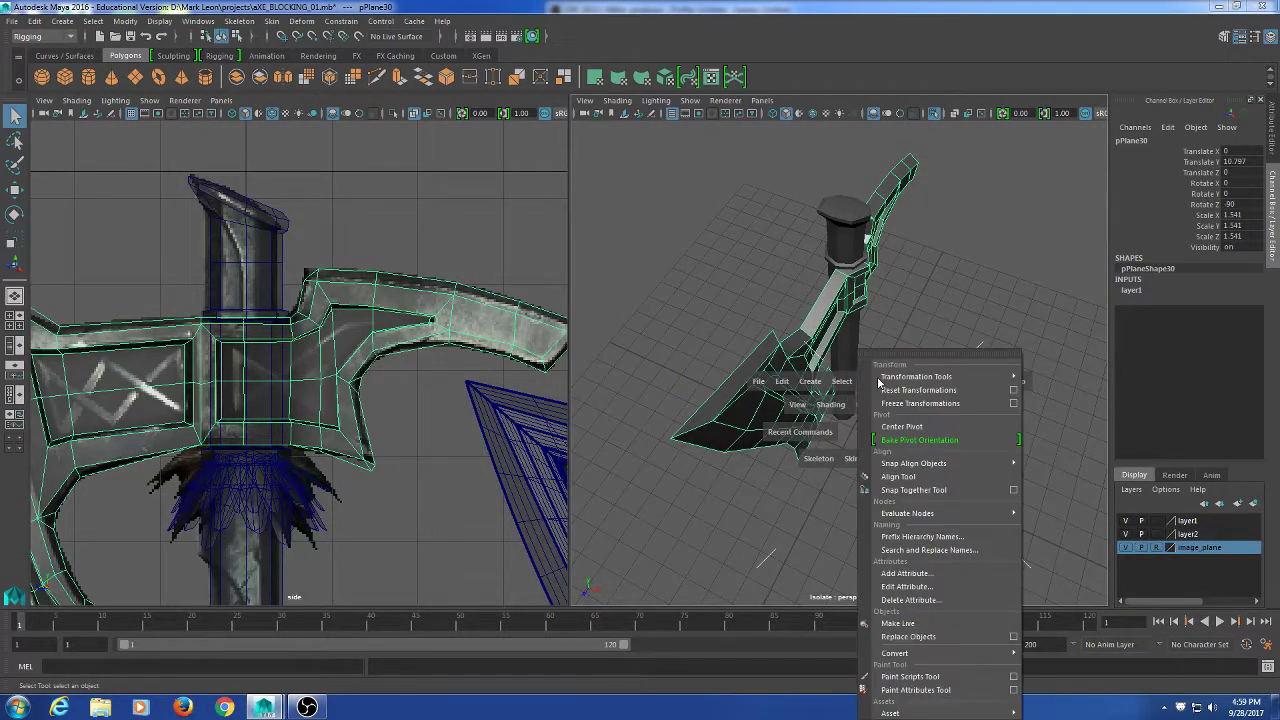
click(921, 403)
Mirror the axe head's geometry in the -X direction without merging vertices.
mouse_move(931, 443)
alt+mouse_down()
mouse_move(920, 446)
mouse_move(938, 447)
alt+mouse_up()
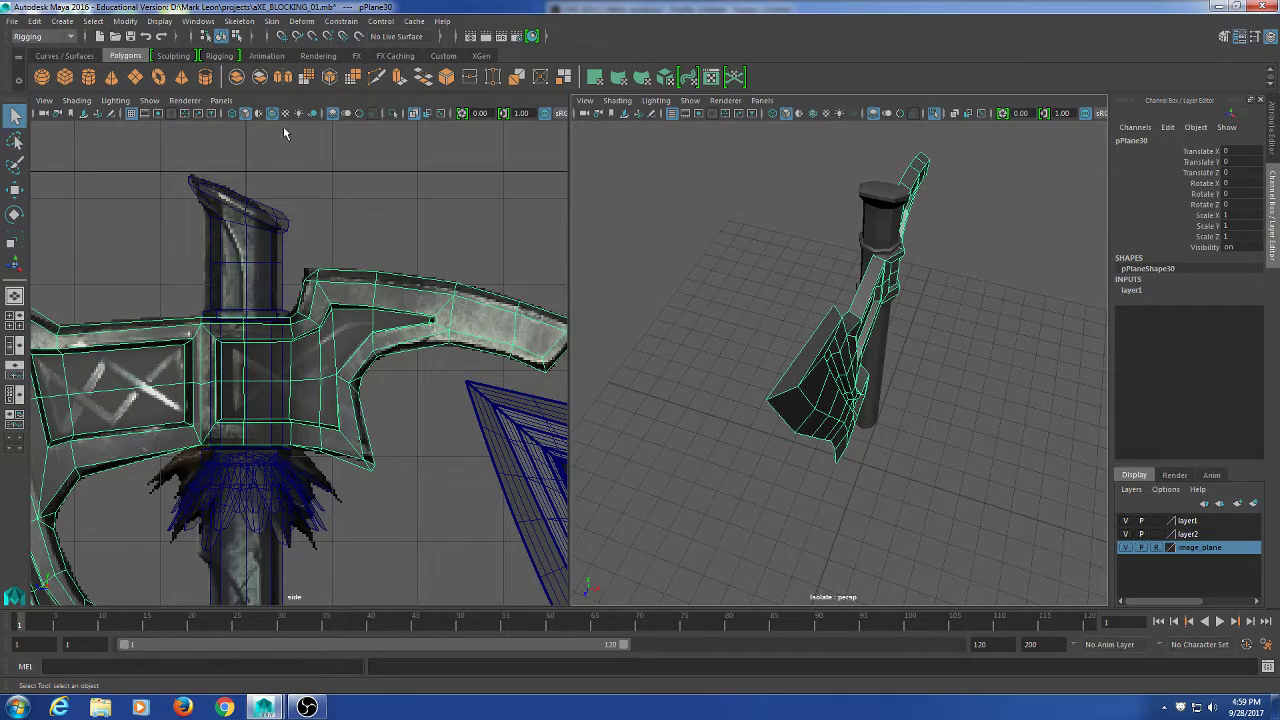
click(283, 77)
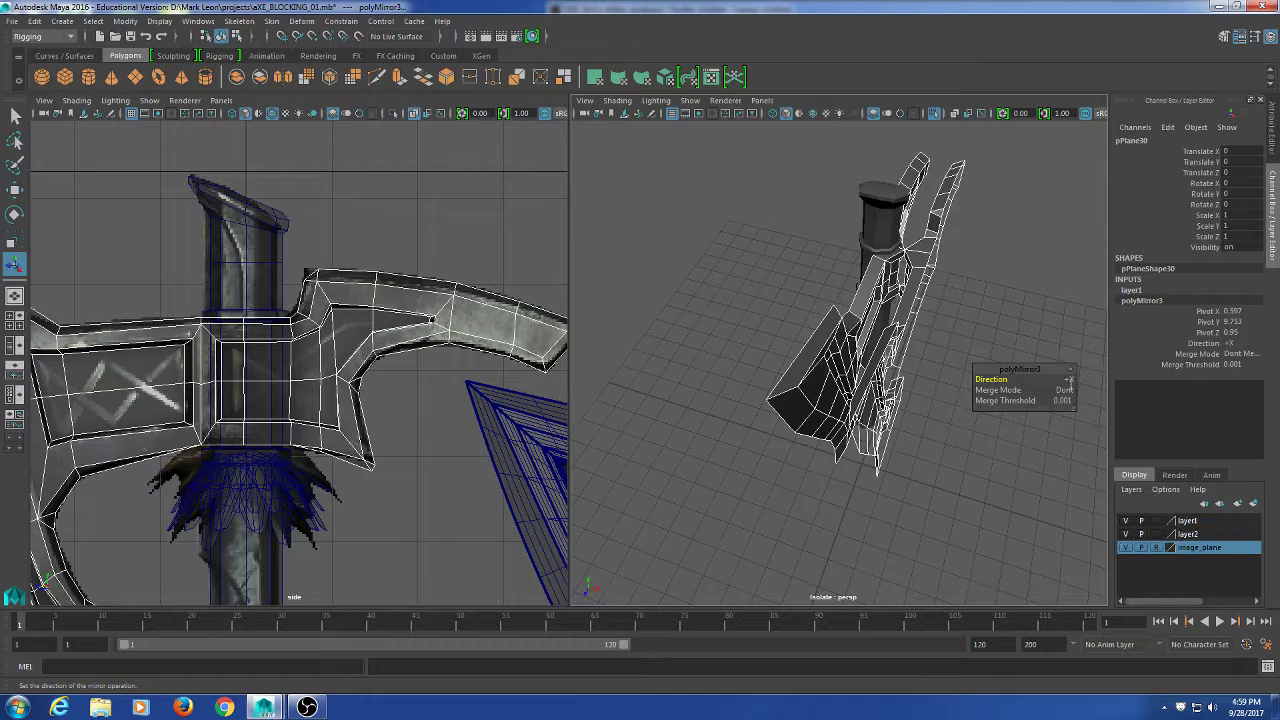
click(1068, 380)
click(1102, 408)
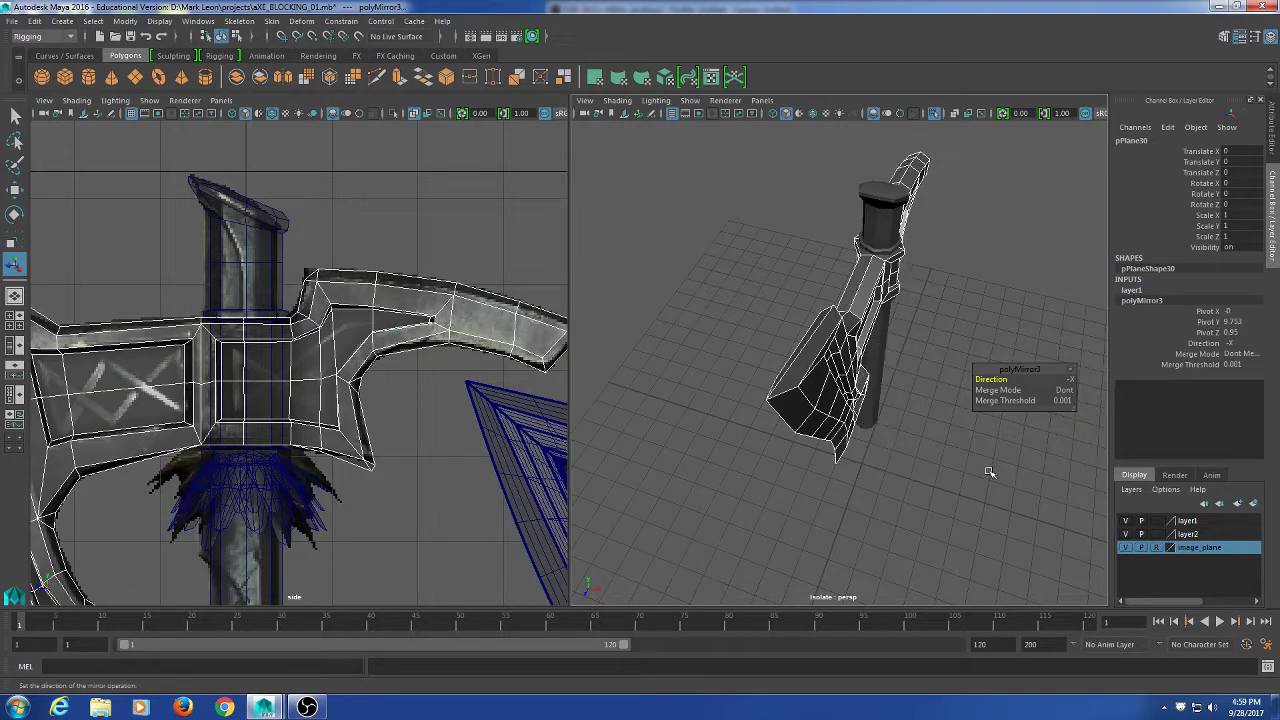
key(q)
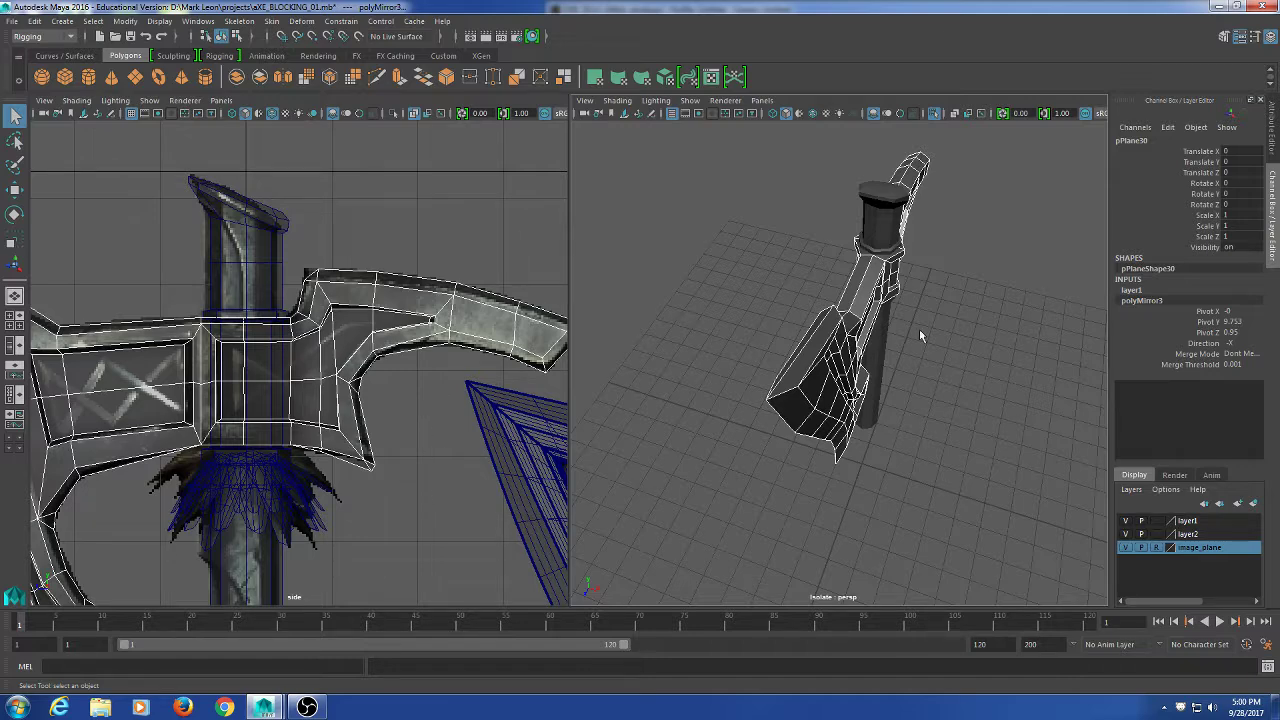
Examine the mirrored axe head's collar and rear spike from several sides, enlarging the perspective view to full screen.
alt+right_drag(911, 250, 963, 323)
alt+middle_drag(963, 323, 940, 317)
alt+drag(940, 317, 897, 342)
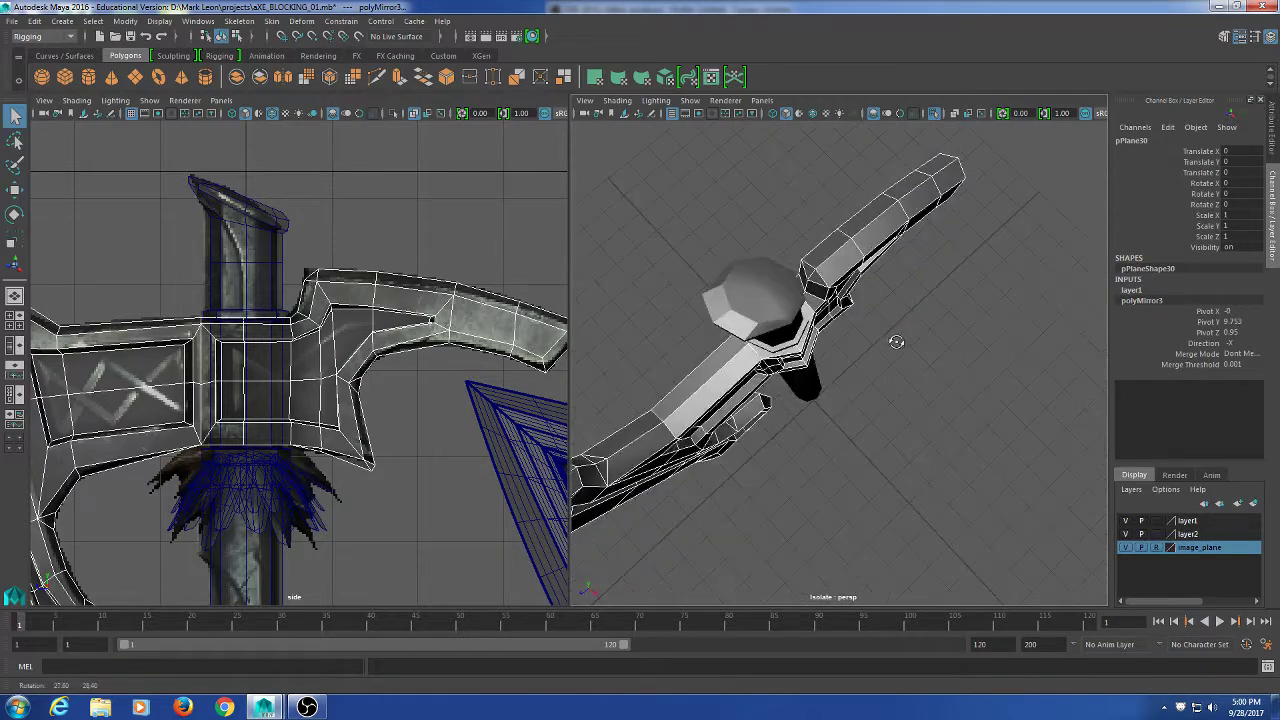
scroll(896, 342, up, 4)
alt+middle_drag(883, 363, 866, 293)
alt+drag(873, 380, 903, 389)
alt+right_drag(855, 365, 814, 366)
key(space)
alt+right_drag(851, 435, 781, 255)
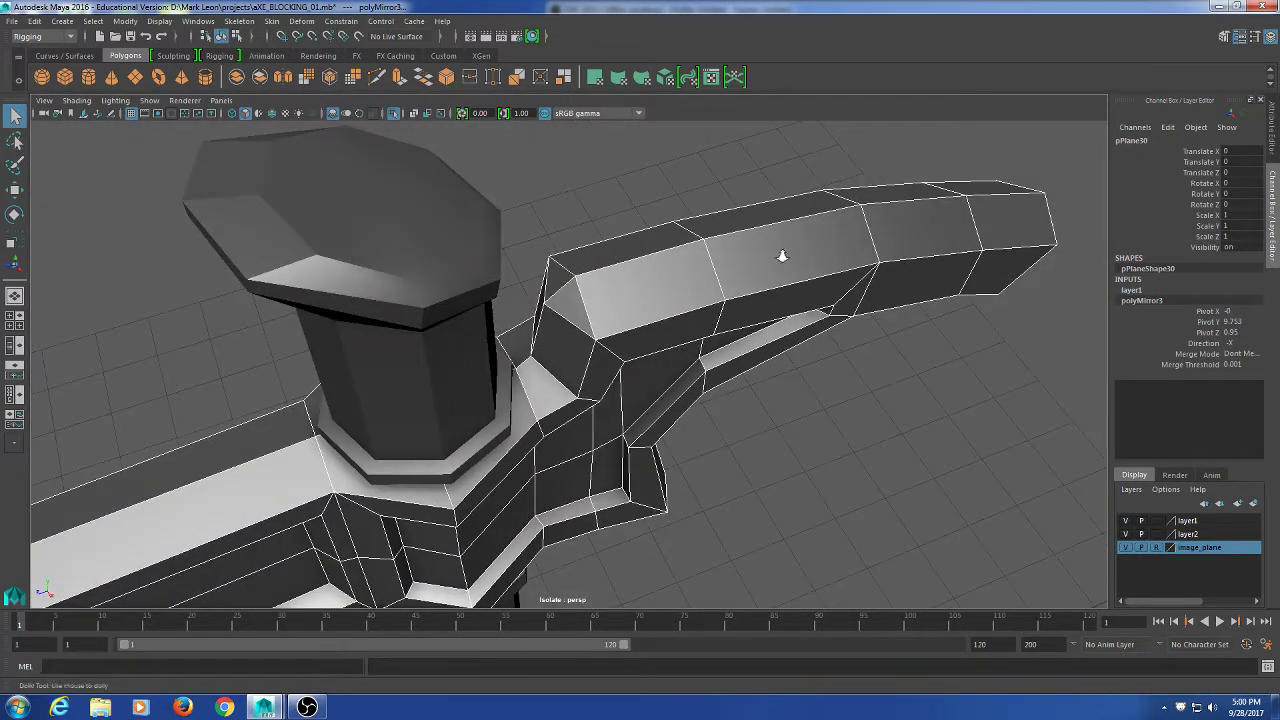
alt+drag(781, 255, 592, 351)
key(ctrl+space)
alt+right_drag(592, 349, 657, 393)
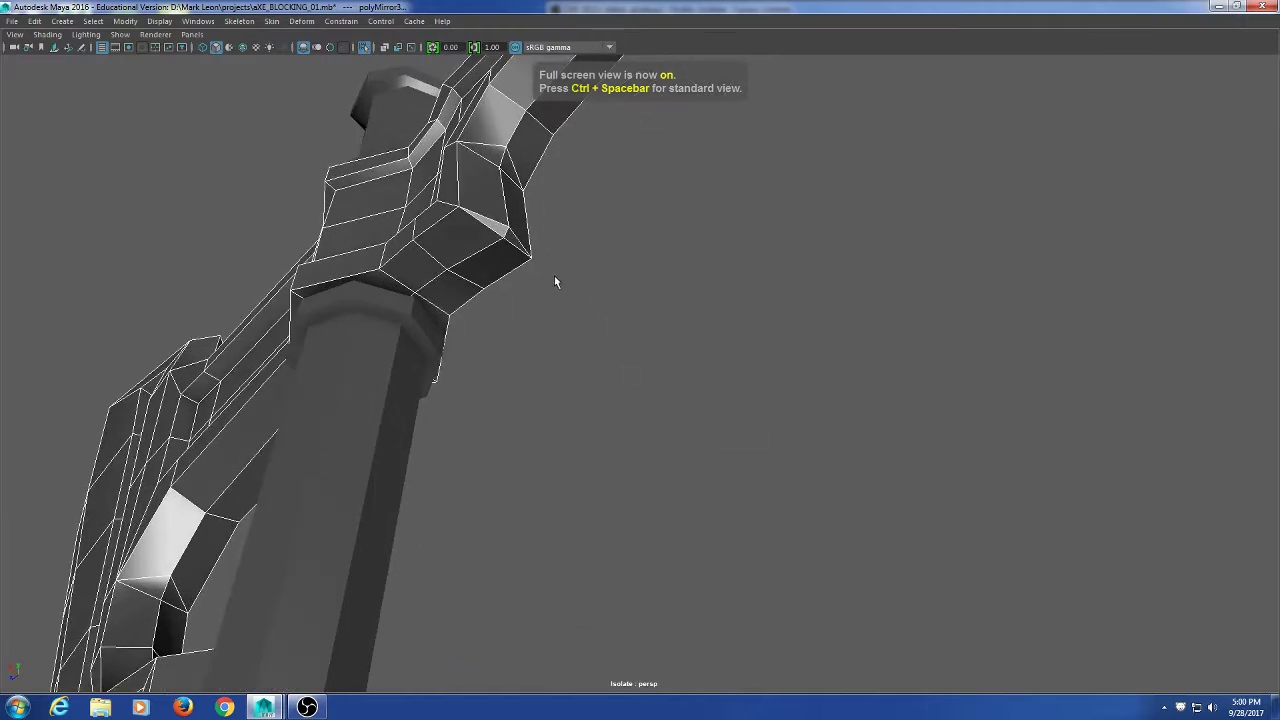
alt+middle_drag(554, 276, 604, 301)
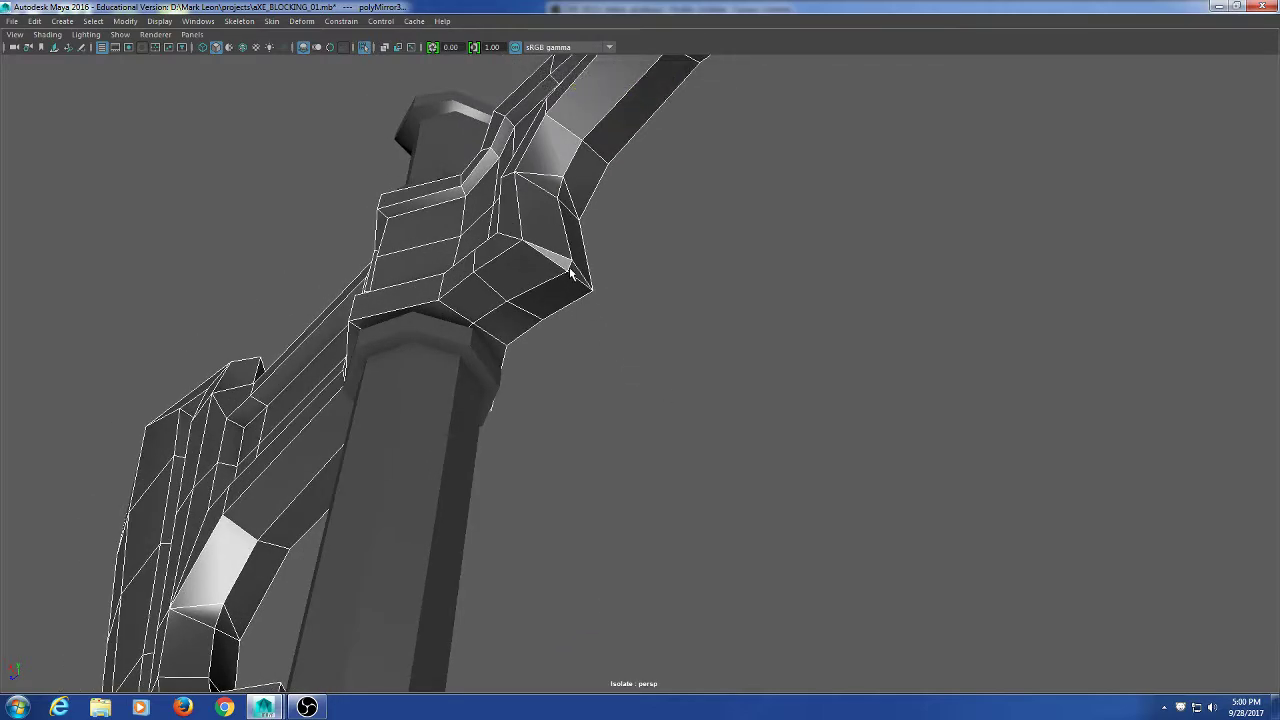
alt+drag(571, 272, 614, 289)
Try to collapse the short edge at the lower corner of the rear spike's base and undo the collapse.
right_drag(689, 280, 637, 255)
click(562, 272)
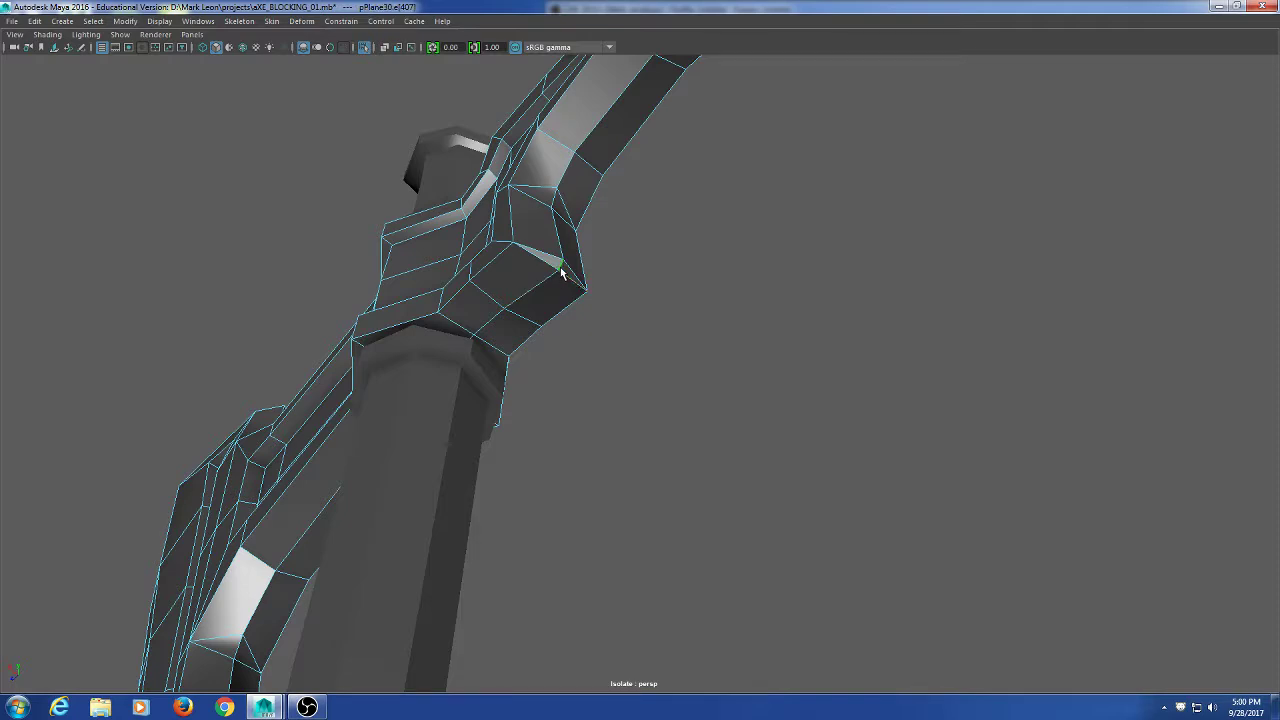
shift+right_click(752, 316)
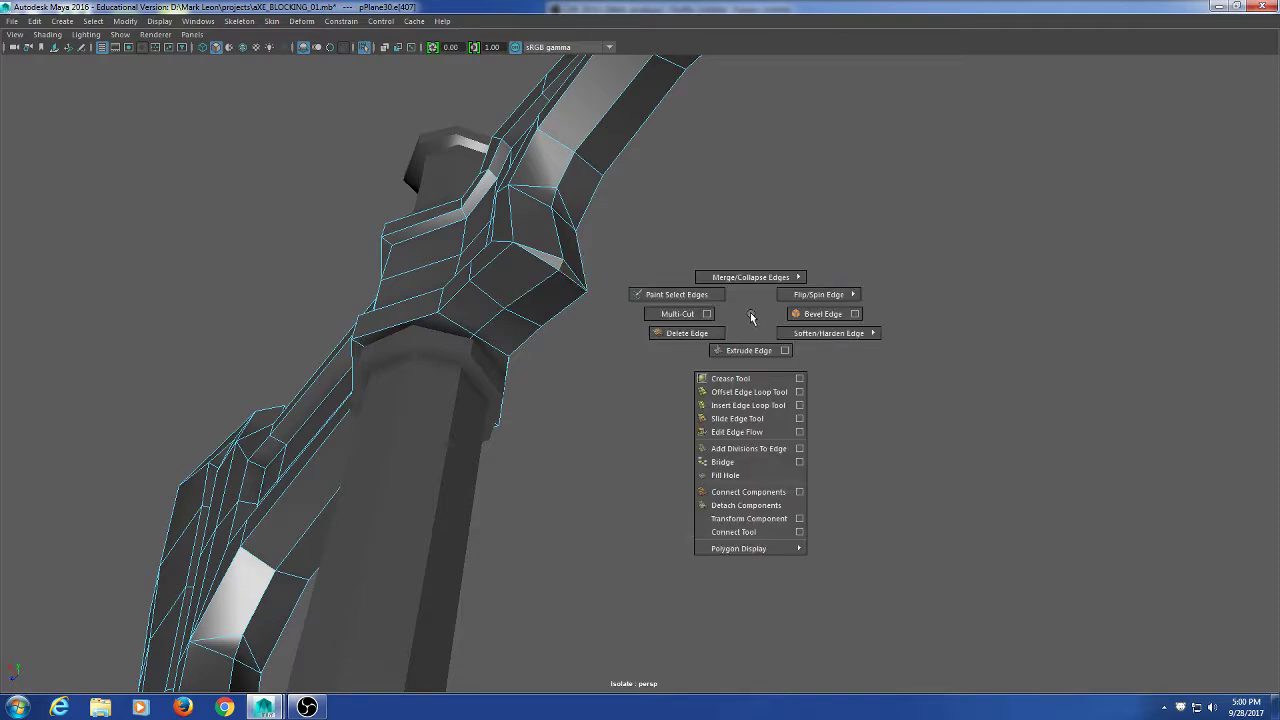
shift+right_drag(752, 316, 760, 244)
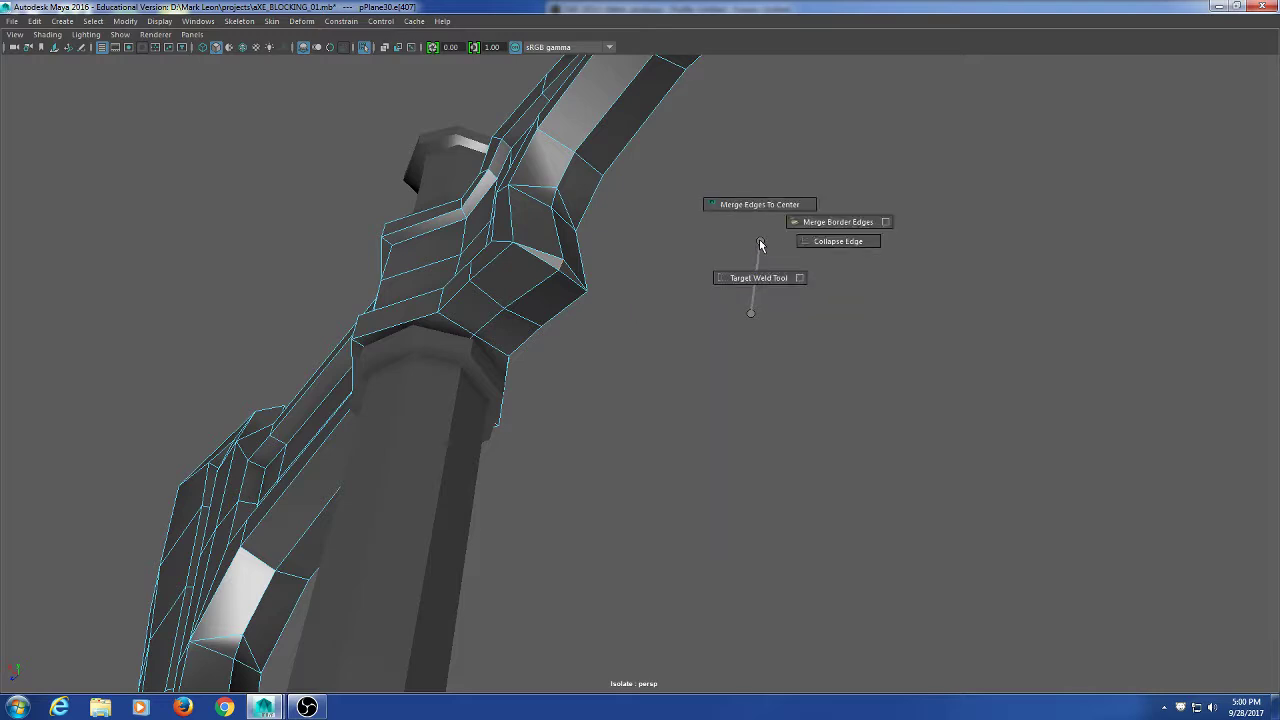
shift+right_drag(760, 244, 828, 245)
alt+drag(778, 290, 738, 304)
key(ctrl+z)
key(ctrl+z)
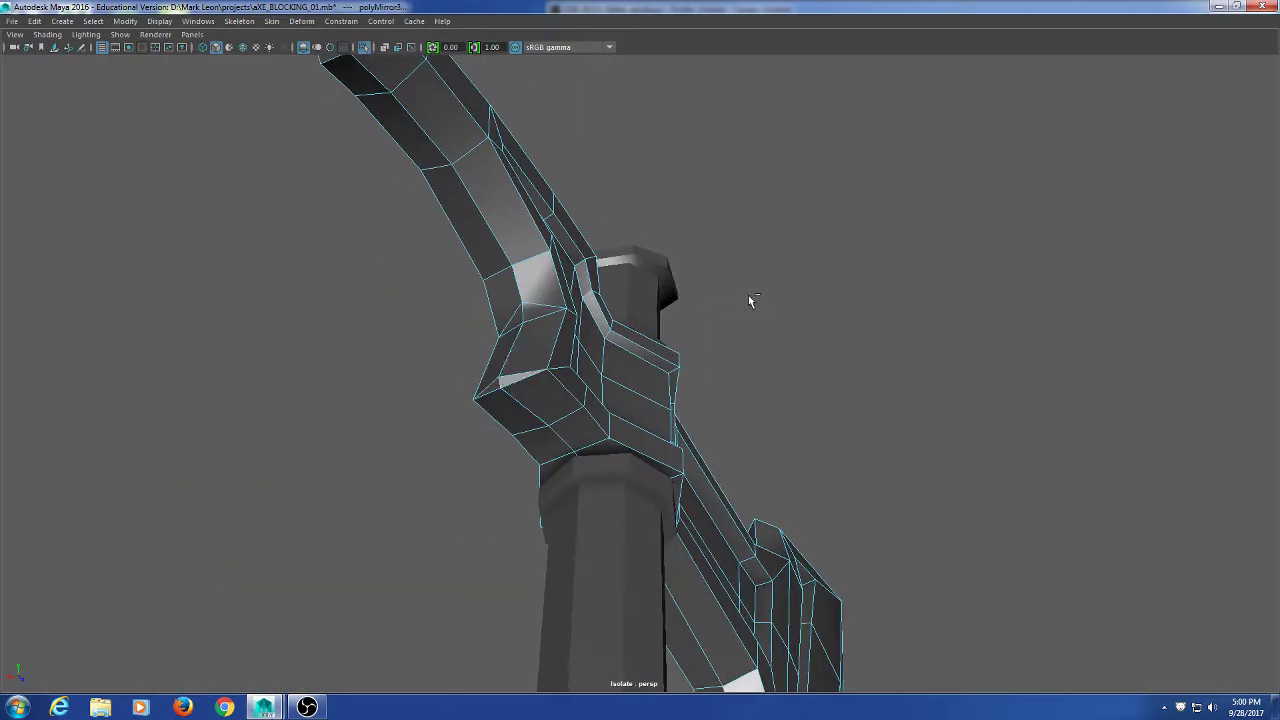
Return the axe head to object mode, inspect the whole mesh and select all of its vertices.
right_drag(516, 177, 590, 150)
click(503, 272)
scroll(500, 283, down, 3)
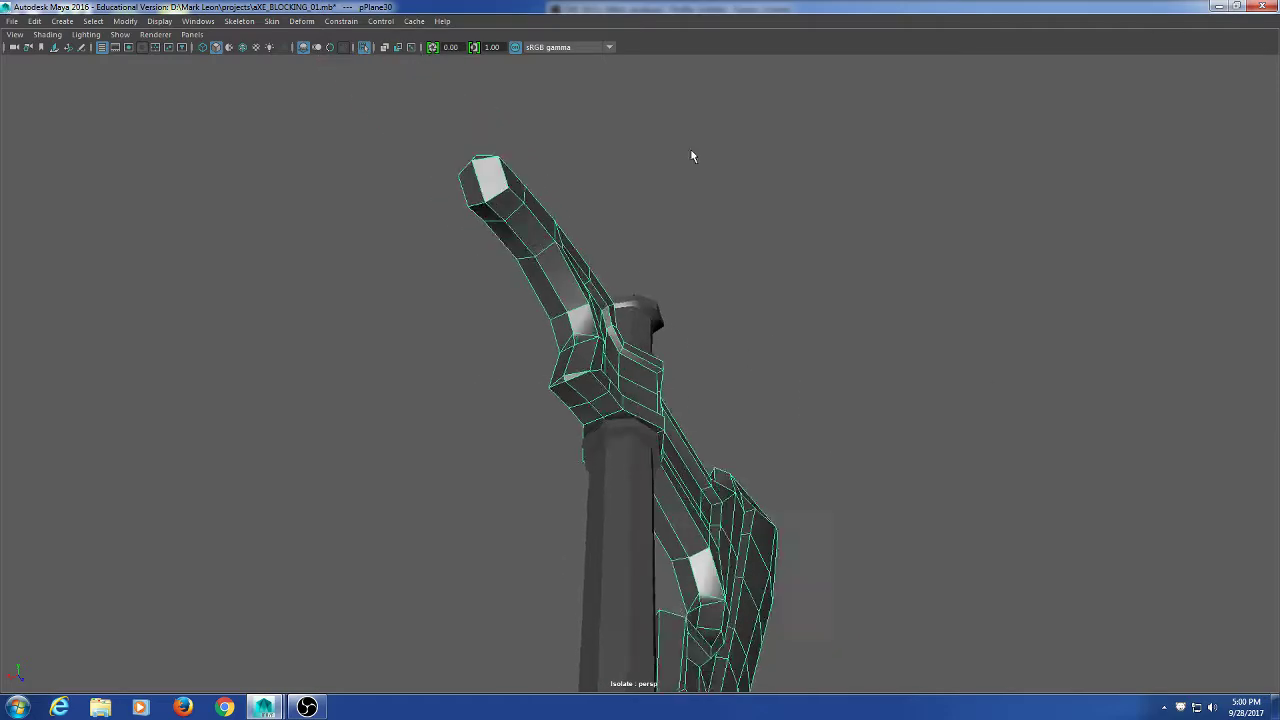
alt+drag(983, 400, 823, 509)
alt+right_drag(823, 509, 760, 243)
alt+drag(759, 243, 817, 390)
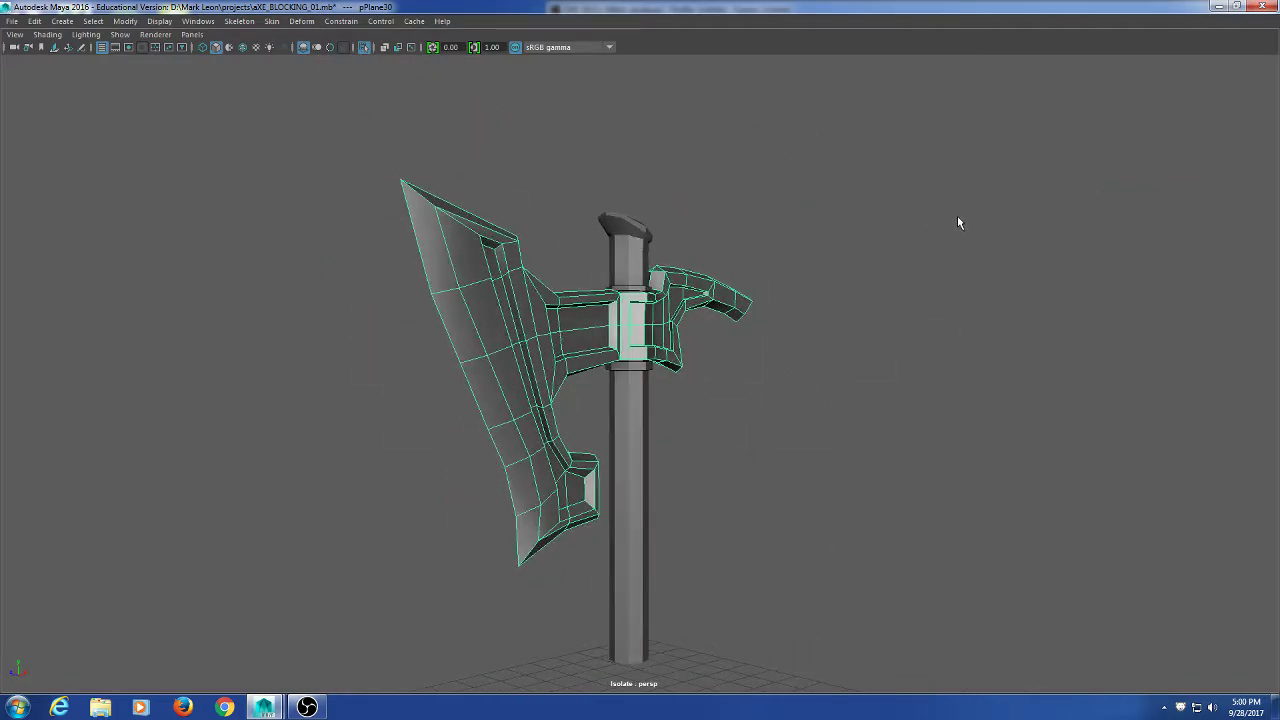
right_drag(952, 210, 304, 167)
drag(304, 167, 1040, 695)
alt+drag(854, 537, 922, 567)
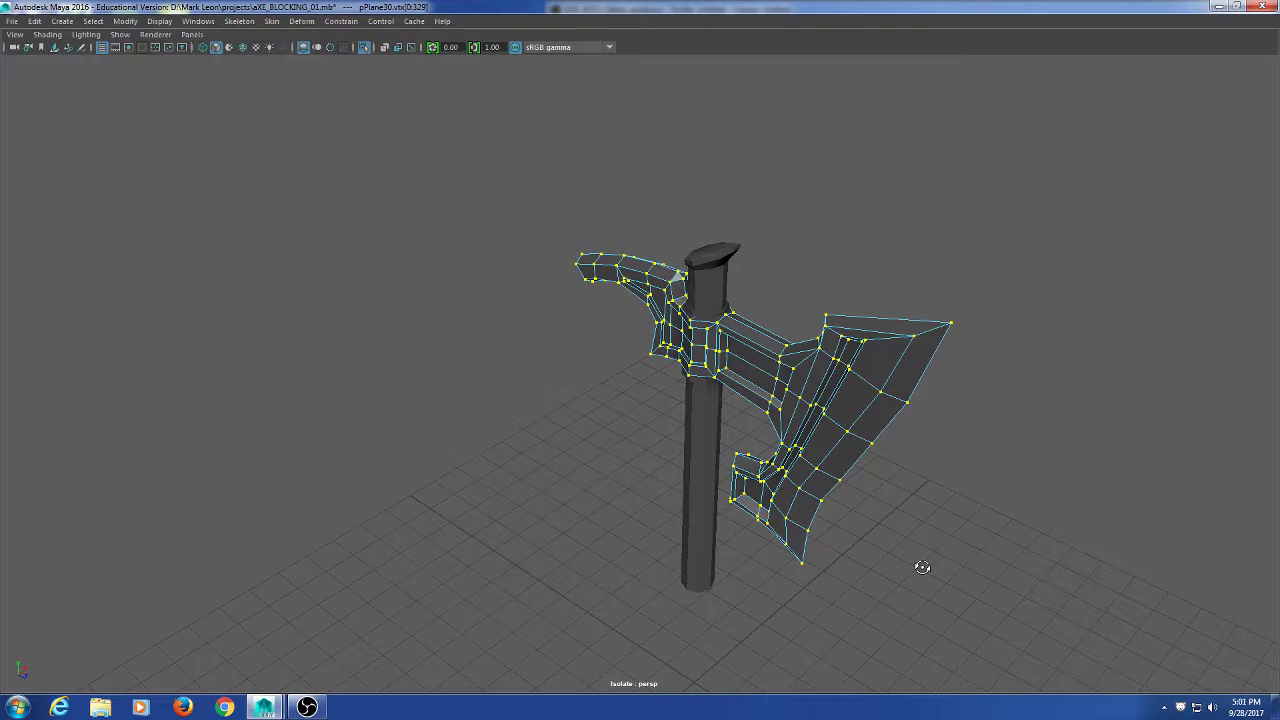
Select all connected faces of the axe head's mirrored half and delete them.
right_drag(905, 295, 882, 364)
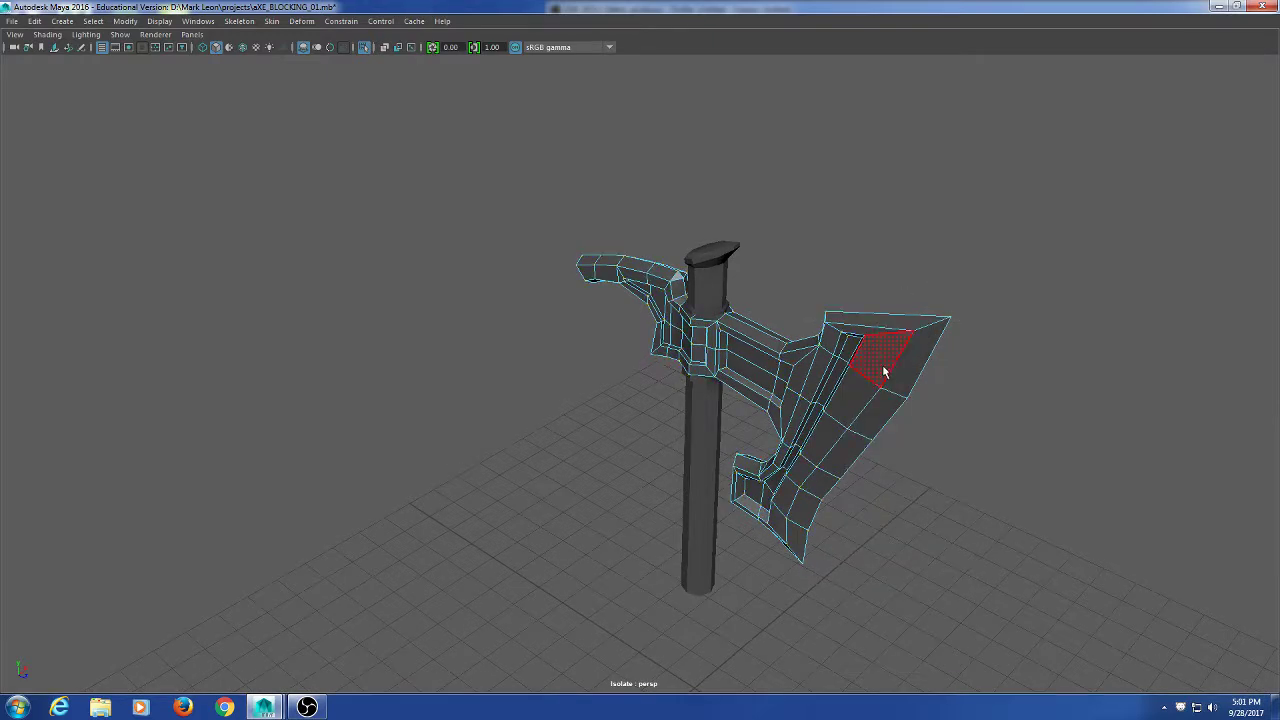
double_click(882, 364)
alt+drag(993, 451, 872, 453)
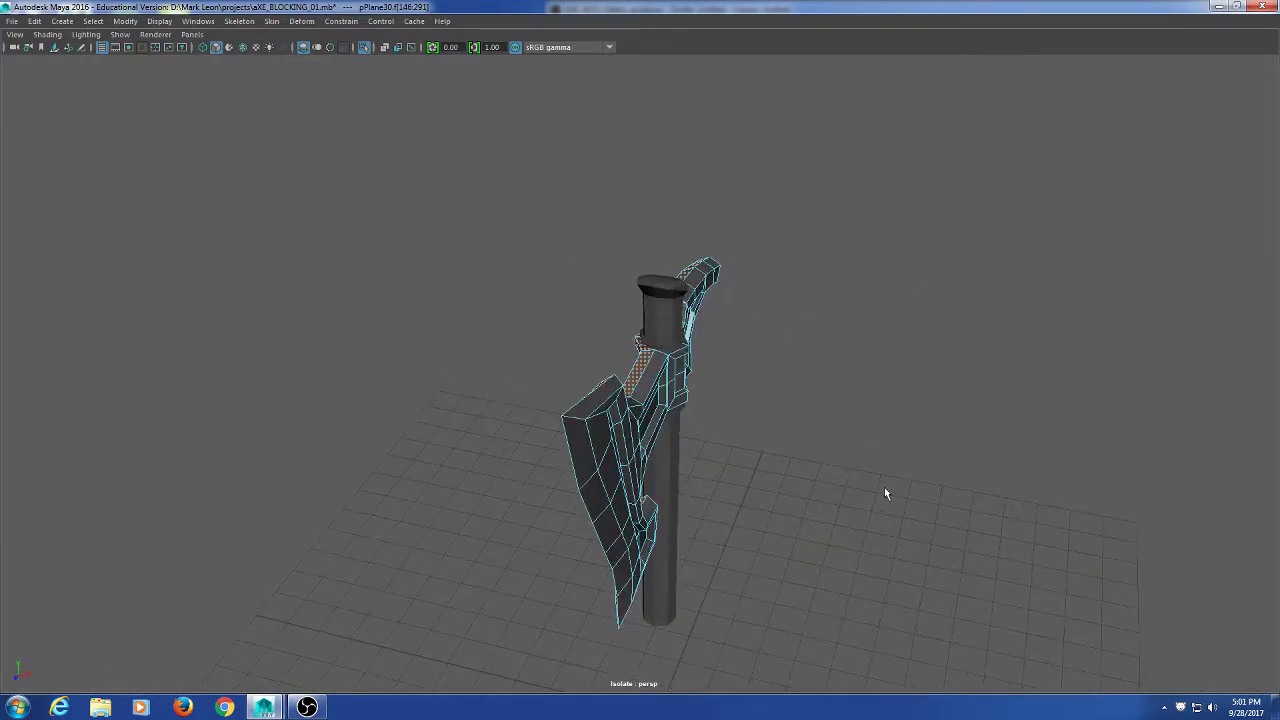
click(884, 493)
Restore the full interface, return to object mode and reselect the remaining axe head half.
key(ctrl+space)
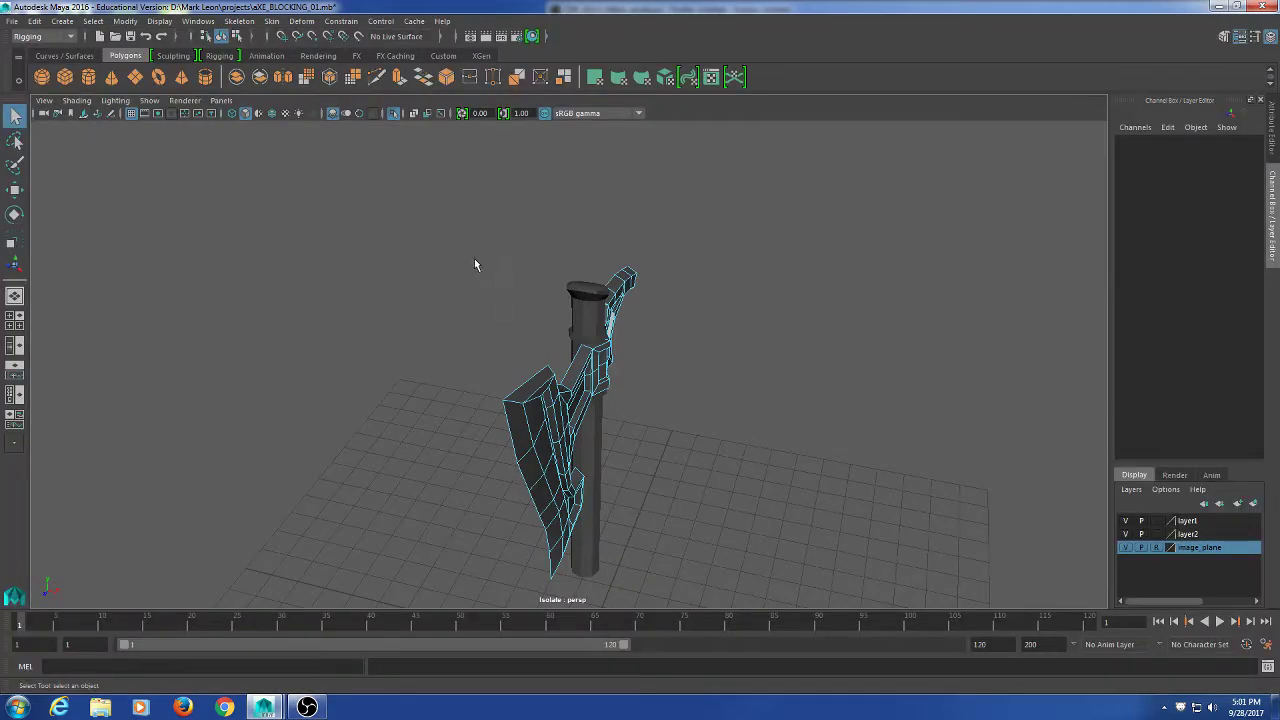
alt+middle_drag(418, 276, 442, 218)
right_drag(594, 328, 650, 294)
click(938, 126)
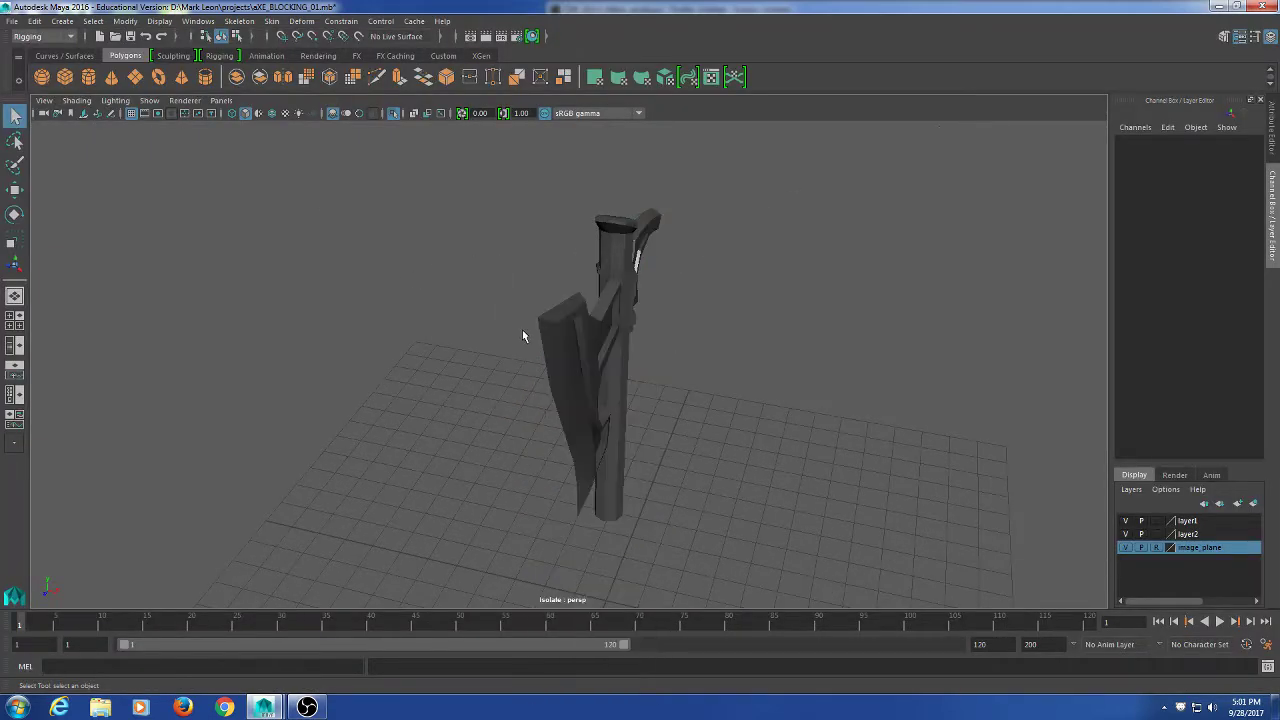
click(568, 340)
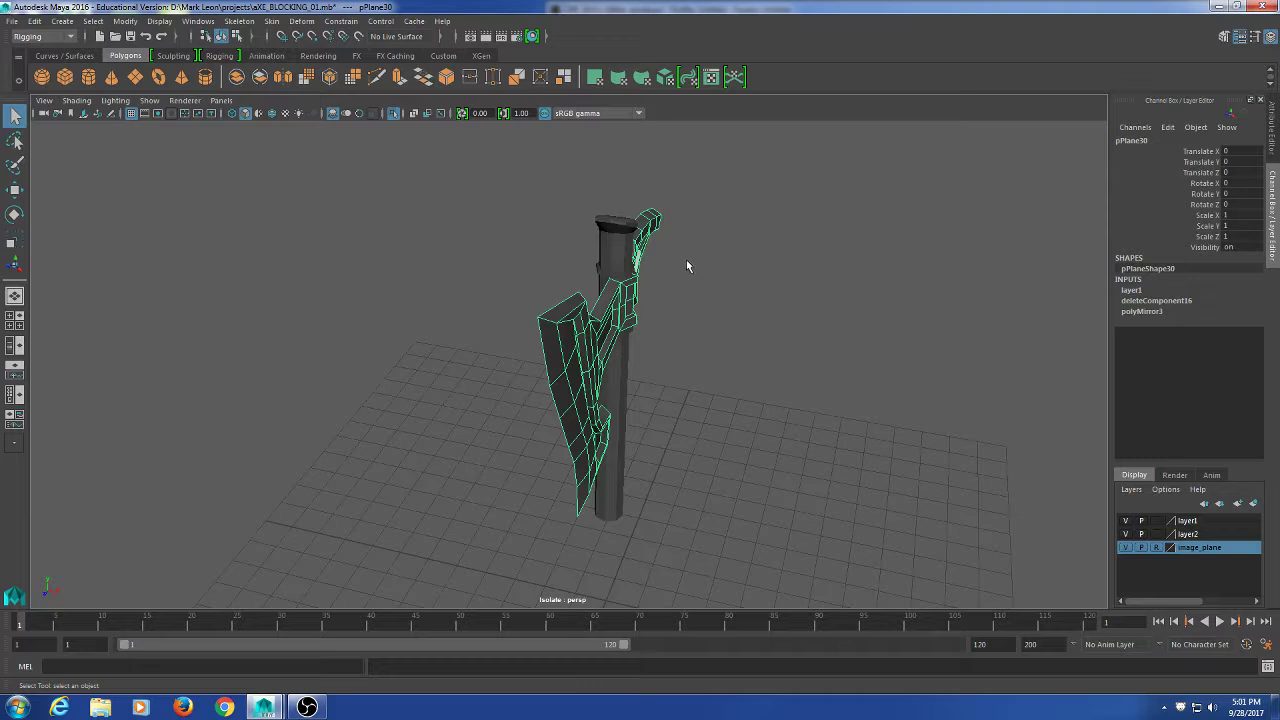
alt+drag(686, 263, 700, 318)
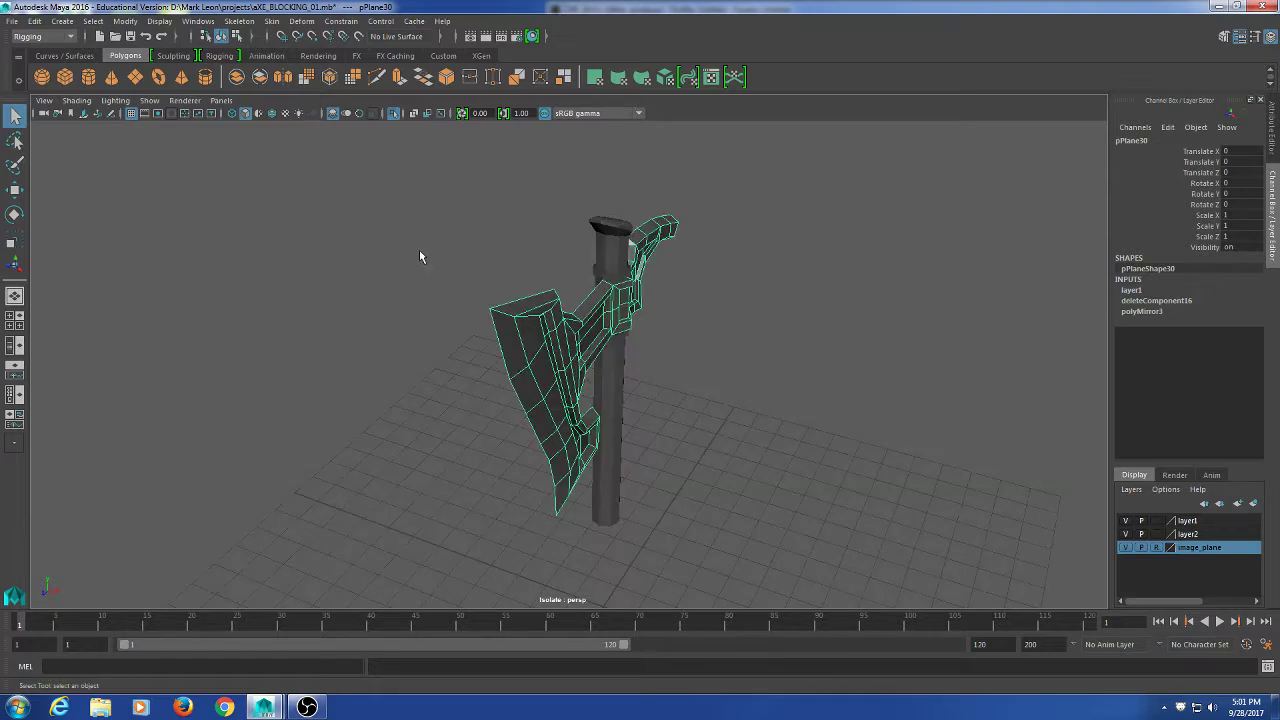
Mirror the axe head half across the -X direction with the merge mode set to Merge Border Vertices.
click(283, 77)
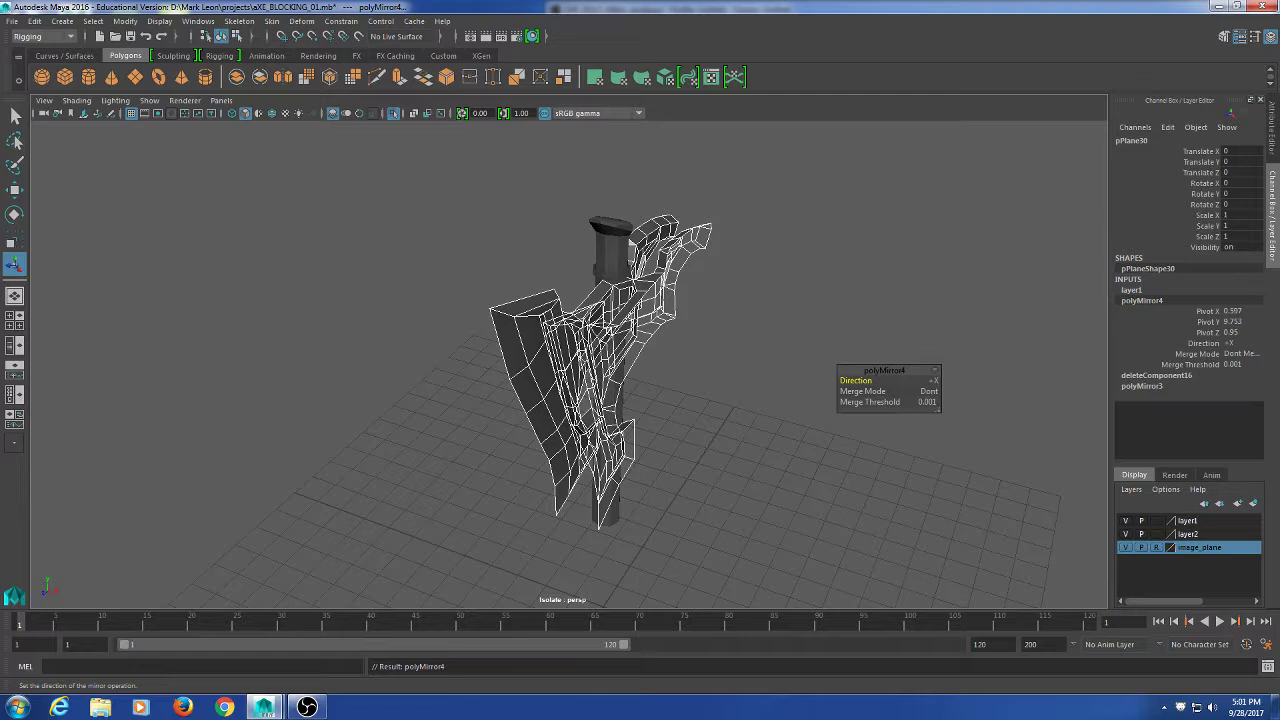
click(930, 380)
click(960, 400)
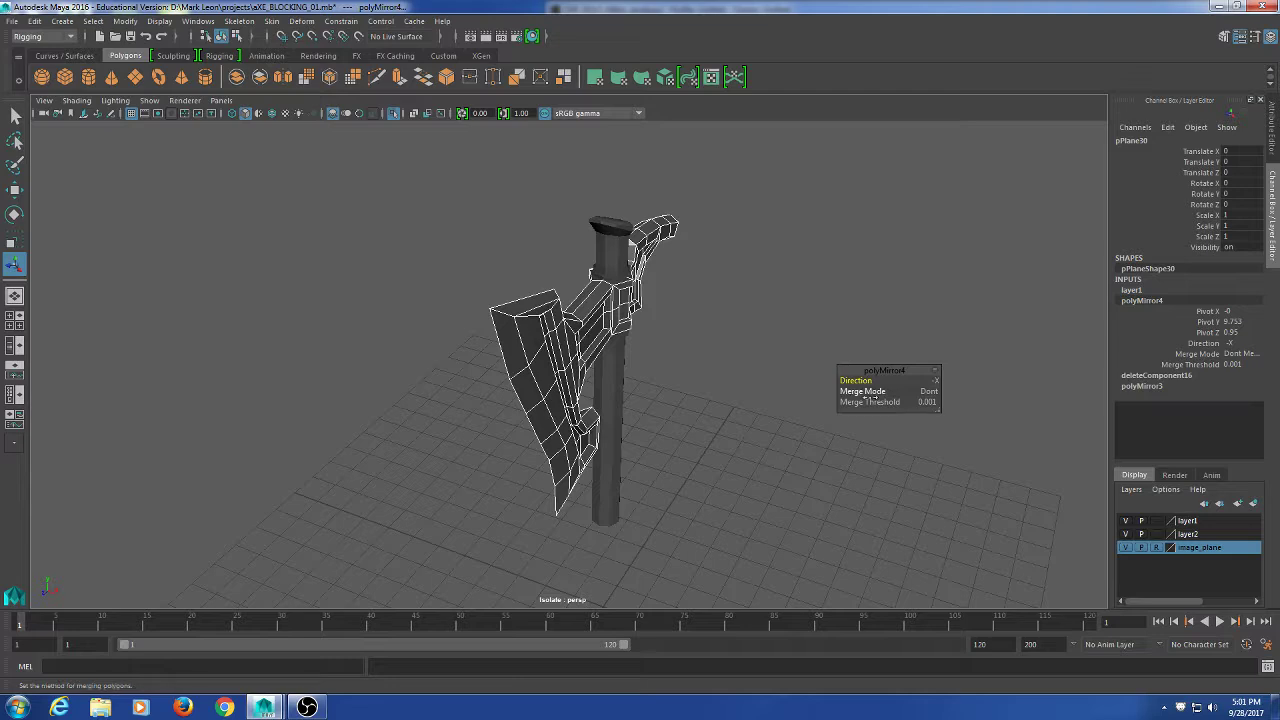
click(929, 391)
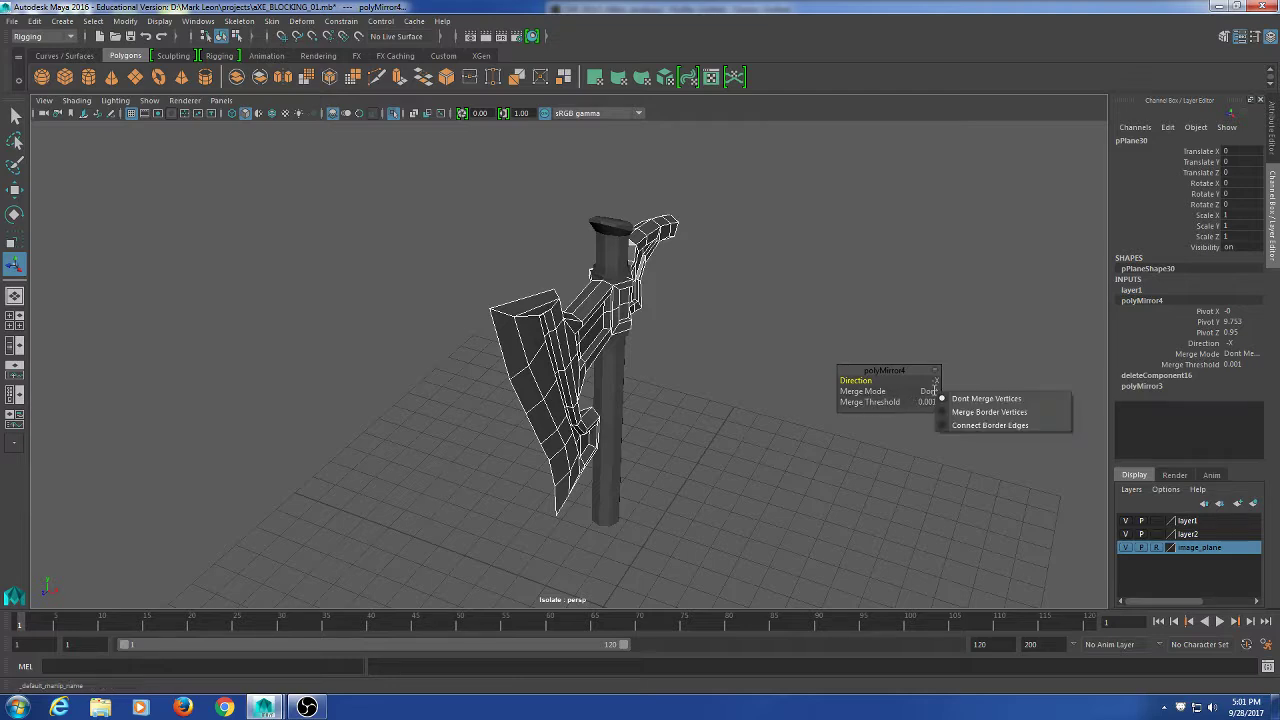
click(978, 413)
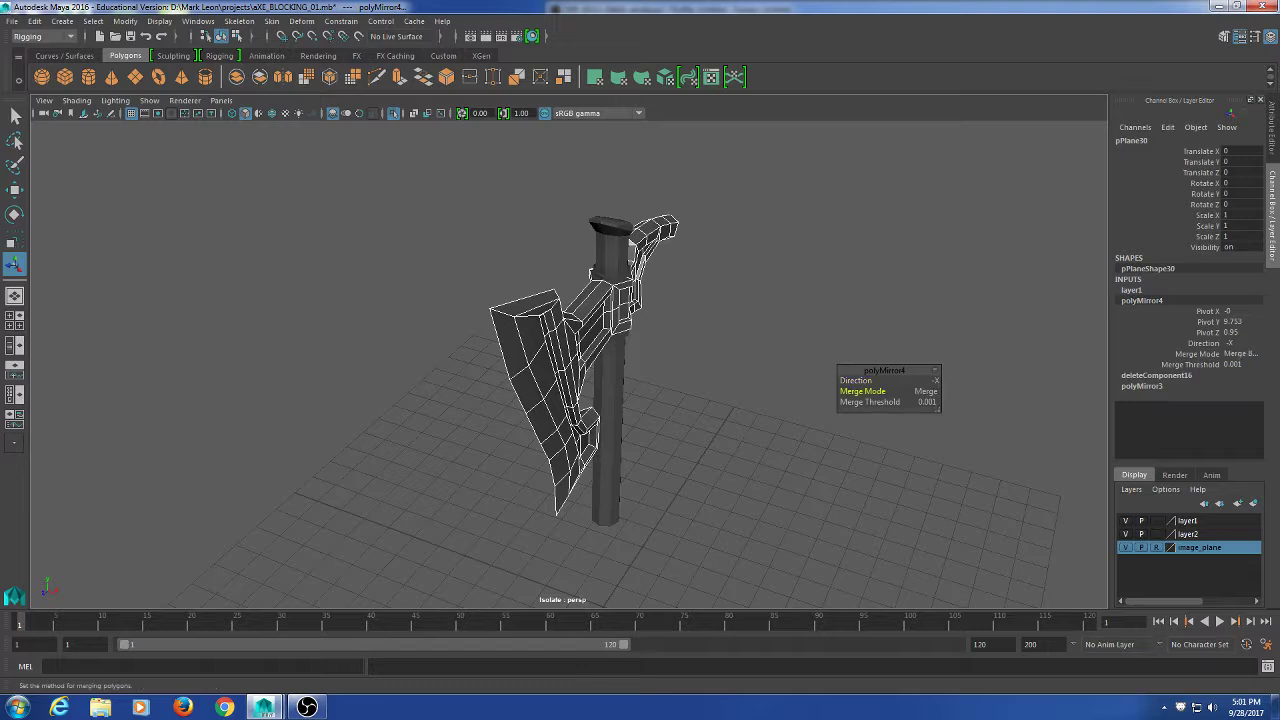
key(q)
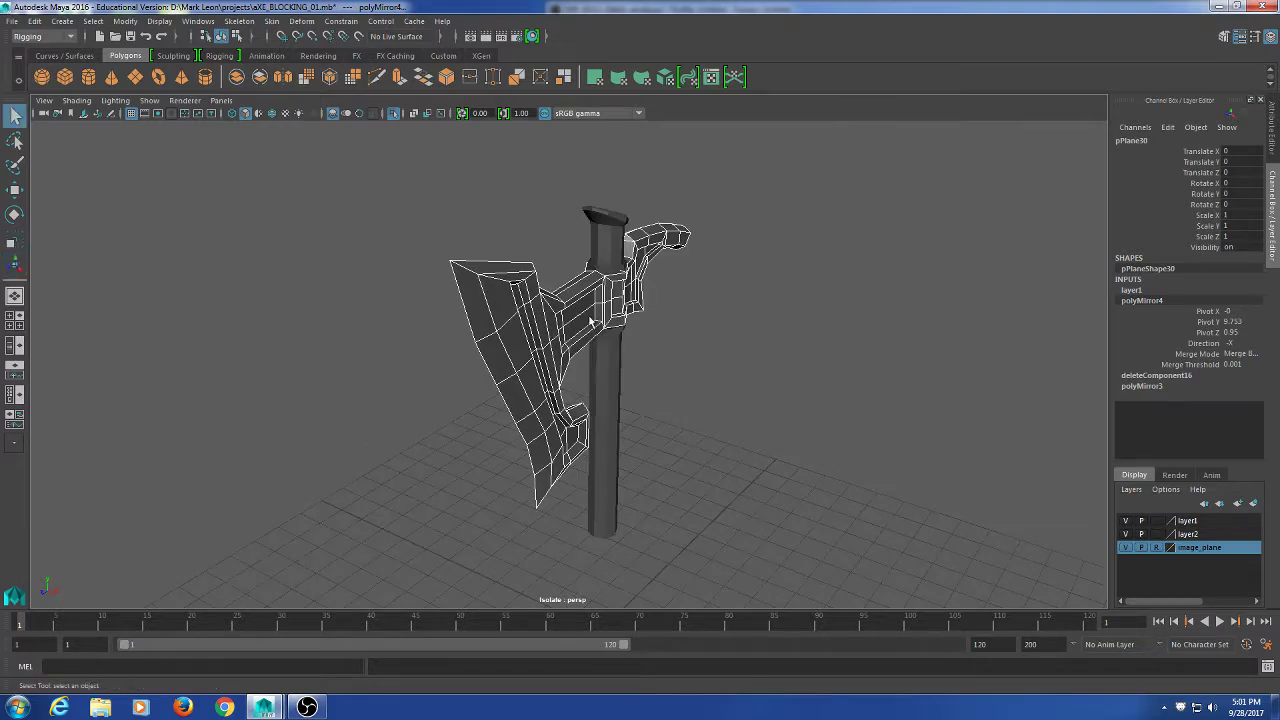
Inspect the mirrored axe head in object mode and test from both sides whether double-picking a face selects the whole connected mesh.
right_drag(515, 316, 752, 208)
click(805, 266)
alt+drag(471, 349, 541, 358)
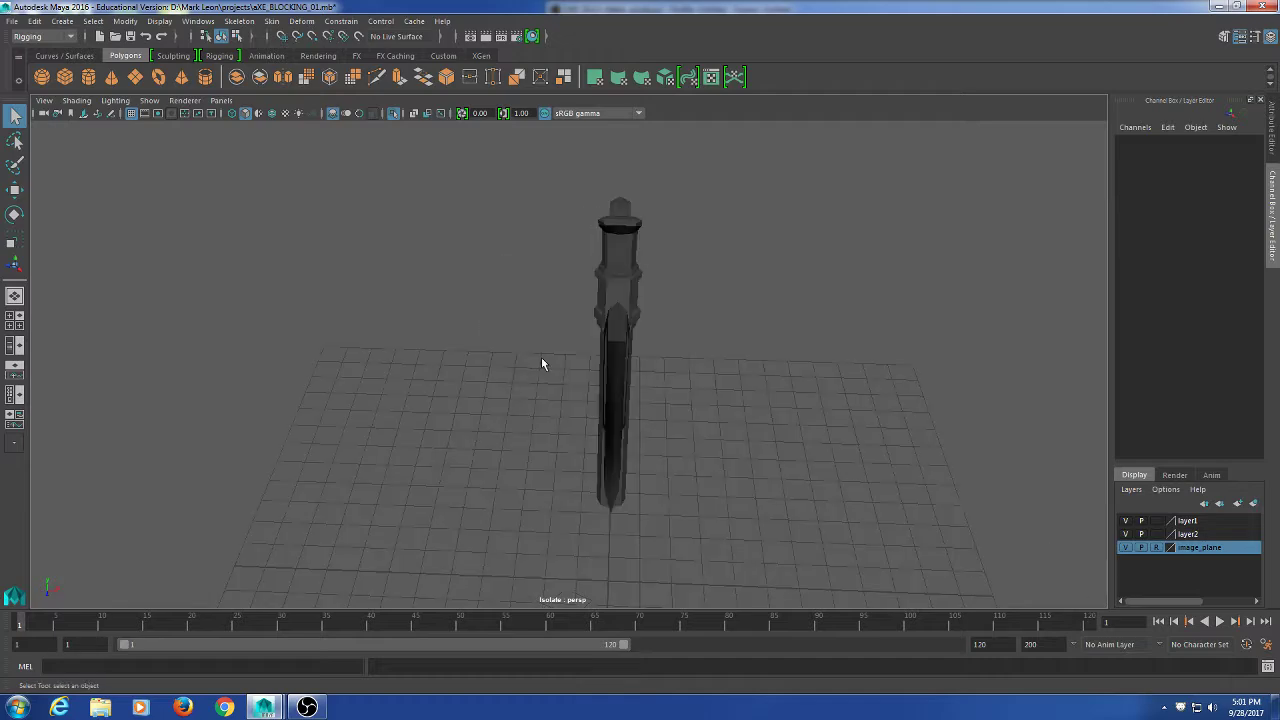
alt+drag(652, 362, 554, 337)
click(554, 336)
right_drag(795, 263, 797, 295)
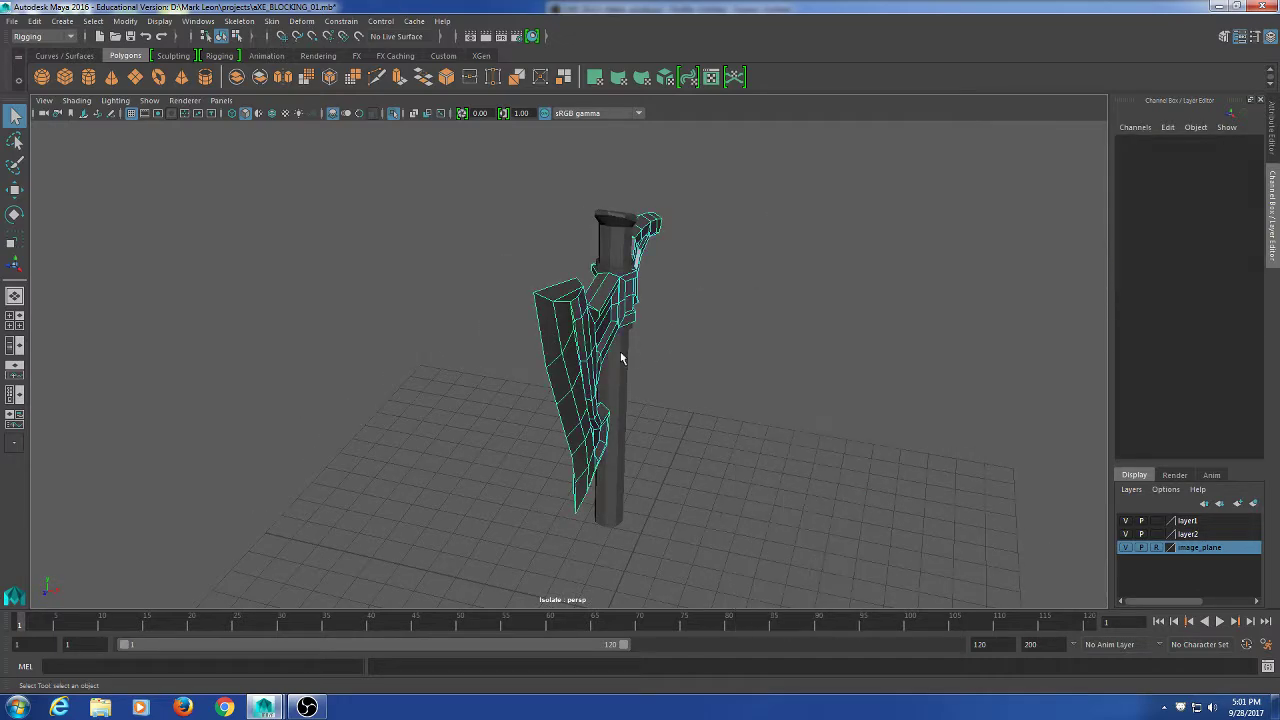
double_click(577, 349)
click(775, 345)
mouse_move(668, 361)
alt+mouse_down()
mouse_move(738, 369)
mouse_move(655, 359)
alt+mouse_up()
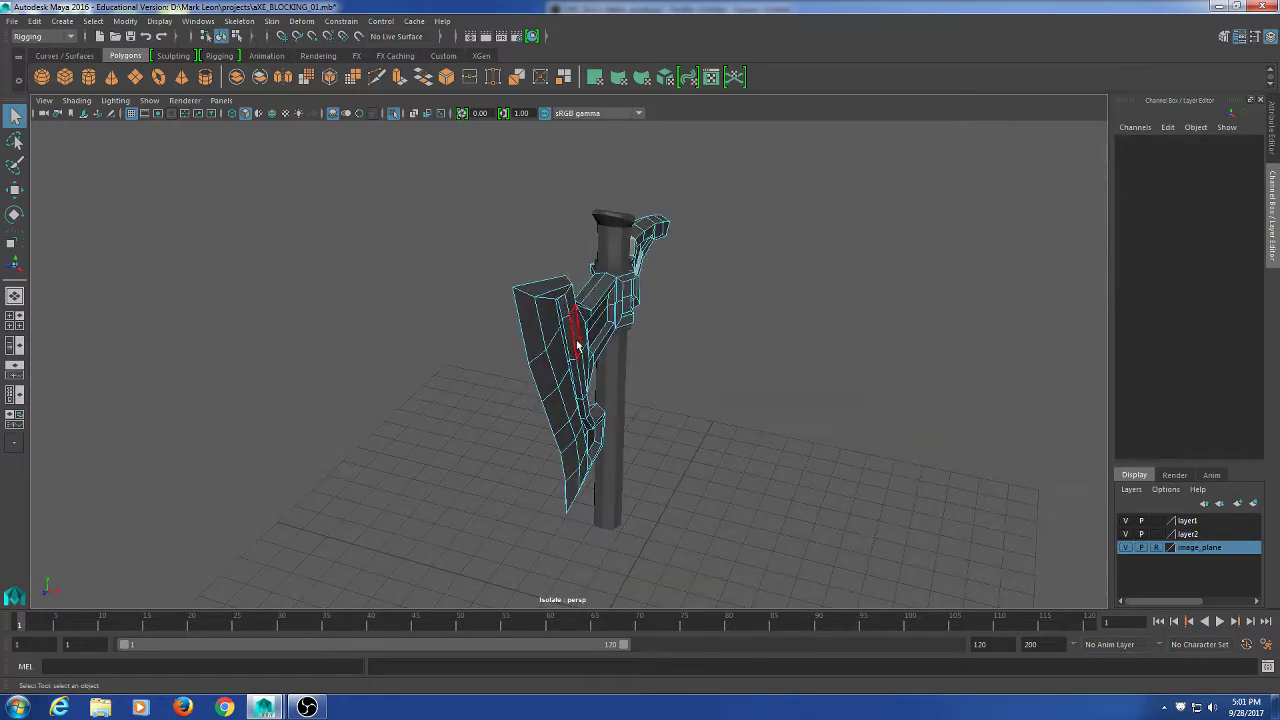
double_click(577, 343)
alt+drag(569, 334, 862, 398)
click(859, 398)
double_click(754, 321)
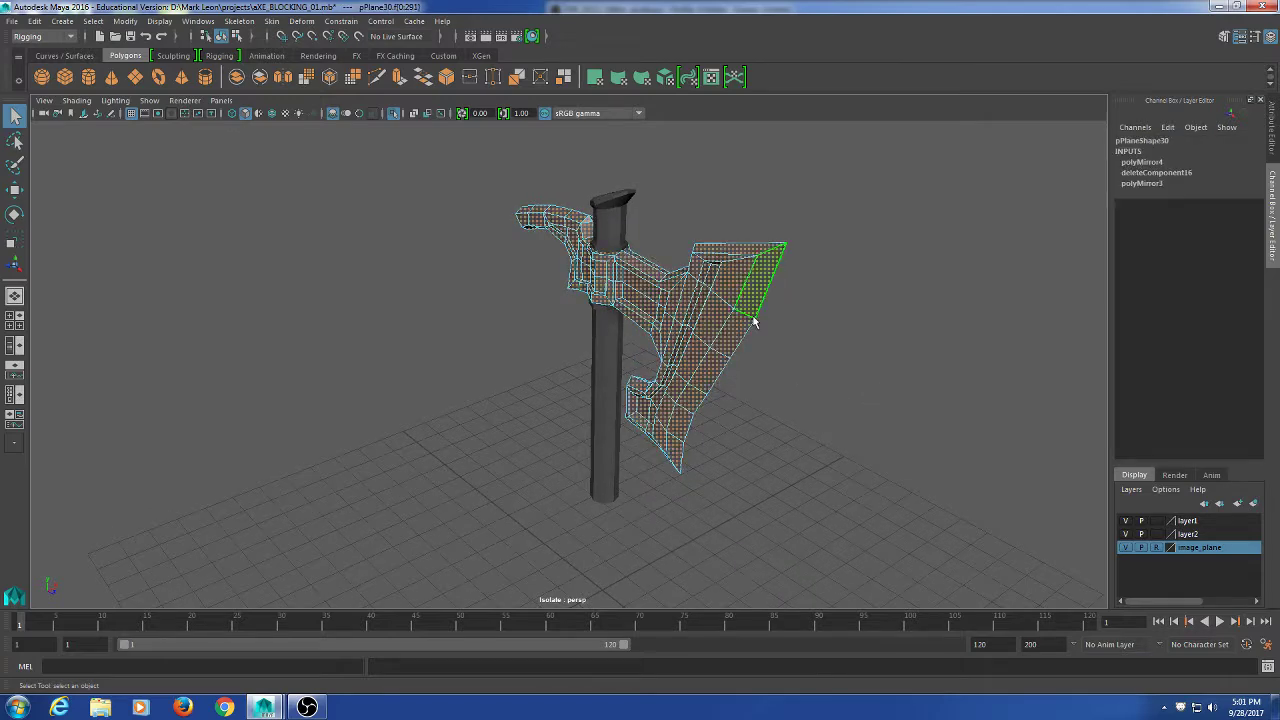
alt+drag(755, 322, 883, 371)
click(885, 372)
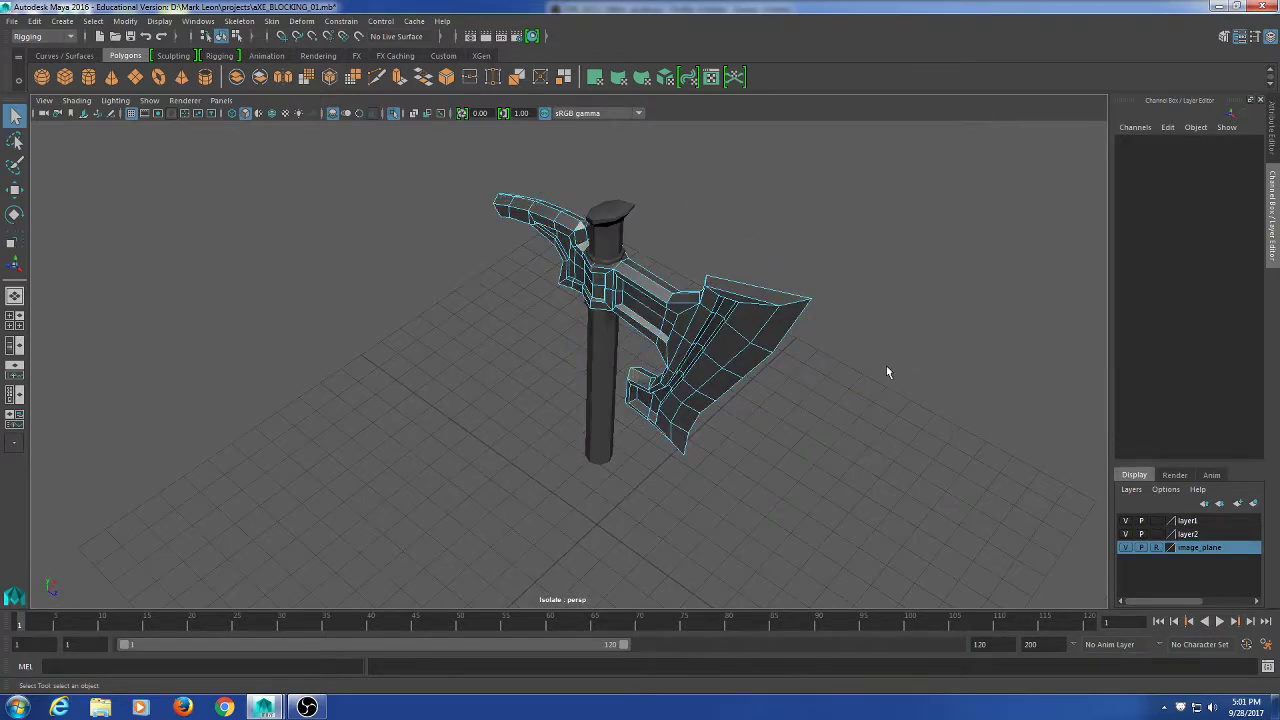
Collapse the short edge at the upper corner of the rear spike's base beside the handle.
alt+right_drag(610, 320, 738, 320)
alt+middle_drag(581, 219, 612, 318)
alt+right_drag(612, 318, 738, 319)
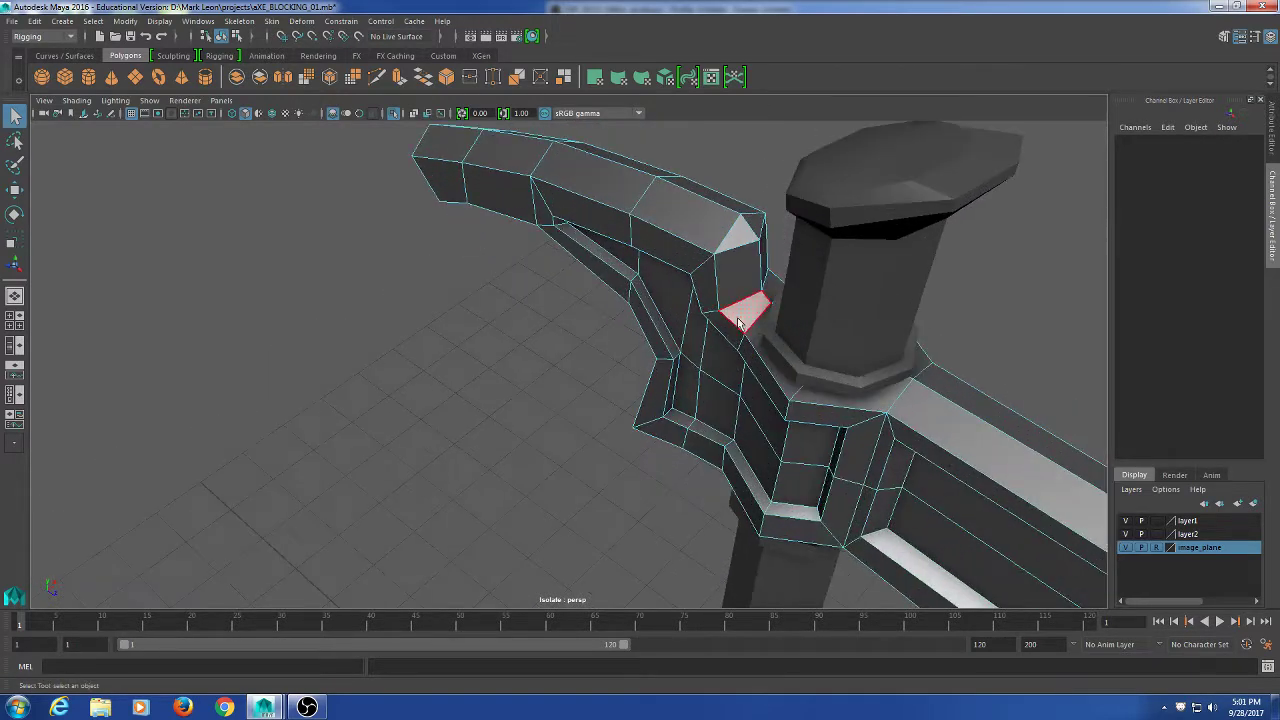
right_drag(487, 337, 486, 294)
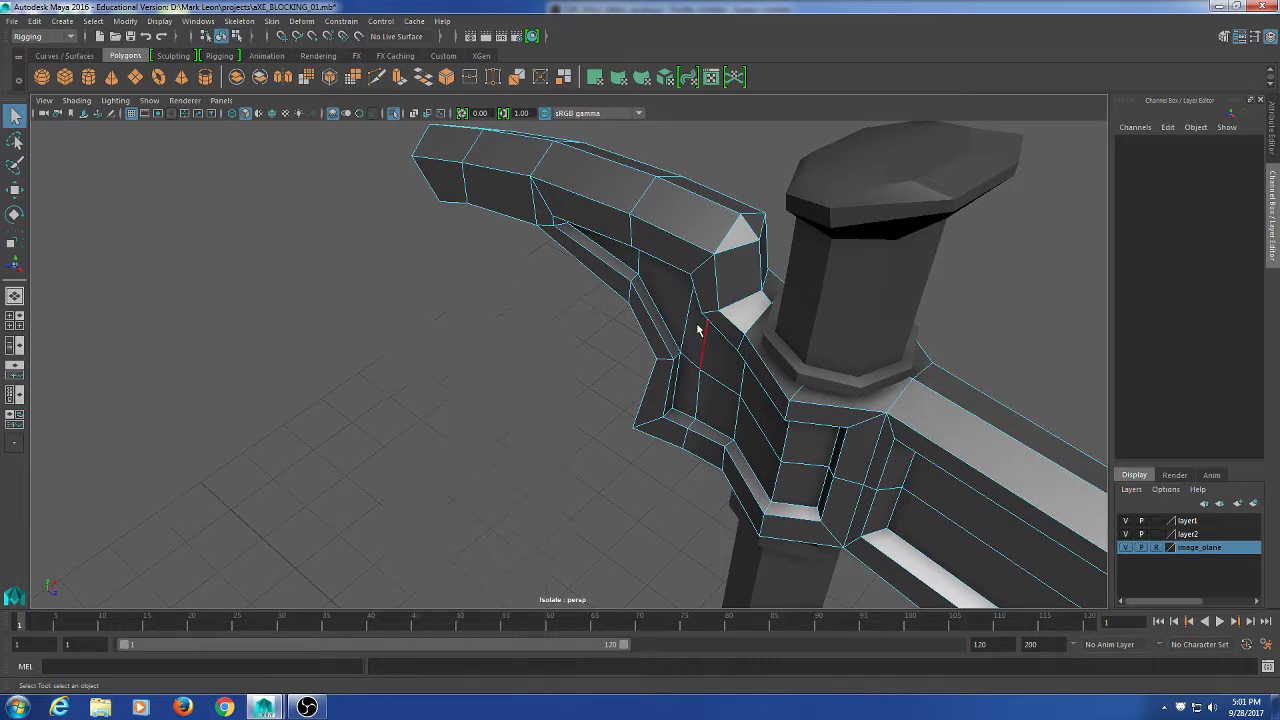
click(746, 236)
shift+right_drag(465, 376, 548, 295)
Collapse the short edge at the lower corner of the rear spike's base.
alt+drag(578, 297, 564, 450)
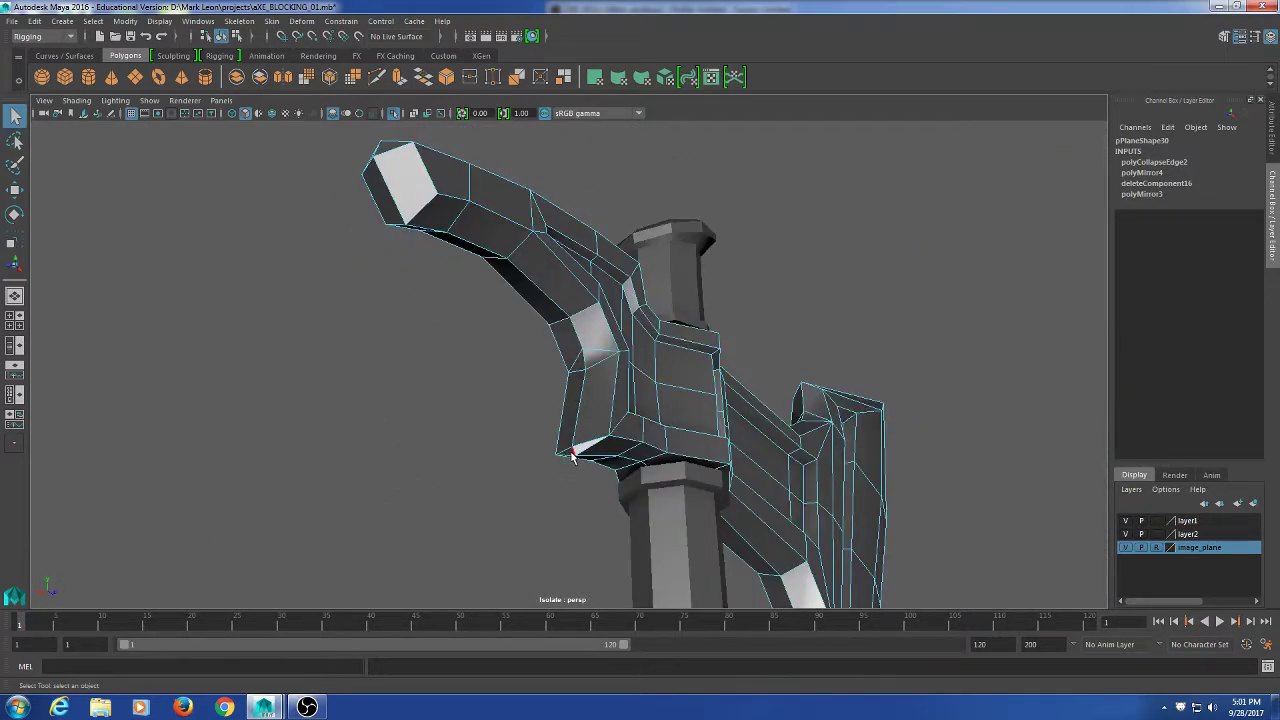
click(574, 452)
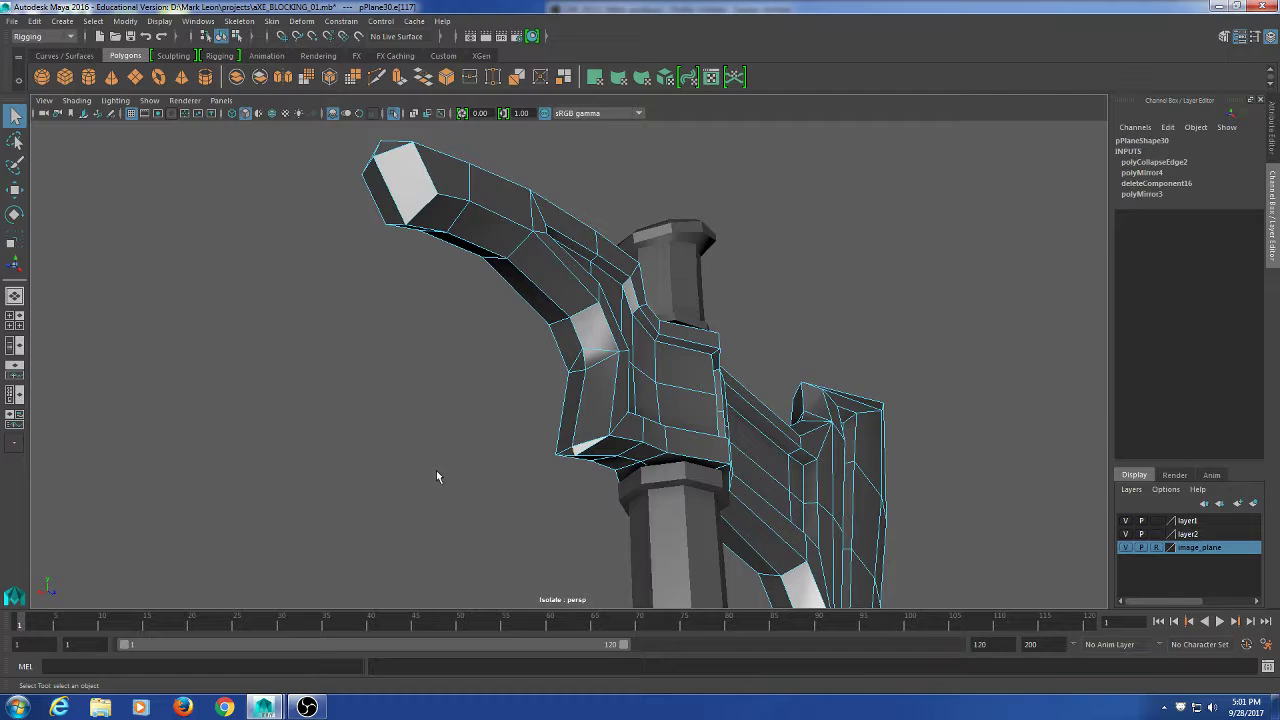
key(g)
Collapse the short edge in the upper notch where the connecting arm meets the back of the blade.
alt+drag(957, 468, 774, 546)
alt+right_drag(774, 546, 782, 261)
alt+middle_drag(770, 555, 667, 343)
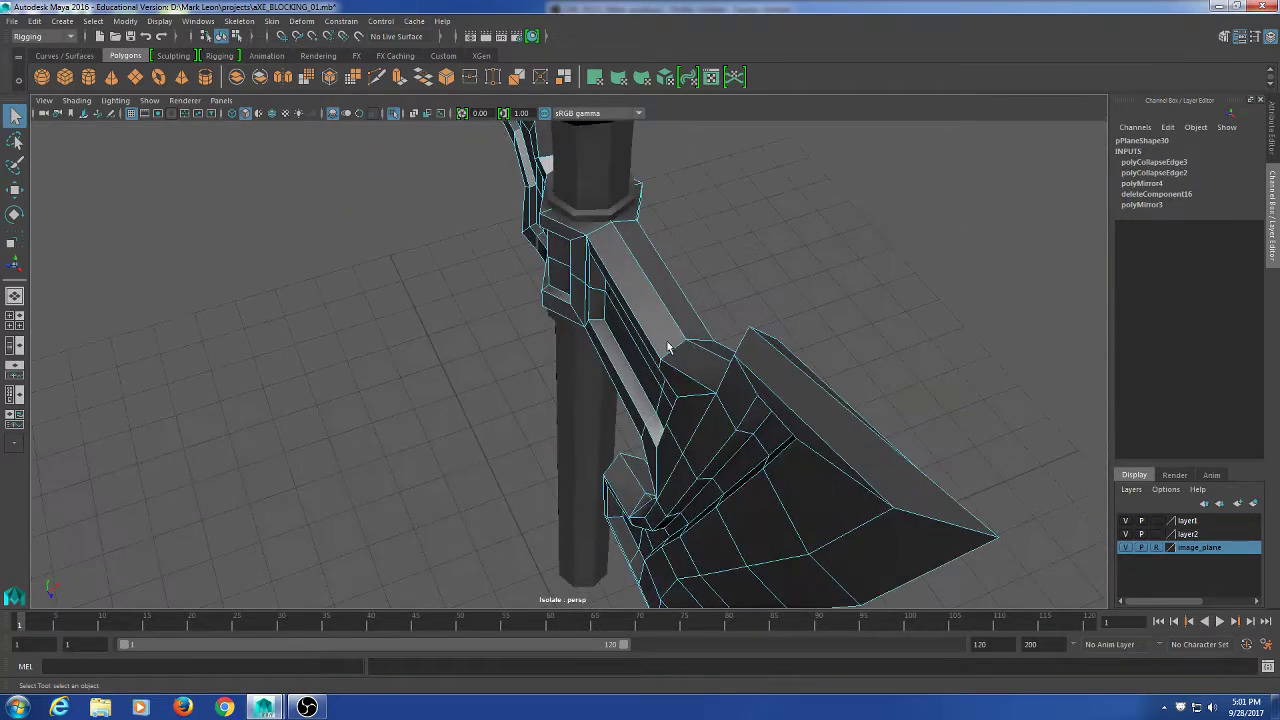
alt+drag(668, 347, 737, 274)
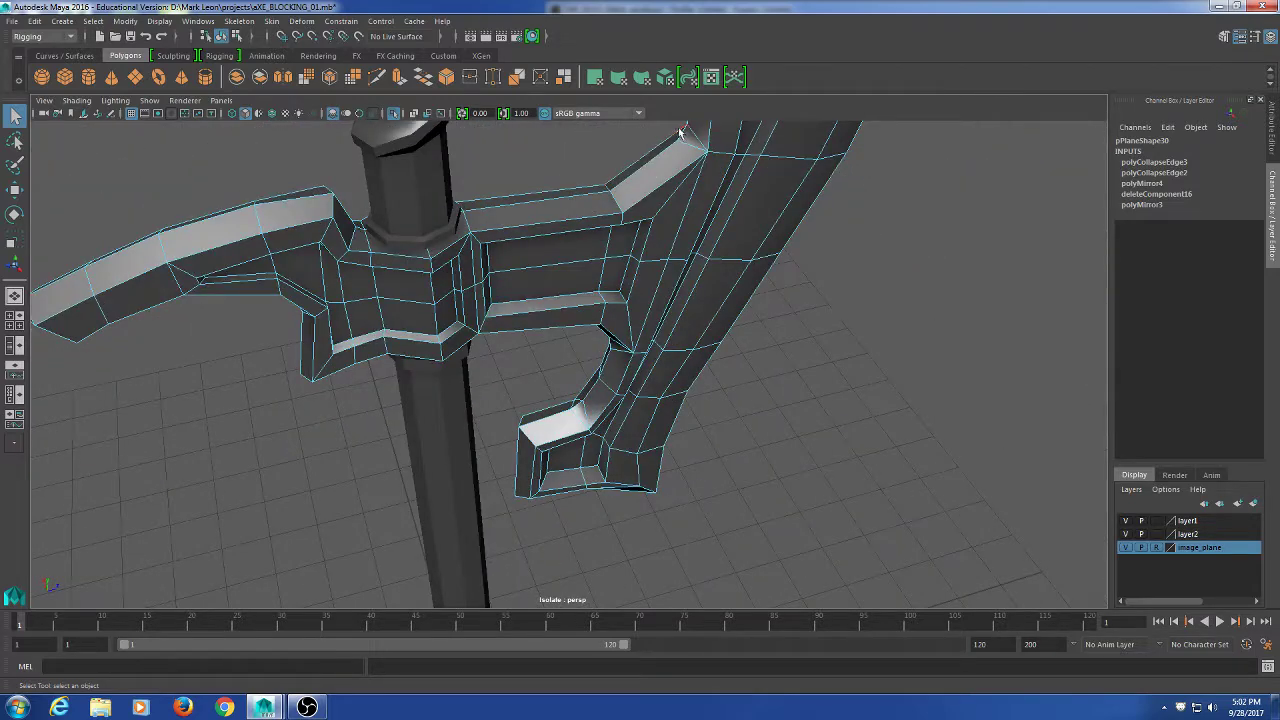
alt+drag(795, 205, 852, 388)
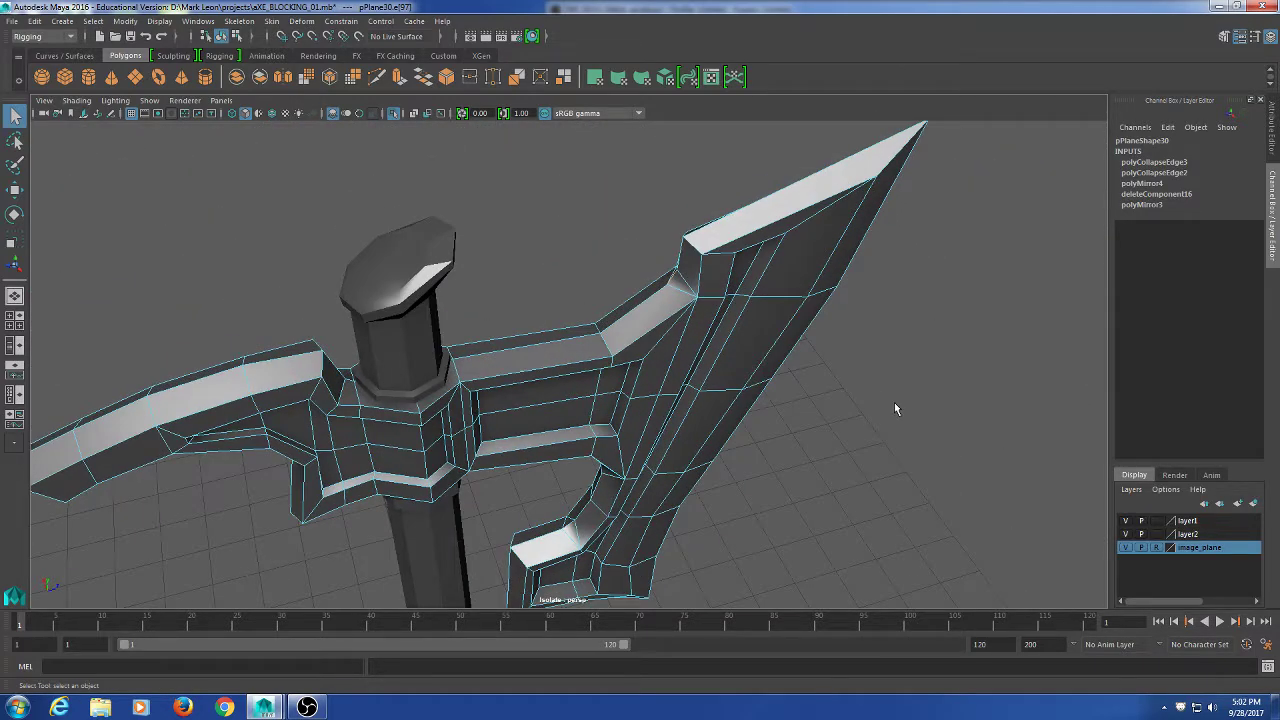
key(g)
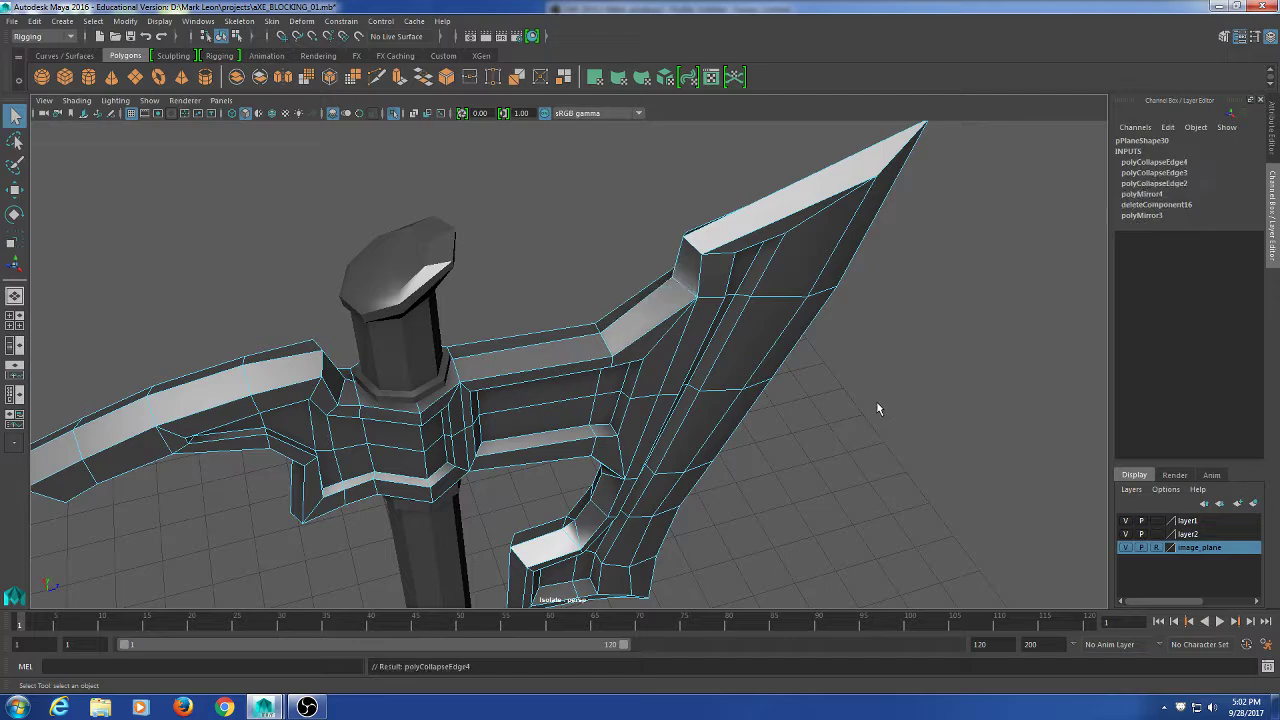
Collapse the short edge where the underside of the connecting arm meets the blade's inner curve.
alt+drag(867, 439, 760, 384)
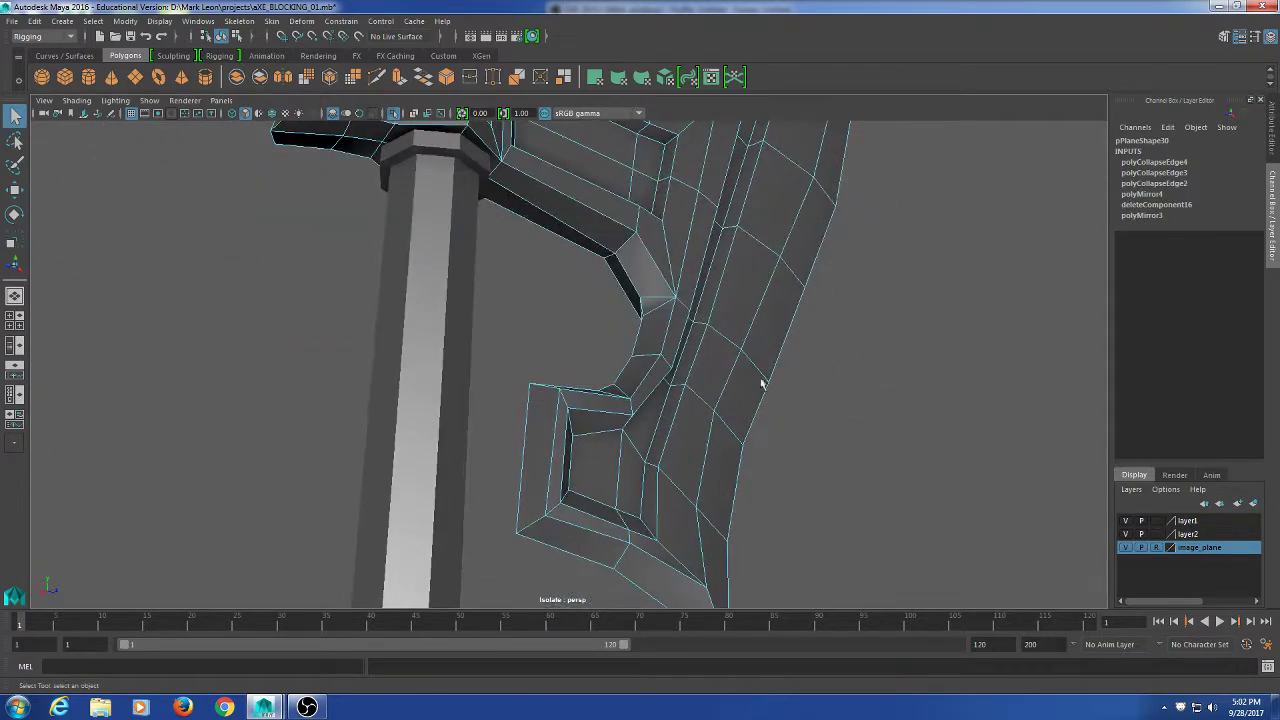
click(646, 311)
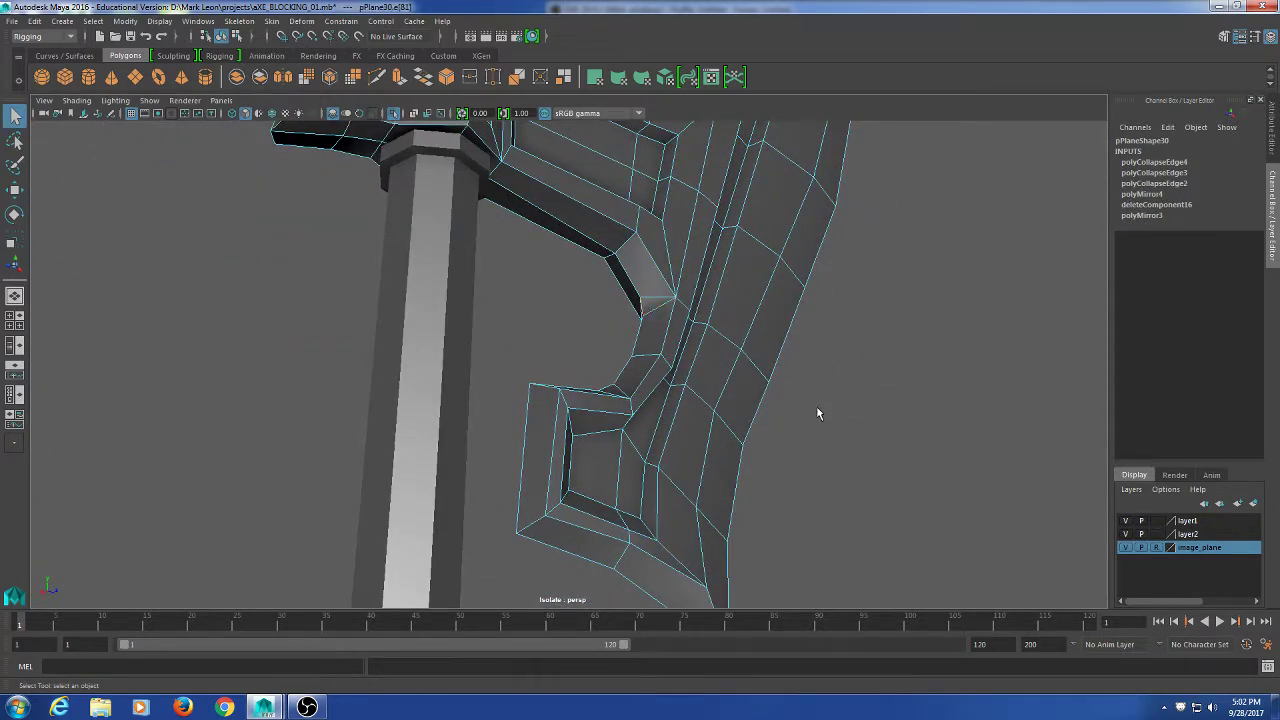
key(g)
Set the modeling symmetry to World X.
alt+drag(813, 418, 516, 380)
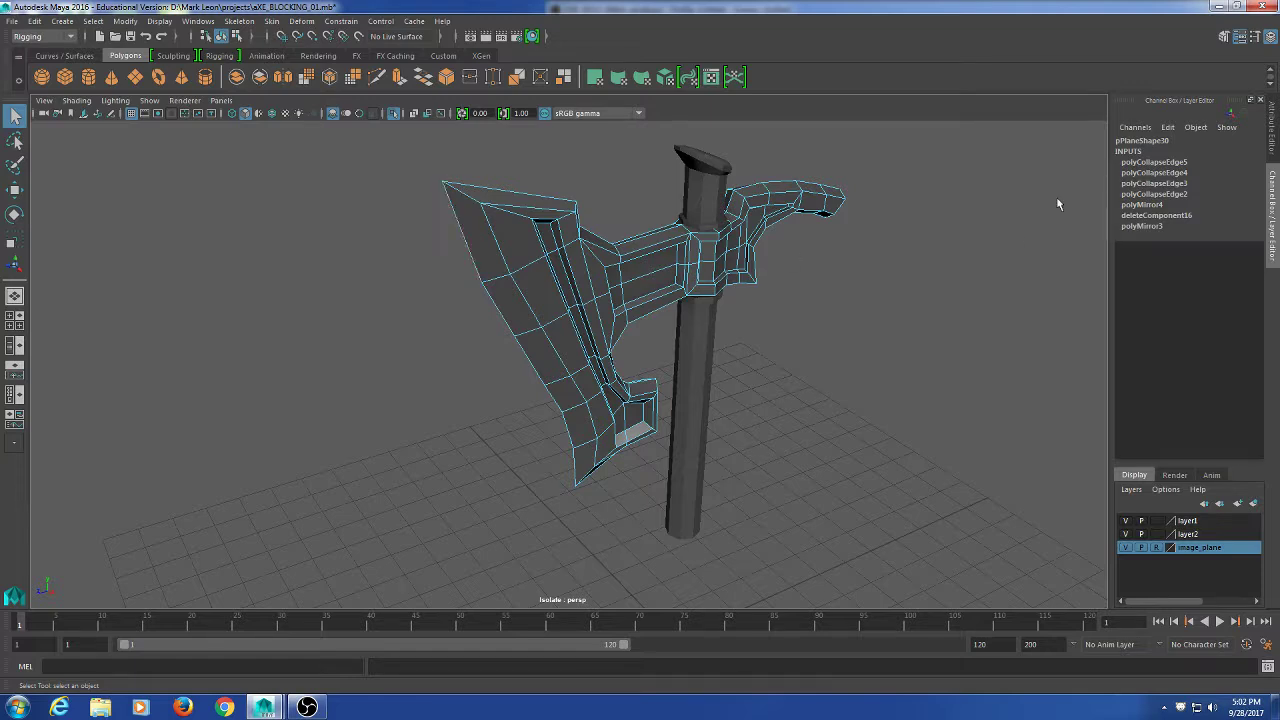
click(1227, 40)
click(1150, 297)
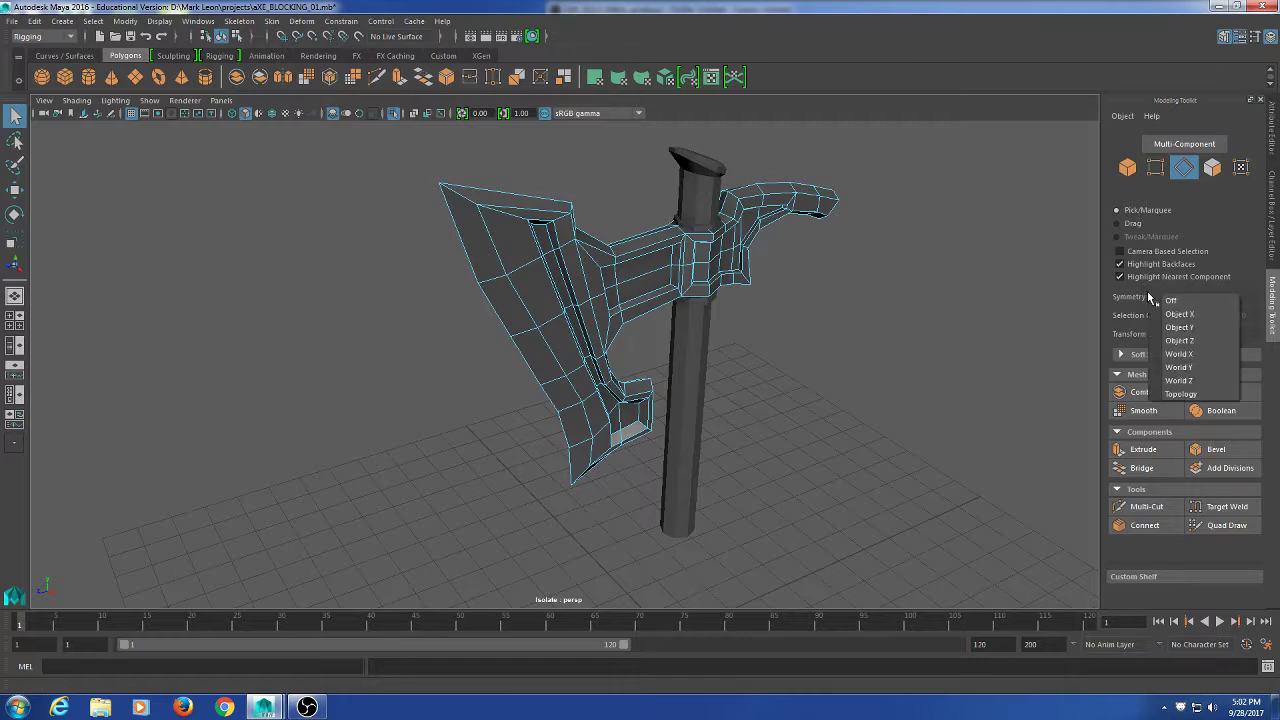
click(1214, 356)
Select the edge loop along the axe head's center outline and crease it with the Crease tool.
alt+drag(677, 443, 519, 441)
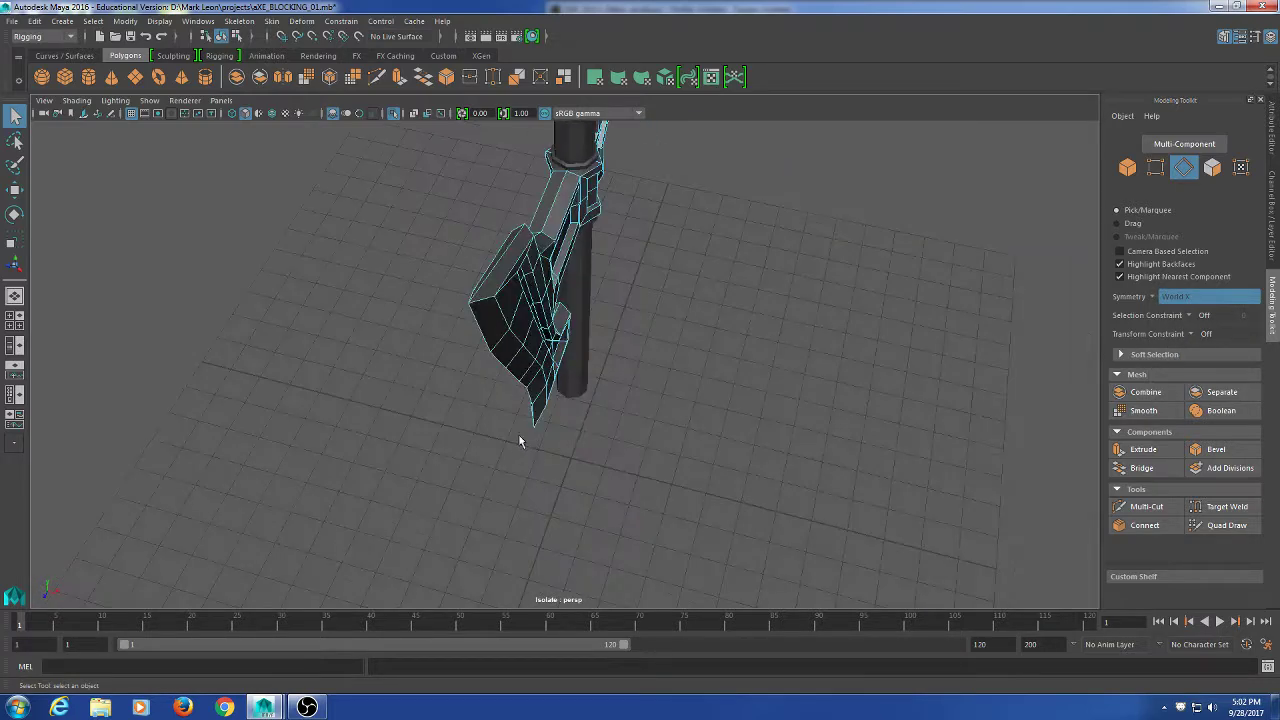
mouse_move(501, 311)
alt+mouse_down()
mouse_move(491, 363)
mouse_move(512, 289)
alt+mouse_up()
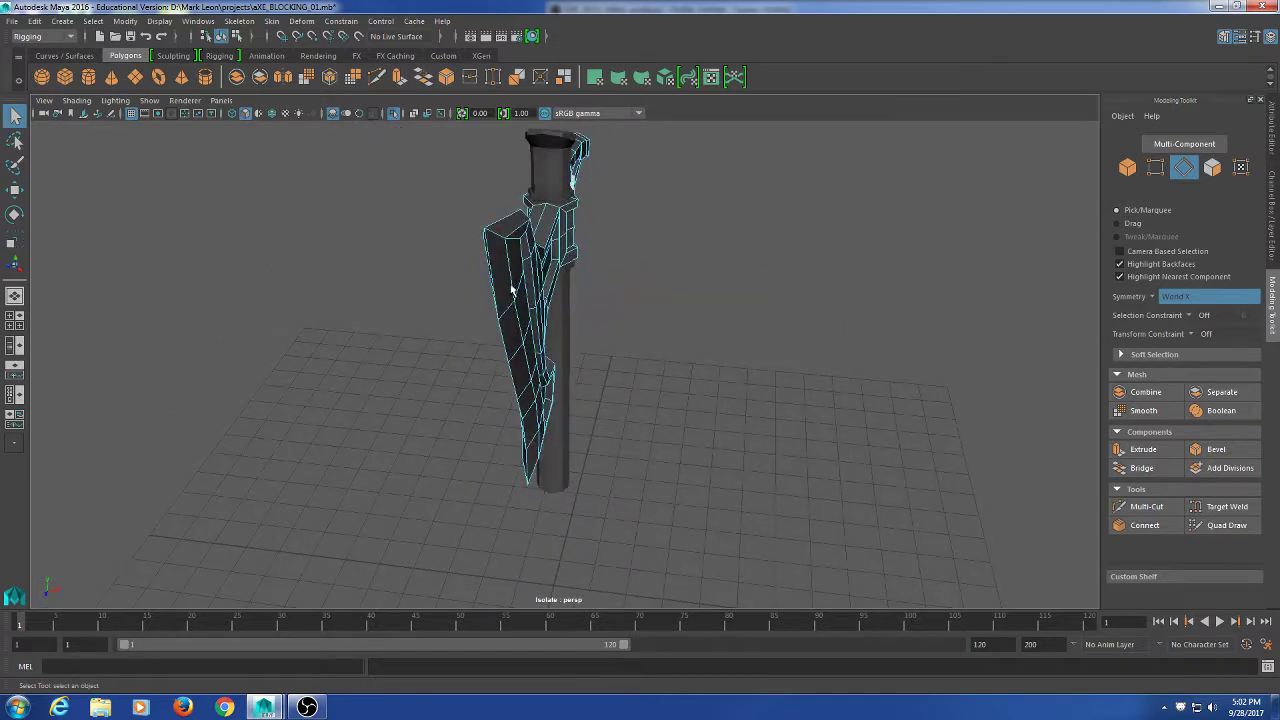
alt+drag(701, 287, 488, 300)
alt+drag(405, 356, 491, 286)
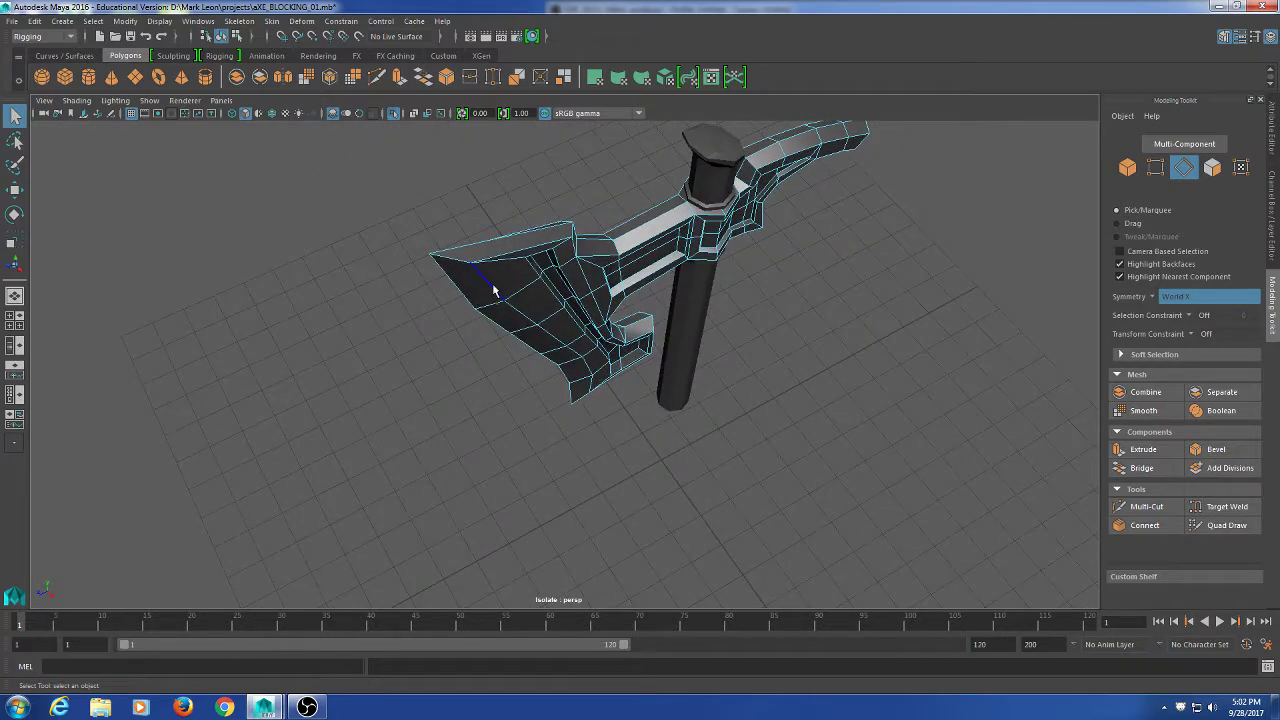
double_click(491, 253)
alt+drag(841, 349, 895, 318)
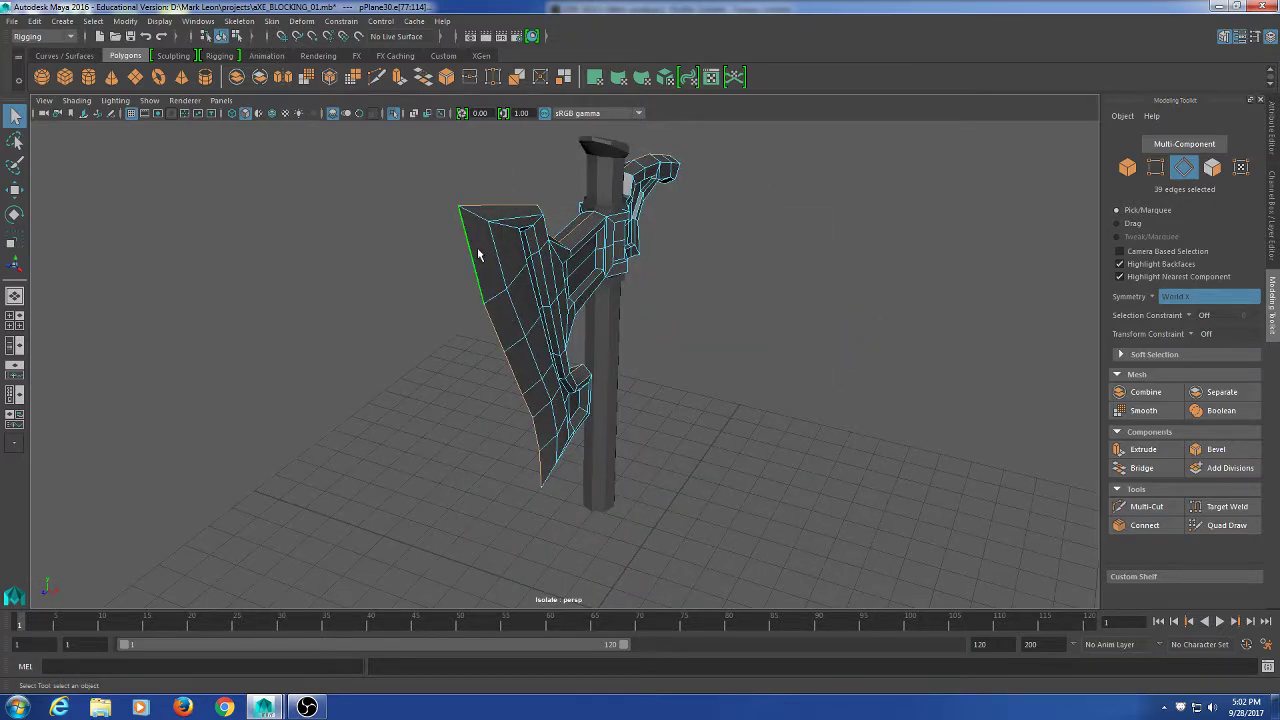
alt+right_drag(476, 250, 629, 443)
alt+middle_drag(629, 443, 709, 472)
alt+drag(709, 472, 516, 462)
shift+right_drag(290, 377, 278, 441)
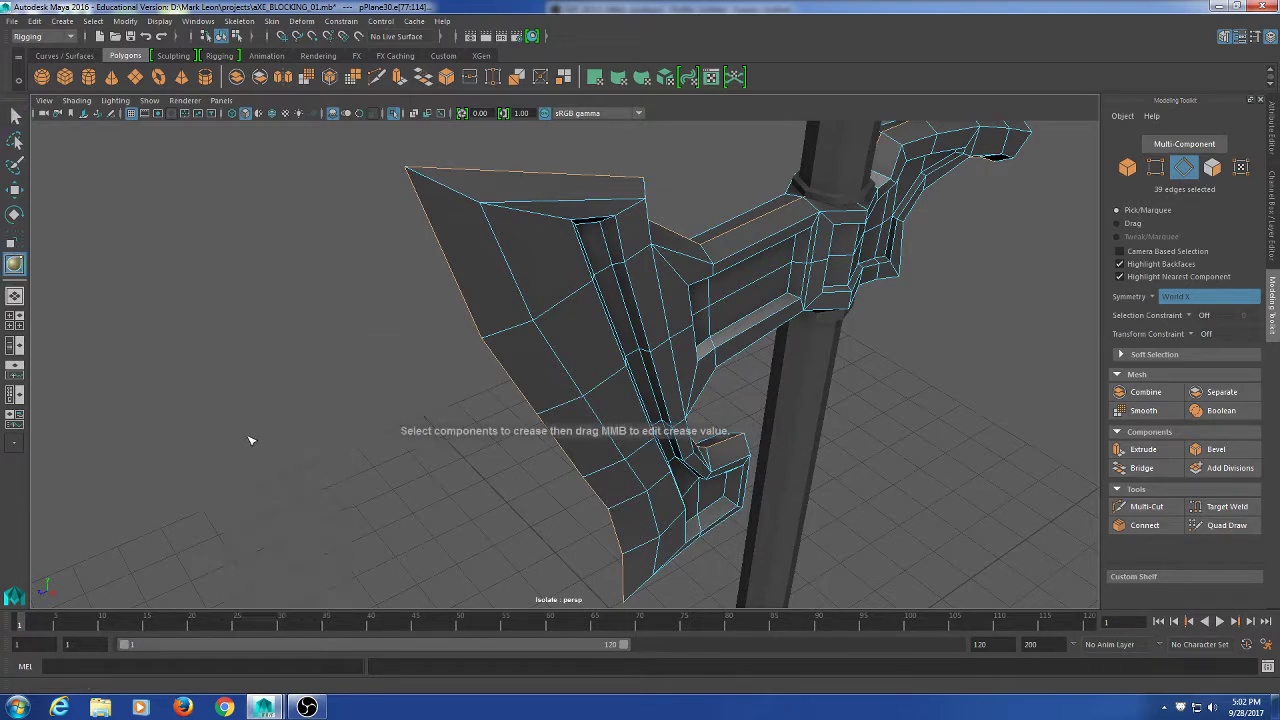
middle_drag(830, 453, 1025, 428)
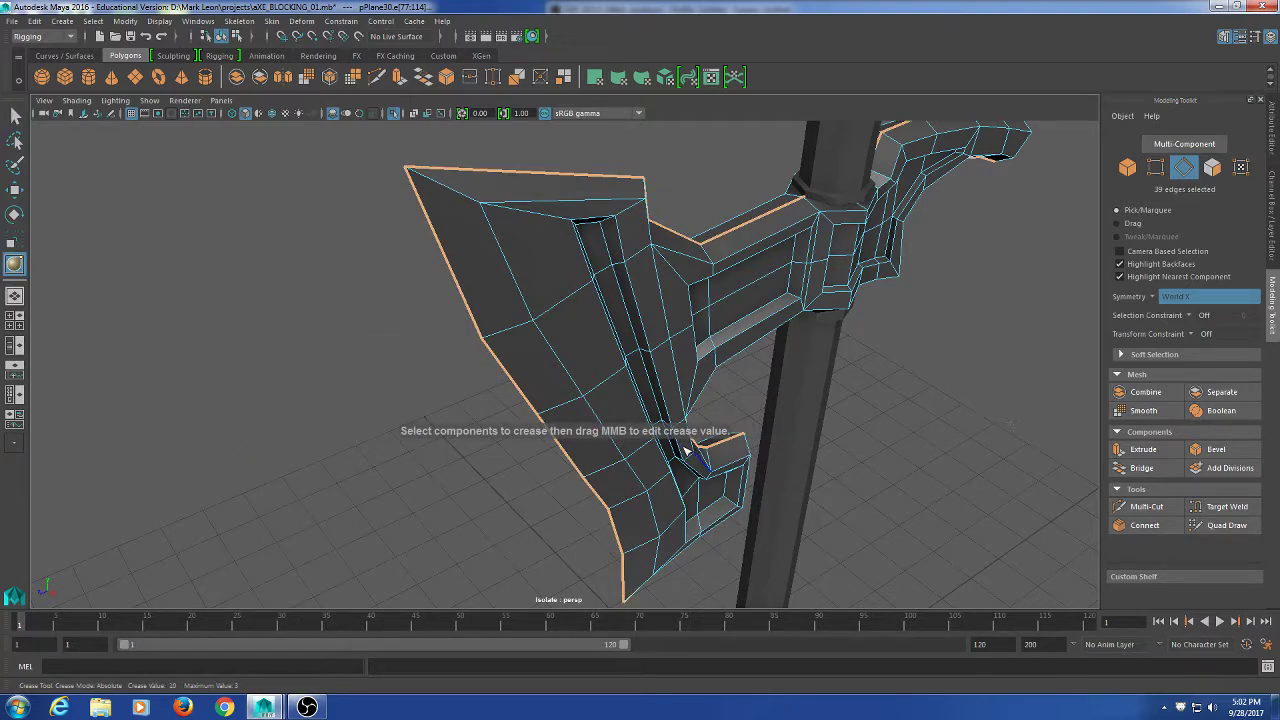
key(q)
Select the inner bevel edges around the blade's face, including those along its back and lower hook, and crease them with the Crease tool.
click(531, 202)
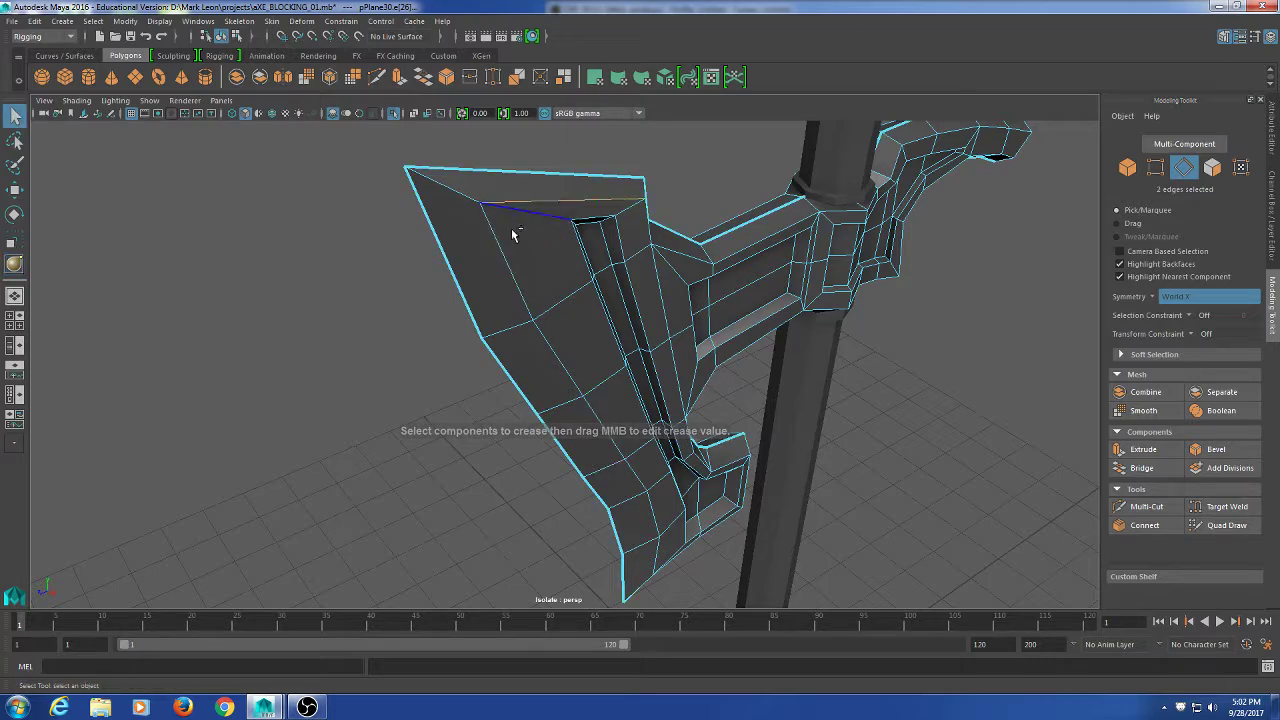
shift+double_click(499, 245)
alt+drag(655, 369, 666, 429)
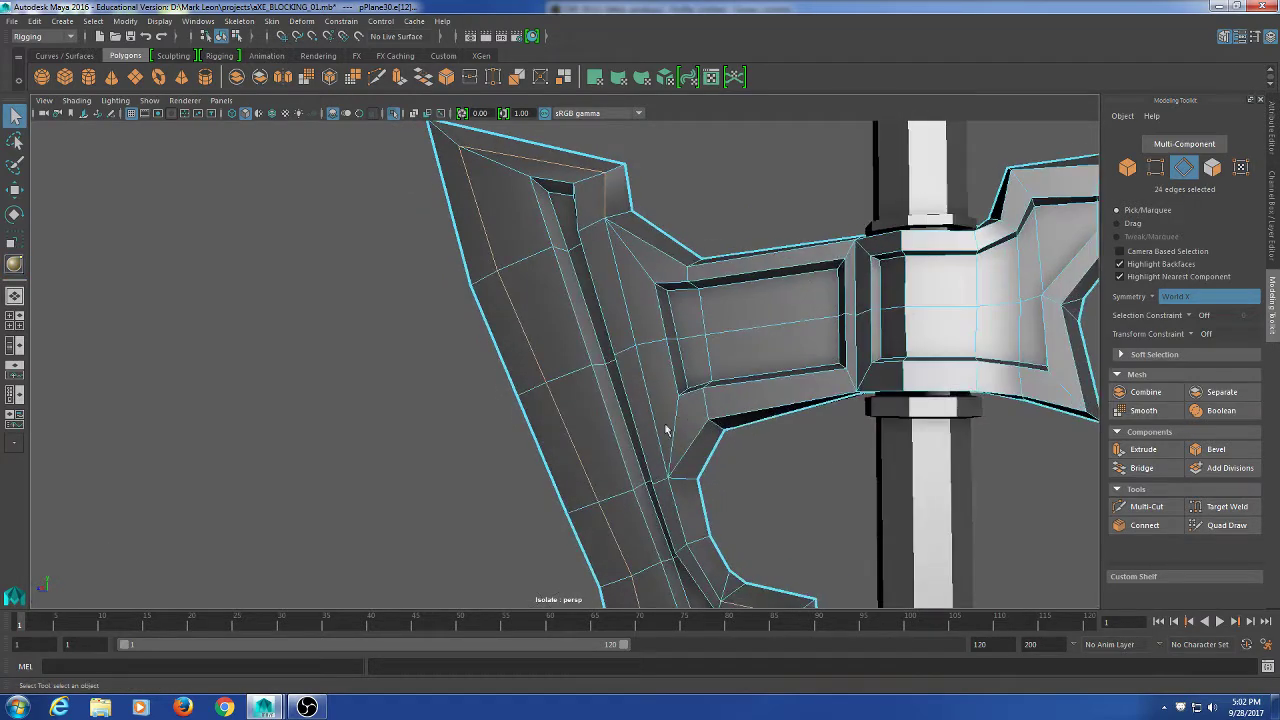
shift+click(617, 298)
alt+middle_drag(700, 500, 654, 303)
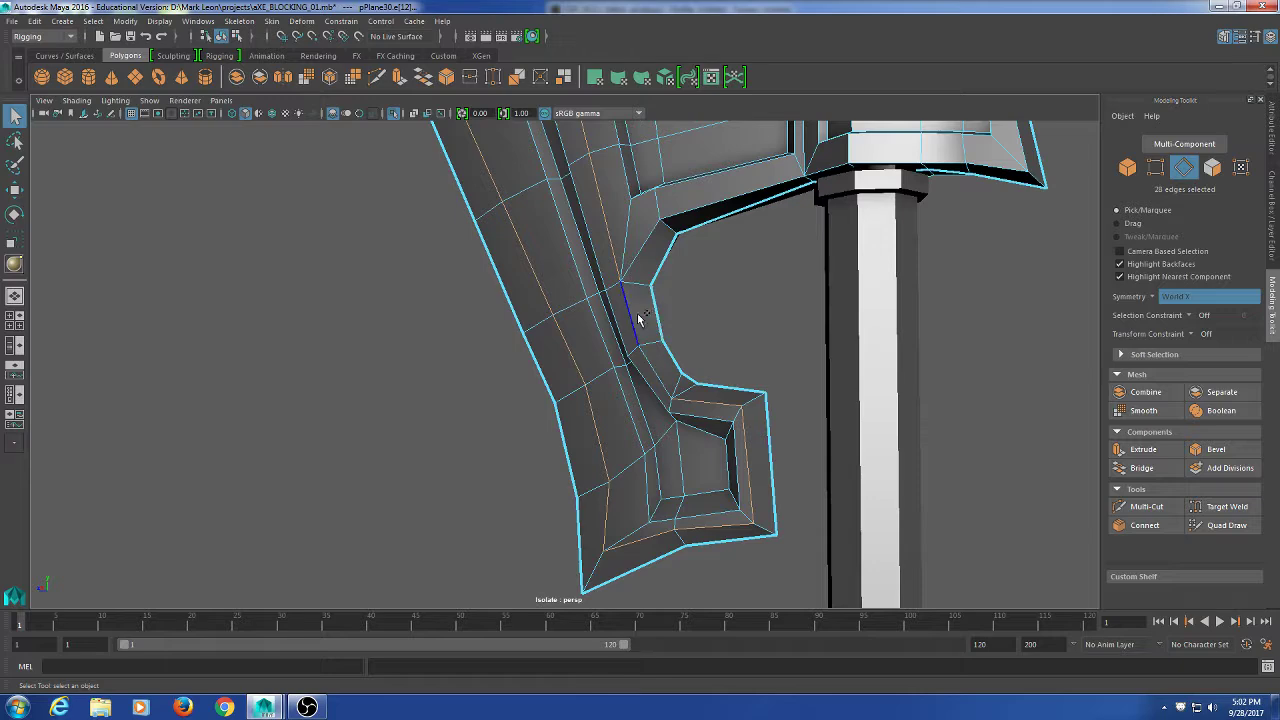
shift+double_click(637, 316)
scroll(451, 369, down, 4)
alt+drag(451, 369, 469, 451)
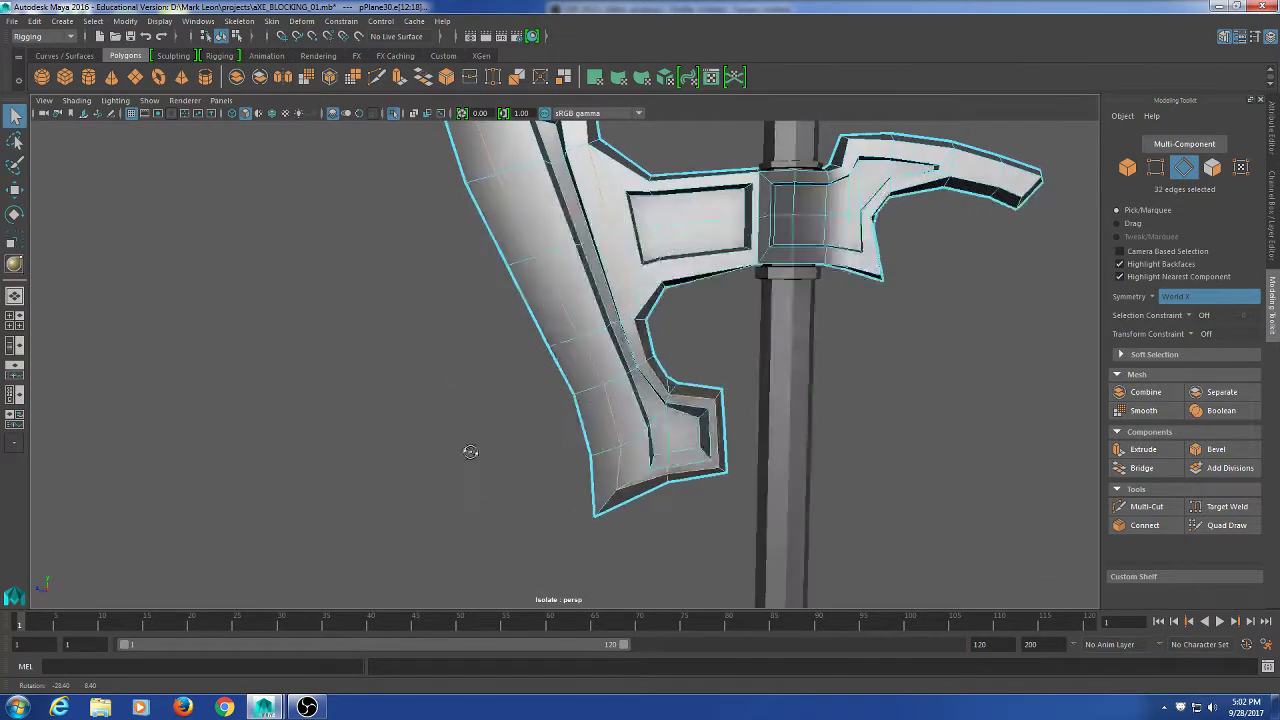
alt+middle_drag(483, 391, 548, 503)
key(y)
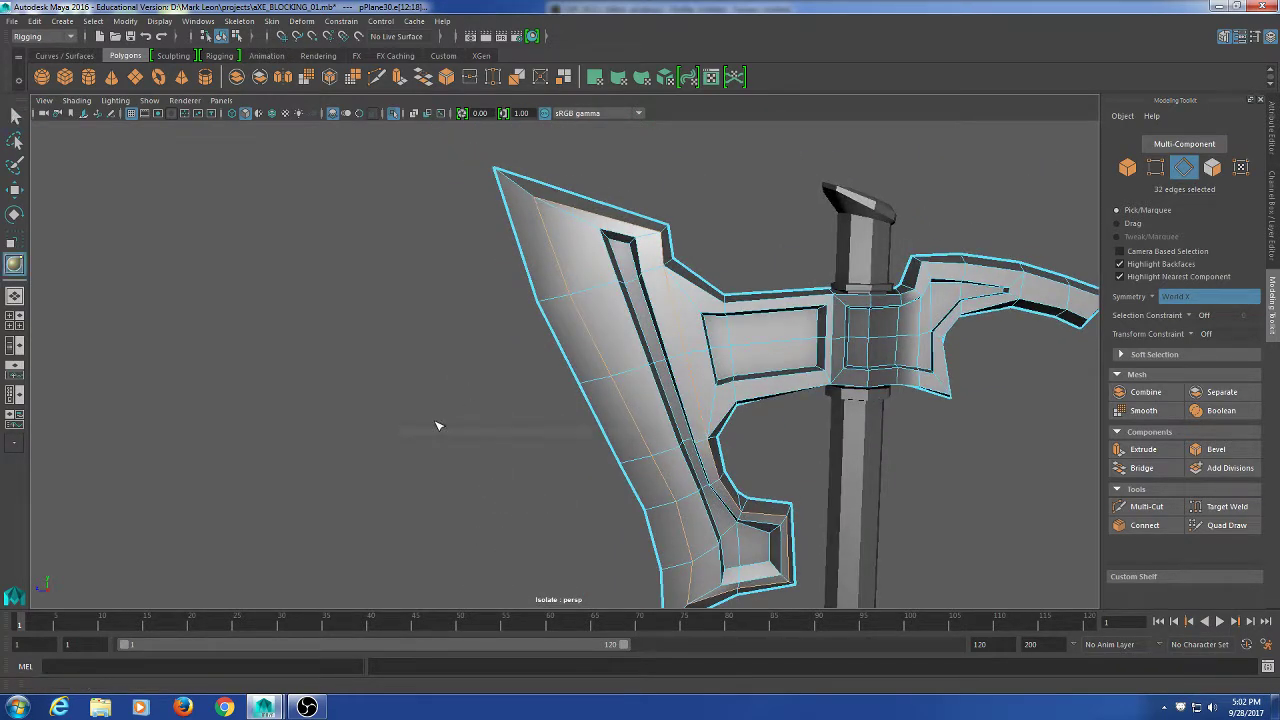
middle_drag(353, 396, 503, 402)
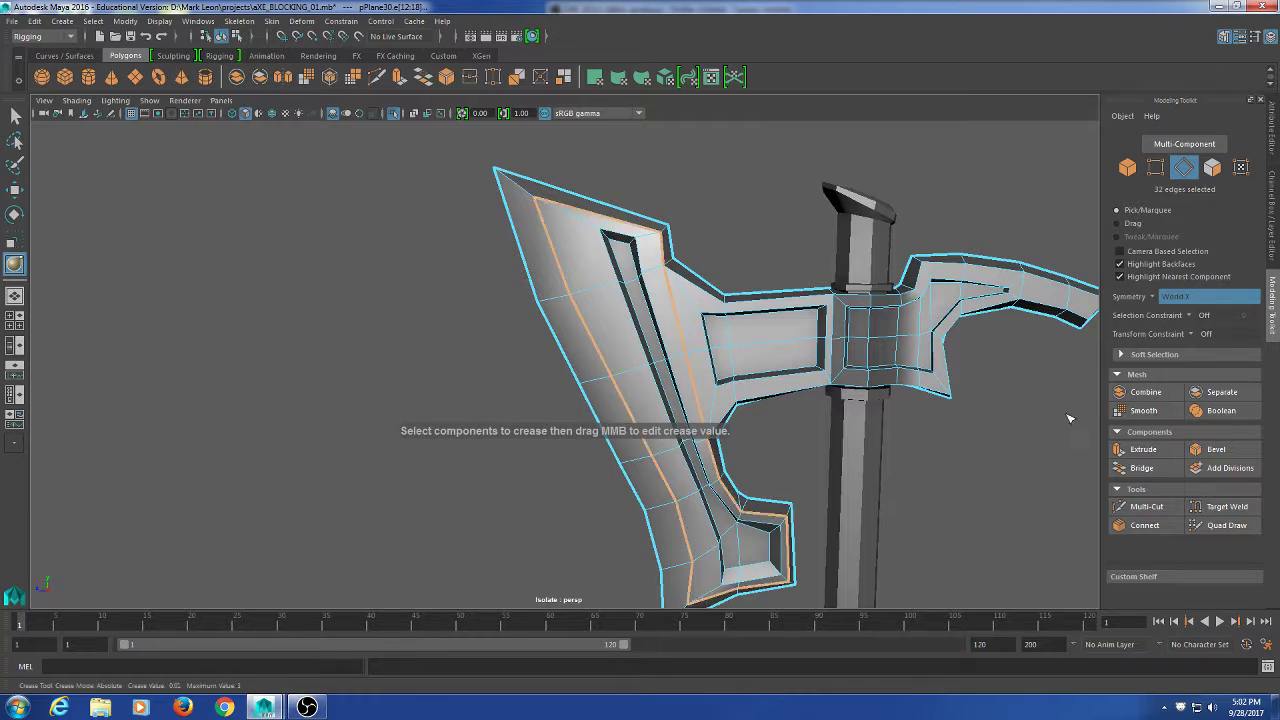
alt+drag(897, 420, 630, 432)
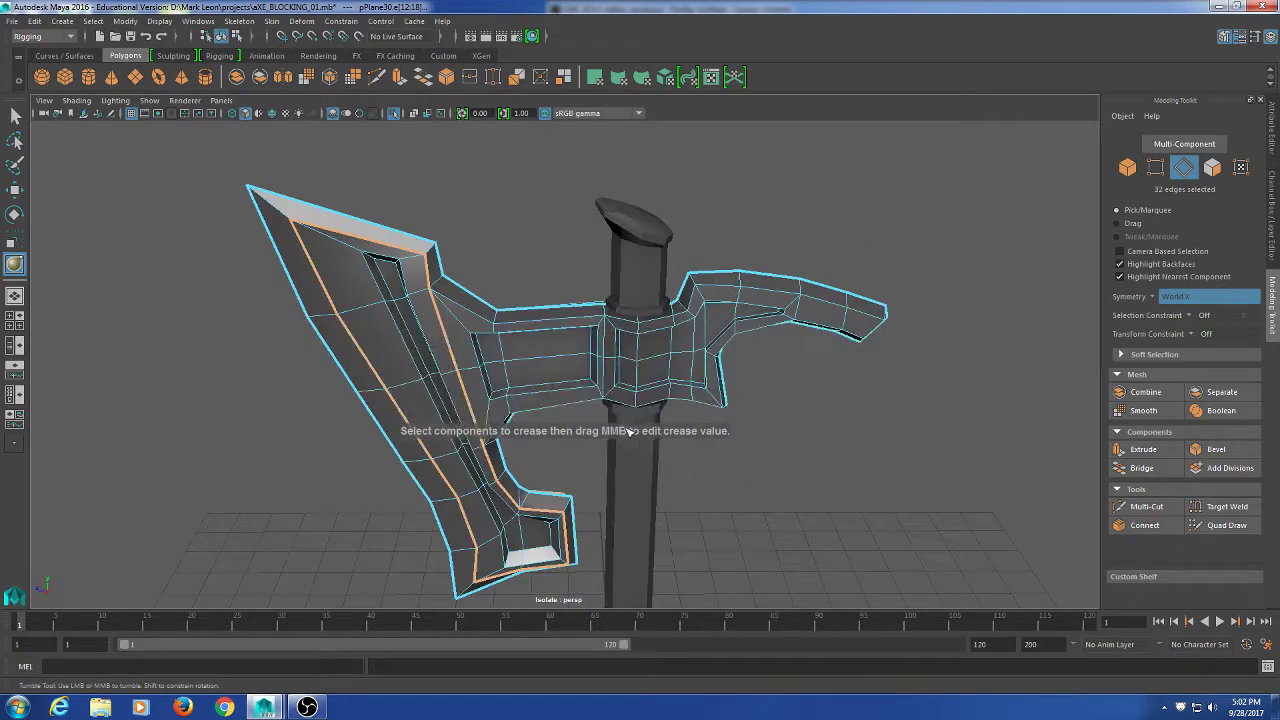
Select the inner bevel edges around the connecting arm, center collar and back spike, and crease them with the Crease tool.
double_click(475, 322)
alt+drag(801, 359, 737, 349)
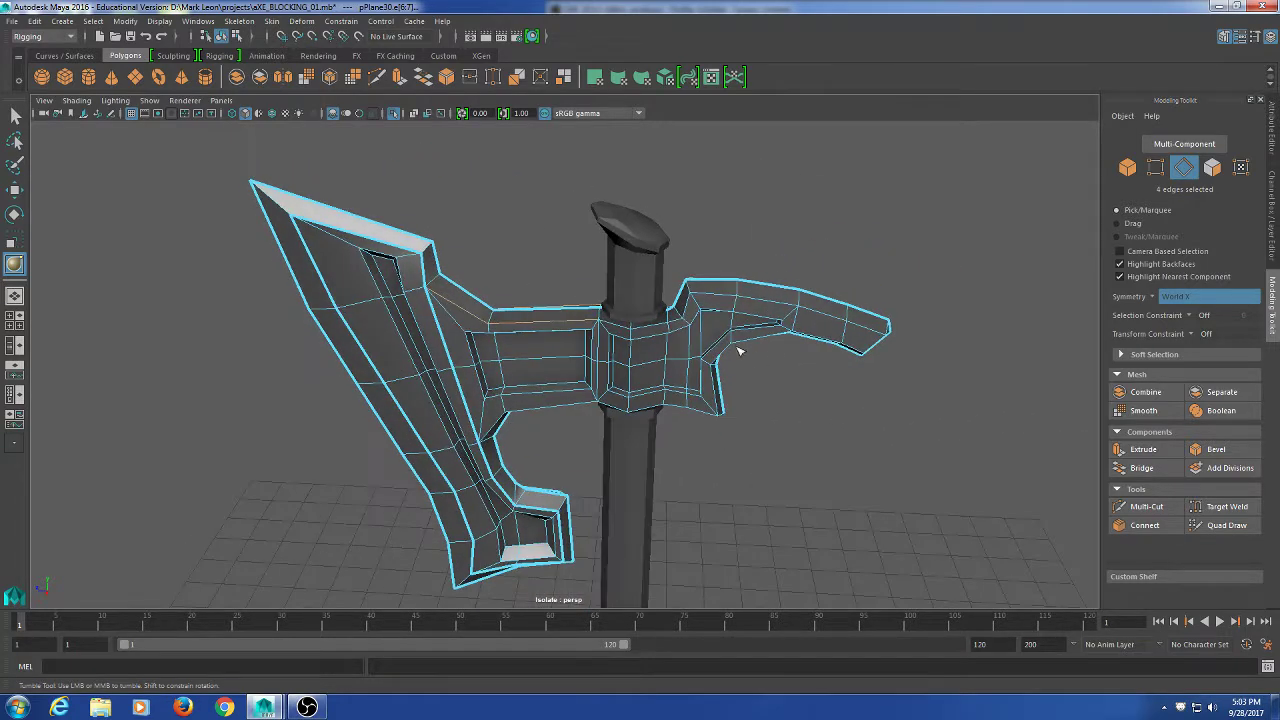
shift+double_click(650, 325)
alt+drag(830, 320, 876, 330)
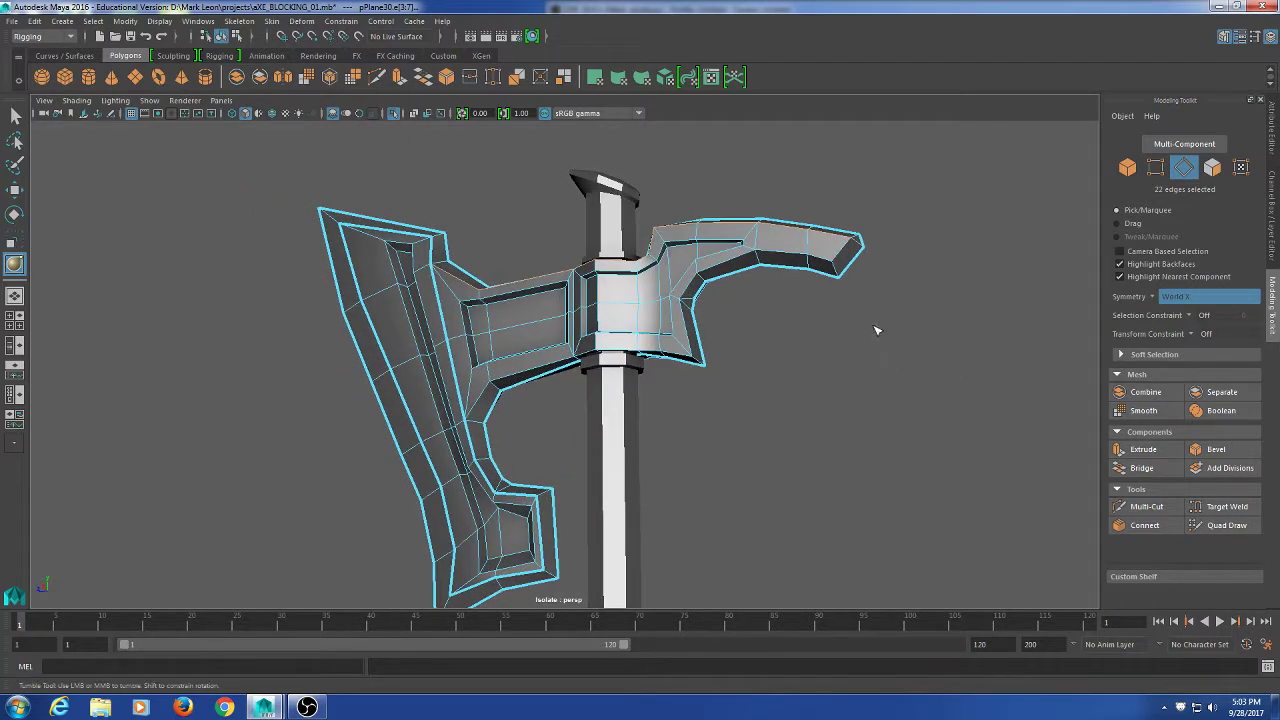
shift+click(823, 258)
shift+click(797, 255)
shift+click(722, 262)
shift+click(691, 284)
shift+double_click(687, 326)
shift+click(660, 348)
shift+right_drag(715, 516, 850, 514)
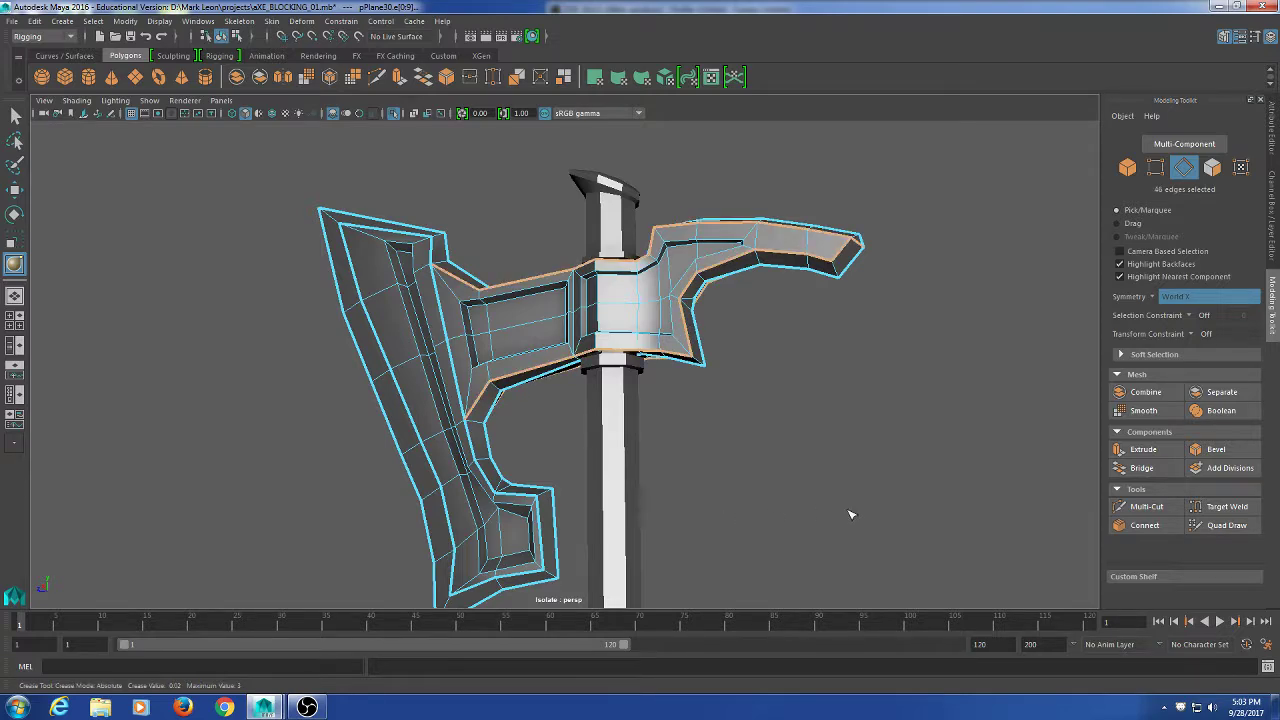
Select the short corner edges at the blade's upper back corner and upper tip, and crease them with the Crease tool.
alt+drag(836, 463, 446, 277)
double_click(431, 275)
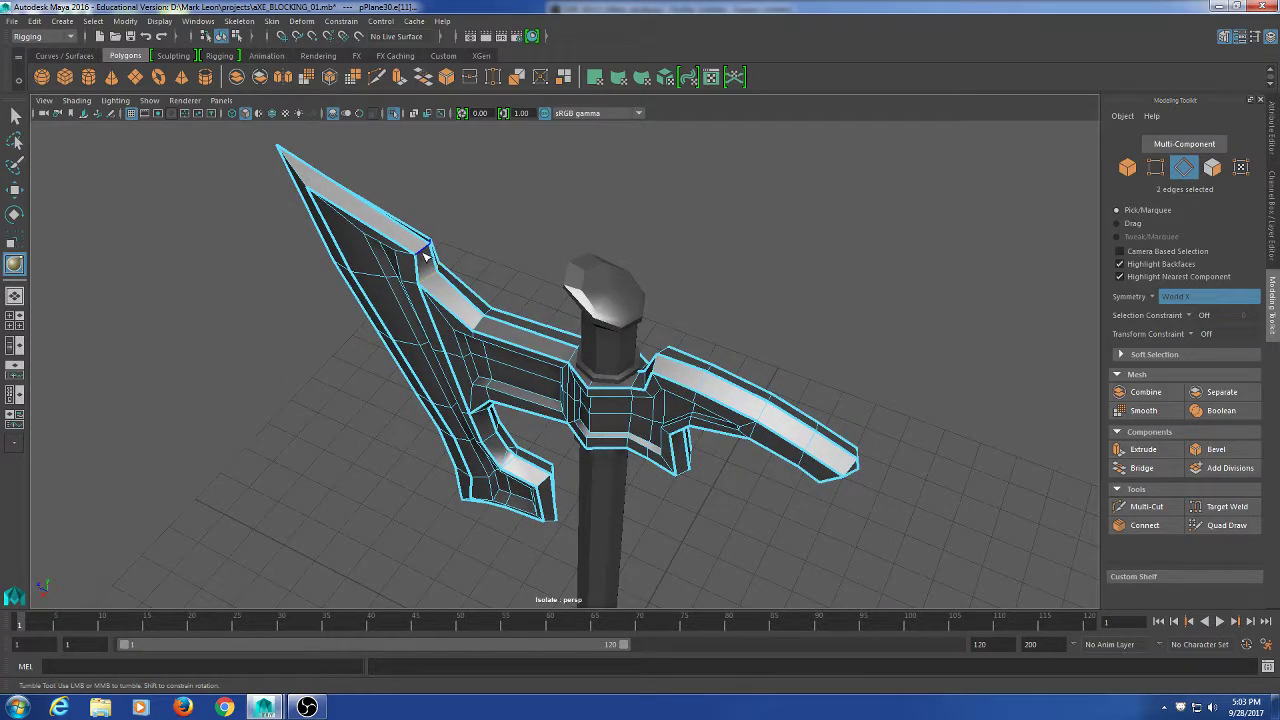
alt+middle_drag(568, 225, 579, 225)
alt+drag(400, 330, 551, 337)
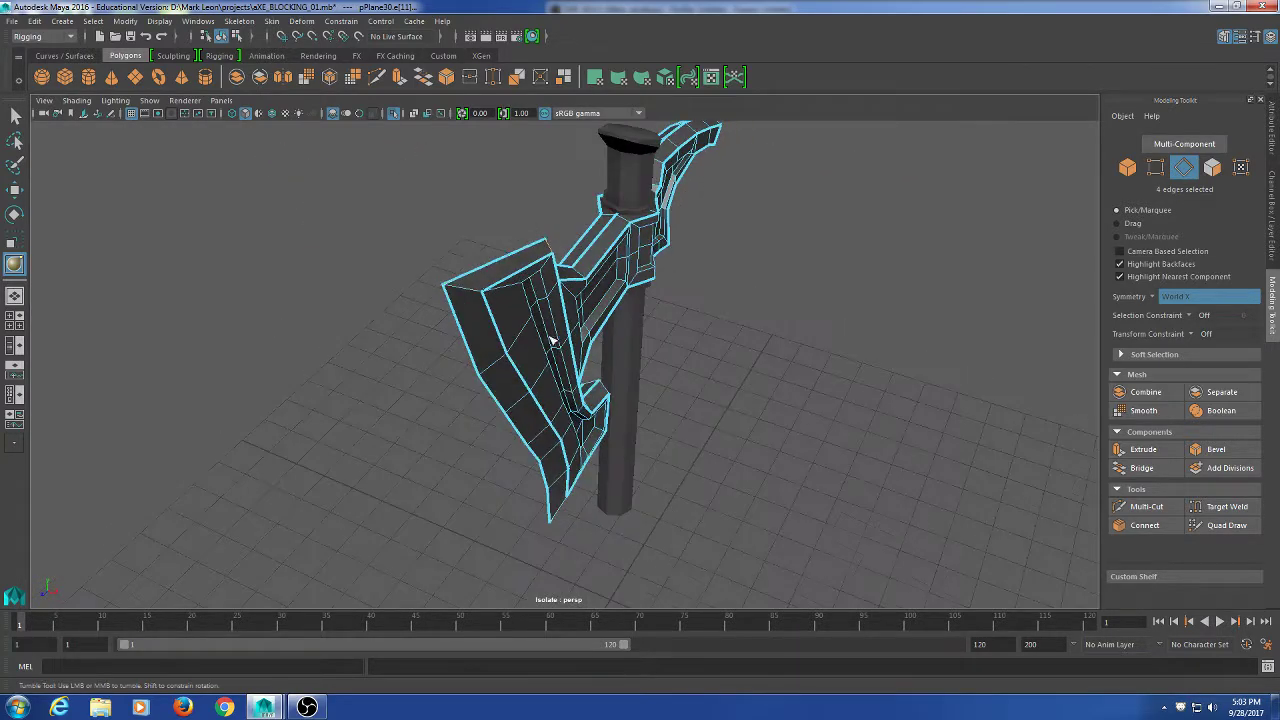
shift+click(470, 288)
alt+middle_drag(484, 300, 845, 481)
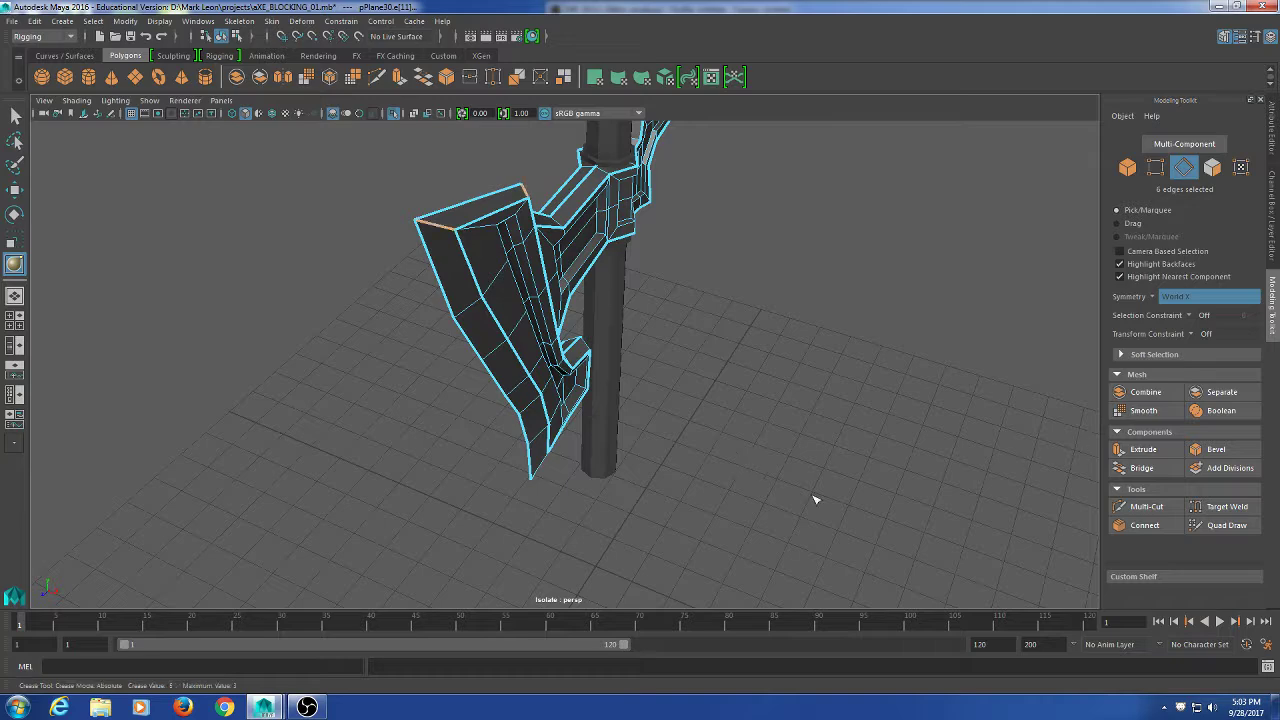
Select the short diagonal corner edge at the blade's lower tip for creasing.
alt+drag(814, 500, 541, 479)
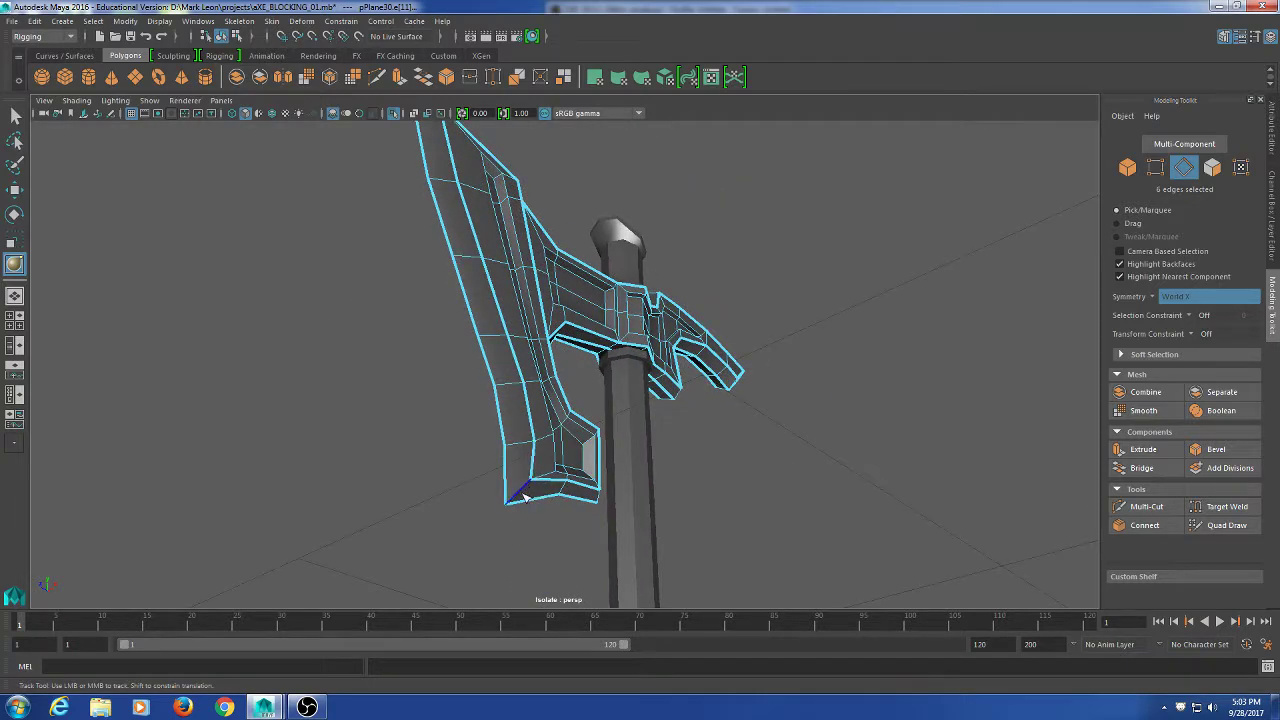
alt+drag(737, 494, 920, 483)
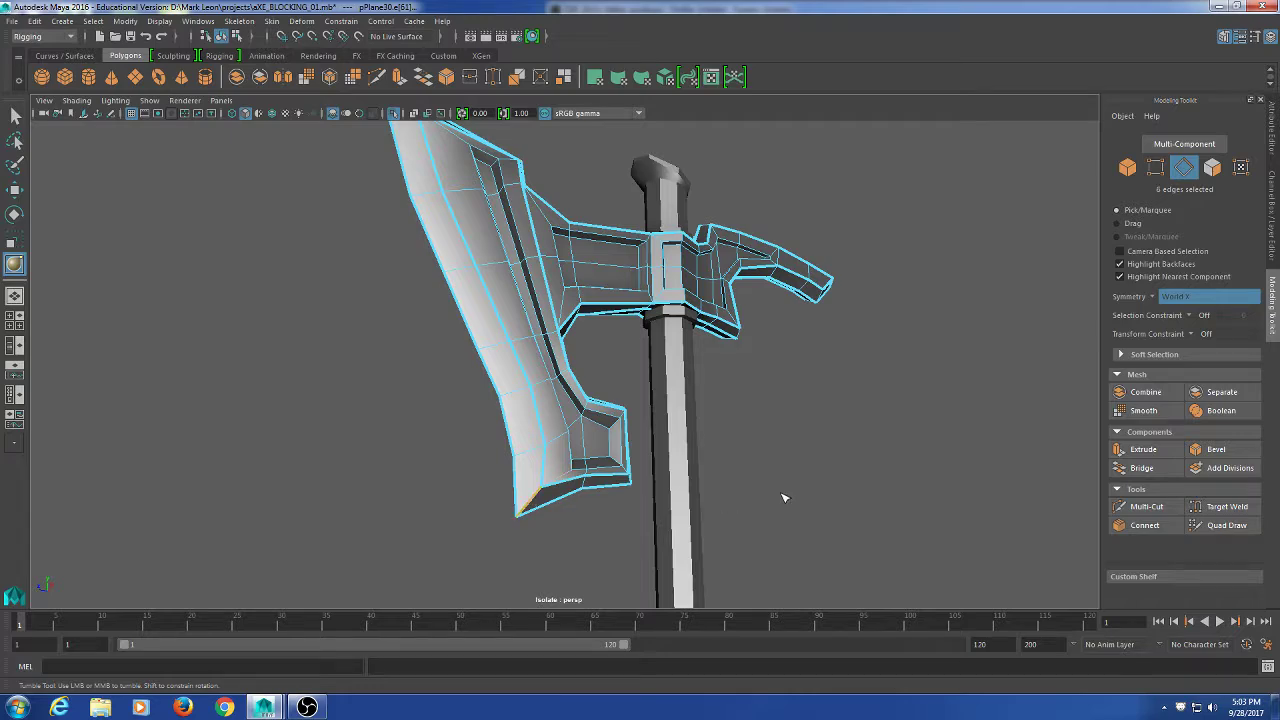
Collapse the short edge at the inner corner of the blade's lower hook into a single point.
alt+drag(986, 463, 600, 514)
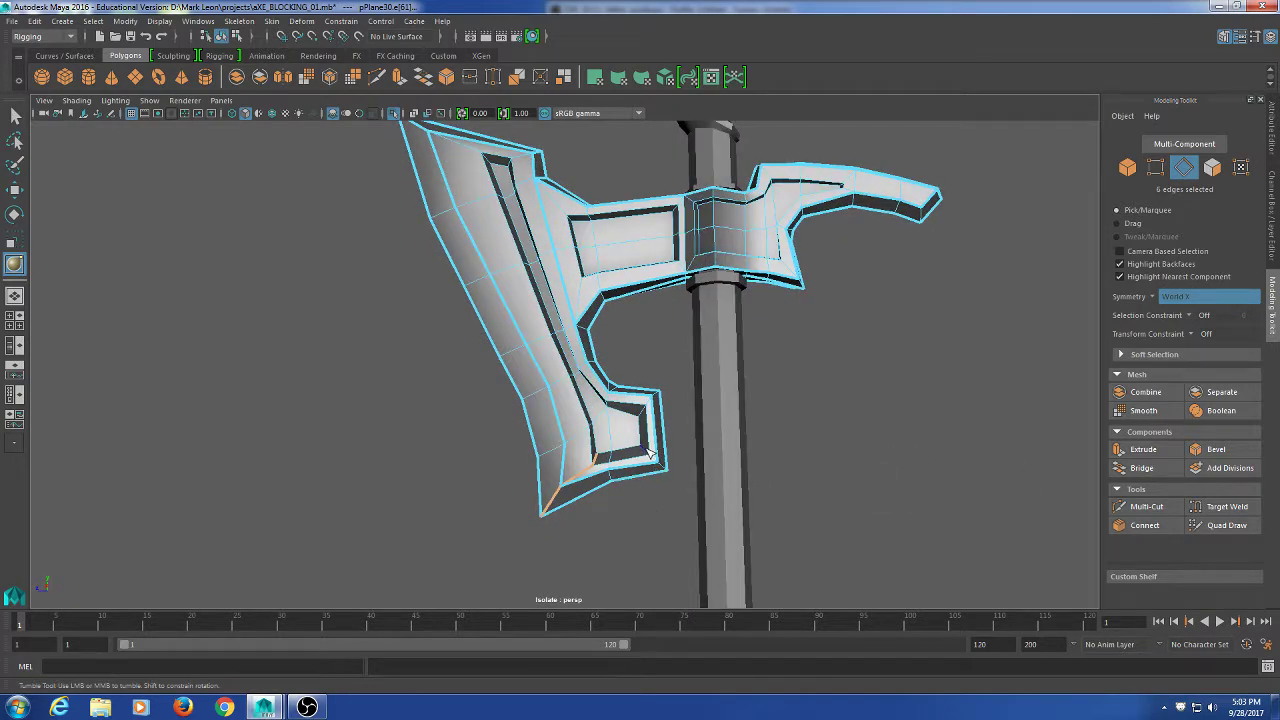
alt+drag(854, 489, 886, 480)
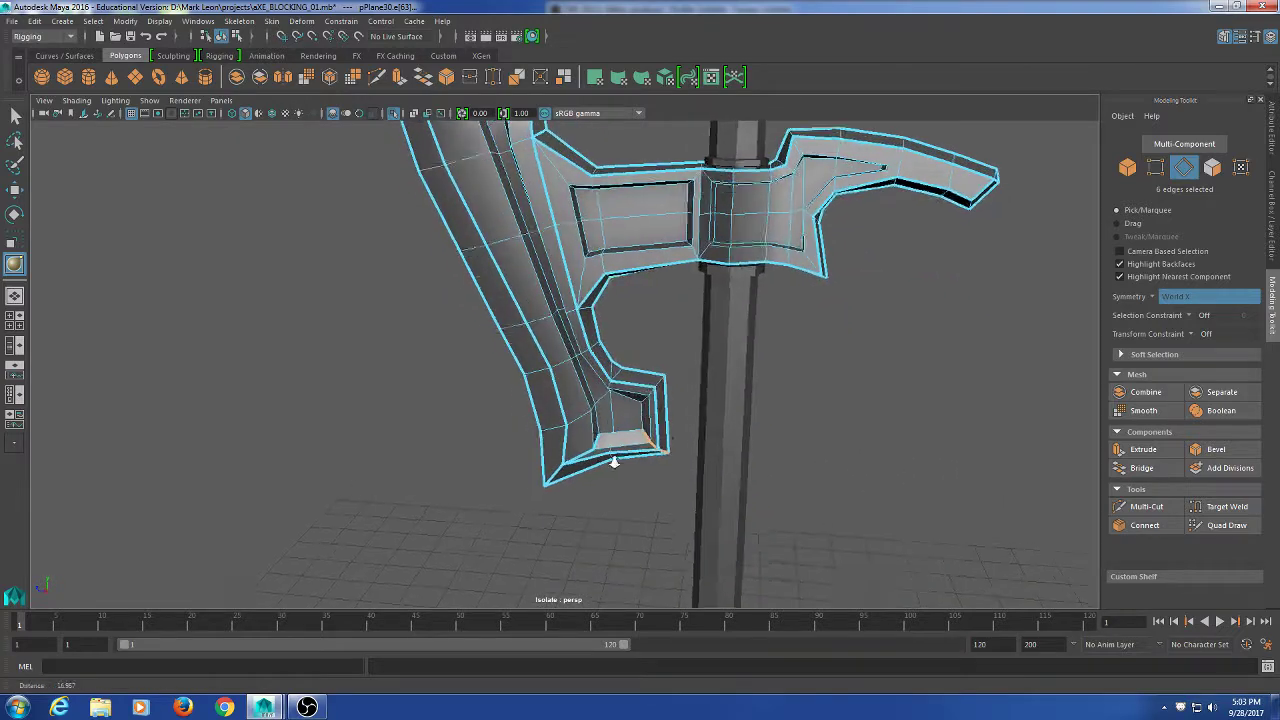
alt+right_drag(614, 463, 817, 514)
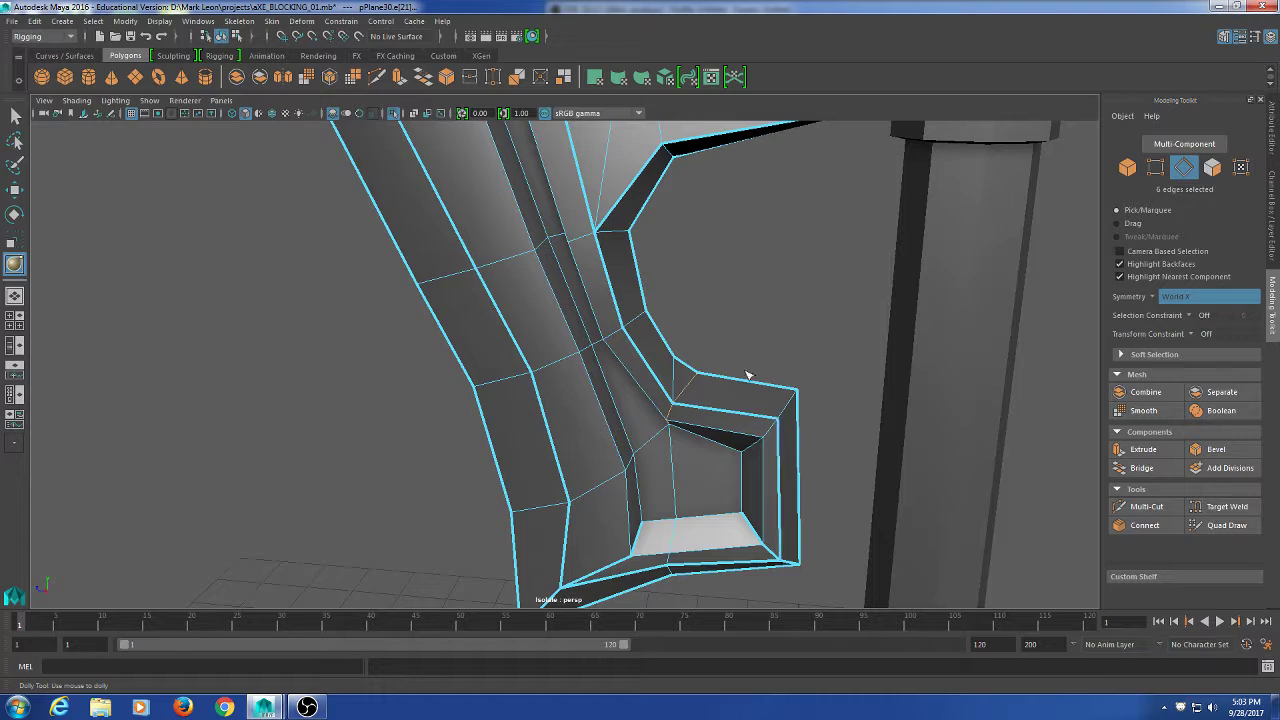
right_drag(743, 336, 683, 341)
key(q)
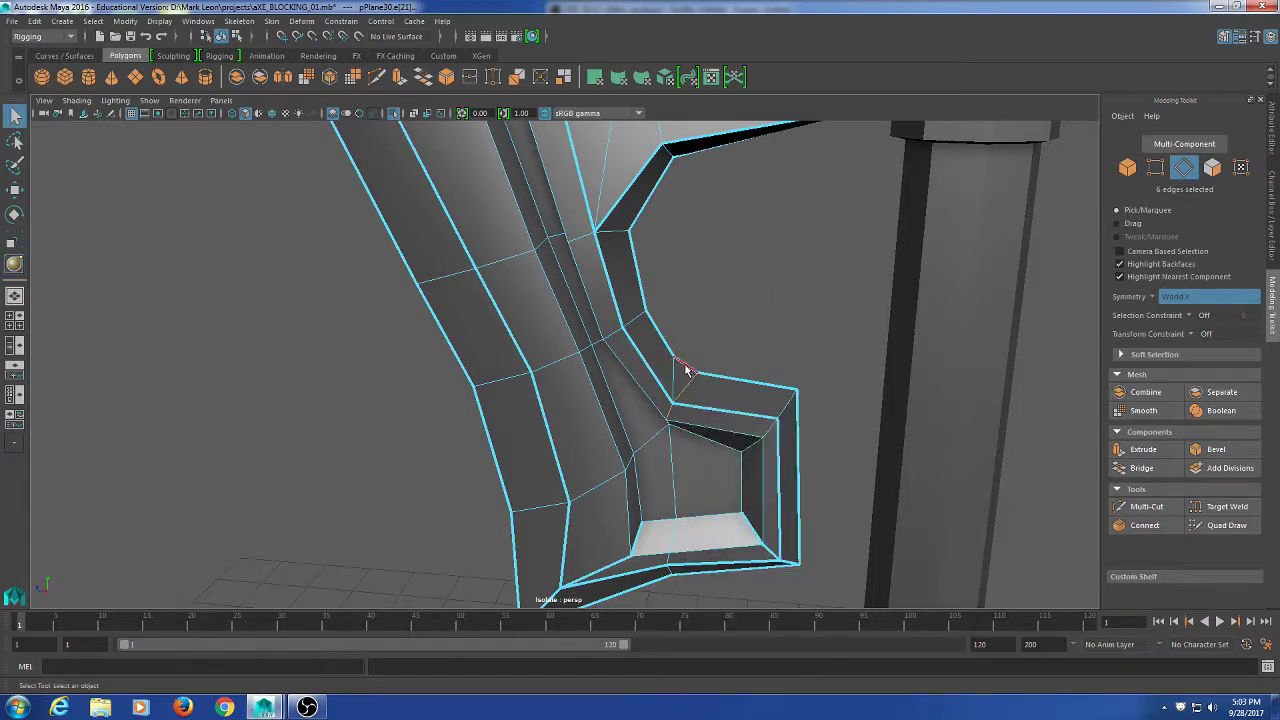
click(684, 366)
shift+right_drag(765, 328, 880, 281)
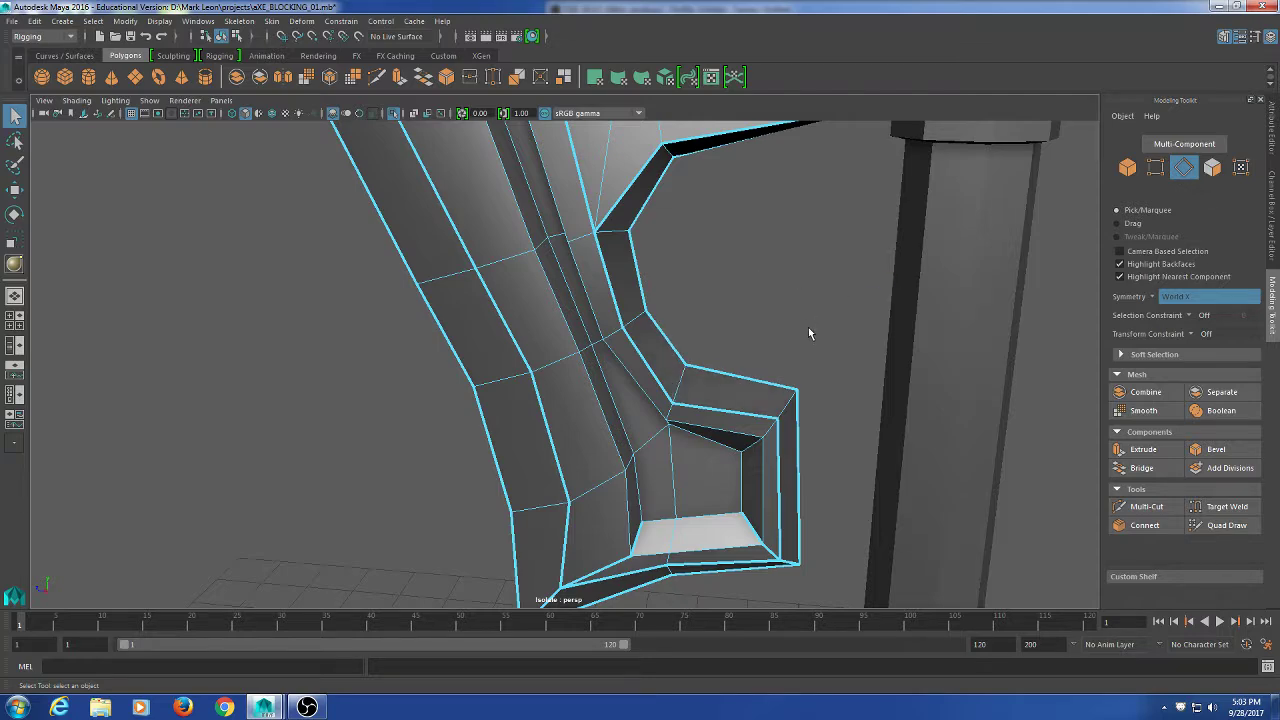
Crease the edges crossing the inner corner of the blade's lower hook with the Crease Tool.
mouse_move(808, 331)
alt+mouse_down()
mouse_move(694, 363)
mouse_move(790, 340)
alt+mouse_up()
right_drag(787, 340, 800, 261)
click(766, 452)
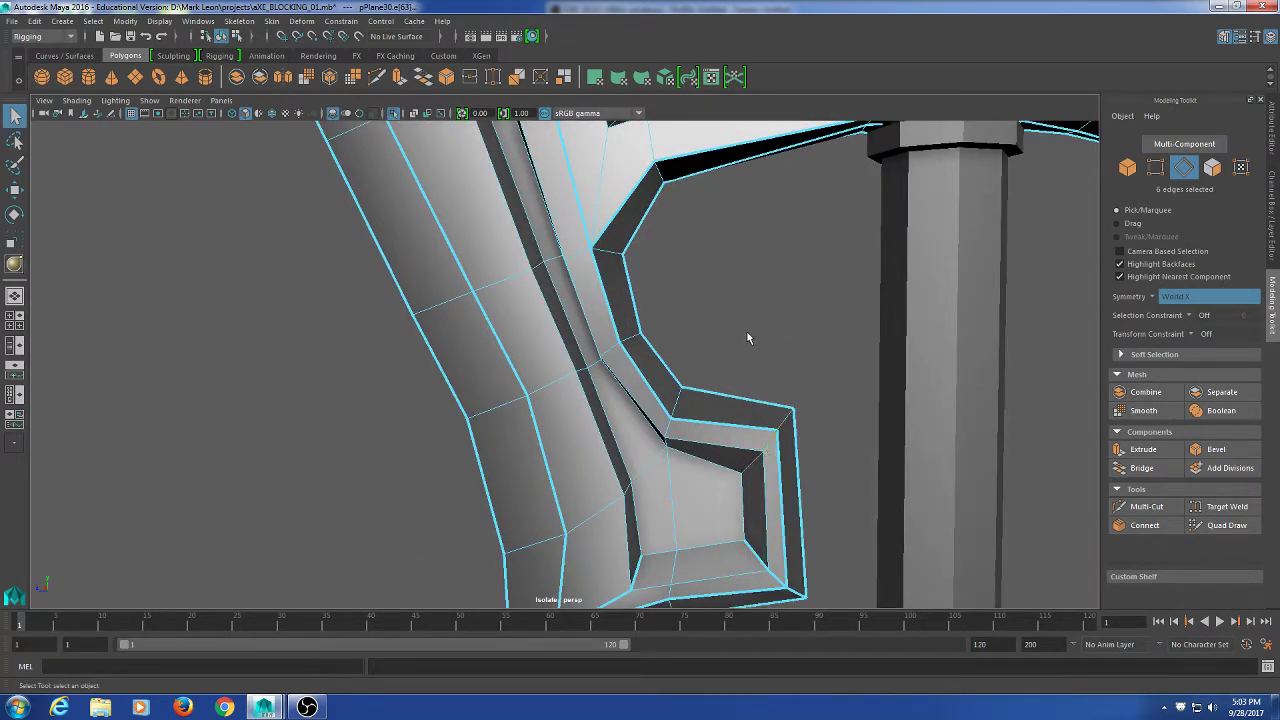
shift+right_drag(746, 338, 720, 386)
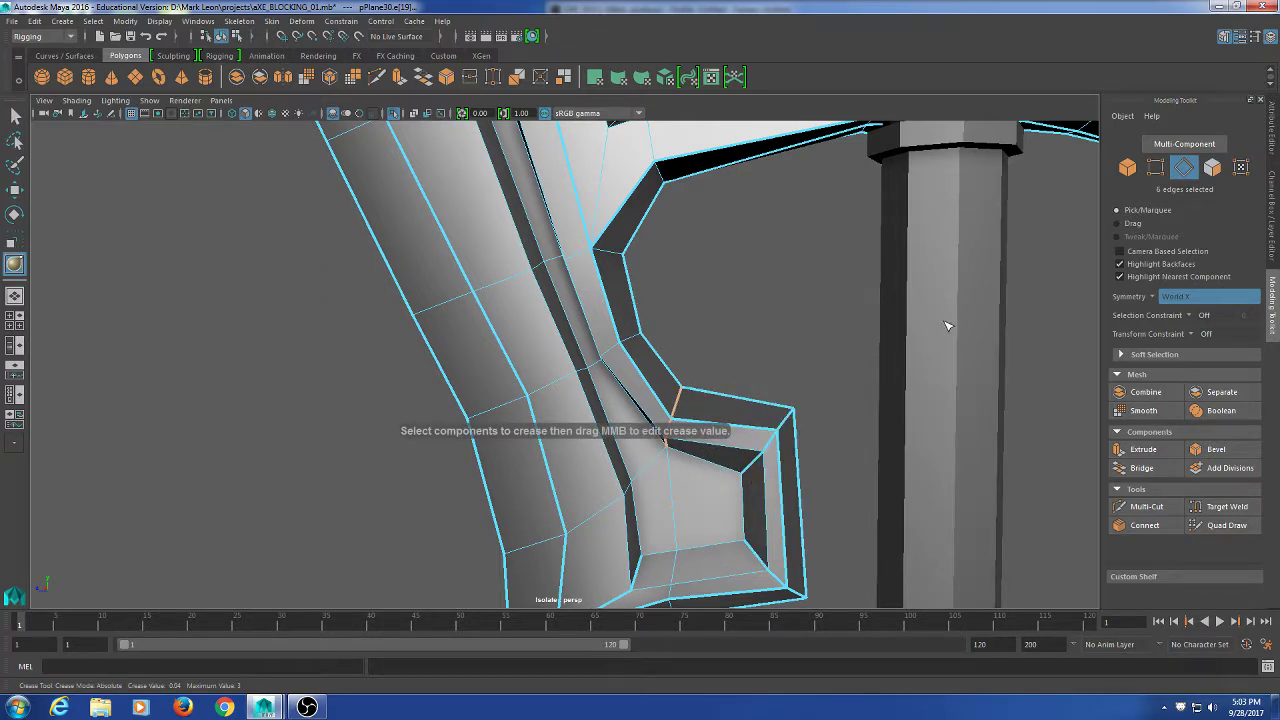
Crease the corner edges at the blade's upper end, including the diagonal from the tip to the groove's corner.
alt+drag(623, 359, 646, 323)
alt+middle_drag(646, 323, 682, 363)
alt+right_drag(682, 363, 600, 165)
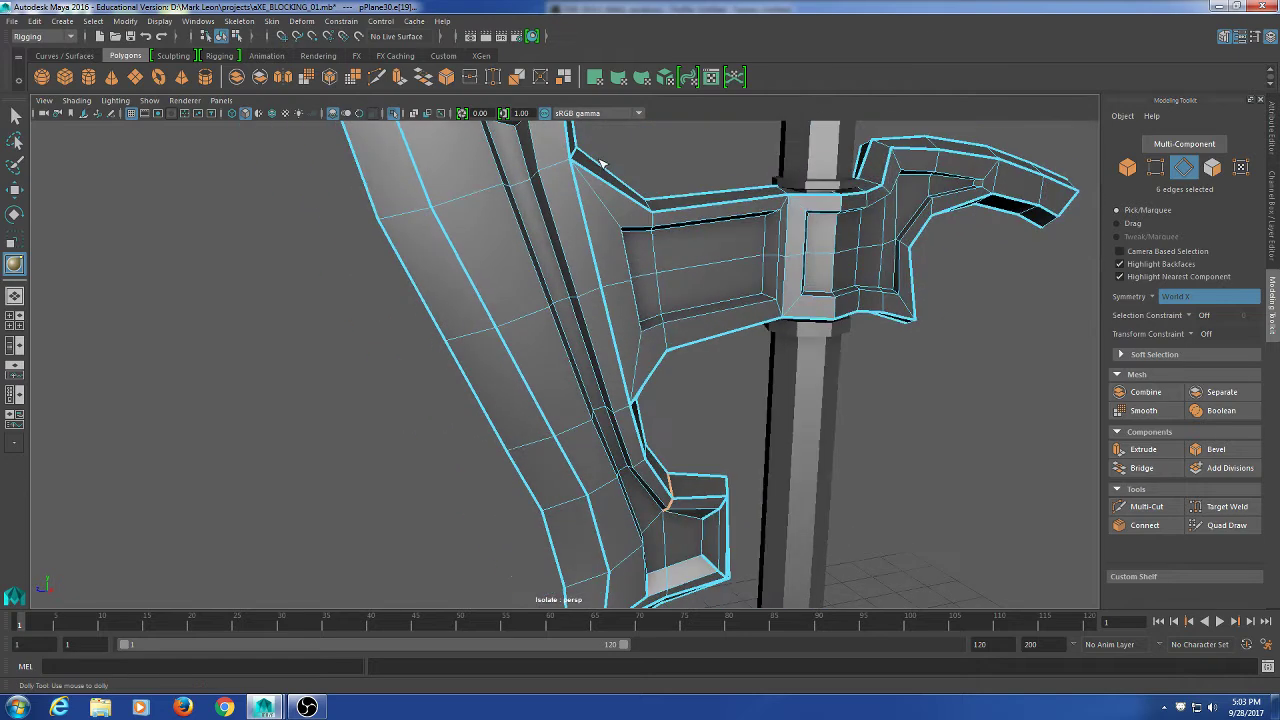
alt+middle_drag(600, 165, 636, 334)
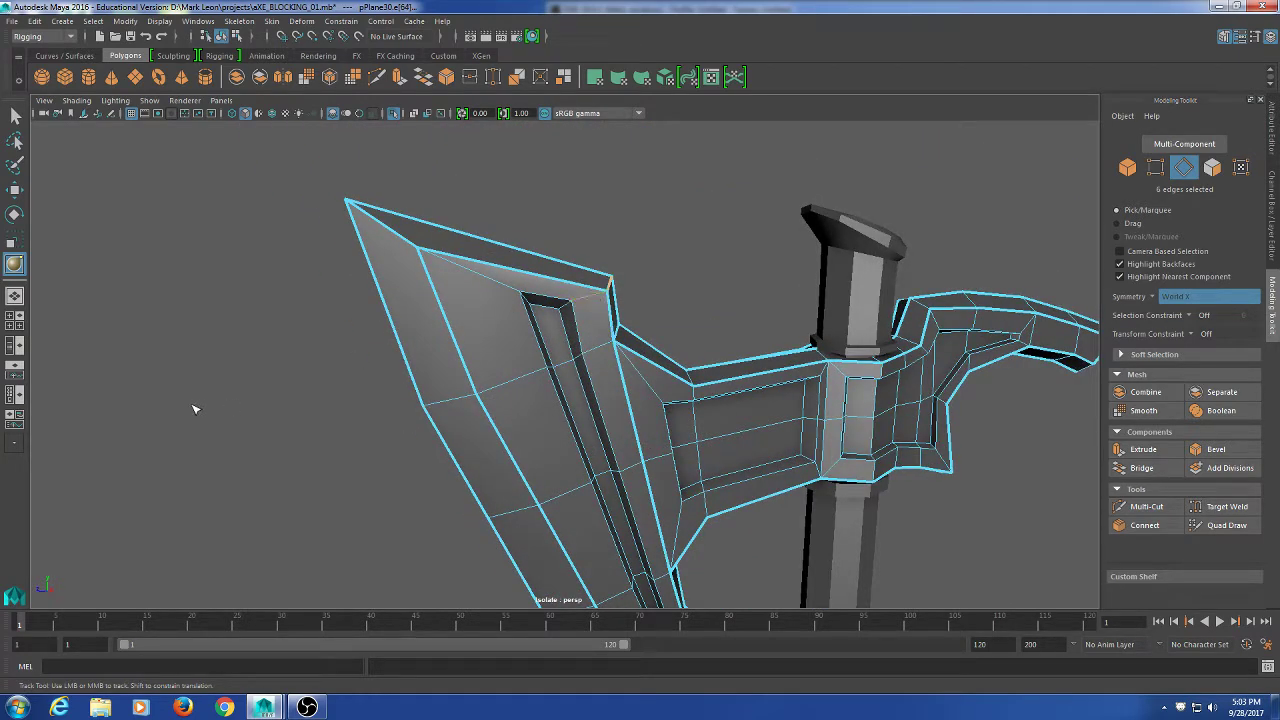
double_click(485, 277)
middle_drag(160, 377, 788, 324)
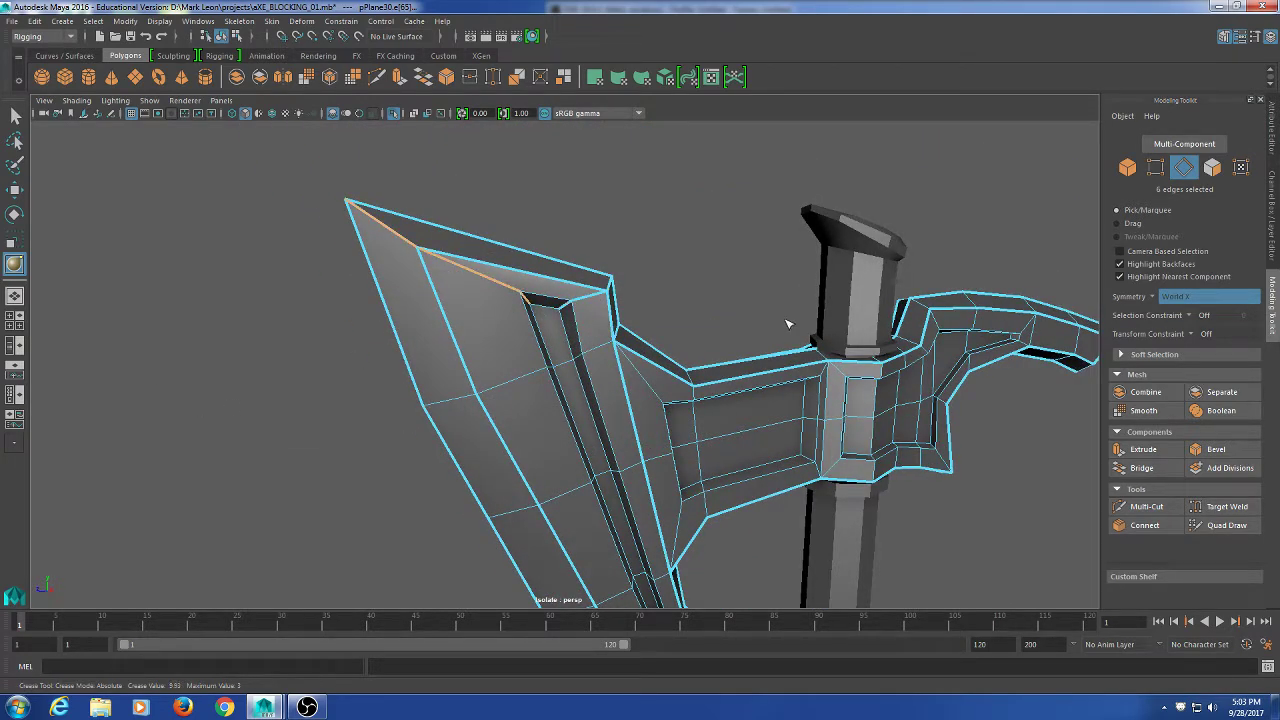
Select the inner and outer border edges of the long blade groove, including its lower pocket, and crease them.
alt+drag(610, 410, 586, 406)
double_click(535, 358)
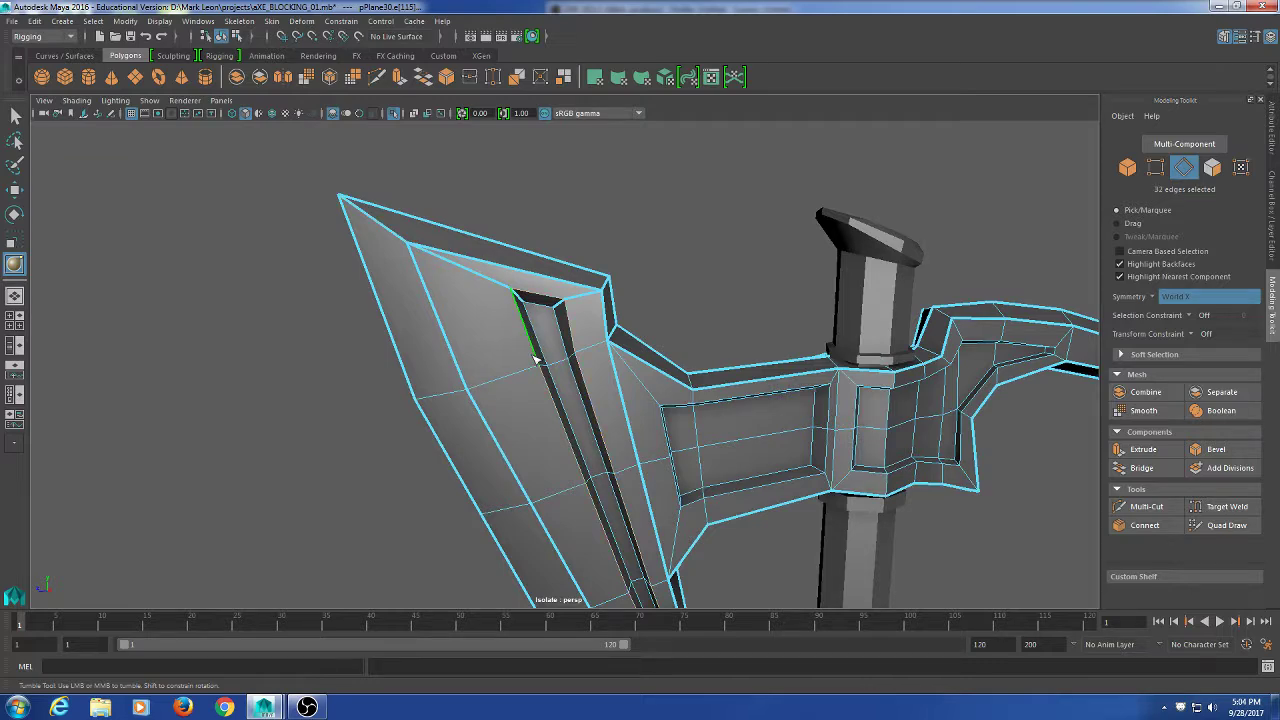
shift+click(546, 303)
alt+drag(560, 320, 594, 429)
alt+middle_drag(594, 429, 787, 481)
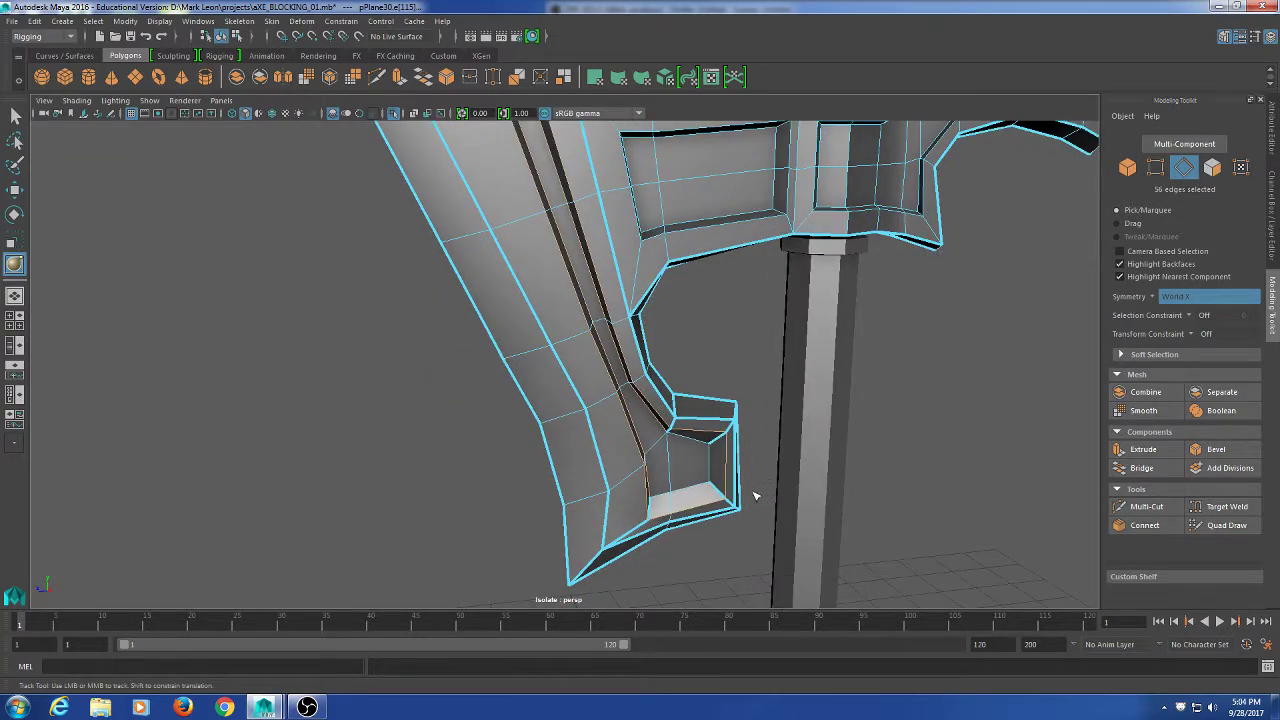
alt+drag(755, 495, 702, 472)
shift+click(704, 457)
shift+click(727, 481)
shift+click(704, 509)
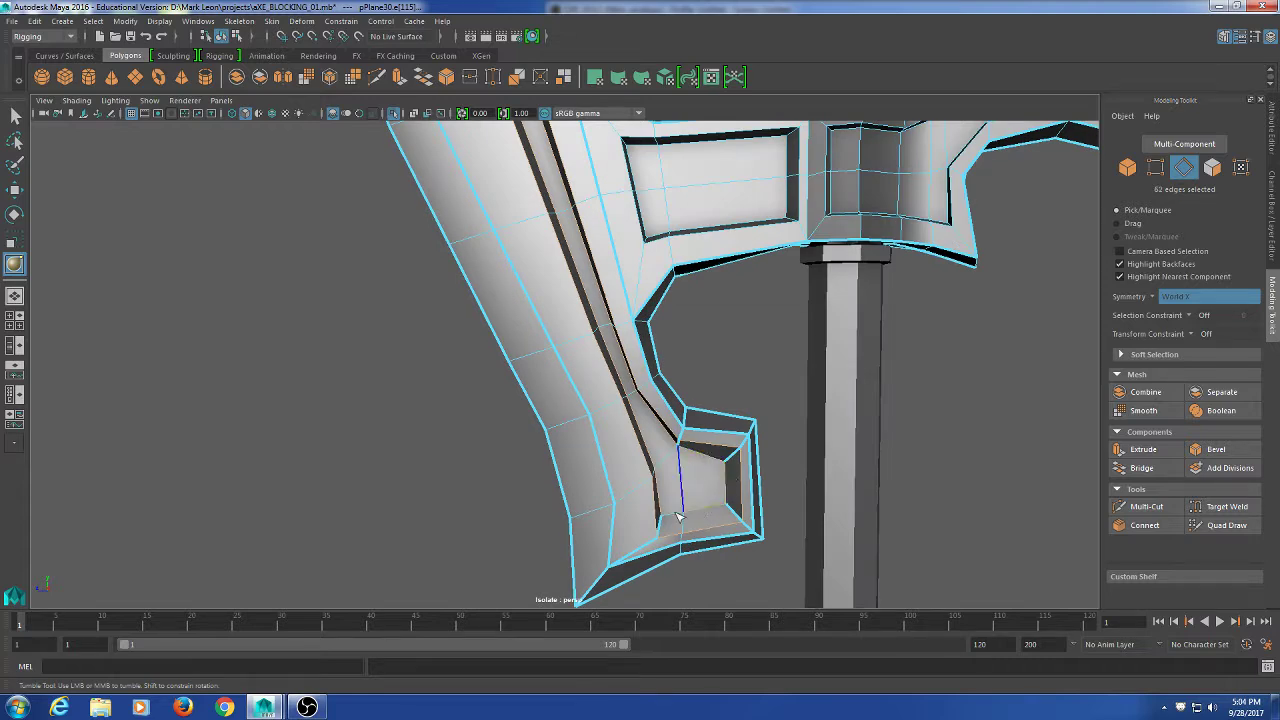
shift+click(672, 514)
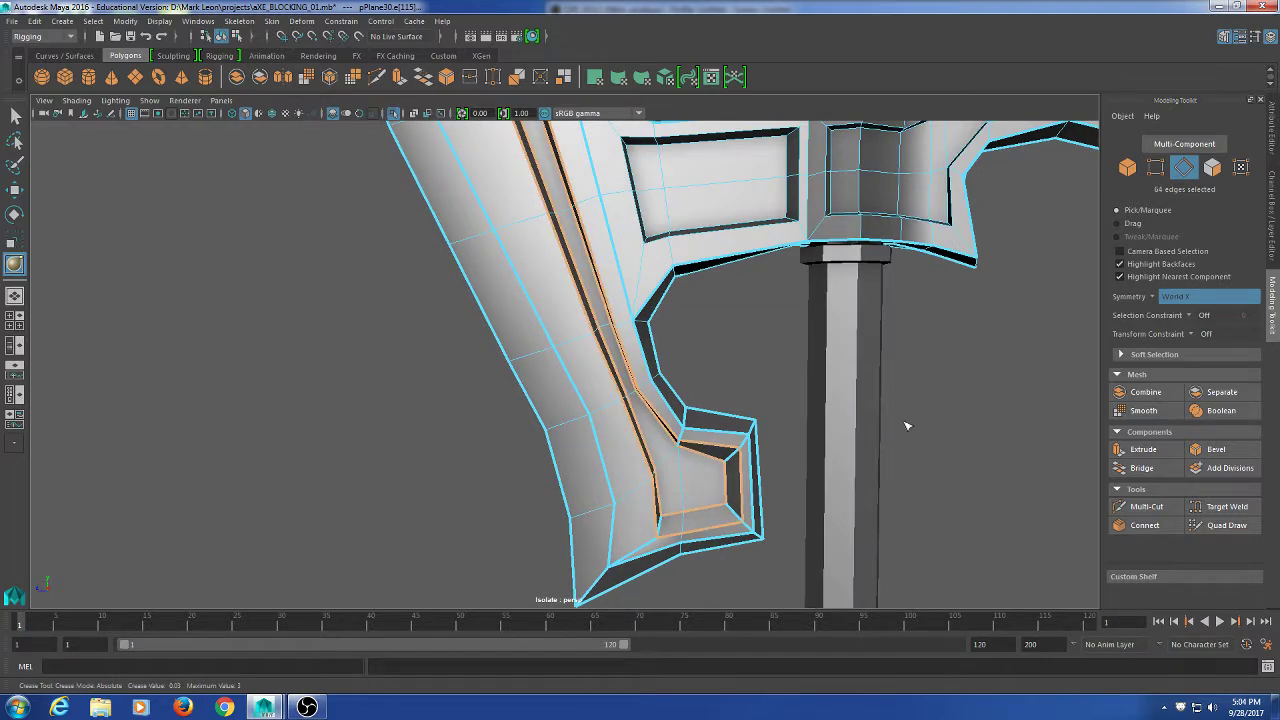
Return to object selection and preview the axe head in smooth mesh display with nothing selected.
alt+drag(750, 500, 706, 494)
scroll(686, 342, down, 2)
scroll(686, 342, down, 1)
alt+middle_drag(686, 342, 701, 498)
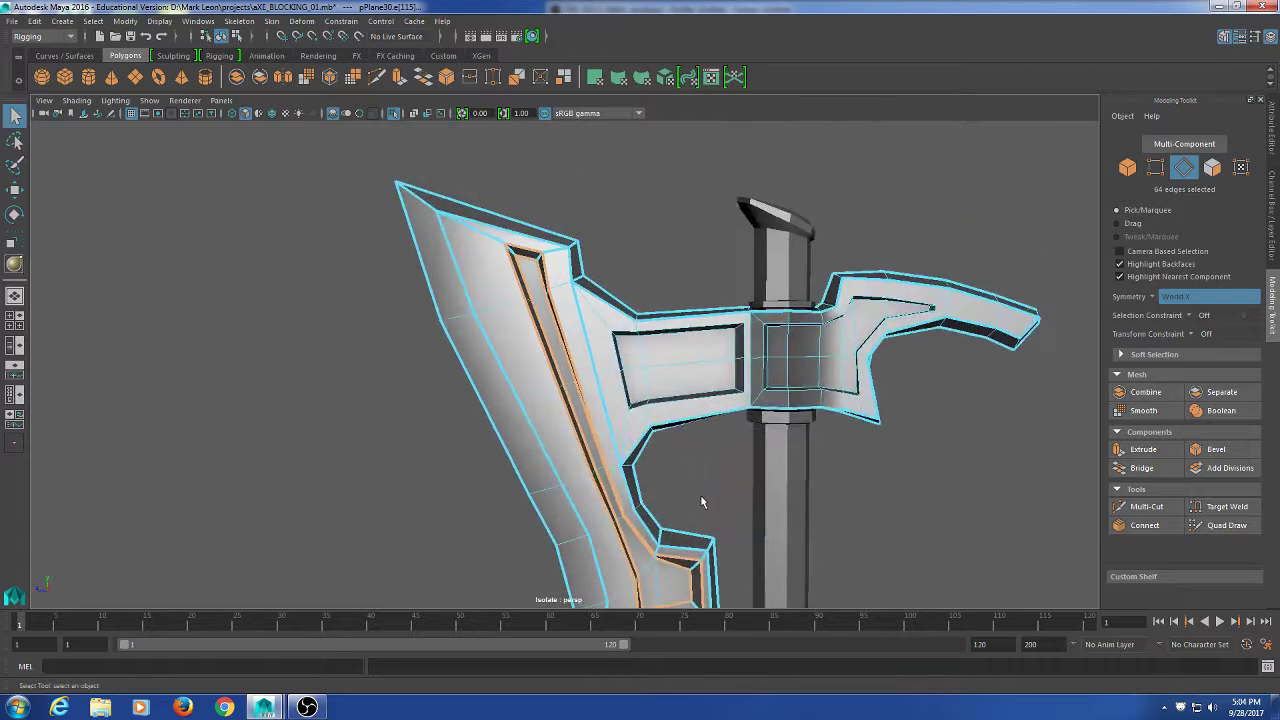
alt+drag(654, 514, 595, 447)
right_click(525, 267)
right_drag(525, 267, 590, 247)
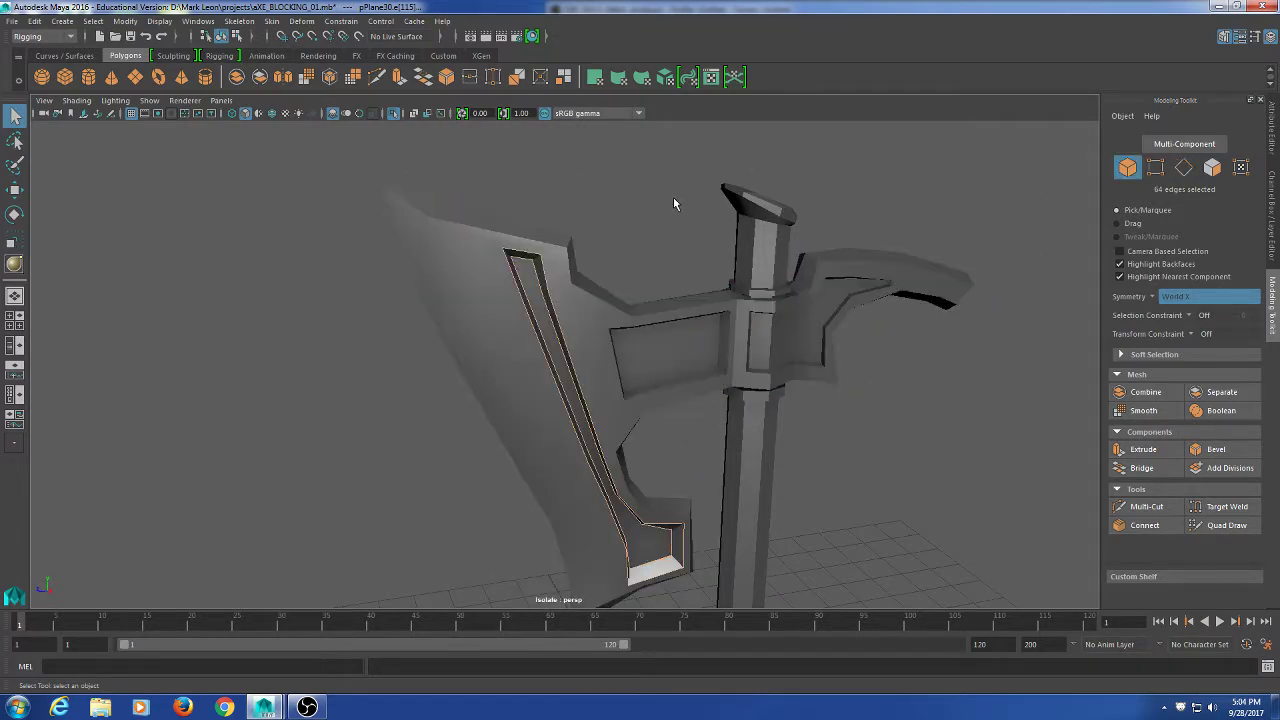
click(673, 197)
alt+middle_drag(616, 436, 612, 354)
click(612, 354)
alt+middle_drag(877, 463, 873, 481)
key(3)
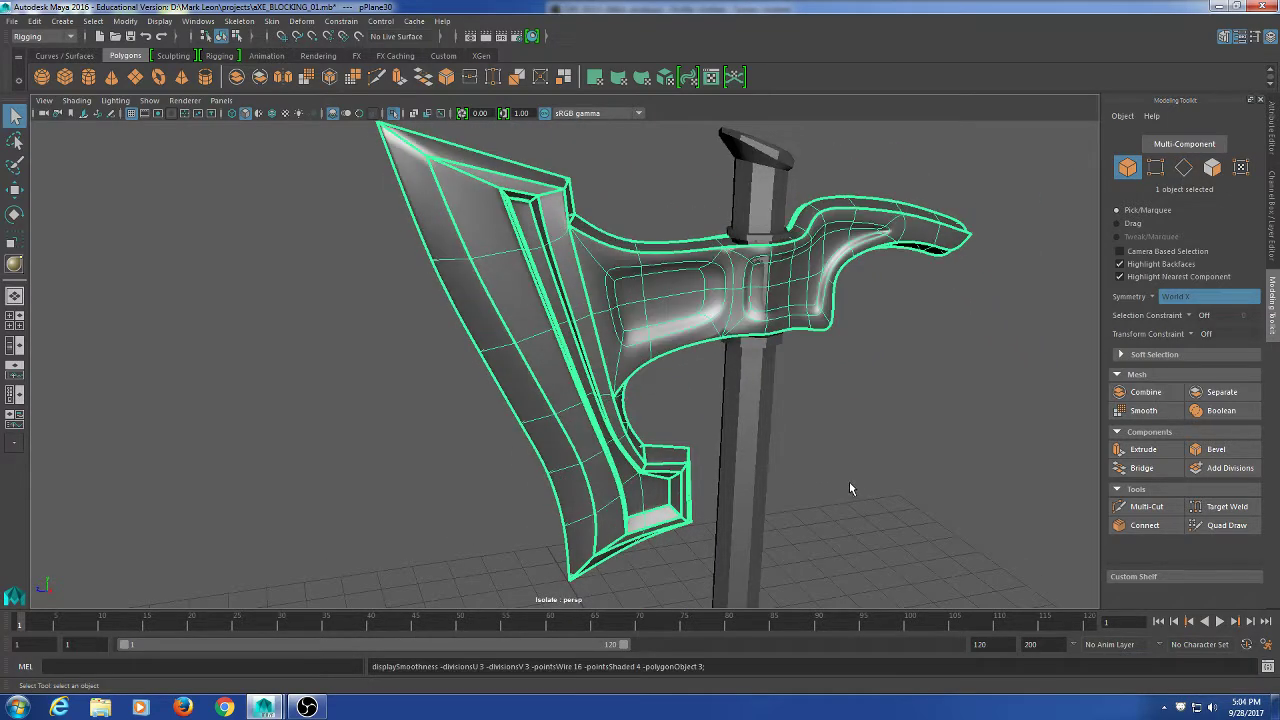
click(850, 477)
alt+drag(866, 514, 874, 514)
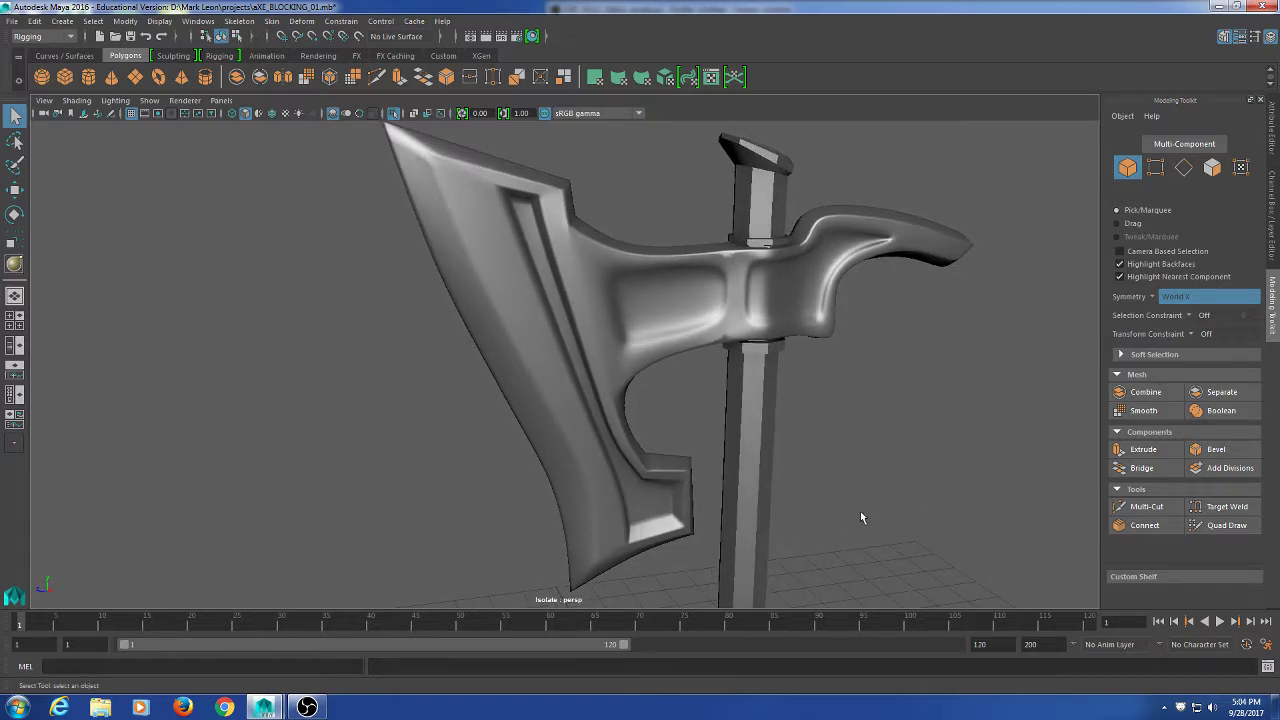
Reselect the axe head, restore its unsmoothed display and switch to edge selection around the rectangular recess.
key(ctrl+z)
key(ctrl+z)
alt+drag(424, 436, 406, 437)
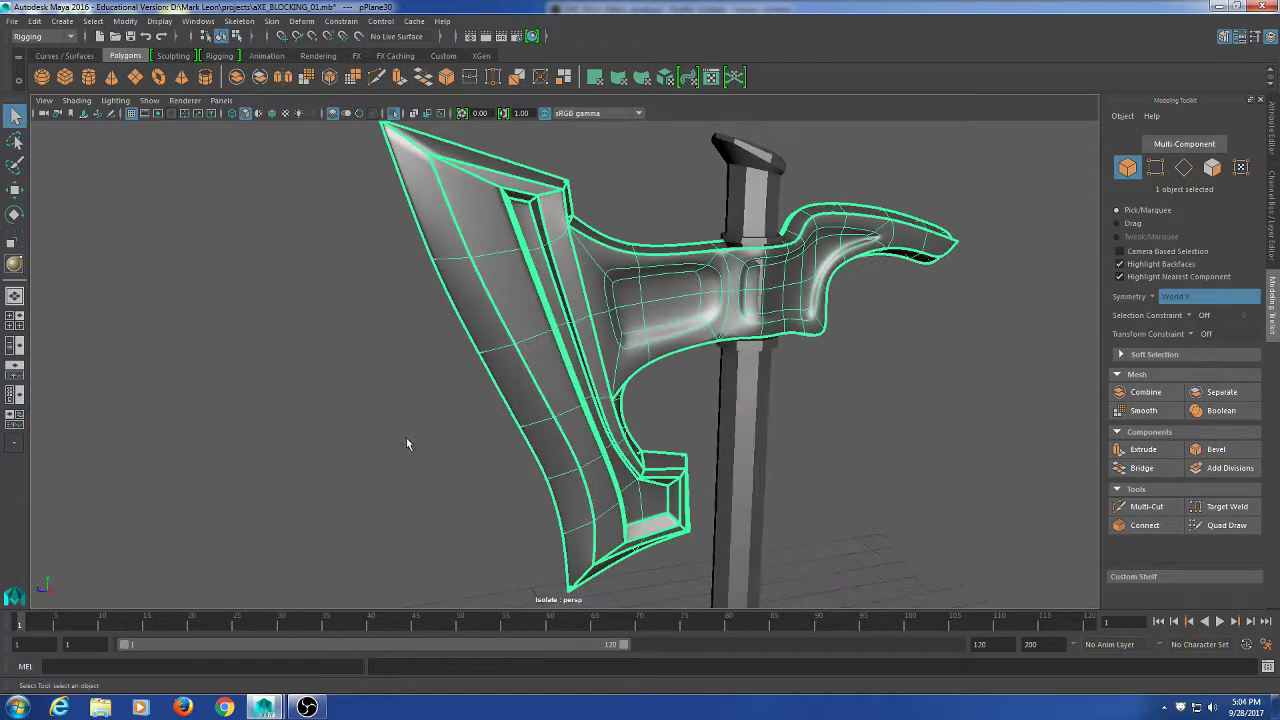
key(1)
scroll(745, 455, up, 5)
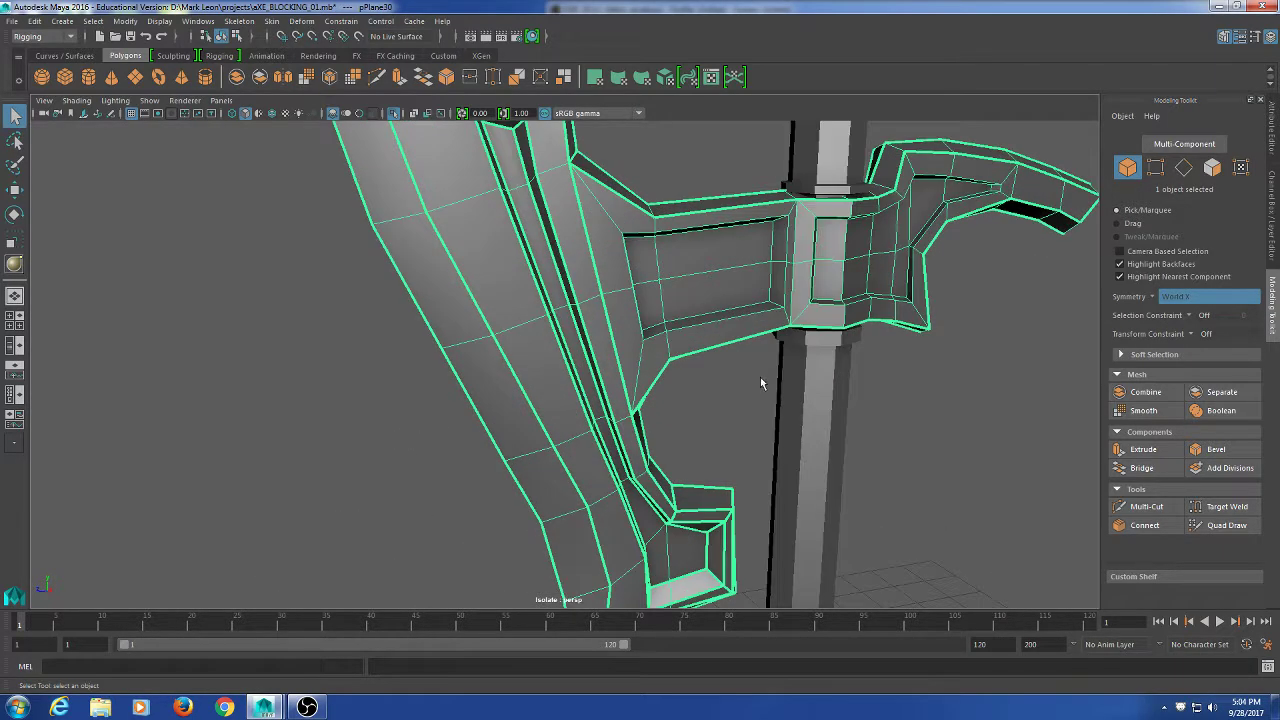
right_drag(887, 336, 887, 383)
alt+drag(700, 420, 634, 391)
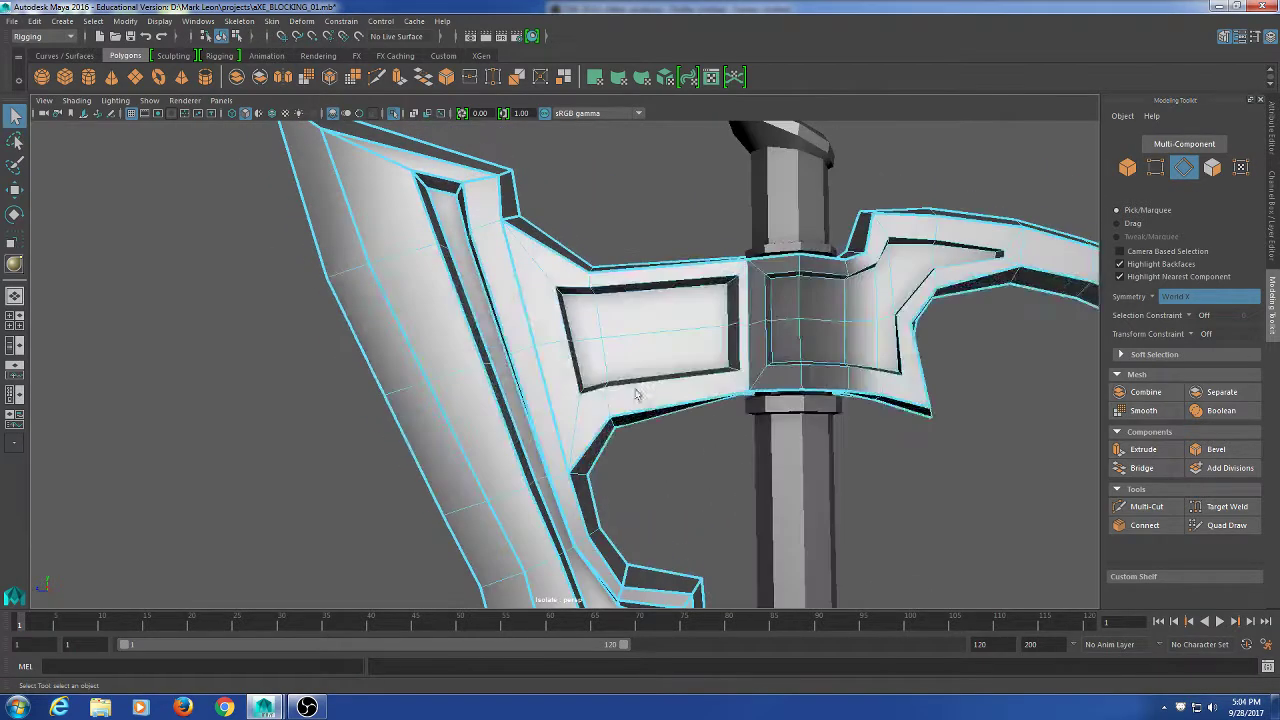
double_click(566, 300)
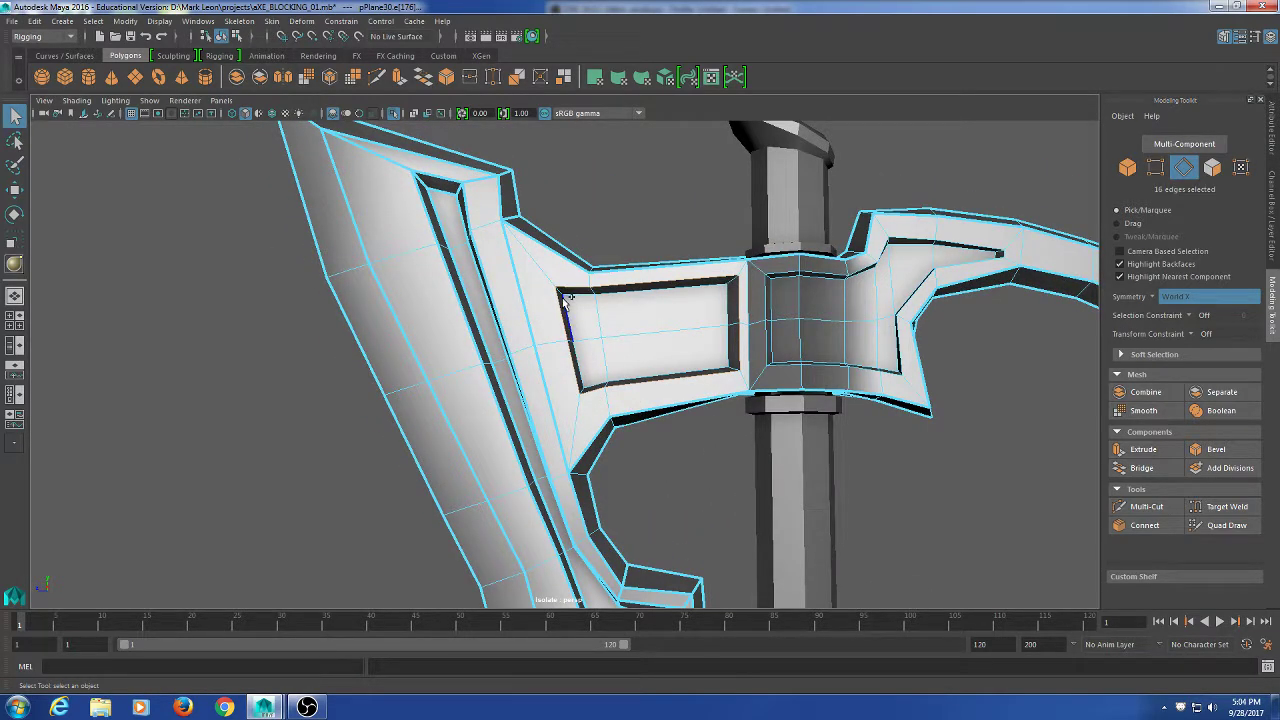
shift+double_click(732, 315)
shift+double_click(585, 294)
click(630, 306)
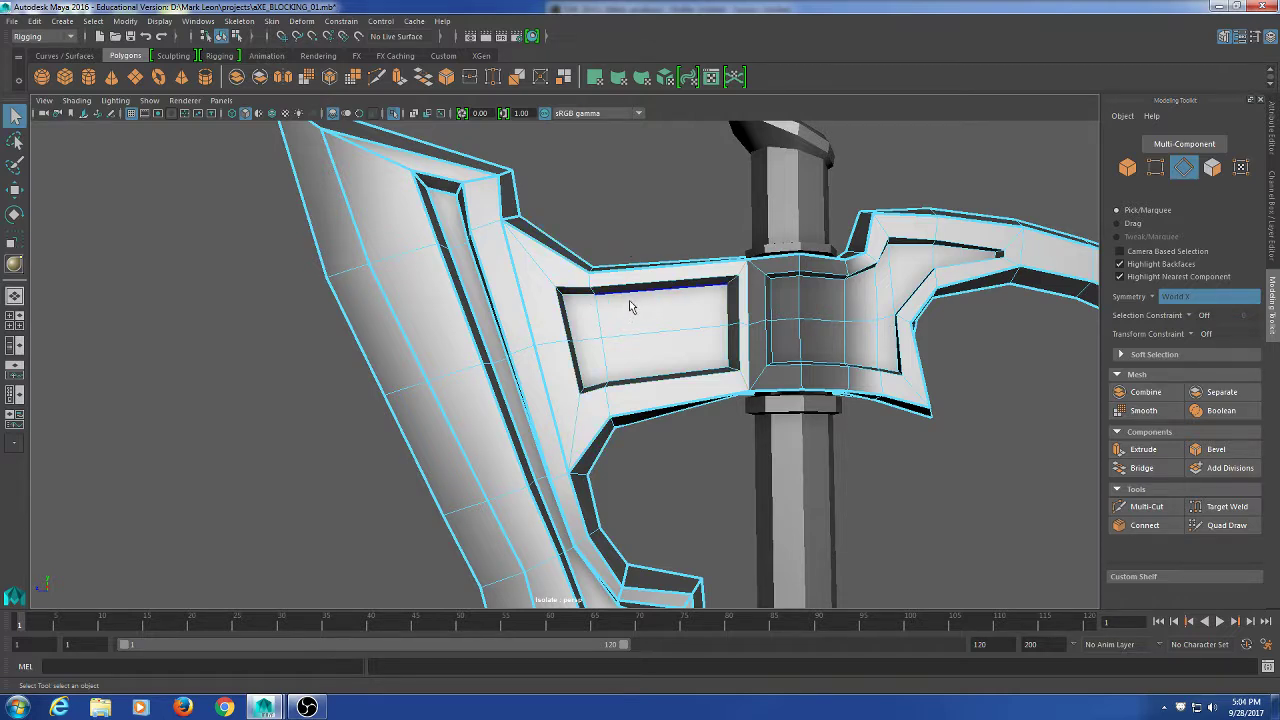
Select the inner and outer border edges of the rectangular recess between blade and handle, and crease them.
double_click(633, 294)
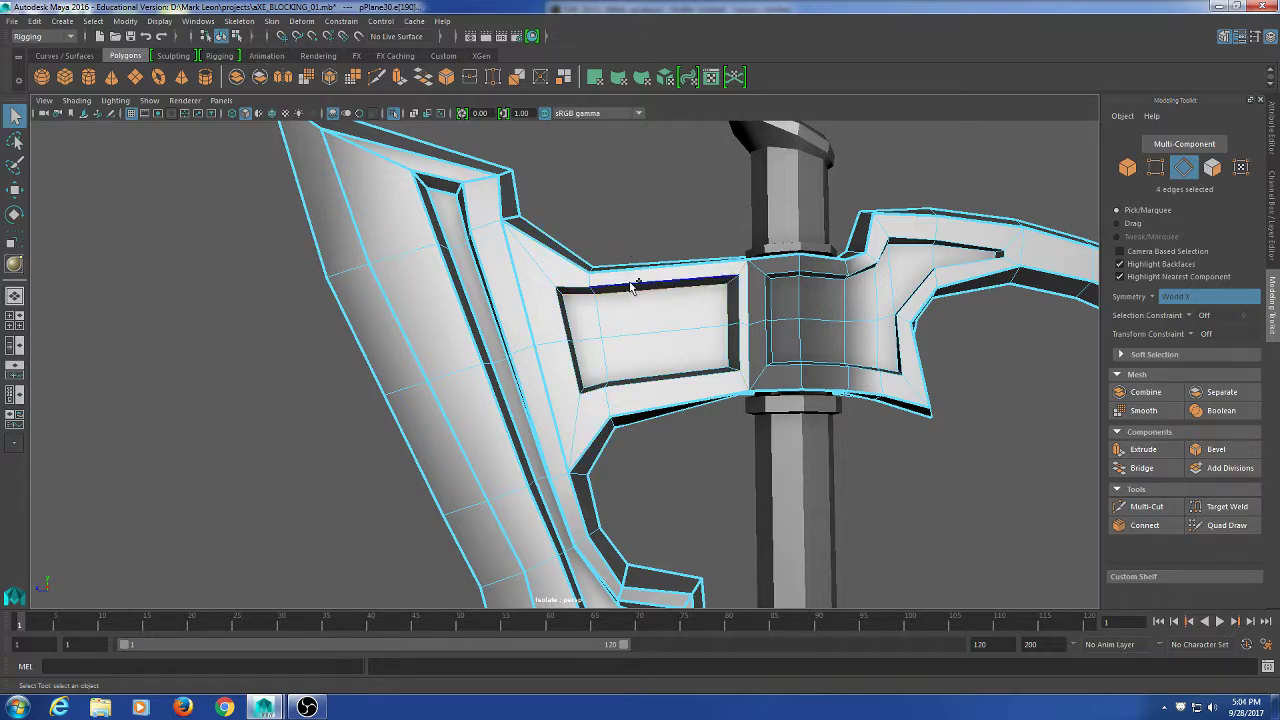
shift+click(734, 279)
shift+click(730, 303)
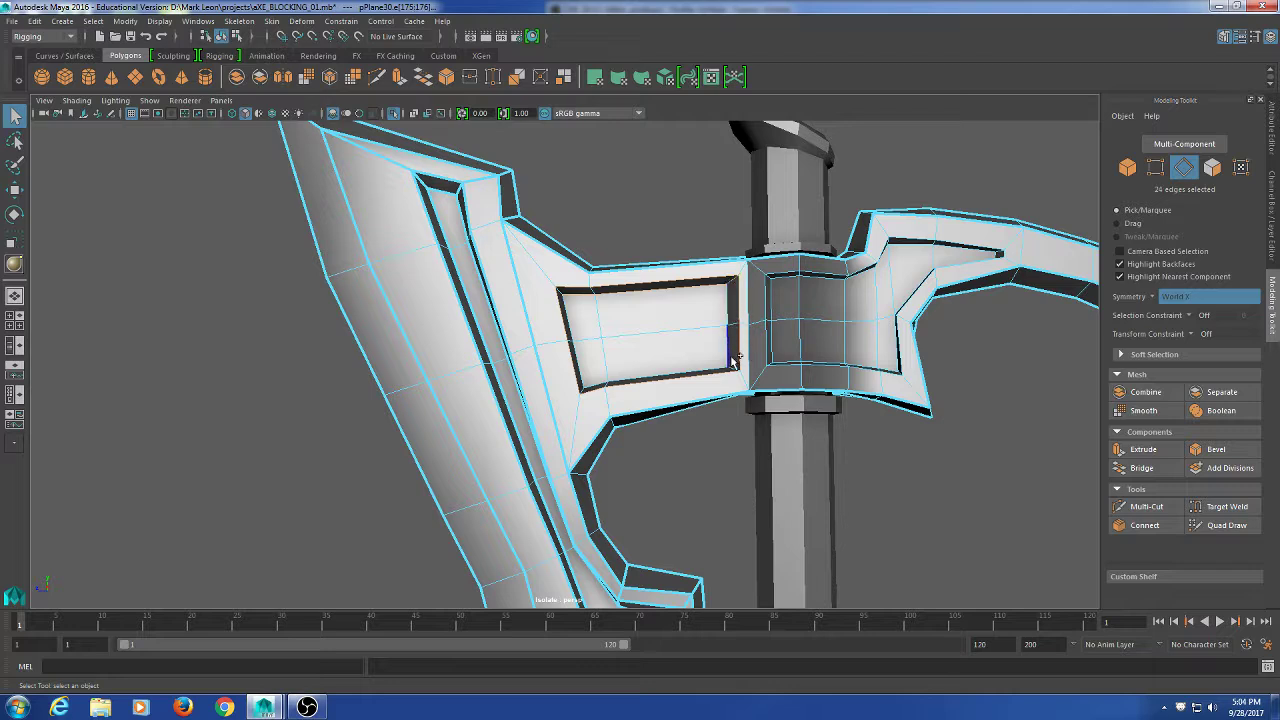
shift+double_click(716, 373)
shift+double_click(712, 372)
shift+right_drag(598, 207, 580, 265)
middle_drag(579, 228, 836, 251)
alt+drag(868, 380, 882, 385)
key(q)
Switch to object selection, show the axe head in smooth mesh preview and deselect it to check the creased recess.
right_drag(573, 276, 646, 246)
click(650, 242)
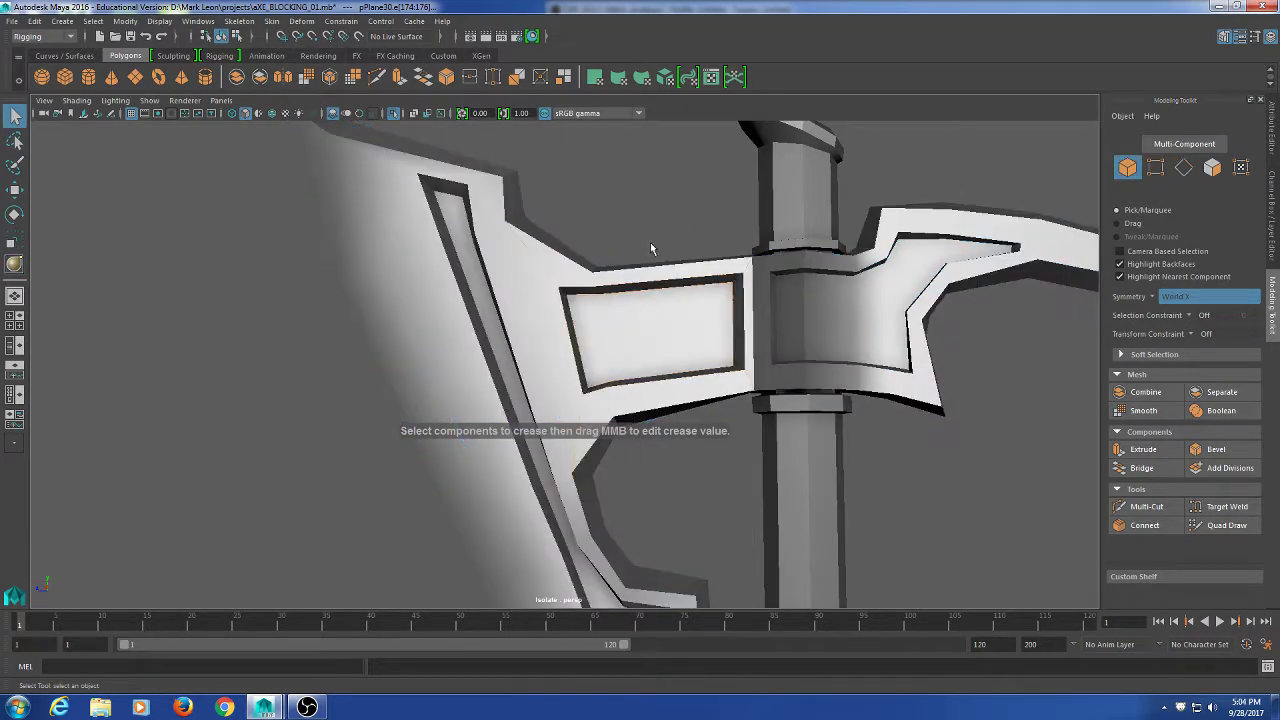
scroll(617, 342, down, 4)
click(578, 412)
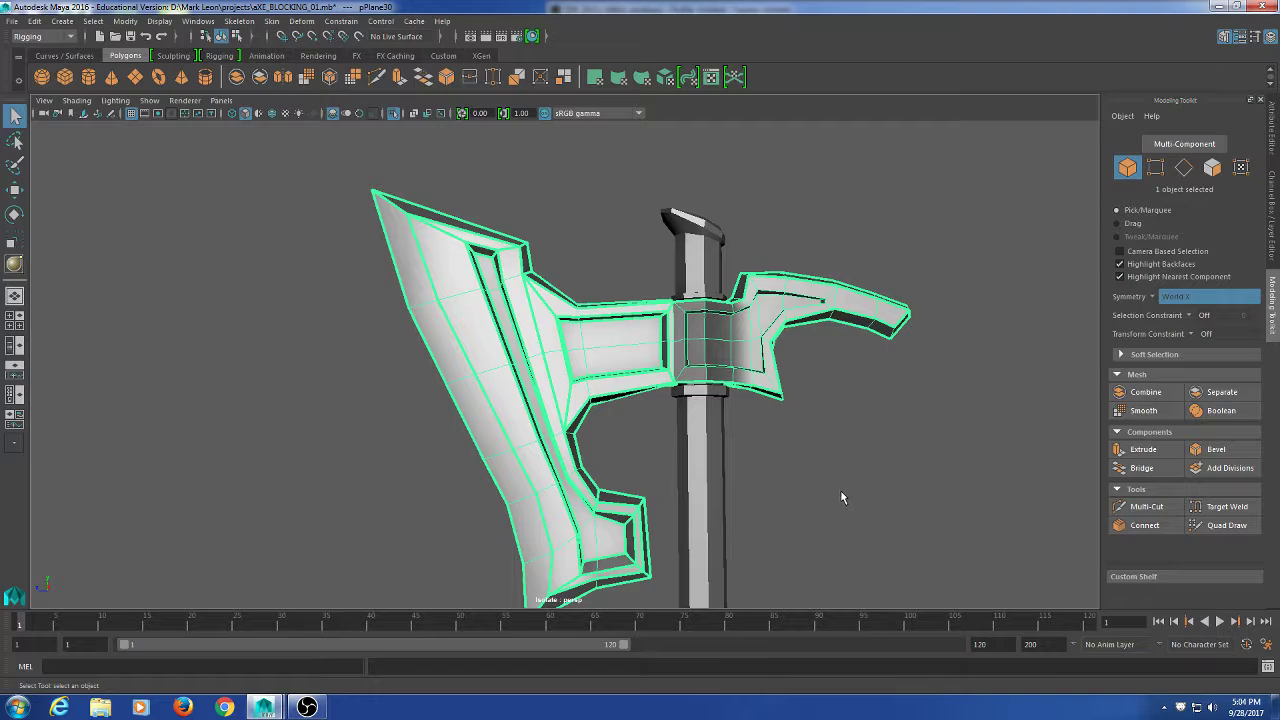
key(3)
click(837, 484)
alt+drag(837, 484, 888, 524)
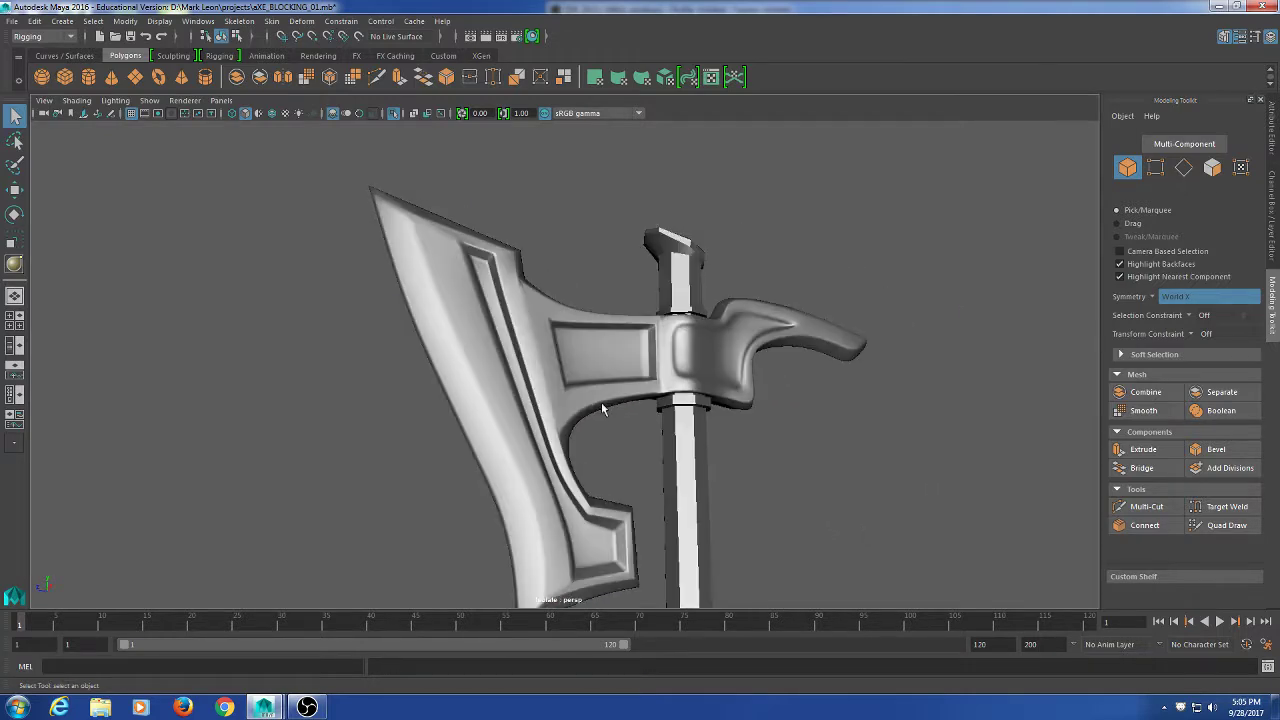
Set the crease value to 0 on the diagonal edge joining the rectangular recess's upper corner to the blade.
alt+right_drag(601, 403, 662, 475)
alt+drag(662, 475, 563, 350)
click(564, 350)
alt+middle_drag(562, 207, 599, 267)
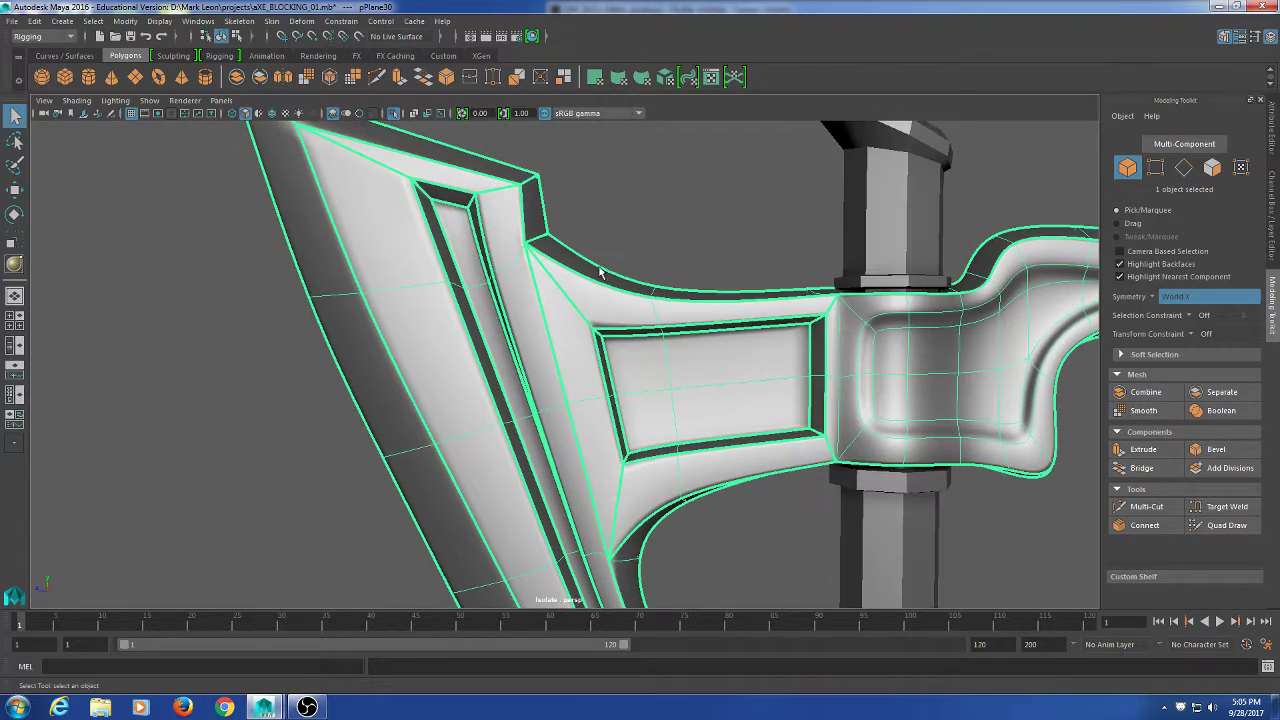
right_click(649, 209)
click(651, 171)
double_click(562, 288)
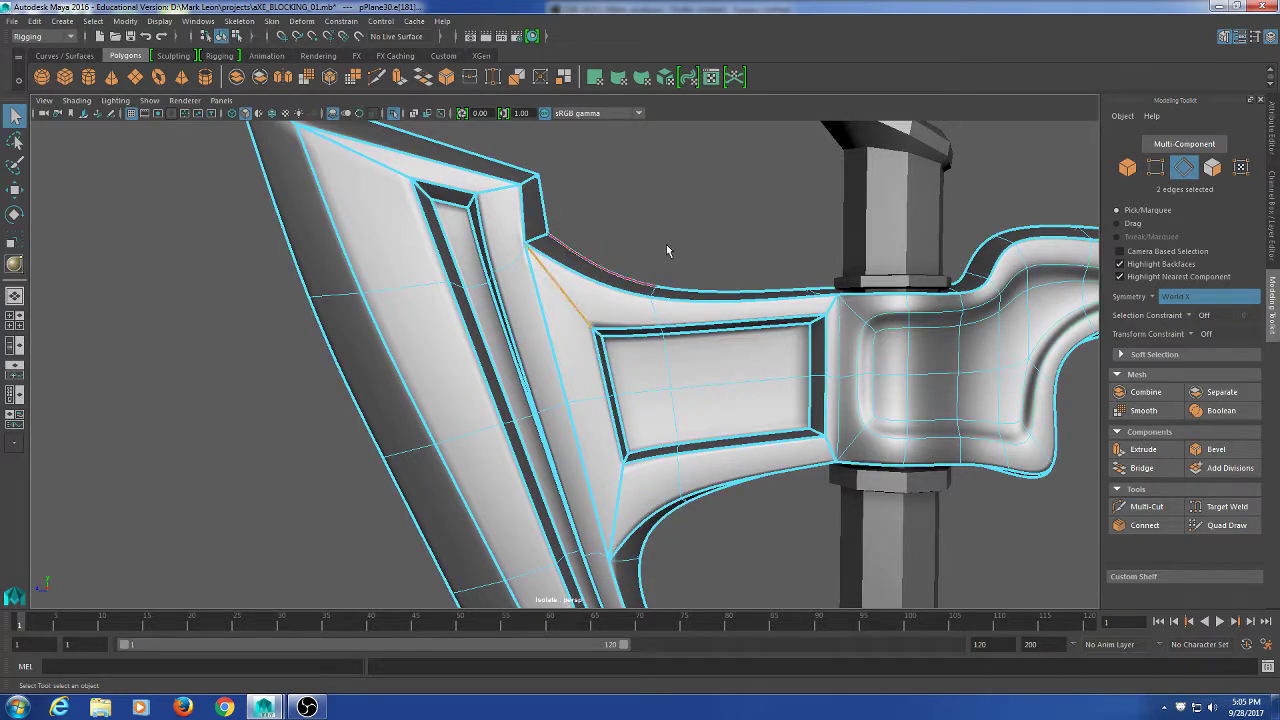
shift+right_click(693, 205)
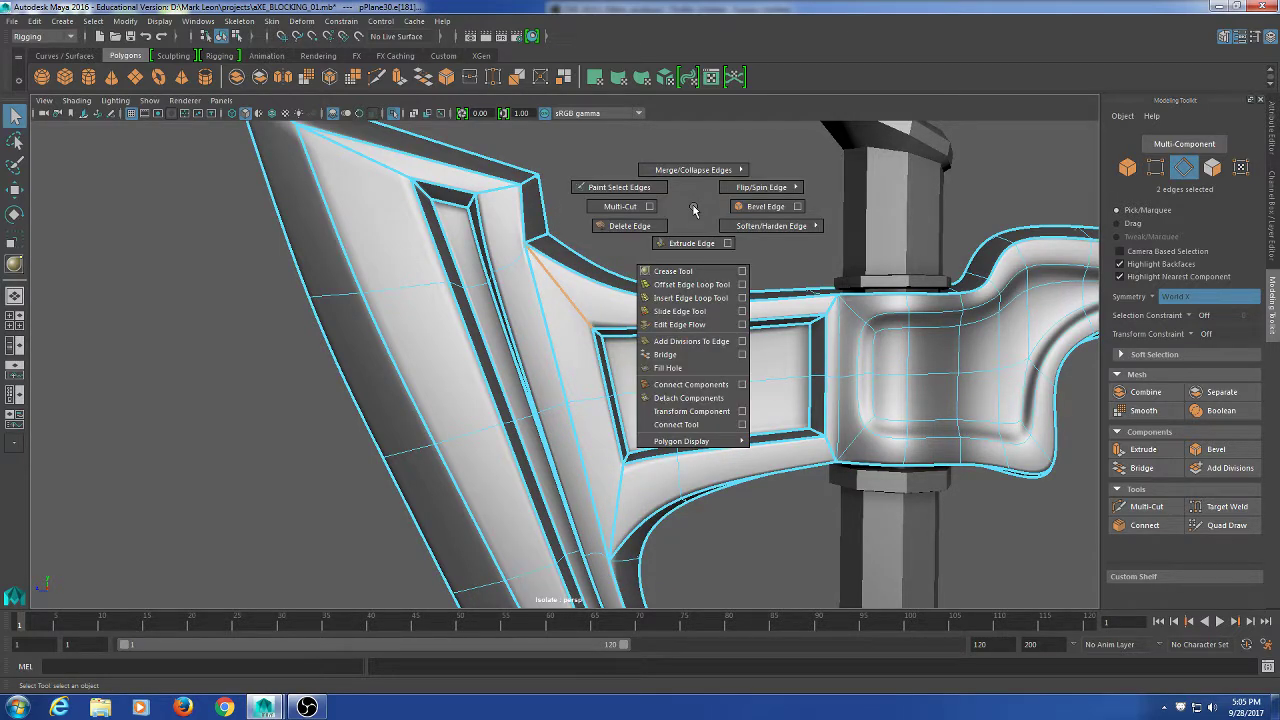
click(680, 271)
click(691, 257)
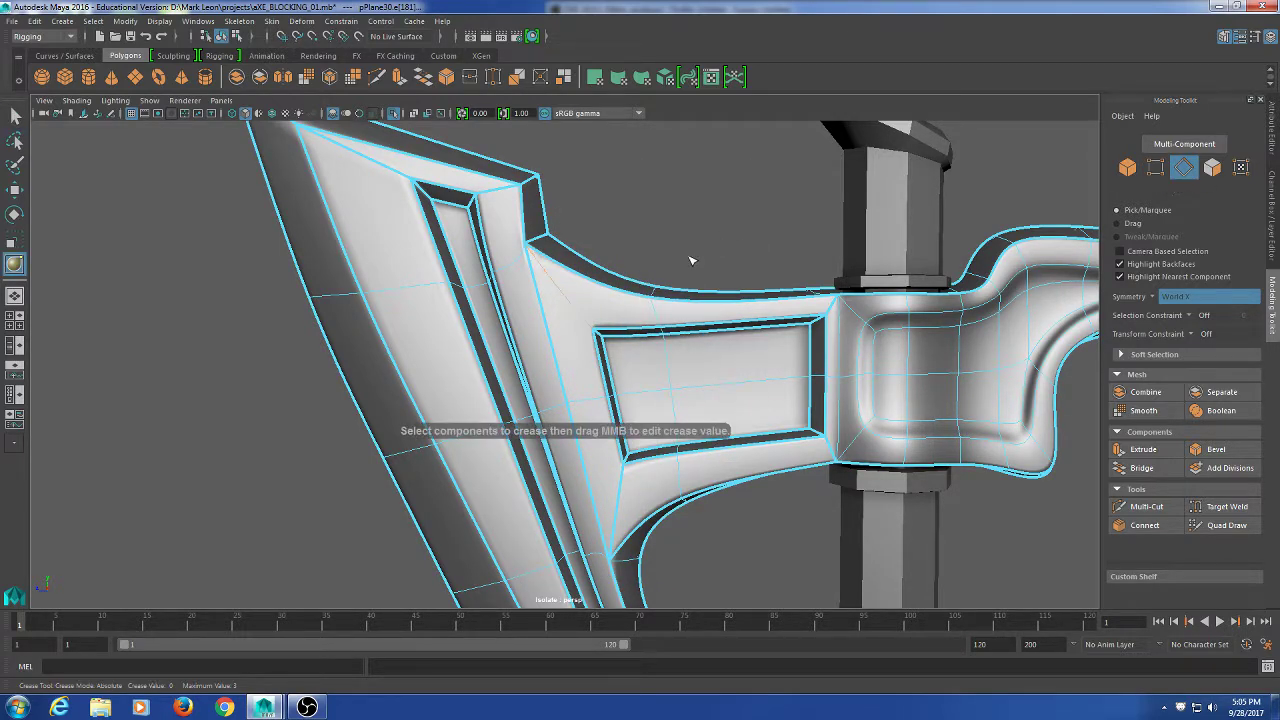
key(q)
Set the crease value to 0 on the diagonal edge joining the rectangular recess's lower corner to the blade.
alt+middle_drag(691, 486, 667, 402)
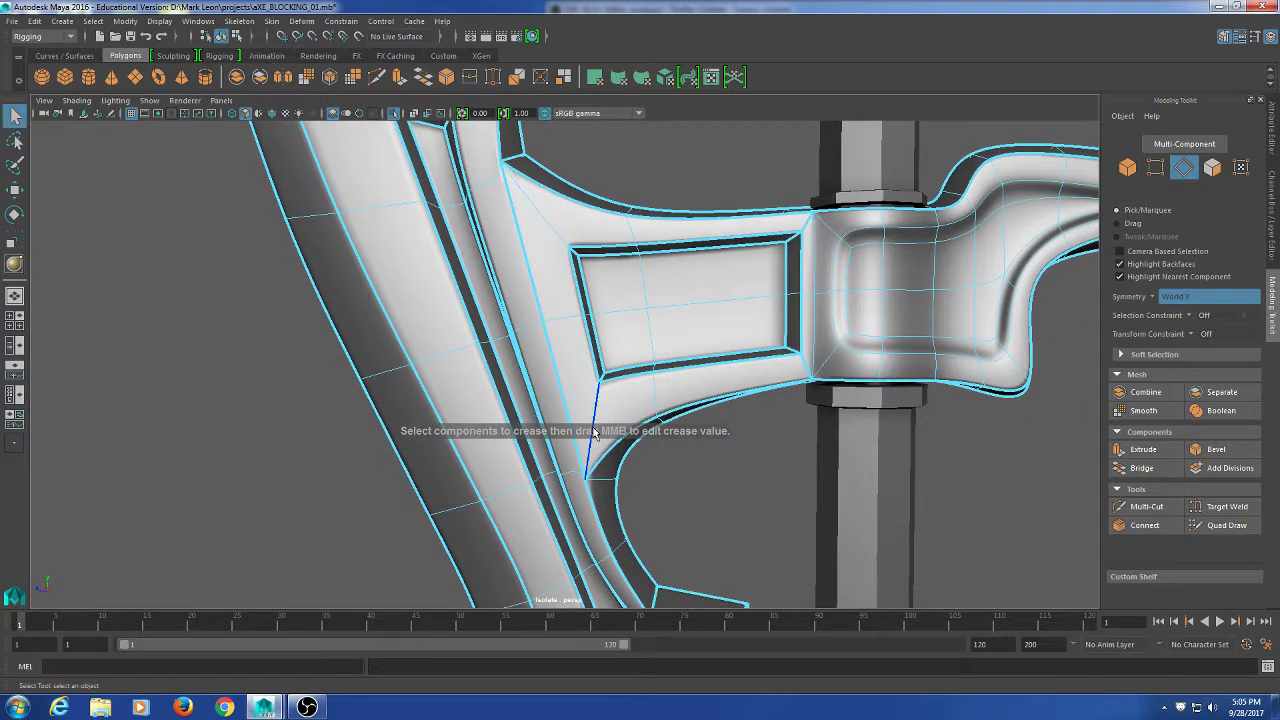
click(593, 430)
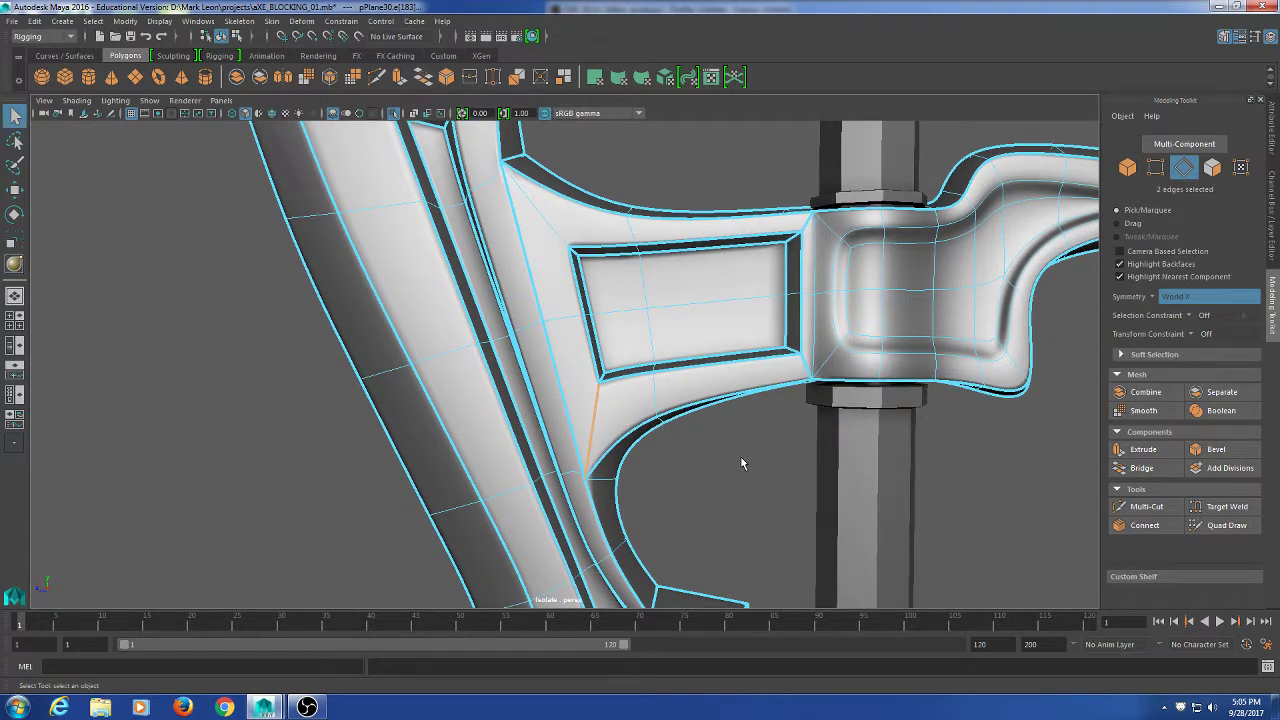
key(g)
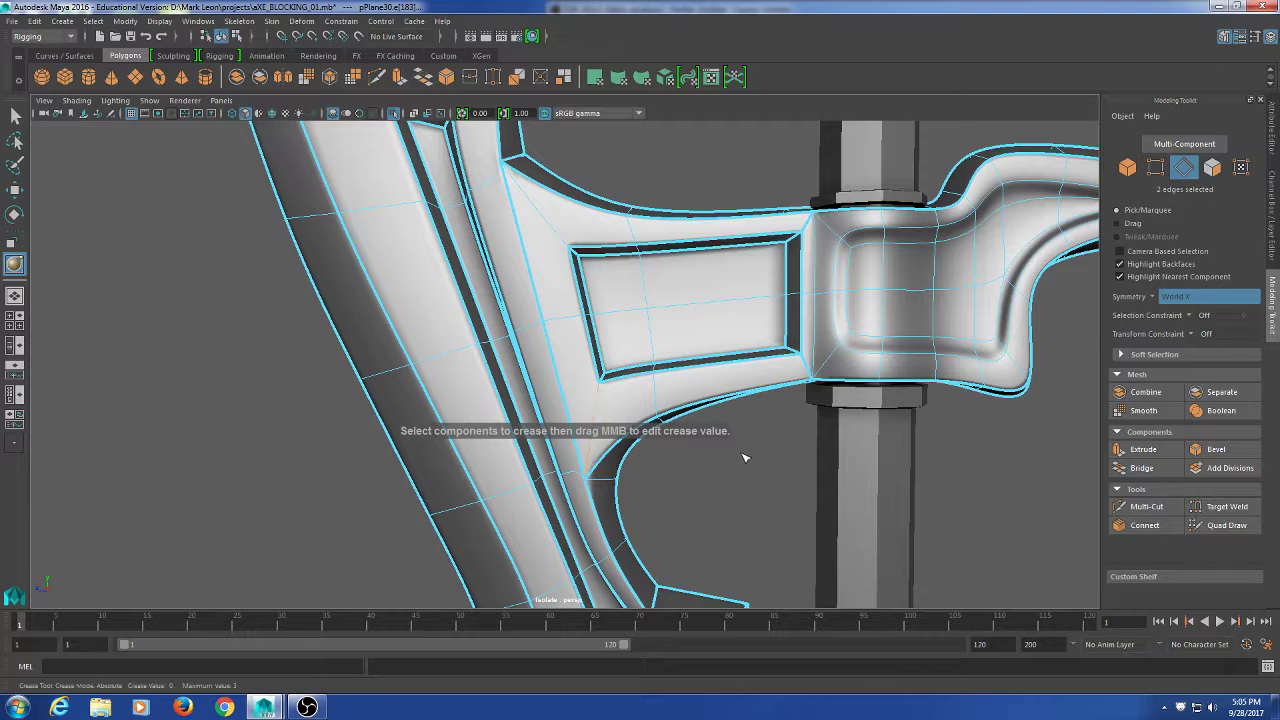
Crease the edges where the rectangular recess's flat section meets the handle collar, including both short corner diagonals, to a value of about 4.
click(760, 485)
click(804, 368)
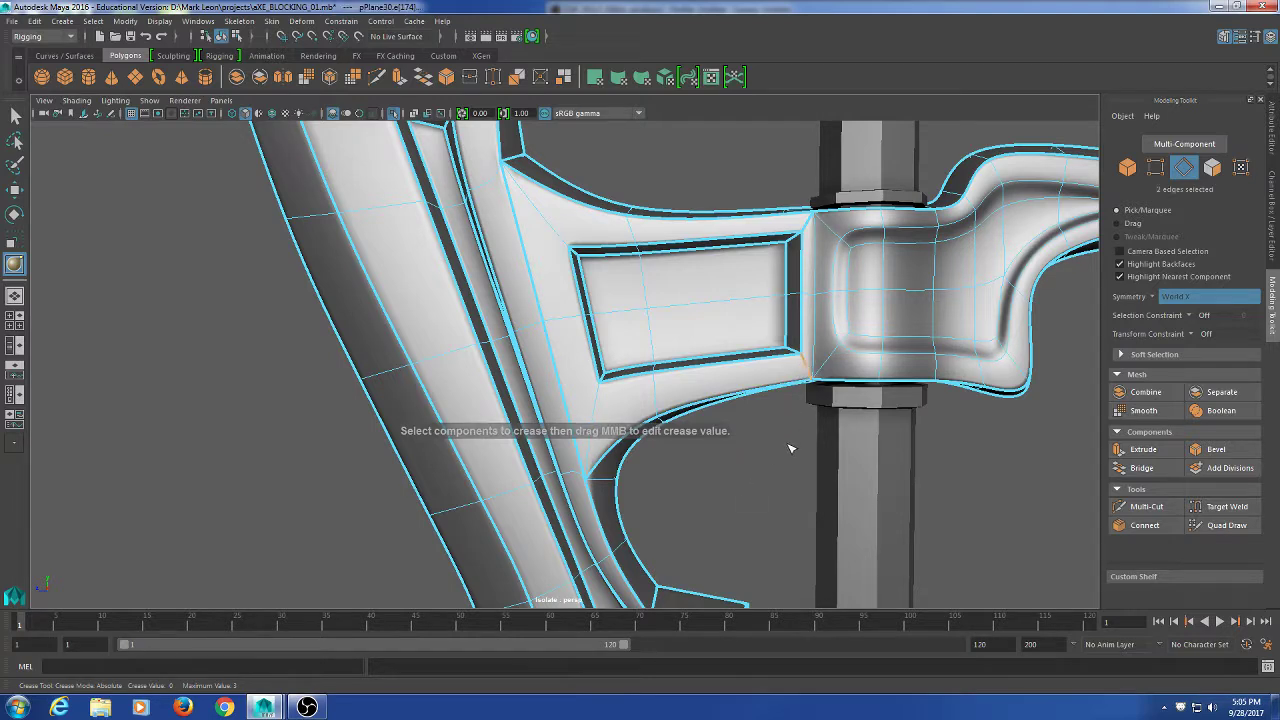
middle_drag(791, 446, 1003, 412)
shift+click(814, 308)
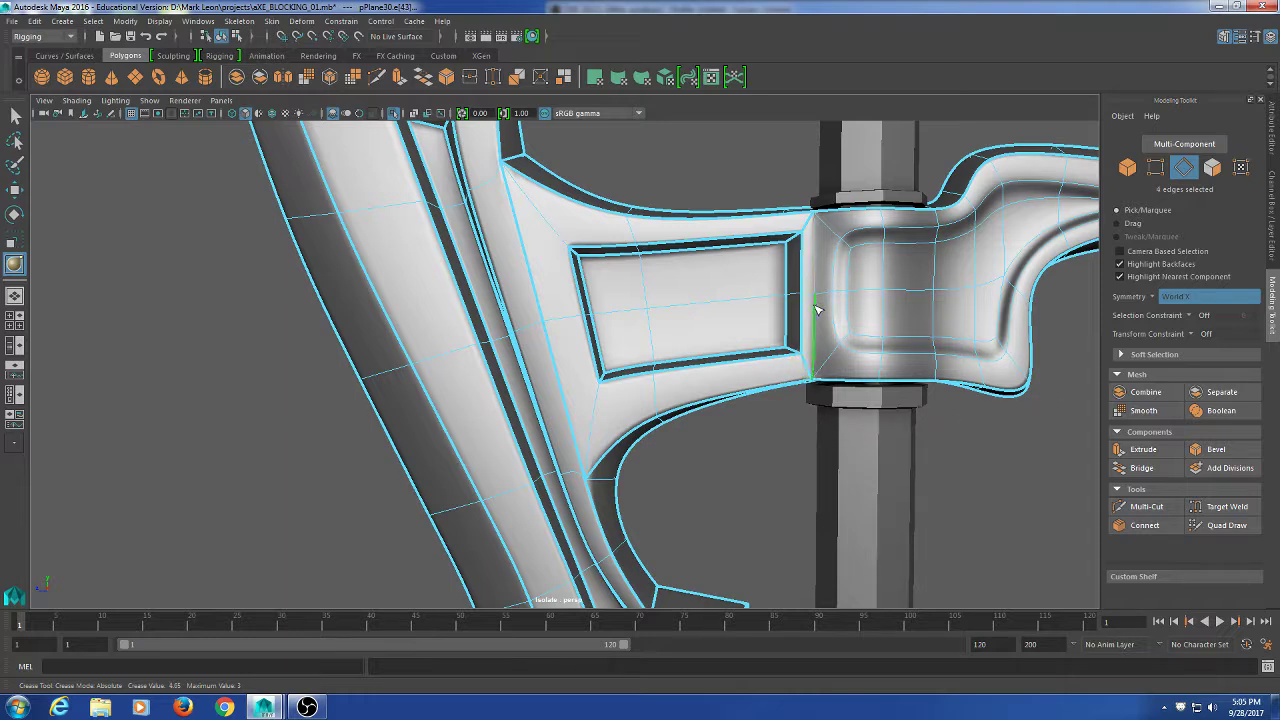
middle_drag(698, 169, 928, 208)
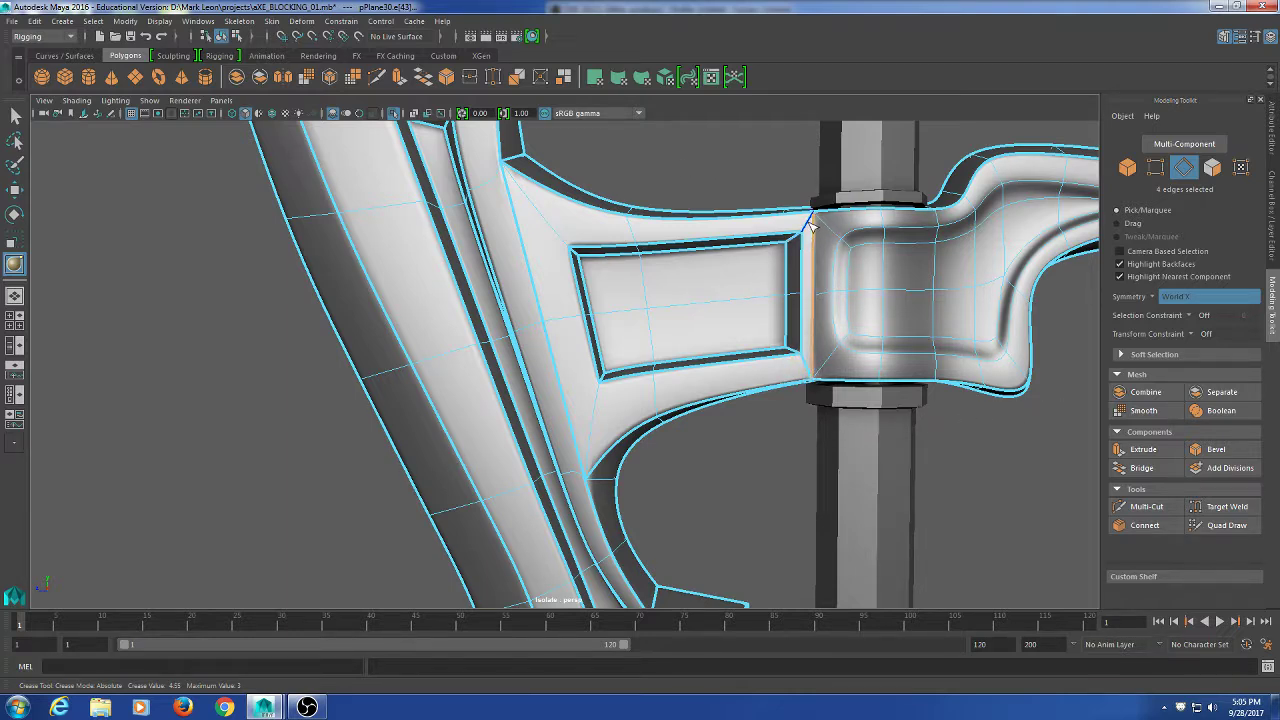
click(806, 224)
shift+click(815, 340)
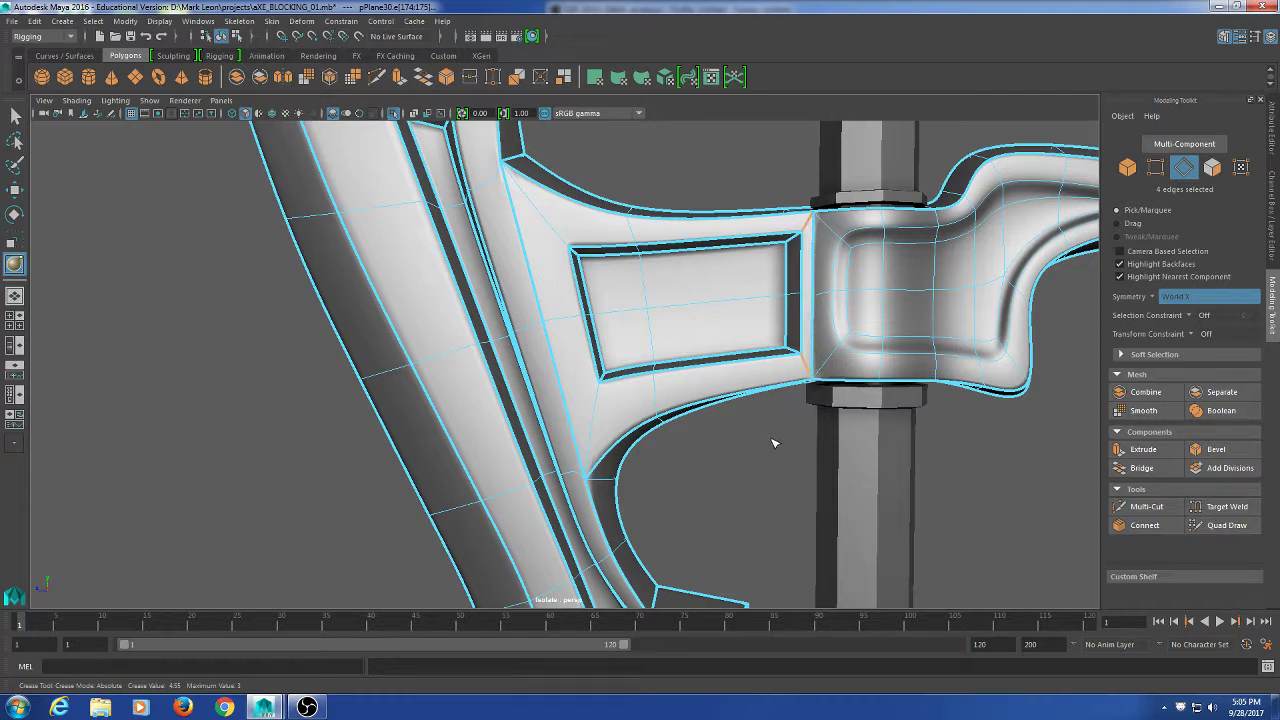
middle_drag(719, 476, 952, 423)
key(q)
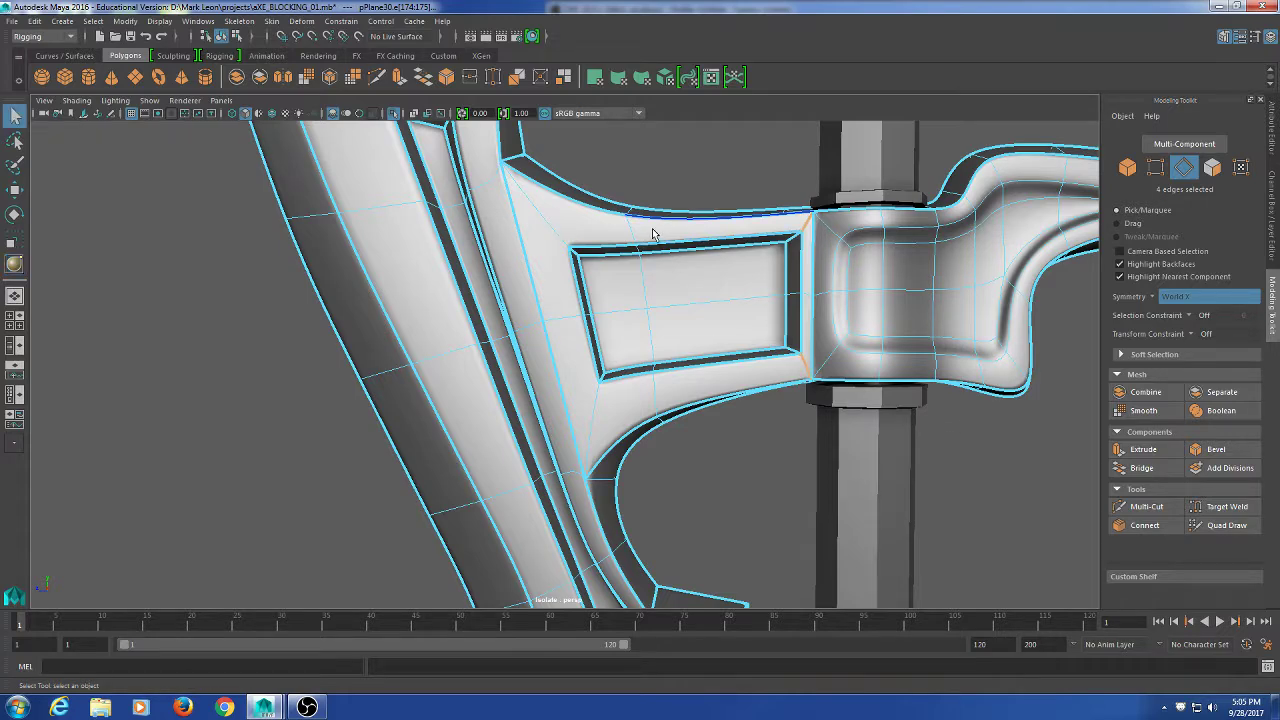
Switch to object selection, deselect the axe head and examine the creased joint between the rectangular recess and the collar.
right_drag(654, 234, 788, 143)
click(788, 143)
scroll(731, 509, down, 3)
mouse_move(709, 449)
alt+mouse_down()
mouse_move(689, 446)
mouse_move(702, 459)
alt+mouse_up()
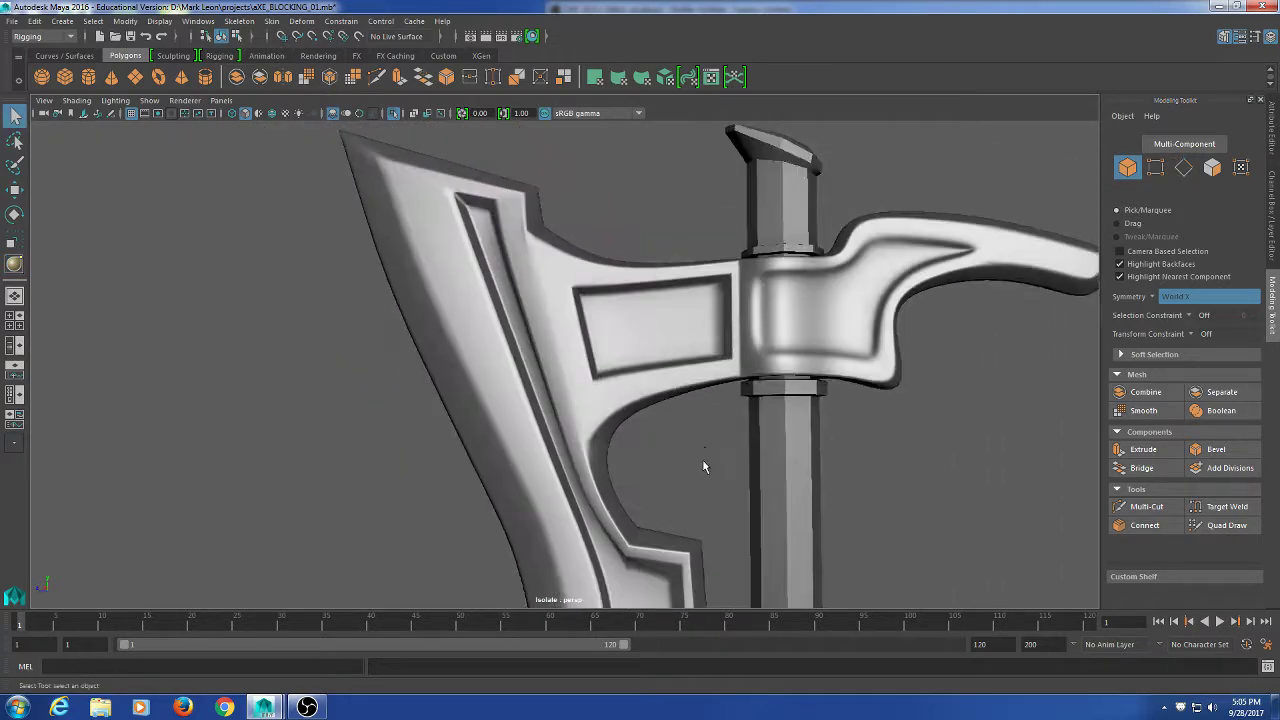
scroll(702, 459, down, 5)
alt+middle_drag(659, 453, 650, 350)
alt+drag(614, 440, 594, 529)
scroll(594, 529, down, 2)
scroll(811, 420, up, 4)
alt+drag(811, 420, 629, 366)
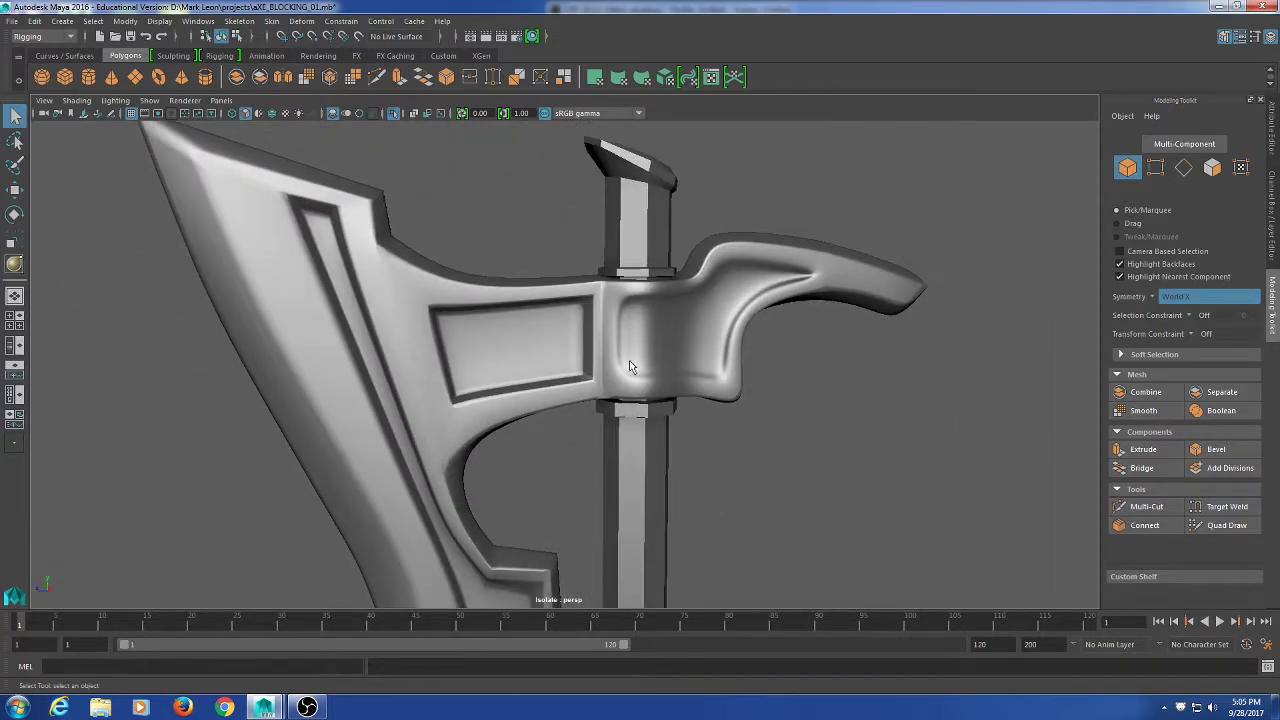
Switch the axe head to edge selection and select the border loops of the curved collar recess, including its pointed end toward the spike.
click(655, 400)
scroll(842, 413, up, 5)
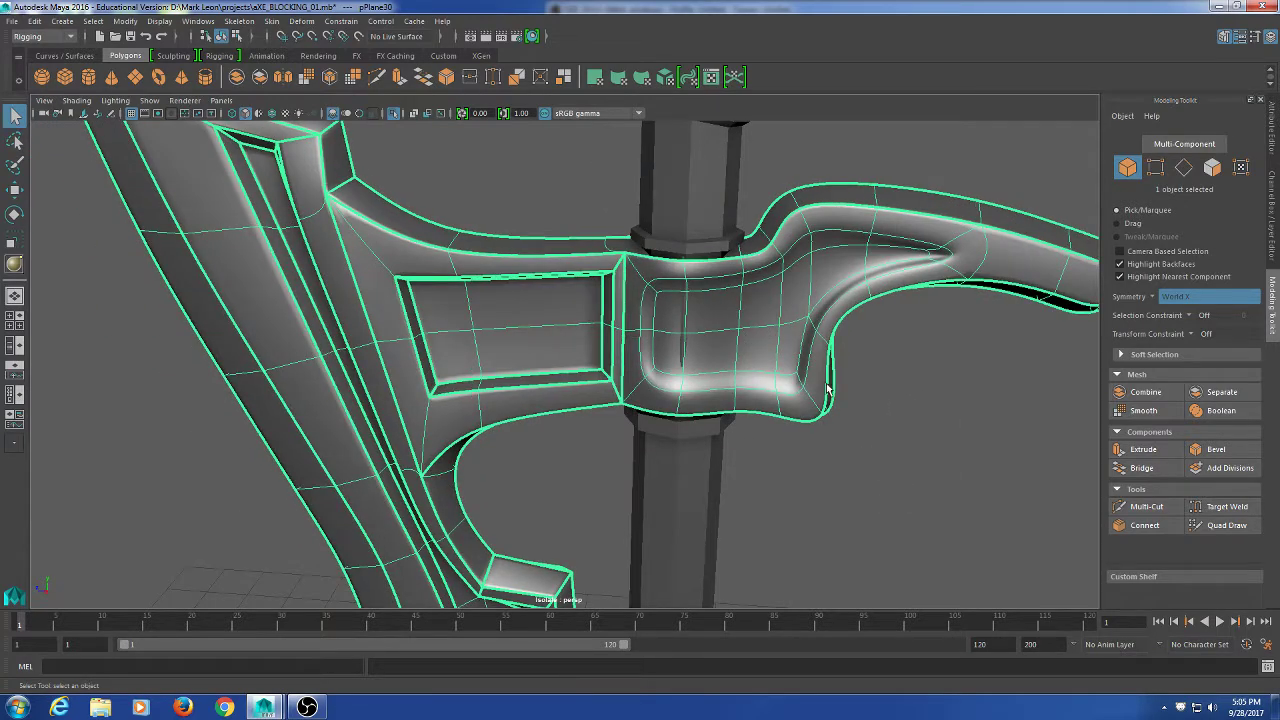
alt+drag(827, 388, 843, 371)
right_click(575, 213)
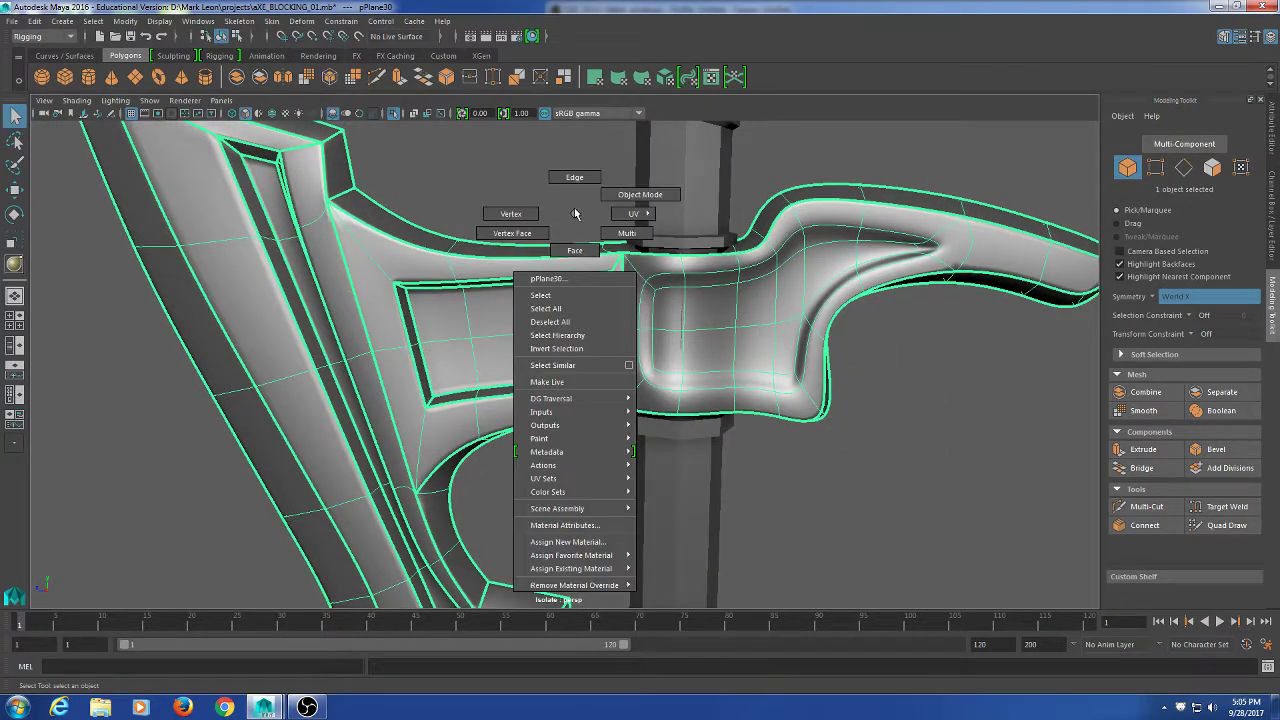
click(574, 177)
double_click(652, 300)
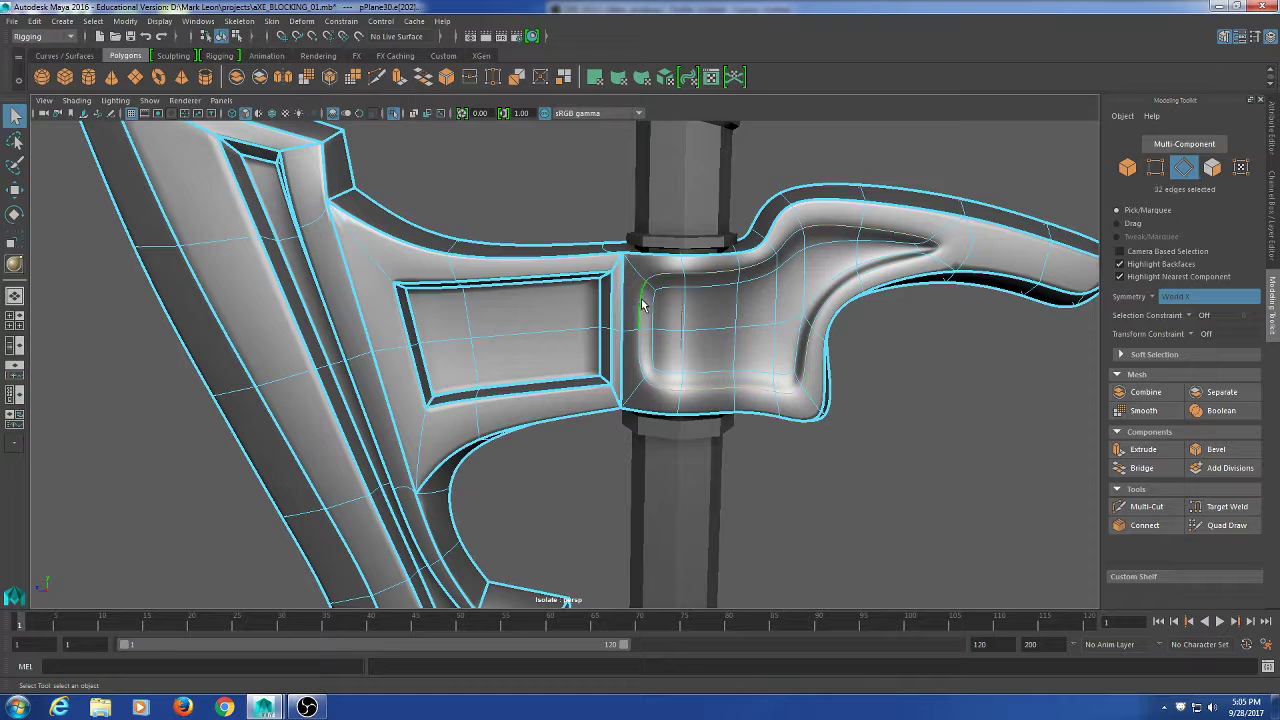
shift+click(835, 285)
shift+click(902, 254)
shift+drag(922, 245, 925, 252)
Add the curved recess's remaining inner border and lower corner edges to the selection and crease them to about 5.
shift+double_click(665, 373)
shift+right_click(914, 386)
shift+click(802, 383)
shift+click(808, 394)
shift+double_click(816, 331)
key(ctrl+z)
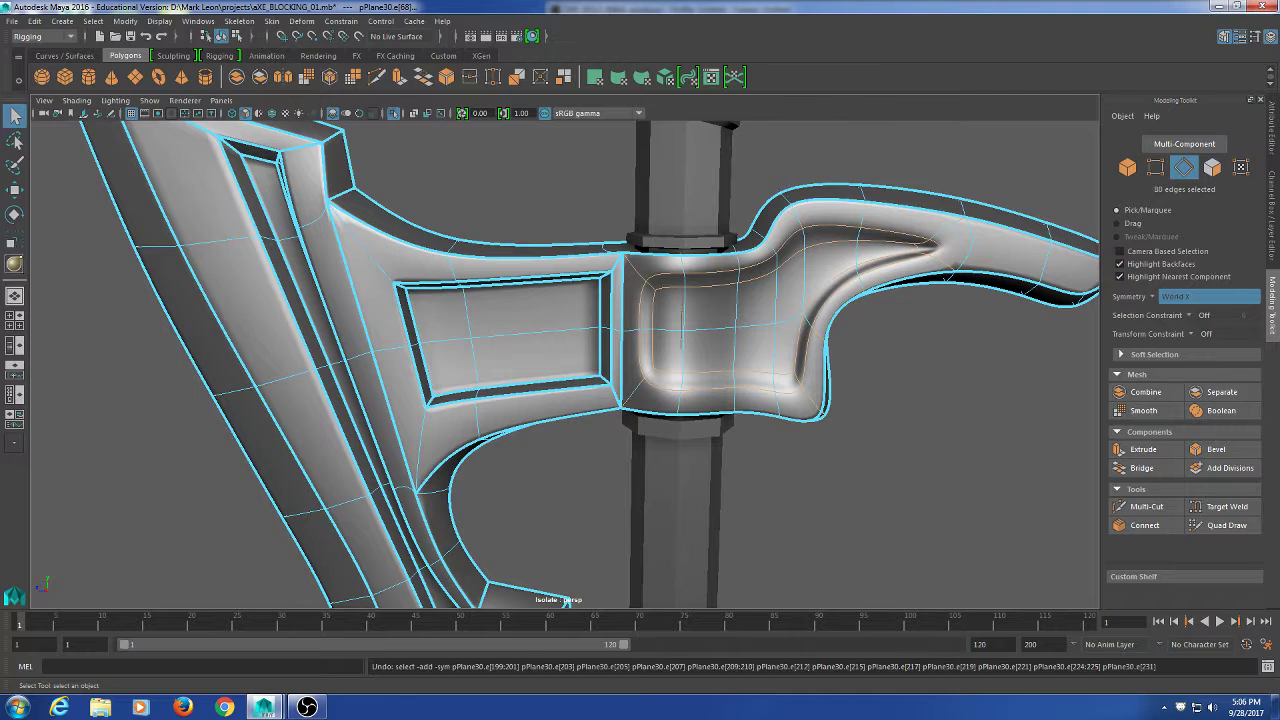
shift+click(808, 320)
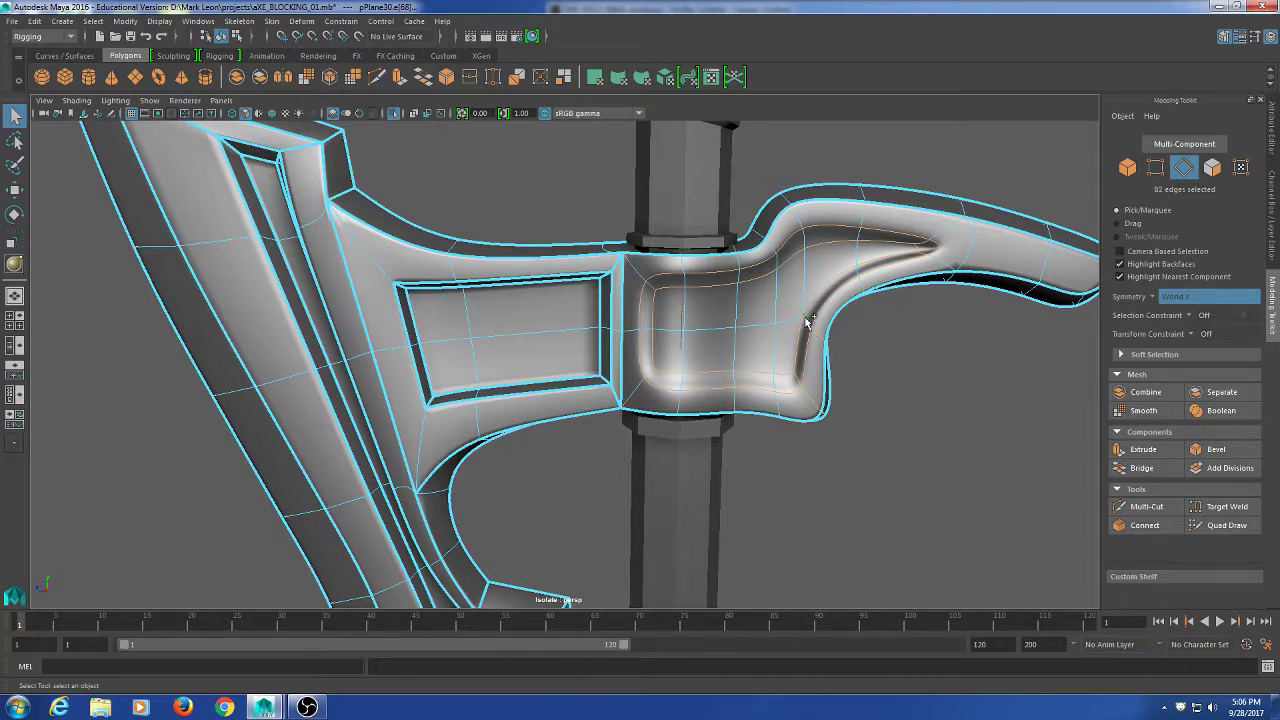
shift+right_click(868, 347)
click(871, 414)
middle_drag(912, 416, 1155, 411)
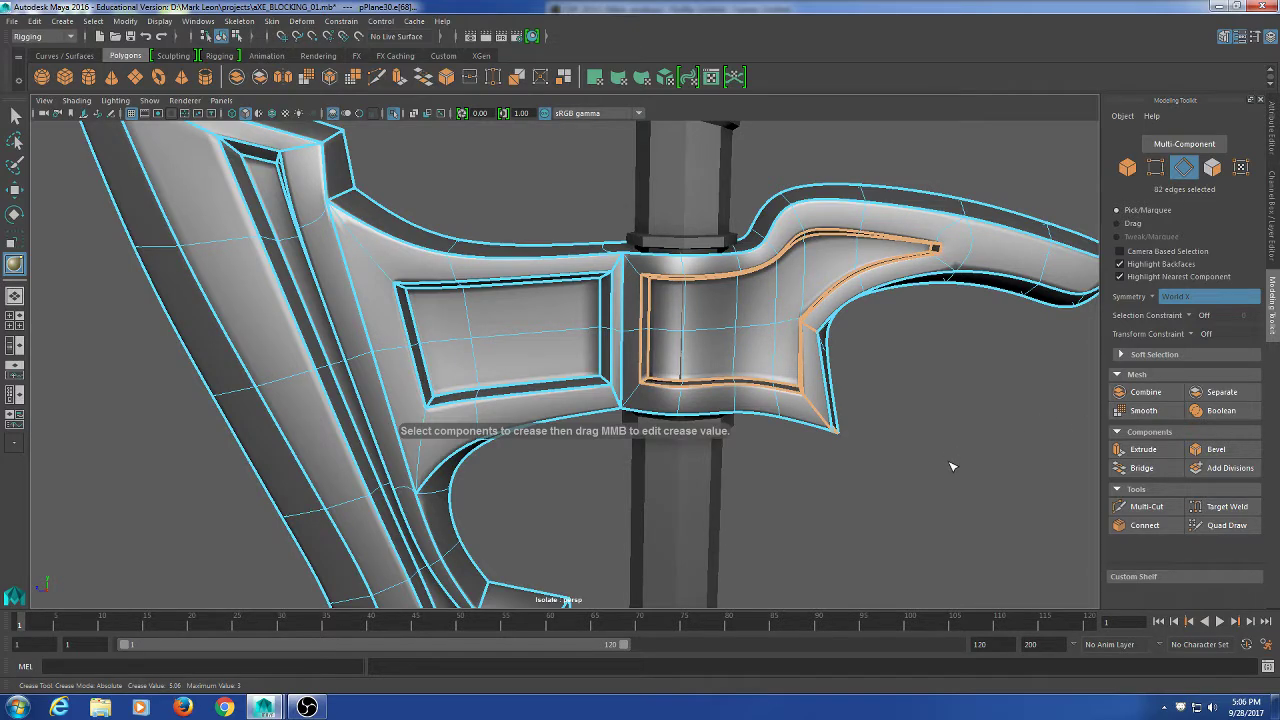
Crease the edges across the underside bend between the spike and the collar's pointed lower corner to about 5.
alt+drag(952, 466, 812, 354)
click(818, 336)
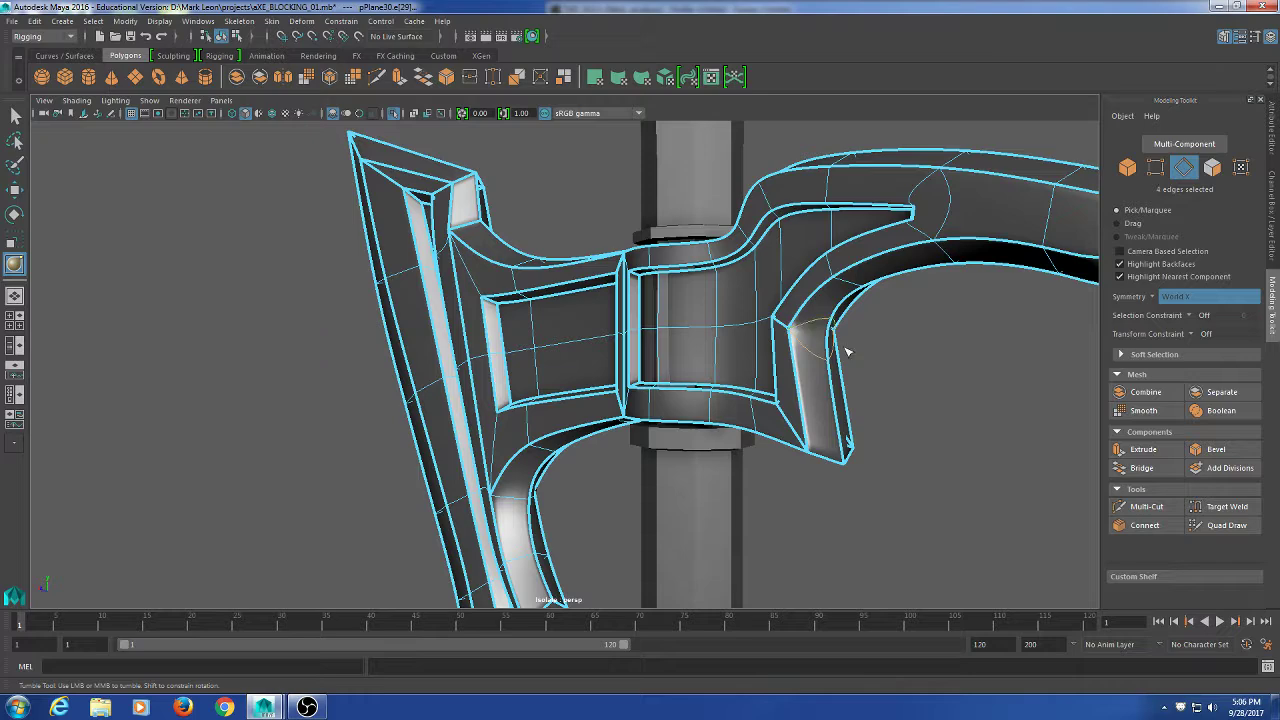
middle_drag(997, 411, 1279, 418)
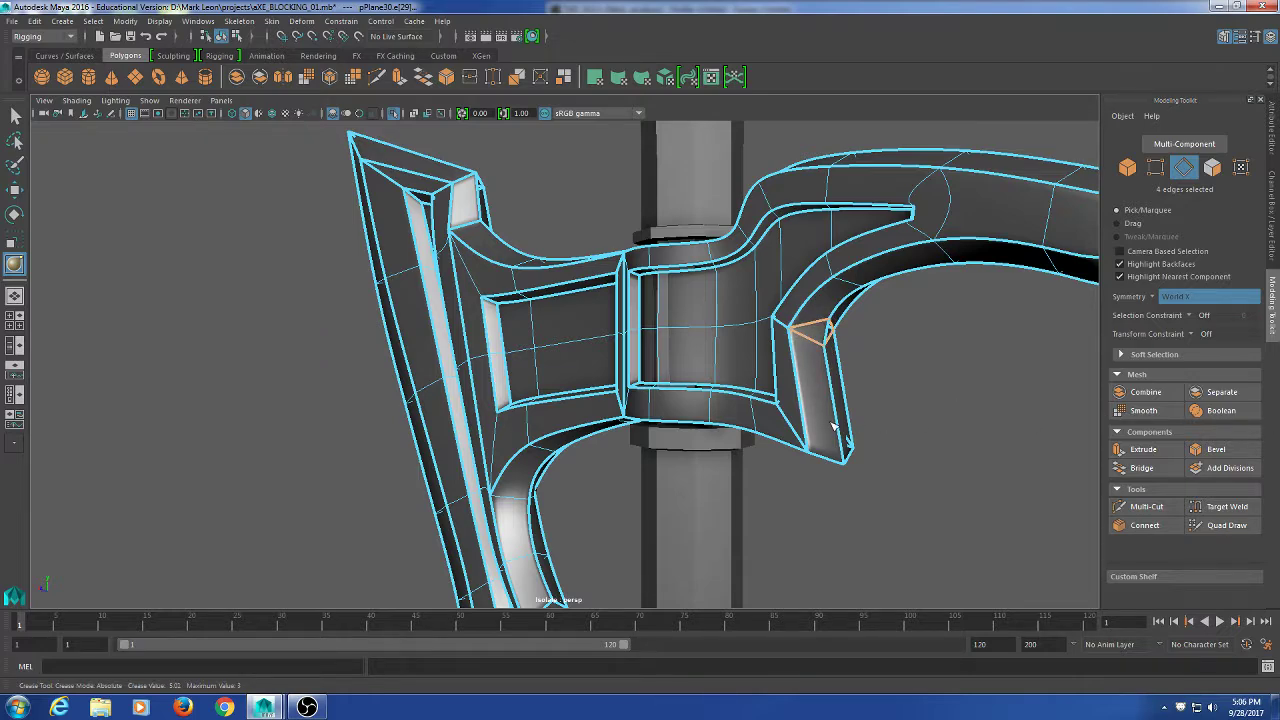
Return to object selection and examine the whole axe head's smooth preview from several angles.
mouse_move(833, 426)
alt+mouse_down()
mouse_move(771, 424)
mouse_move(843, 420)
alt+mouse_up()
right_drag(937, 338, 1005, 318)
click(835, 318)
key(q)
alt+drag(1006, 324, 880, 458)
key(F8)
alt+right_drag(880, 458, 767, 470)
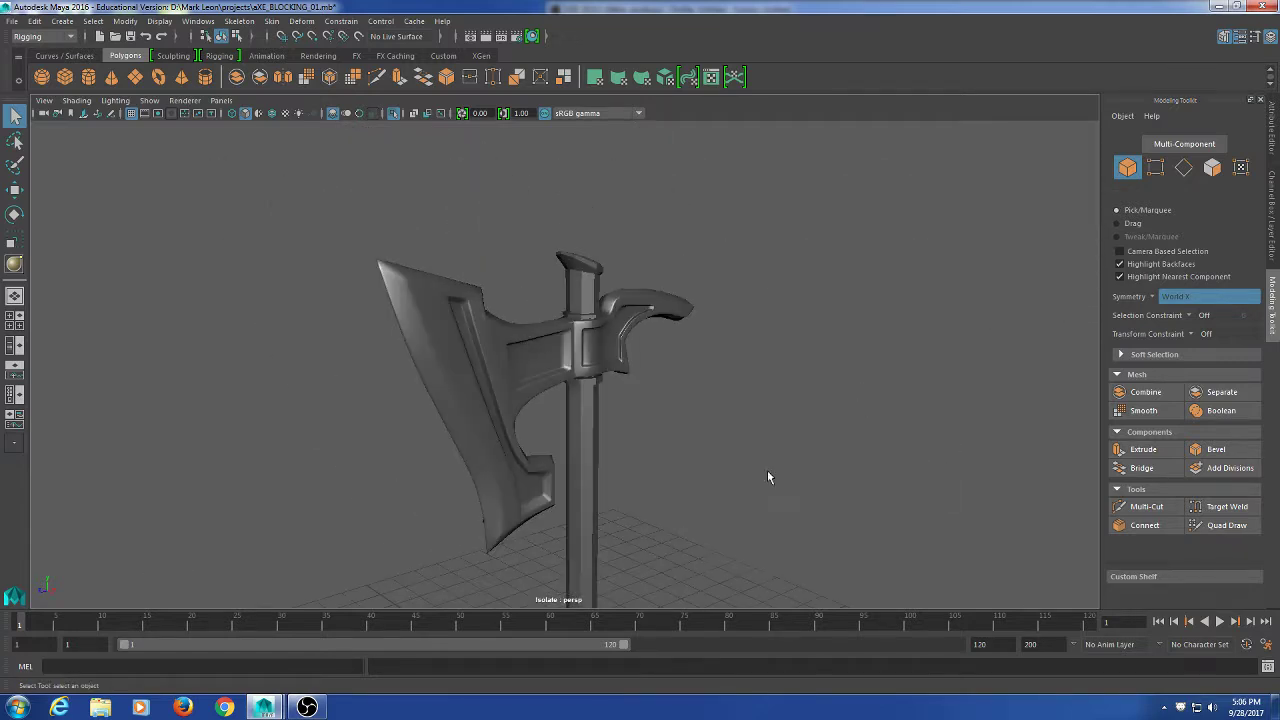
alt+drag(767, 470, 824, 436)
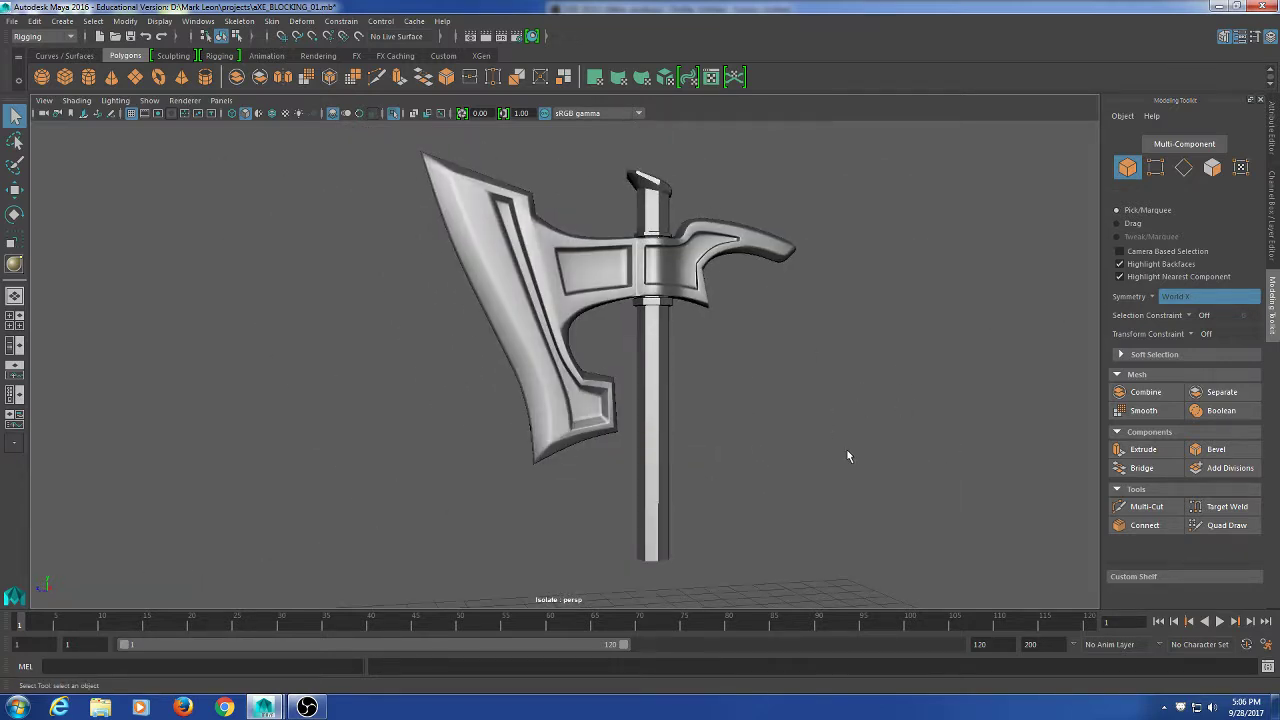
alt+right_drag(745, 324, 786, 434)
alt+drag(786, 434, 534, 577)
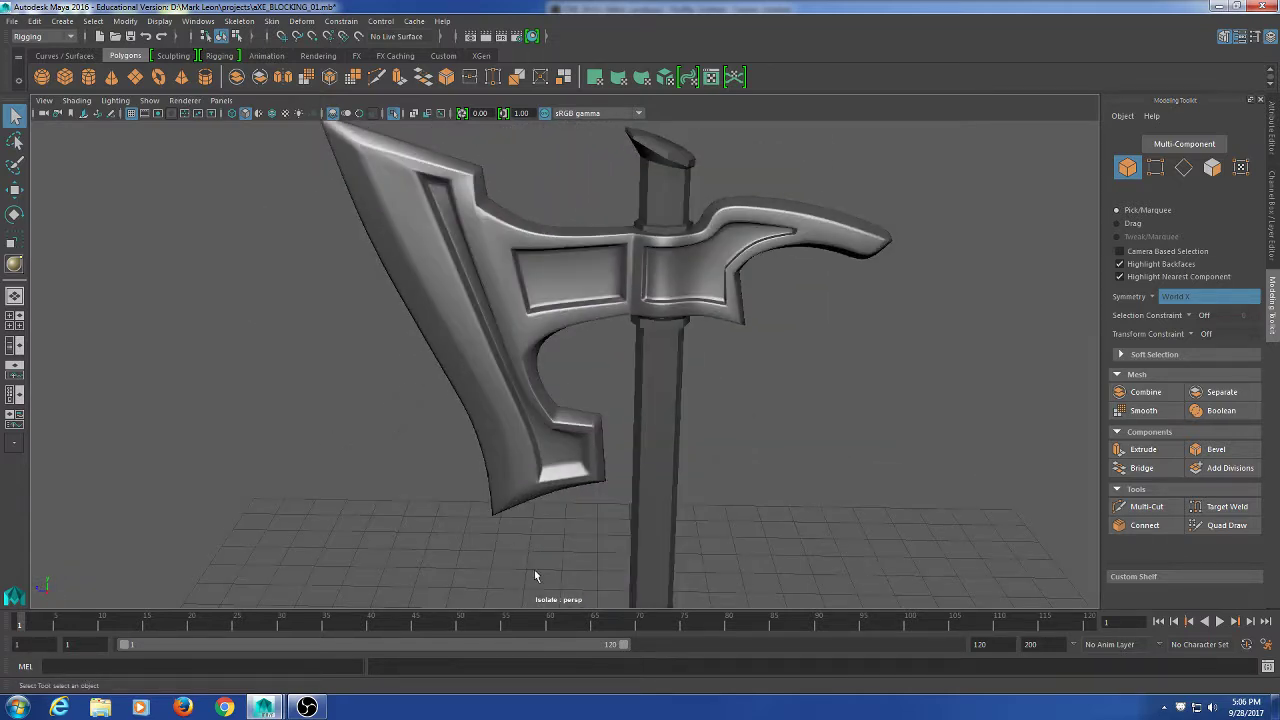
alt+drag(570, 462, 504, 414)
Duplicate the axe head, move the copy sideways clear of the handle, and make another copy with the same offset.
click(505, 401)
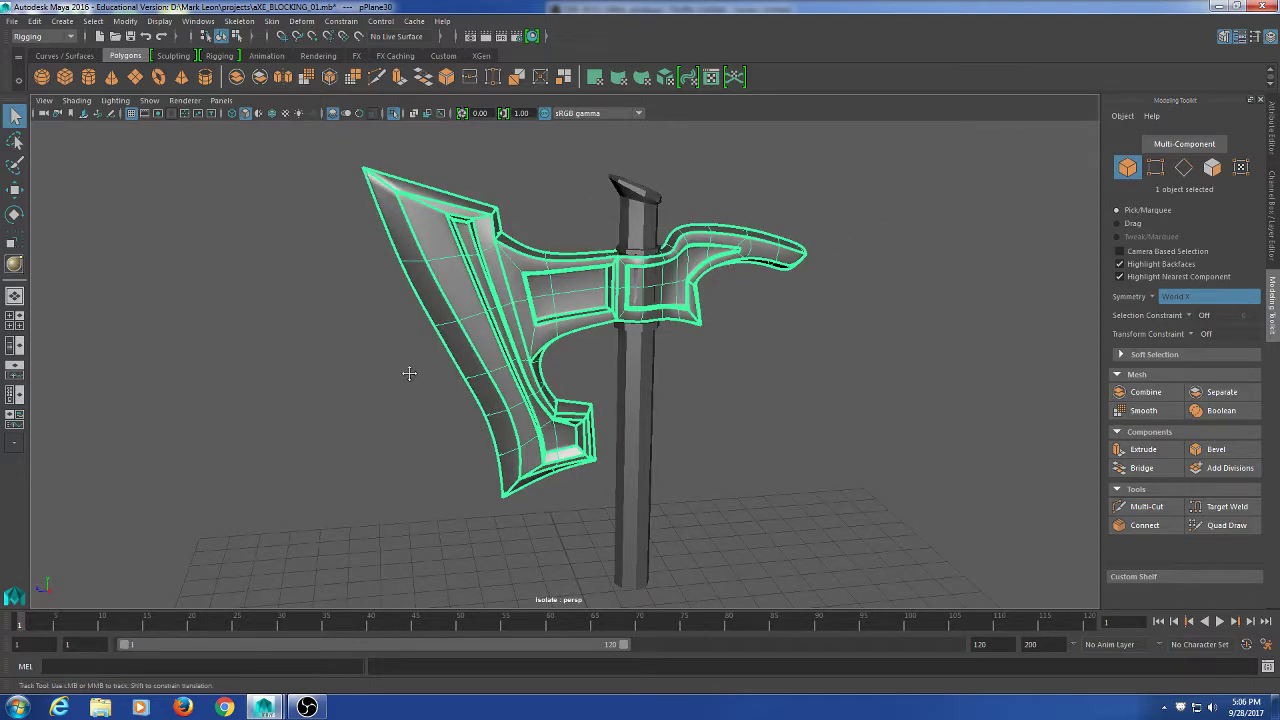
alt+drag(408, 371, 326, 408)
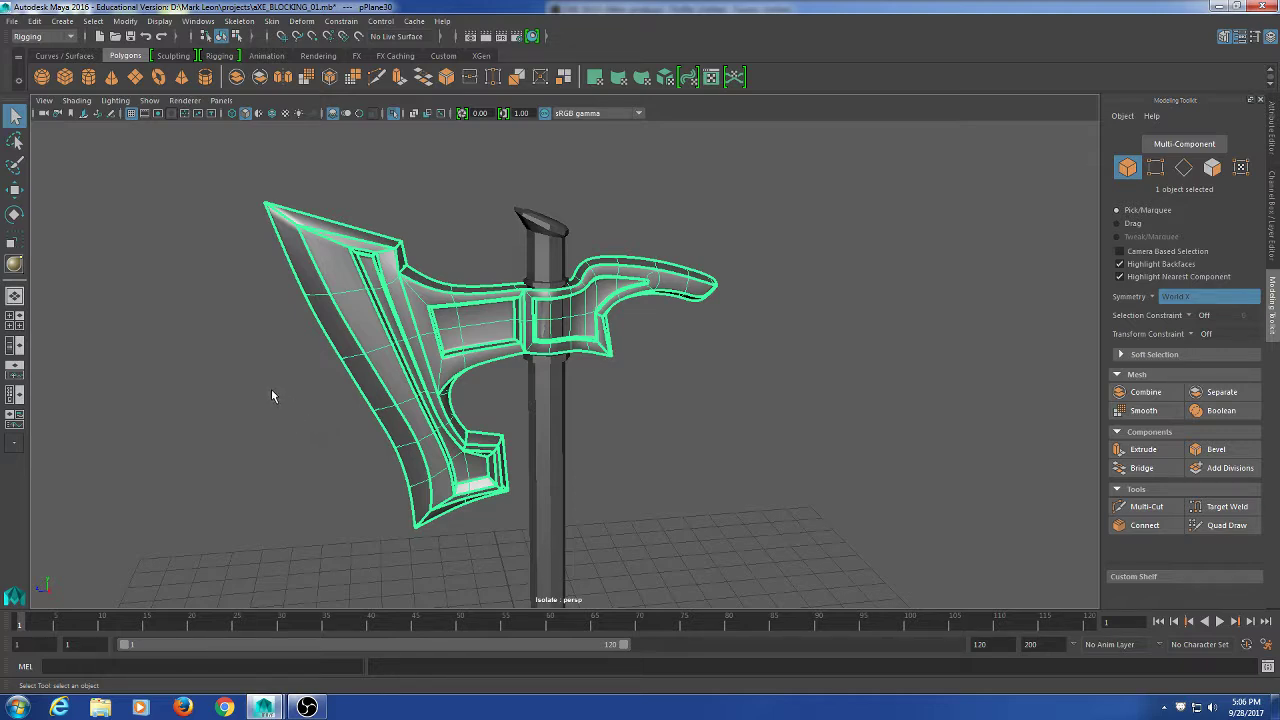
key(ctrl+d)
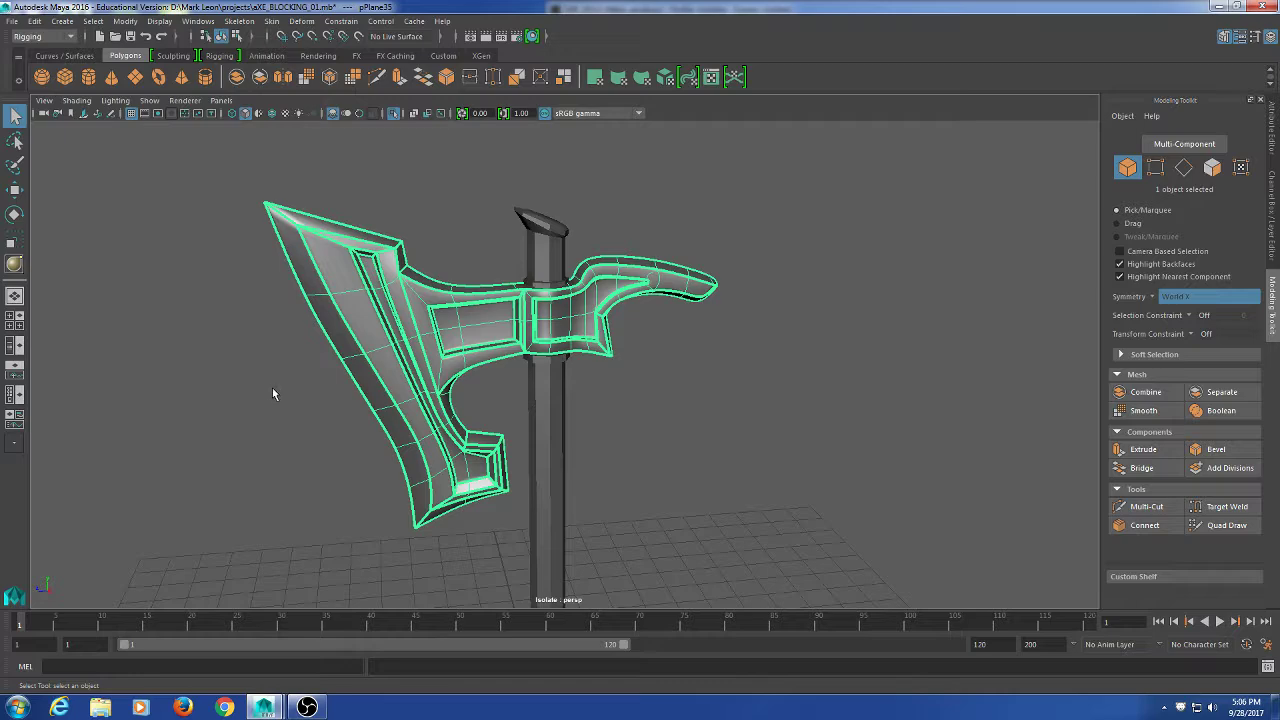
key(w)
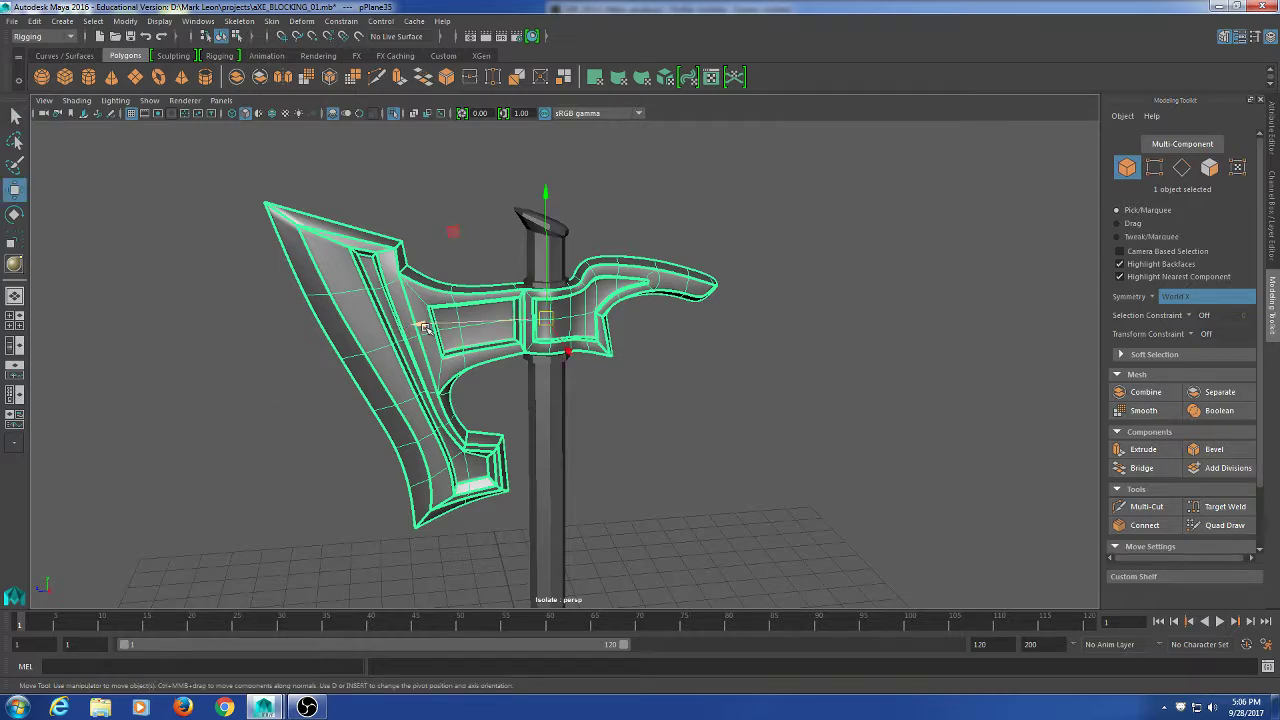
drag(424, 328, 873, 375)
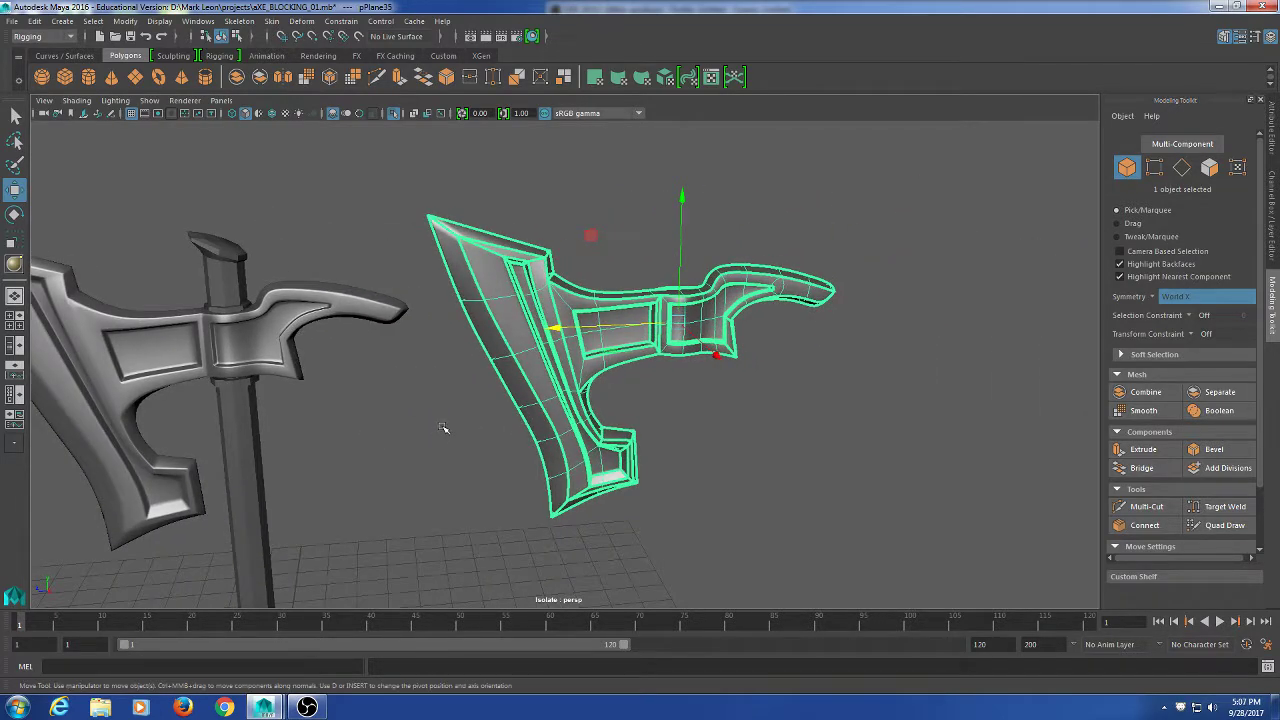
key(shift+d)
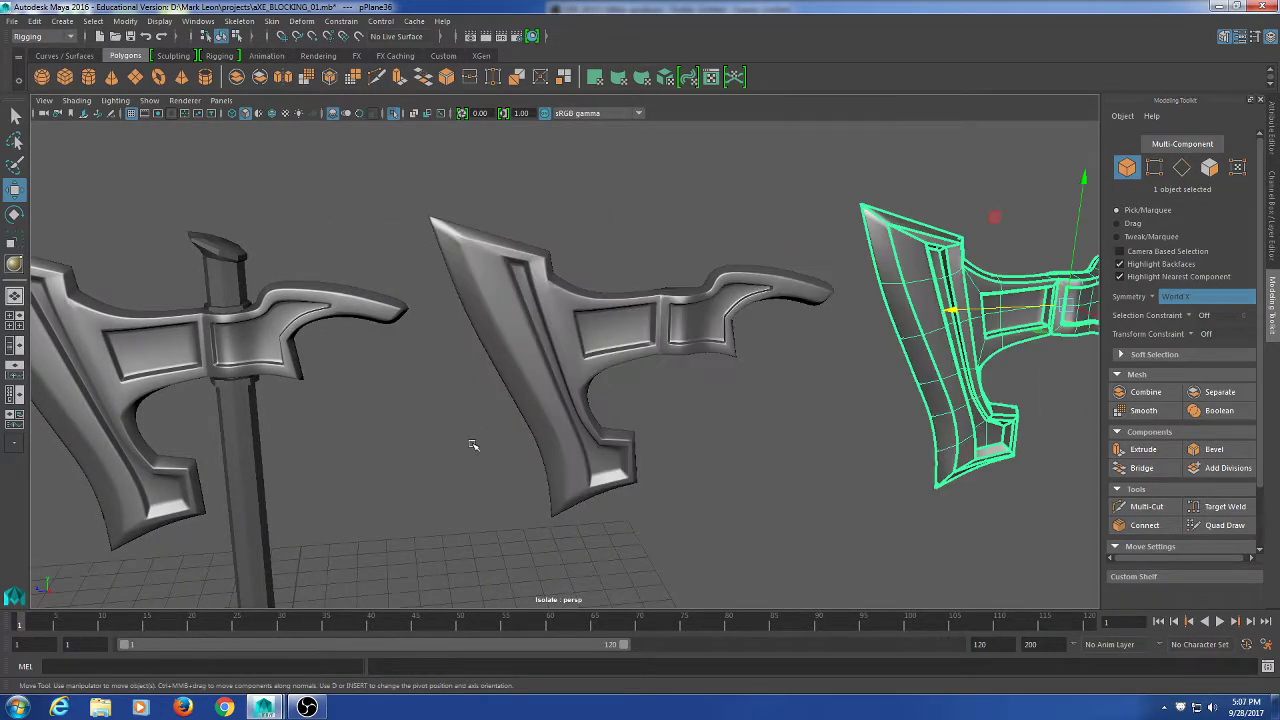
Select the end edges of the spike tip on the middle axe head copy and crease them in smooth preview.
alt+middle_drag(752, 449, 709, 454)
click(669, 497)
click(586, 471)
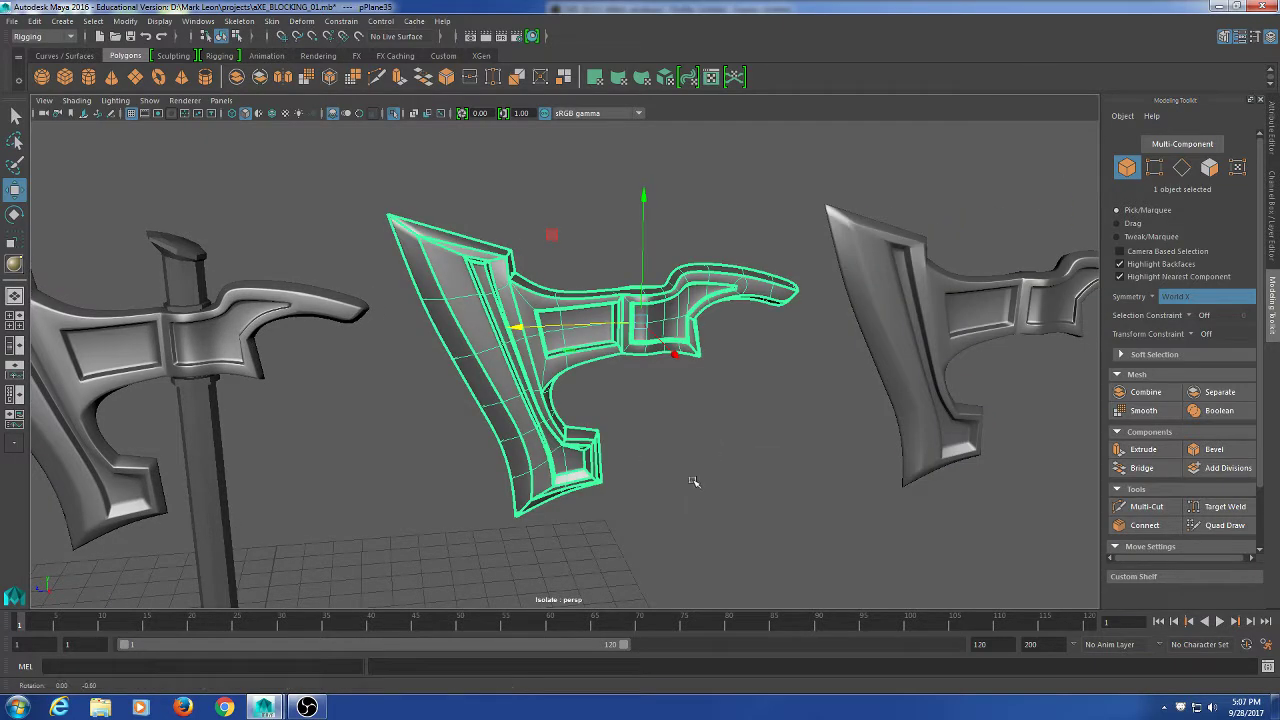
alt+drag(694, 483, 904, 418)
right_drag(885, 300, 870, 270)
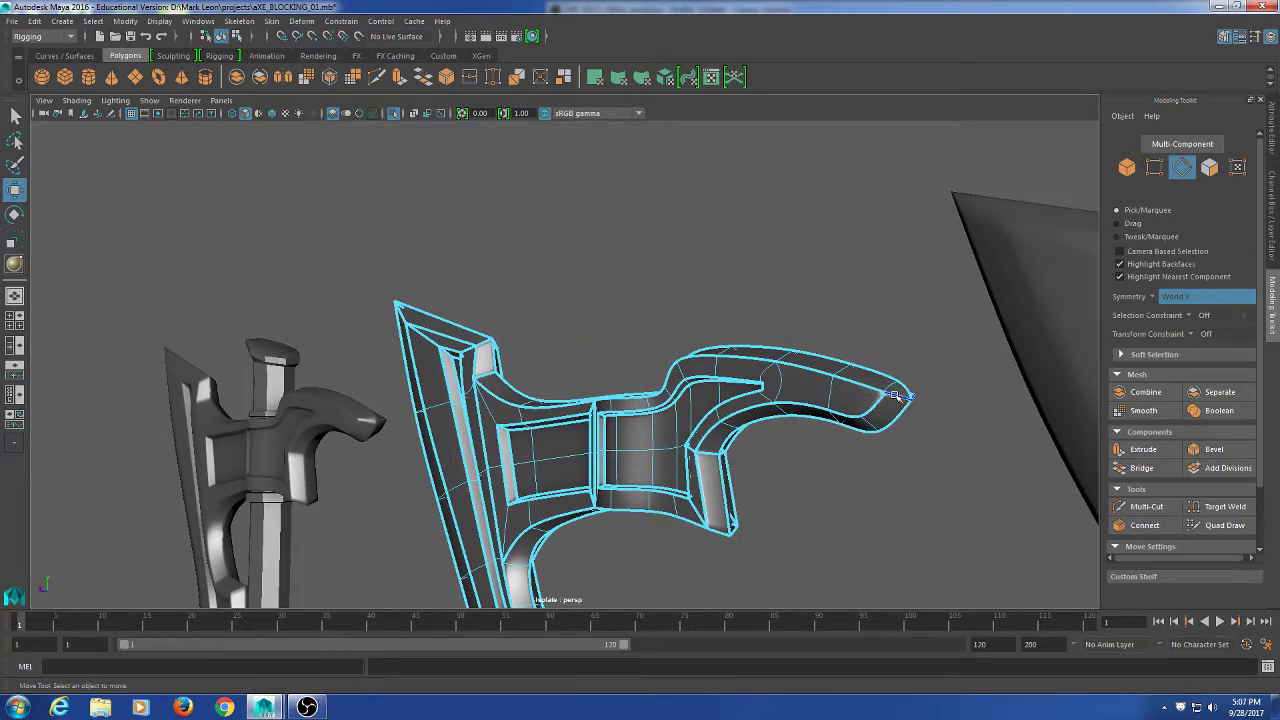
click(895, 388)
shift+click(871, 423)
shift+right_drag(770, 248, 772, 314)
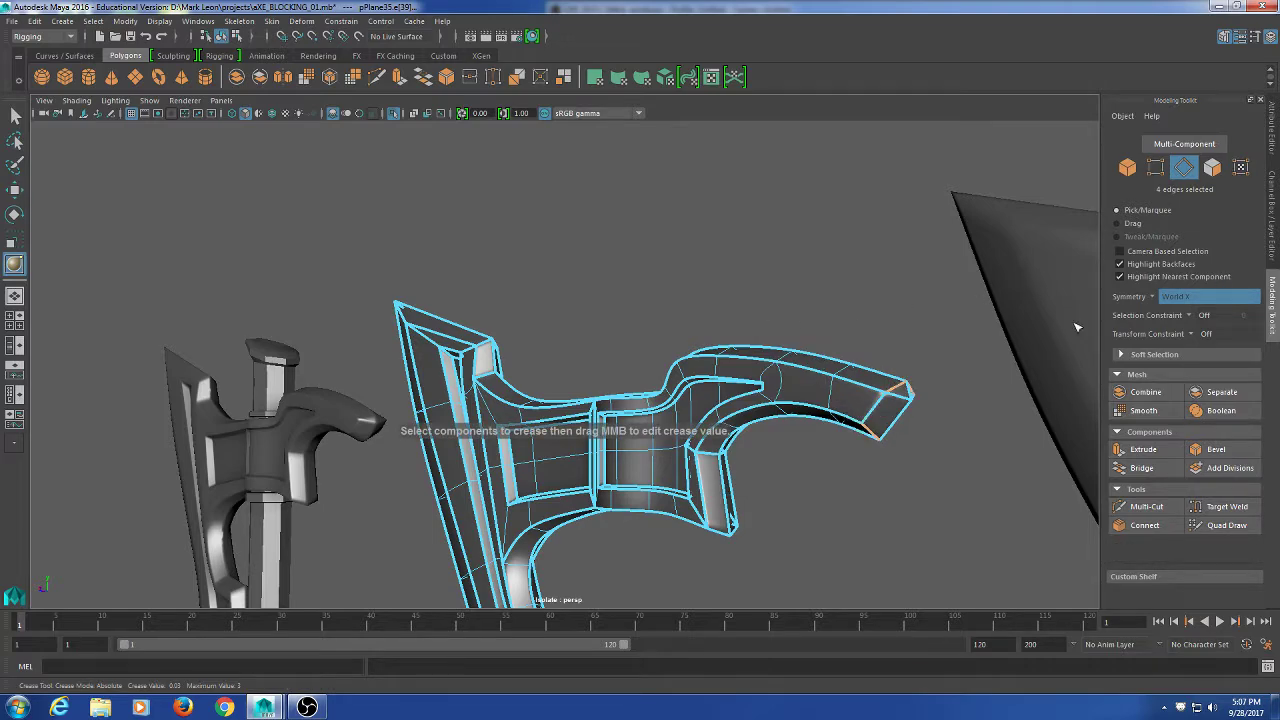
key(3)
Return to object selection and examine the creased spike tip on the middle copy.
alt+drag(680, 355, 775, 393)
key(q)
right_drag(762, 312, 830, 290)
alt+drag(846, 349, 730, 358)
alt+middle_drag(792, 441, 787, 435)
right_drag(676, 306, 748, 284)
click(814, 220)
Restore the middle copy's selection, apply Smooth with 1 division, and deselect it.
key(ctrl+z)
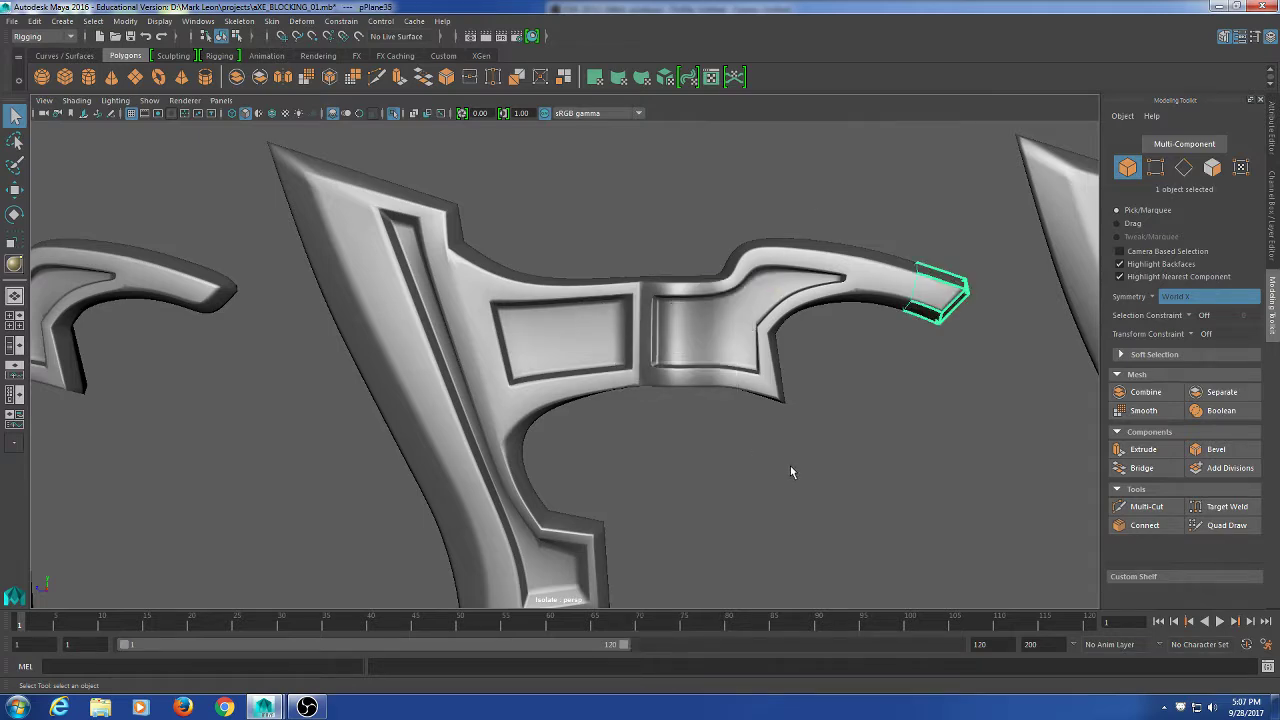
alt+right_drag(768, 438, 656, 441)
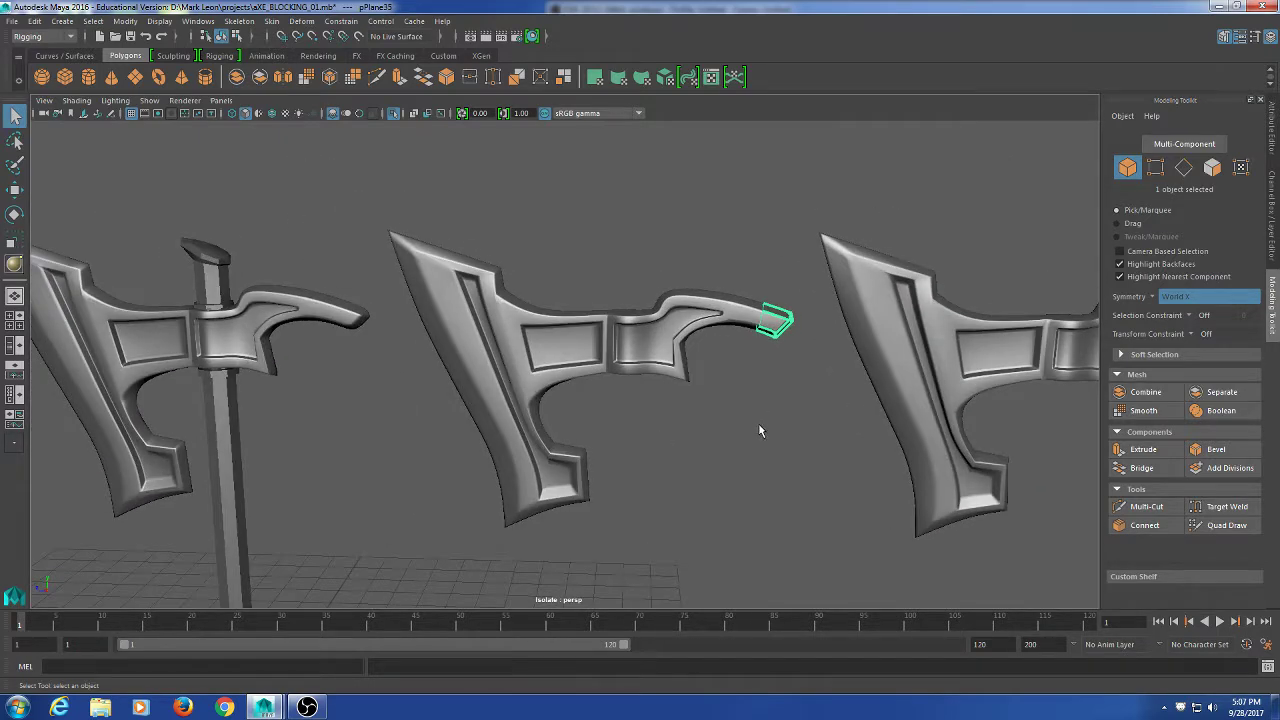
alt+drag(760, 431, 820, 380)
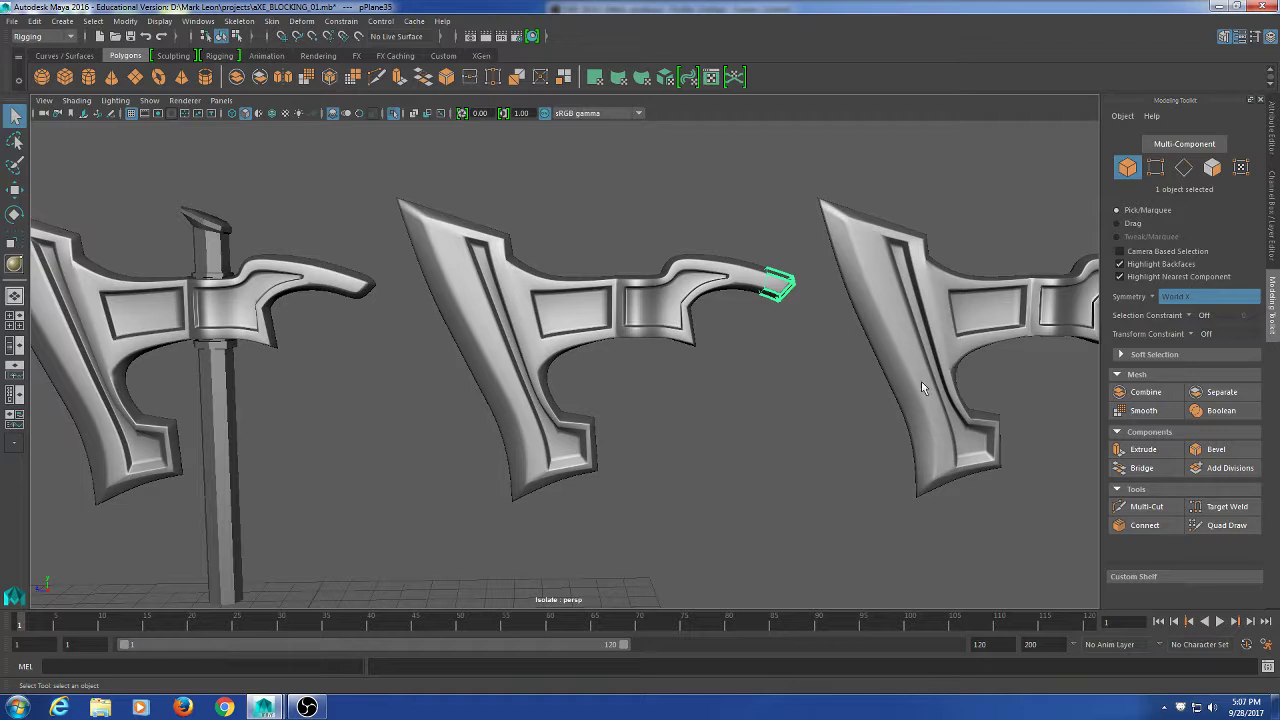
click(1143, 411)
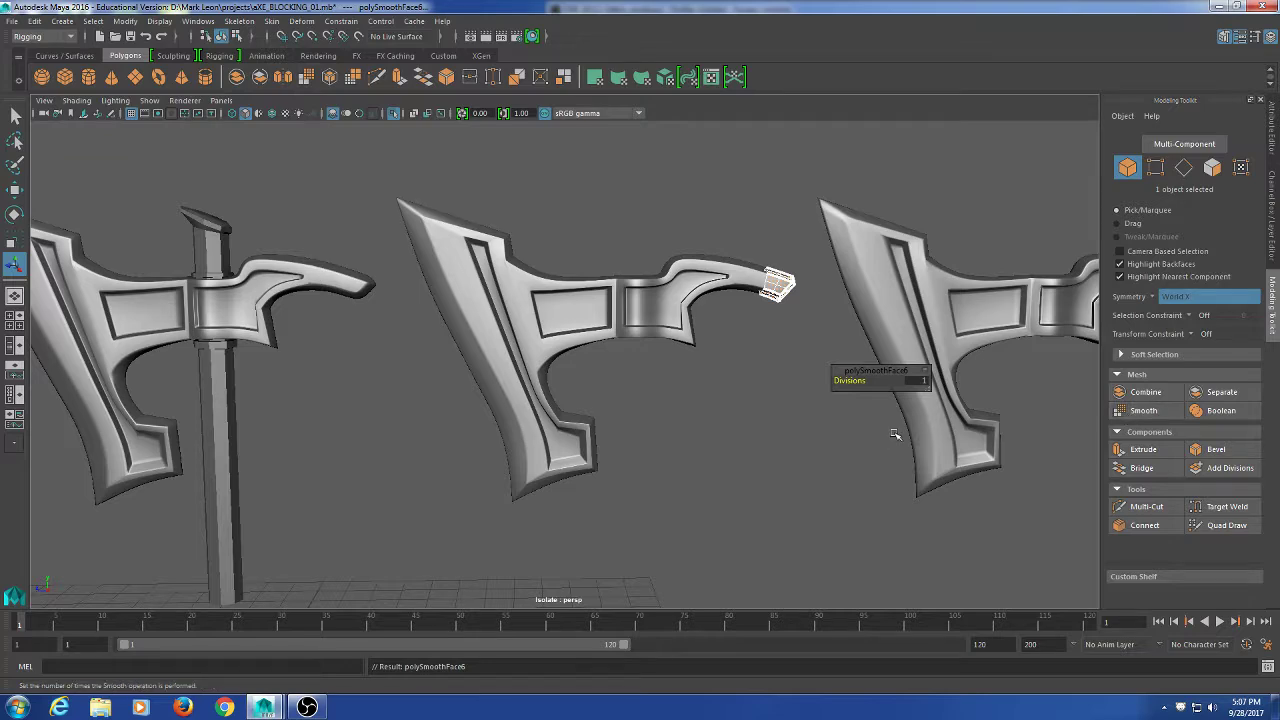
click(766, 437)
Switch to the full-screen view and compare the smoothed middle copy with the neighbouring axe heads.
alt+drag(766, 437, 554, 374)
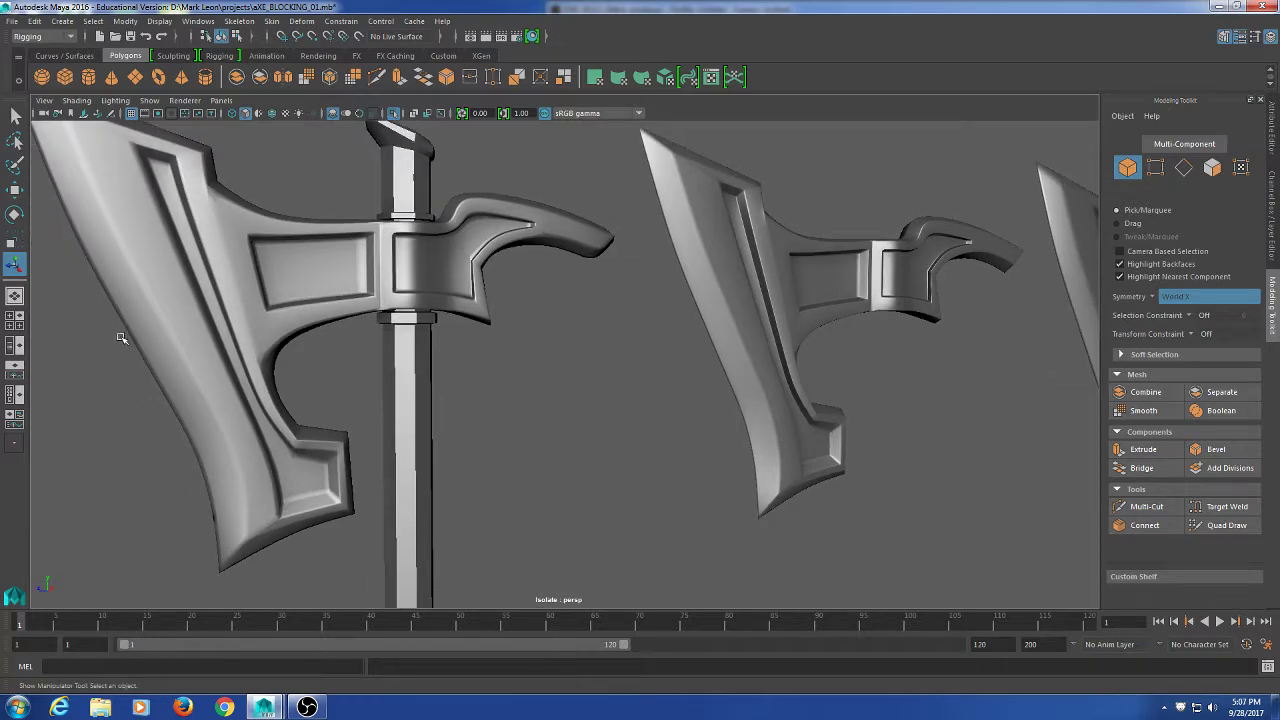
alt+middle_drag(632, 391, 535, 460)
alt+right_drag(563, 380, 664, 422)
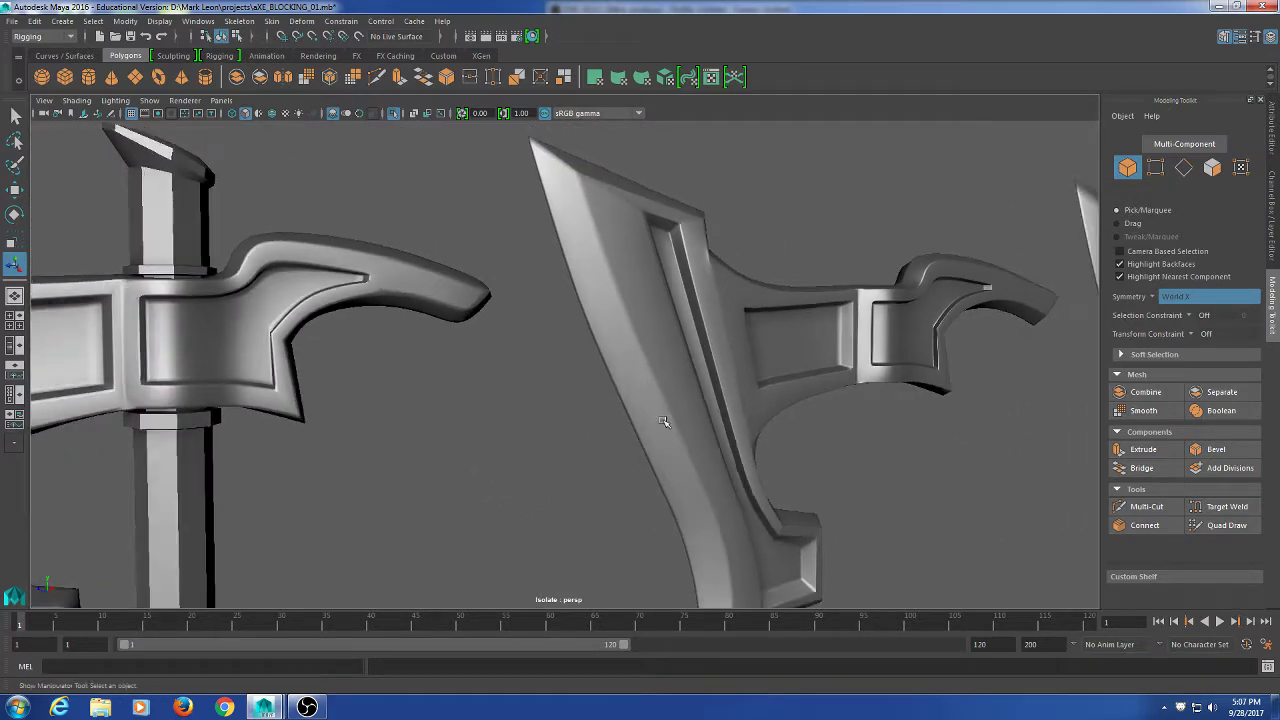
alt+drag(663, 421, 600, 443)
key(ctrl+space)
scroll(780, 506, up, 2)
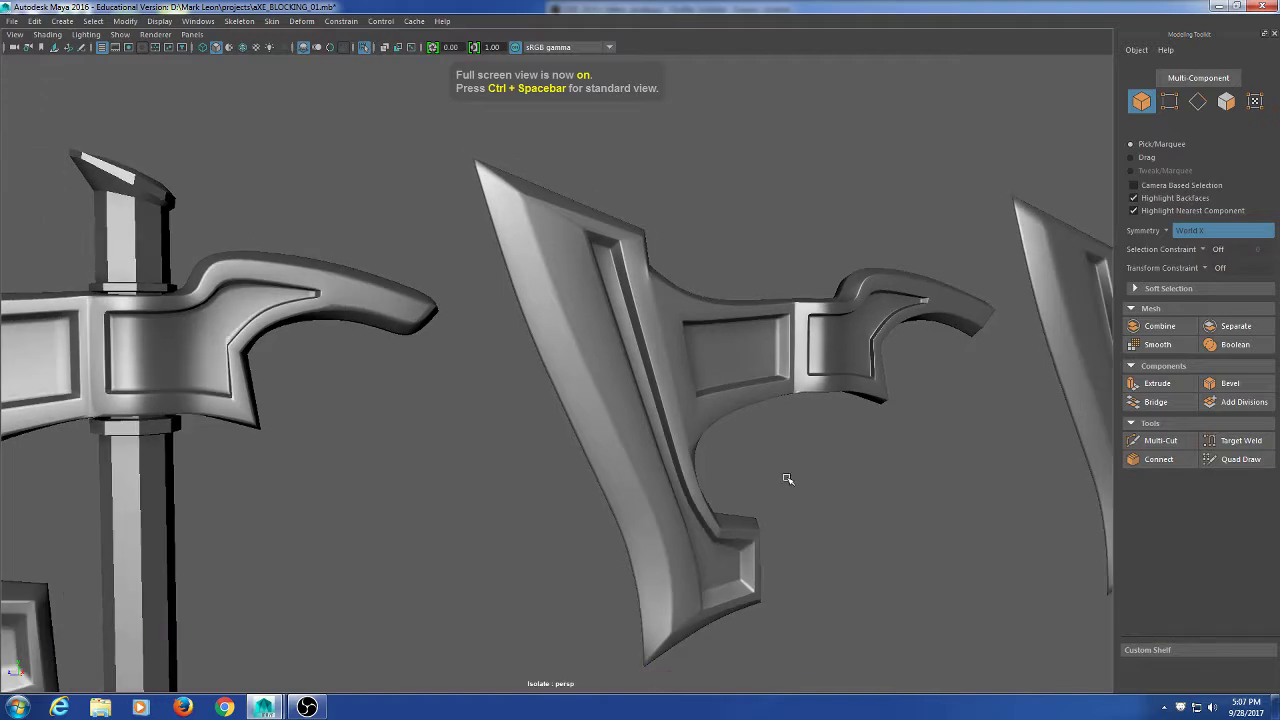
alt+middle_drag(788, 479, 671, 443)
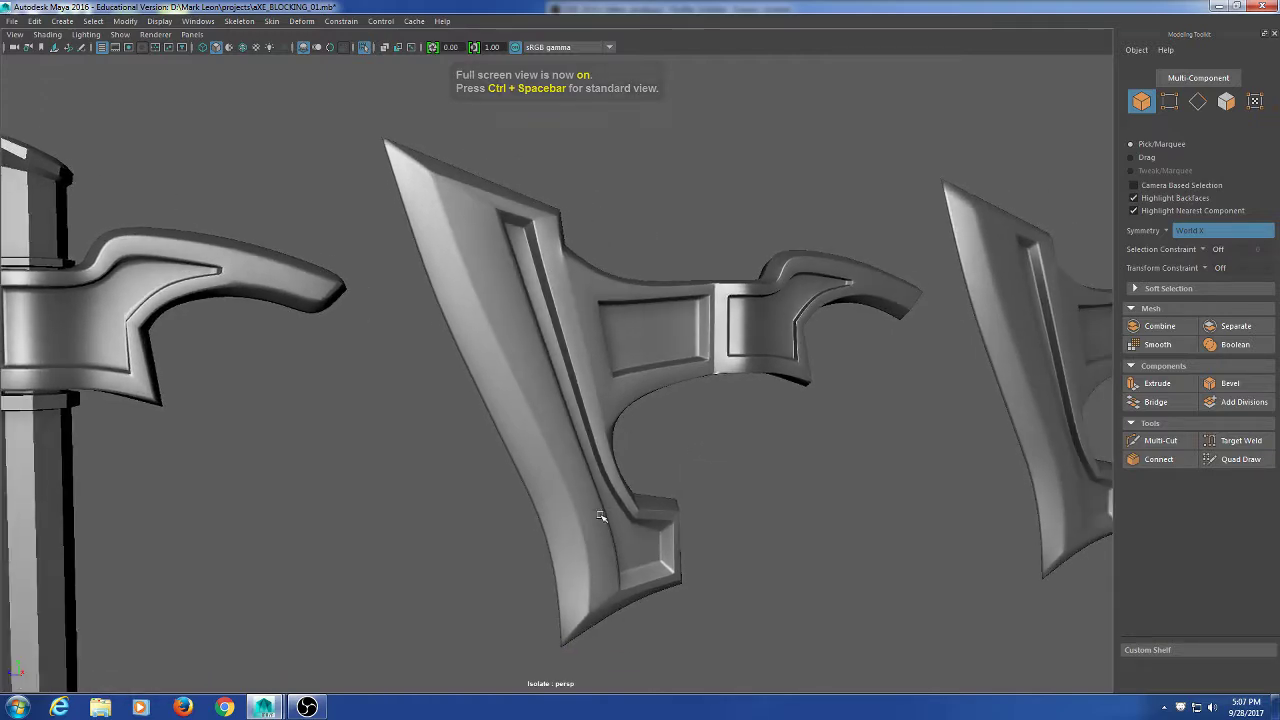
Apply Smooth with 2 divisions to the outermost axe head copy, return to object selection, and deselect it.
alt+drag(814, 520, 705, 486)
click(960, 400)
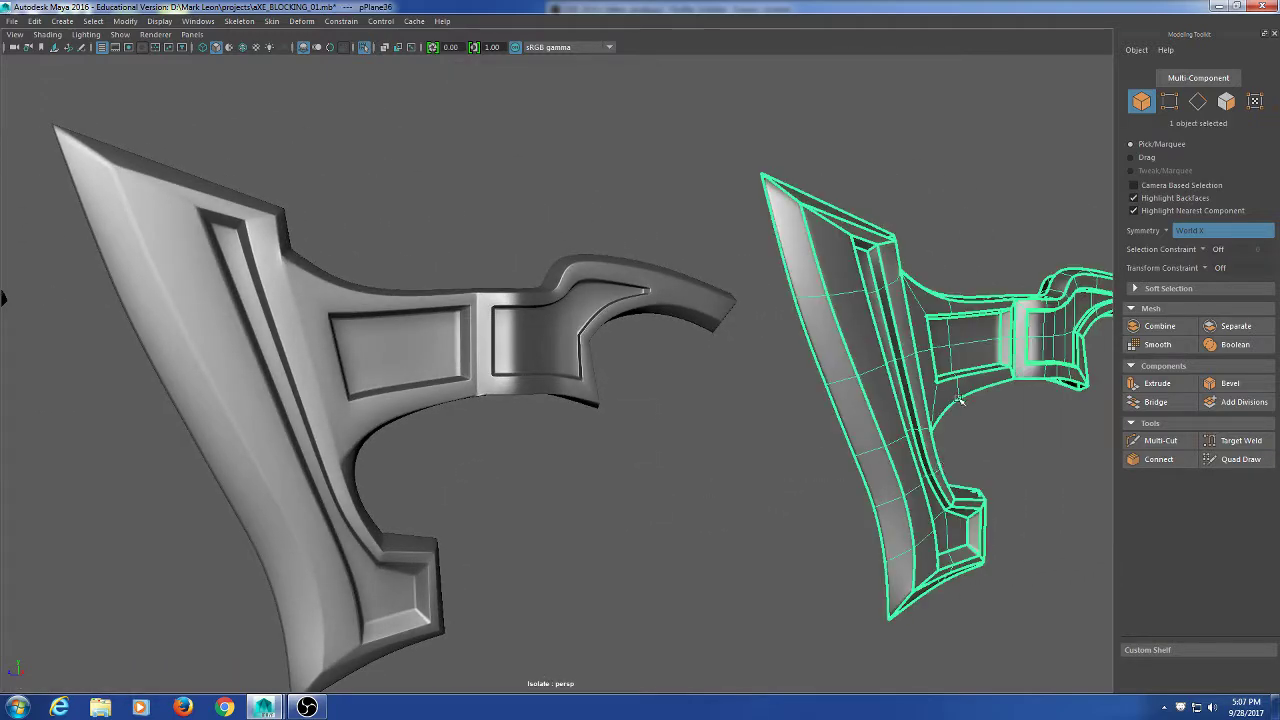
key(f)
click(1157, 344)
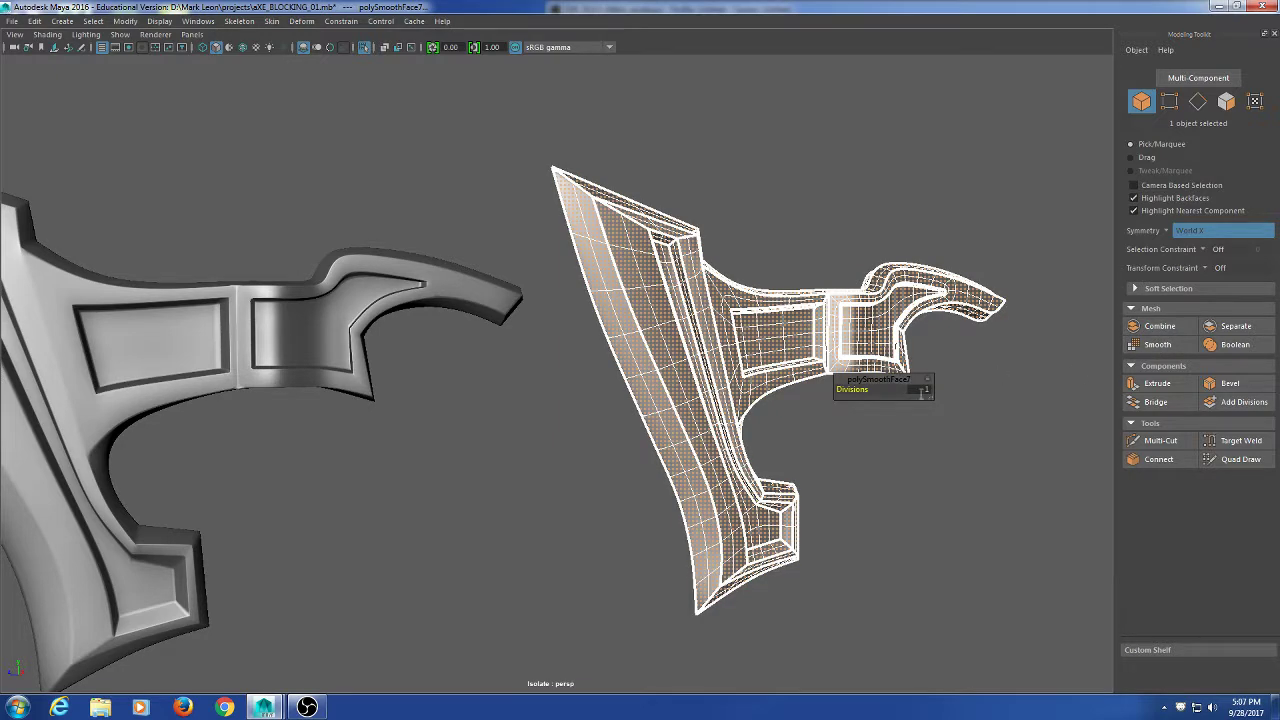
click(921, 389)
text(2)
key(Return)
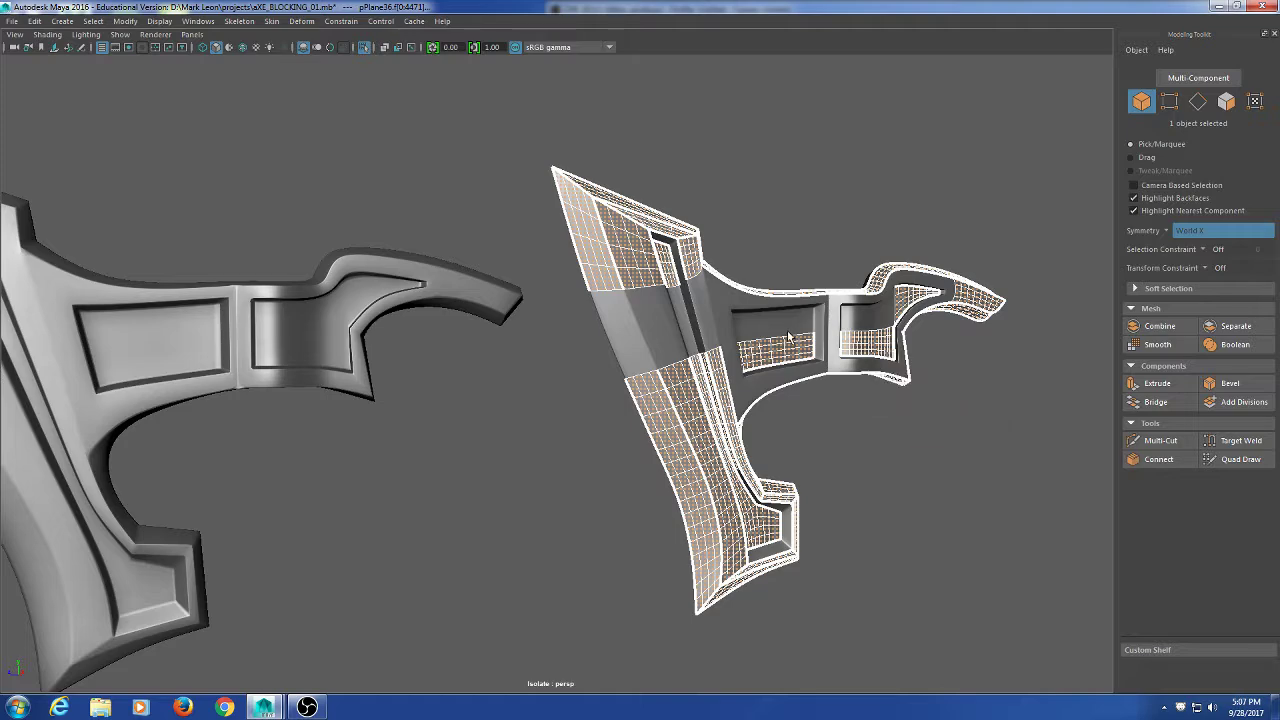
right_drag(787, 333, 851, 310)
click(925, 418)
Examine the newly smoothed outer copy from both sides and compare it with the other axe heads.
alt+drag(924, 422, 669, 439)
alt+middle_drag(668, 433, 676, 447)
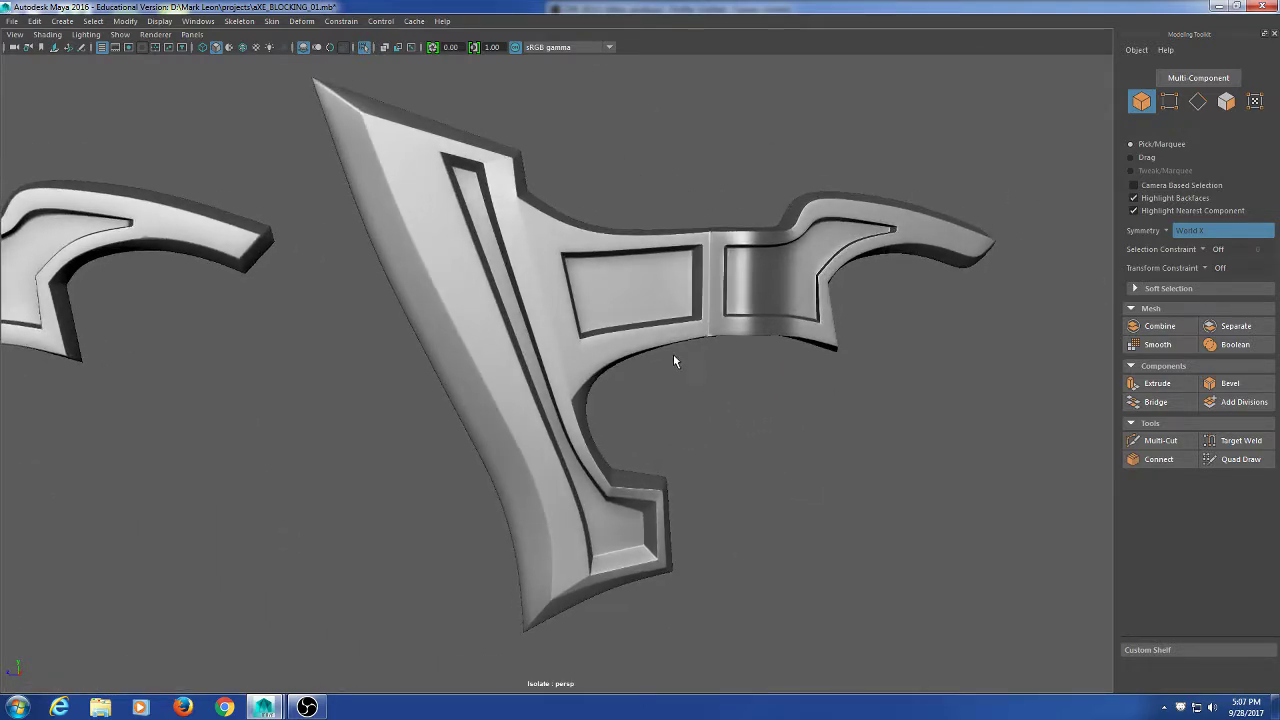
alt+right_drag(674, 357, 853, 458)
alt+drag(853, 458, 803, 431)
alt+right_drag(803, 432, 818, 294)
alt+drag(818, 295, 797, 487)
alt+right_drag(797, 487, 766, 420)
alt+middle_drag(880, 423, 649, 473)
scroll(955, 494, down, 5)
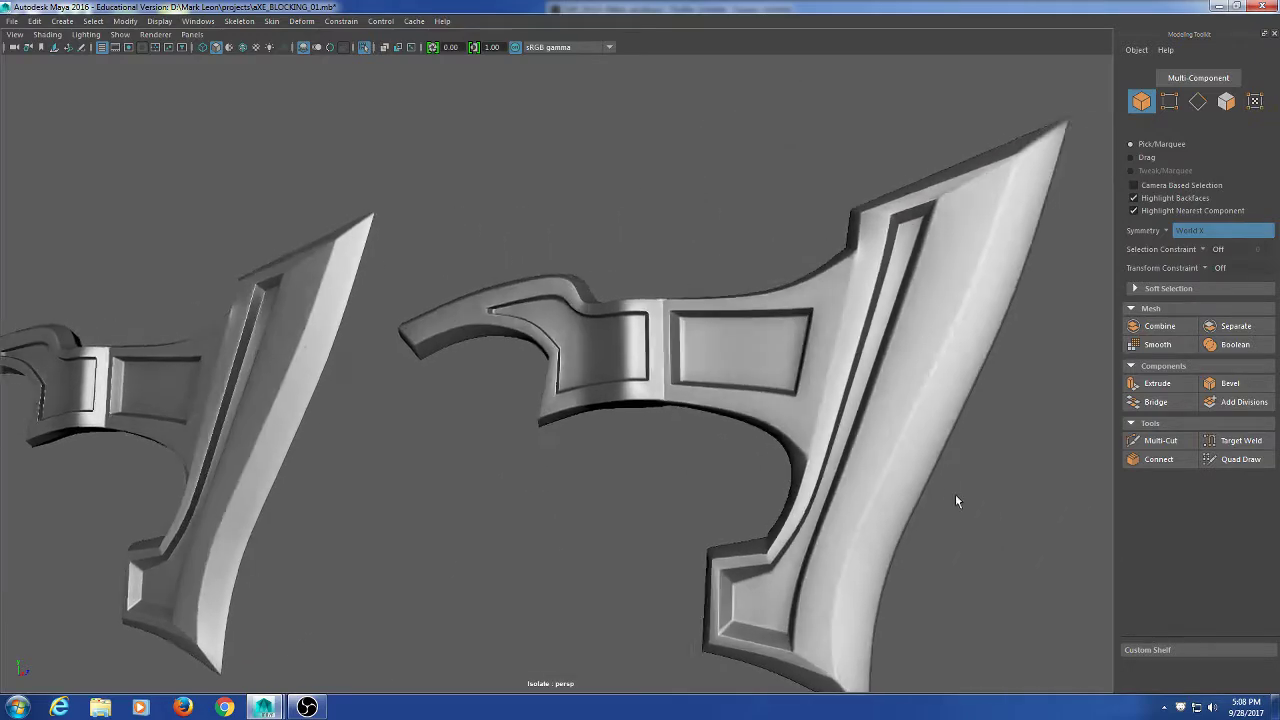
alt+drag(899, 501, 924, 537)
scroll(905, 535, up, 2)
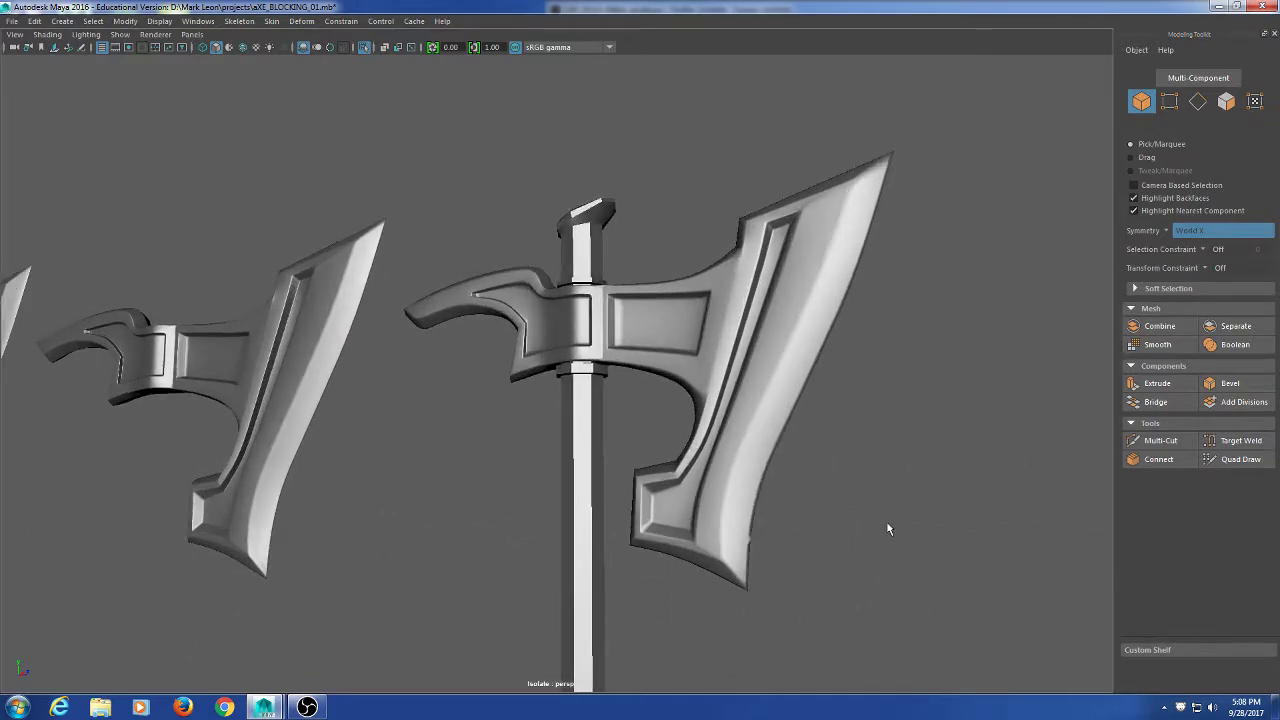
alt+middle_drag(723, 505, 700, 492)
Crease the short edges beside the upper notch of the blade on the handle-mounted axe head, then return to object selection.
click(905, 410)
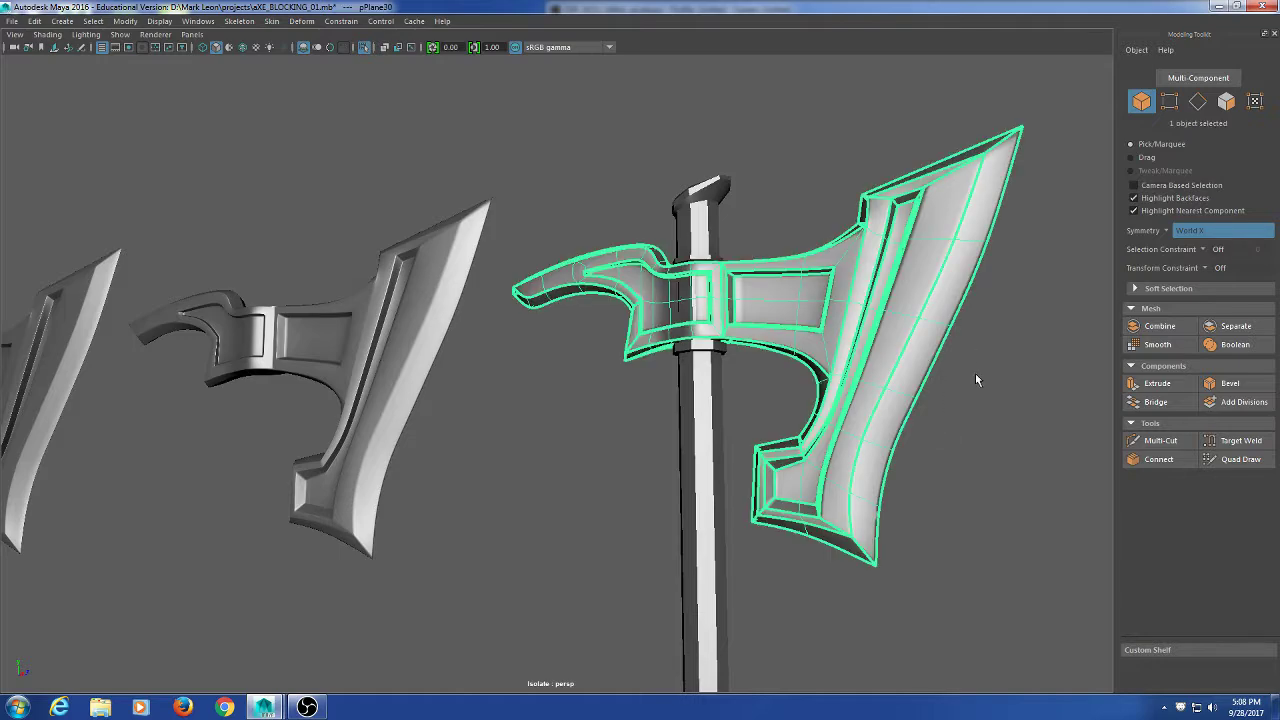
scroll(891, 375, down, 2)
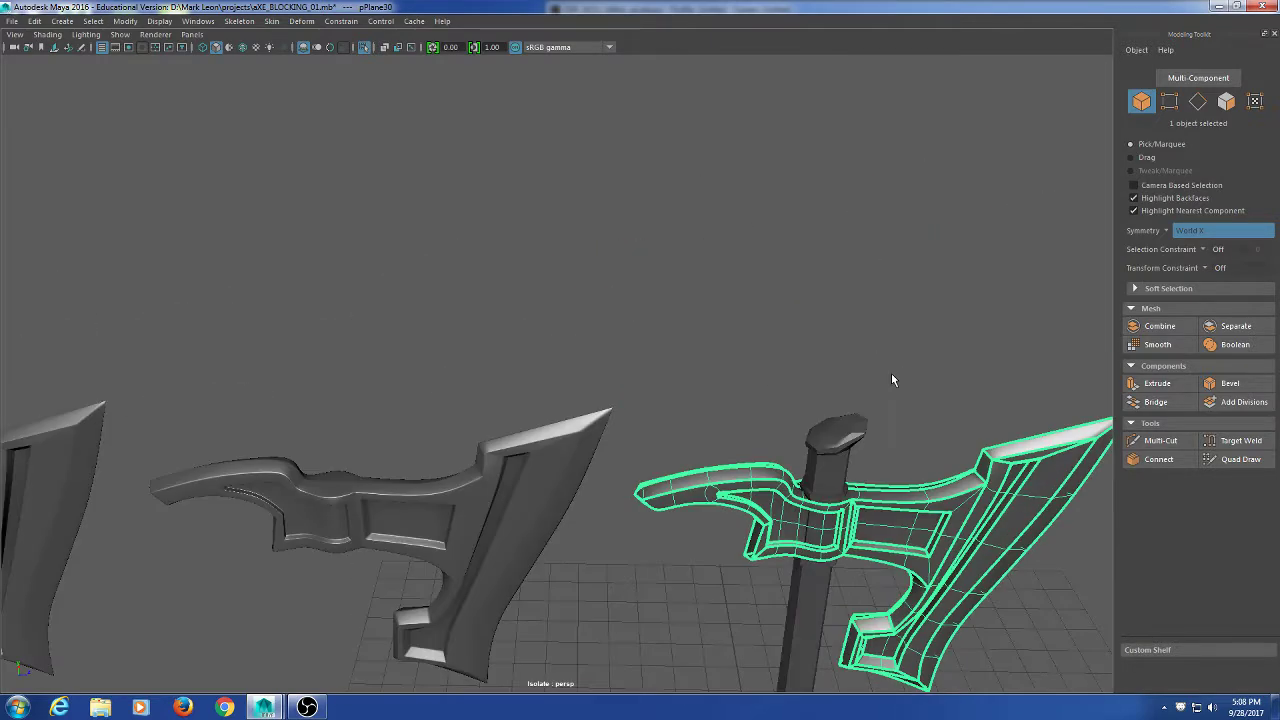
scroll(840, 351, up, 4)
alt+drag(877, 423, 624, 341)
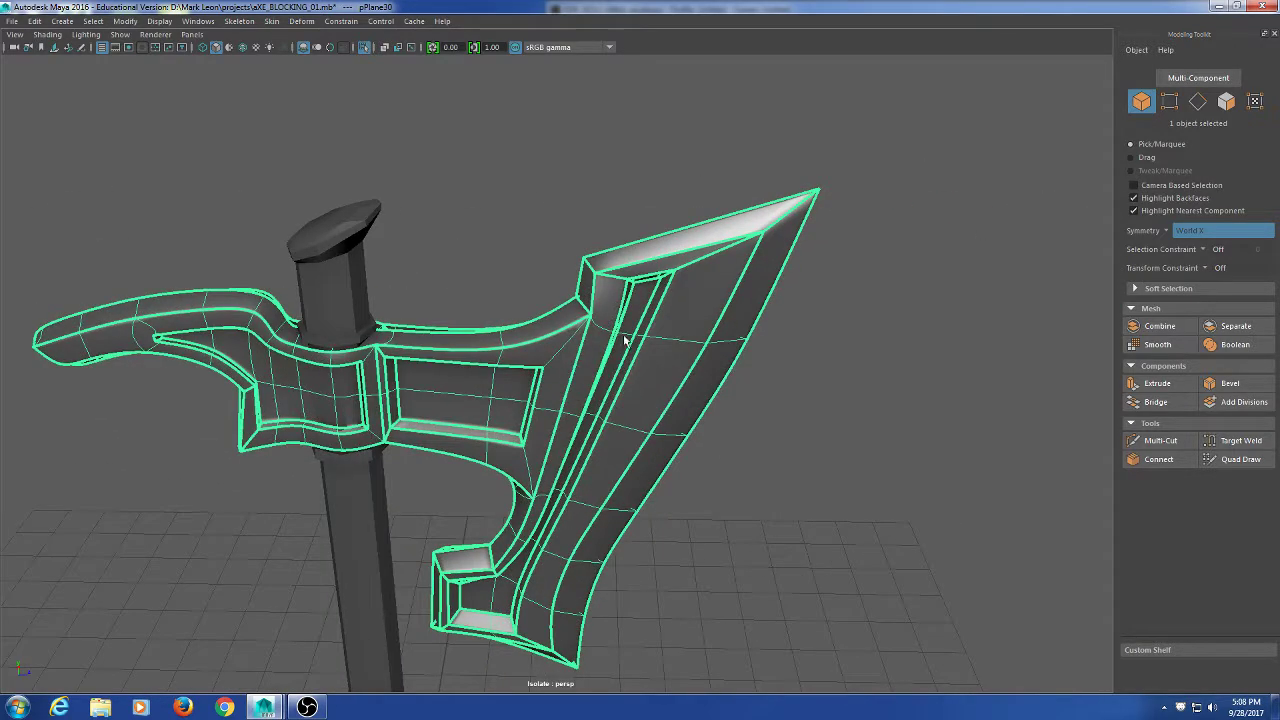
right_drag(561, 227, 563, 189)
click(607, 336)
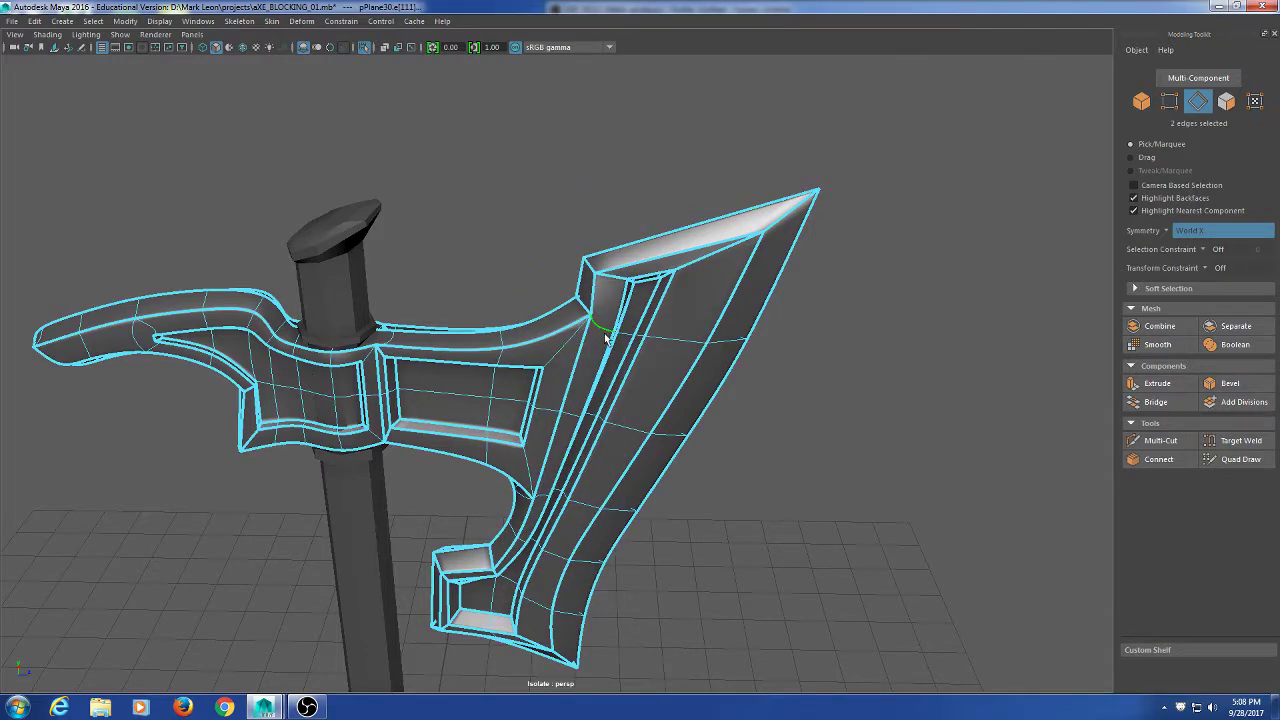
alt+drag(885, 423, 694, 386)
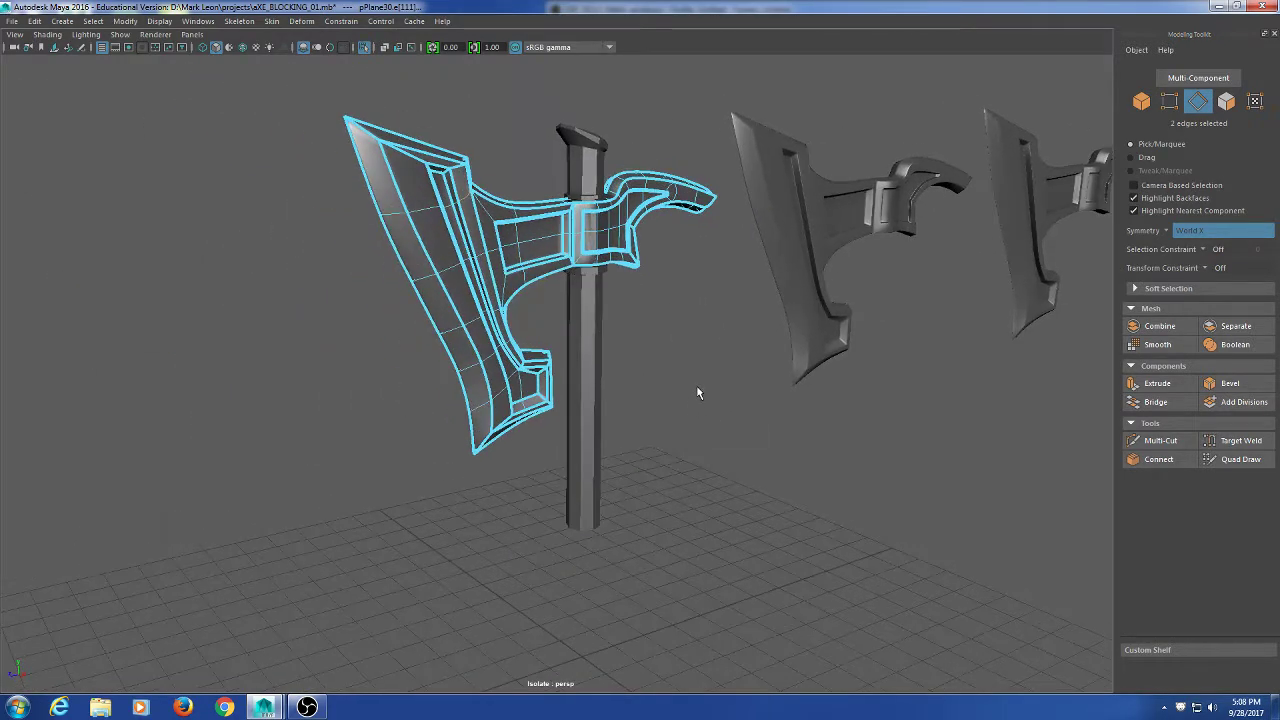
shift+right_click(650, 341)
click(642, 404)
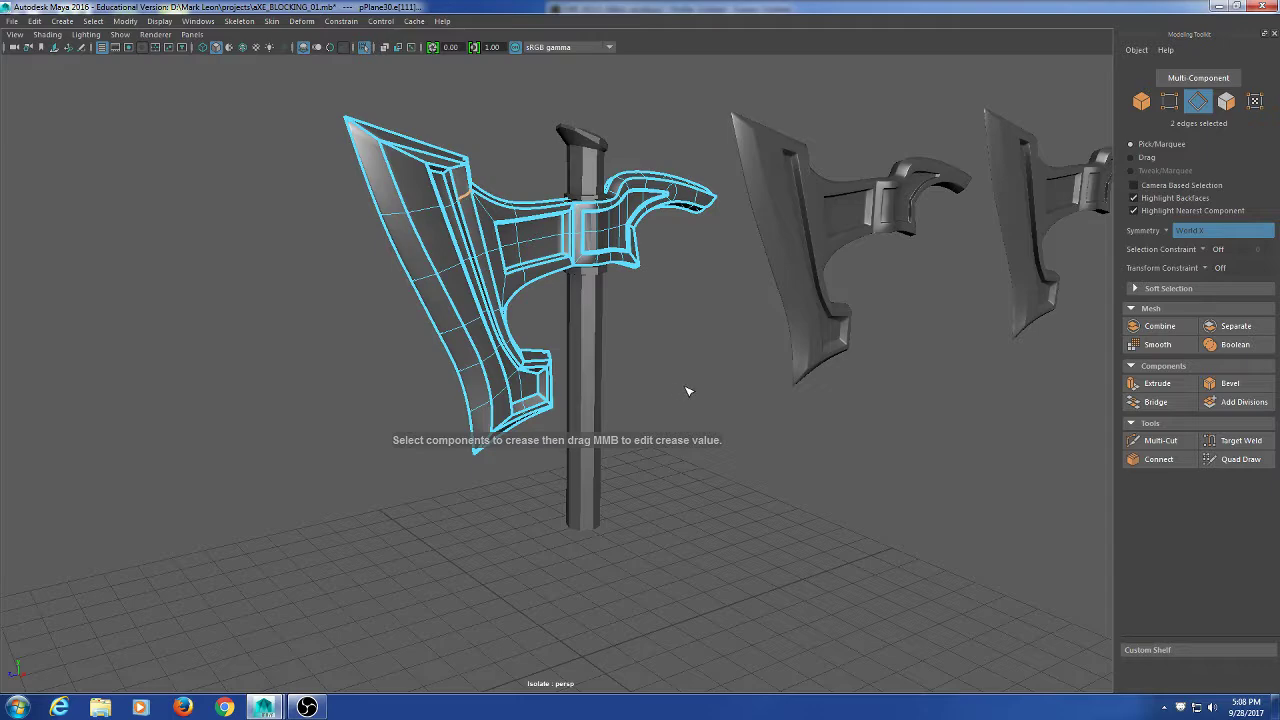
alt+drag(722, 392, 604, 394)
right_drag(651, 221, 737, 172)
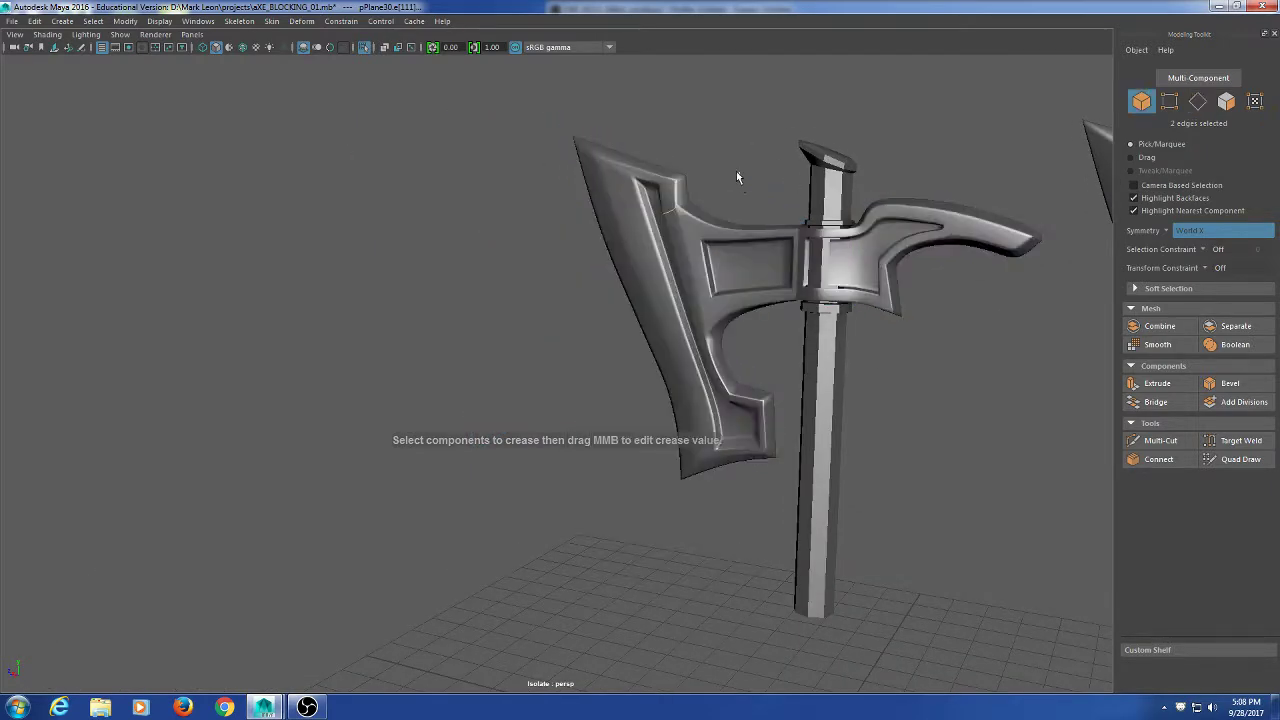
click(737, 177)
Select the handle-mounted axe head and examine the creased notch and the spike side up close.
alt+middle_drag(686, 308, 703, 406)
scroll(703, 406, up, 1)
click(678, 360)
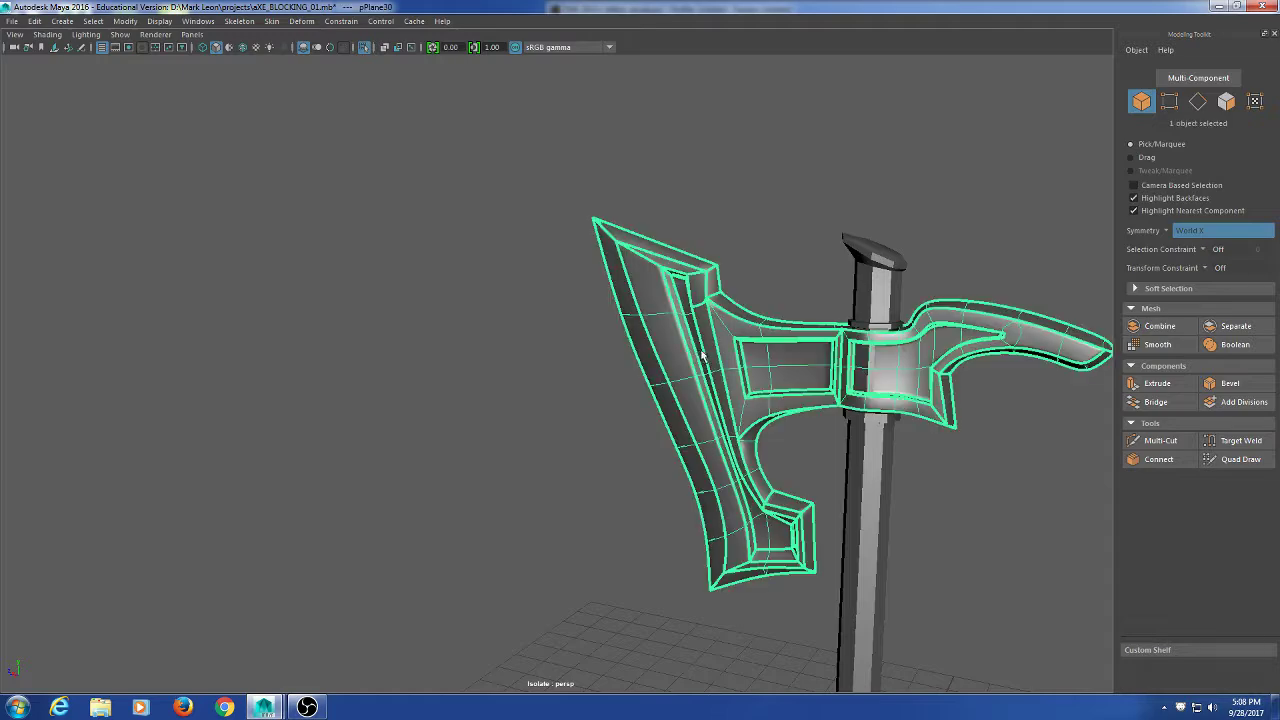
alt+drag(678, 360, 662, 424)
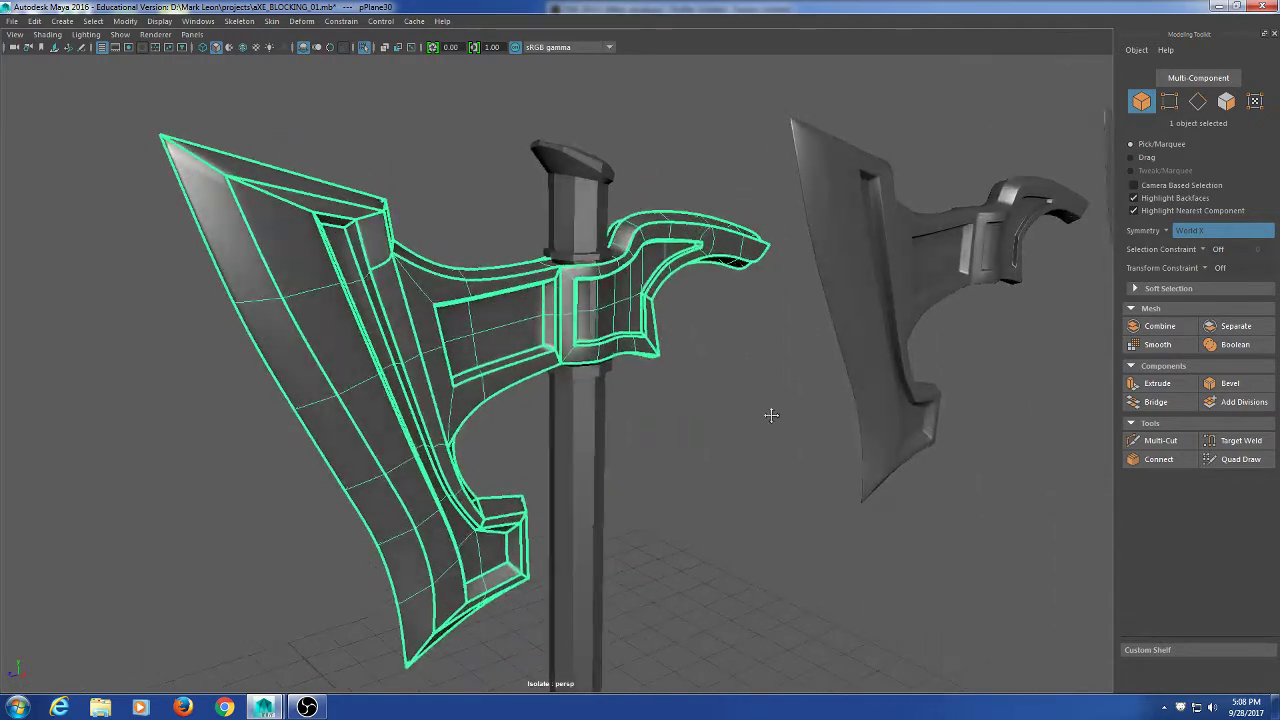
alt+middle_drag(772, 413, 742, 399)
alt+drag(880, 400, 791, 321)
alt+right_drag(791, 326, 1121, 386)
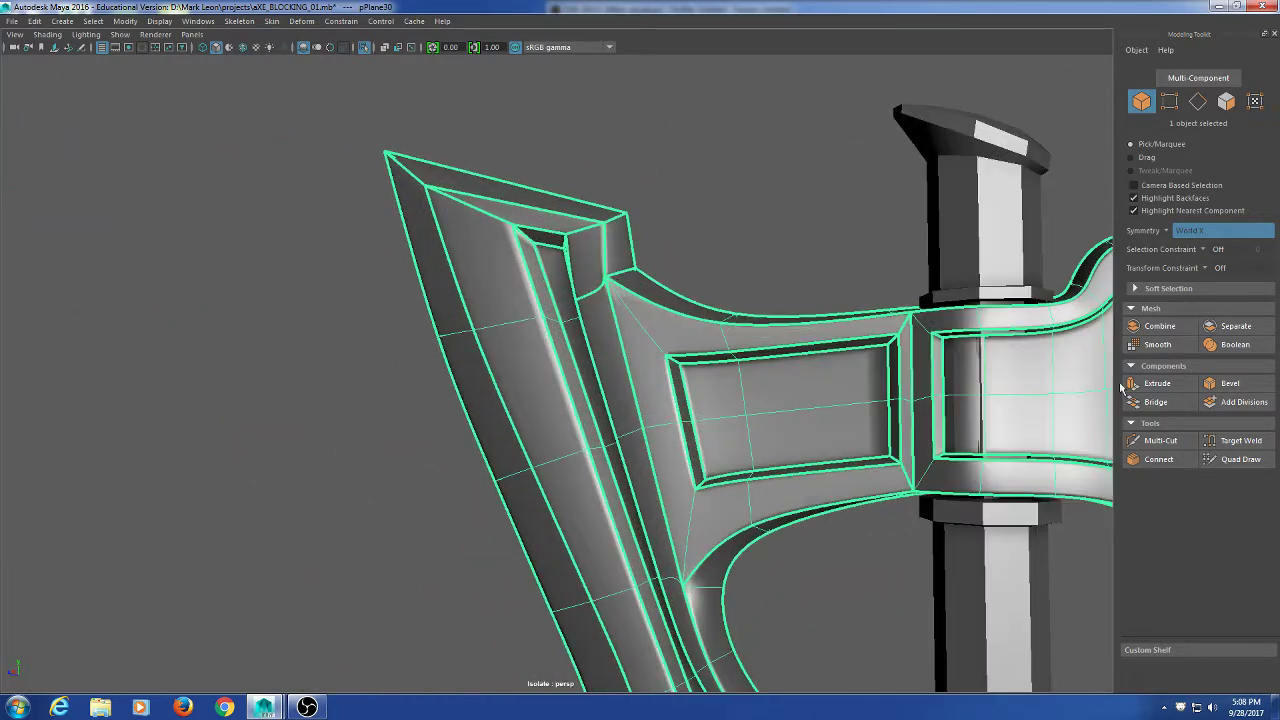
alt+middle_drag(1121, 386, 738, 429)
Select the edges running across the upper bend of the spike on the handle-mounted axe head and sharpen them with the Crease Tool.
right_drag(882, 285, 902, 227)
key(F8)
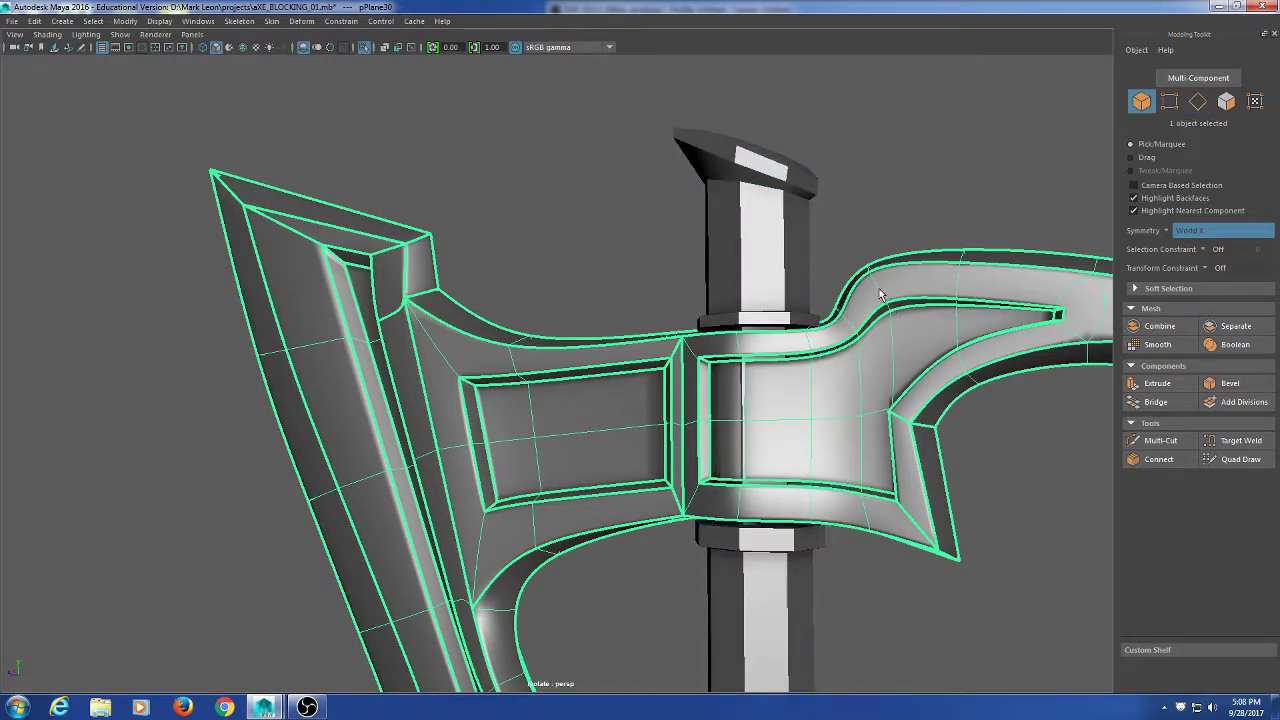
right_drag(906, 279, 908, 240)
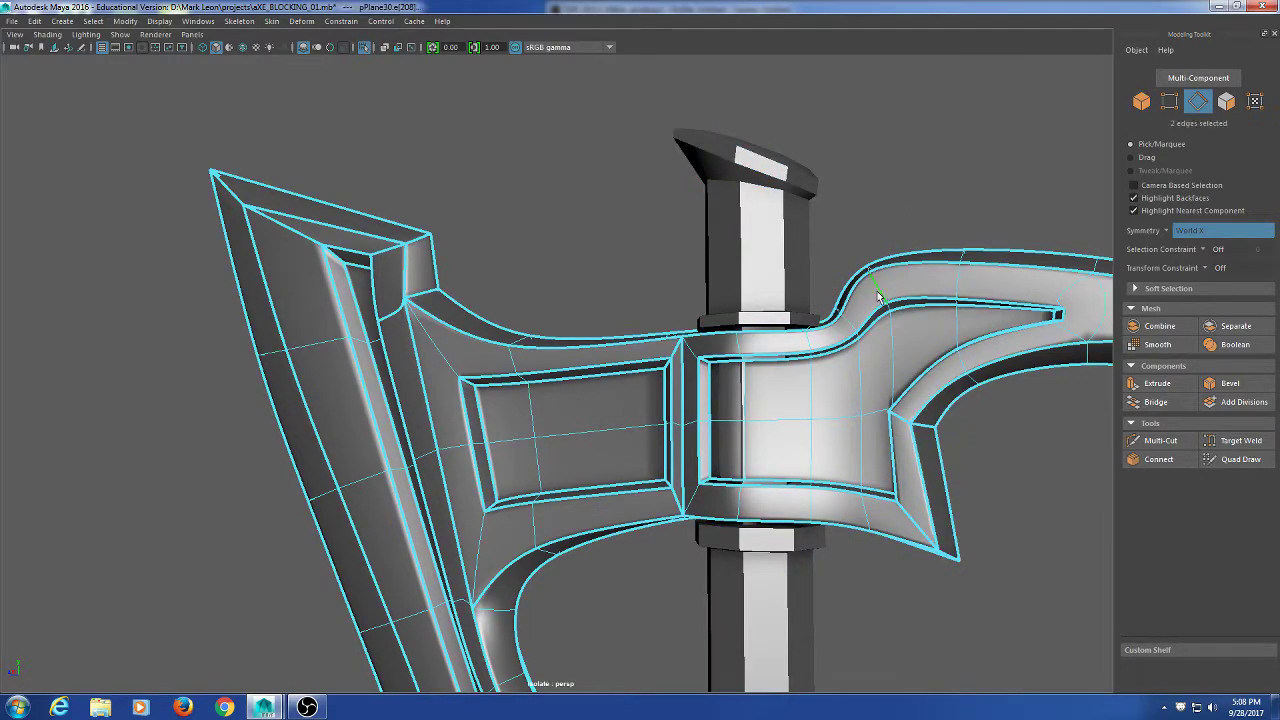
alt+drag(828, 299, 828, 292)
alt+drag(829, 247, 787, 278)
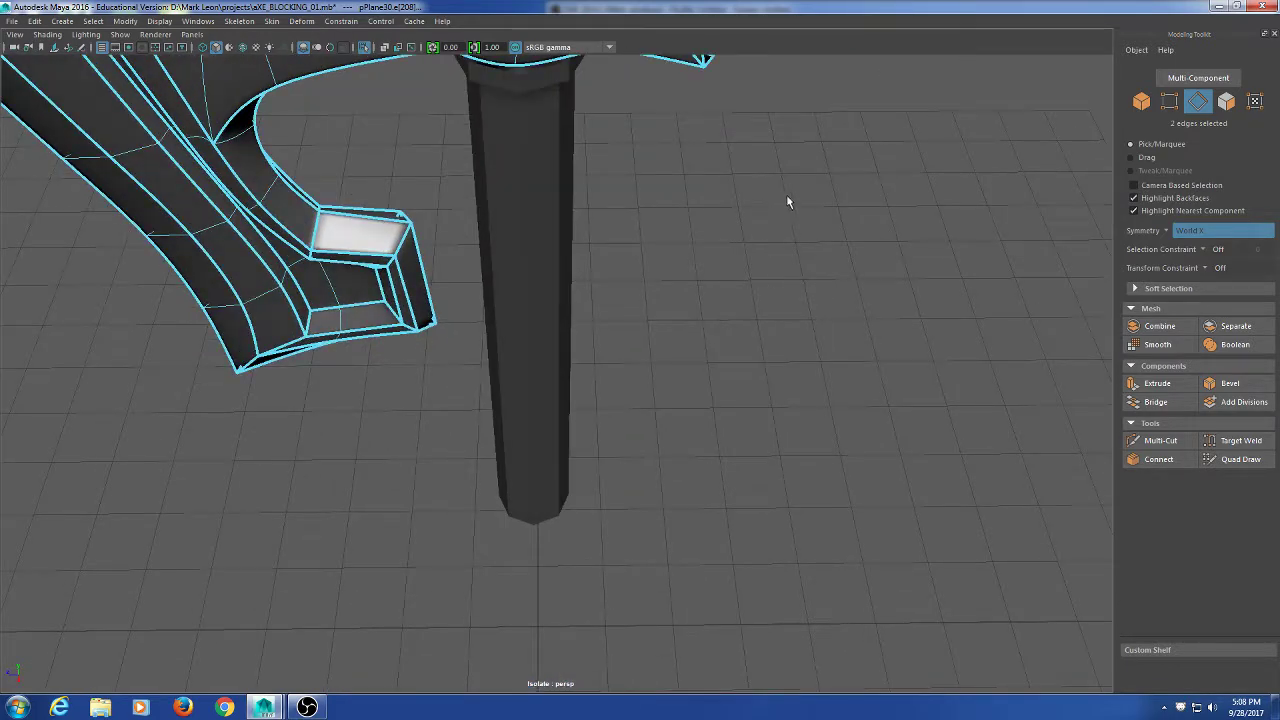
key(f)
scroll(671, 331, down, 5)
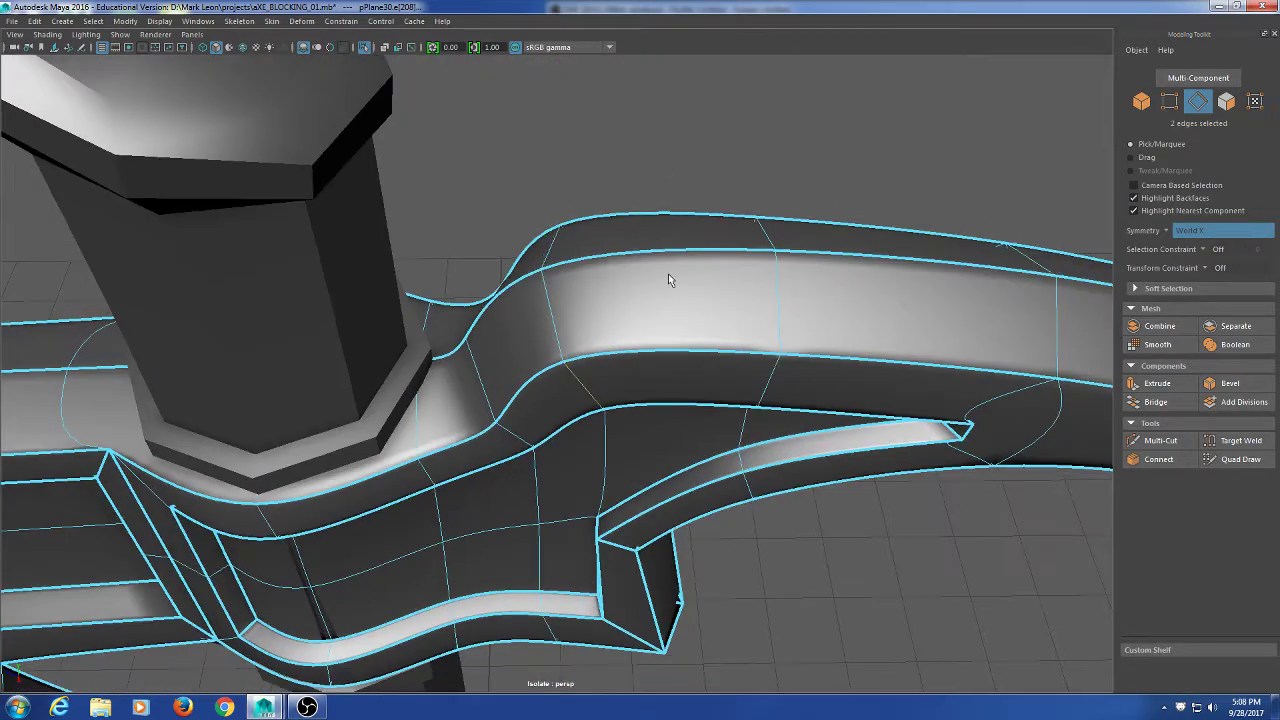
shift+click(548, 341)
alt+drag(560, 349, 606, 451)
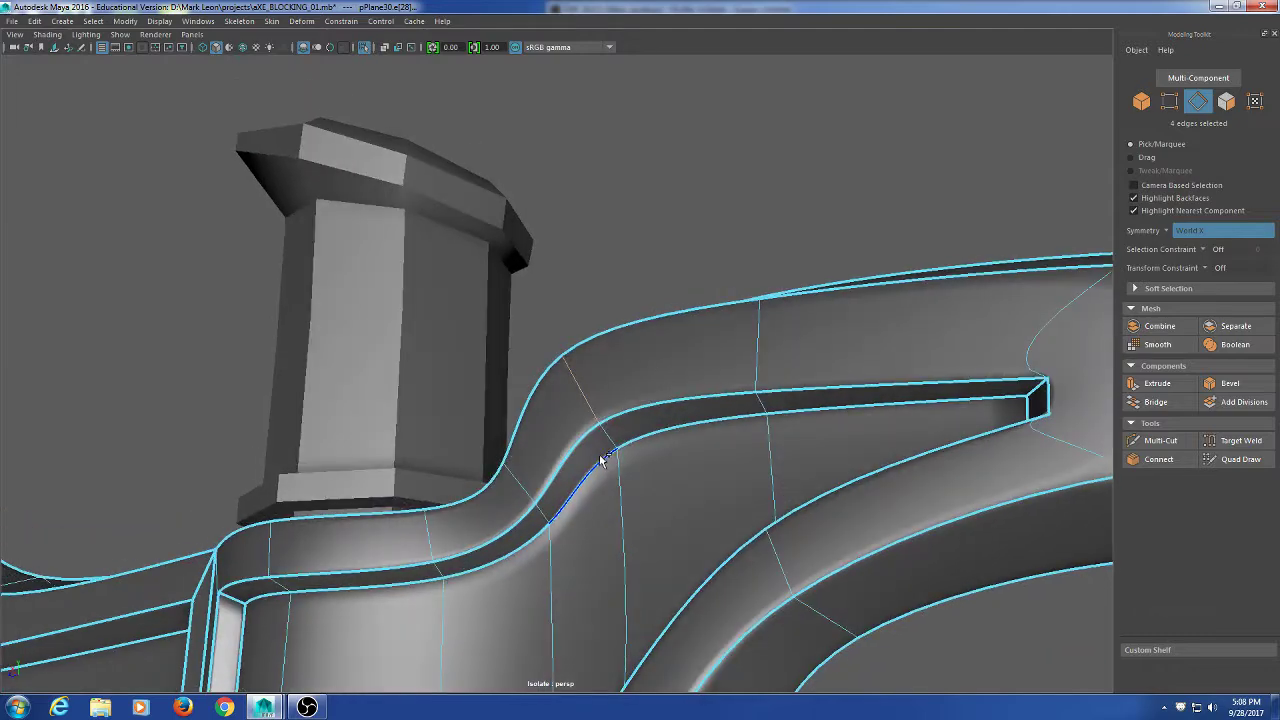
shift+click(606, 441)
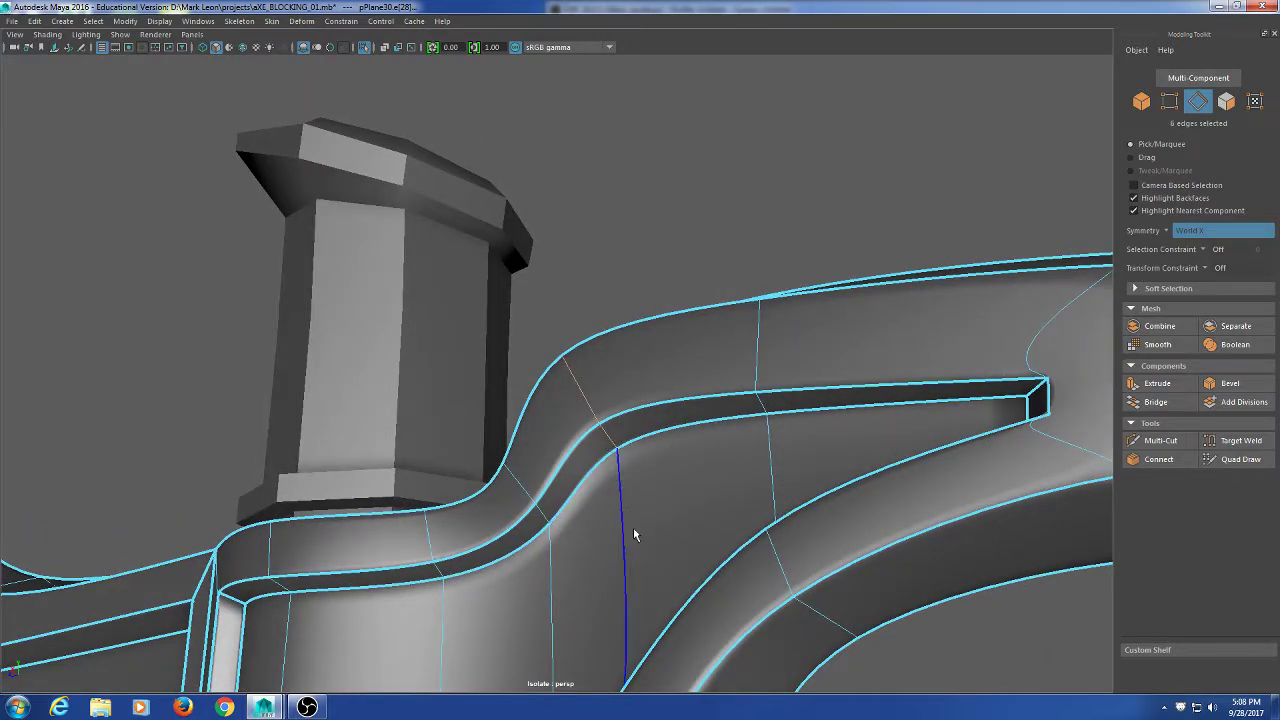
alt+drag(634, 535, 762, 106)
shift+right_click(758, 98)
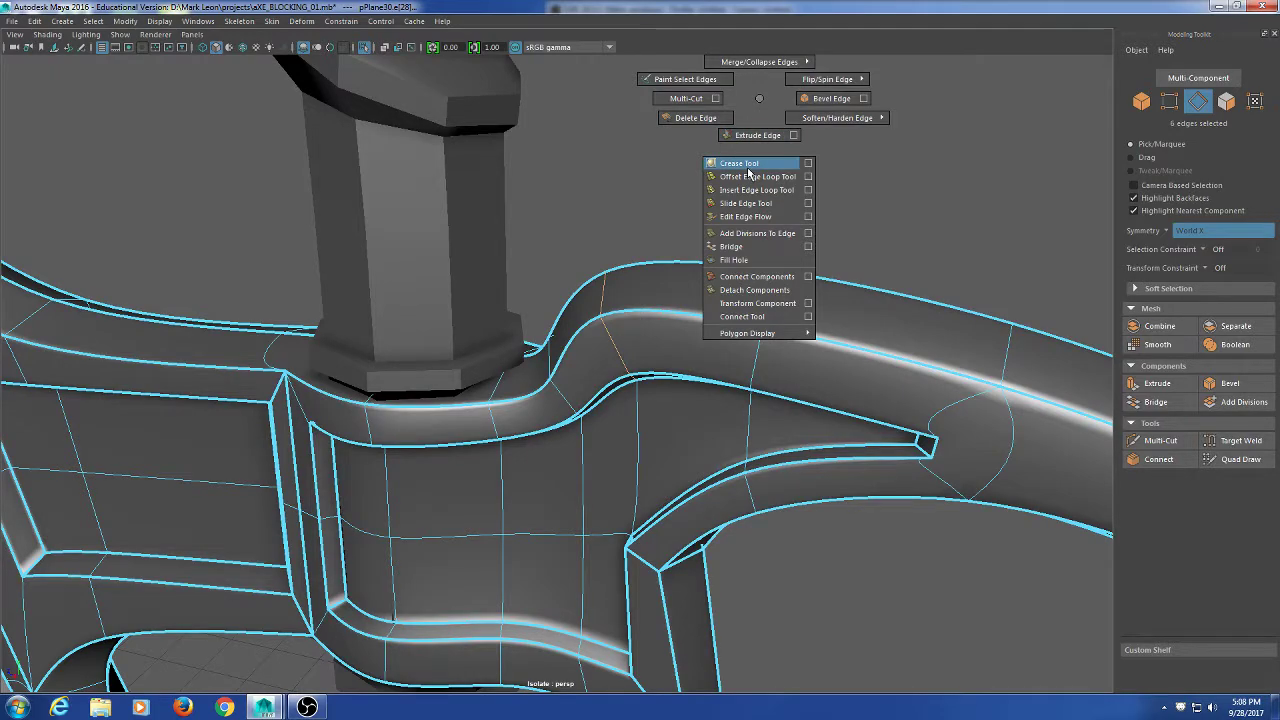
click(790, 162)
middle_drag(666, 189, 1097, 157)
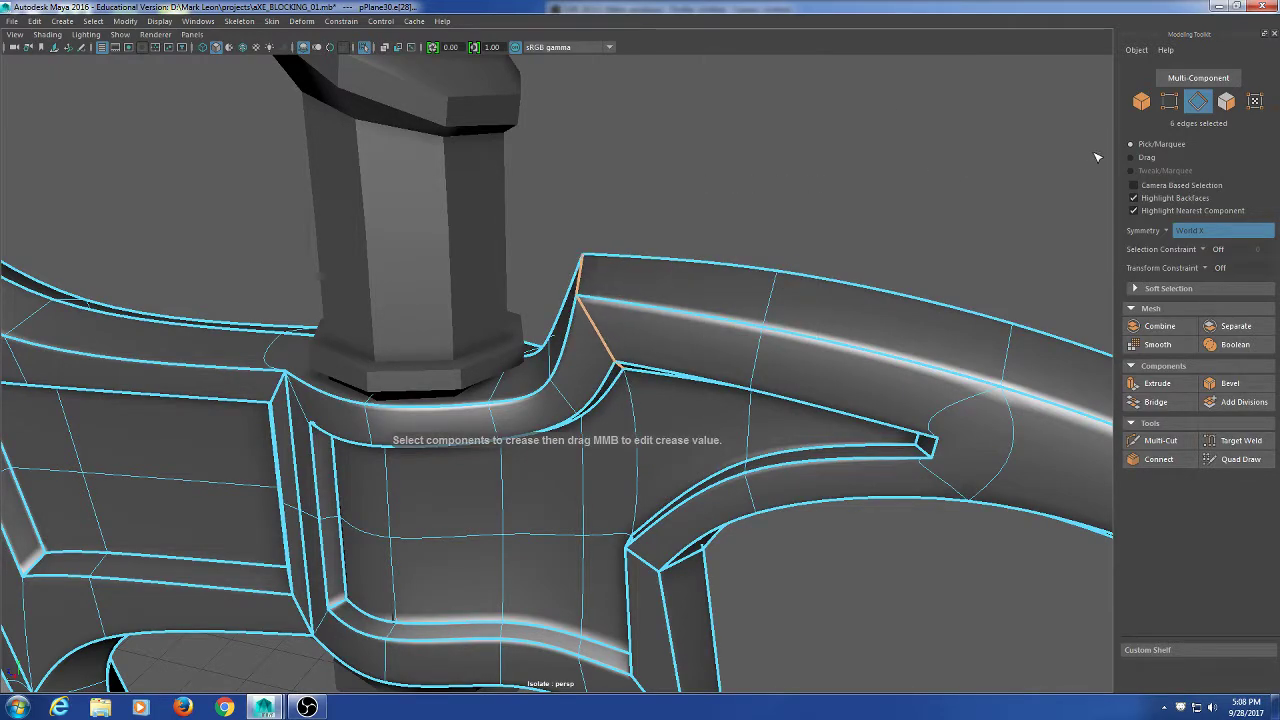
Crease the vertical edge crossing the recessed spike panel below the bend, then return to object selection.
alt+drag(751, 426, 790, 400)
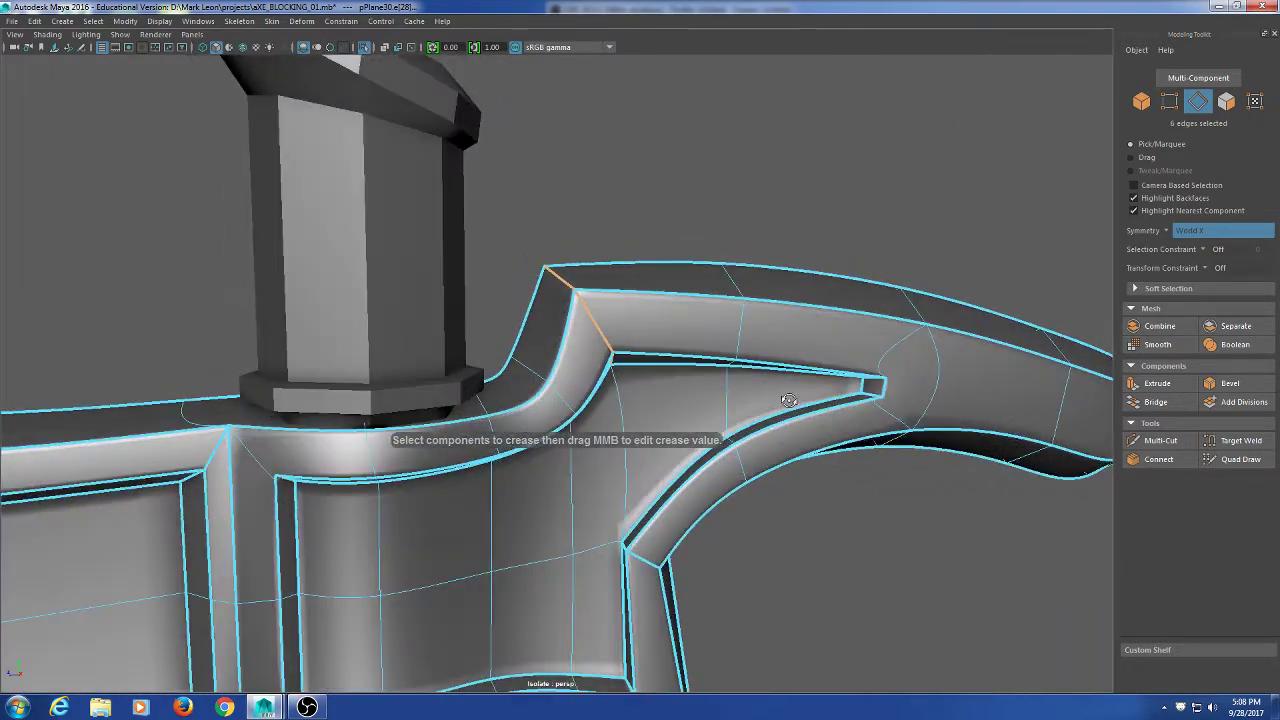
alt+middle_drag(794, 509, 811, 460)
alt+drag(811, 460, 826, 462)
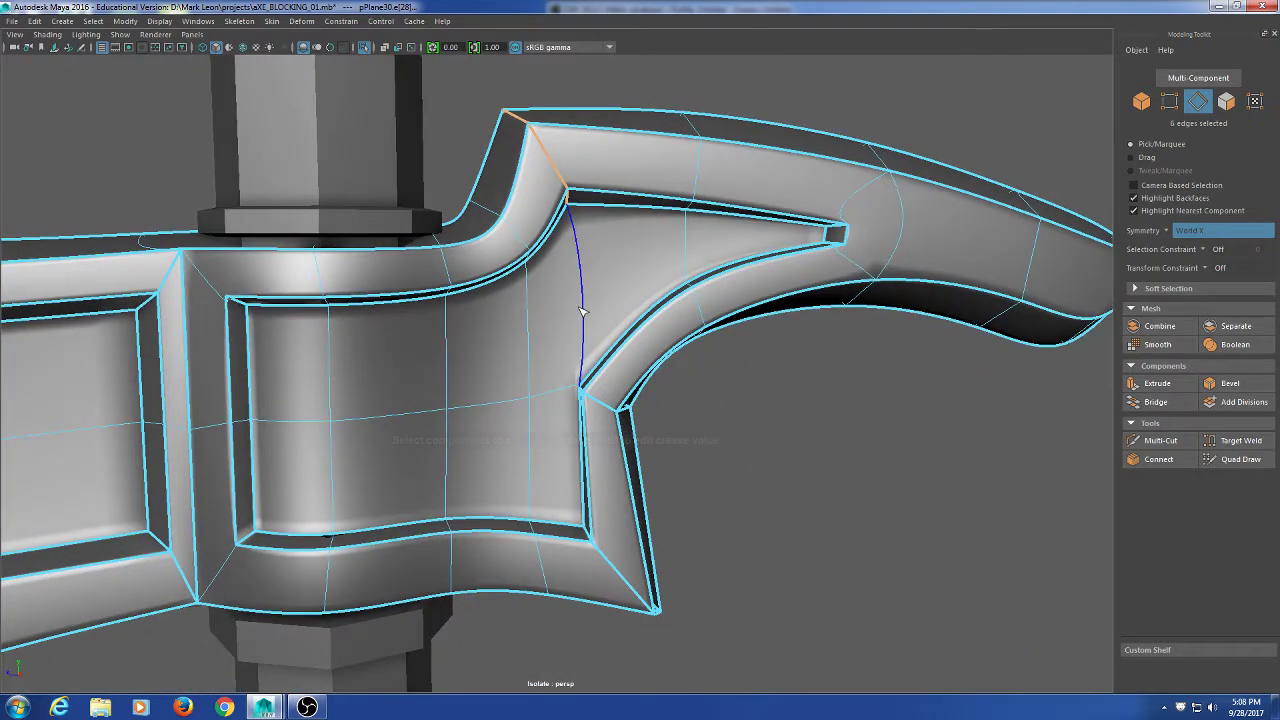
click(583, 312)
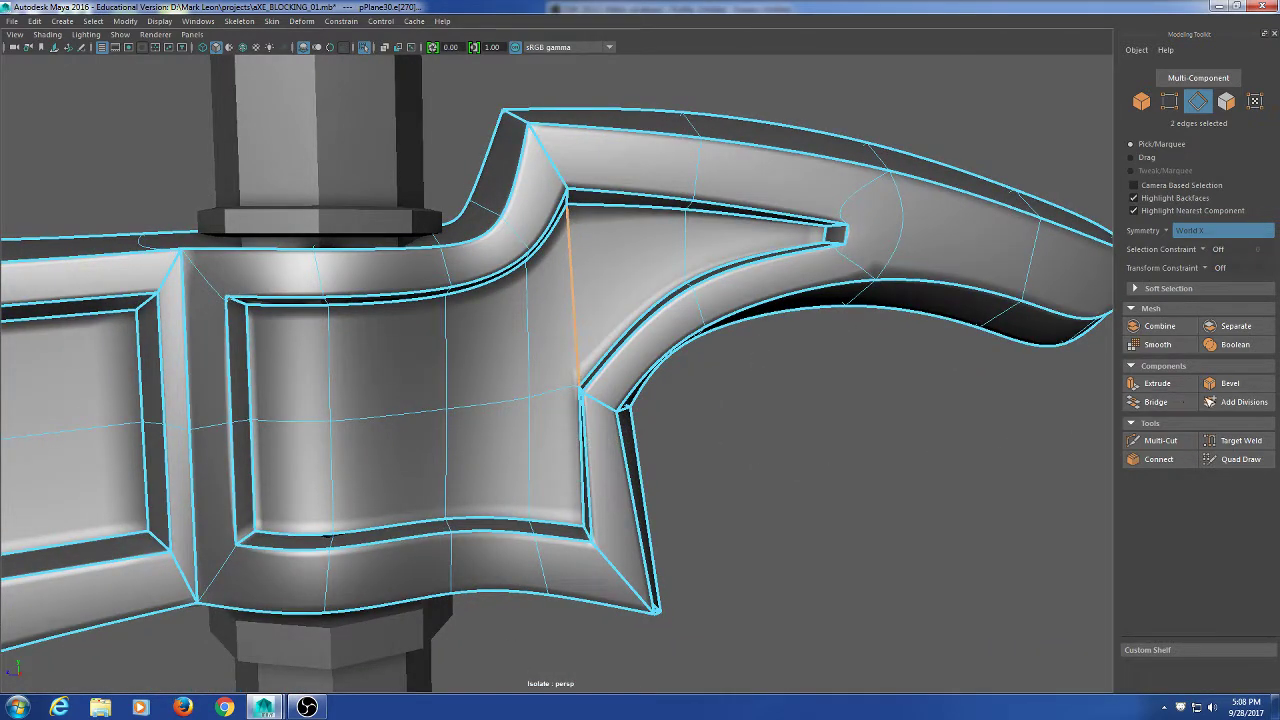
right_drag(524, 352, 731, 216)
Compare the creased handle-mounted axe head with the smoothed copies beside it.
scroll(810, 443, down, 10)
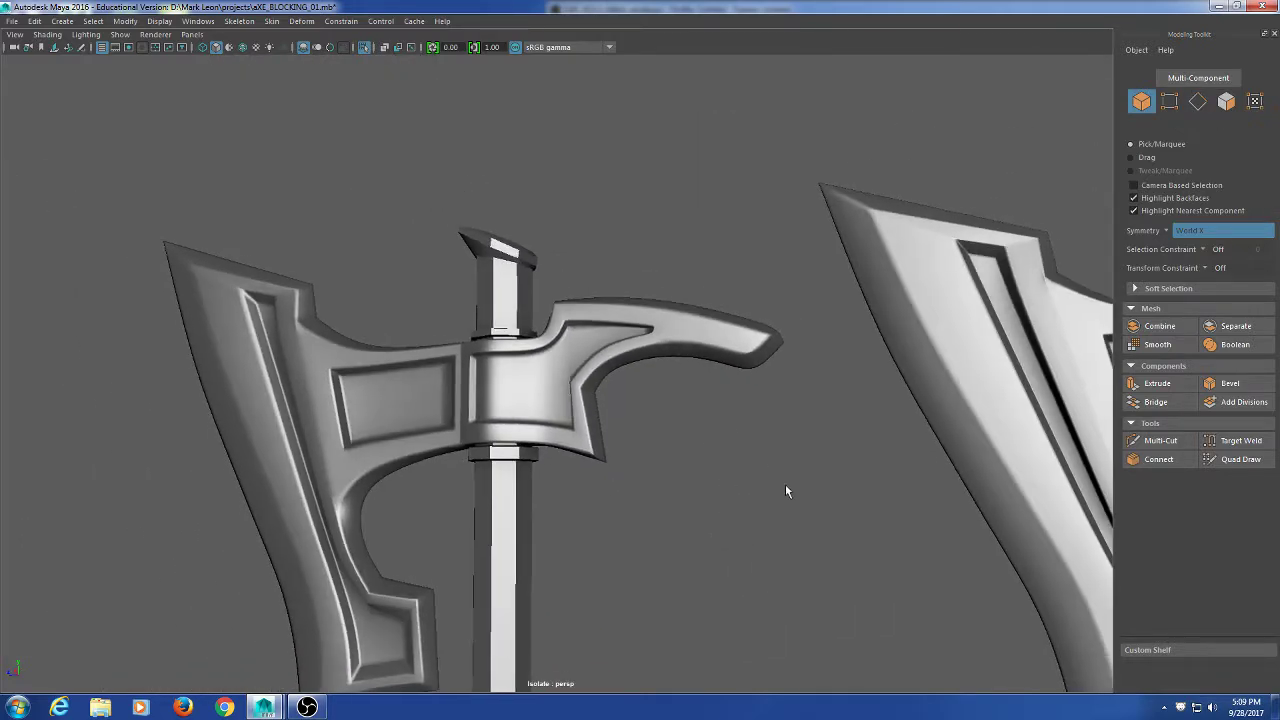
alt+middle_drag(734, 498, 616, 460)
alt+drag(616, 460, 575, 448)
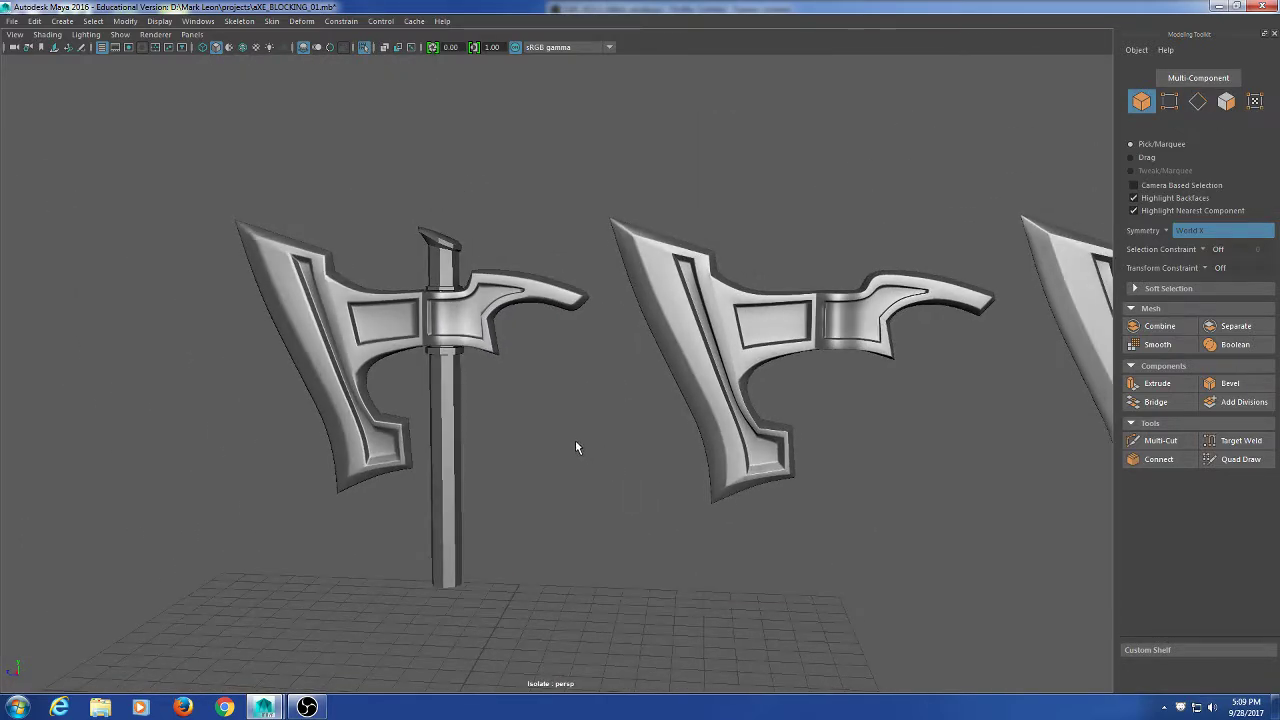
alt+drag(862, 293, 677, 507)
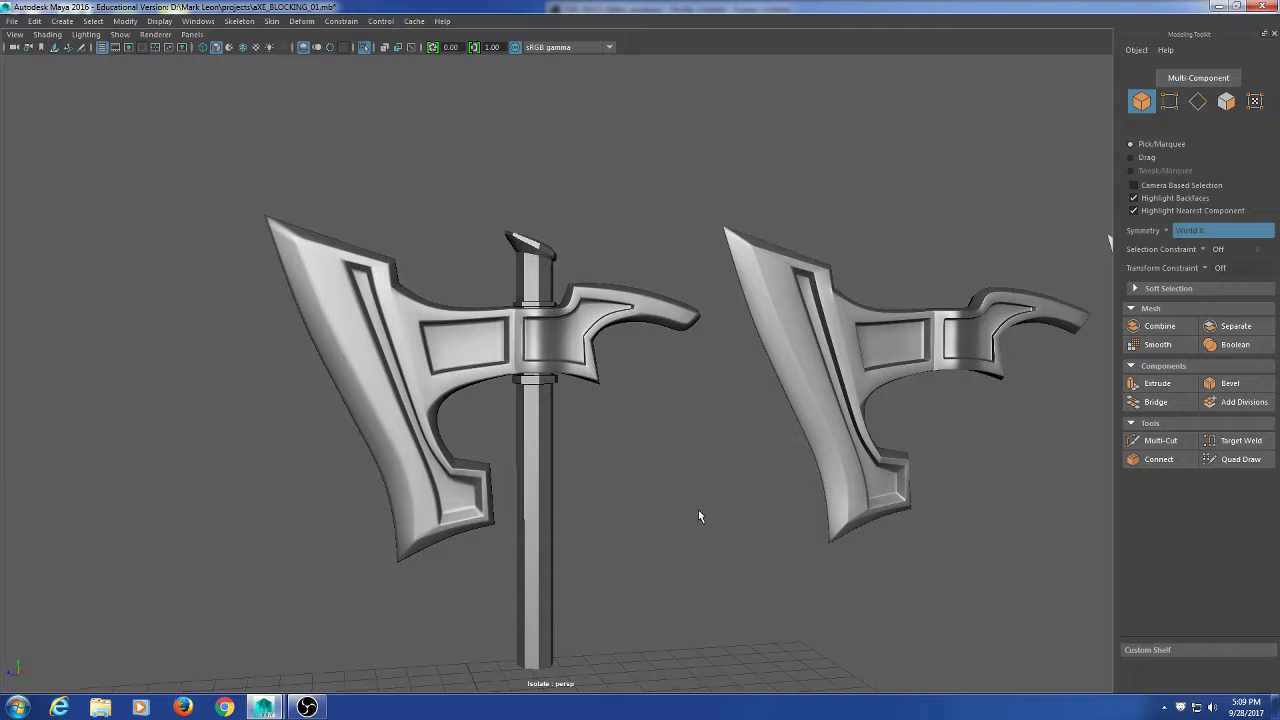
Select the handle-mounted axe head and check its shape against the reference image in the side view.
click(475, 357)
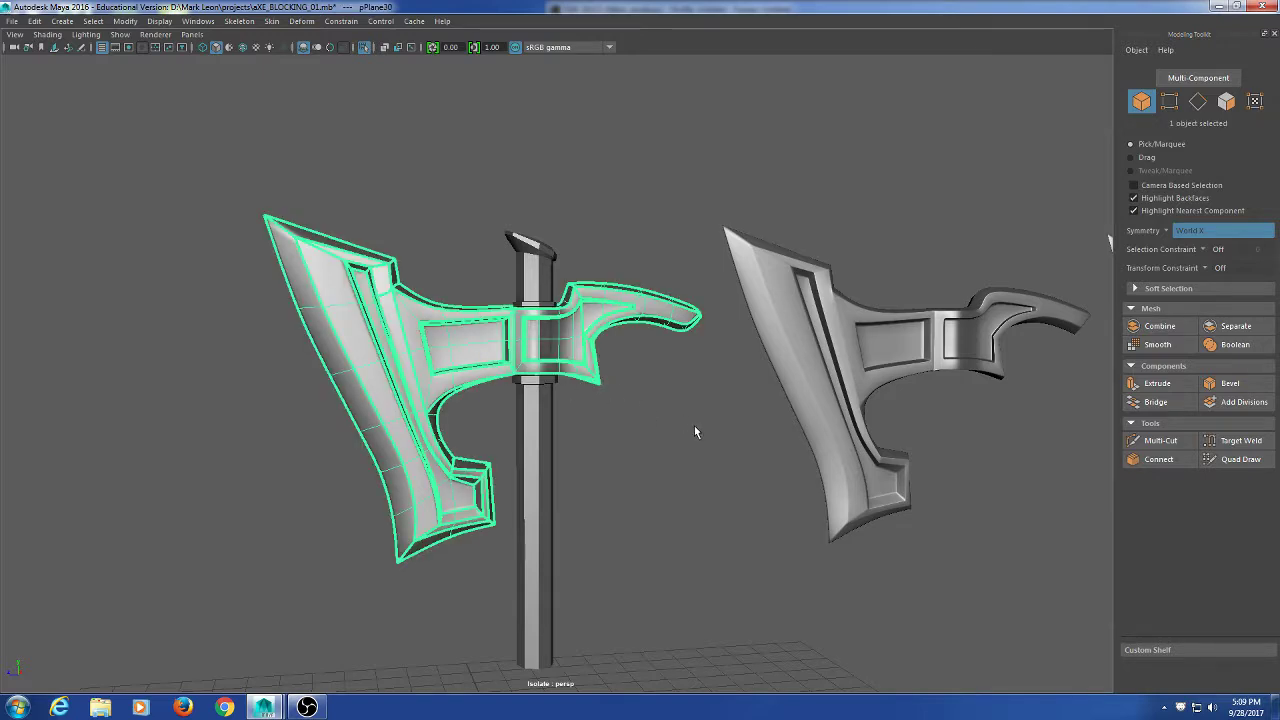
alt+drag(695, 431, 653, 420)
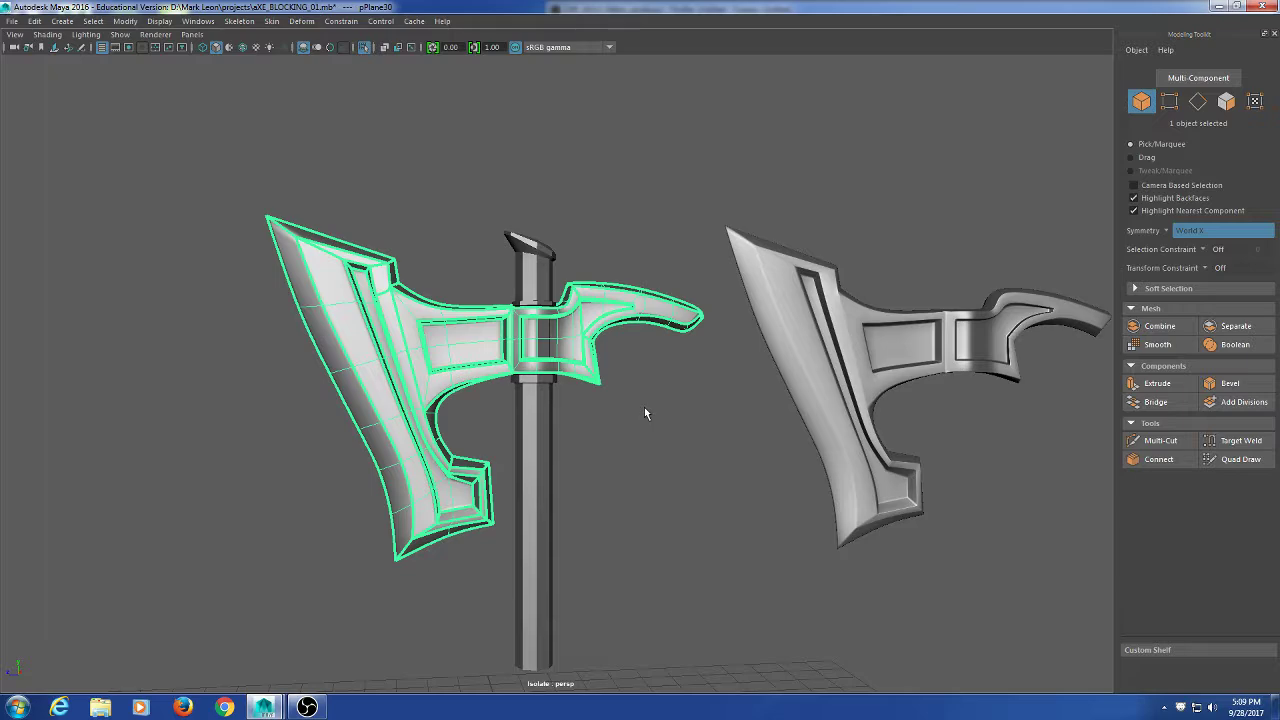
key(space)
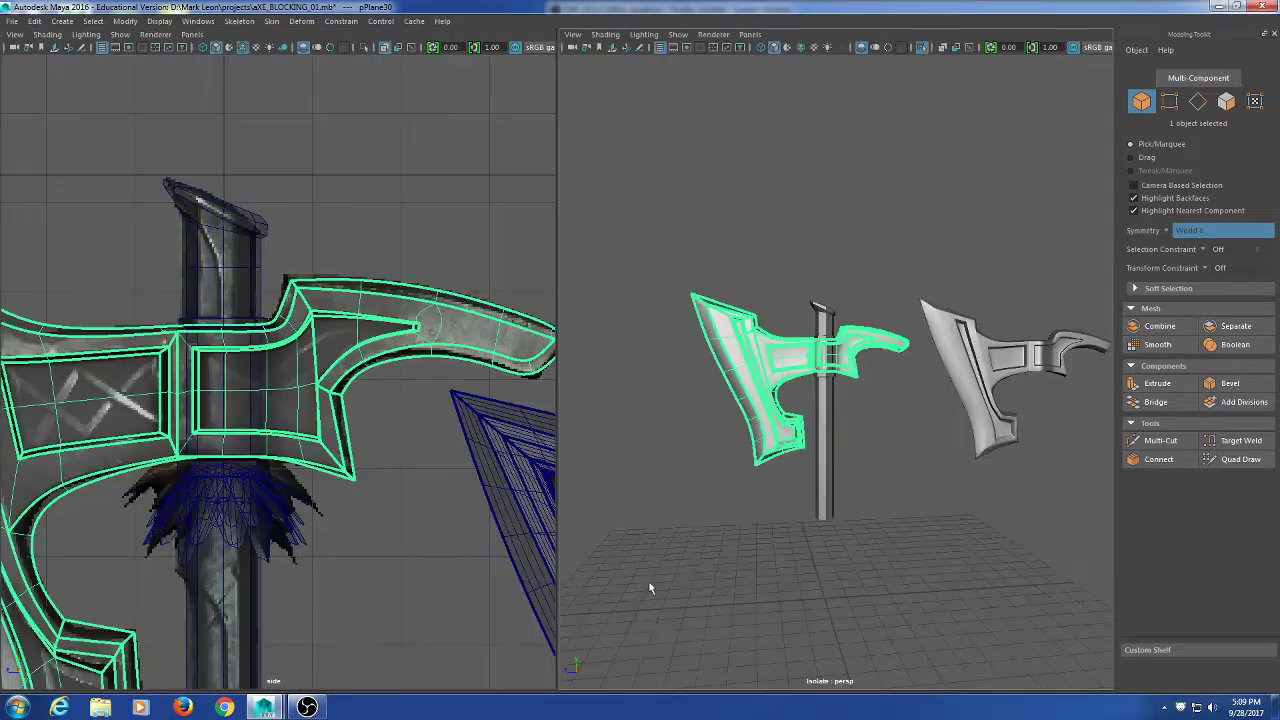
scroll(126, 408, up, 8)
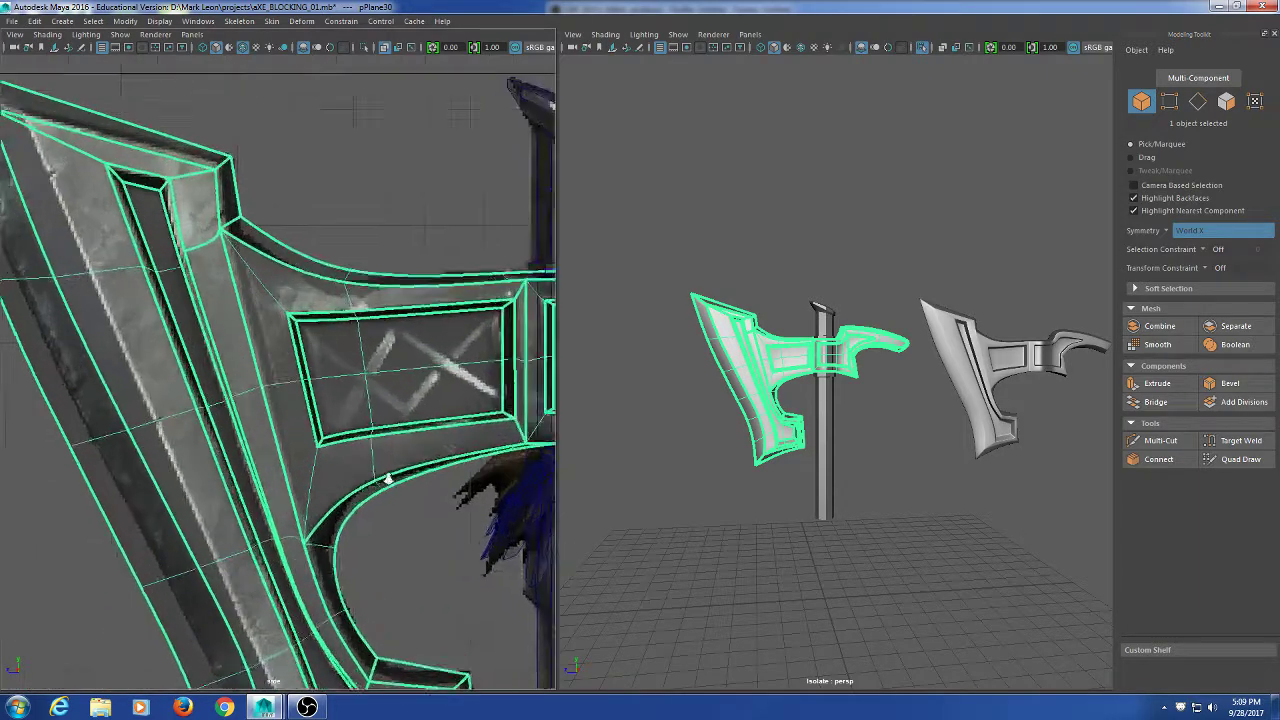
scroll(205, 420, down, 8)
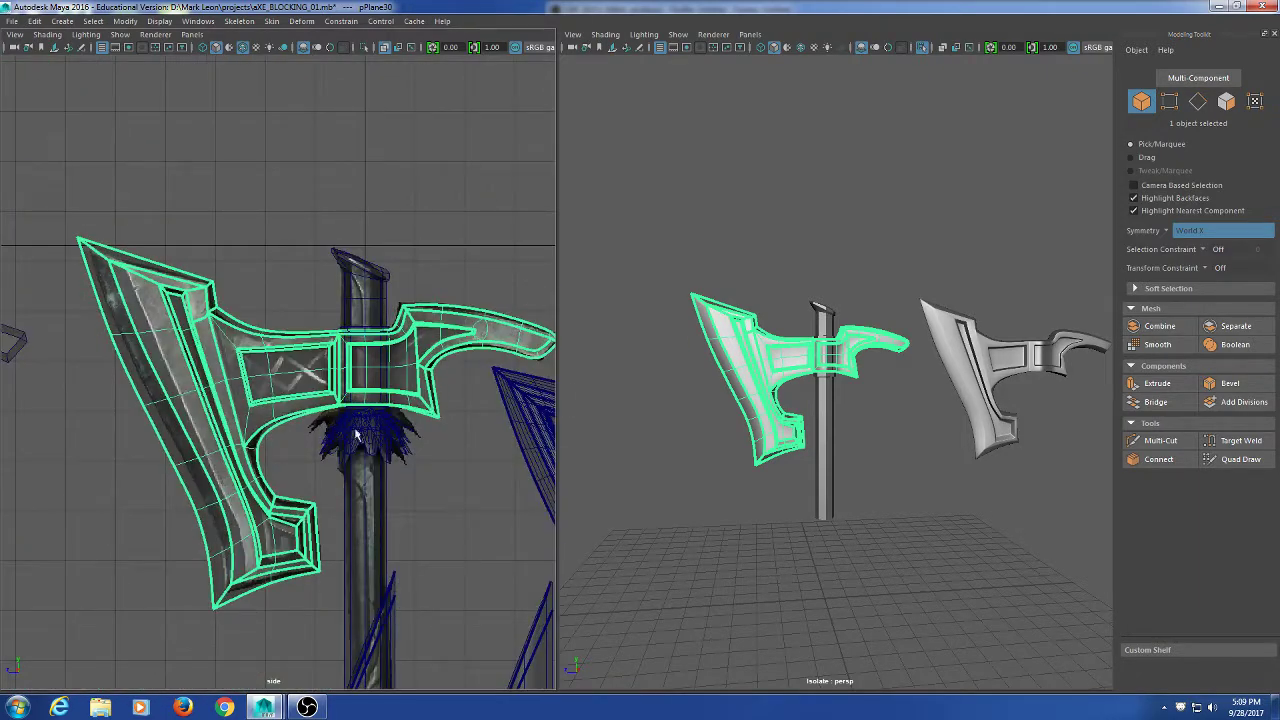
Select the handle-mounted axe head as an object and turn off its smooth preview.
scroll(787, 381, up, 4)
right_drag(729, 232, 728, 275)
alt+drag(678, 416, 738, 372)
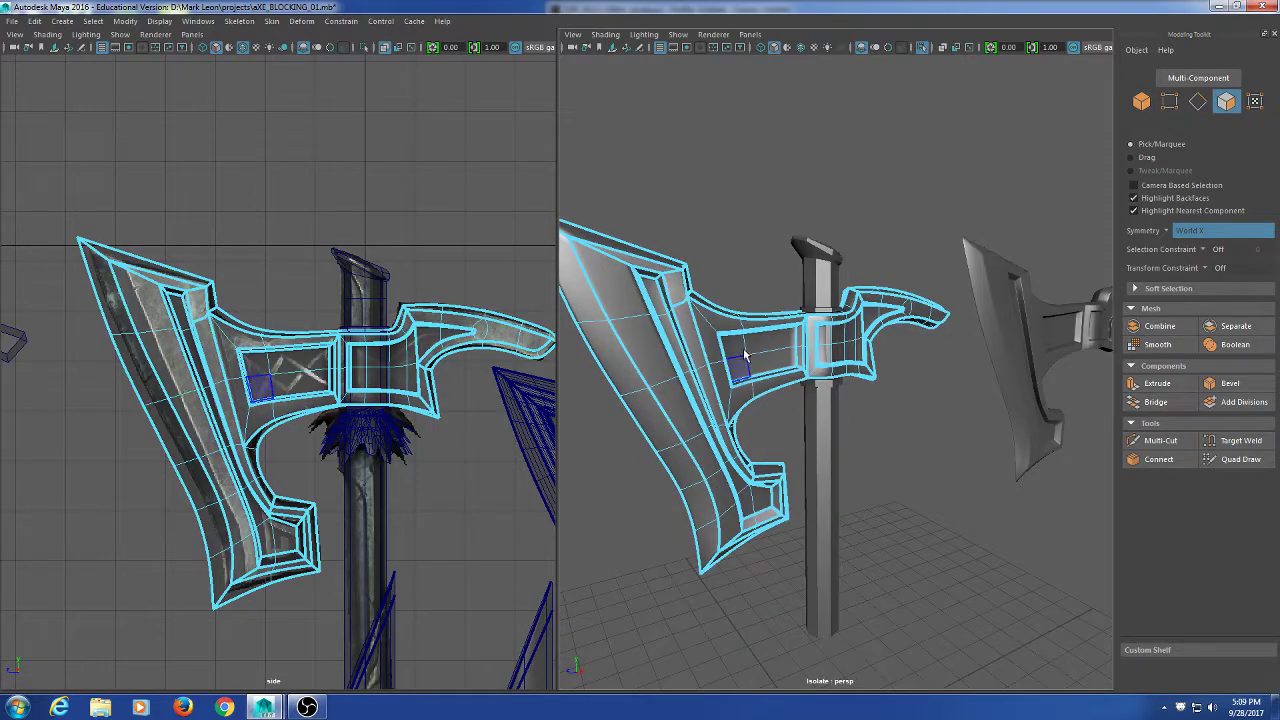
right_drag(734, 340, 800, 316)
click(763, 204)
click(728, 368)
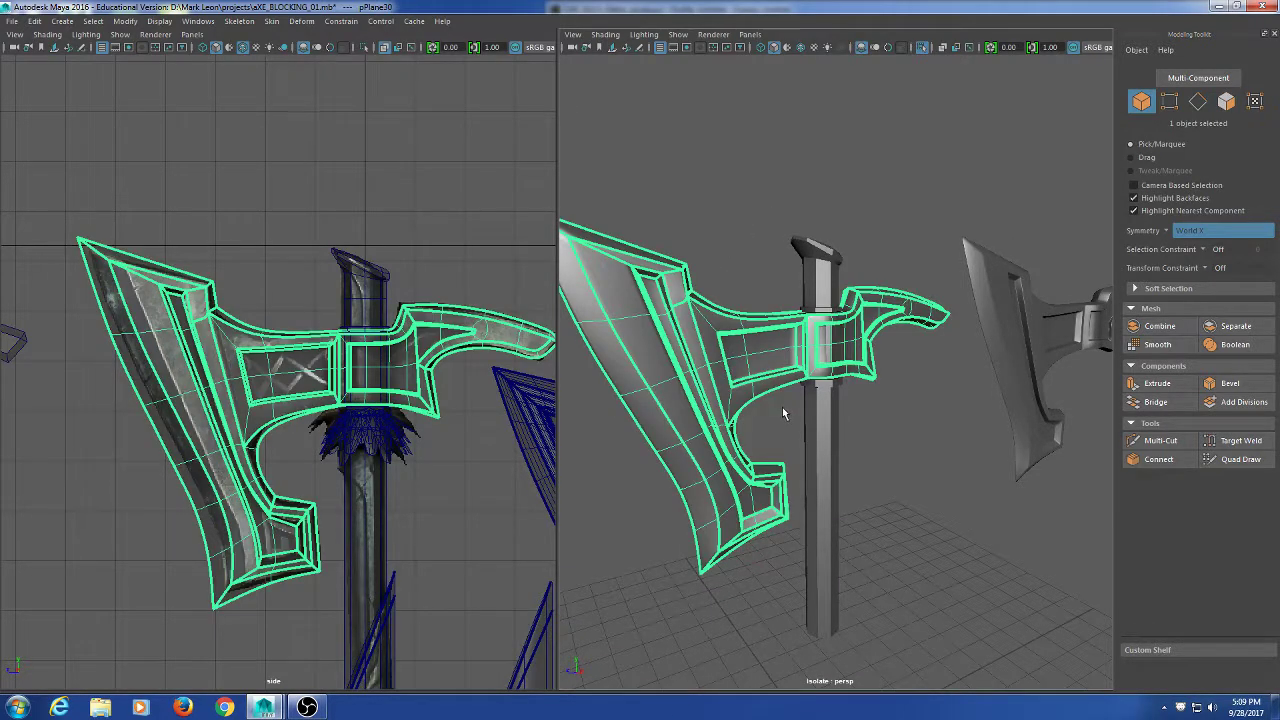
key(1)
scroll(738, 353, up, 6)
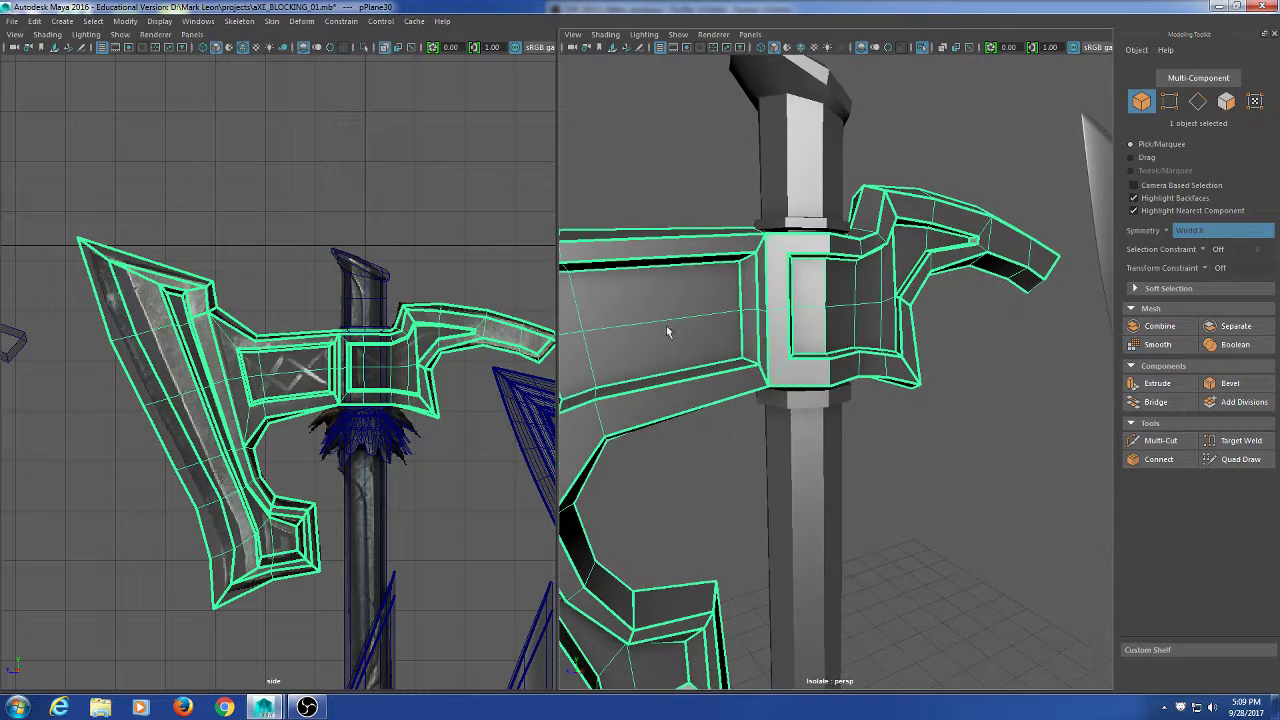
Duplicate the faces of the recessed rectangular panel between blade and handle as a separate object, trying a small local Z offset and undoing it.
alt+drag(693, 329, 836, 145)
right_drag(836, 145, 836, 183)
click(810, 292)
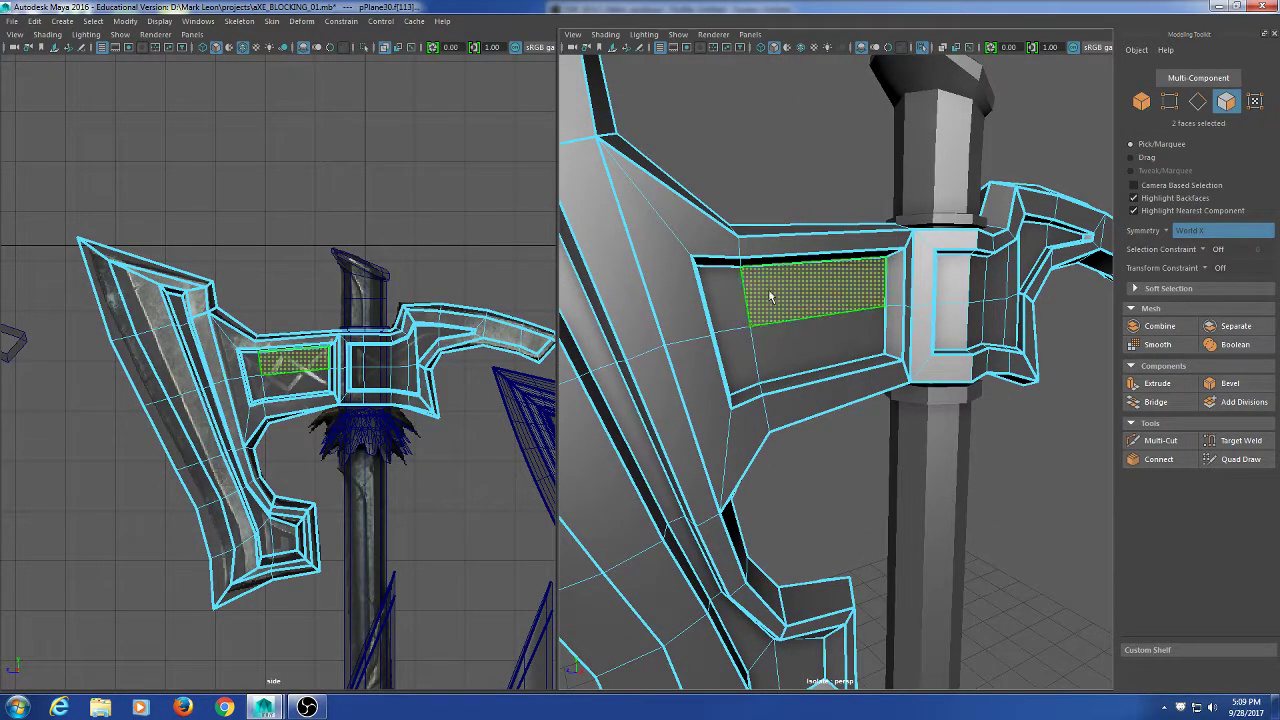
shift+click(723, 298)
shift+click(737, 358)
shift+click(805, 354)
alt+right_drag(106, 303, 396, 410)
scroll(395, 404, down, 8)
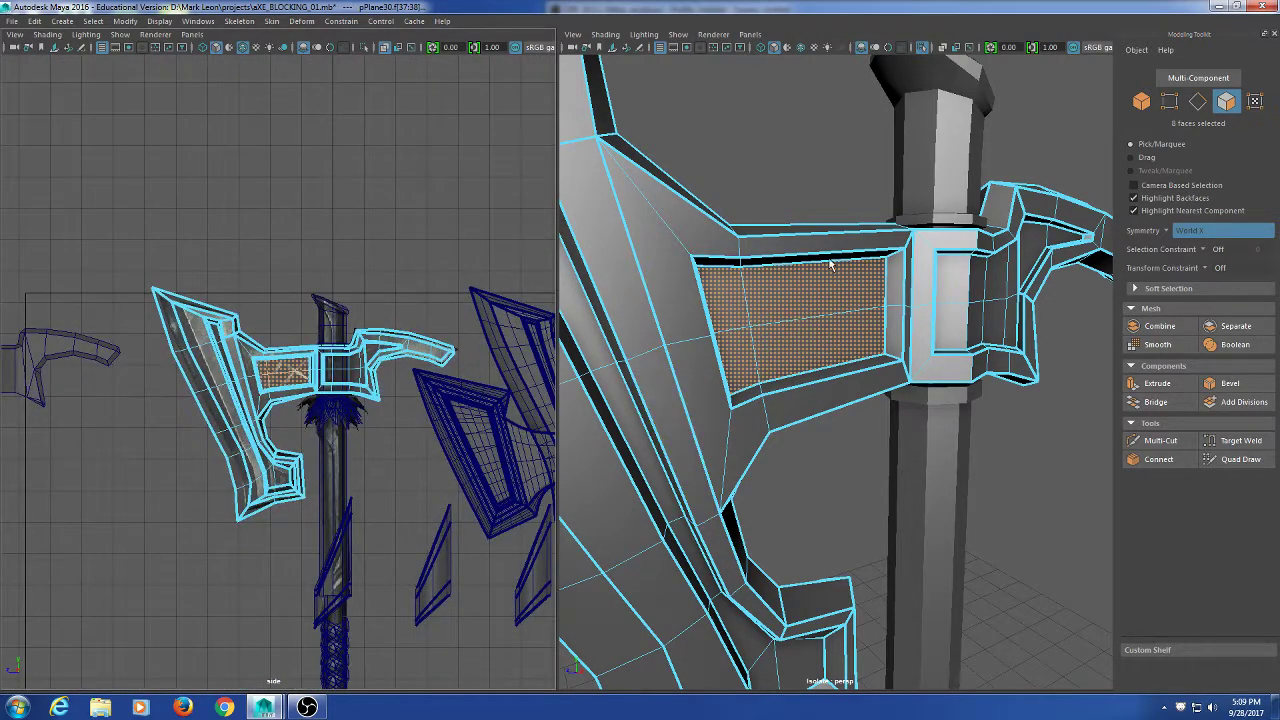
scroll(830, 265, up, 3)
shift+right_drag(784, 96, 784, 290)
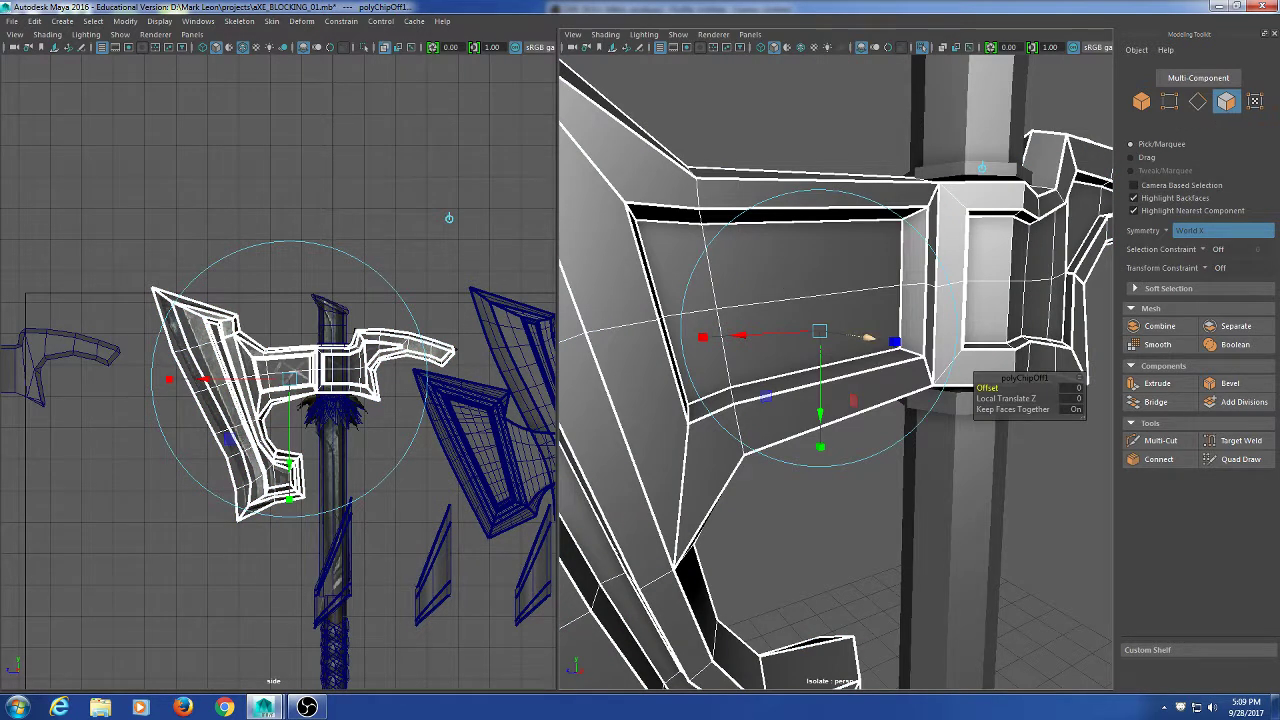
mouse_move(868, 337)
mouse_down()
mouse_move(828, 332)
mouse_move(866, 350)
mouse_up()
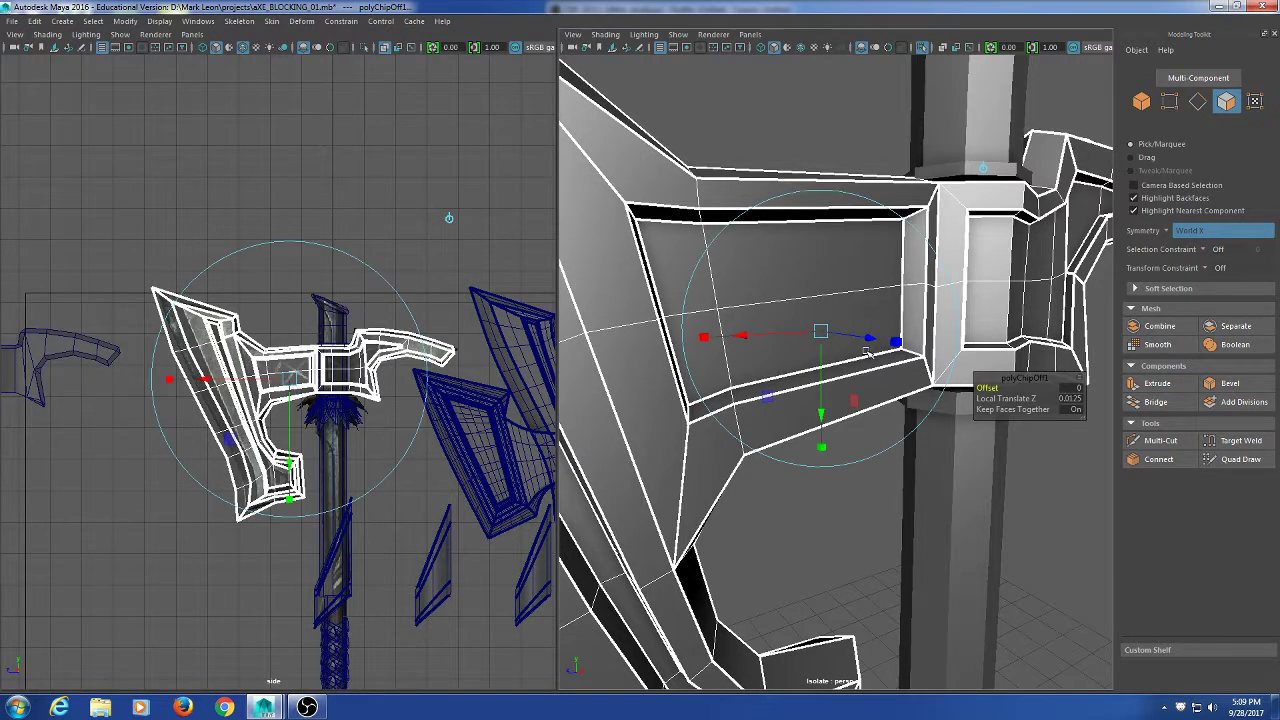
key(ctrl+z)
Select the duplicated panel piece and delete its inner edge loops in the maximized side view, leaving only its outline.
right_drag(759, 78, 835, 43)
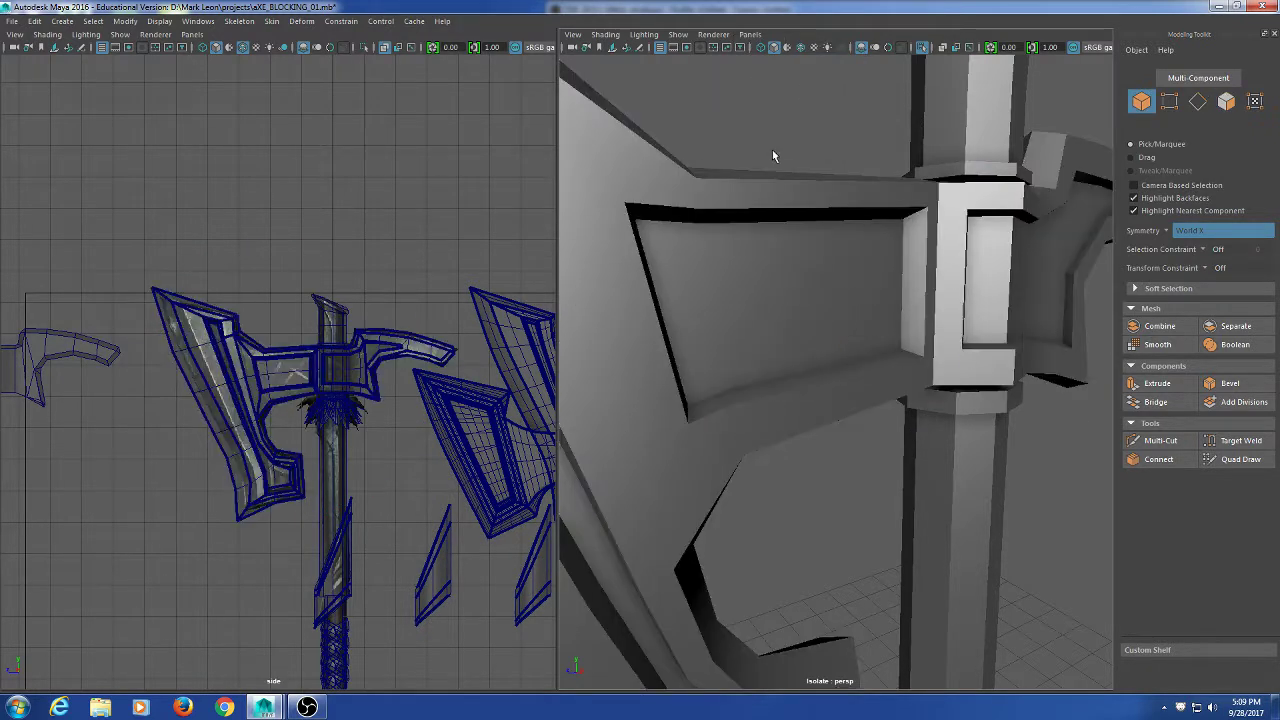
click(775, 245)
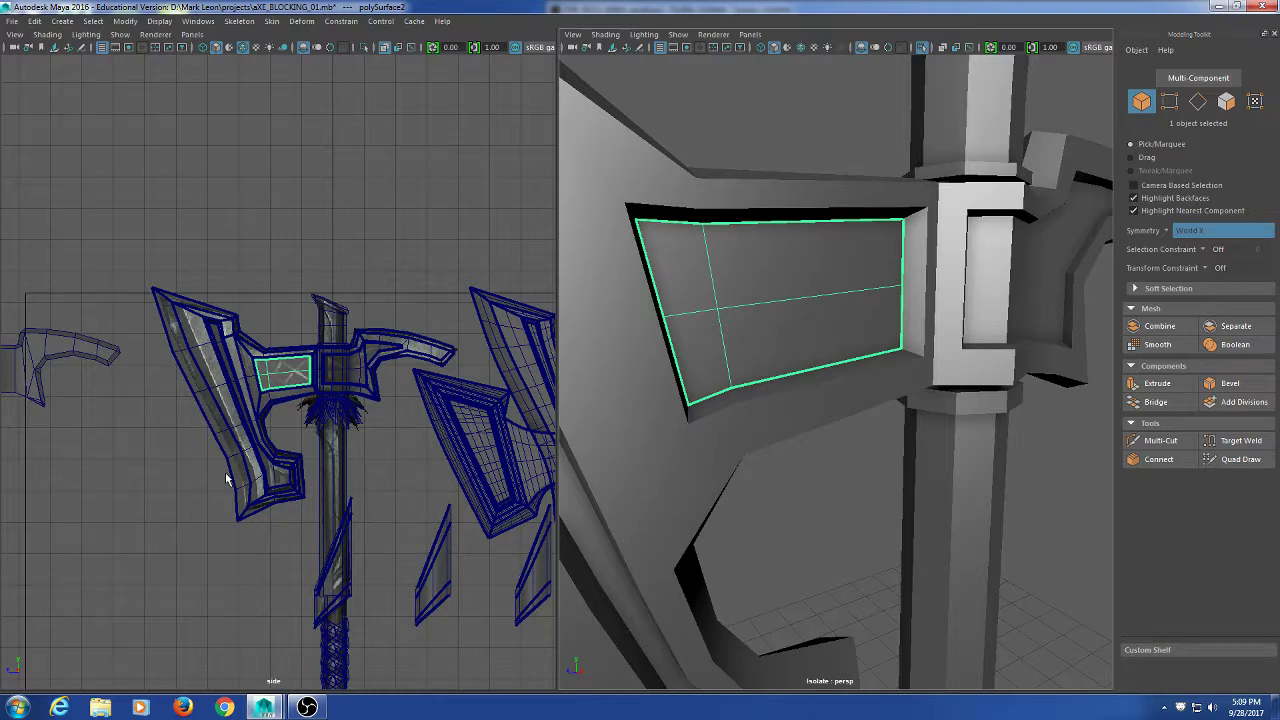
key(f)
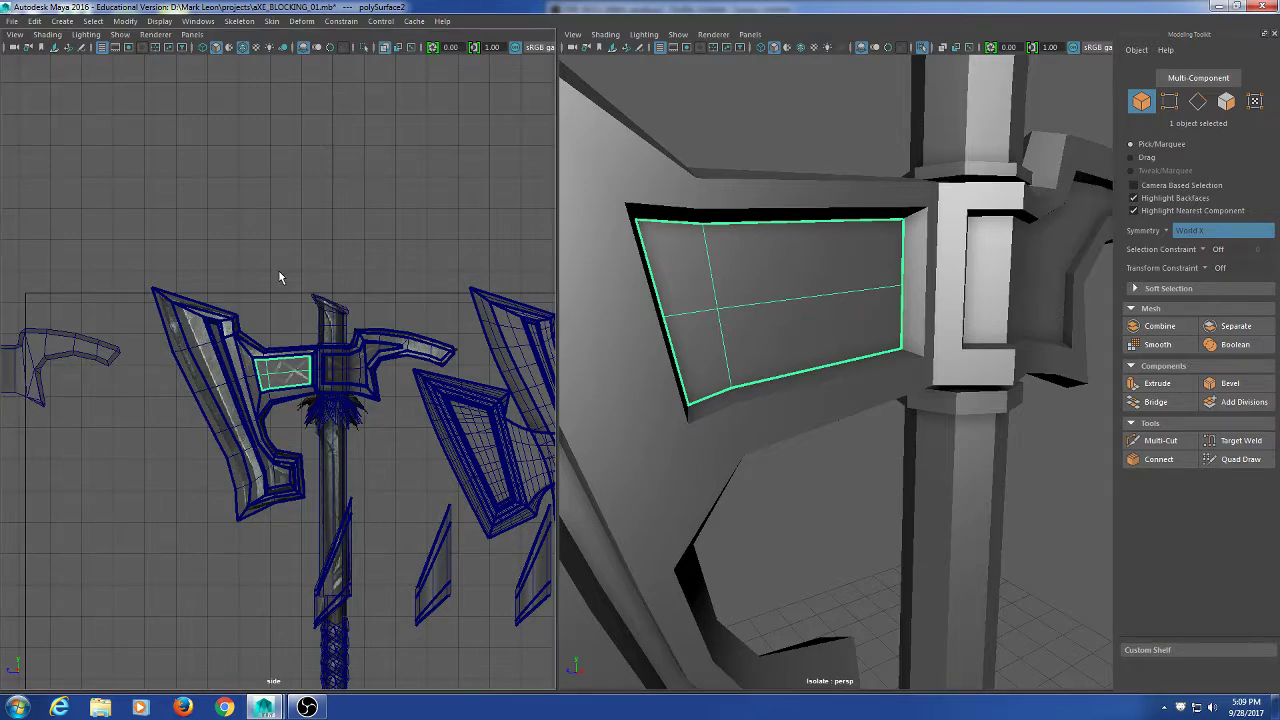
key(space)
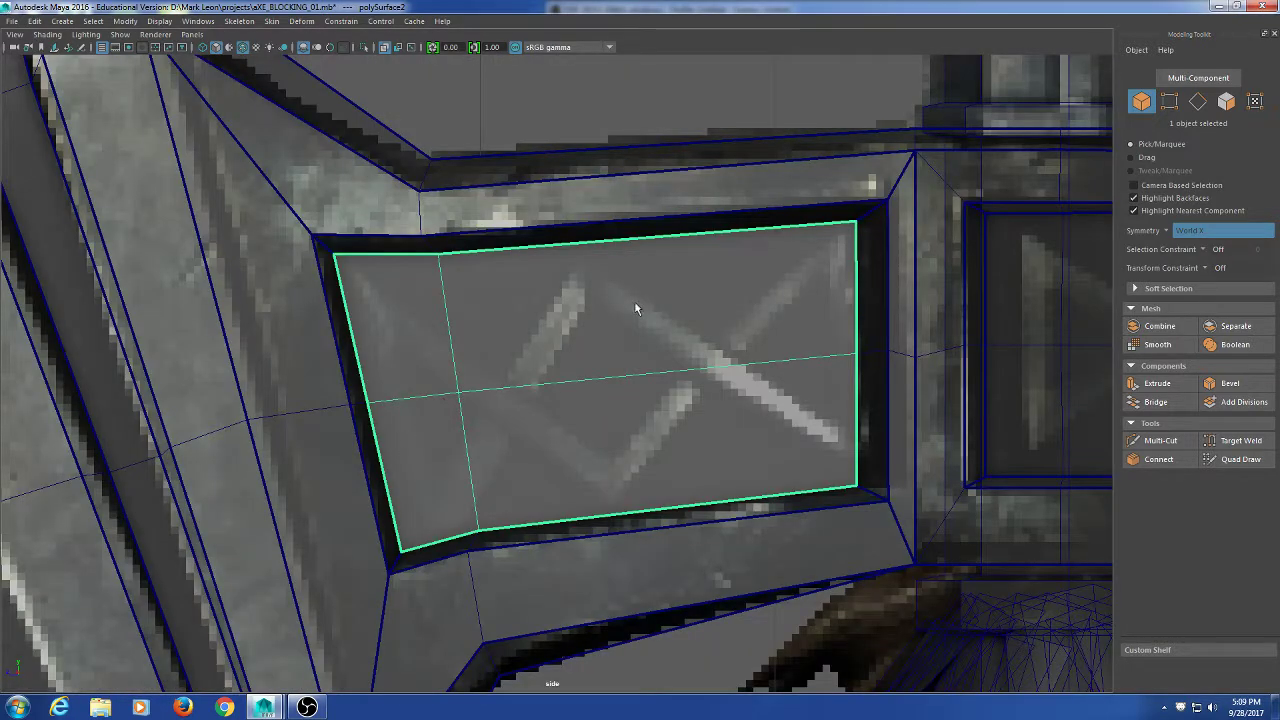
right_drag(457, 351, 456, 350)
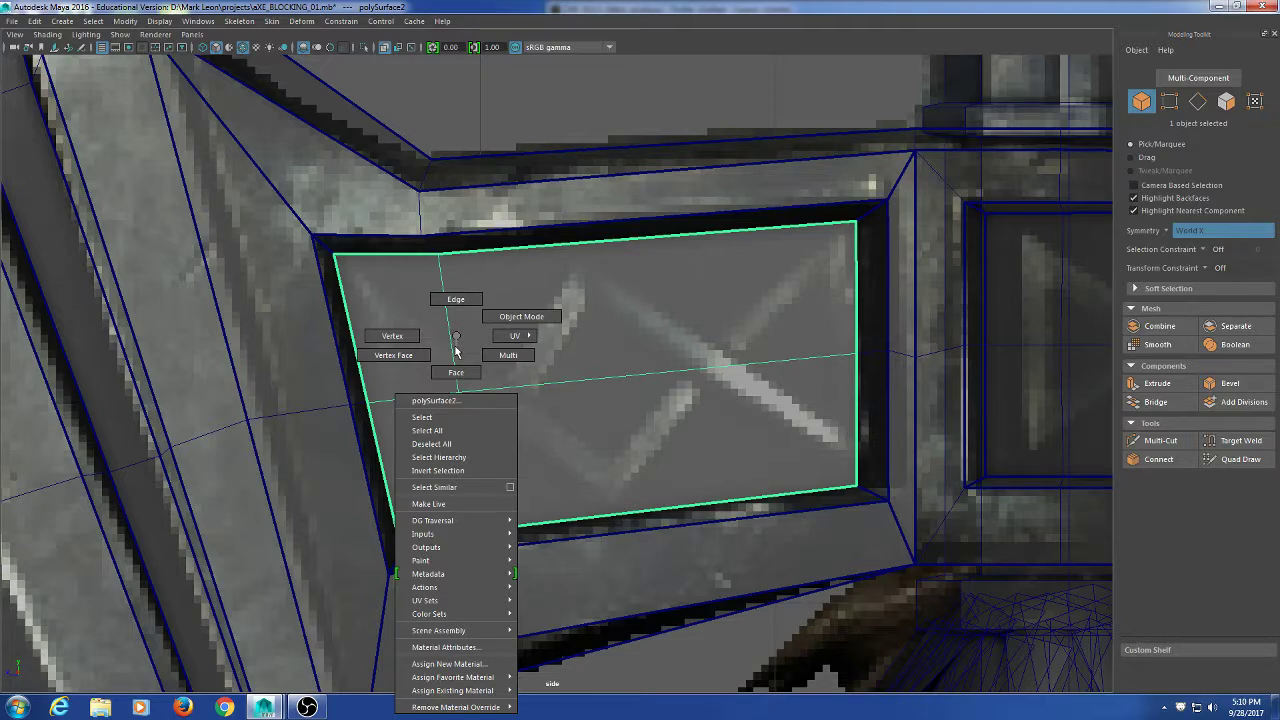
right_drag(455, 345, 462, 322)
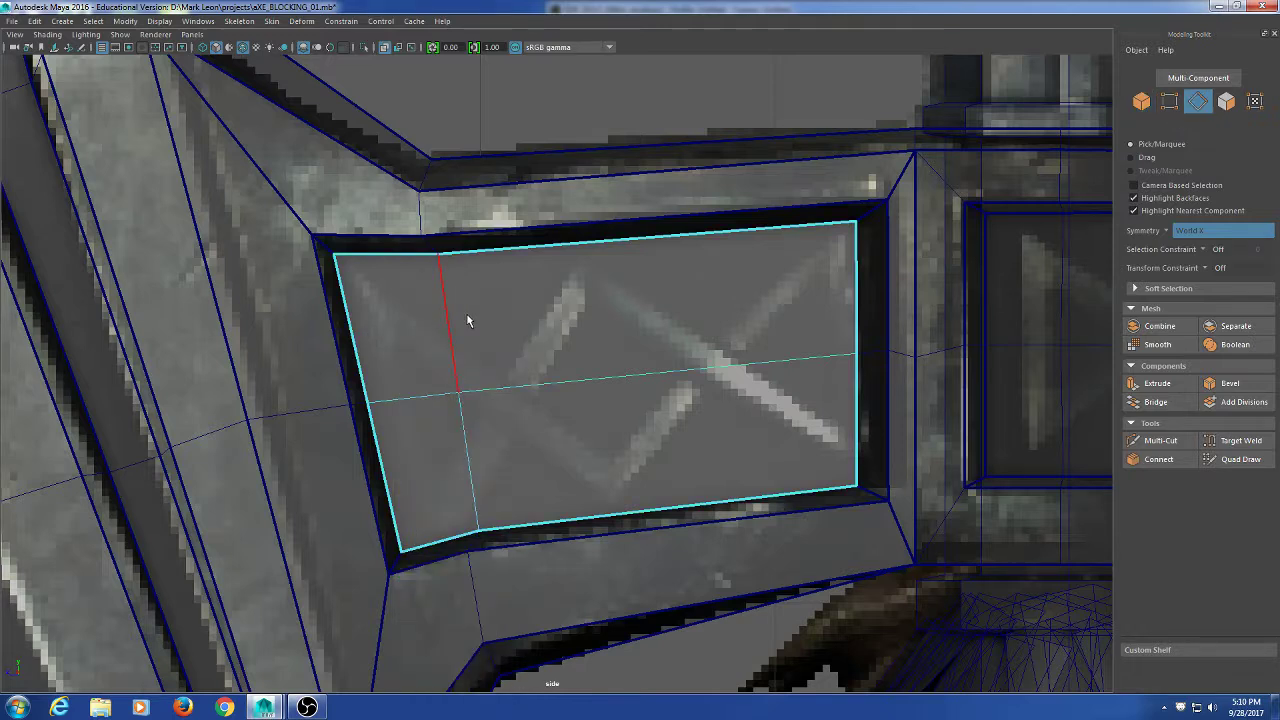
click(449, 331)
ctrl+right_click(508, 64)
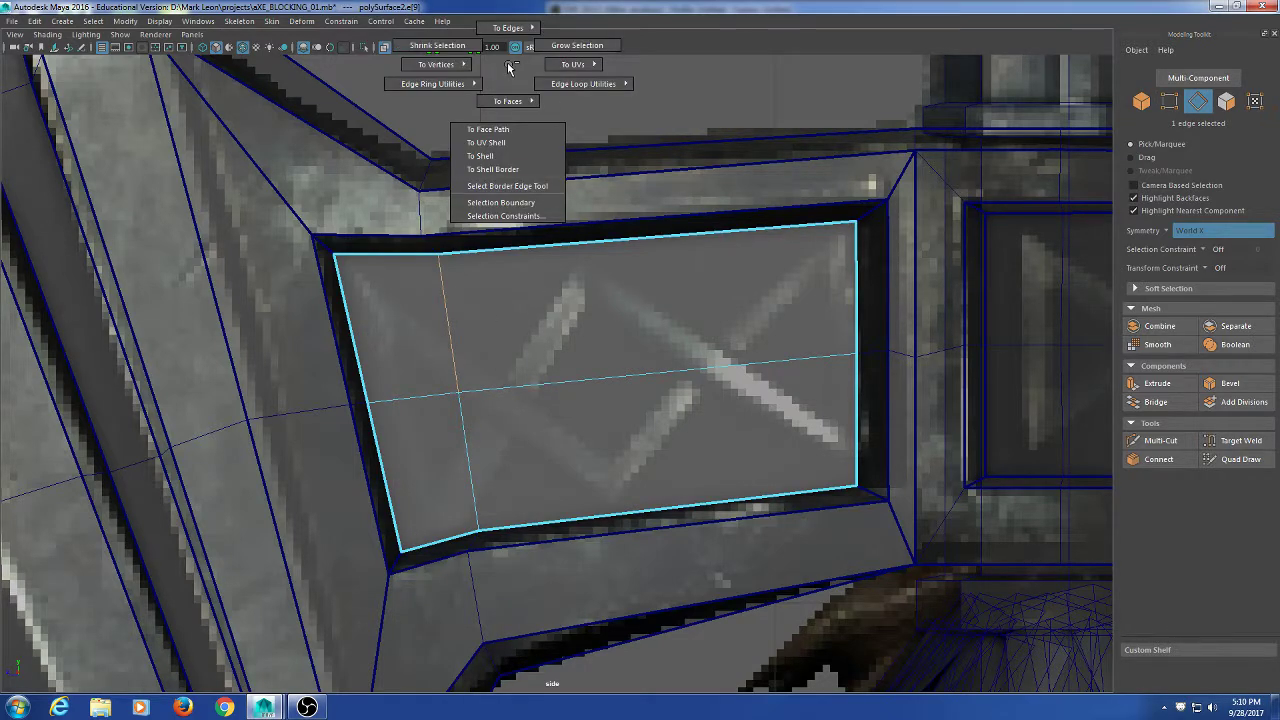
ctrl+right_drag(508, 64, 856, 67)
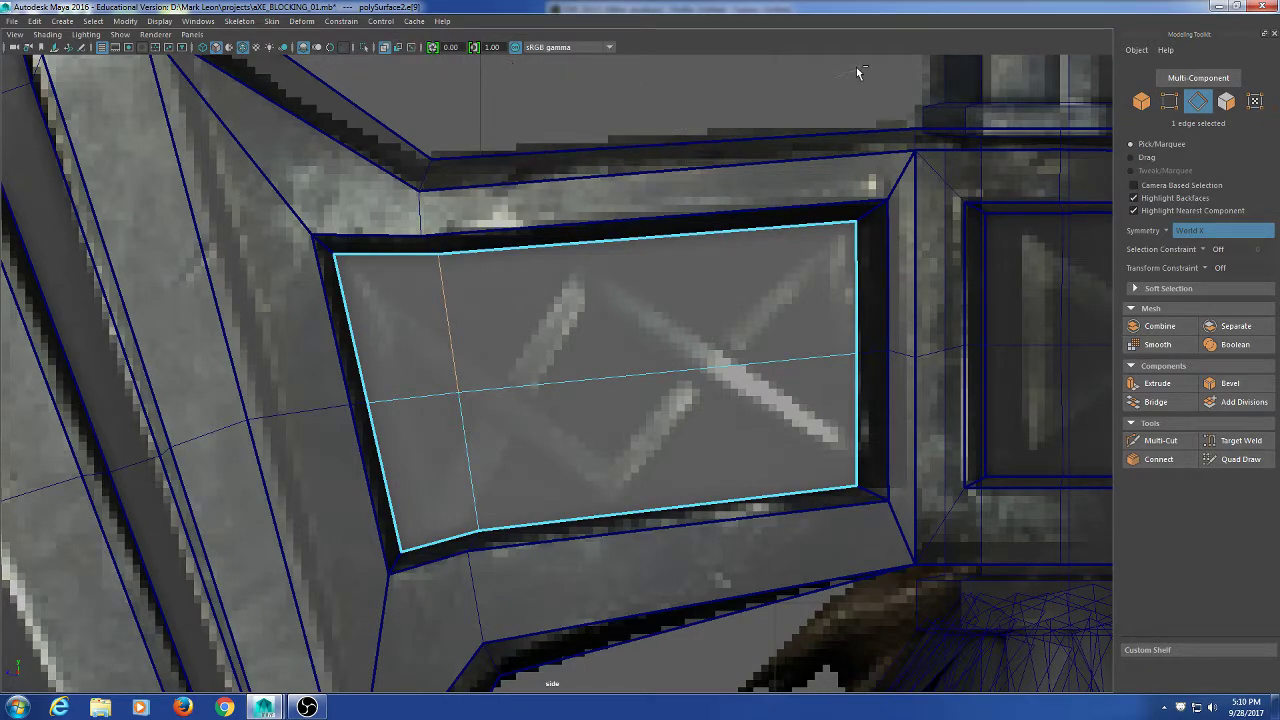
click(563, 381)
ctrl+right_click(473, 94)
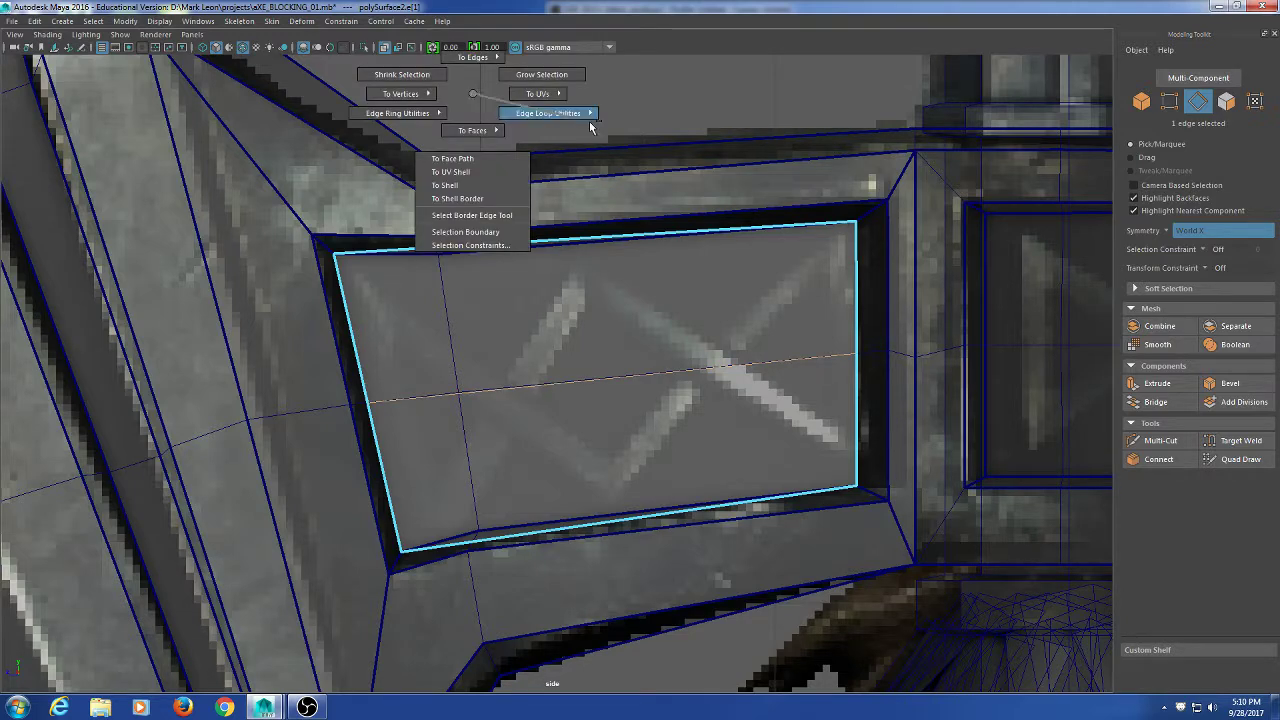
ctrl+right_drag(590, 122, 697, 113)
Move the duplicate panel's upper, lower and handle-side edges slightly inward, with the upper edge at about Y 11.20 and the handle-side edge at Z 0.73.
click(555, 242)
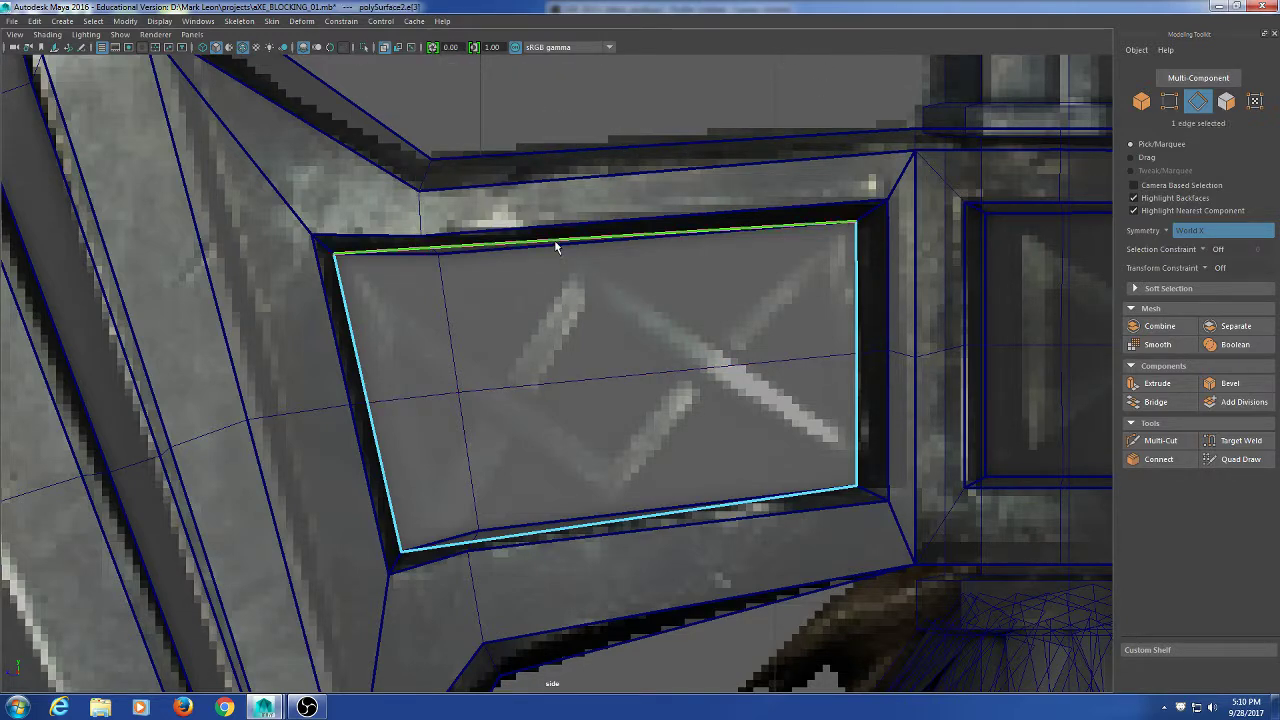
key(w)
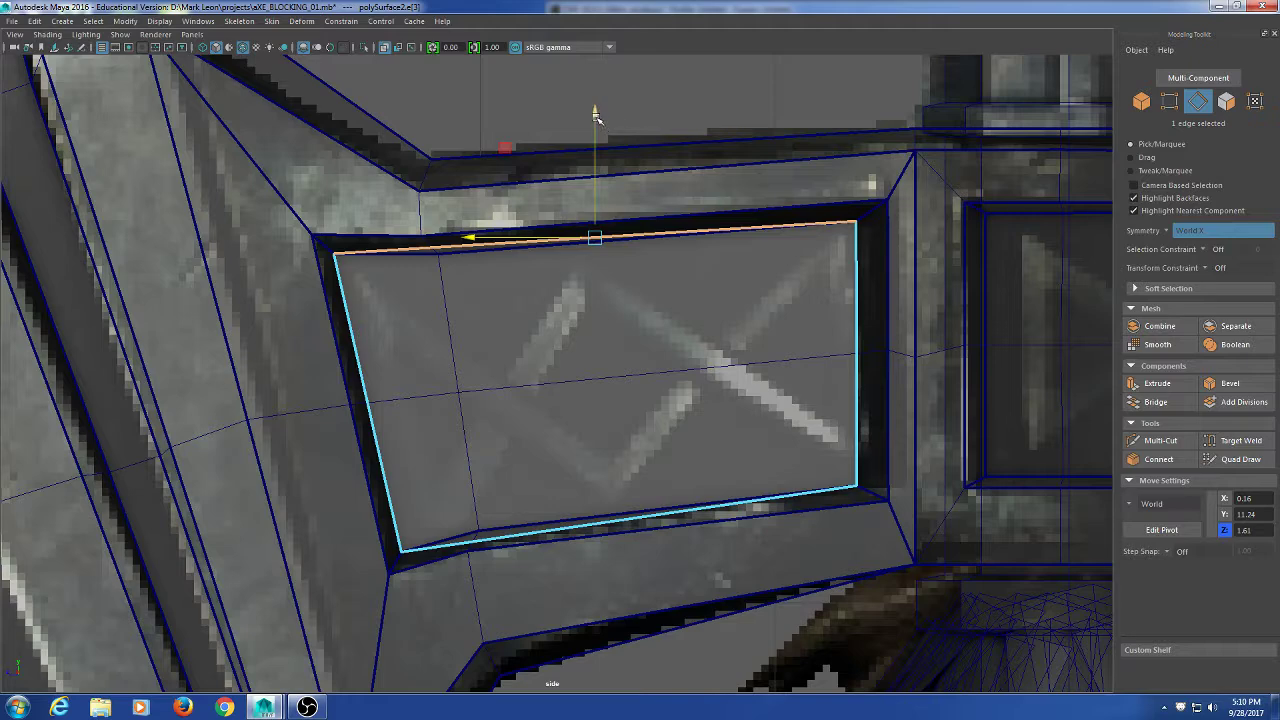
drag(595, 112, 596, 131)
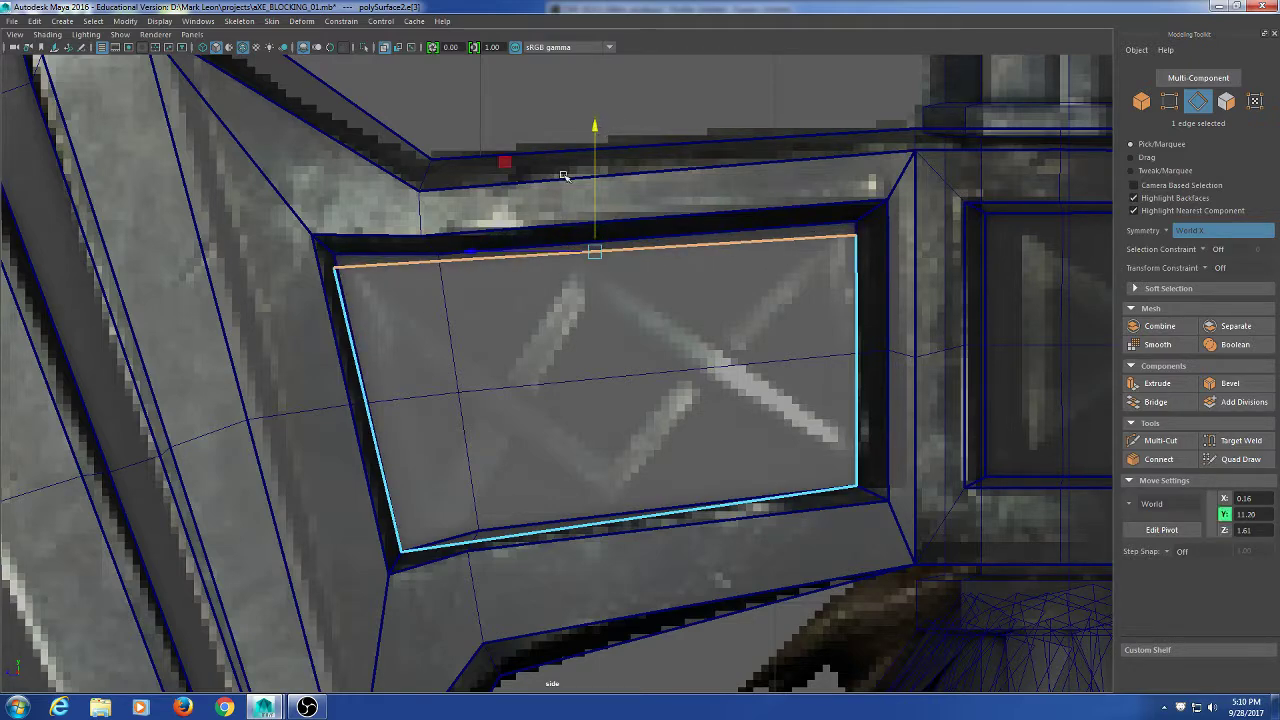
click(362, 364)
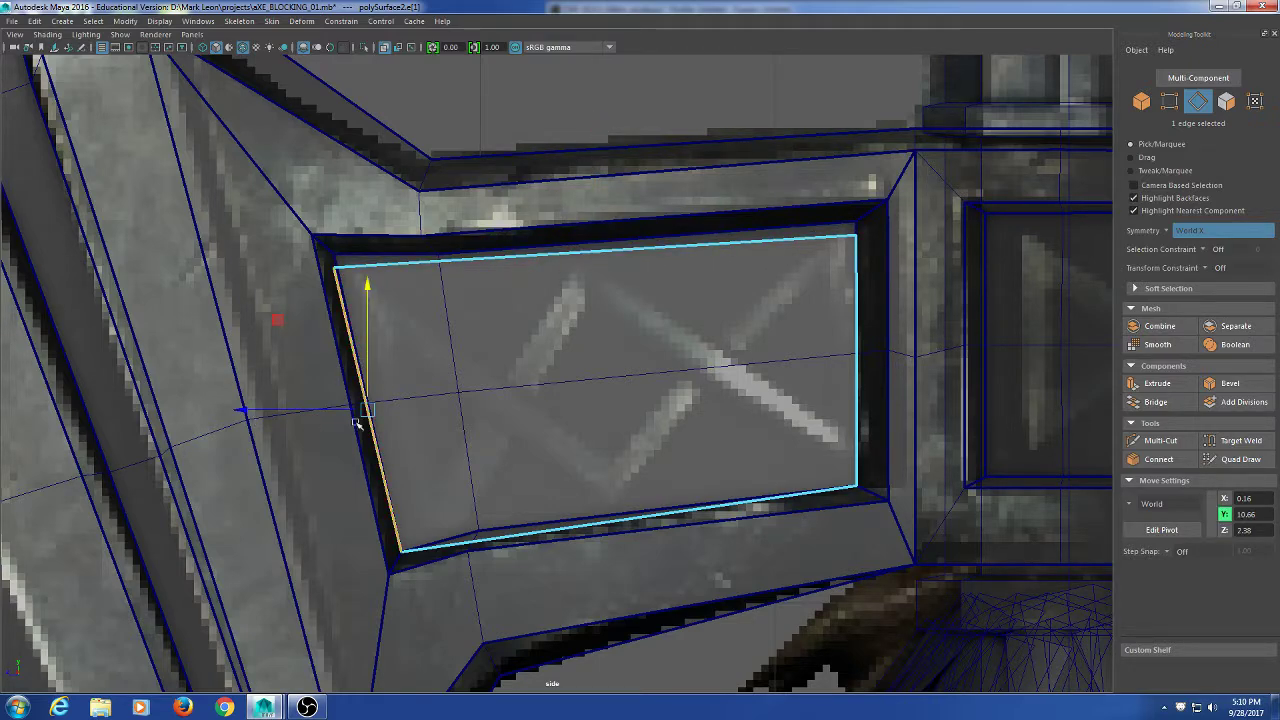
click(652, 515)
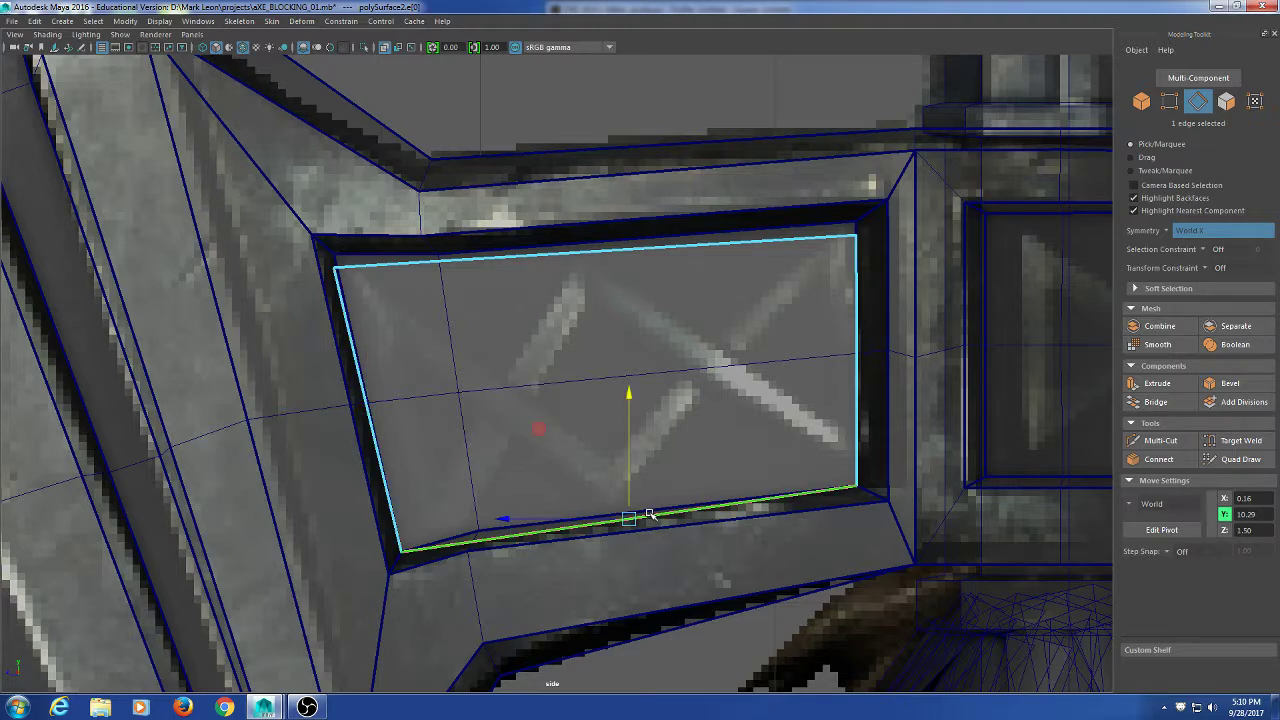
drag(630, 414, 631, 410)
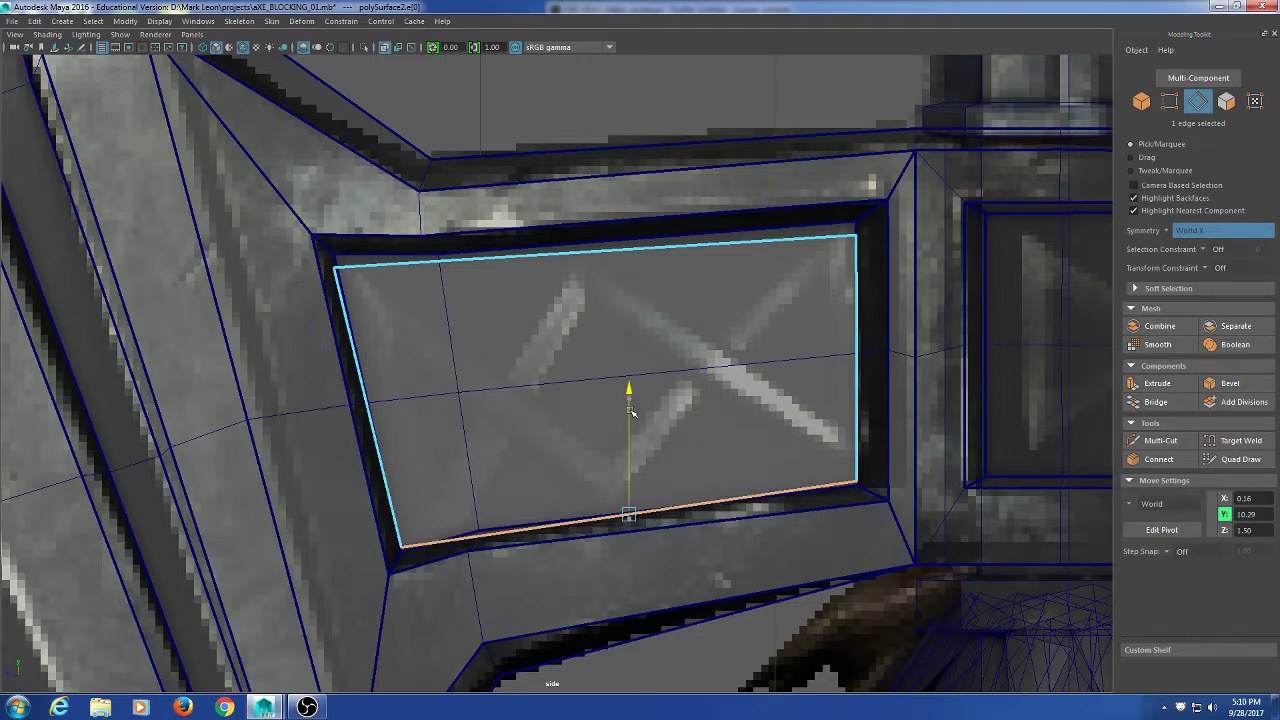
click(857, 374)
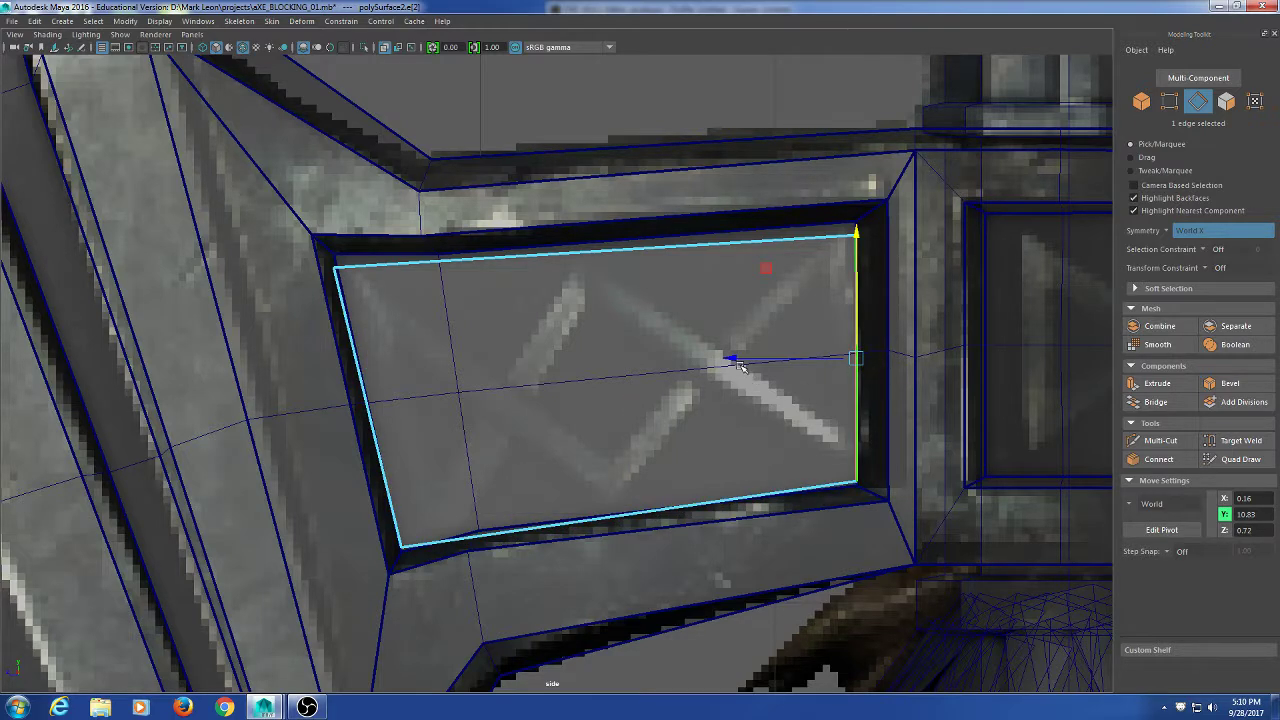
drag(729, 358, 720, 437)
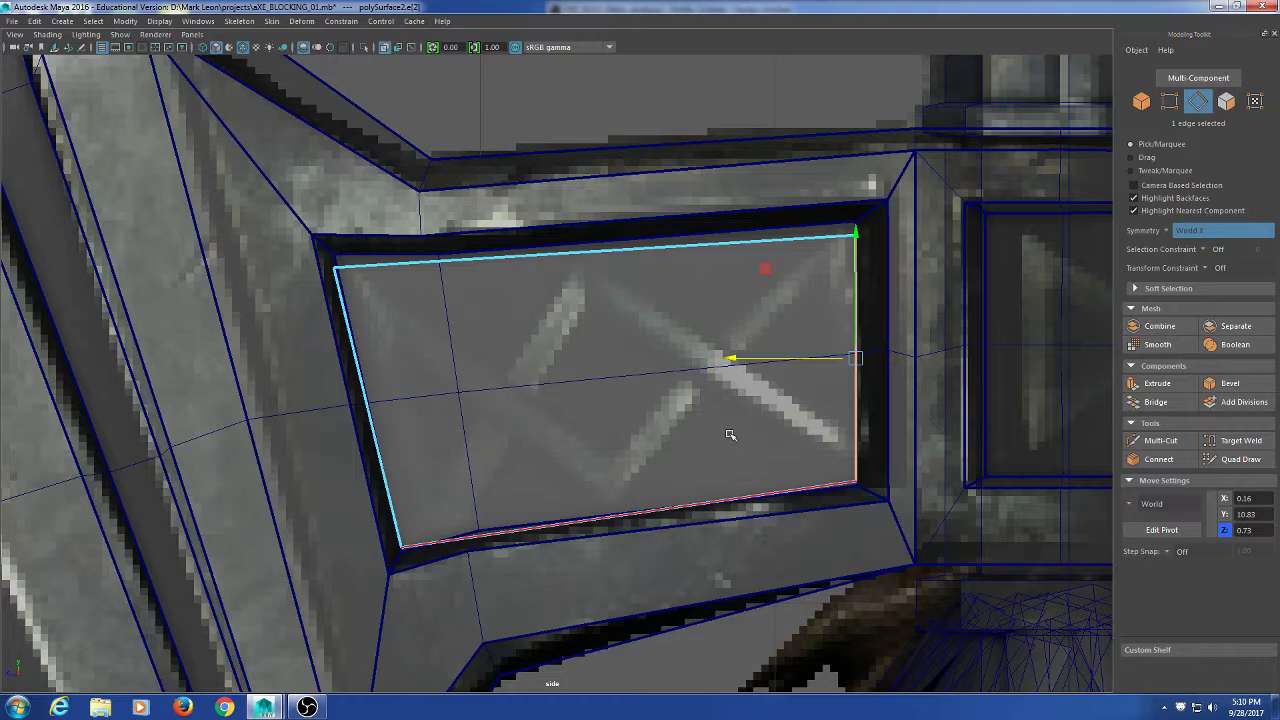
Return to object selection and delete the duplicated panel piece.
right_drag(519, 130, 738, 54)
click(670, 313)
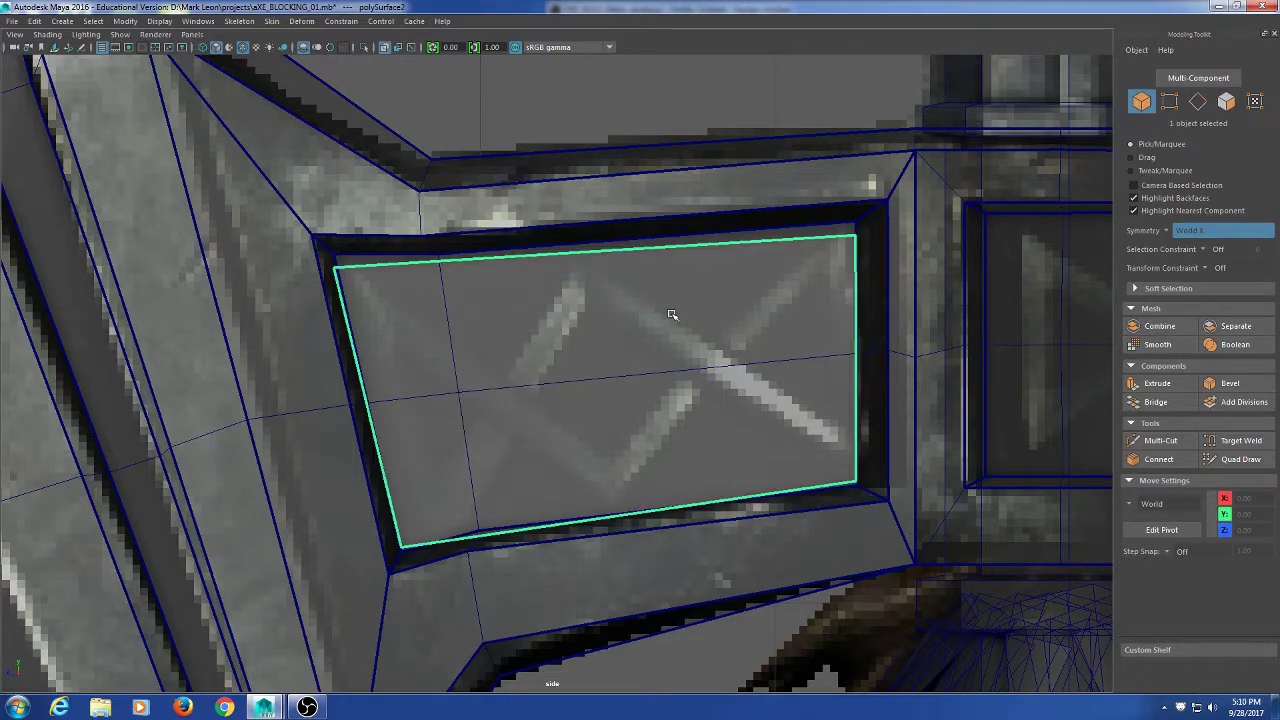
key(Delete)
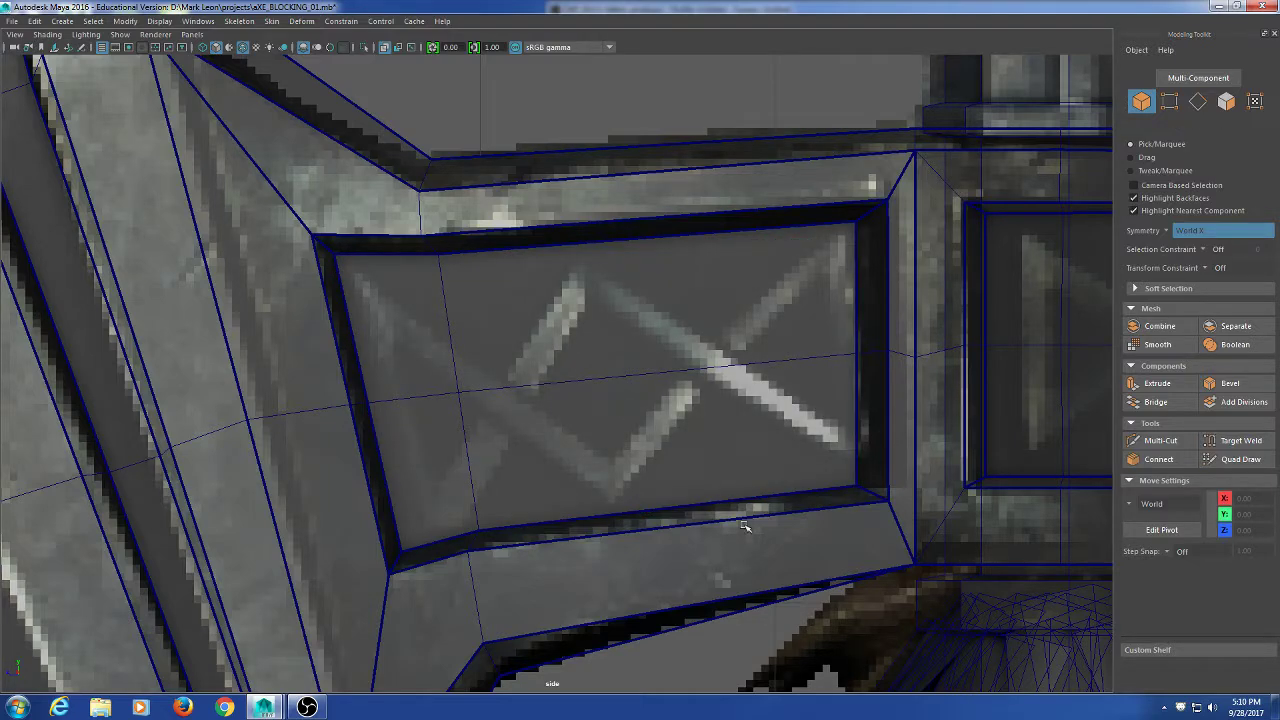
Restore the side and perspective views and turn off the modeling symmetry.
alt+right_drag(746, 526, 708, 126)
key(space)
drag(815, 442, 851, 389)
alt+right_drag(761, 562, 640, 360)
key(space)
drag(692, 406, 765, 410)
key(space)
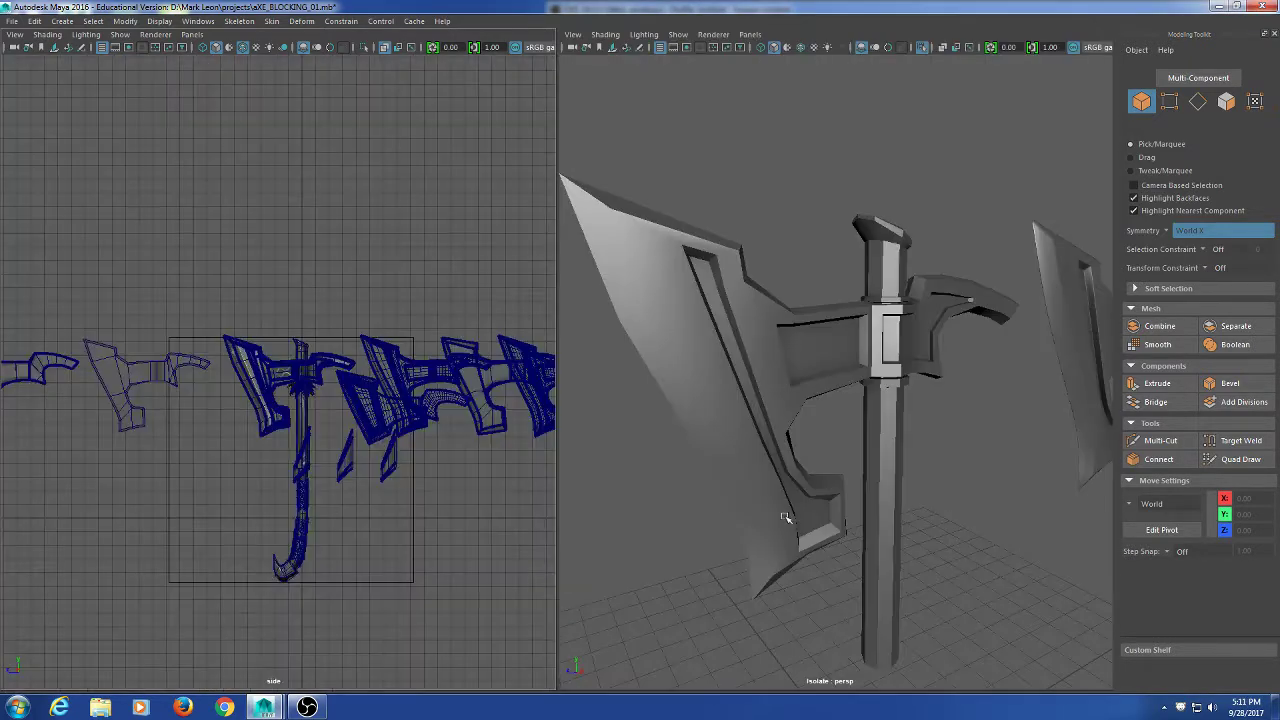
click(1165, 234)
click(1192, 237)
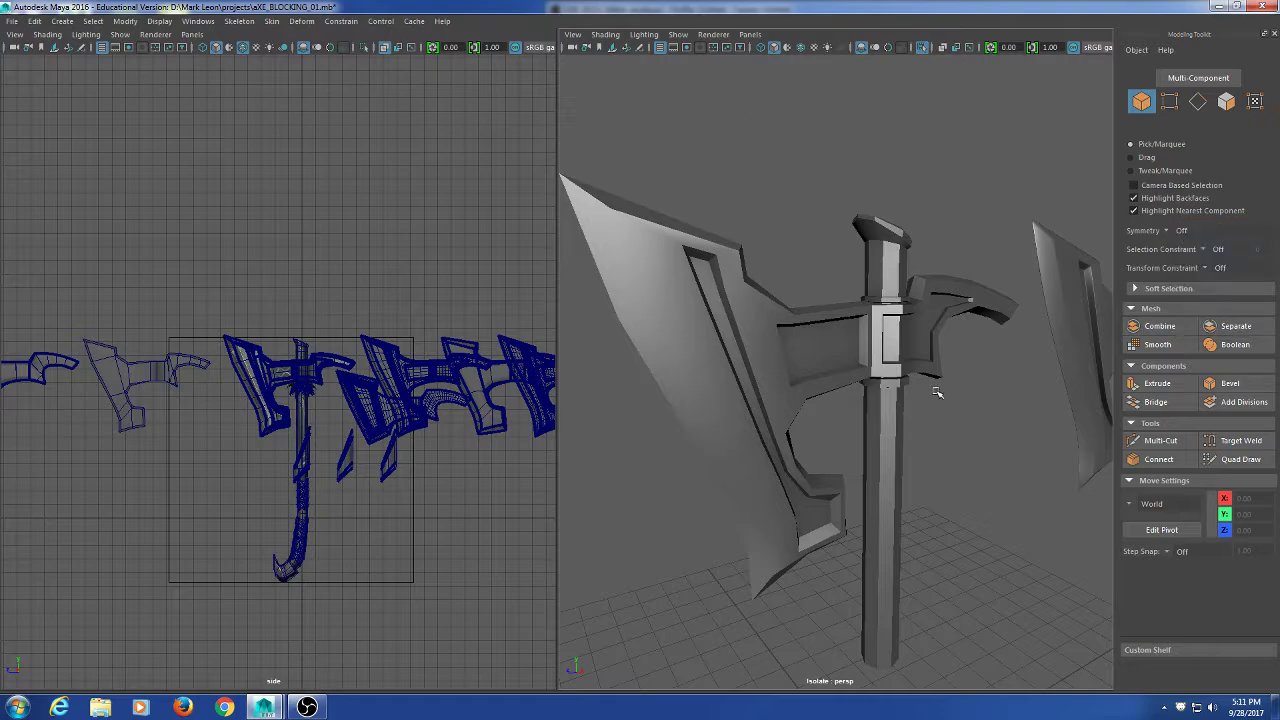
Compare the handle-mounted axe head with the two smoothed copies beside it, ending with nothing selected.
alt+right_drag(937, 392, 846, 271)
alt+middle_drag(950, 285, 746, 194)
mouse_move(817, 214)
alt+mouse_down()
mouse_move(789, 217)
mouse_move(809, 213)
alt+mouse_up()
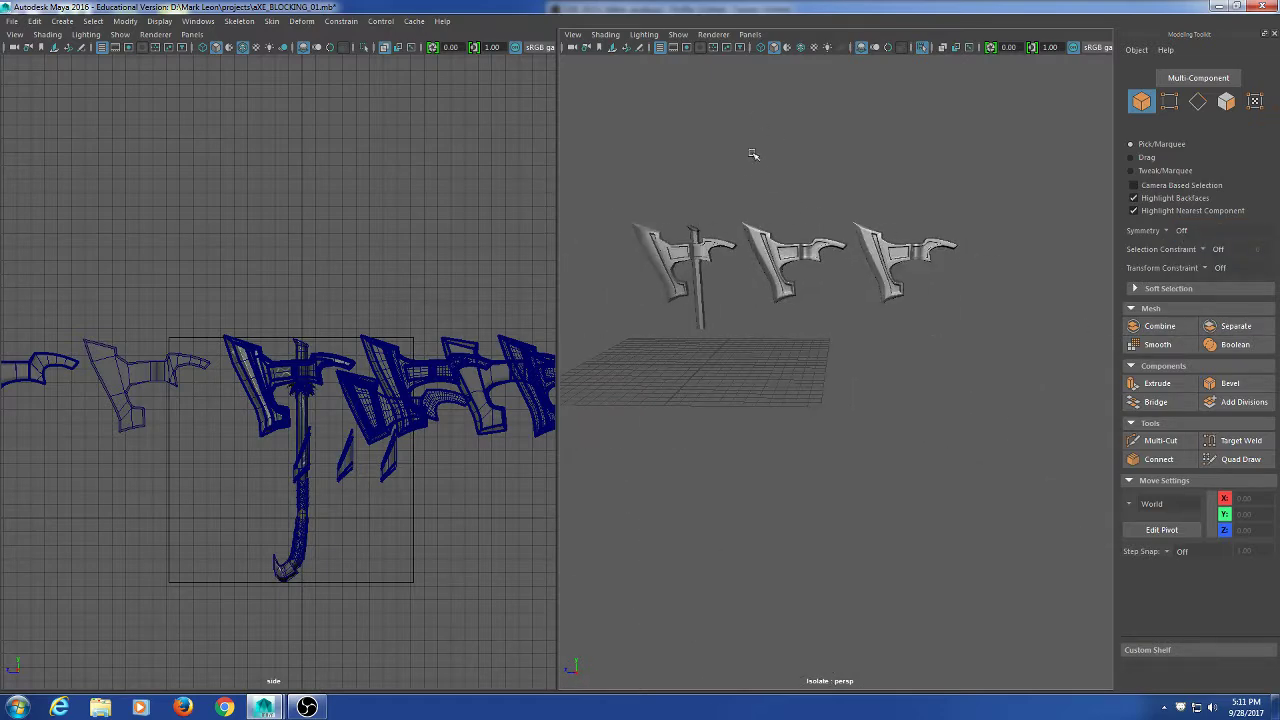
alt+right_drag(753, 154, 831, 200)
alt+middle_drag(831, 200, 893, 416)
click(963, 308)
alt+middle_drag(800, 382, 971, 408)
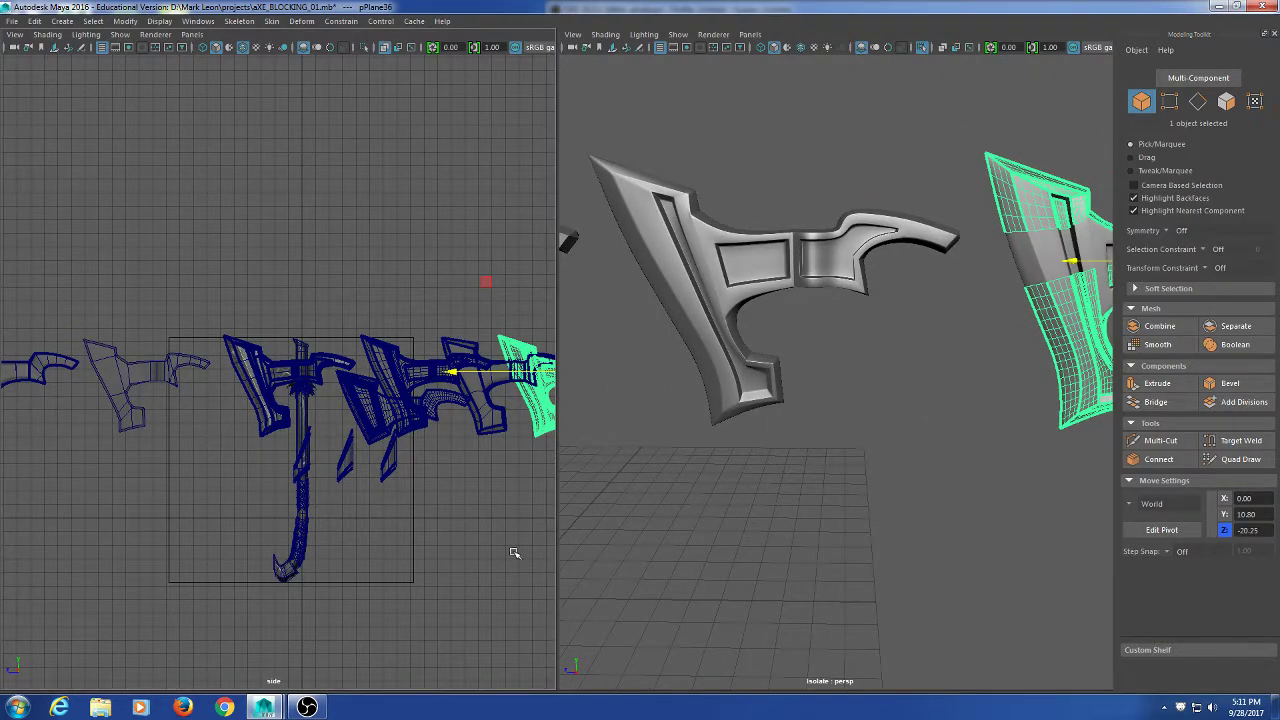
alt+middle_drag(514, 554, 449, 557)
click(906, 376)
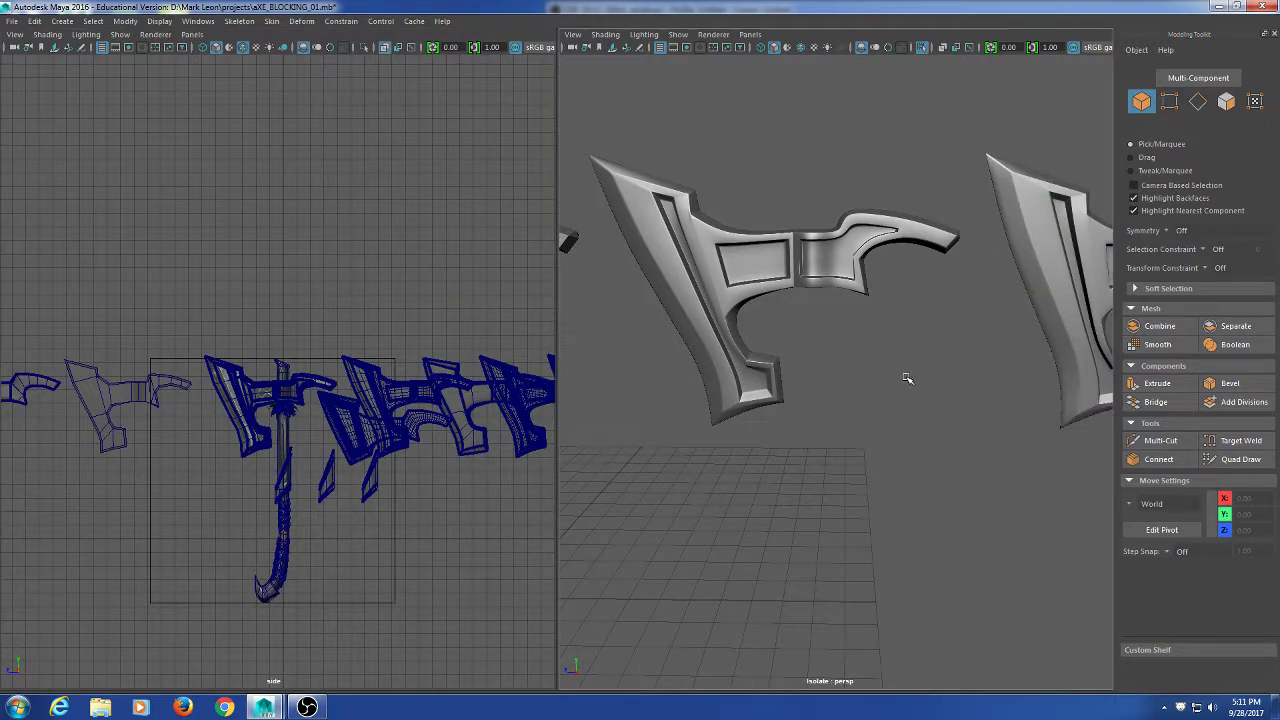
Examine the recessed panels and lower hook of the farthest smoothed copy, ending in a maximized perspective view with the full interface.
alt+middle_drag(906, 376, 654, 398)
alt+right_drag(817, 315, 871, 426)
alt+middle_drag(871, 426, 650, 444)
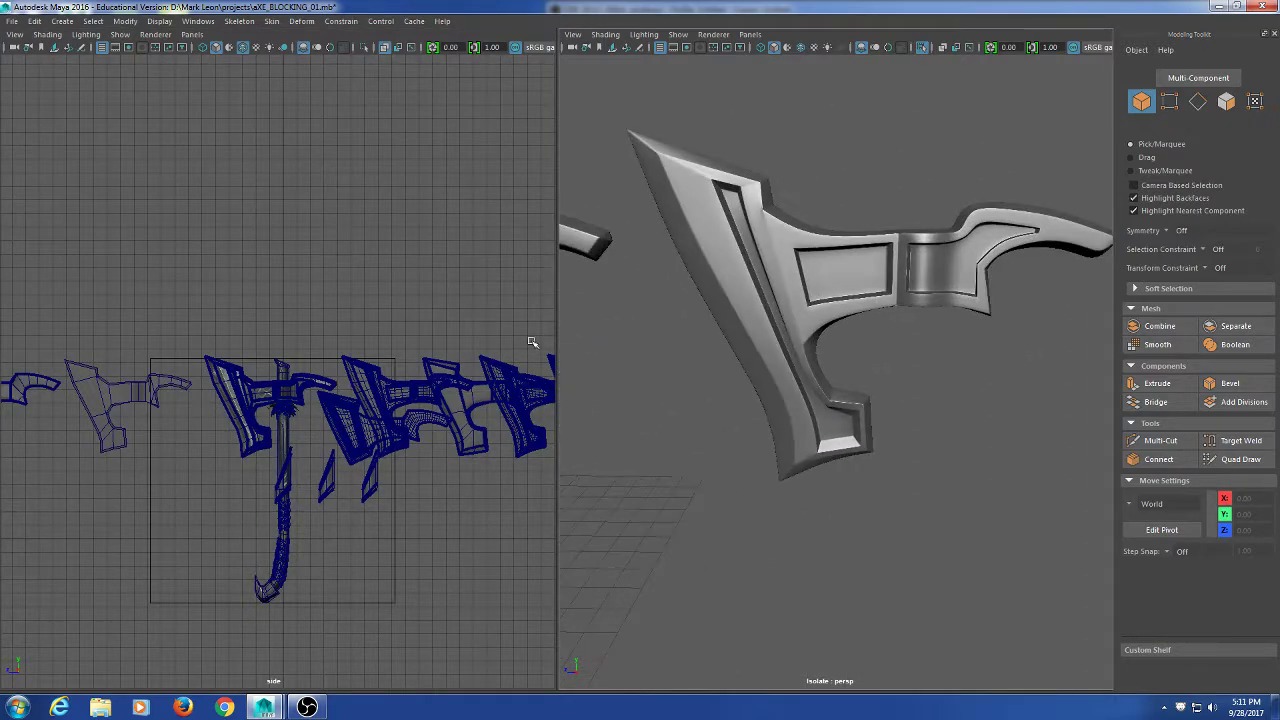
alt+right_drag(531, 340, 794, 409)
alt+right_drag(811, 262, 849, 353)
scroll(849, 380, up, 5)
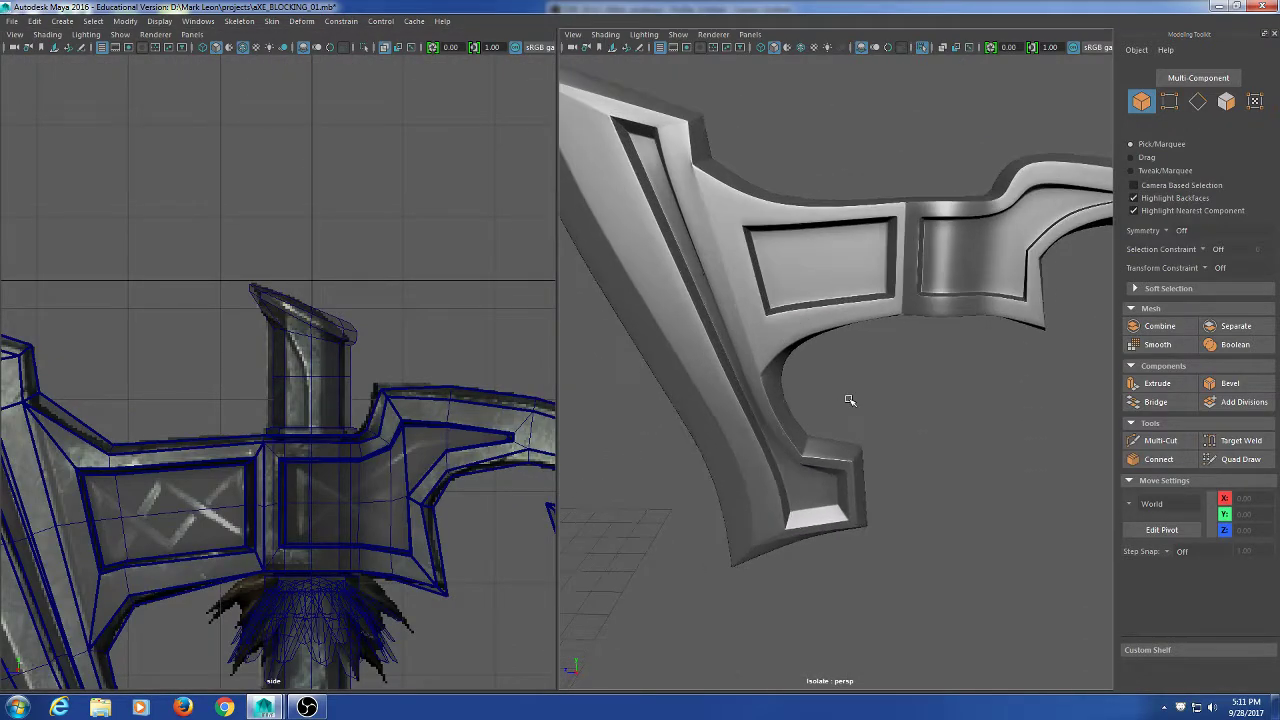
key(space)
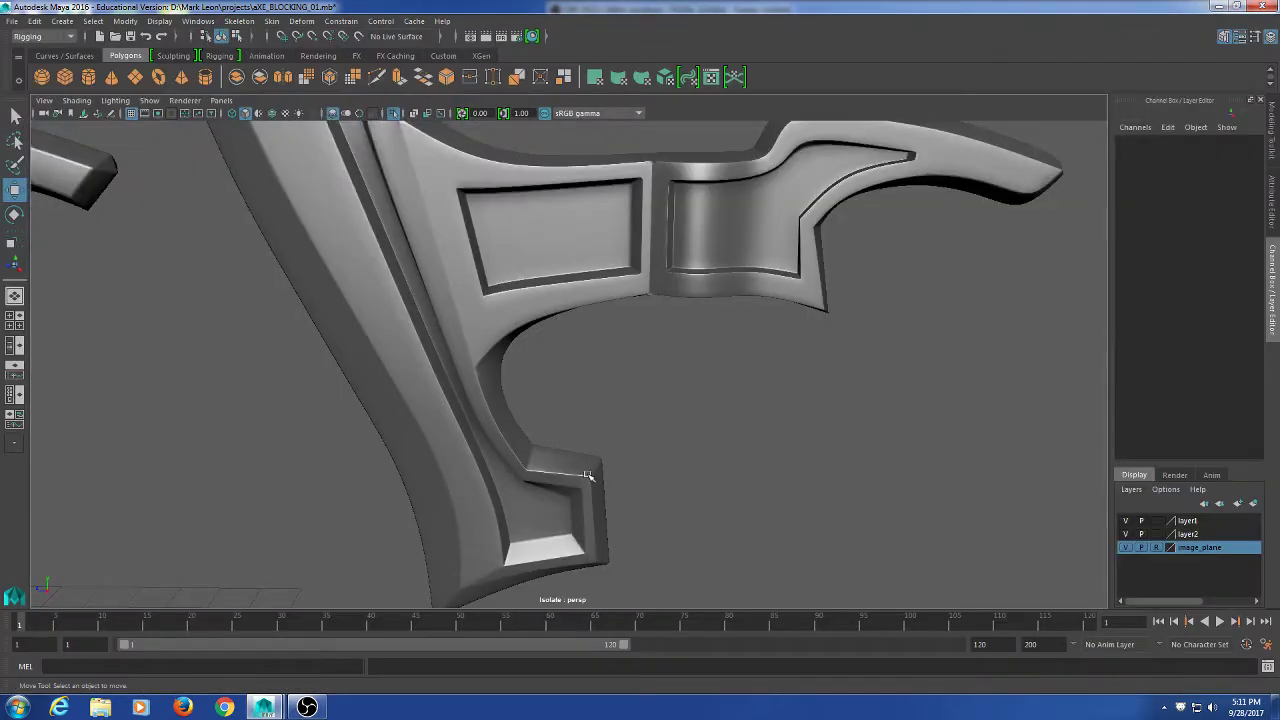
alt+drag(590, 476, 565, 412)
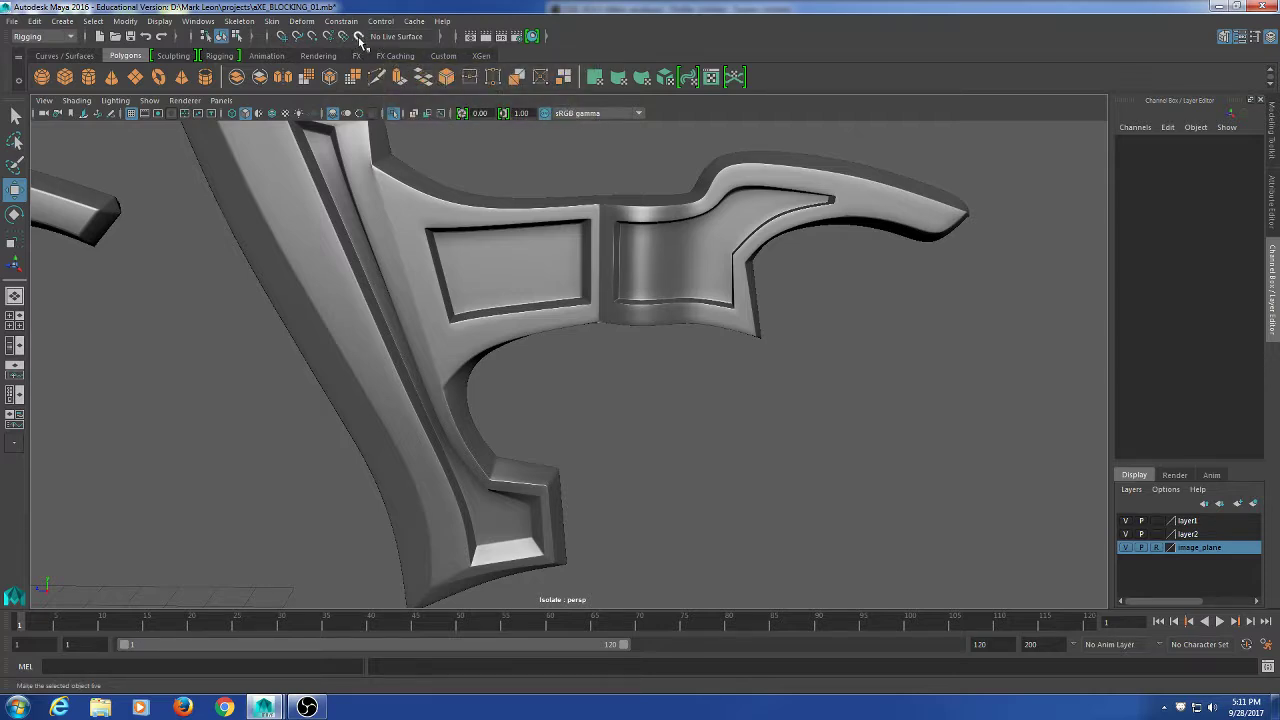
Make the farthest smoothed axe head the live surface and start Quad Draw for drawing new geometry on it.
click(614, 294)
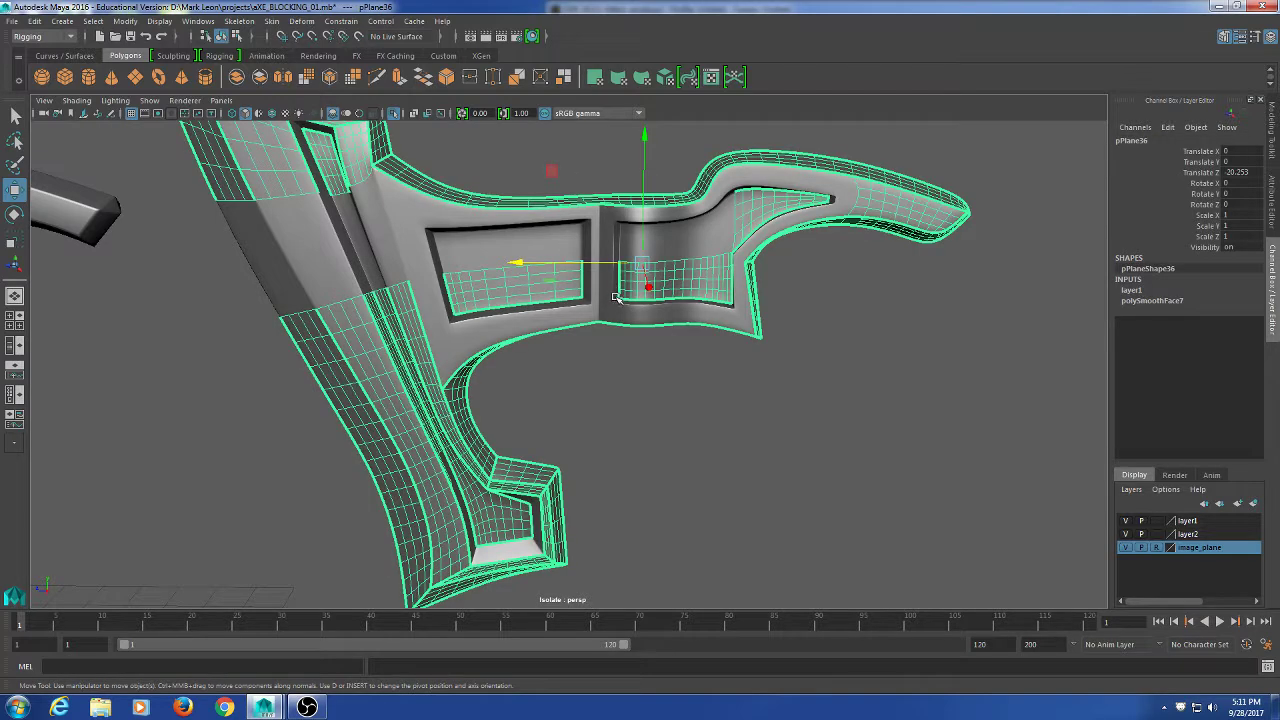
click(359, 38)
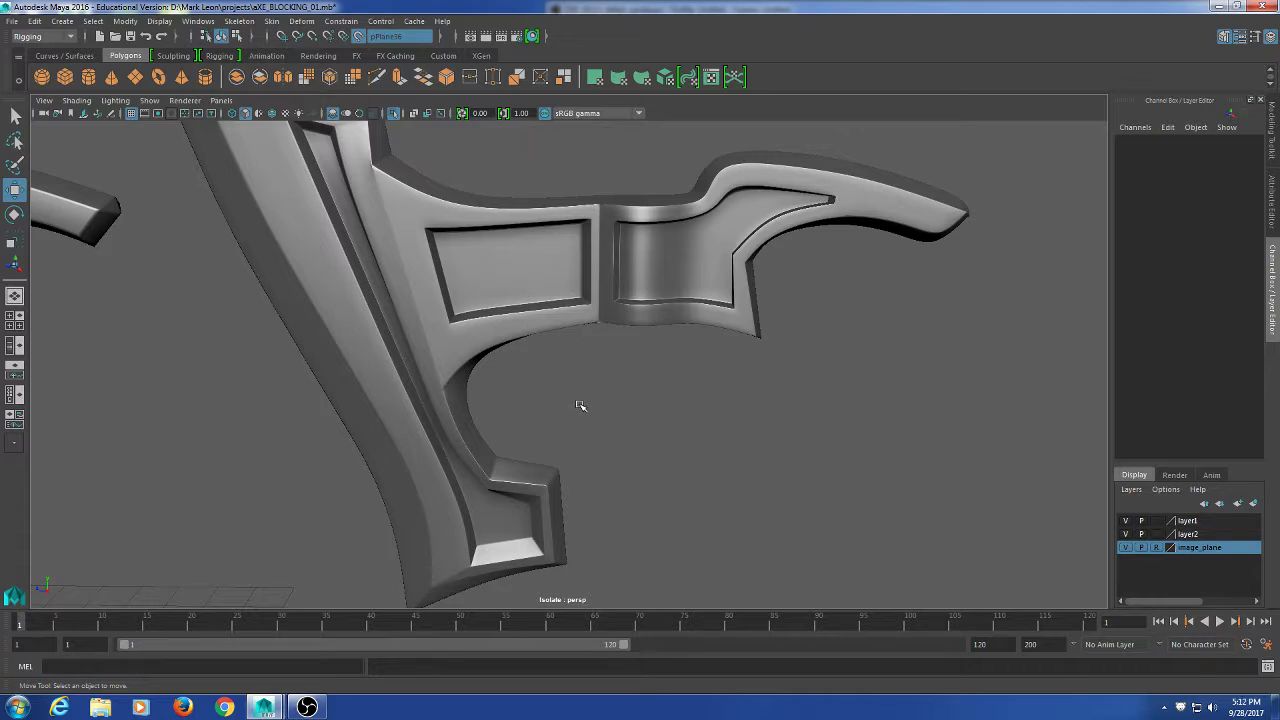
alt+drag(520, 278, 647, 412)
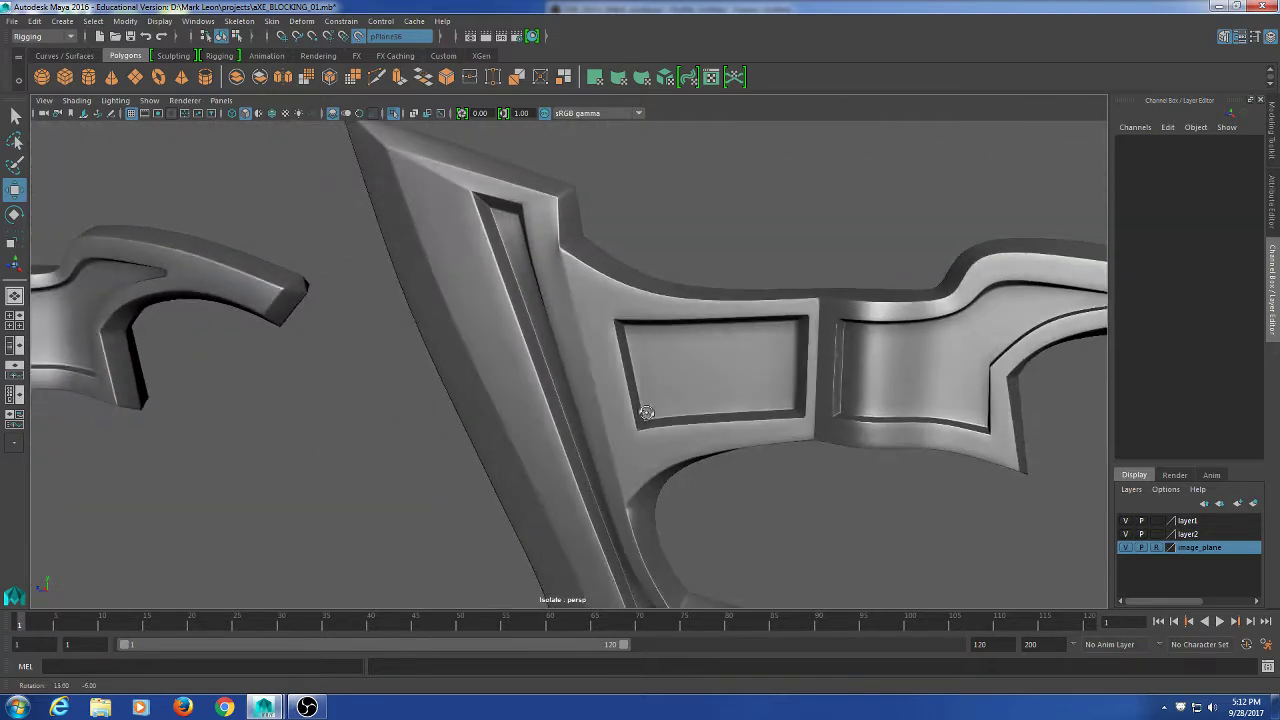
alt+right_drag(646, 412, 808, 451)
alt+middle_drag(808, 451, 445, 308)
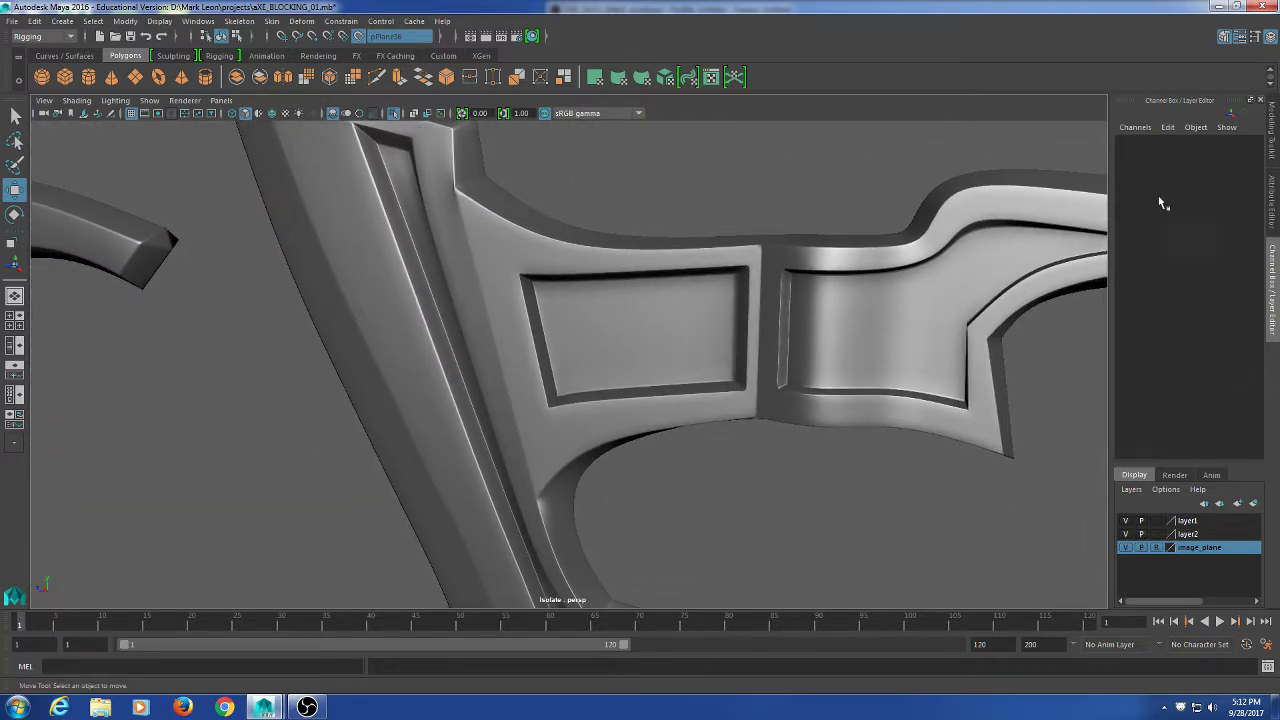
click(1274, 130)
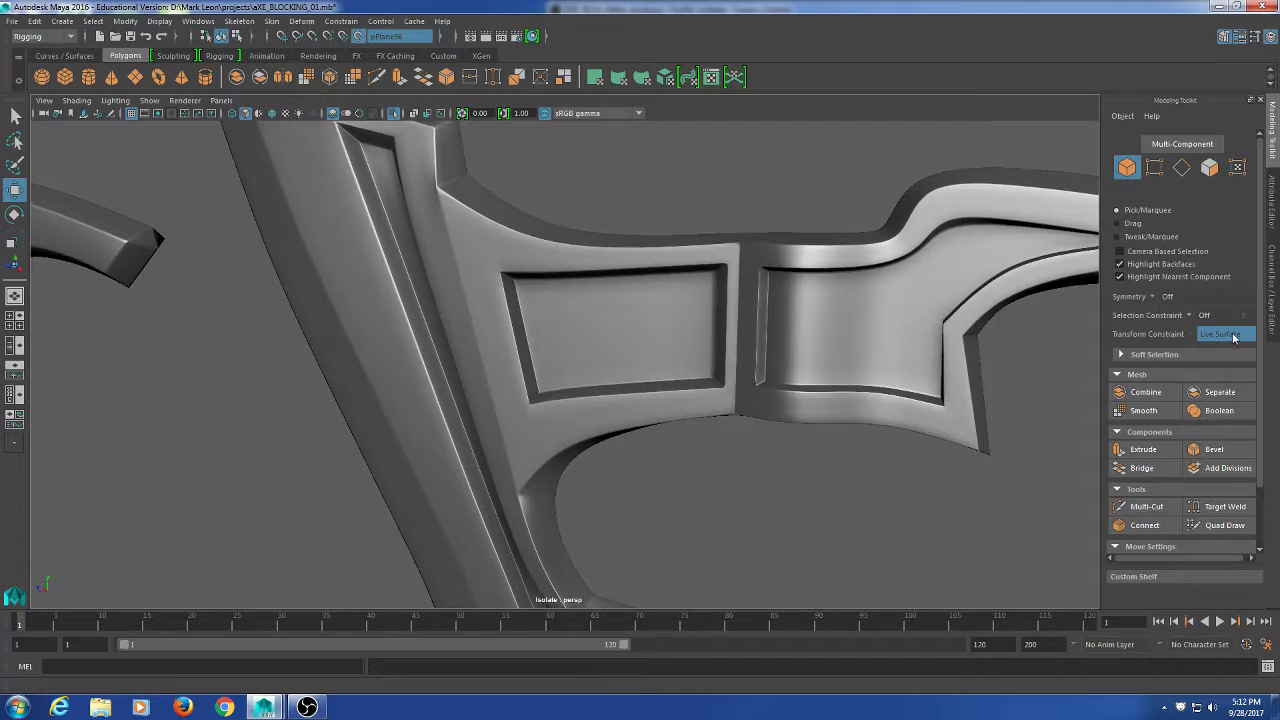
click(1217, 528)
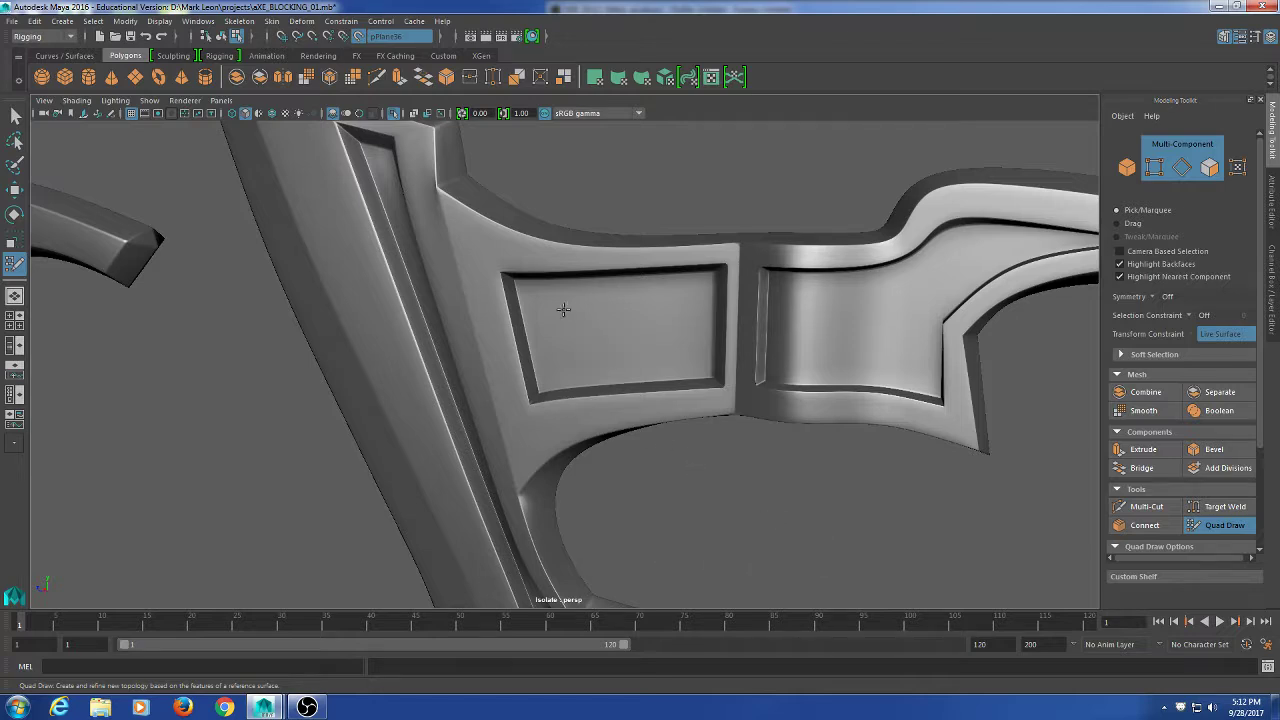
Try to quad-draw a V-shaped strip of small quads inside the rectangular recessed panel.
click(531, 298)
click(549, 288)
click(550, 319)
click(566, 310)
click(570, 346)
click(584, 335)
click(599, 366)
click(597, 343)
click(630, 353)
click(649, 341)
click(665, 306)
click(674, 329)
click(689, 298)
click(694, 320)
mouse_move(681, 314)
shift+mouse_down()
mouse_move(603, 354)
mouse_move(575, 340)
shift+mouse_up()
shift+click(550, 308)
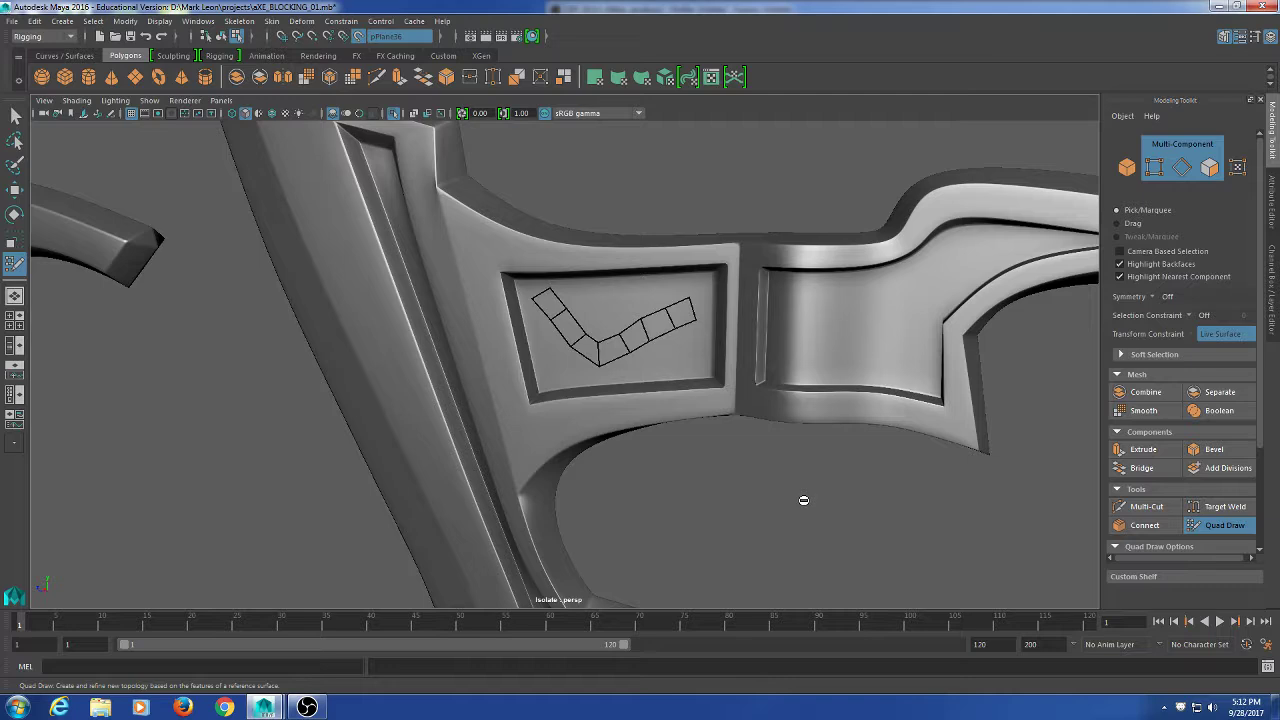
Undo the small quads and their dots, keeping only the first two dots at the V's blade-side end.
key(ctrl+z)
key(ctrl+z)
key(ctrl+z)
key(ctrl+z)
key(ctrl+z)
key(ctrl+z)
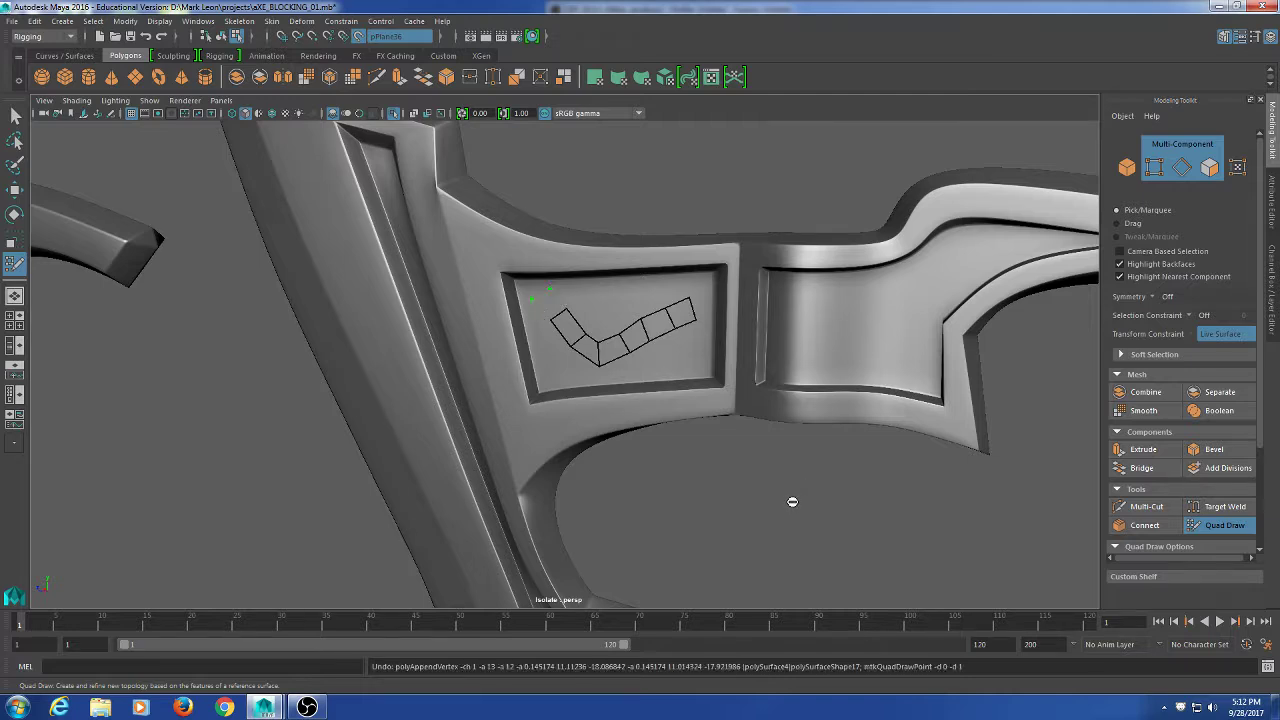
key(ctrl+z)
key(ctrl+z)
key(ctrl+z)
key(ctrl+z)
key(ctrl+z)
key(ctrl+z)
key(ctrl+z)
key(ctrl+z)
key(ctrl+z)
key(ctrl+z)
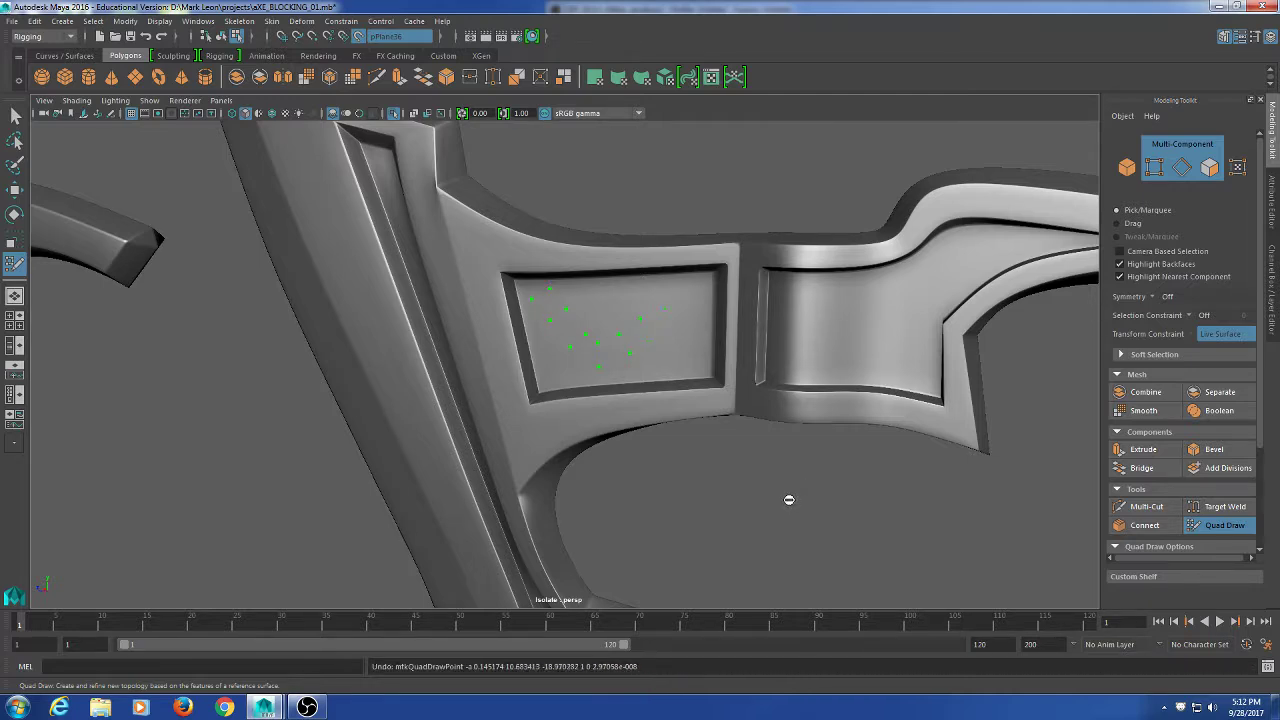
key(ctrl+z)
key(ctrl+z)
key(ctrl+z)
Quad-draw a V from two long quads in the rectangular recessed panel, and return to object selection.
click(593, 363)
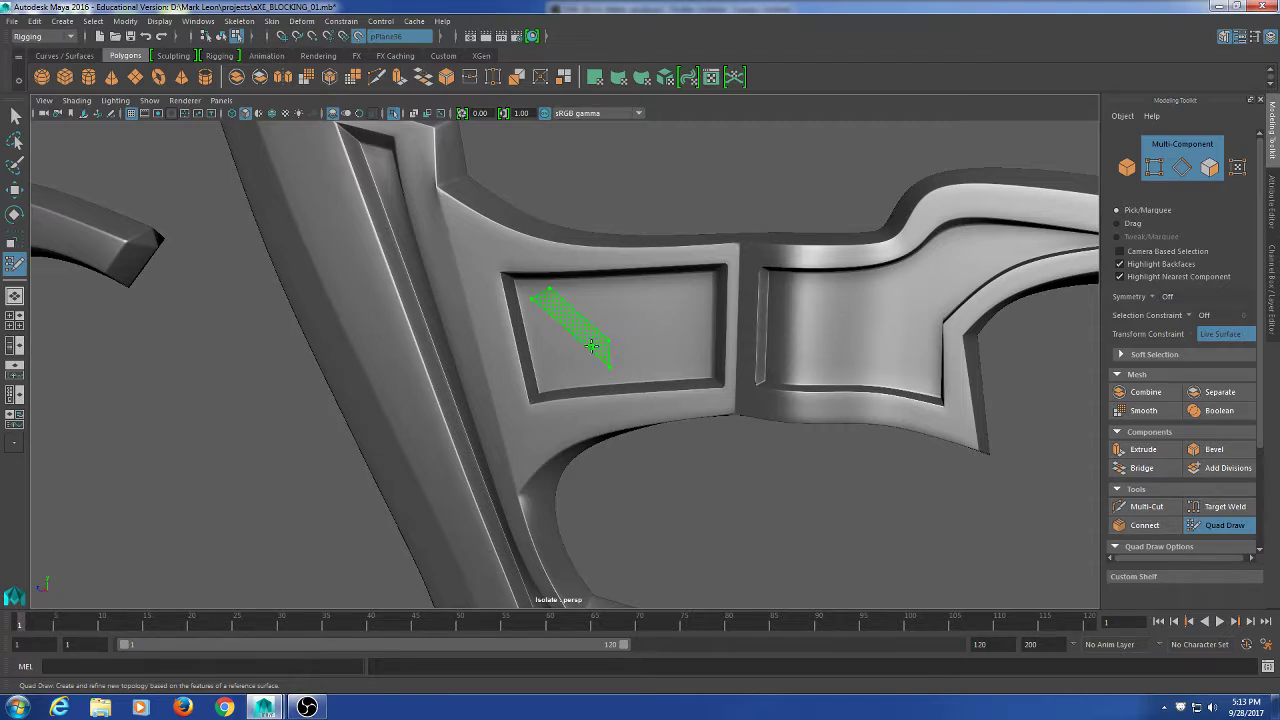
shift+click(588, 344)
click(705, 286)
shift+click(702, 320)
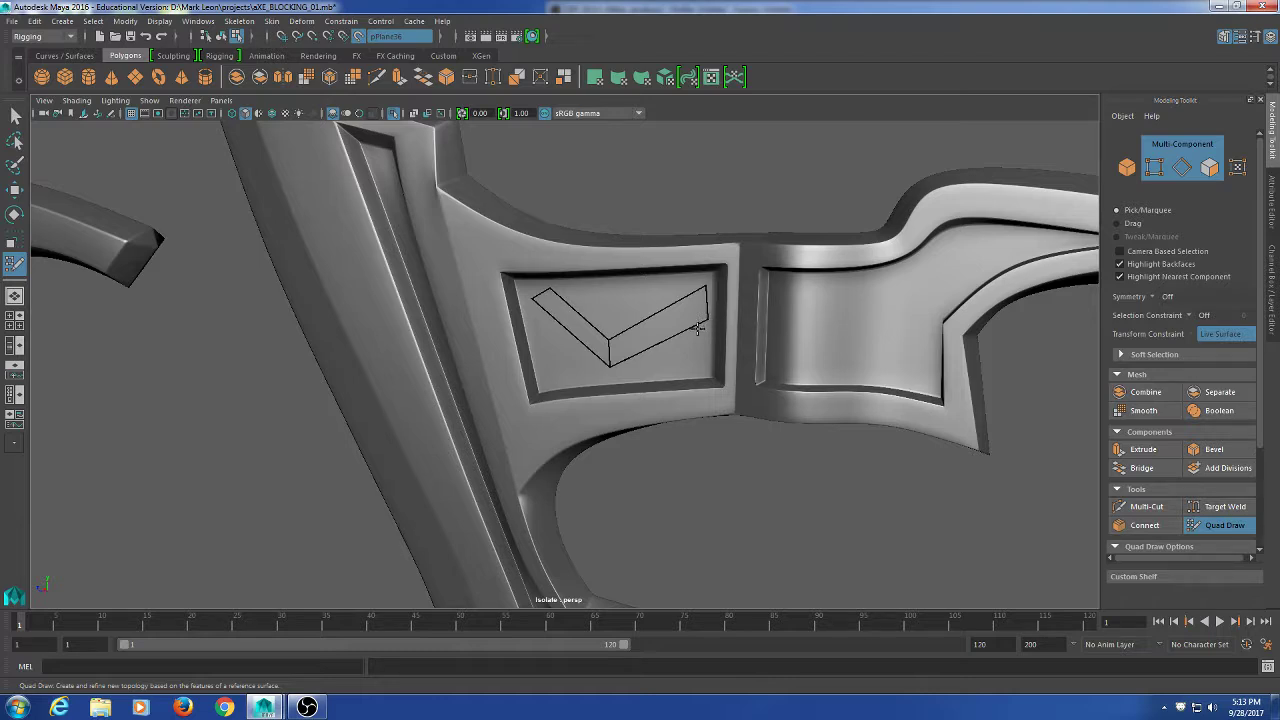
key(ctrl+z)
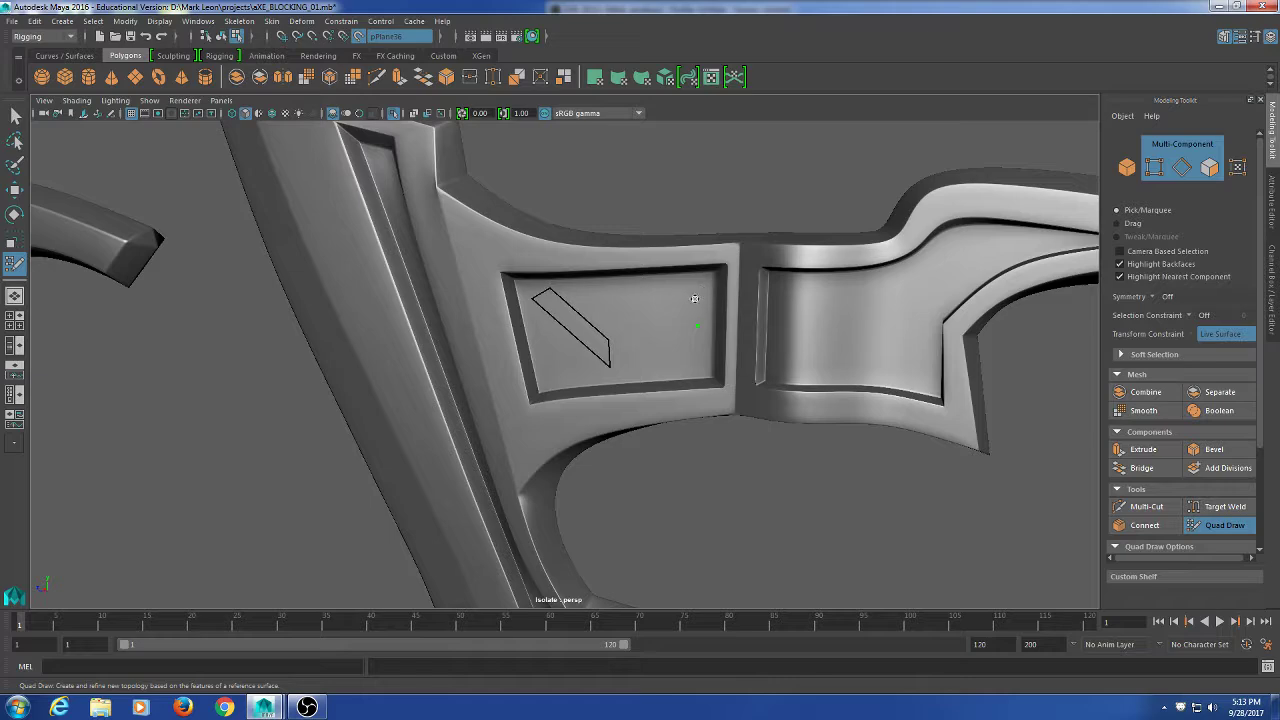
shift+click(670, 328)
alt+drag(730, 492, 777, 517)
alt+middle_drag(472, 428, 594, 477)
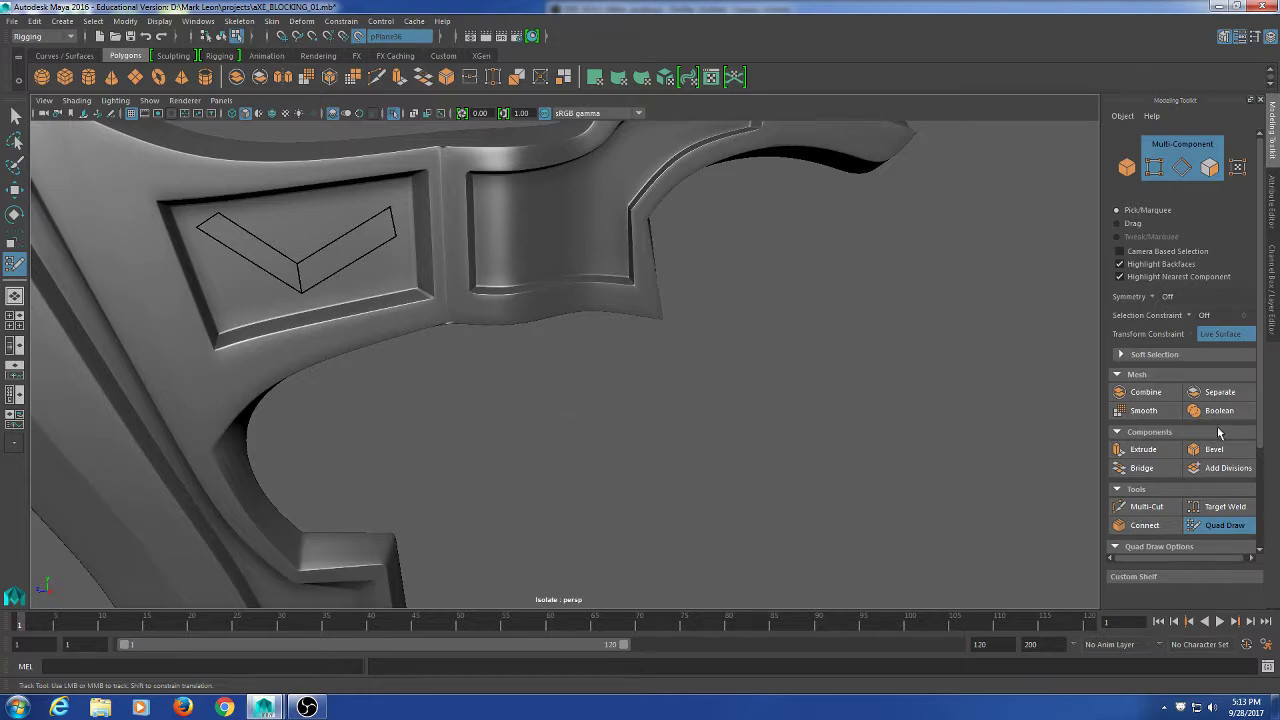
right_drag(775, 404, 830, 318)
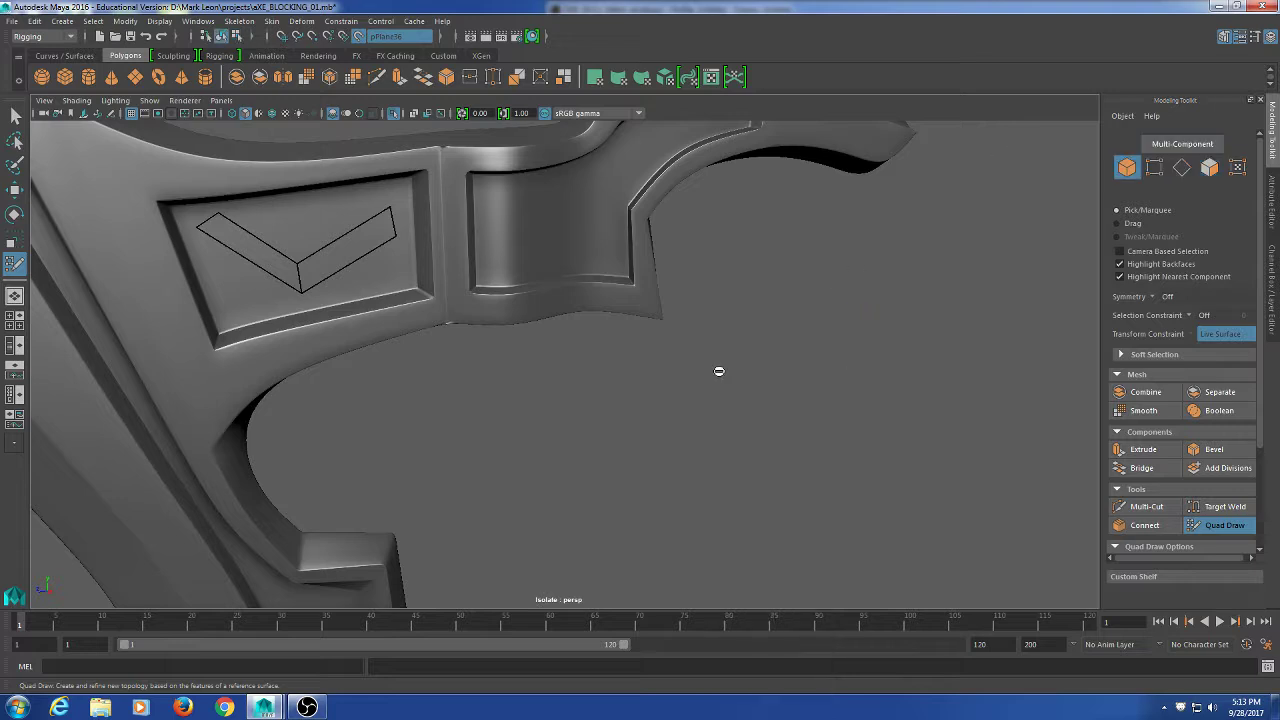
key(q)
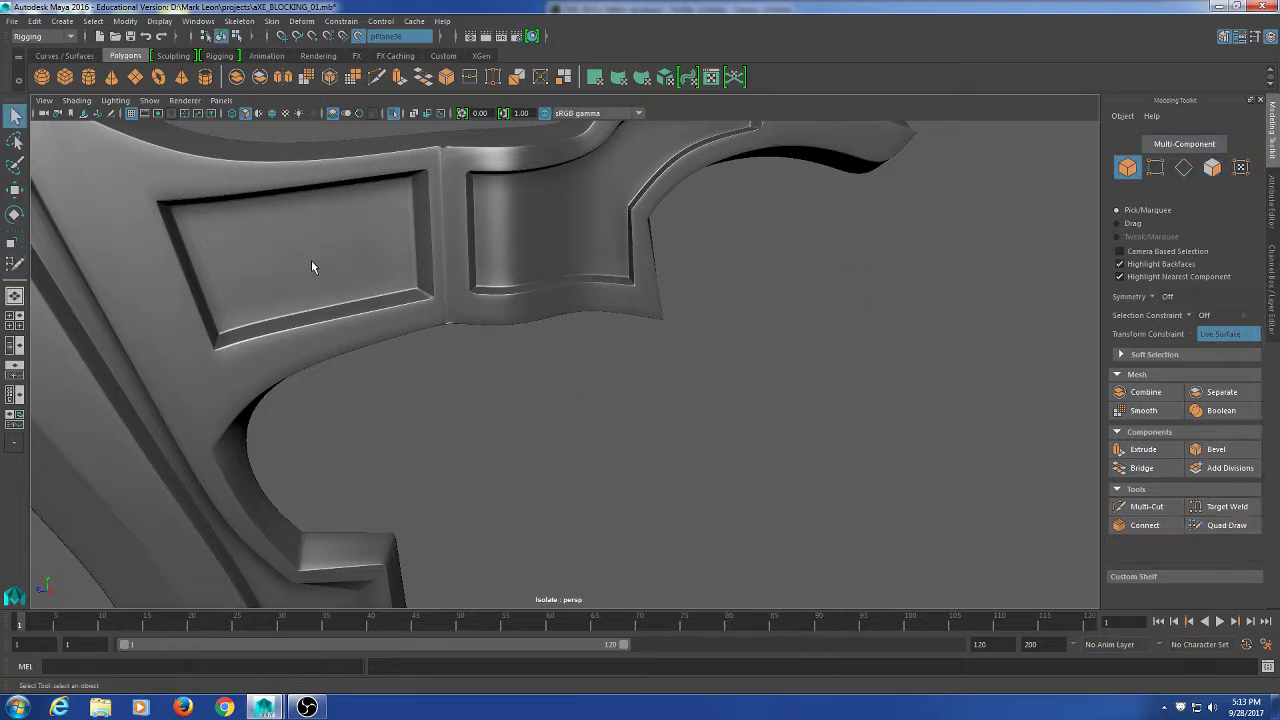
Try to bring back the drawn V by restarting Quad Draw and switching between wireframe and smooth shading.
click(1218, 528)
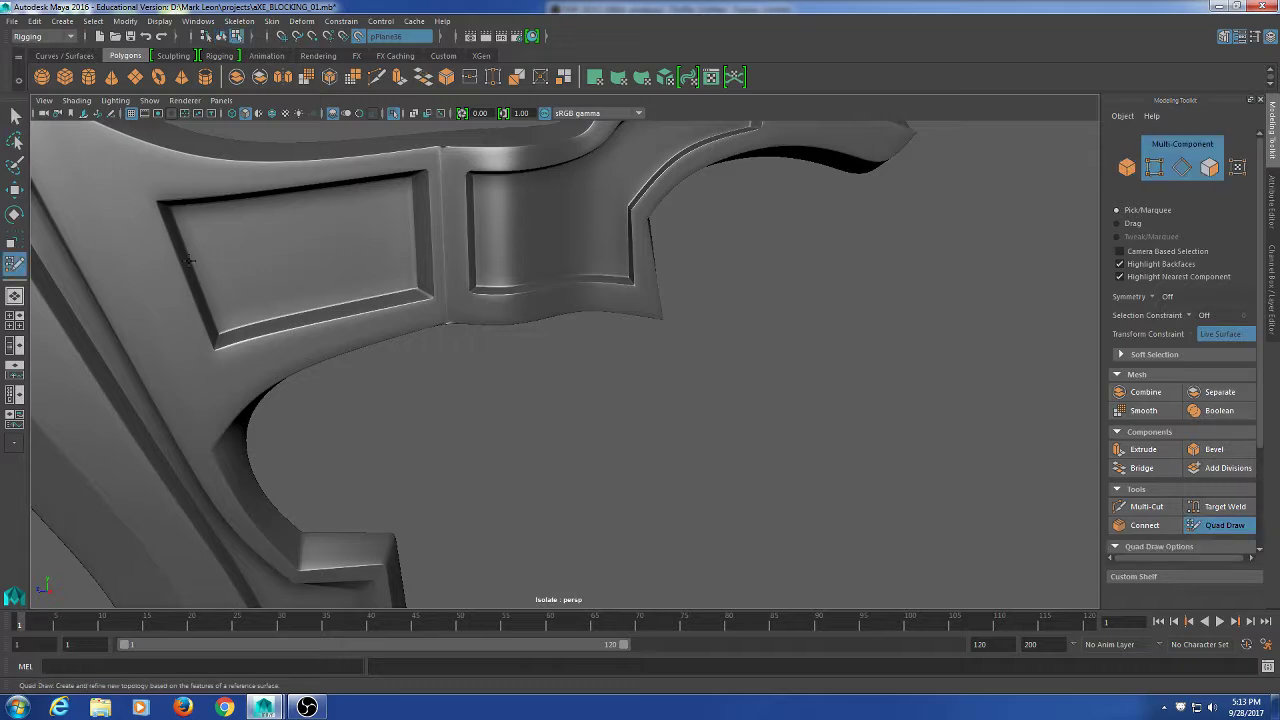
click(245, 113)
click(232, 112)
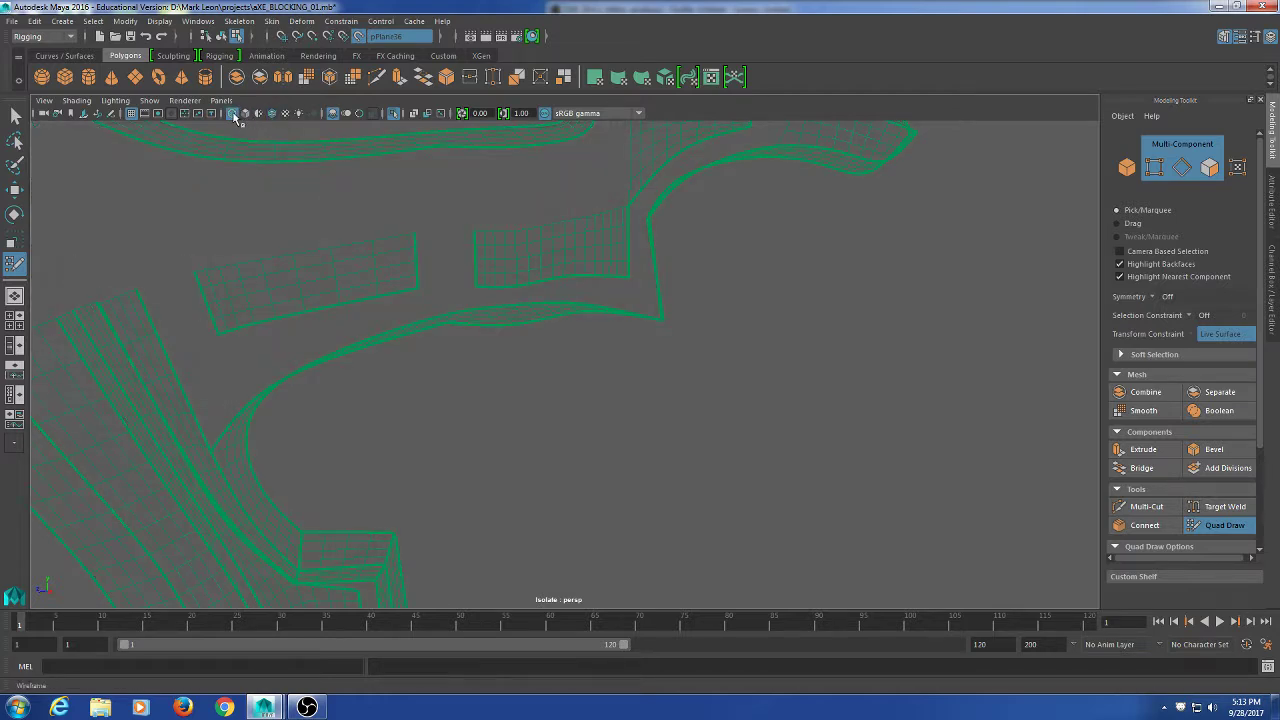
double_click(243, 114)
click(245, 113)
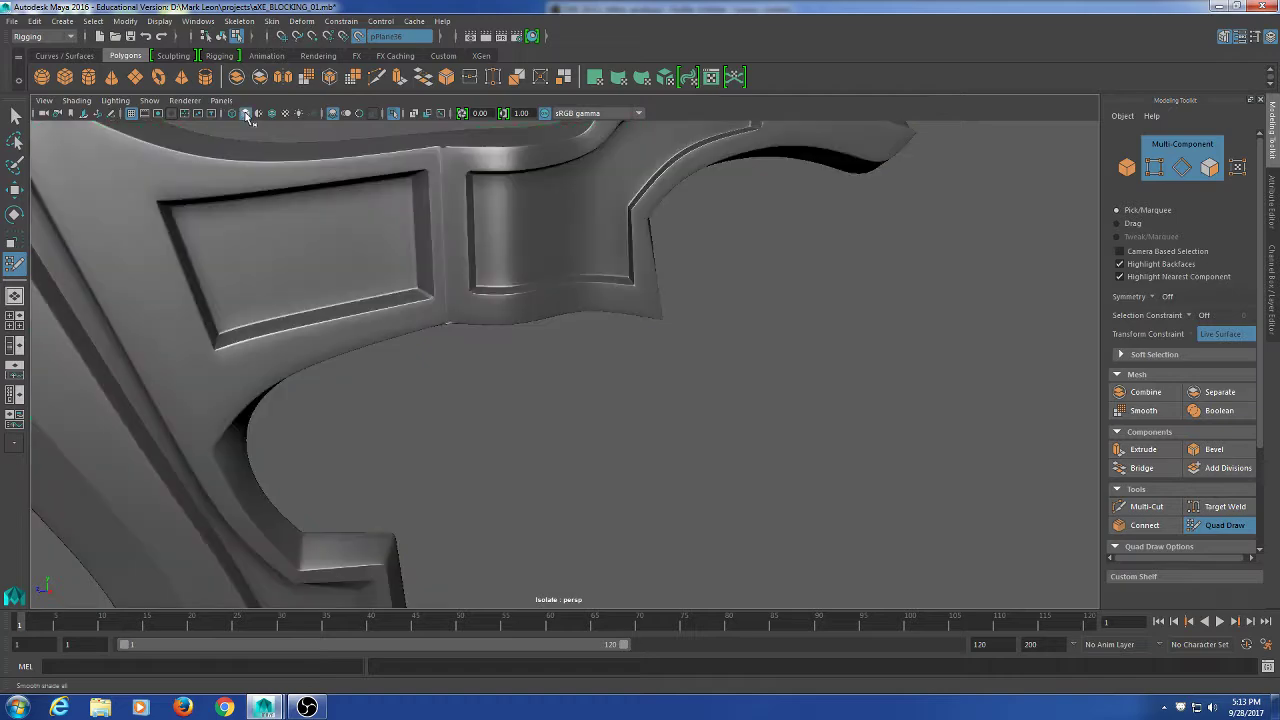
click(232, 113)
click(245, 113)
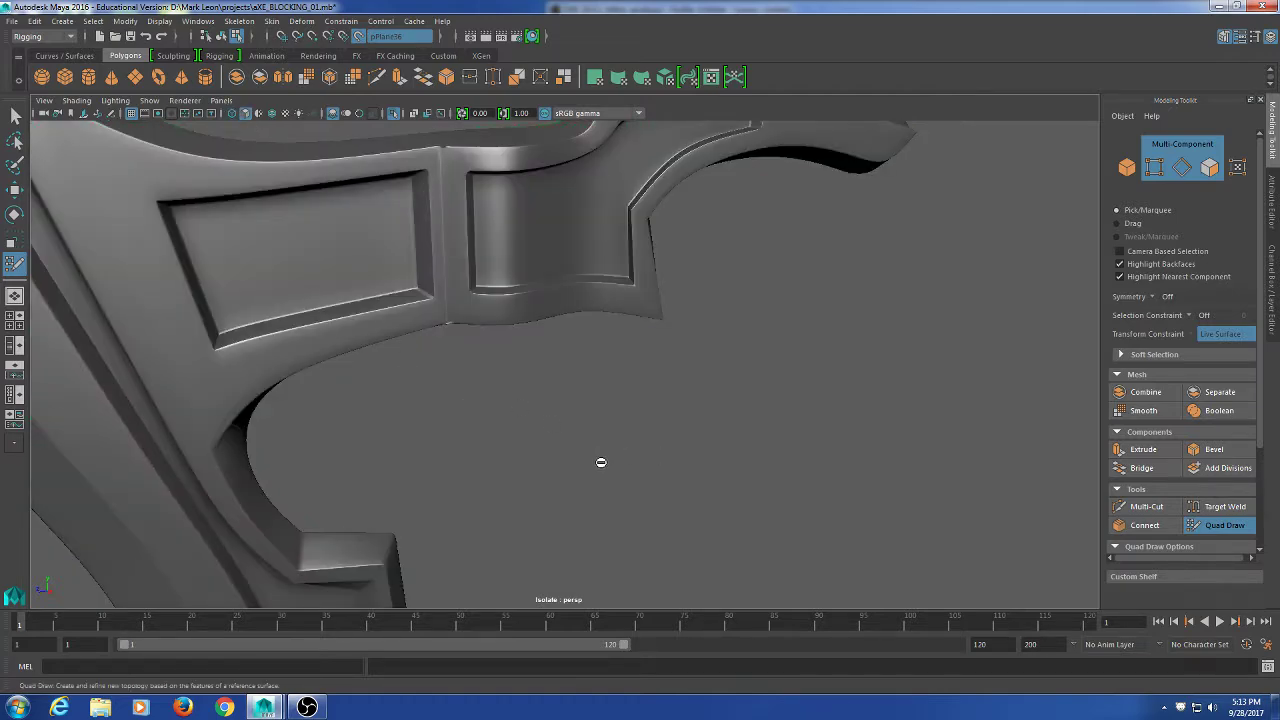
Turn off view isolation to show the whole scene with the drawn V, and leave Quad Draw.
click(393, 113)
scroll(417, 191, down, 2)
scroll(500, 371, up, 2)
scroll(500, 371, up, 1)
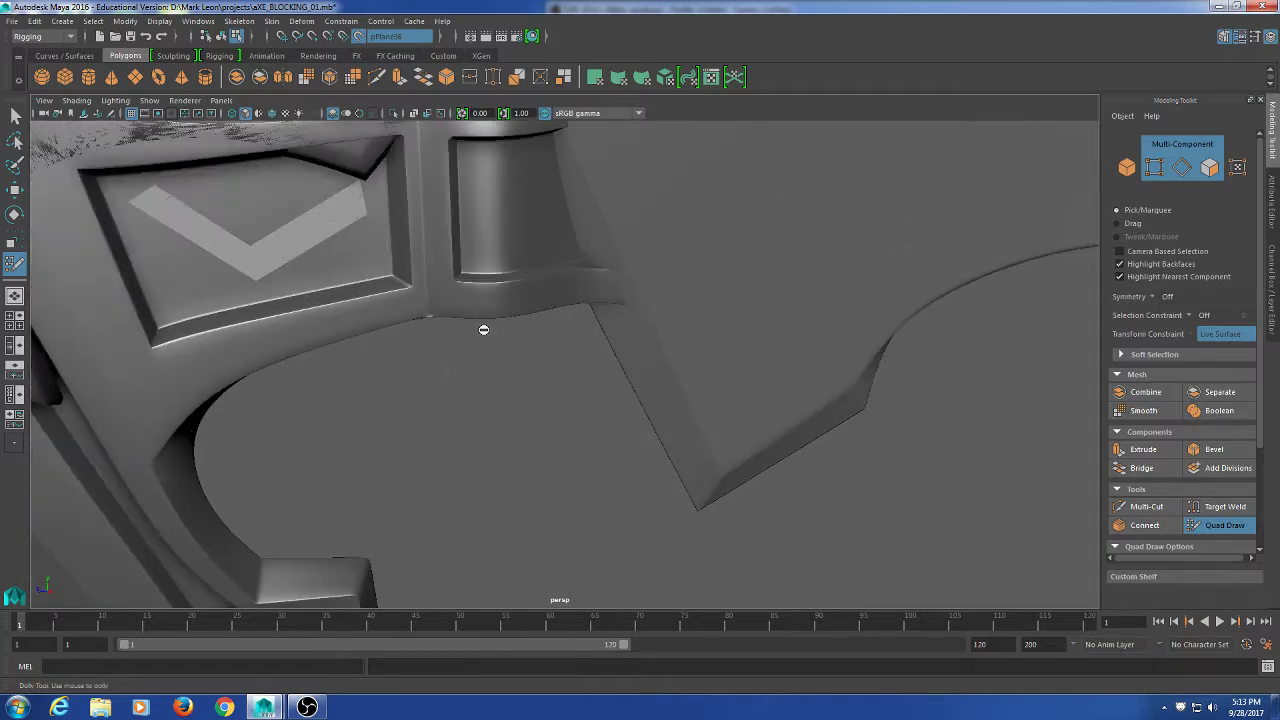
alt+right_drag(456, 275, 432, 162)
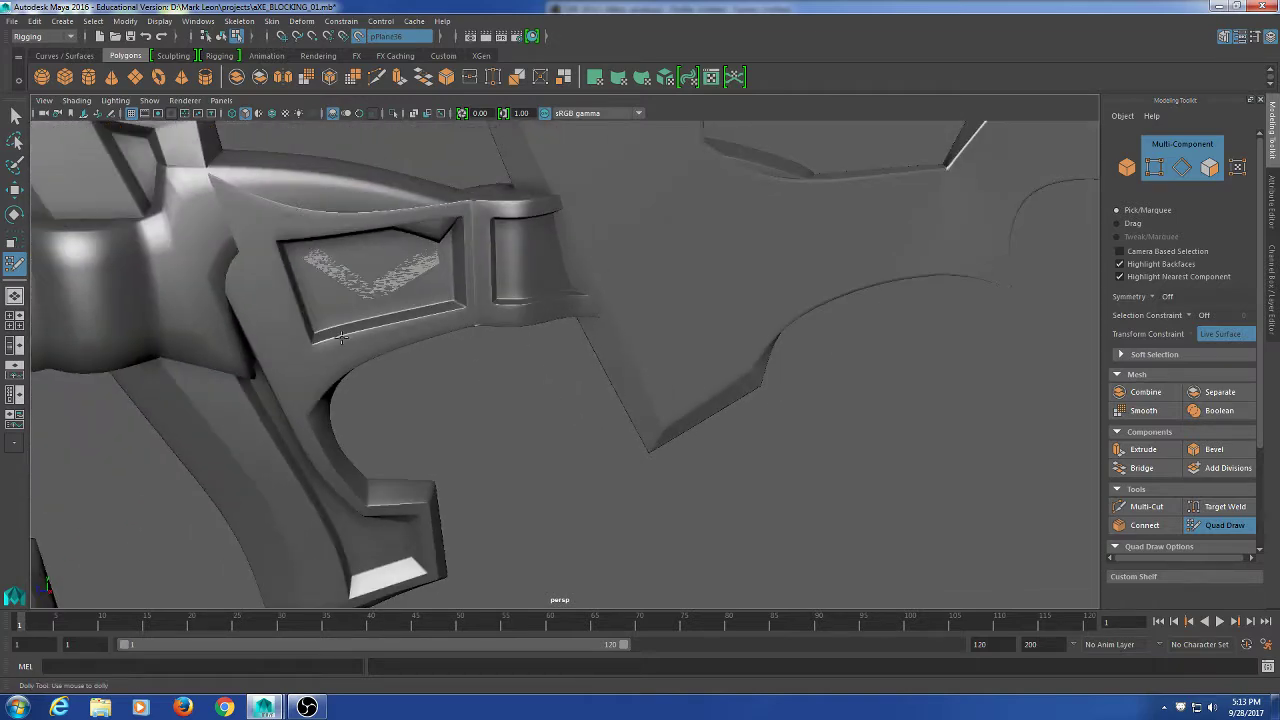
key(q)
click(270, 325)
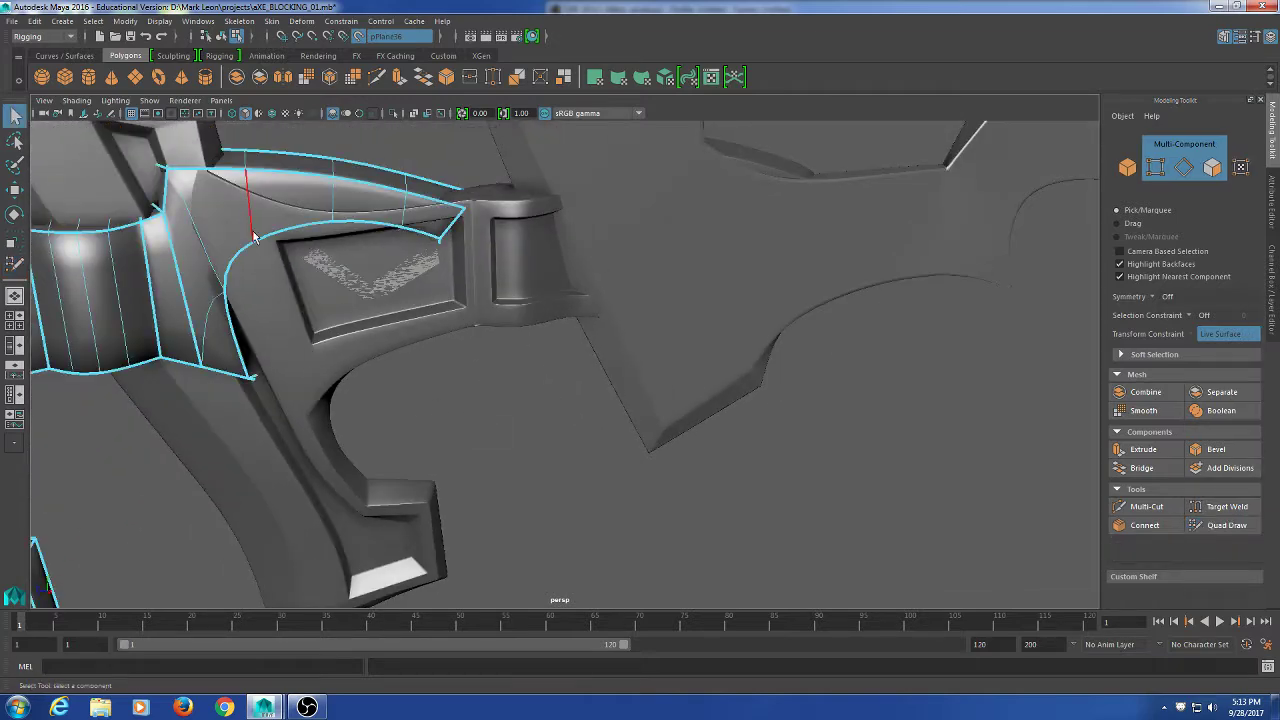
Clear the axe head copy overlapping the smoothed head out of the way and turn off the live surface.
alt+right_drag(543, 477, 454, 328)
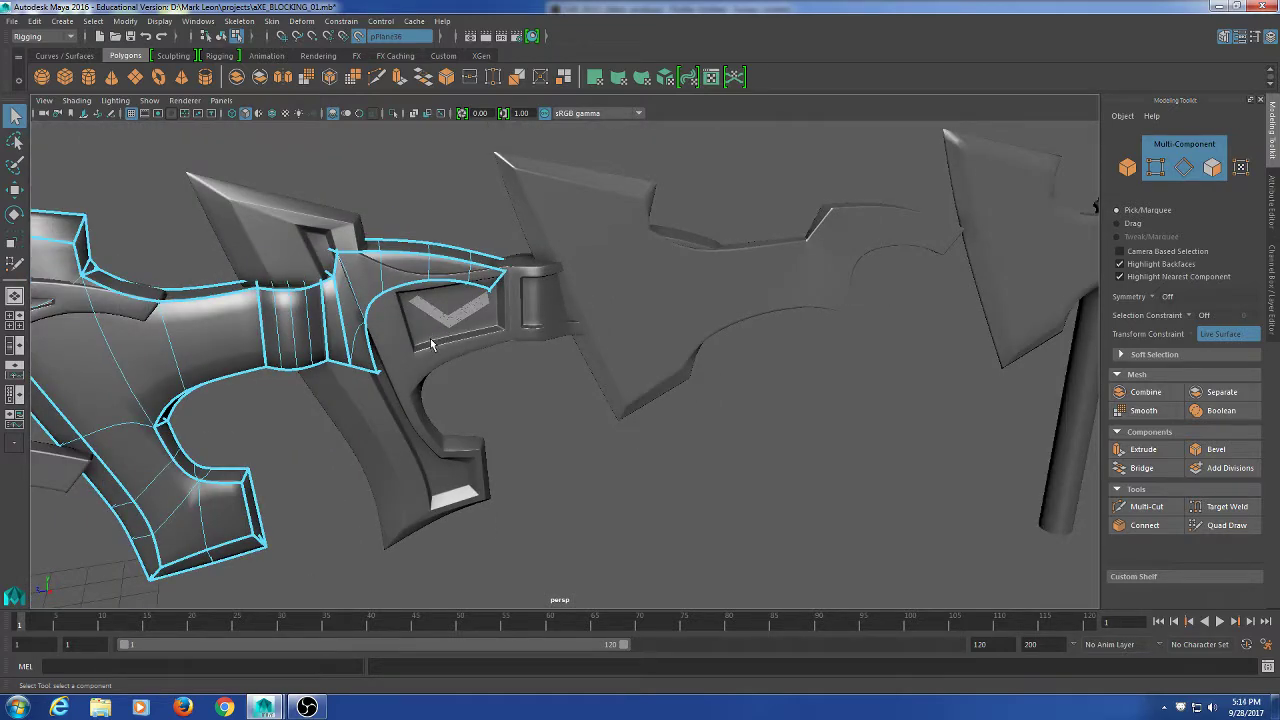
right_drag(177, 308, 258, 264)
click(432, 172)
click(275, 330)
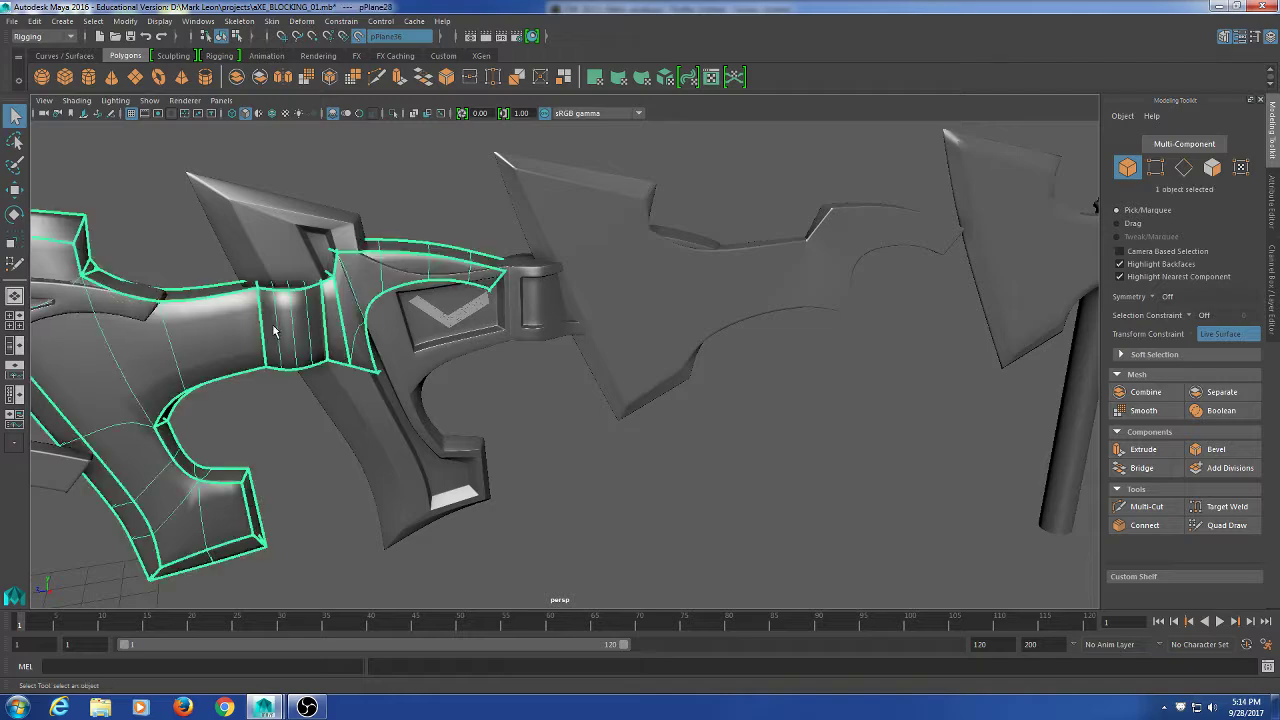
scroll(580, 428, down, 5)
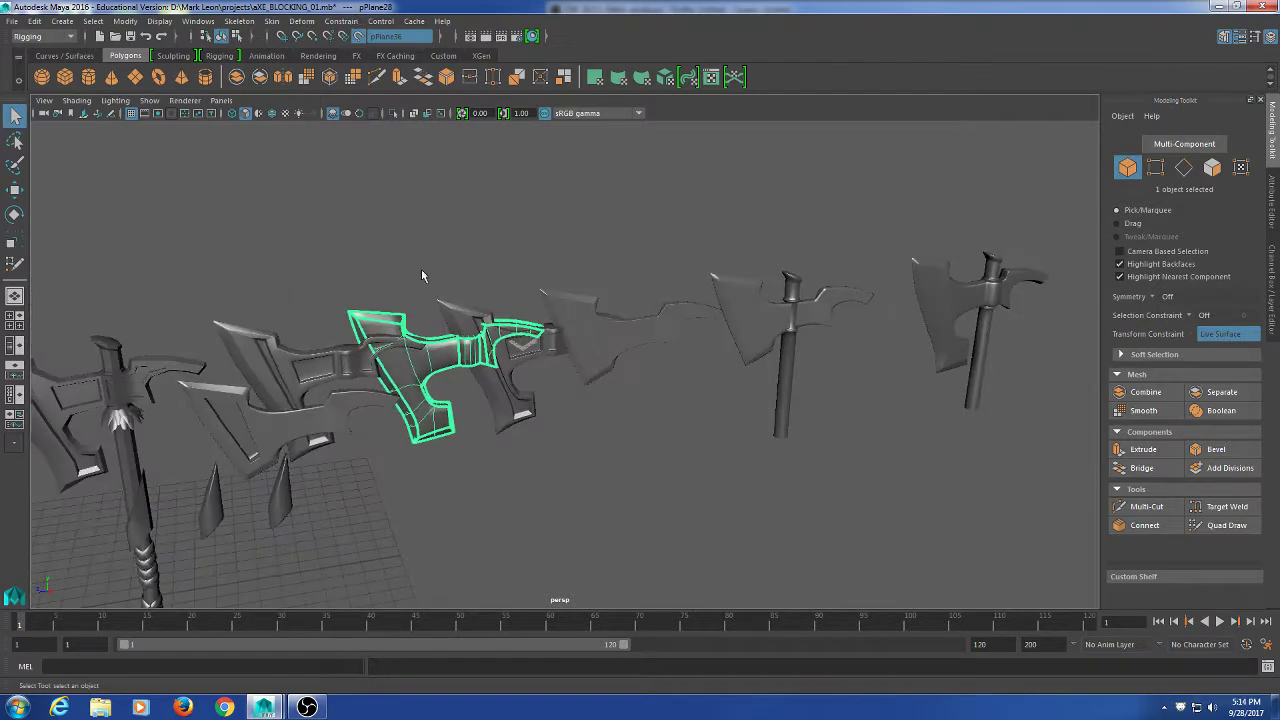
key(w)
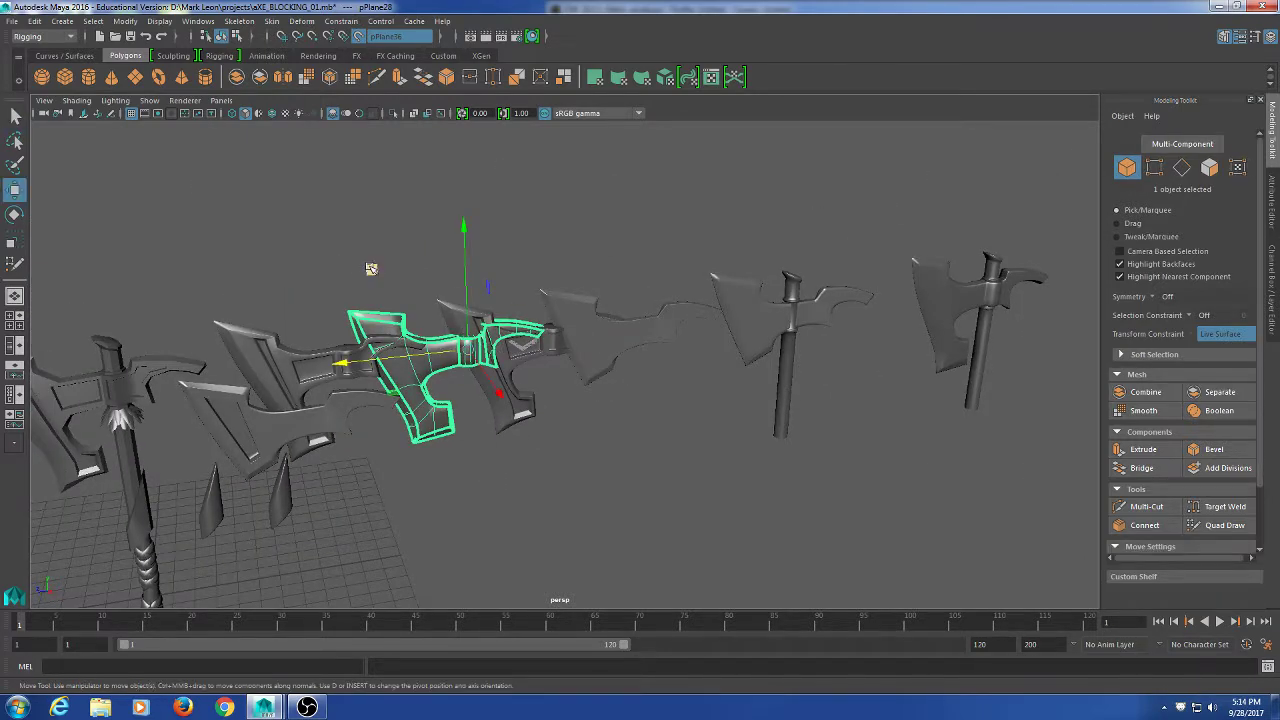
drag(372, 269, 360, 240)
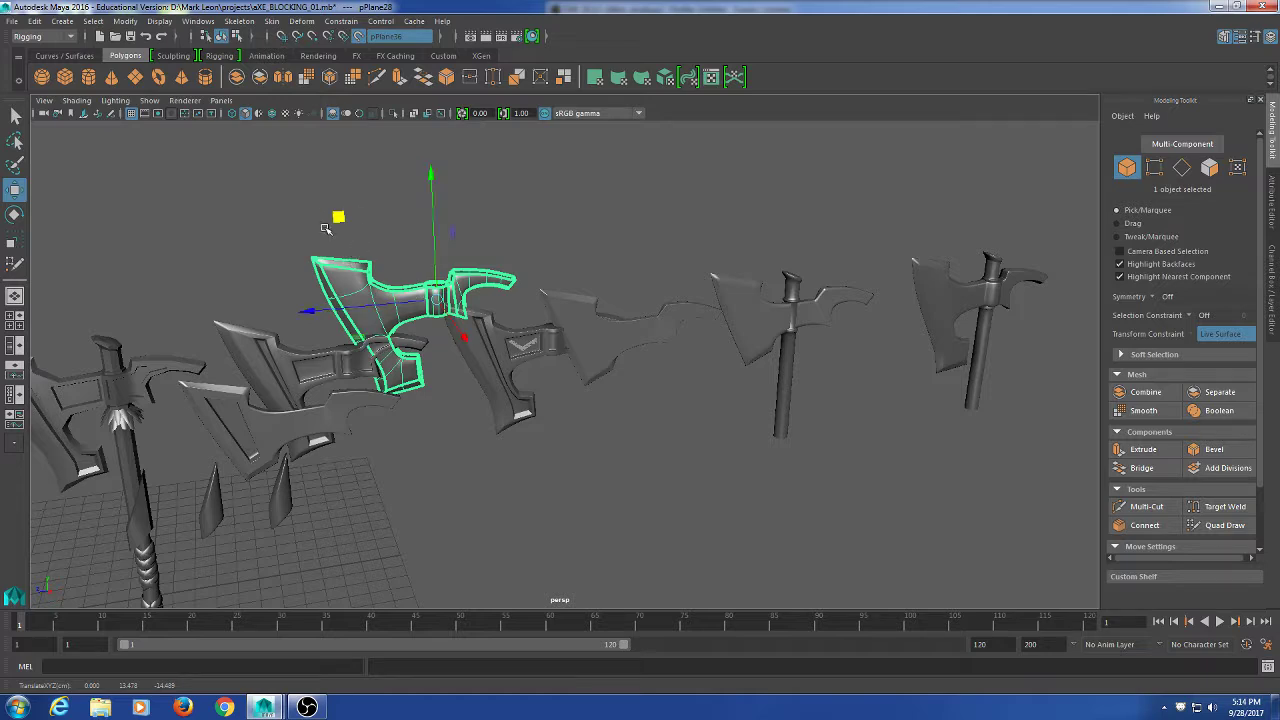
click(359, 36)
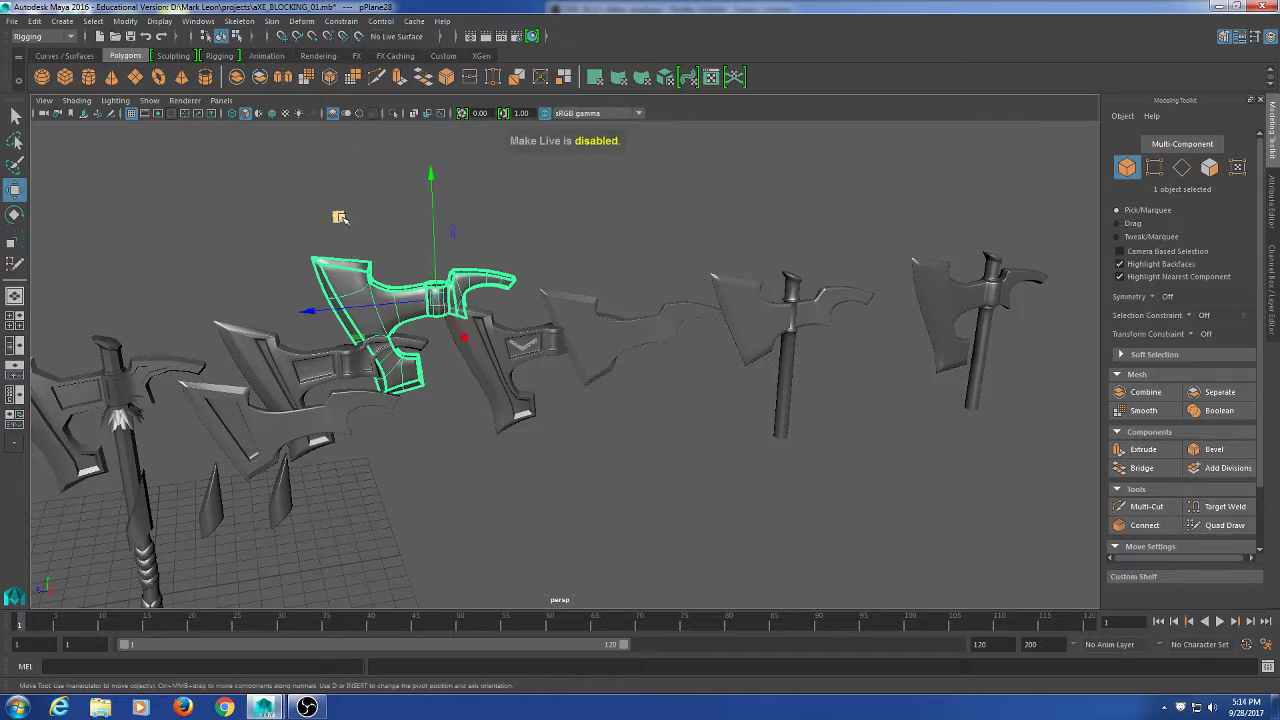
drag(338, 216, 372, 220)
click(372, 220)
Delete the flat blocked-out axe head that overlaps the smoothed head's rear hook.
scroll(757, 357, up, 5)
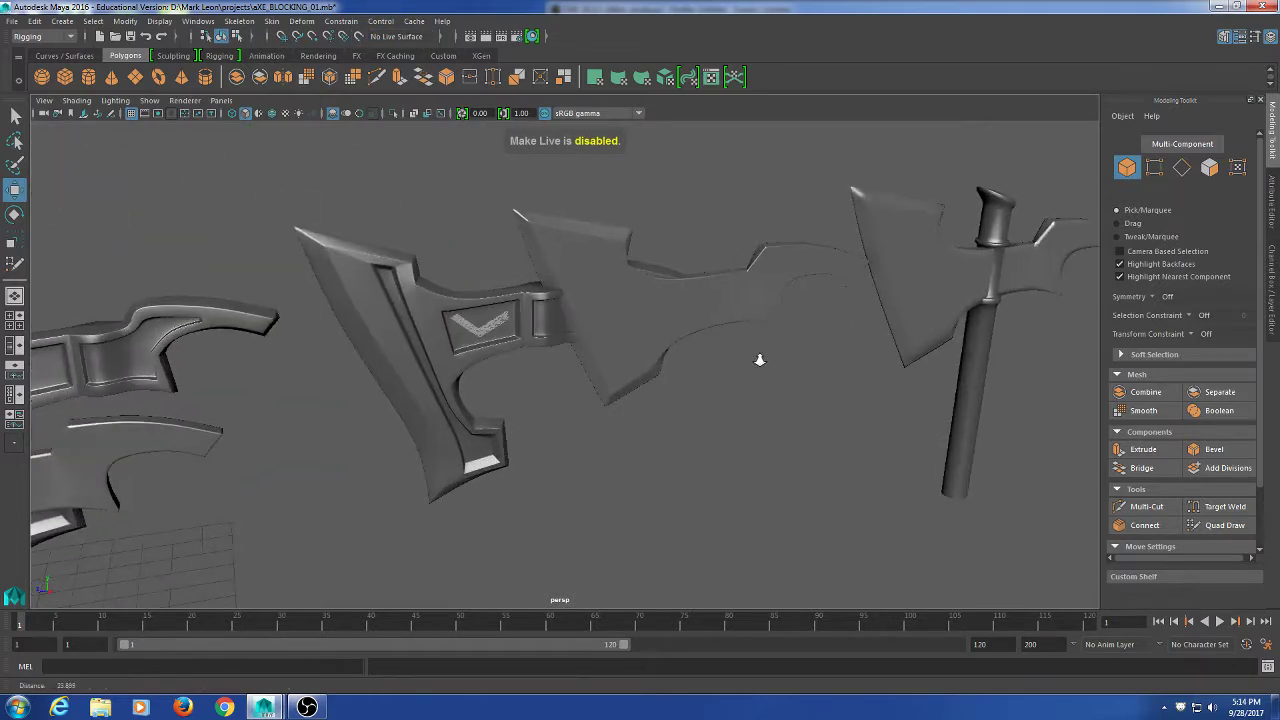
click(660, 375)
key(Delete)
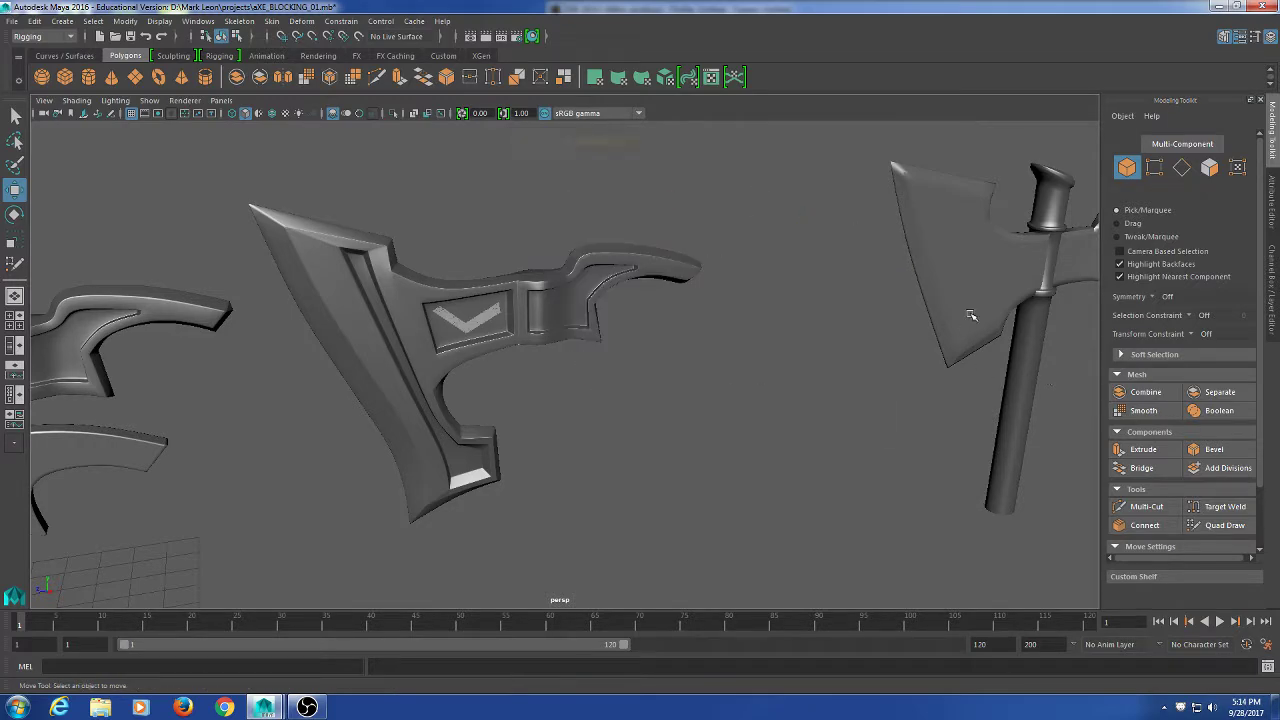
Extrude the faces of the drawn V to give it slight thickness above the recessed panel.
scroll(533, 360, up, 6)
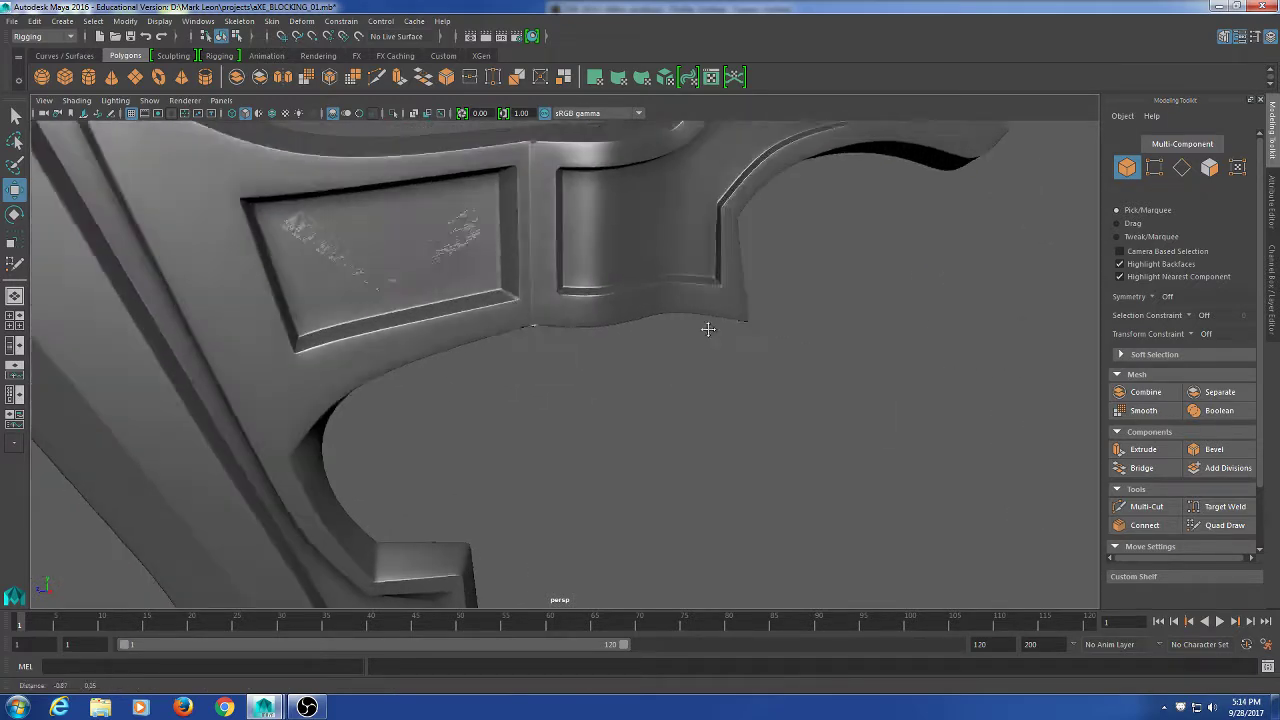
click(513, 276)
click(514, 276)
alt+drag(578, 332, 575, 371)
key(f)
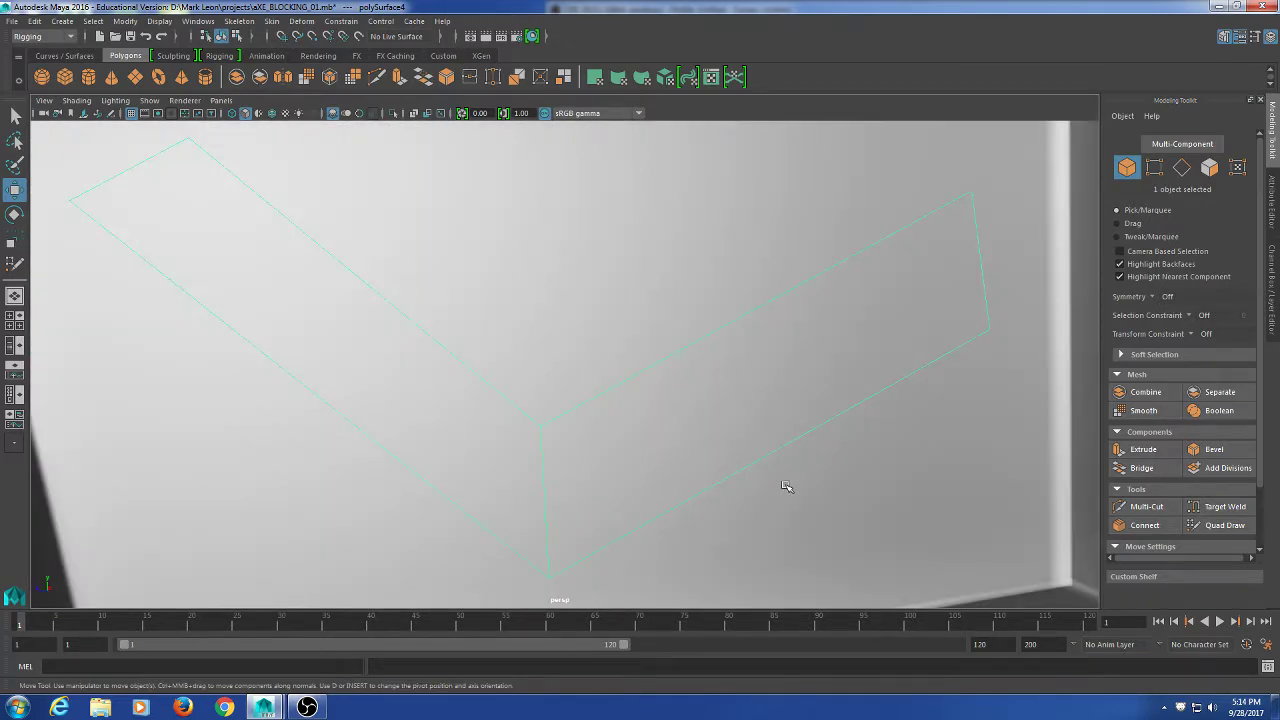
alt+right_drag(786, 489, 655, 262)
alt+drag(482, 366, 591, 446)
shift+right_drag(871, 438, 845, 400)
drag(576, 408, 573, 408)
key(q)
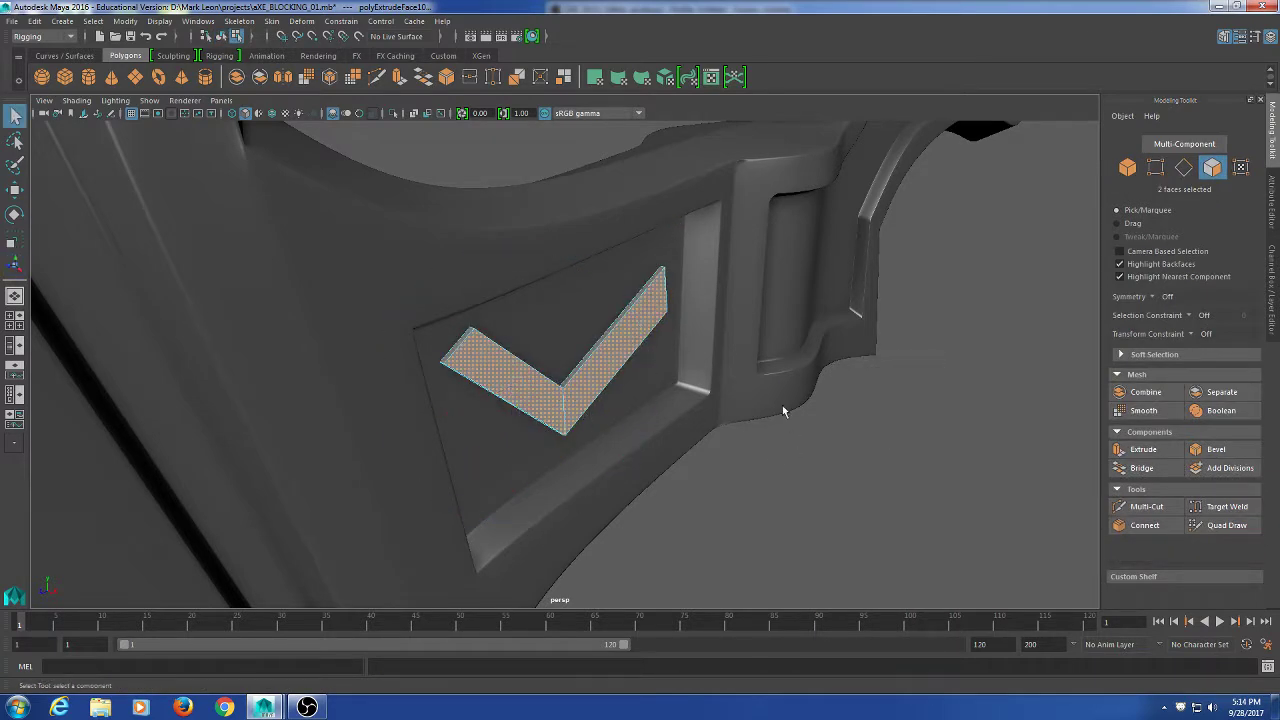
Return to object selection and make the smoothed axe head the live surface again.
right_drag(783, 410, 905, 300)
alt+drag(940, 280, 877, 386)
click(713, 439)
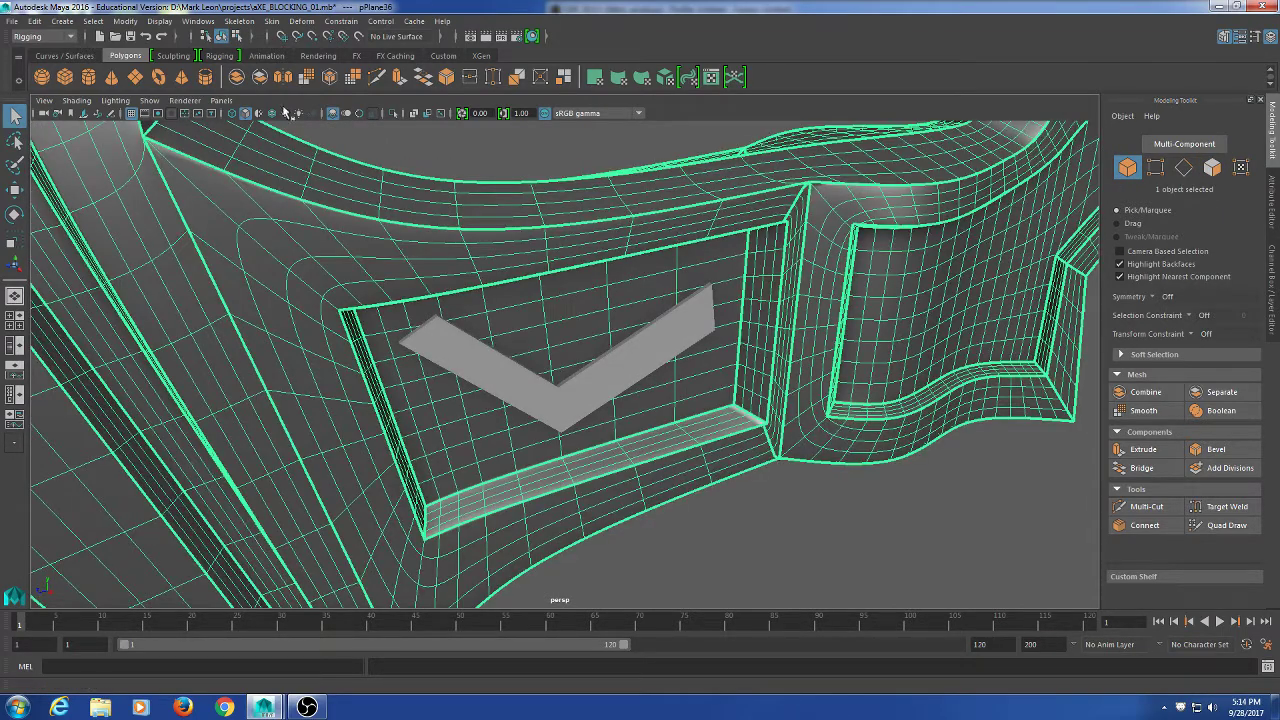
click(359, 36)
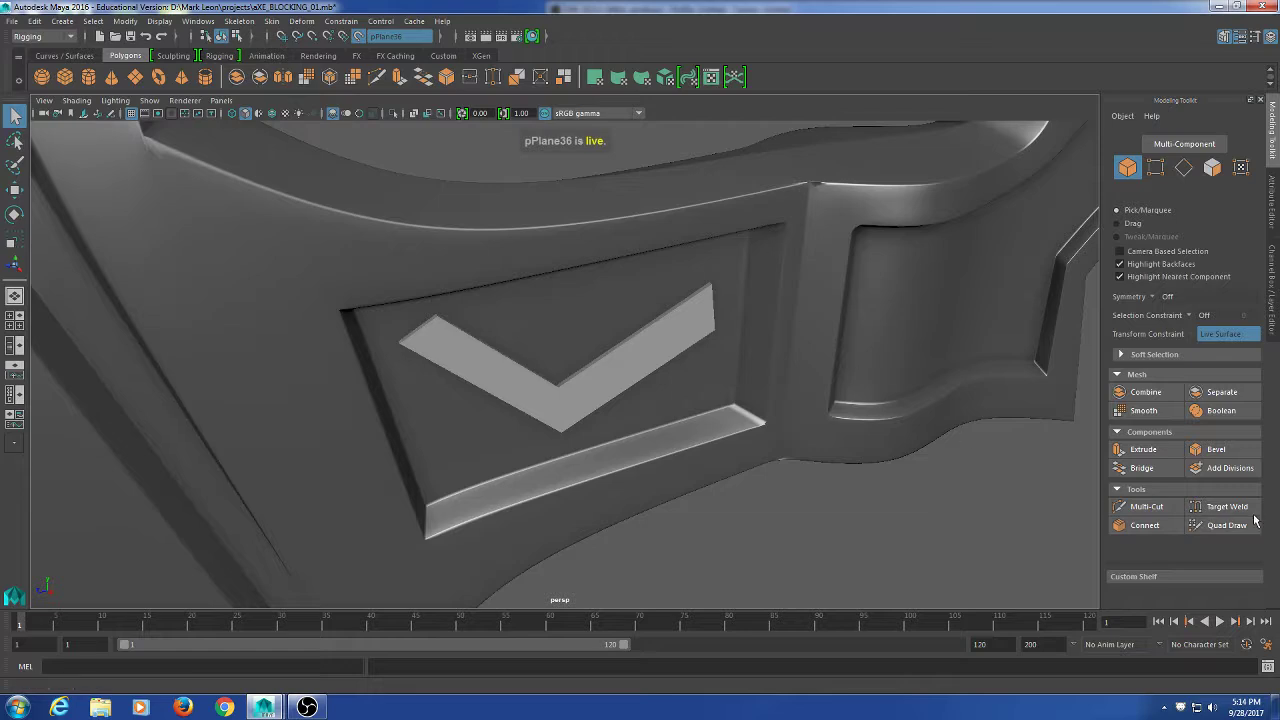
Quad-draw an inverted V from two quads on the recessed panel, crossing over the first V.
click(1222, 524)
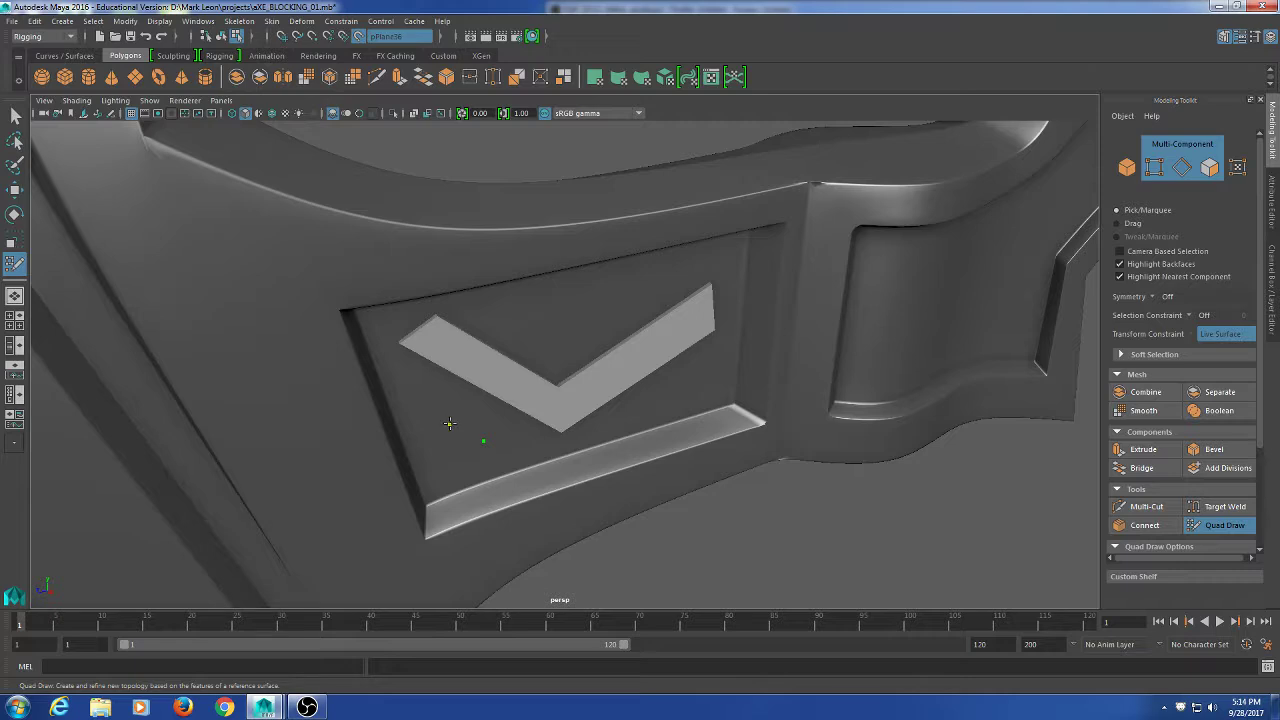
click(450, 424)
shift+click(575, 331)
mouse_move(578, 331)
mouse_down()
mouse_move(604, 336)
mouse_move(580, 310)
mouse_move(575, 335)
mouse_up()
drag(486, 435, 481, 433)
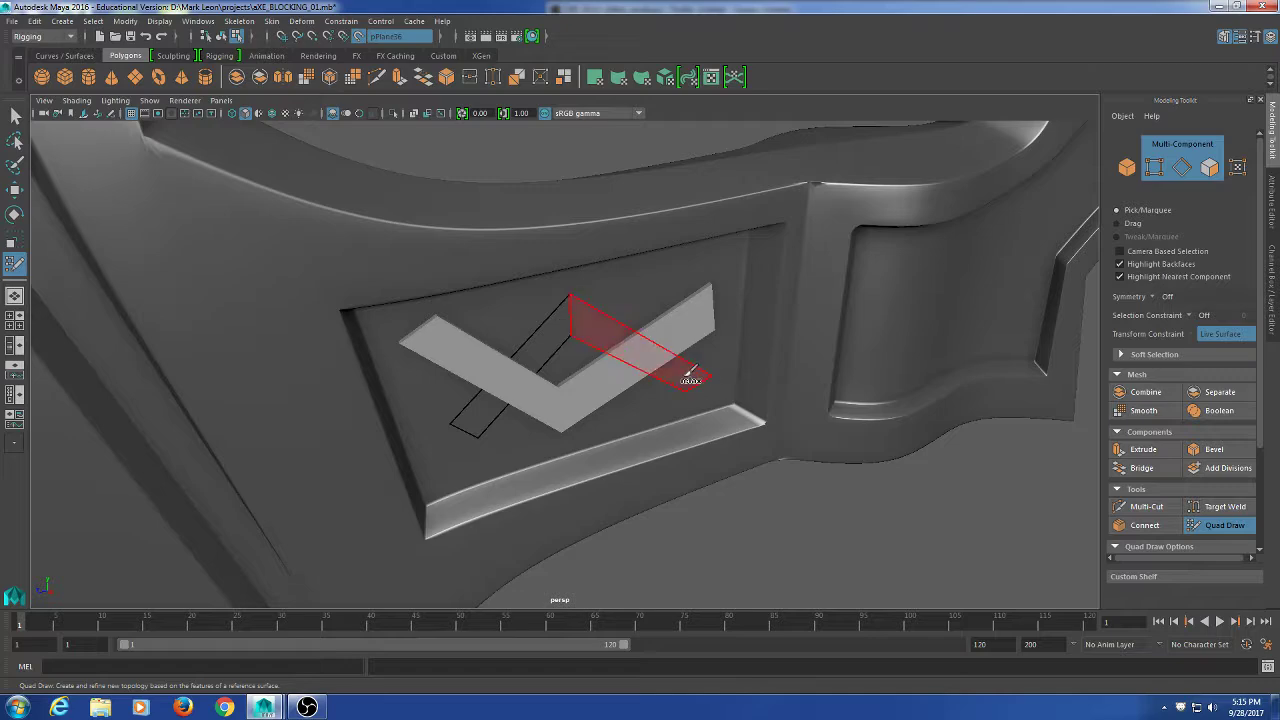
shift+click(695, 372)
Extrude the faces of the inverted V slightly outward from the panel and return to object selection.
mouse_move(709, 531)
alt+mouse_down()
mouse_move(703, 507)
mouse_move(640, 466)
mouse_move(586, 337)
alt+mouse_up()
key(q)
right_drag(586, 337, 678, 154)
click(586, 334)
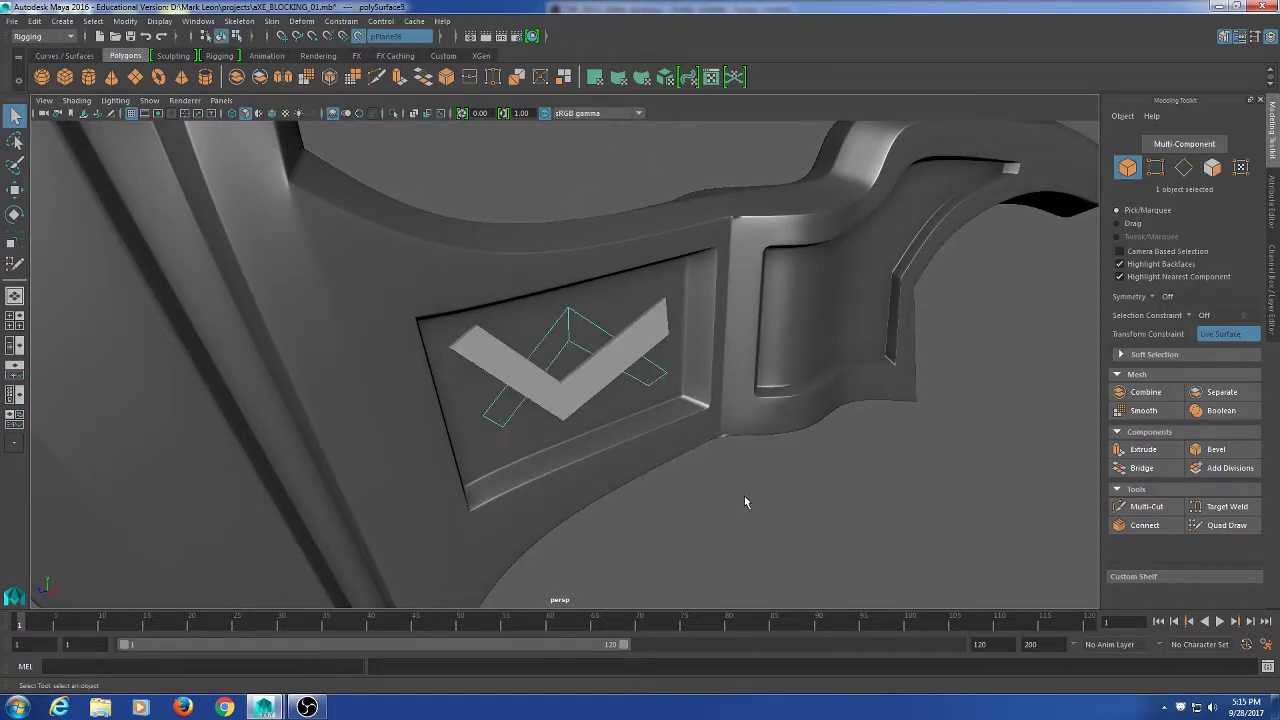
alt+drag(746, 503, 770, 509)
shift+right_drag(853, 426, 849, 436)
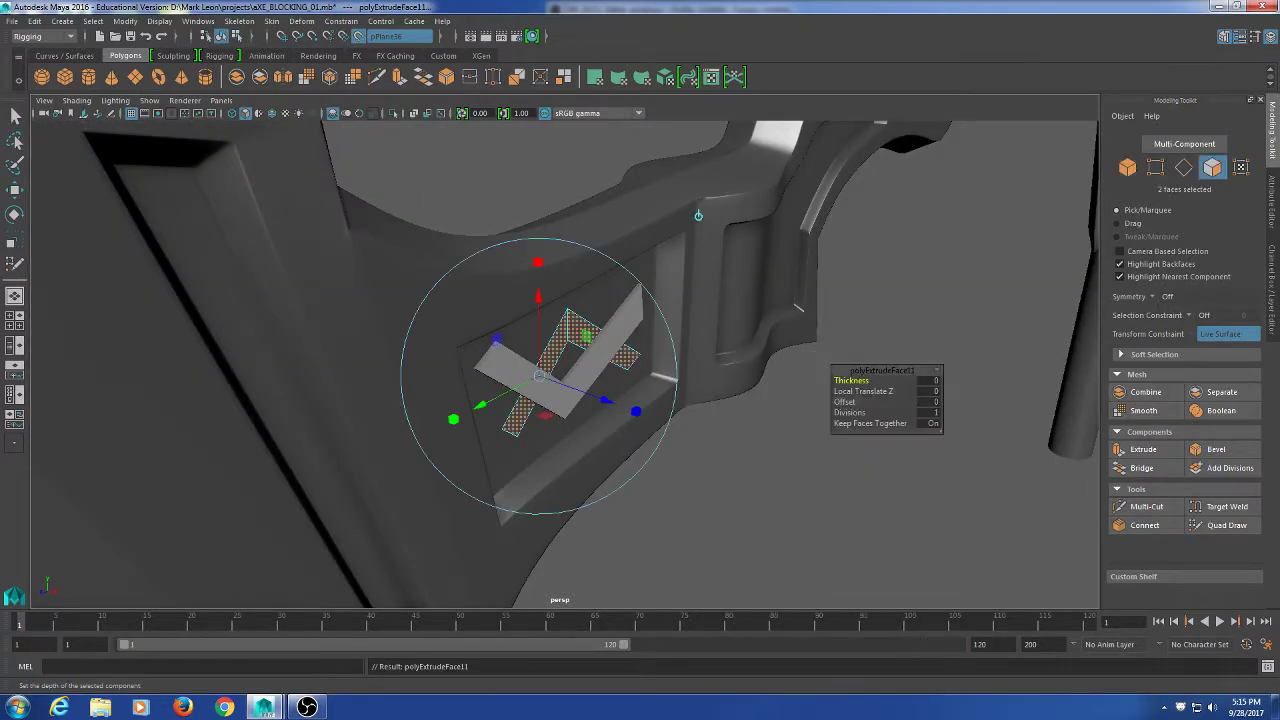
drag(616, 404, 611, 407)
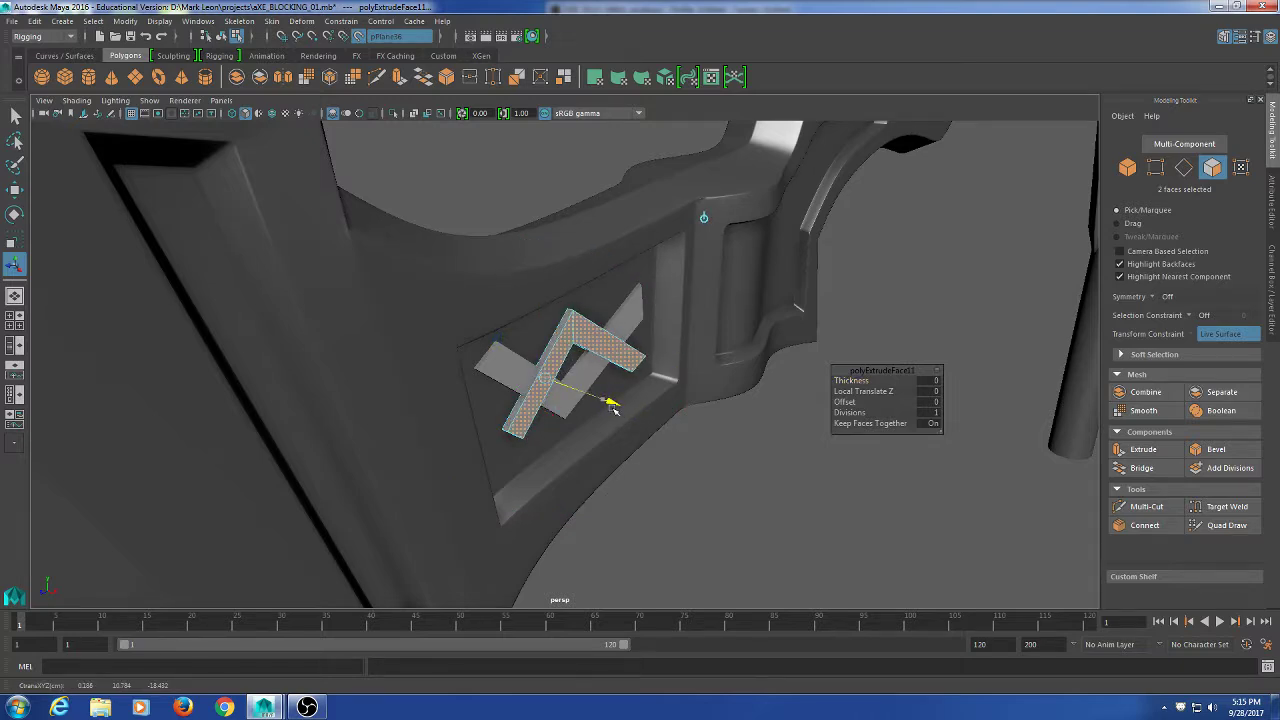
key(q)
right_drag(590, 336, 906, 228)
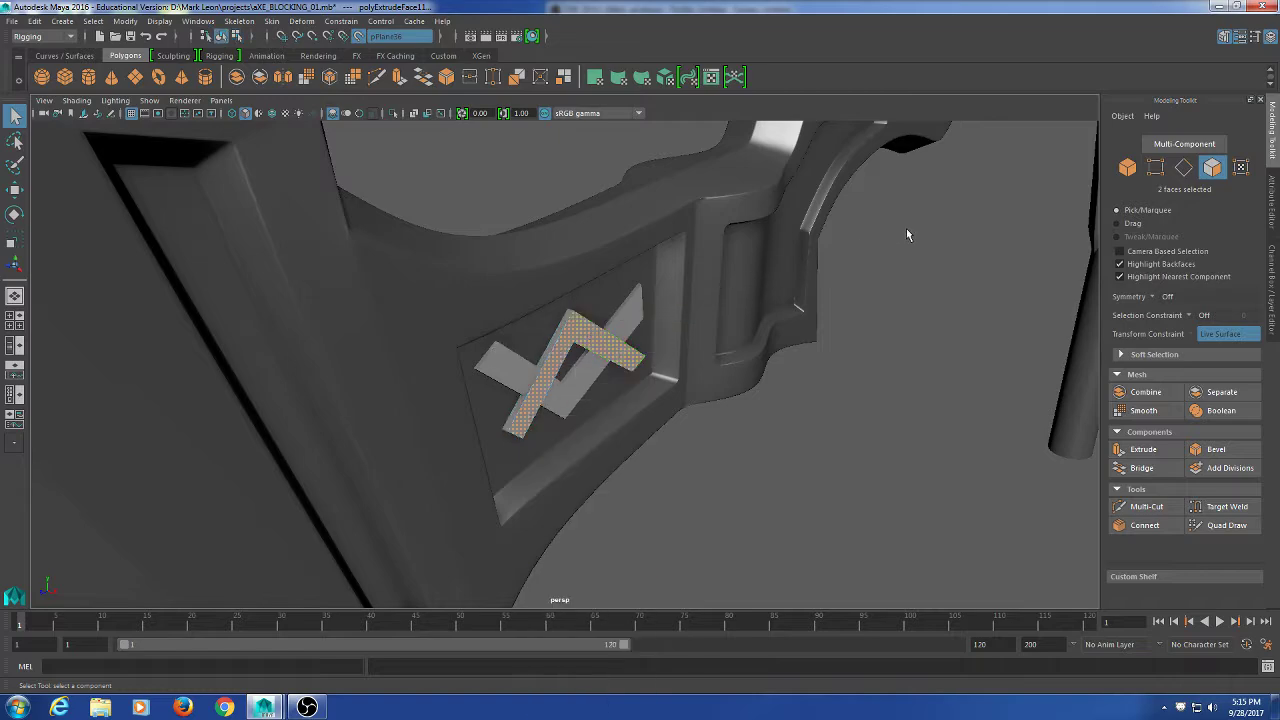
click(923, 467)
Insert supporting edge loops on the inverted V near its ends, around its peak and along its long edges.
alt+drag(923, 467, 638, 324)
click(647, 338)
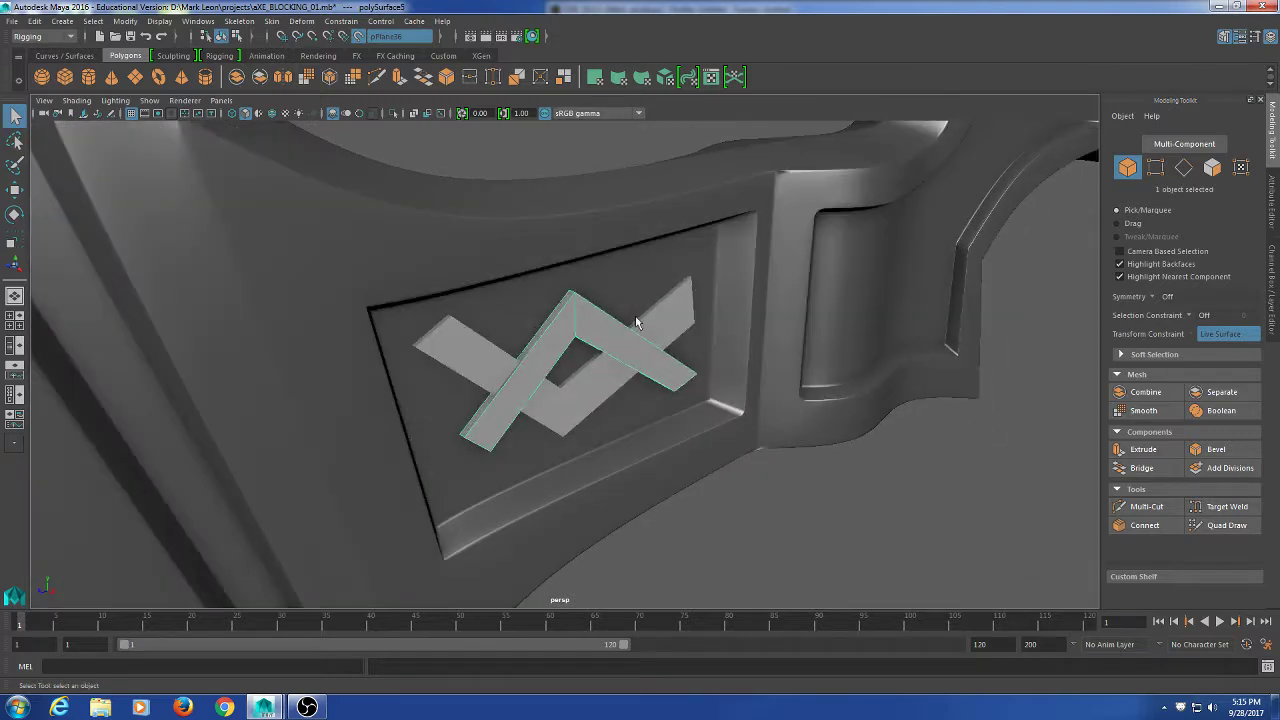
right_drag(507, 151, 453, 172)
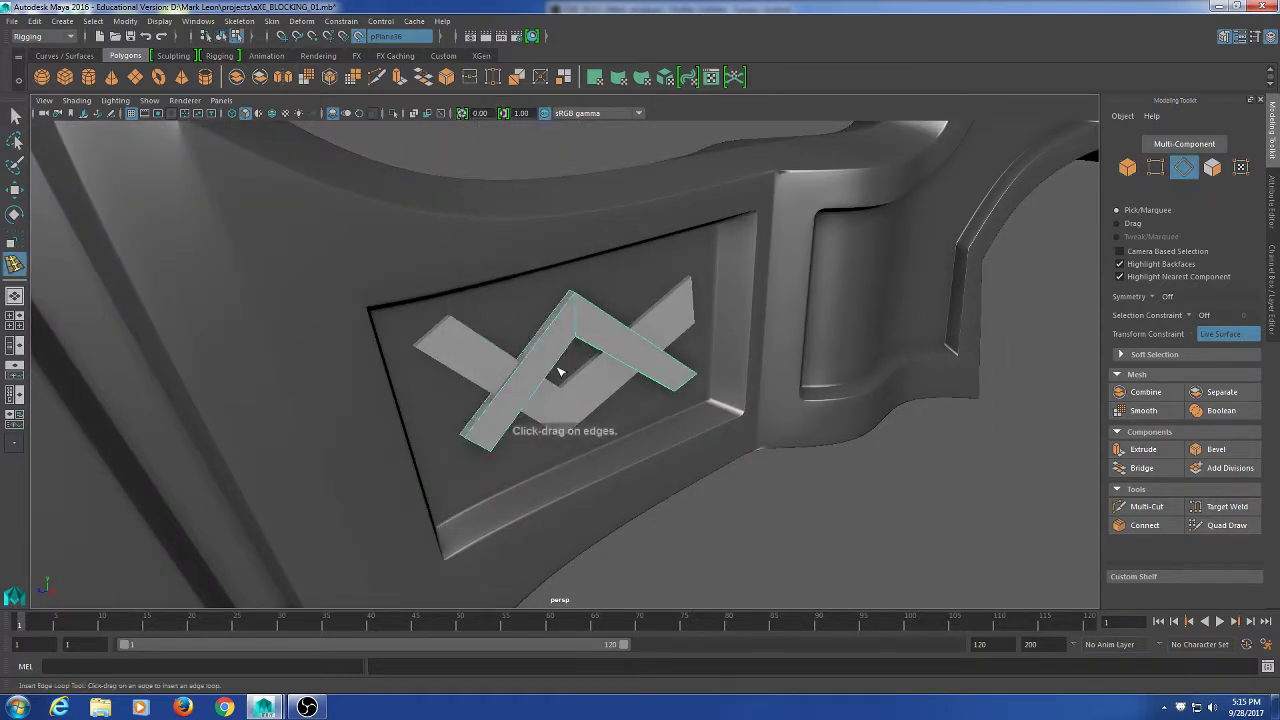
click(468, 437)
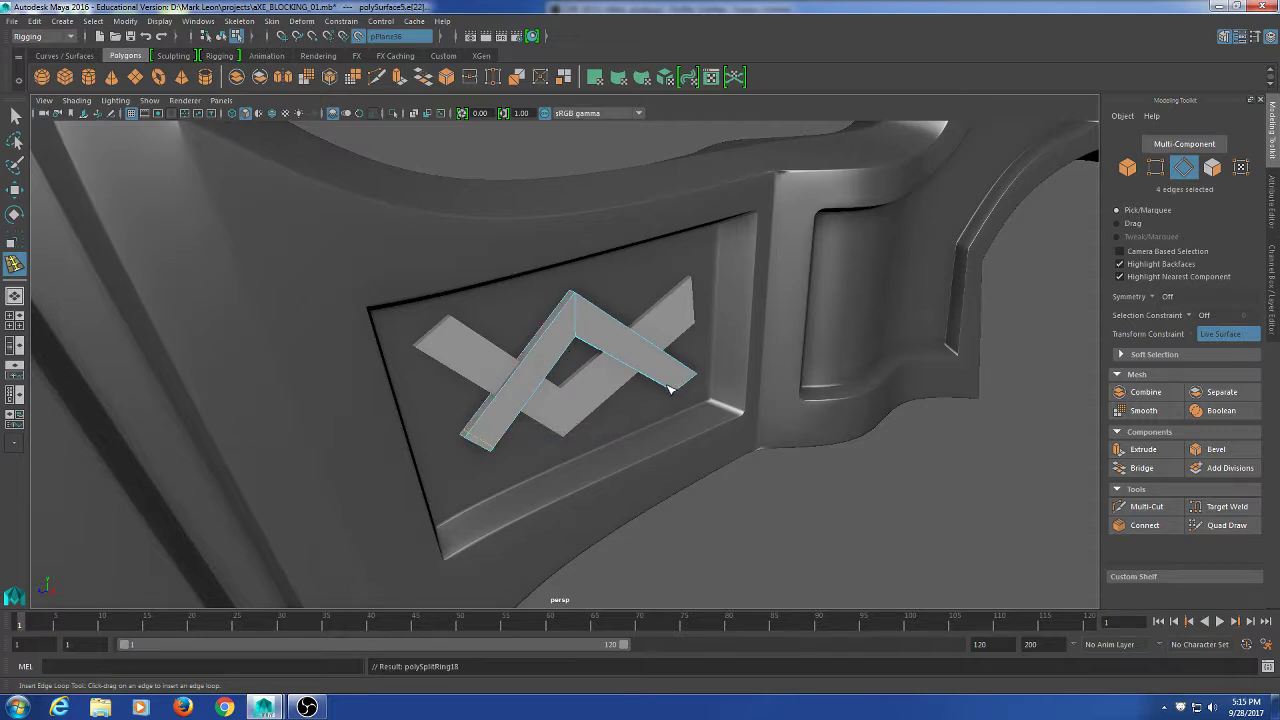
drag(670, 389, 672, 399)
drag(572, 303, 623, 362)
scroll(591, 332, up, 3)
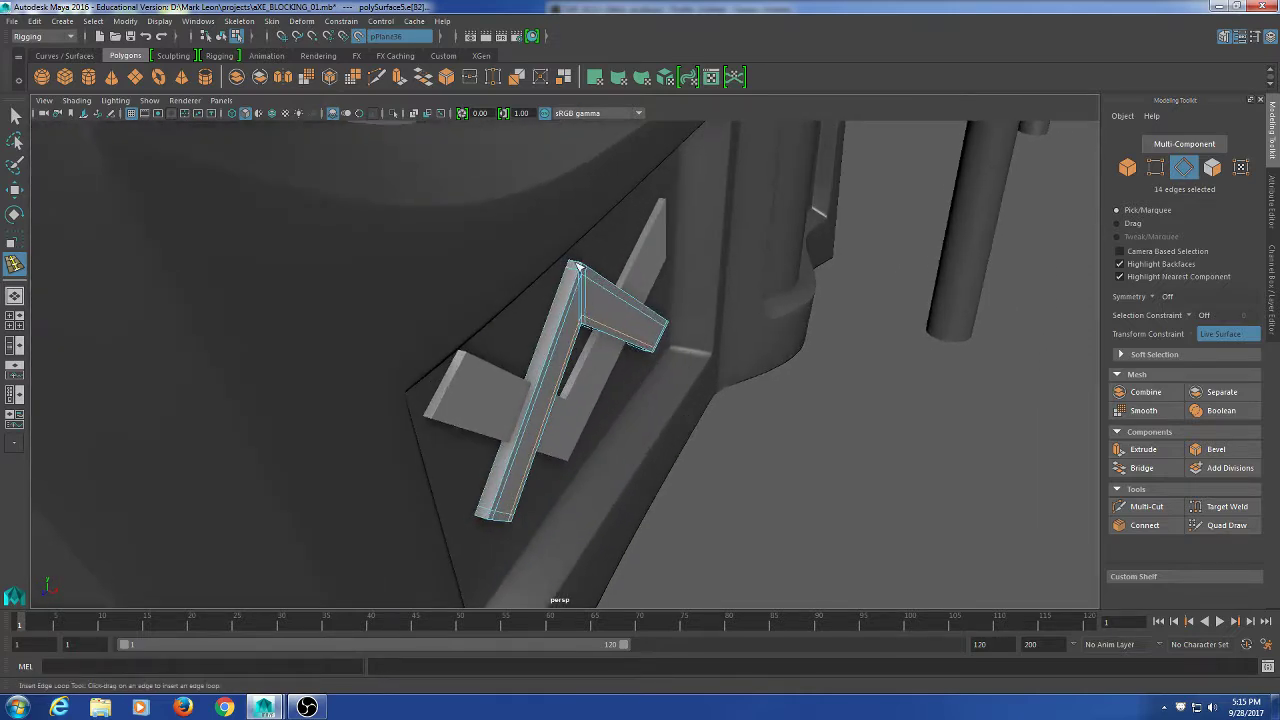
drag(576, 268, 572, 278)
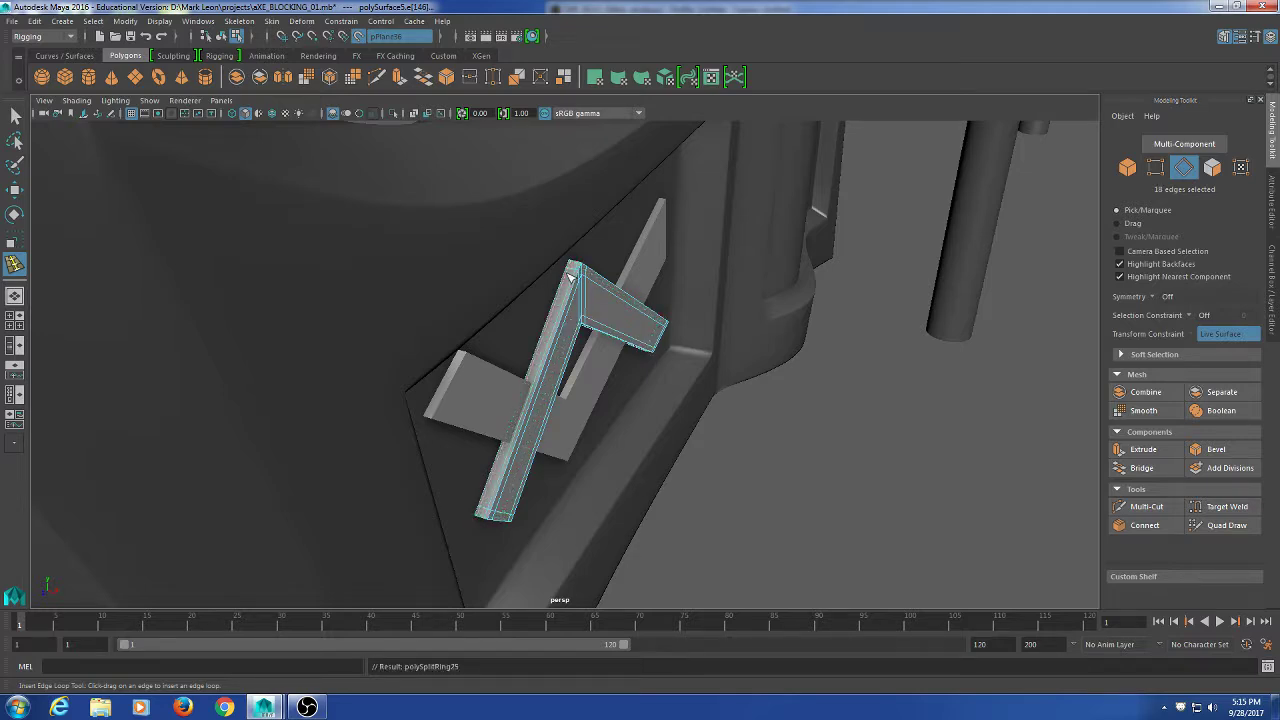
alt+drag(851, 480, 719, 427)
key(q)
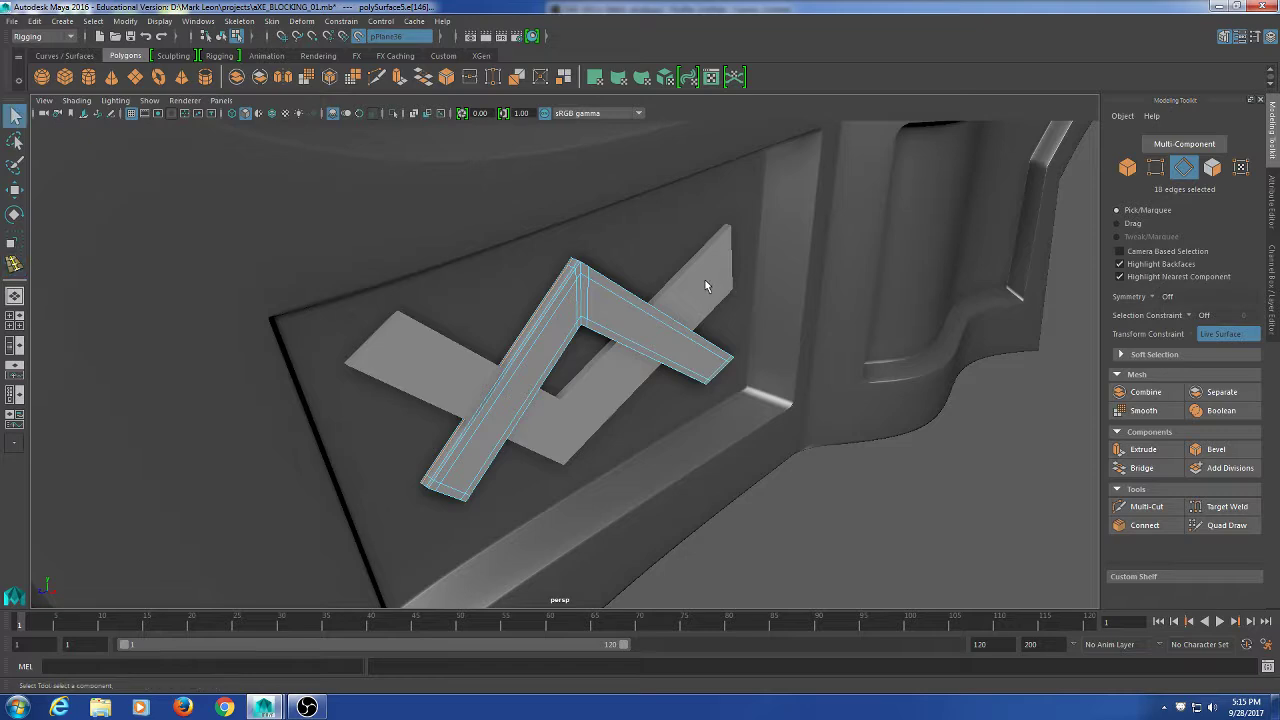
Insert supporting edge loops on the first V beside its centre corner, along its long edges and around its thickness.
click(705, 280)
shift+right_drag(944, 472, 1160, 148)
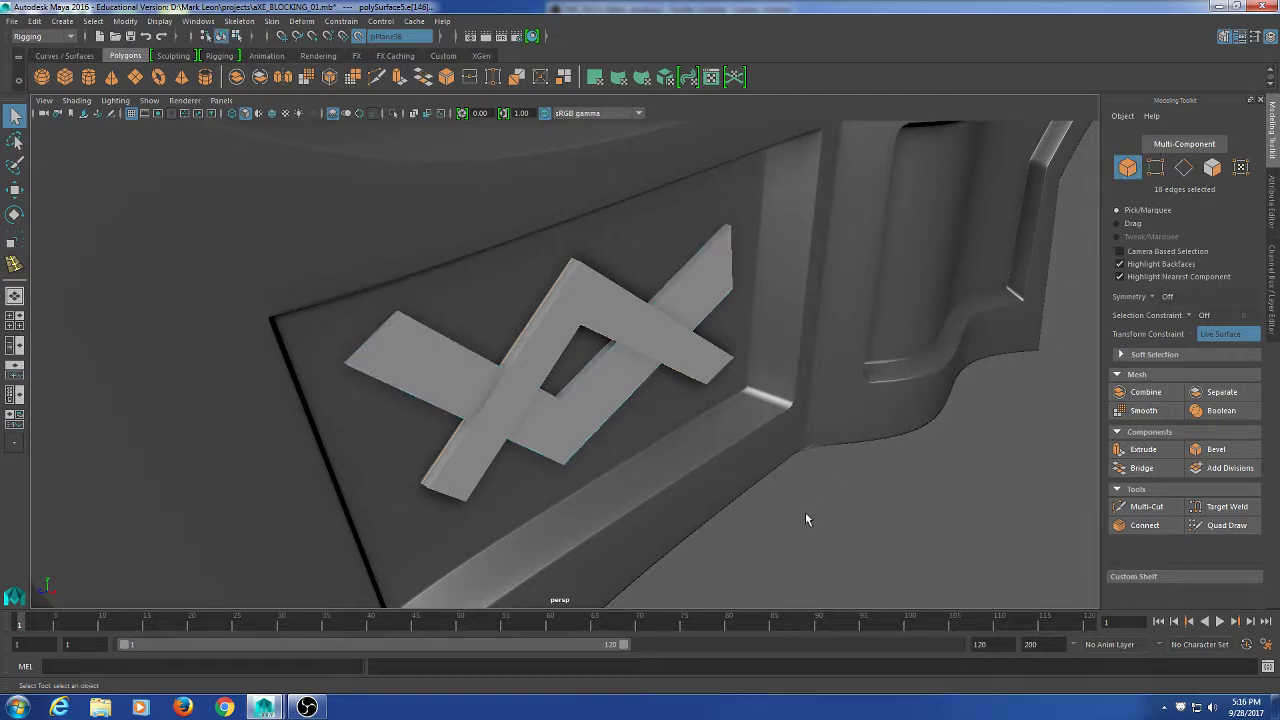
shift+right_drag(1019, 481, 950, 418)
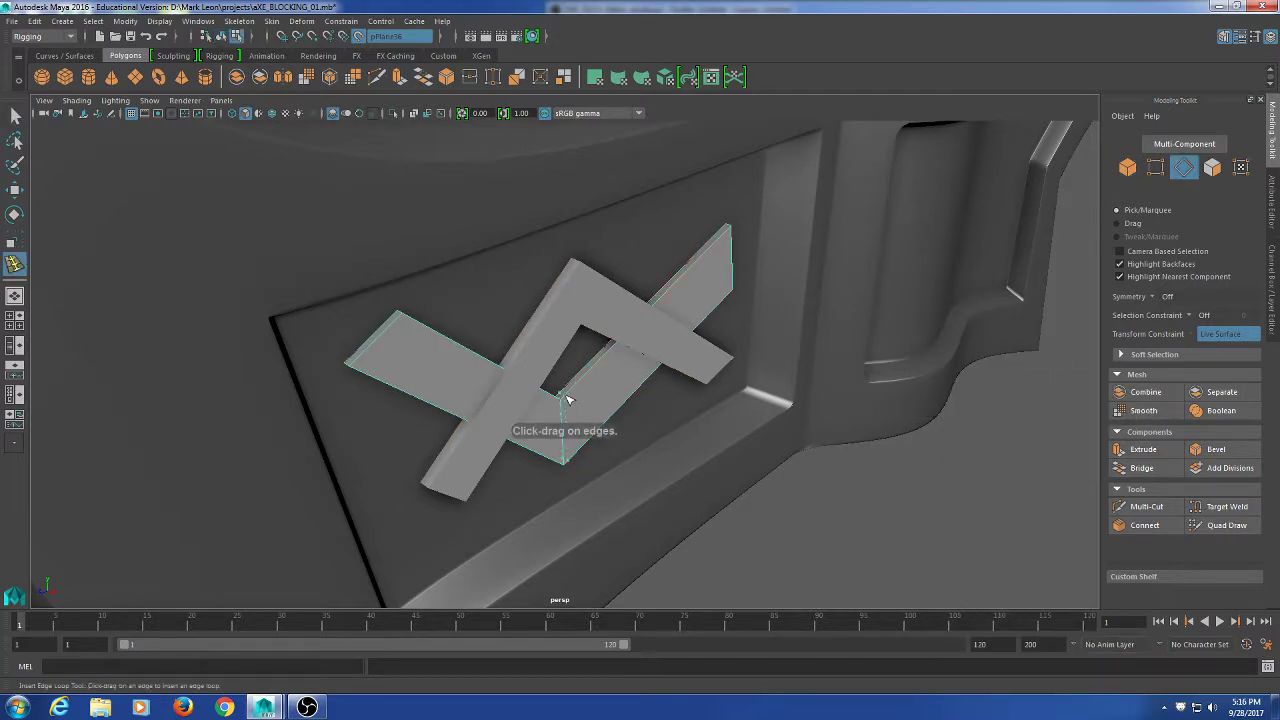
click(566, 399)
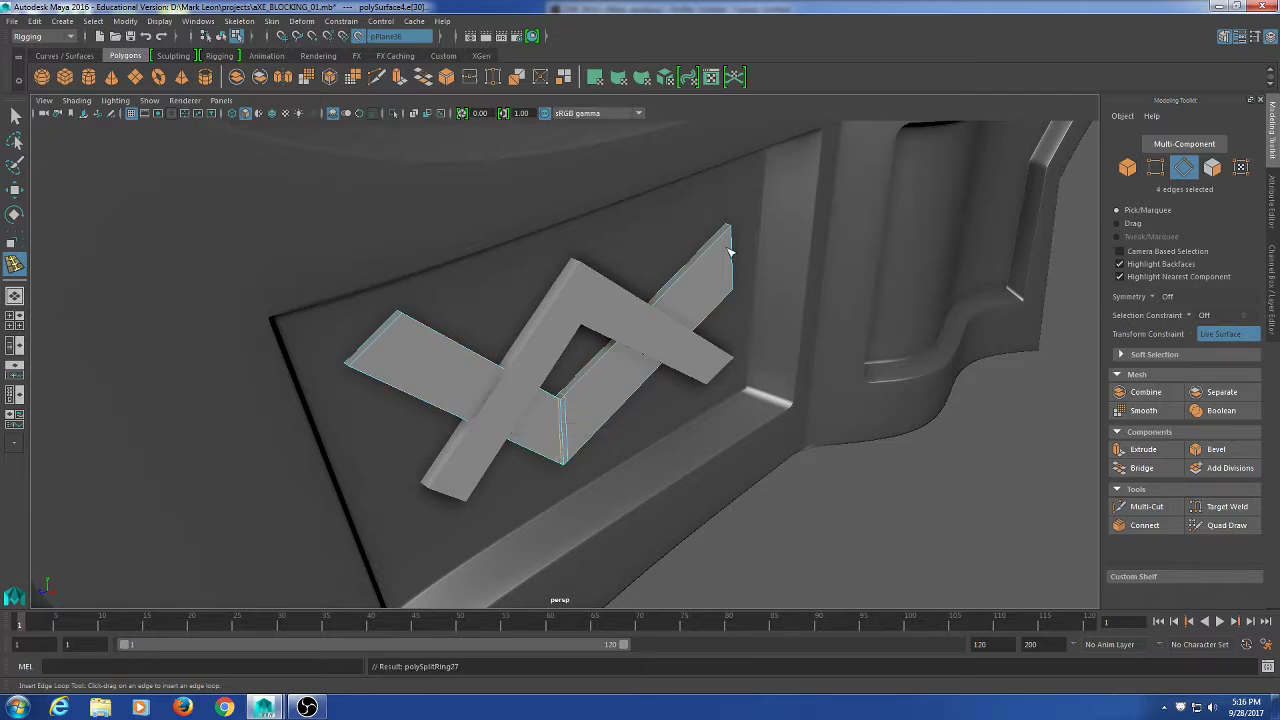
drag(731, 237, 735, 240)
drag(734, 287, 540, 405)
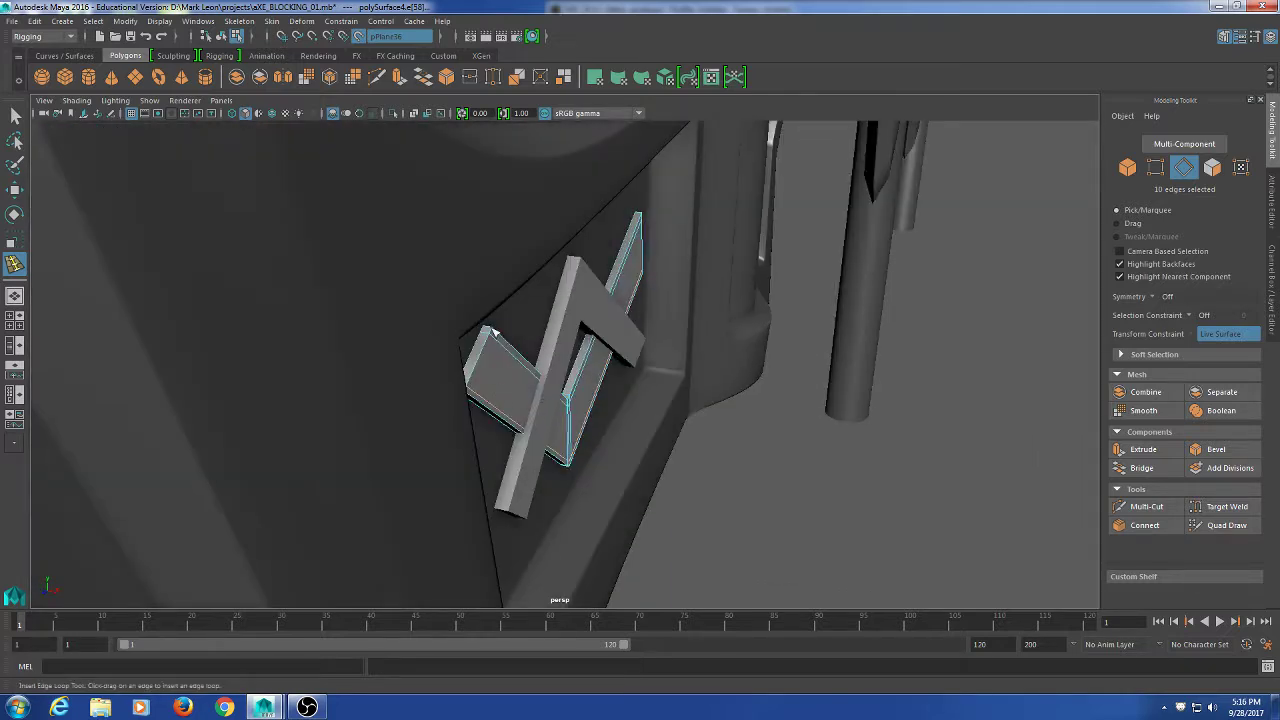
key(ctrl+z)
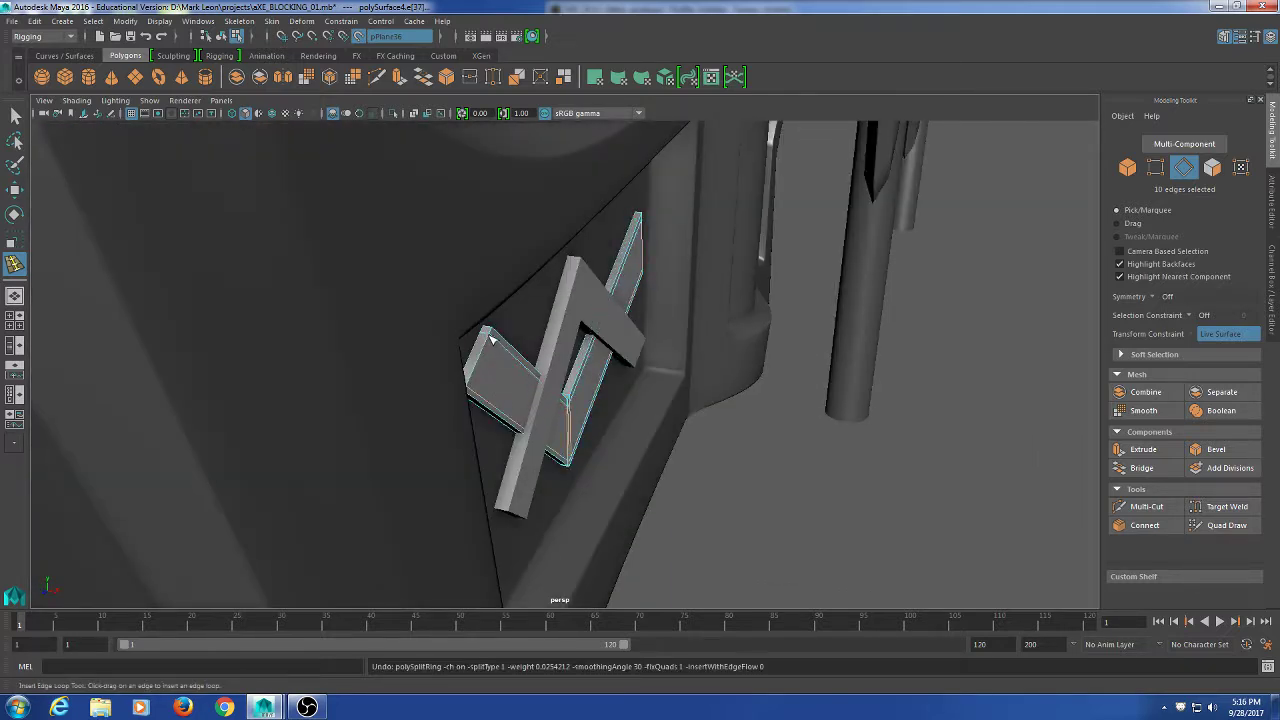
click(489, 336)
alt+right_drag(494, 314, 659, 522)
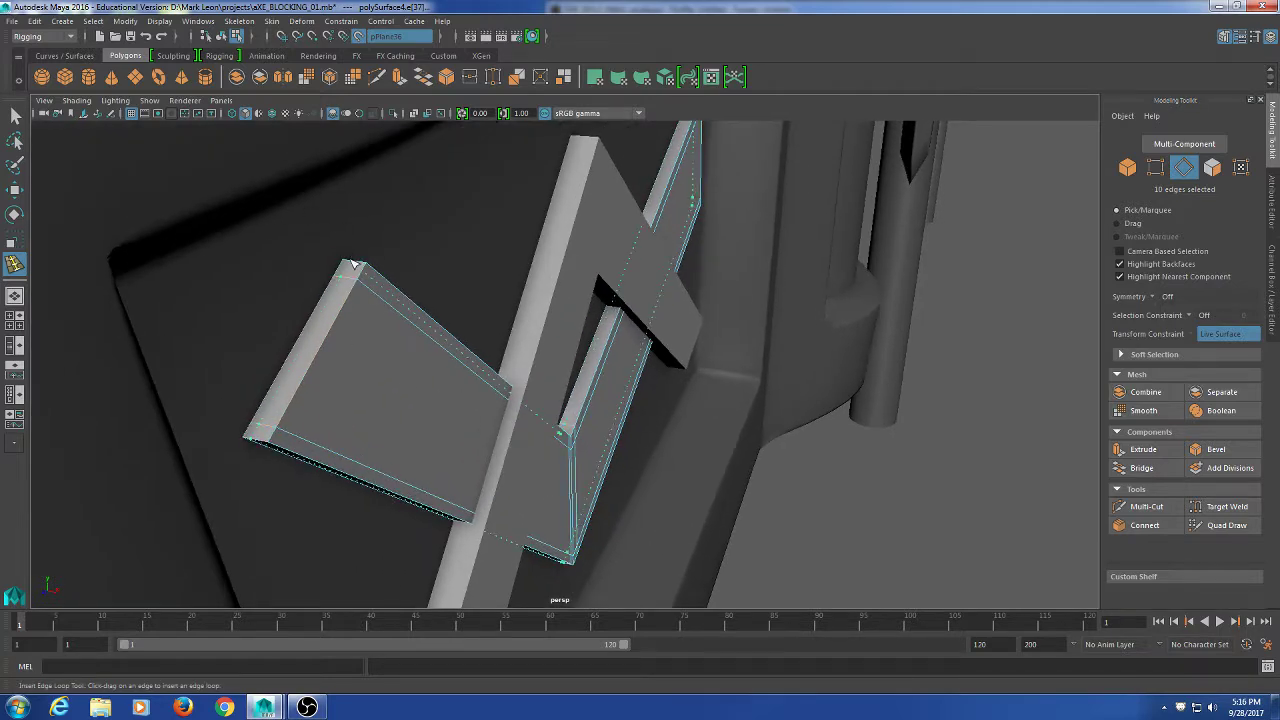
click(350, 267)
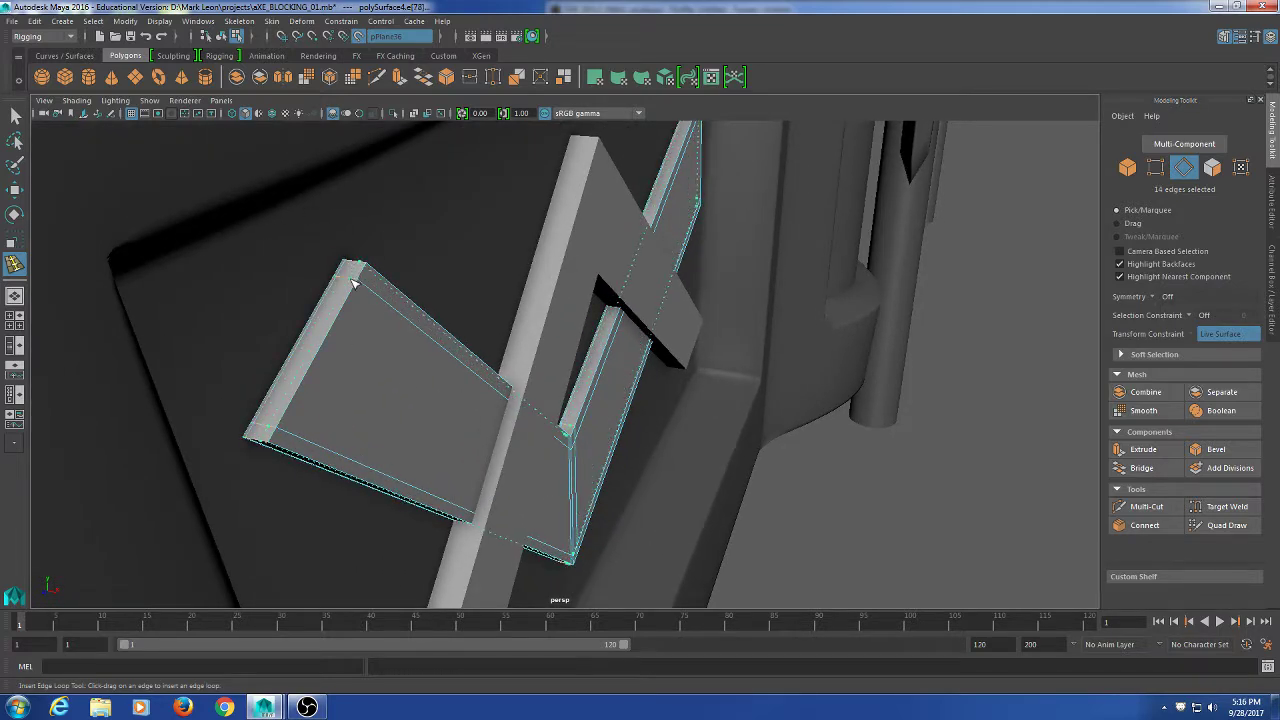
alt+drag(794, 446, 760, 440)
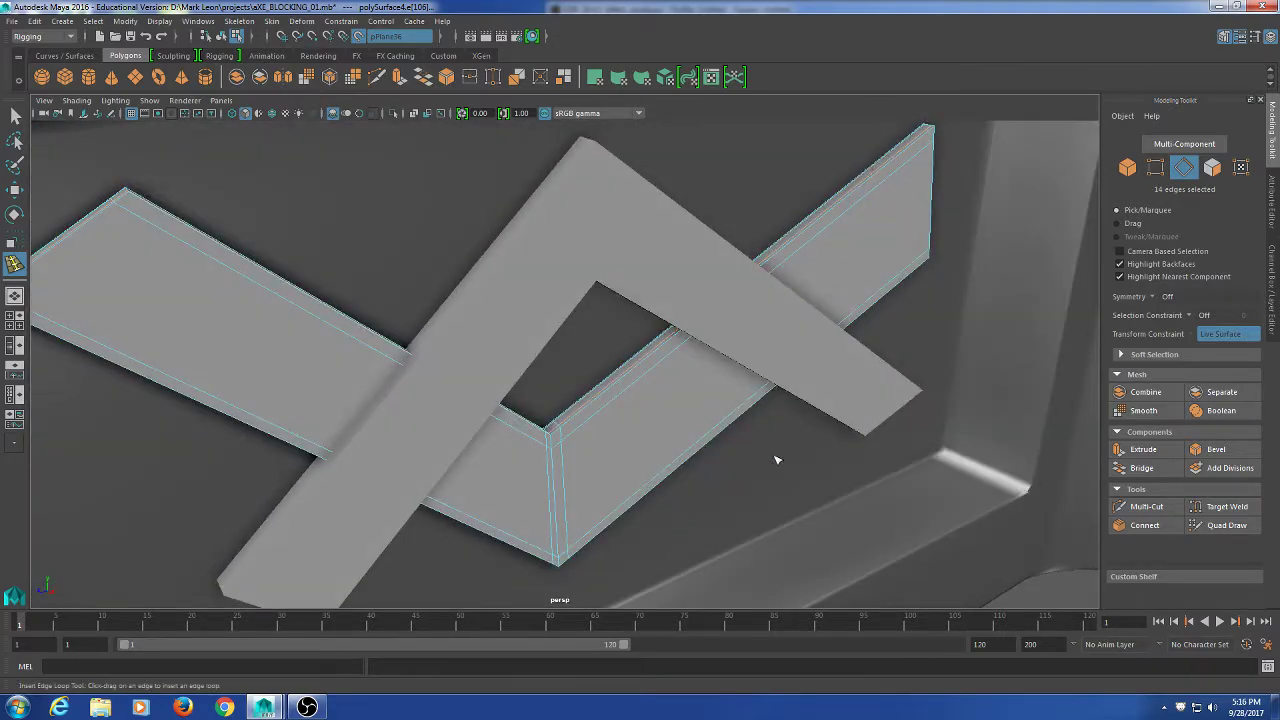
Add edge loops close to both end caps of the first V and return to object selection.
key(q)
right_click(883, 170)
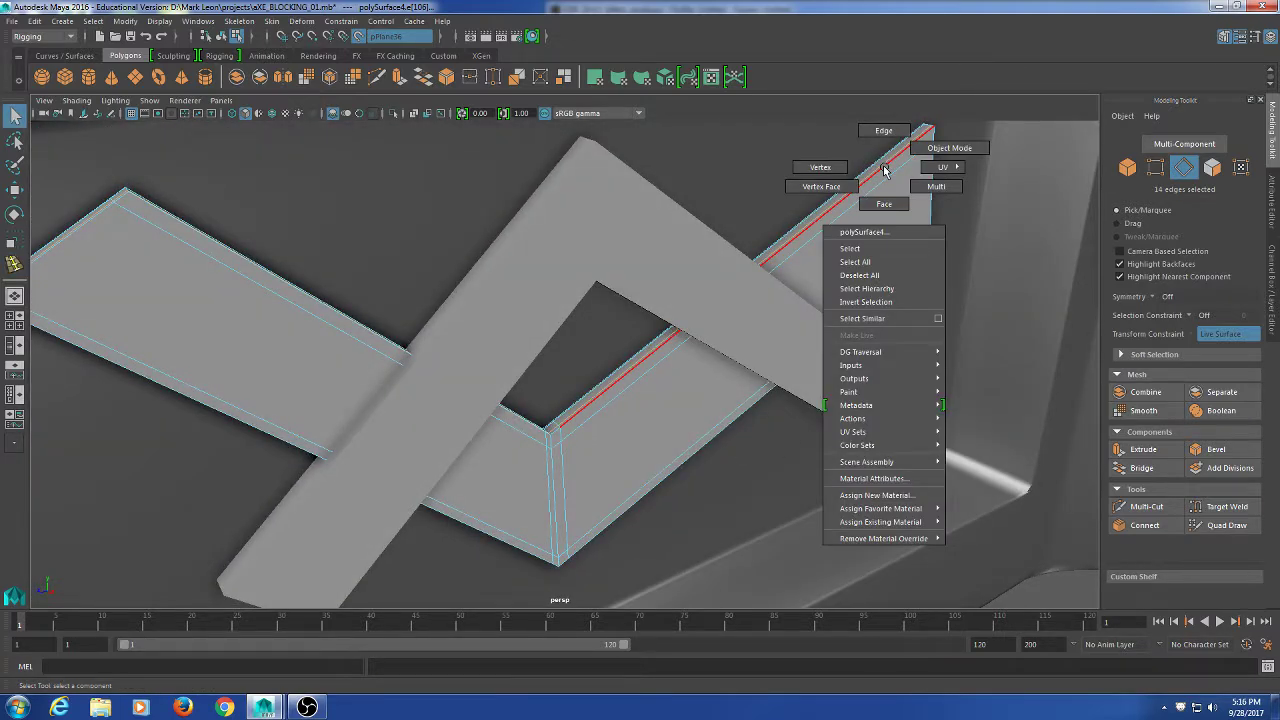
click(945, 148)
click(897, 201)
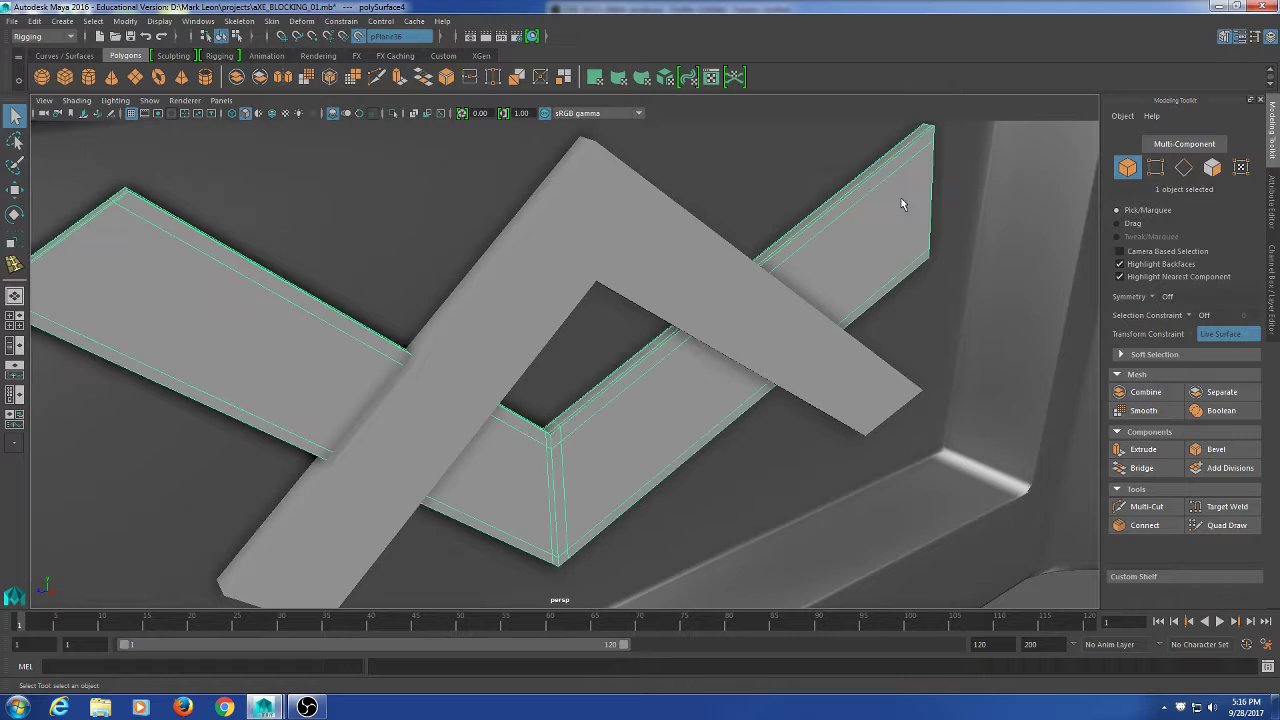
shift+right_drag(900, 203, 818, 222)
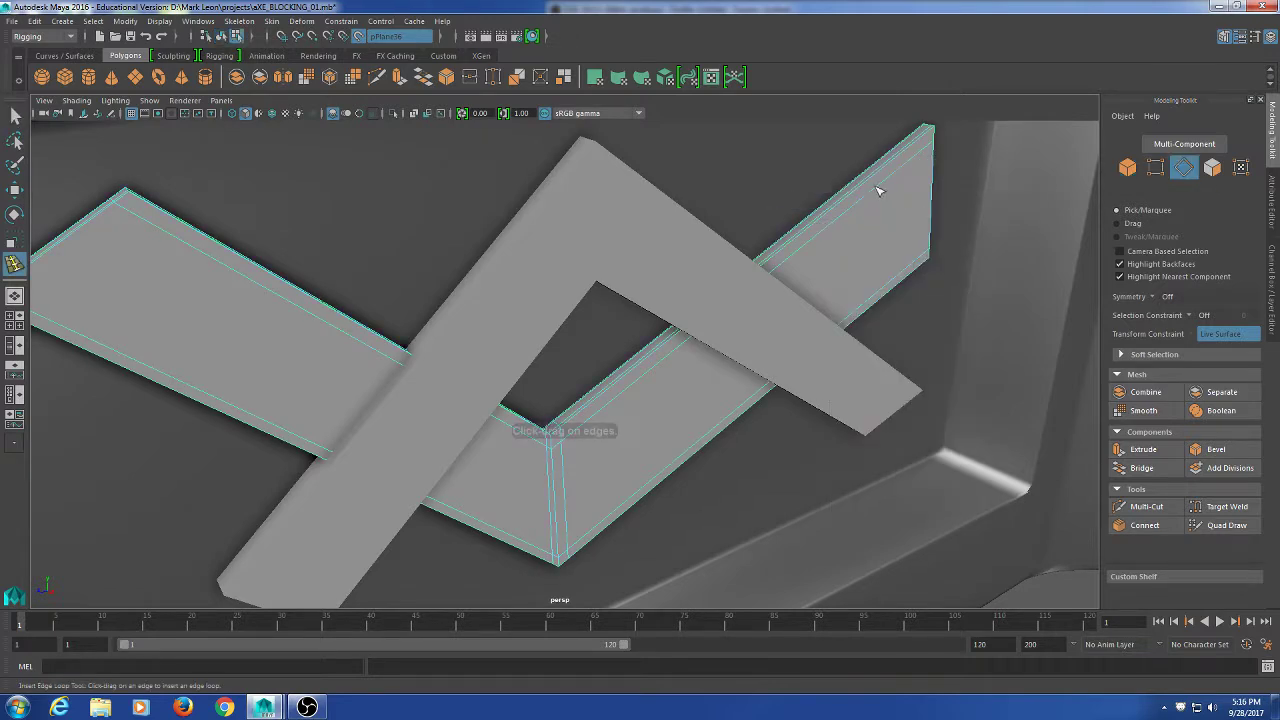
click(937, 152)
drag(136, 215, 128, 207)
key(q)
right_drag(151, 216, 330, 123)
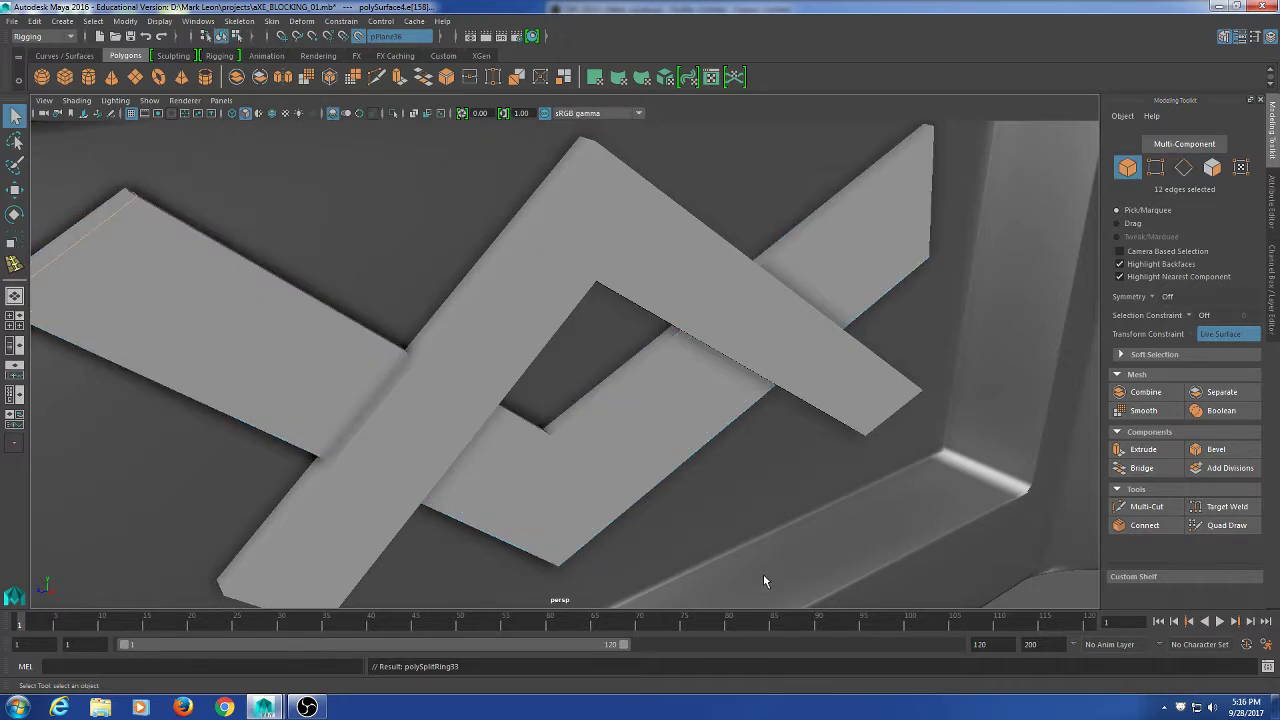
Combine the inverted V and the first V into a single mesh.
alt+right_drag(763, 574, 727, 489)
alt+drag(727, 489, 704, 525)
click(637, 369)
key(Caps_Lock)
shift+click(607, 394)
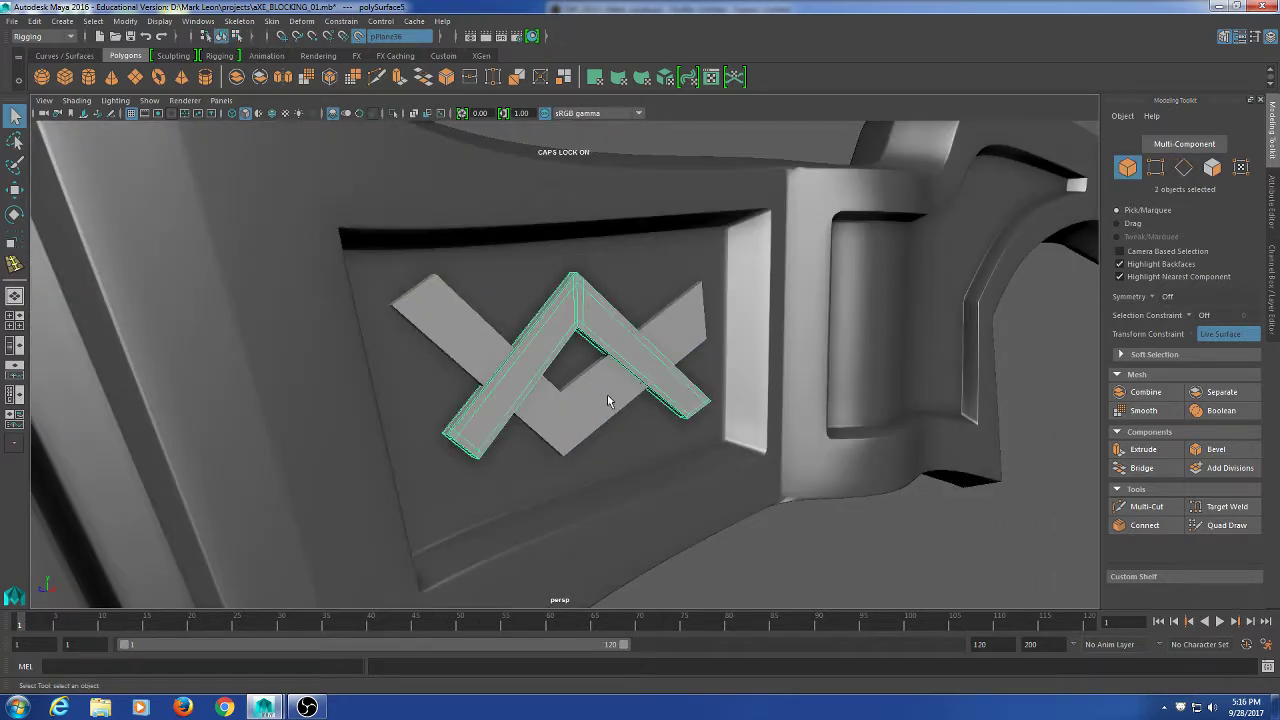
shift+right_drag(1028, 396, 1012, 622)
Assign the existing phong2 material to the combined crossed-V mesh and clear the selection.
right_click(825, 541)
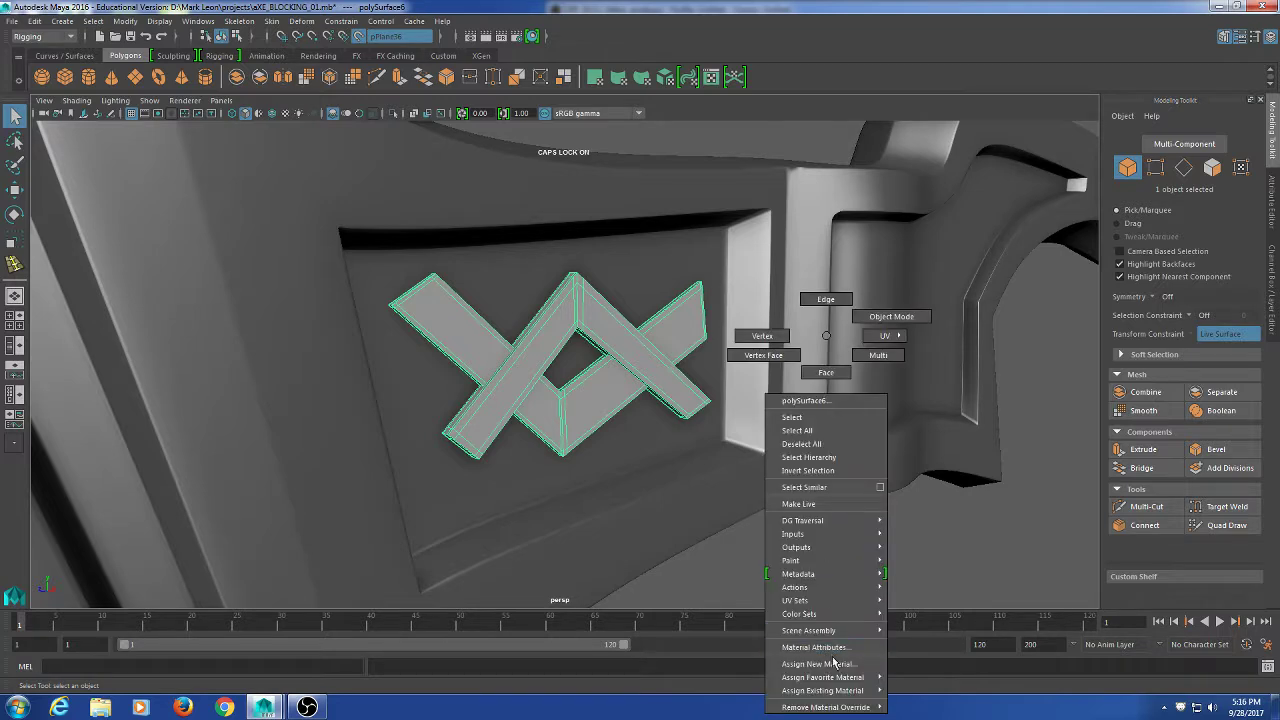
mouse_move(850, 690)
click(928, 691)
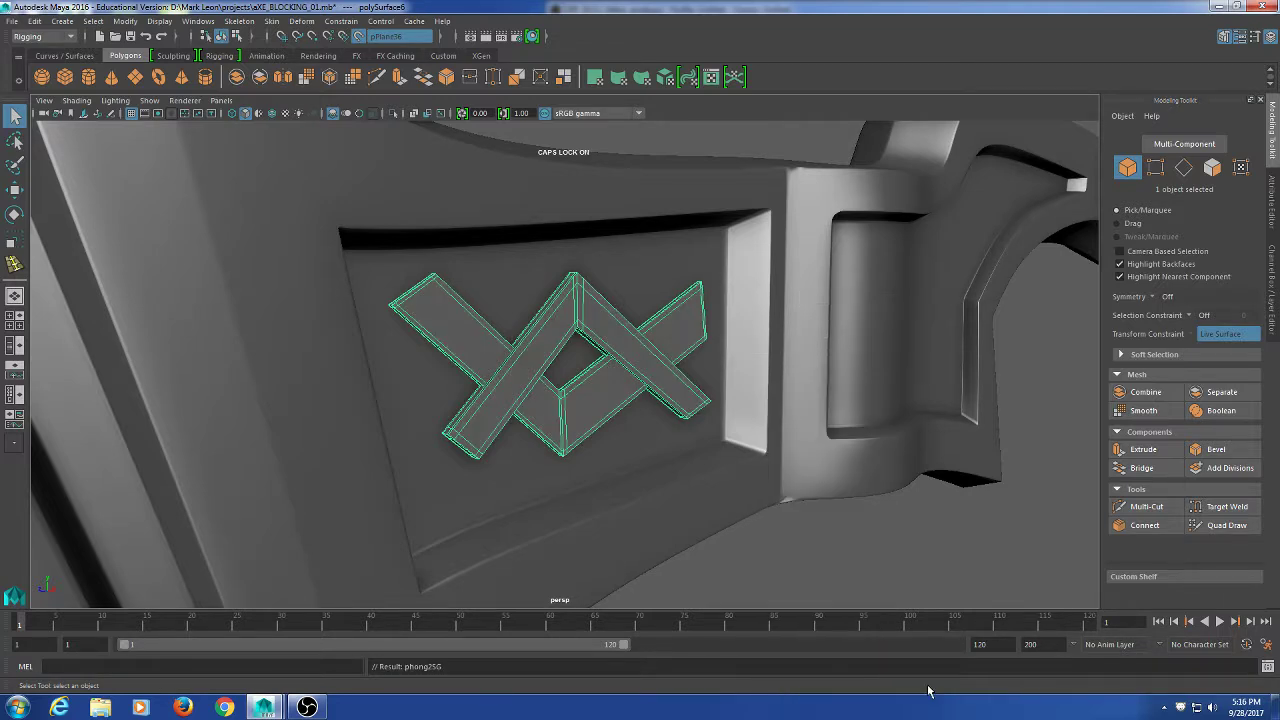
click(638, 418)
click(589, 395)
click(840, 573)
Examine the crossed-V detail on the axe head and the whole row of axe versions in the scene.
alt+right_drag(904, 581, 789, 420)
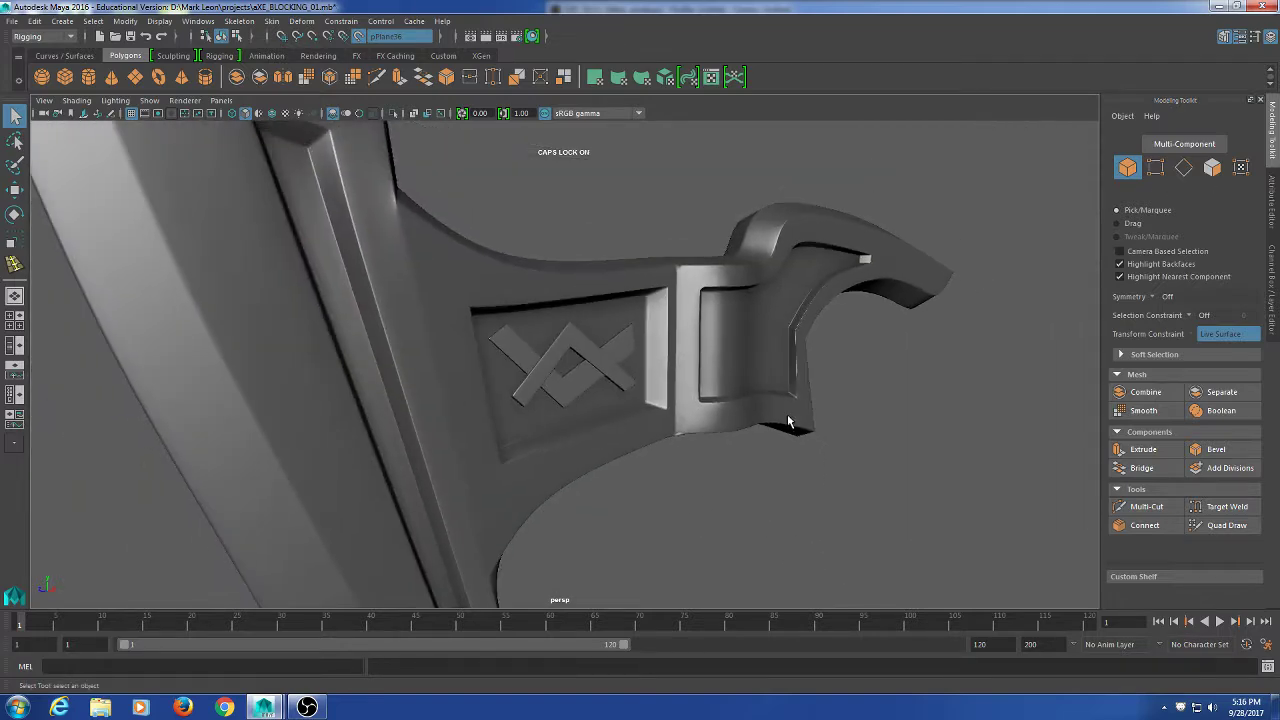
alt+drag(789, 420, 706, 549)
alt+right_drag(706, 549, 660, 510)
mouse_move(660, 510)
alt+mouse_down()
mouse_move(707, 450)
mouse_move(665, 474)
mouse_move(662, 504)
alt+mouse_up()
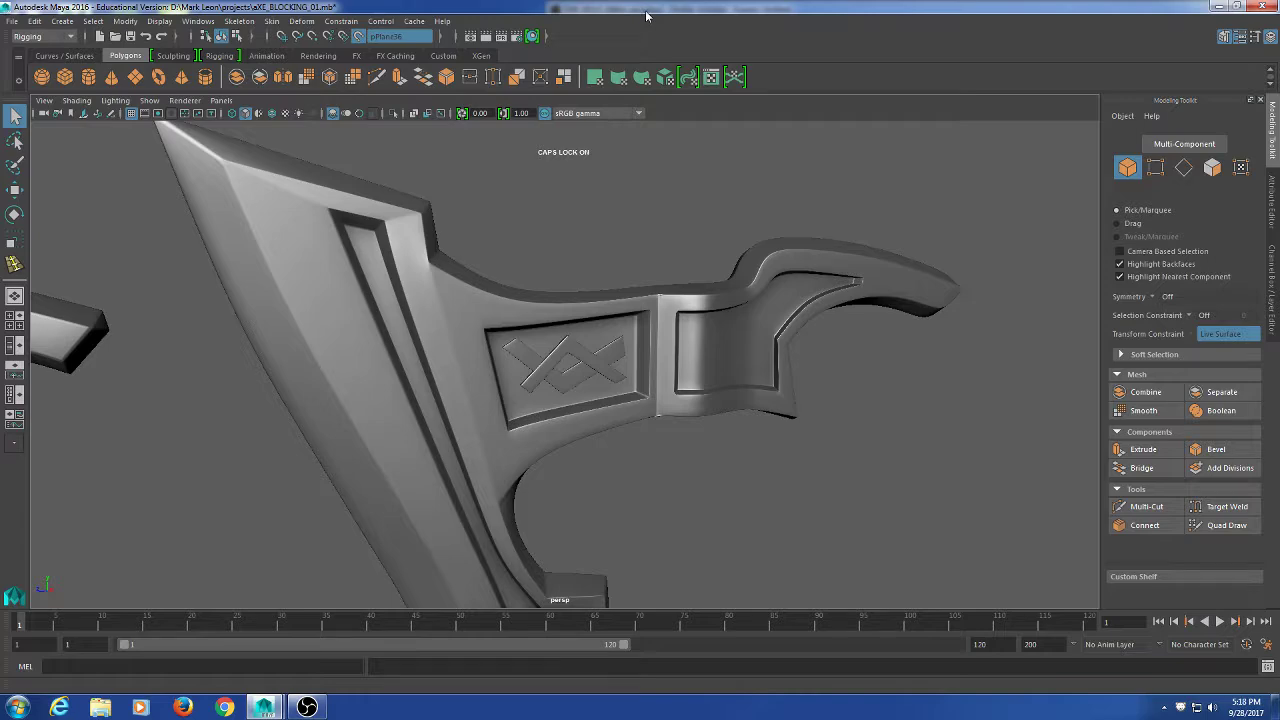
alt+right_drag(846, 420, 568, 296)
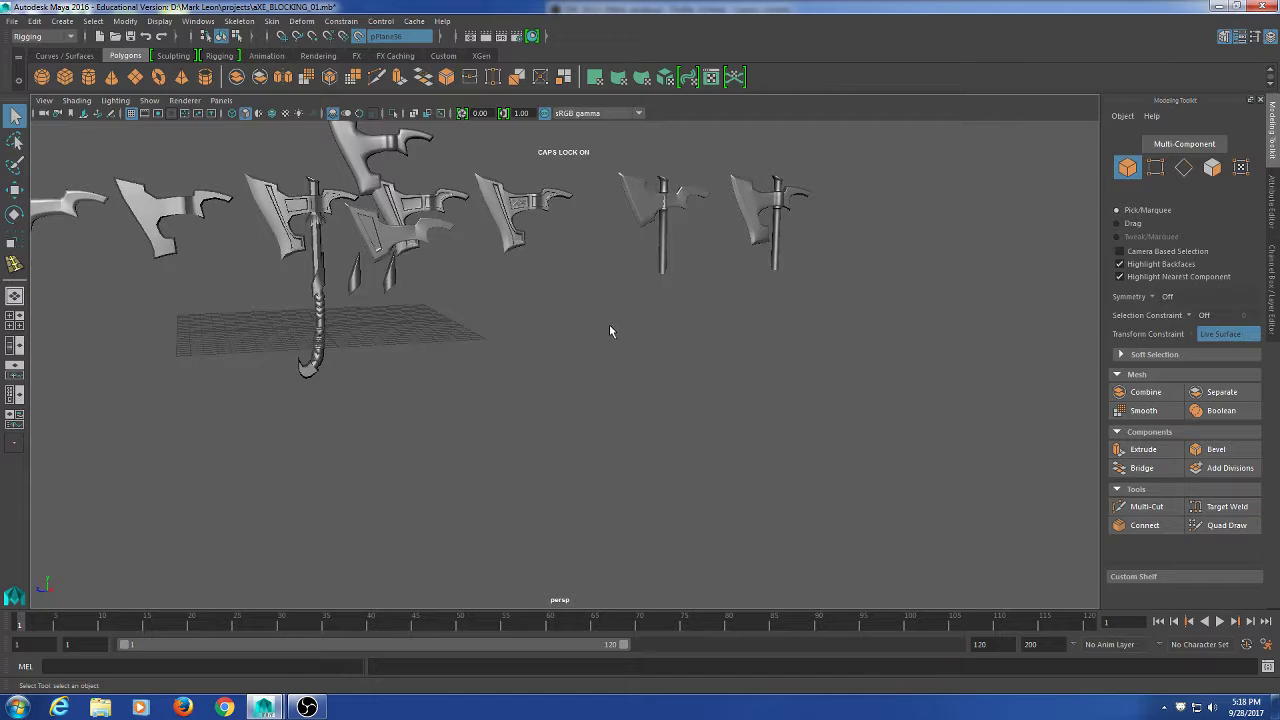
alt+middle_drag(518, 294, 676, 400)
scroll(569, 334, up, 4)
alt+right_drag(675, 407, 614, 331)
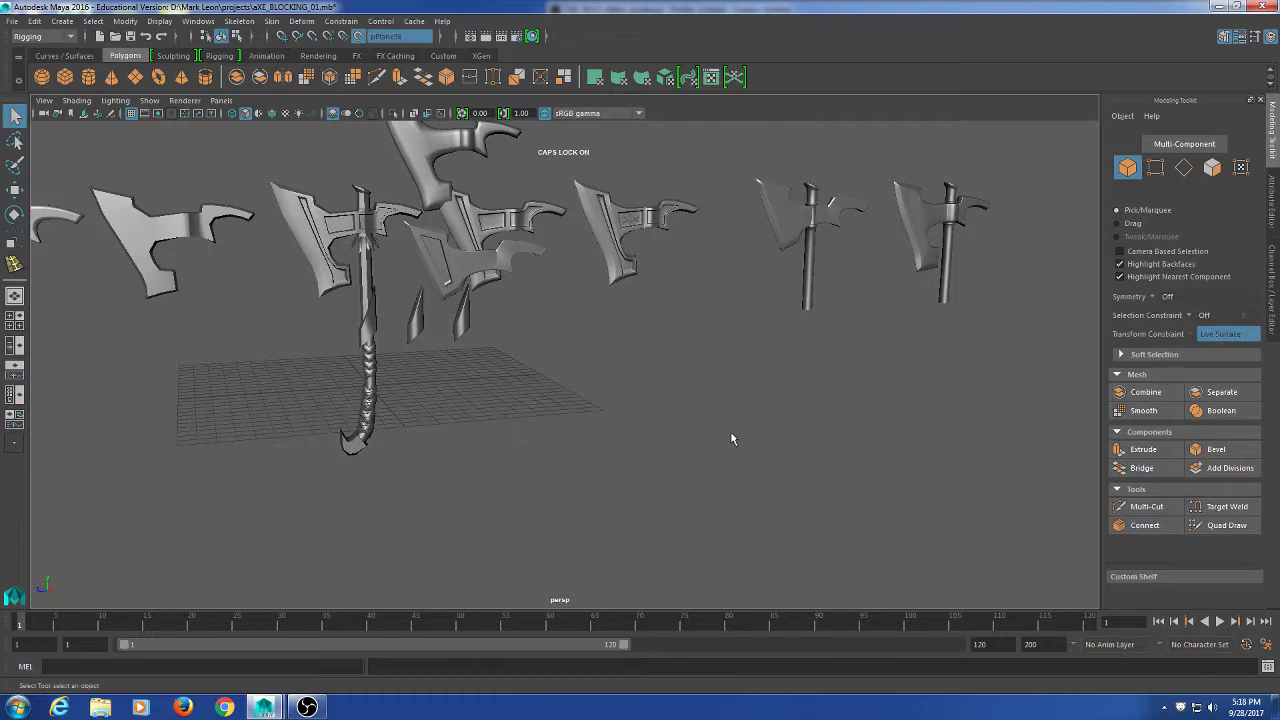
scroll(662, 405, up, 2)
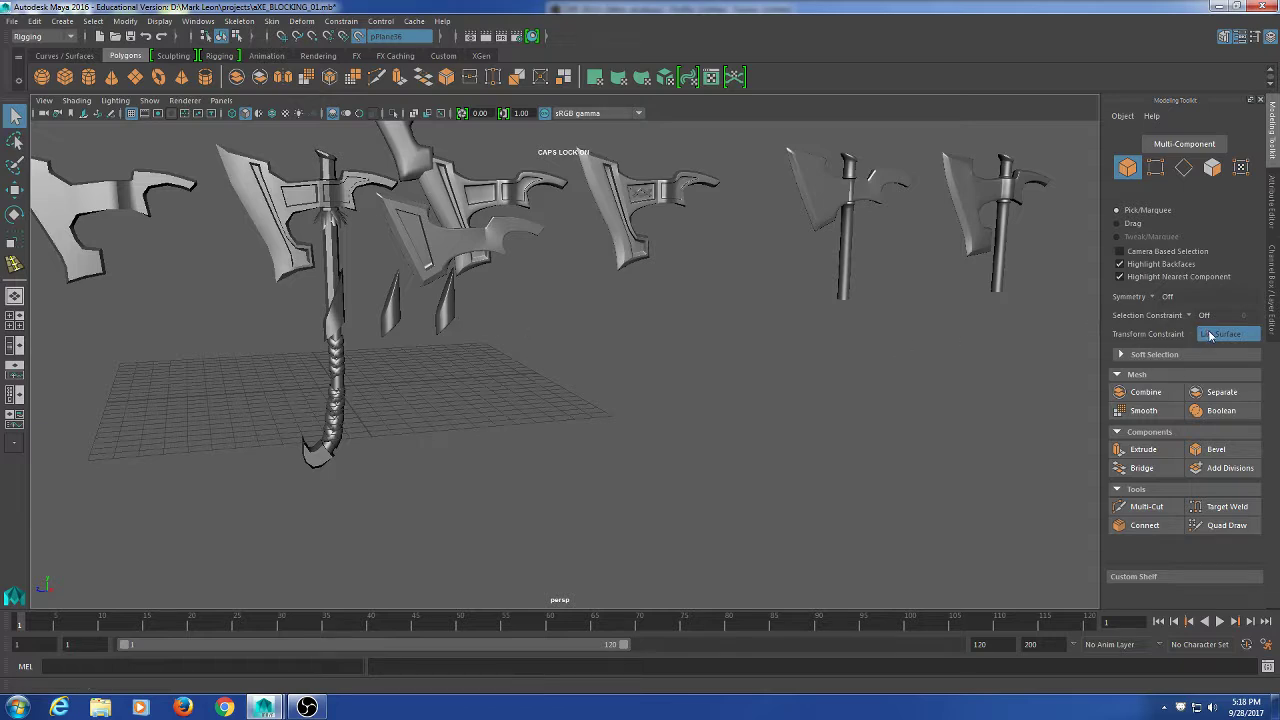
Disable the live surface, create a polygon sphere and isolate it in a framed view.
click(344, 39)
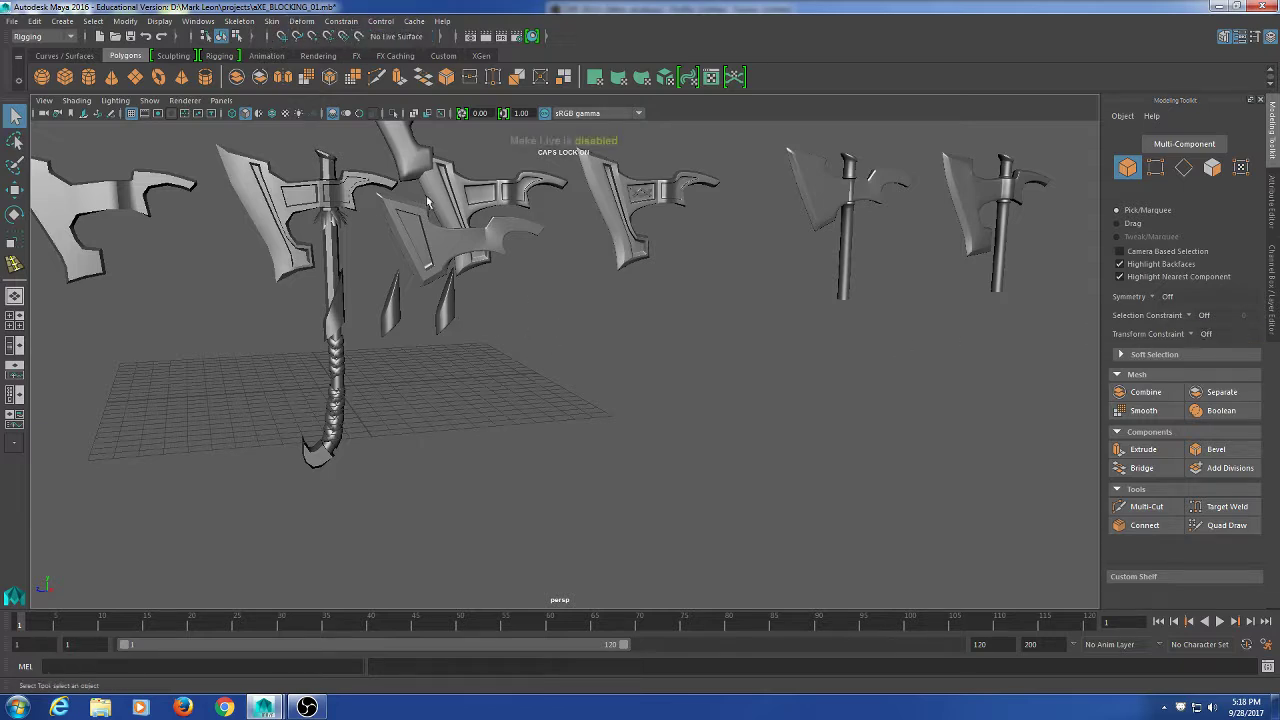
alt+middle_drag(529, 391, 562, 366)
scroll(559, 378, down, 4)
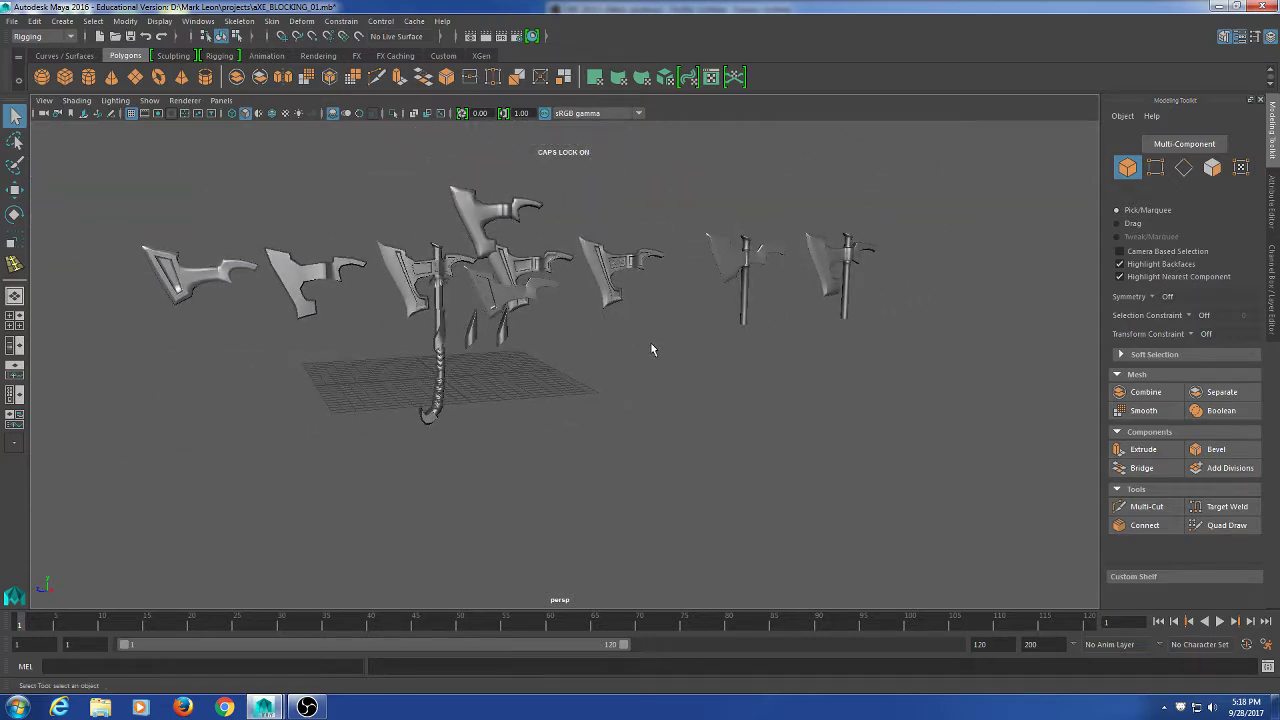
shift+right_click(671, 363)
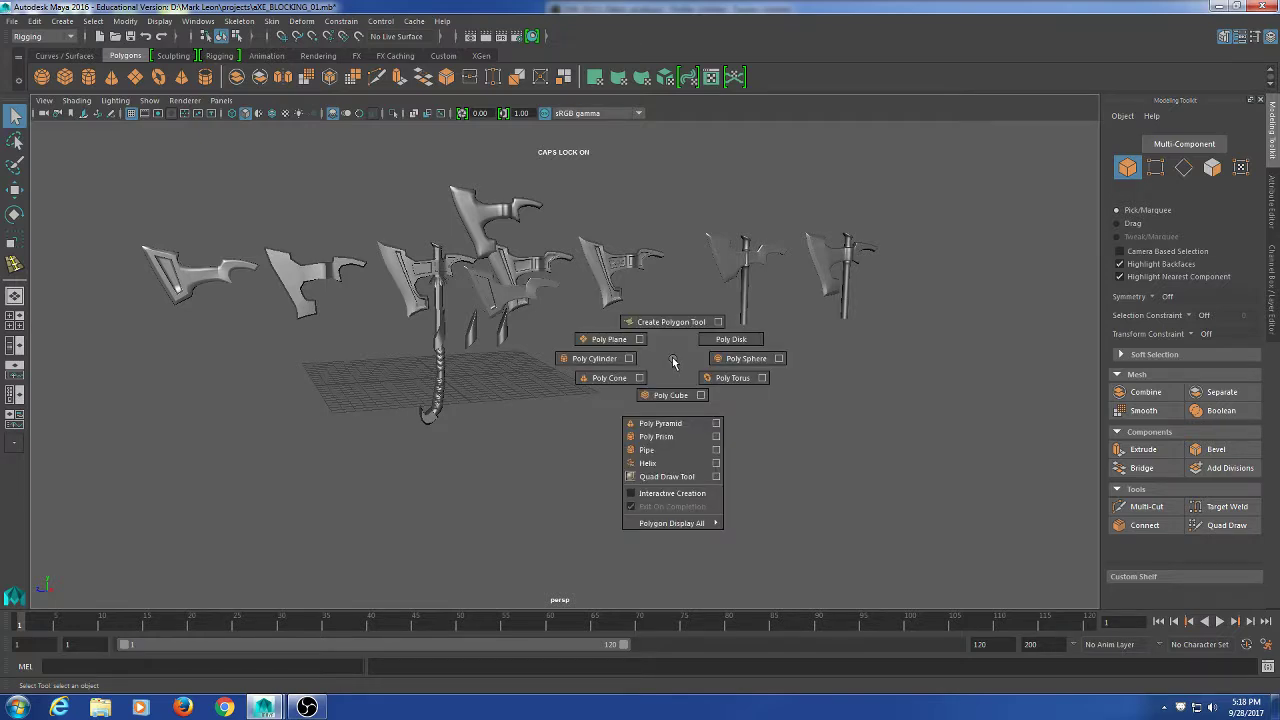
shift+right_drag(673, 360, 732, 357)
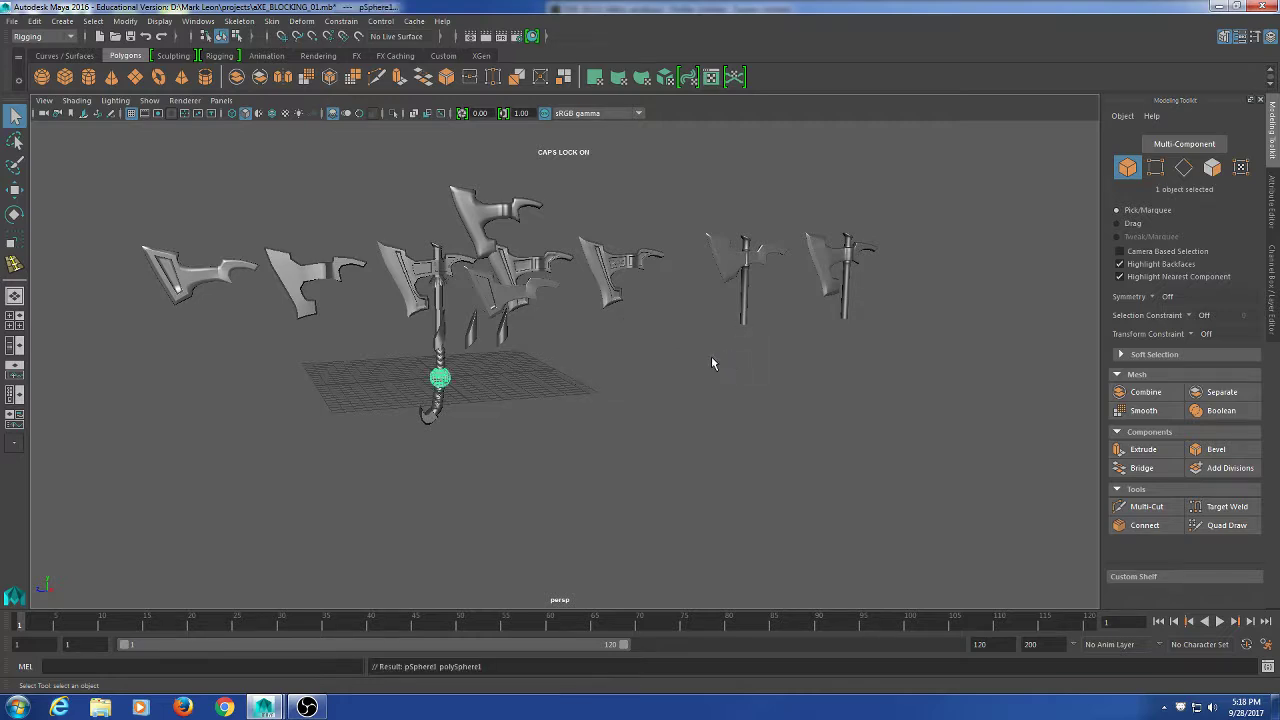
alt+middle_drag(602, 385, 687, 393)
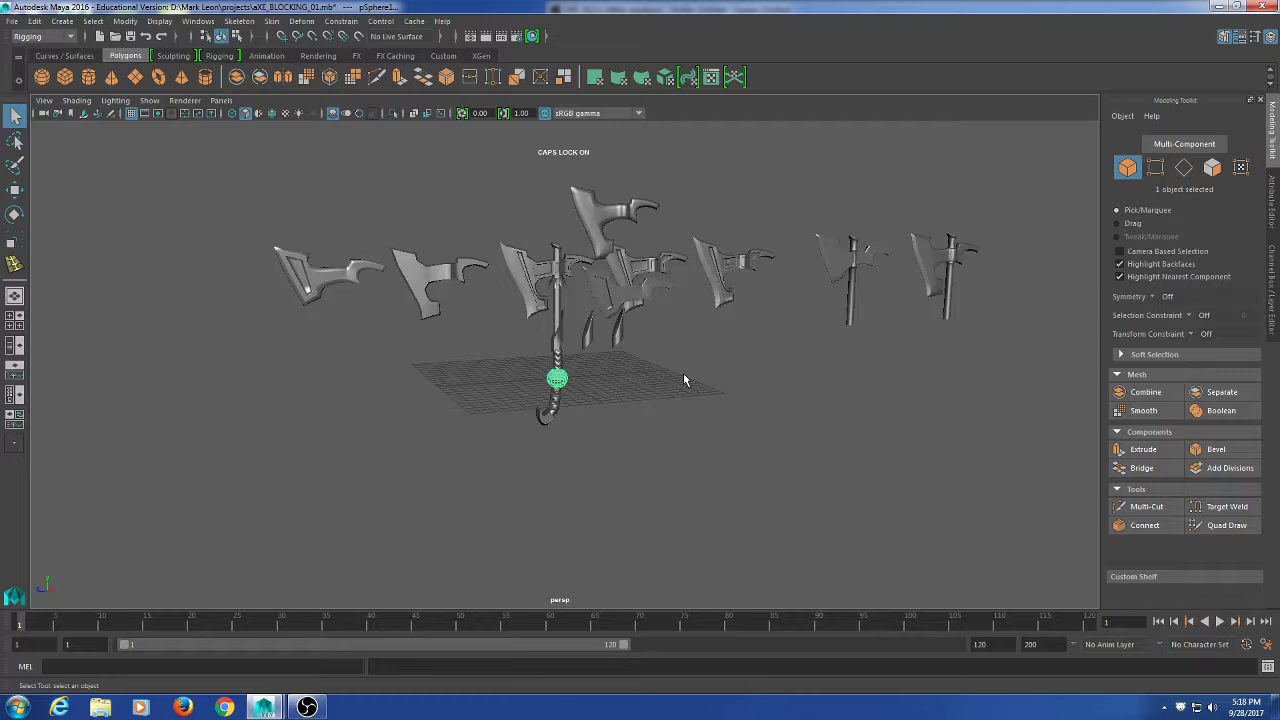
key(ctrl+1)
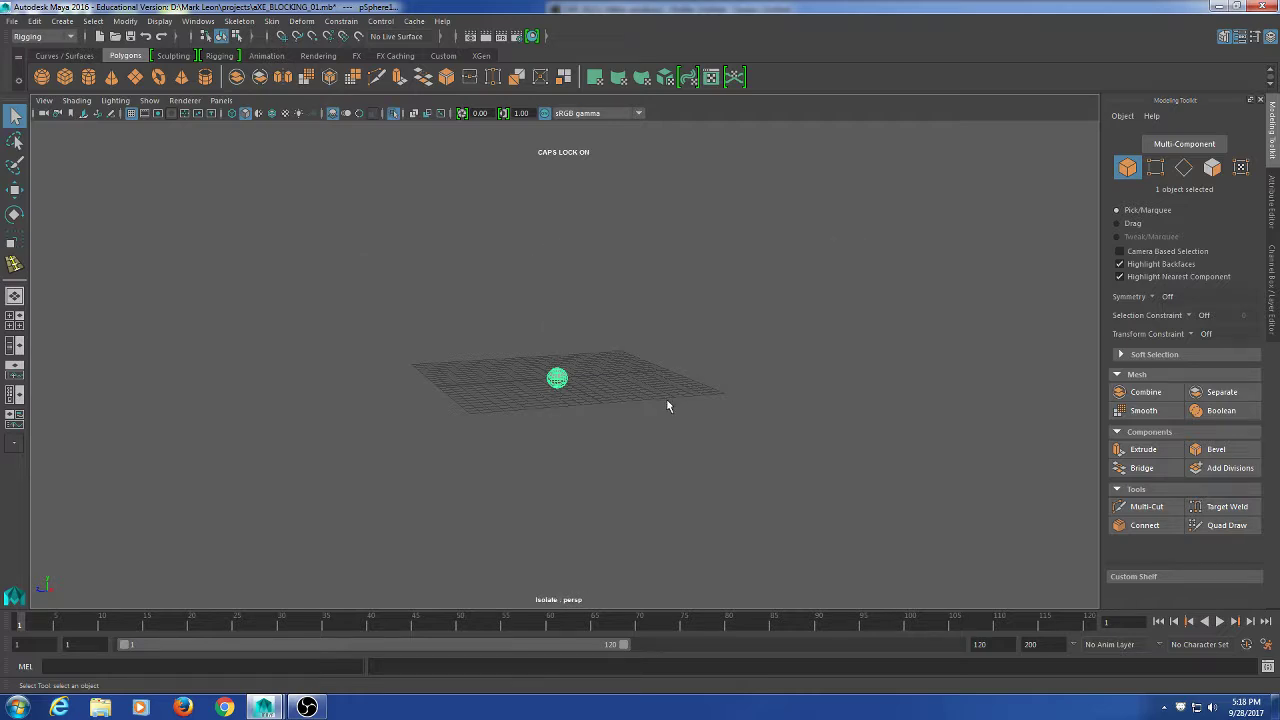
key(f)
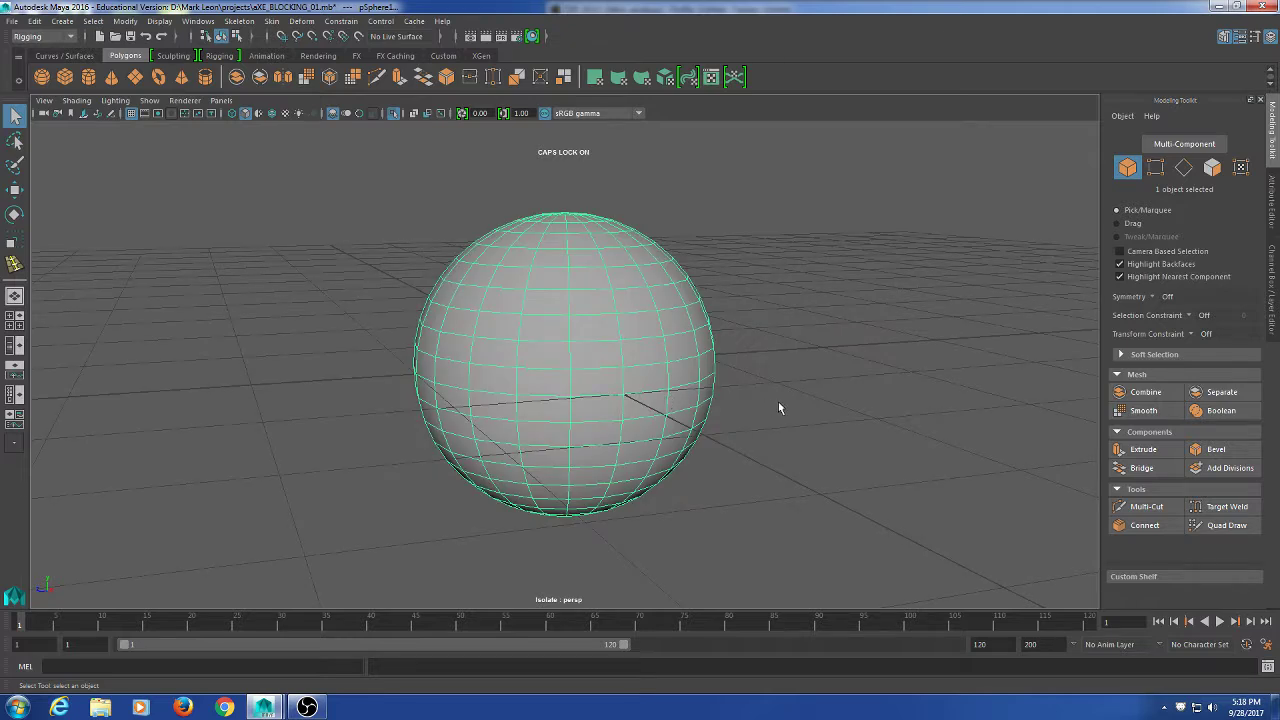
Raise the sphere vertically above the grid and make it the live surface.
key(w)
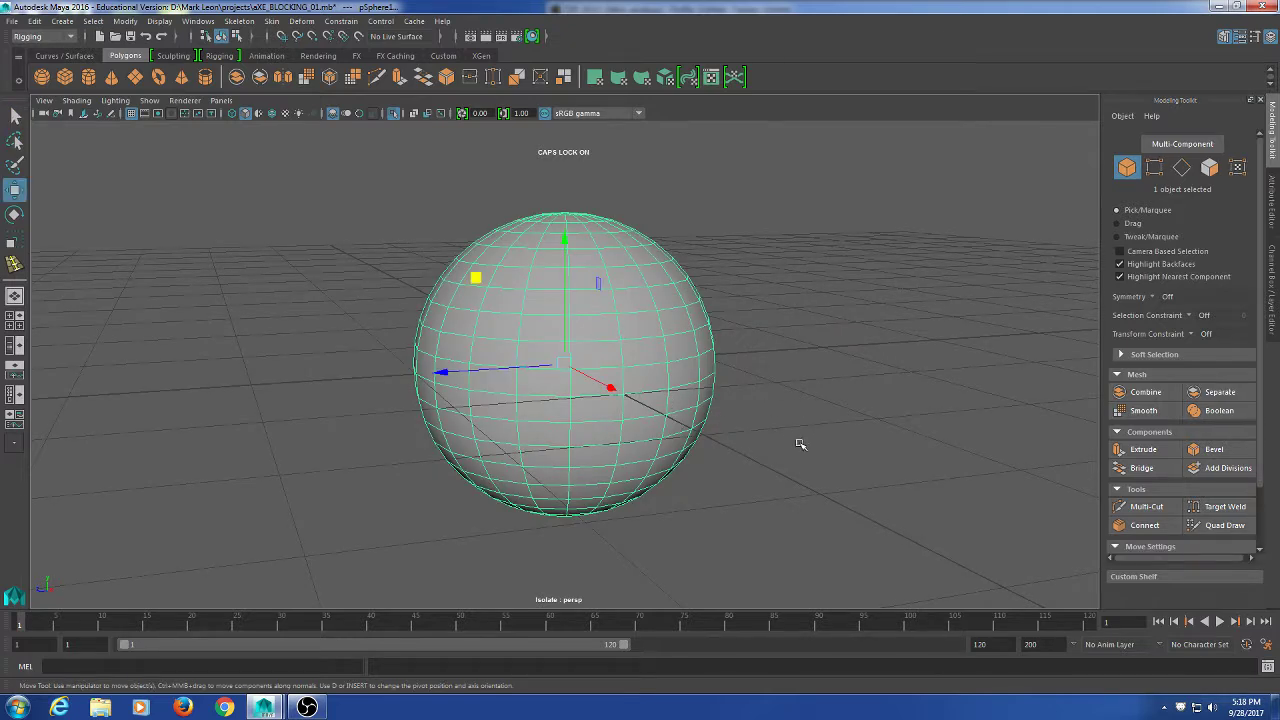
scroll(742, 360, down, 2)
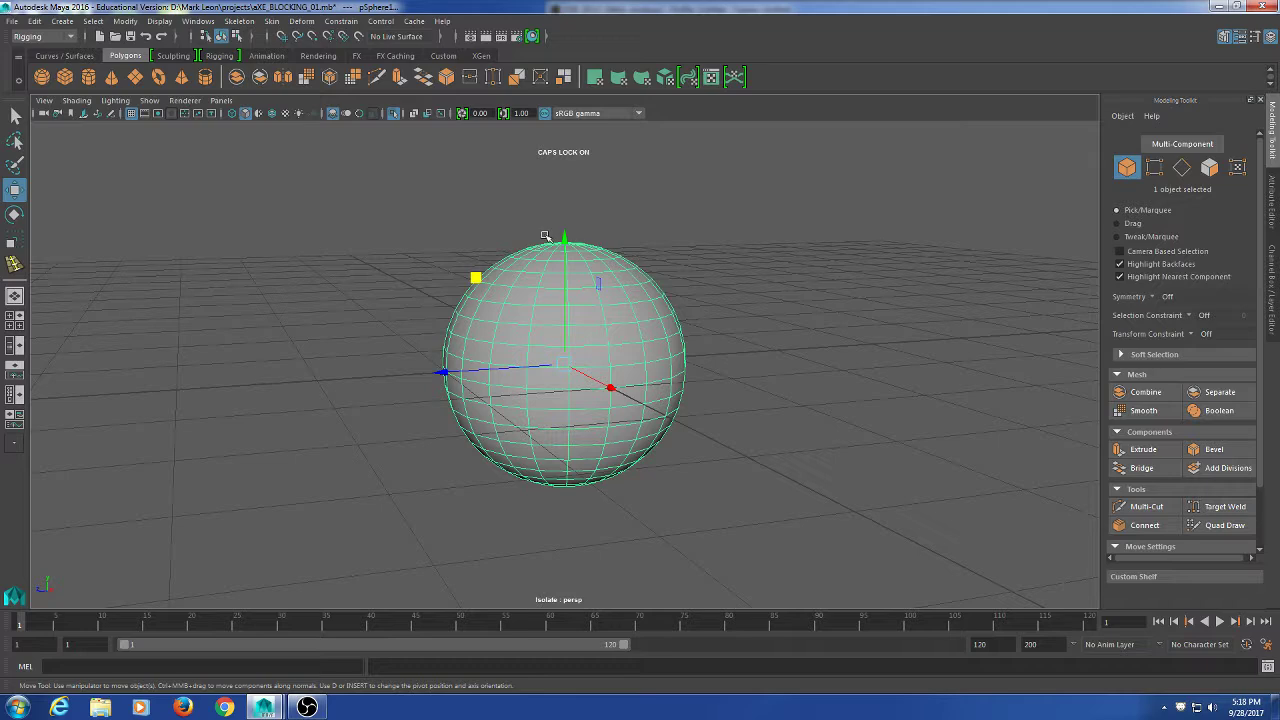
drag(566, 246, 568, 64)
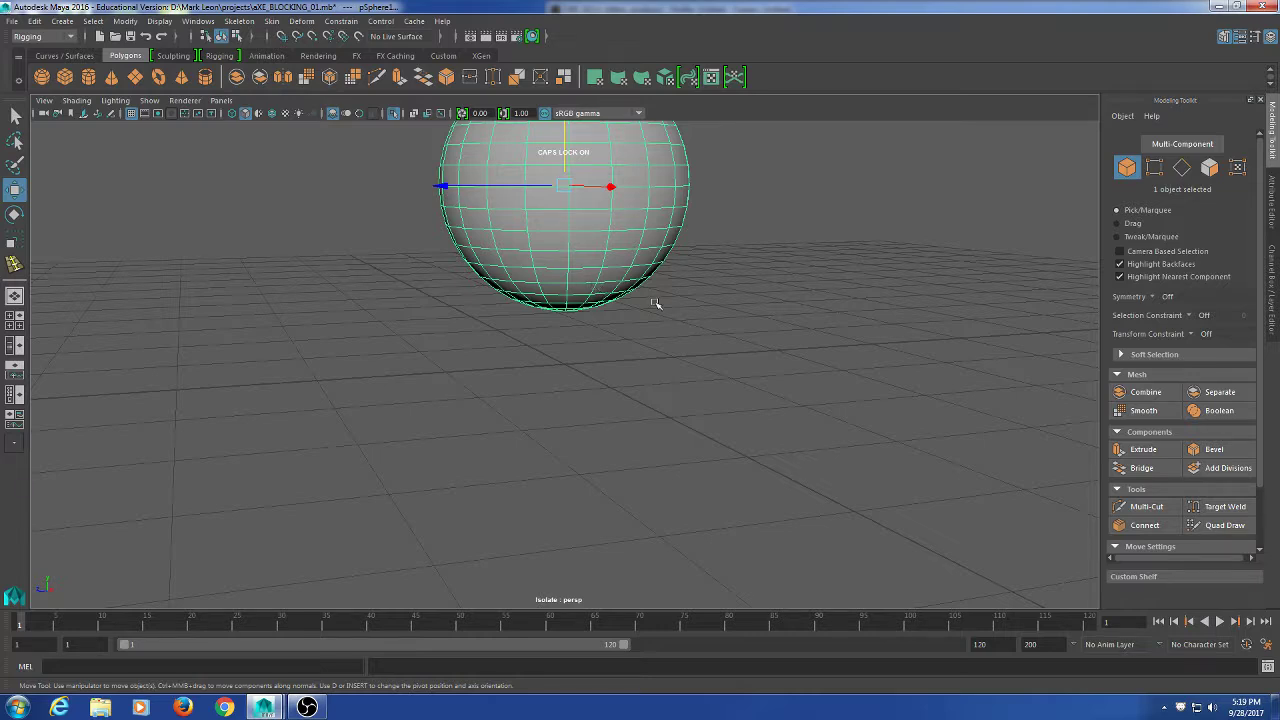
middle_drag(657, 306, 690, 428)
click(677, 424)
alt+drag(677, 424, 508, 322)
click(648, 396)
click(703, 393)
scroll(380, 289, up, 3)
alt+middle_drag(369, 281, 343, 354)
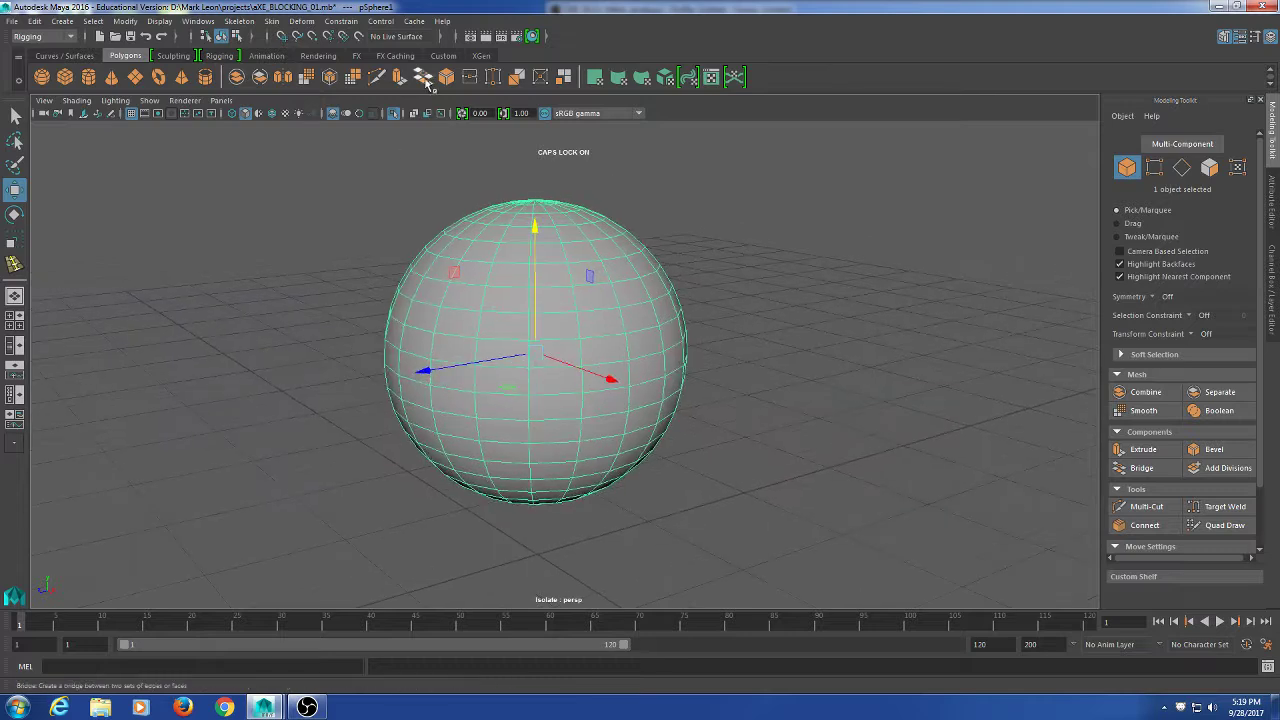
click(360, 37)
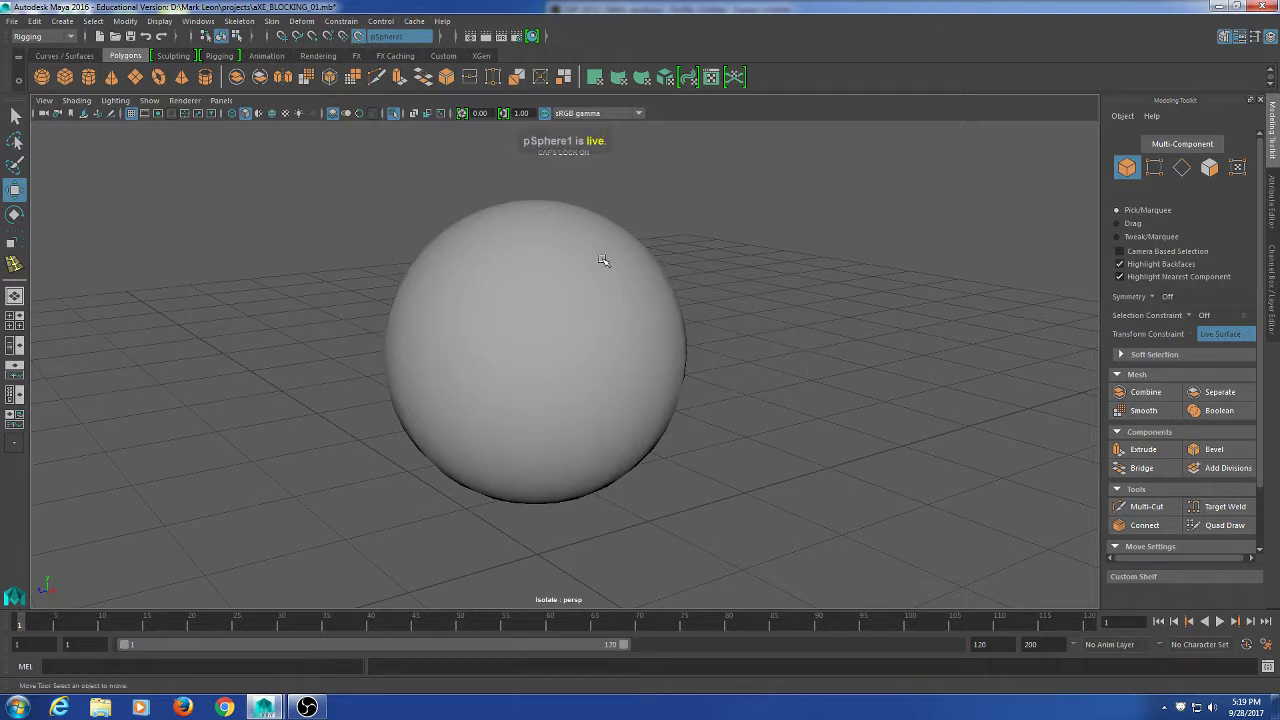
drag(698, 276, 621, 313)
drag(871, 281, 658, 357)
drag(746, 337, 603, 366)
drag(741, 295, 668, 308)
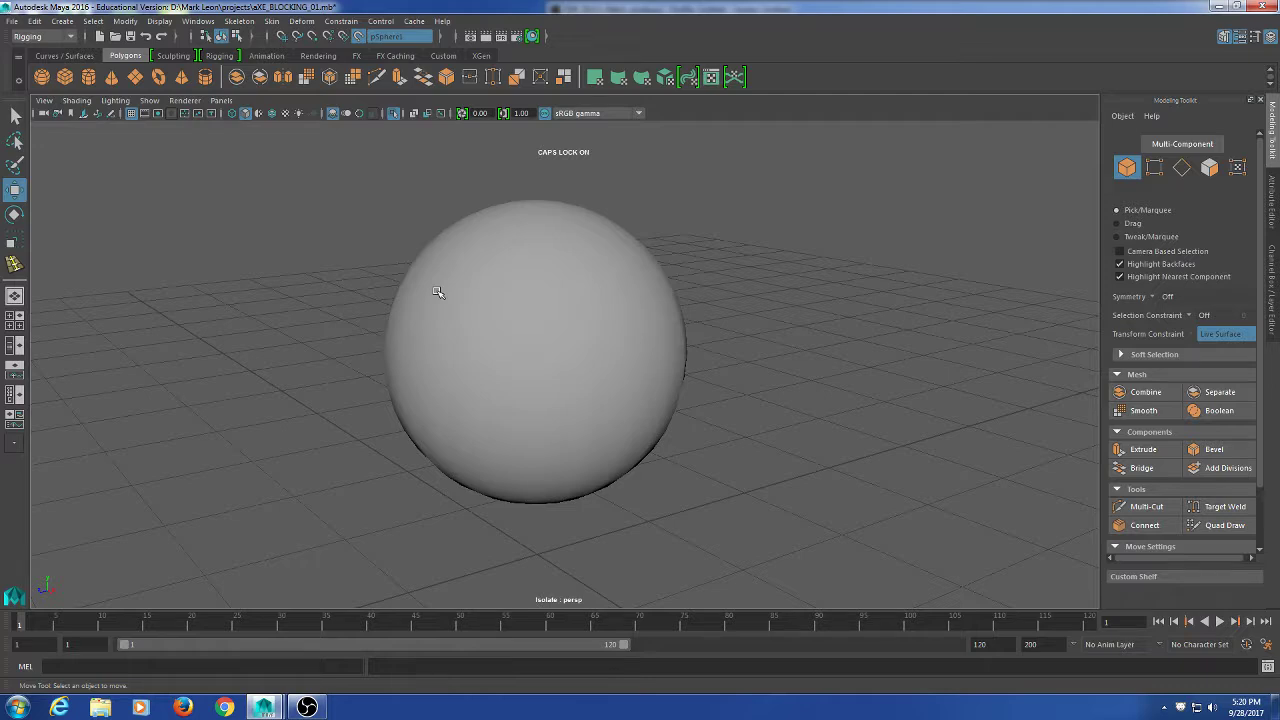
Start Quad Draw, drop dots on the live sphere and fill a first quad between them.
click(1221, 529)
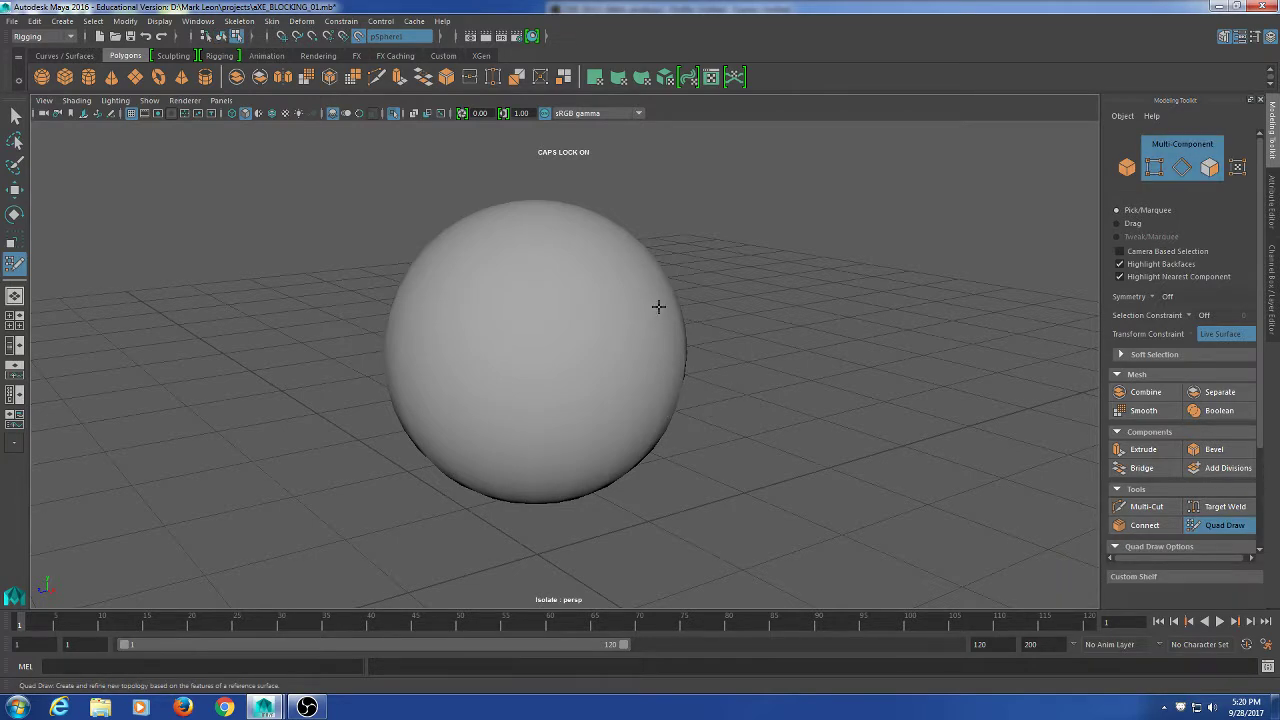
scroll(650, 326, up, 3)
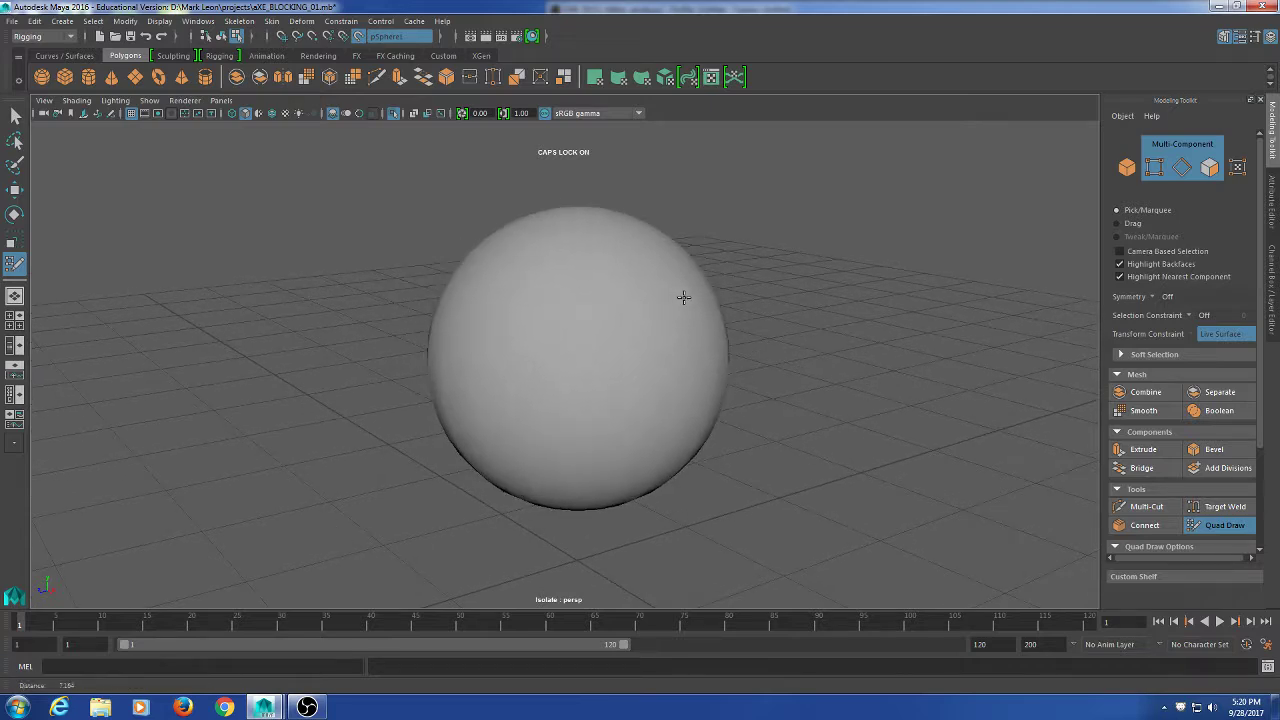
alt+middle_drag(743, 375, 735, 318)
alt+drag(748, 308, 789, 334)
mouse_move(789, 334)
alt+right_down()
mouse_move(798, 316)
mouse_move(800, 348)
alt+right_up()
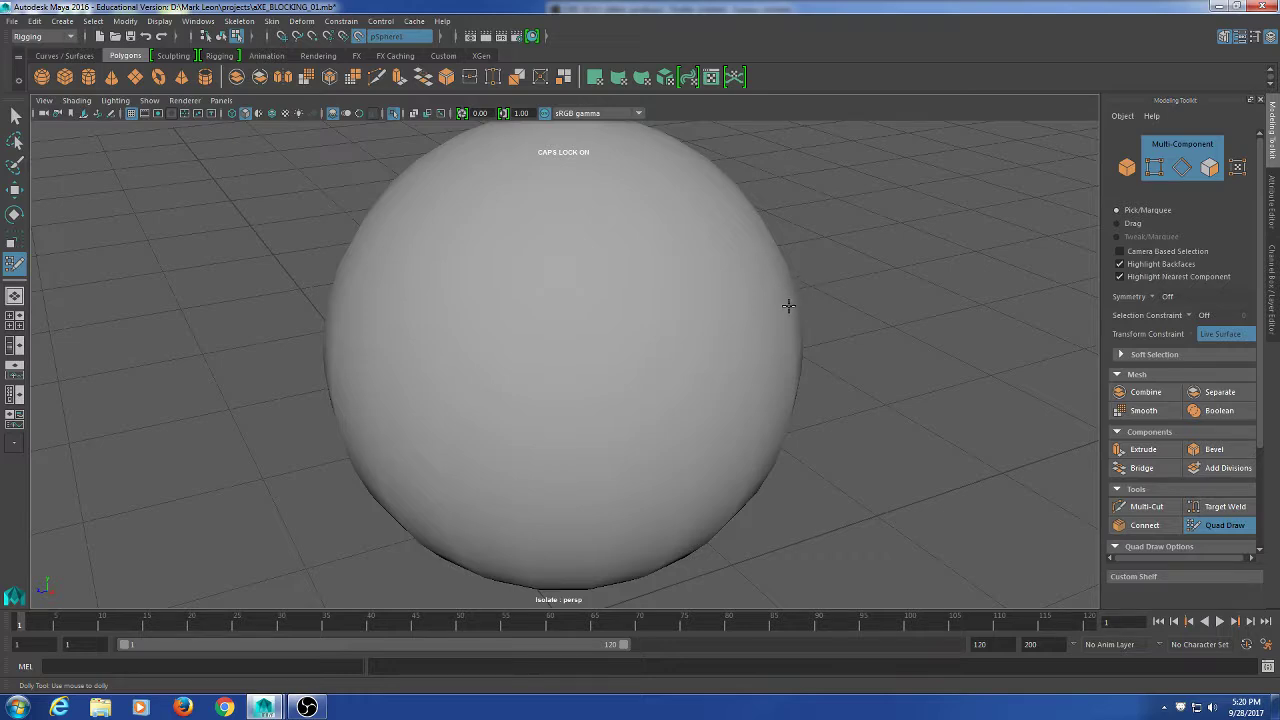
click(476, 249)
click(567, 250)
click(653, 213)
click(620, 339)
click(697, 296)
shift+click(657, 298)
ctrl+shift+click(658, 286)
Drop more dots beside the first quad and fill three further quads to form a diagonal strip on the sphere.
click(548, 371)
shift+click(568, 318)
click(467, 307)
click(510, 391)
shift+click(496, 348)
click(417, 339)
click(463, 424)
shift+click(466, 401)
Turn on X-Ray shading to reveal the drawn quad strip through the sphere.
alt+drag(818, 498, 861, 502)
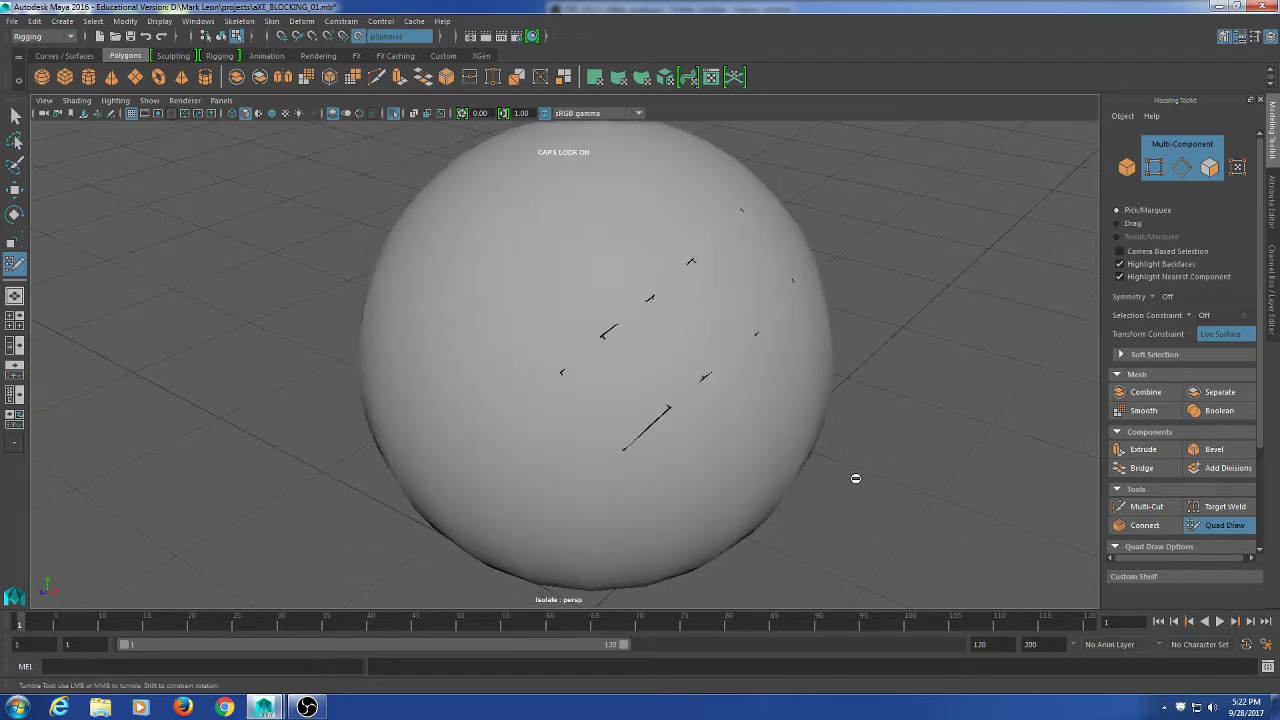
click(67, 102)
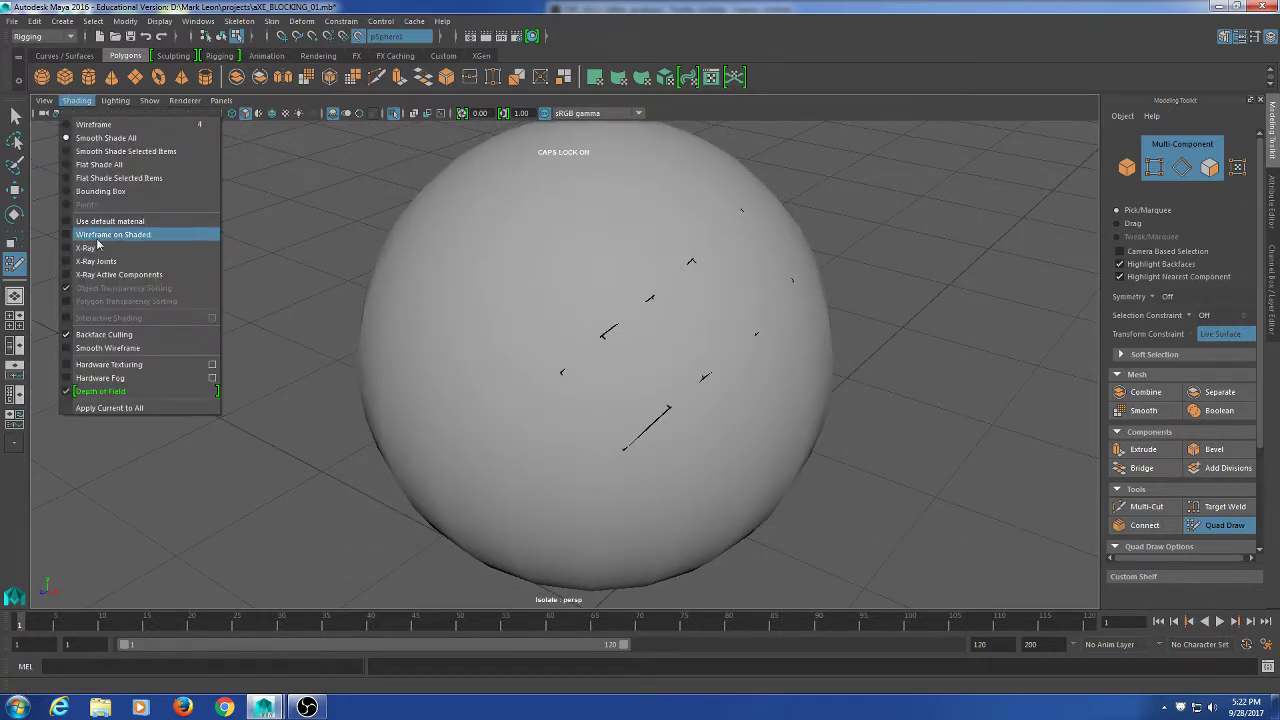
click(95, 247)
mouse_move(575, 356)
alt+mouse_down()
mouse_move(489, 326)
mouse_move(520, 322)
alt+mouse_up()
click(76, 100)
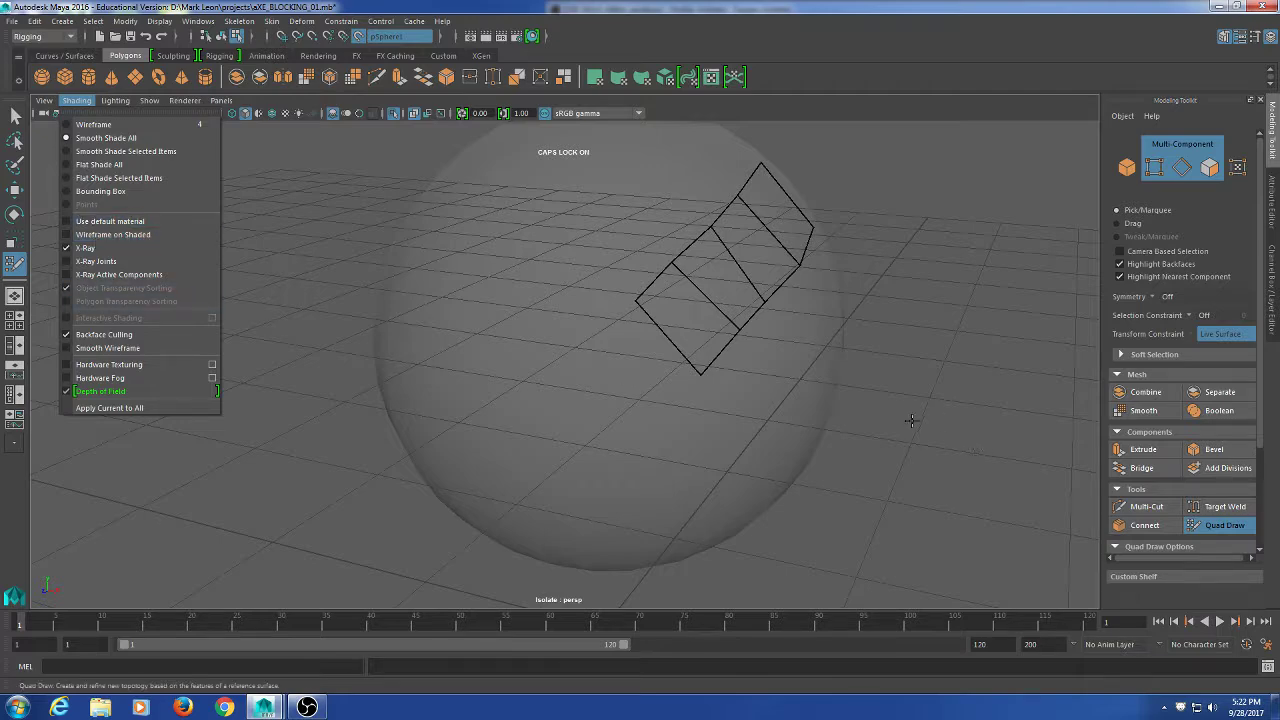
Change the Quad Draw overlay color for the append mesh to yellow-orange.
mouse_move(952, 409)
alt+mouse_down()
mouse_move(860, 437)
mouse_move(903, 391)
alt+mouse_up()
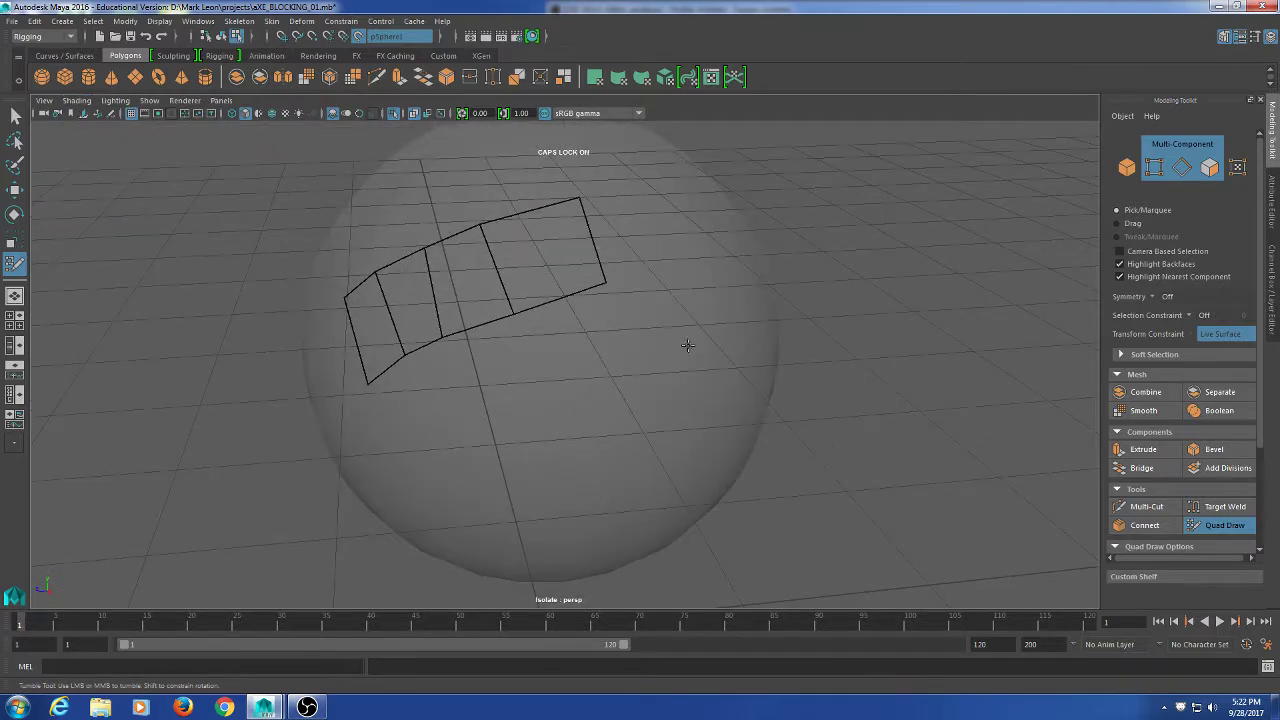
alt+drag(691, 289, 694, 311)
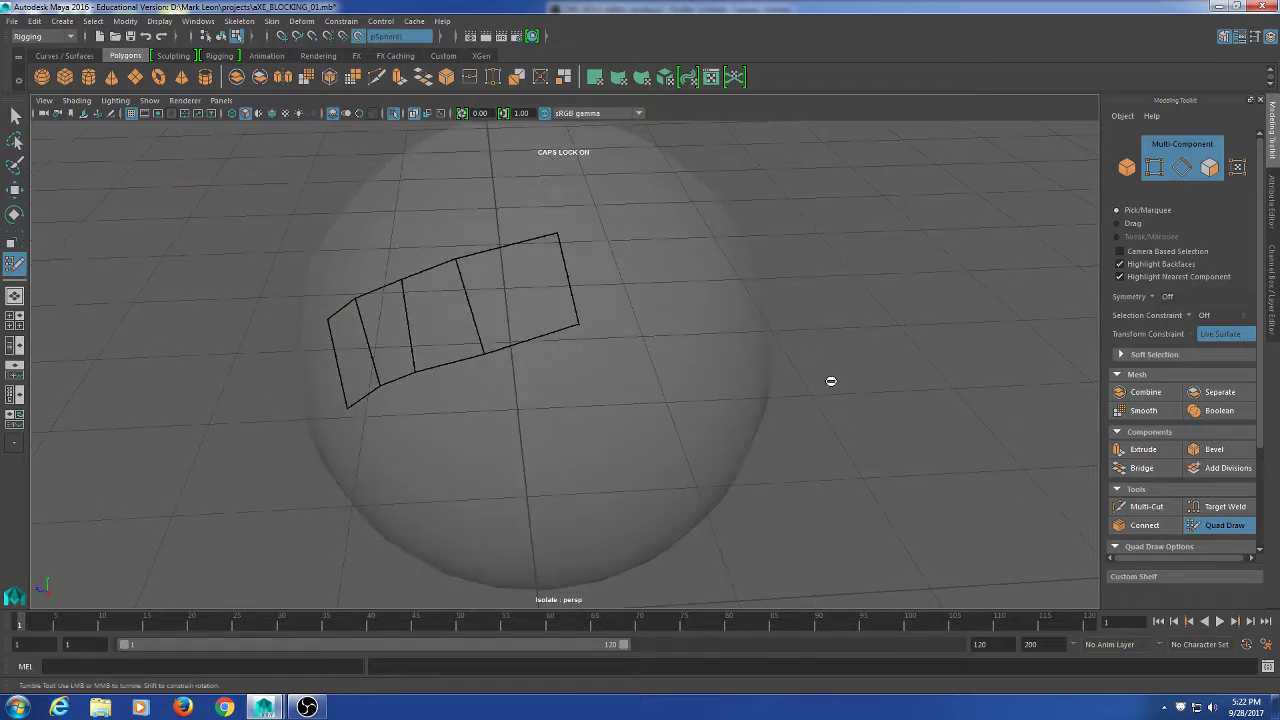
alt+drag(590, 349, 577, 343)
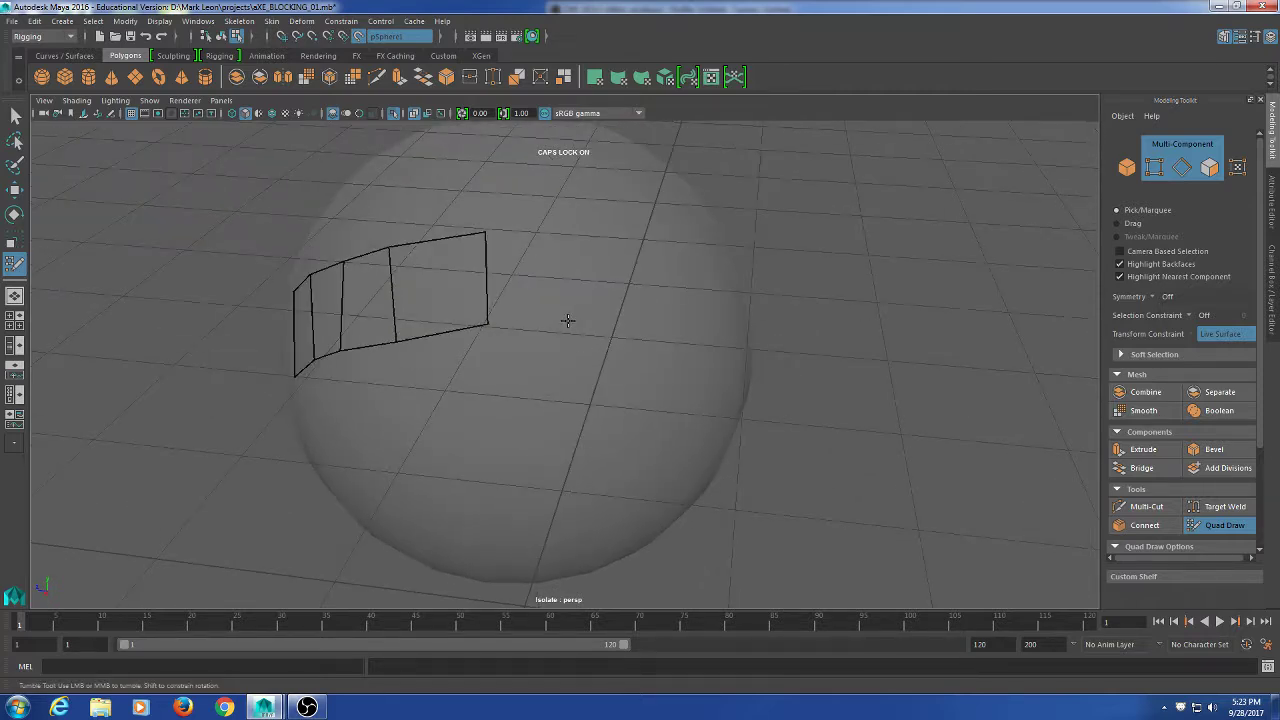
drag(1265, 418, 1265, 519)
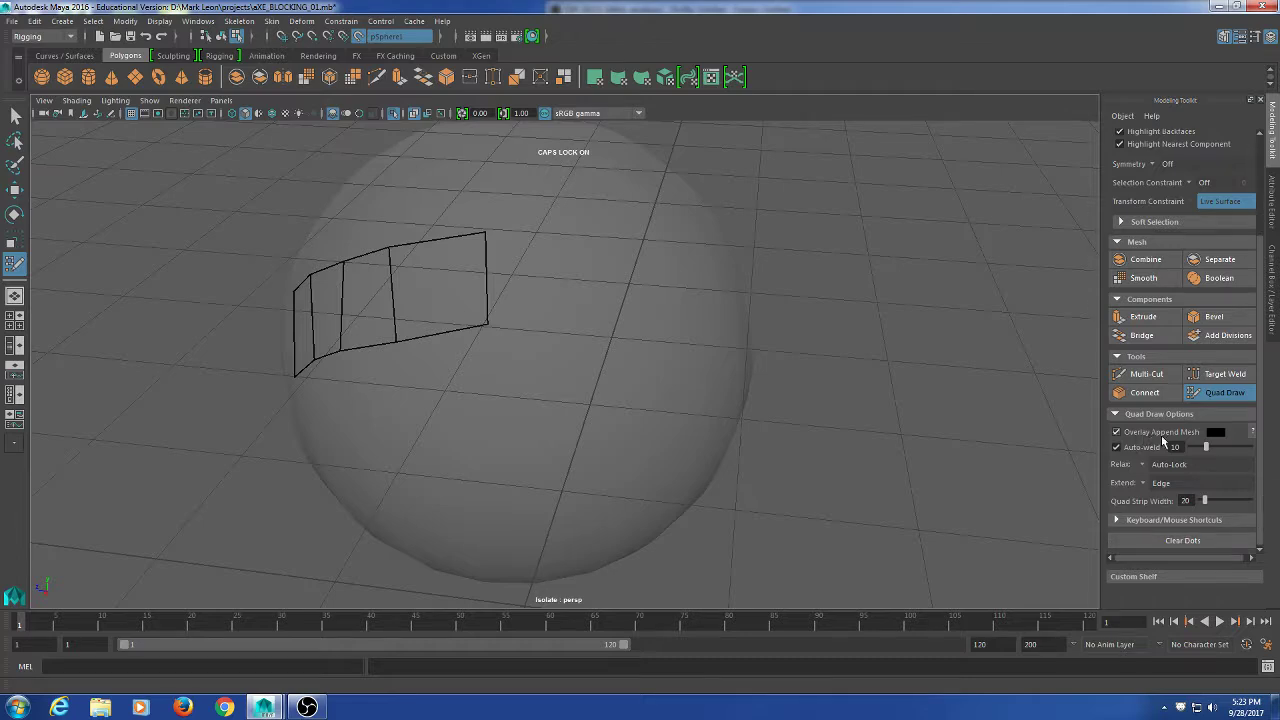
click(1220, 435)
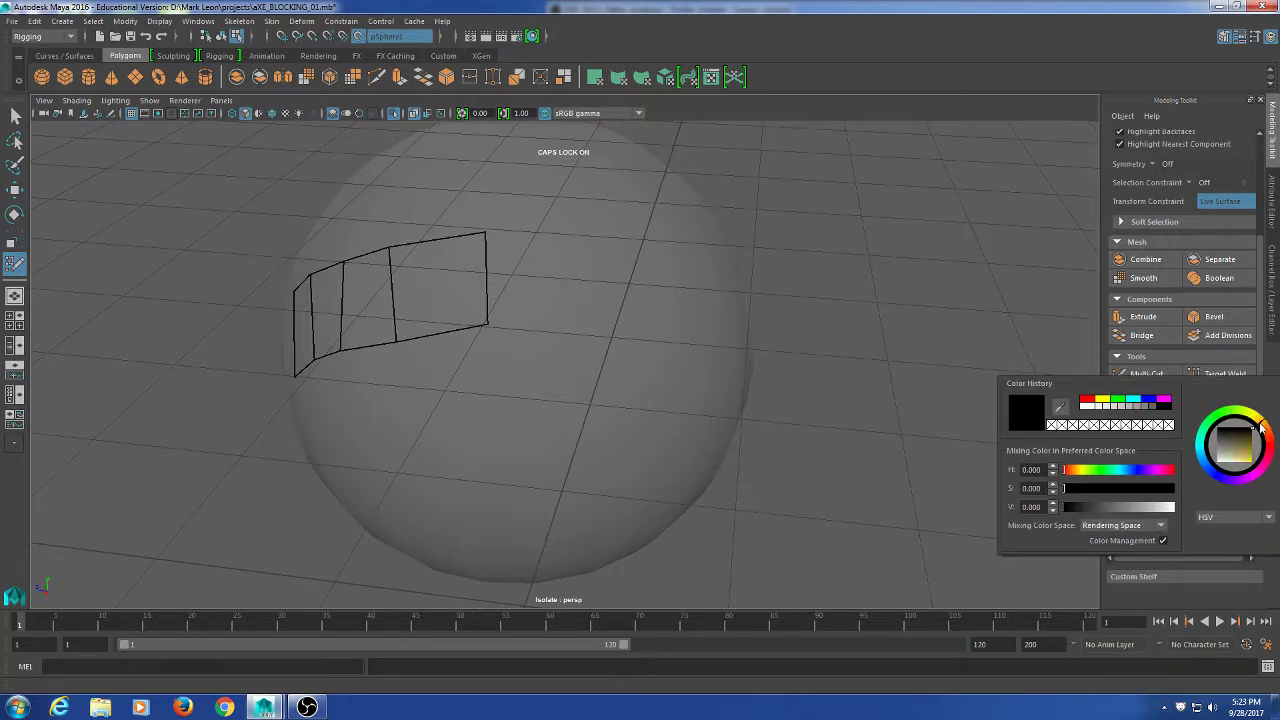
click(1247, 450)
drag(1245, 445, 1257, 471)
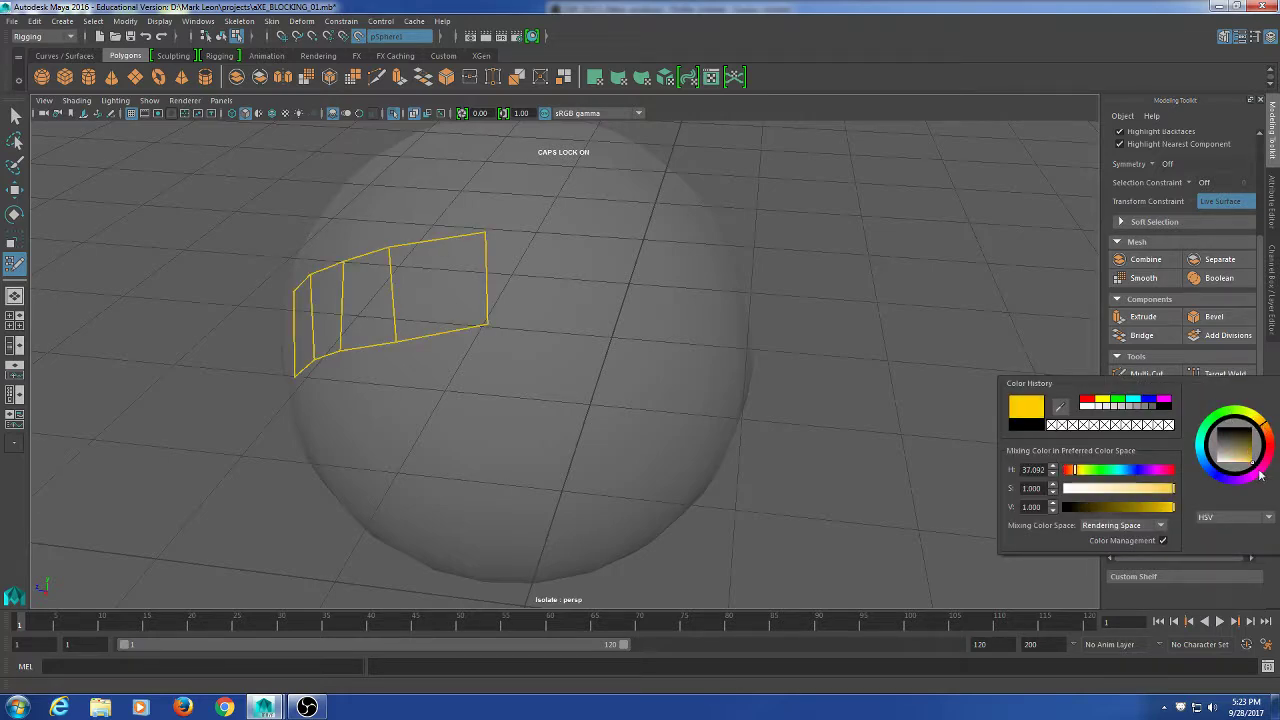
click(1268, 427)
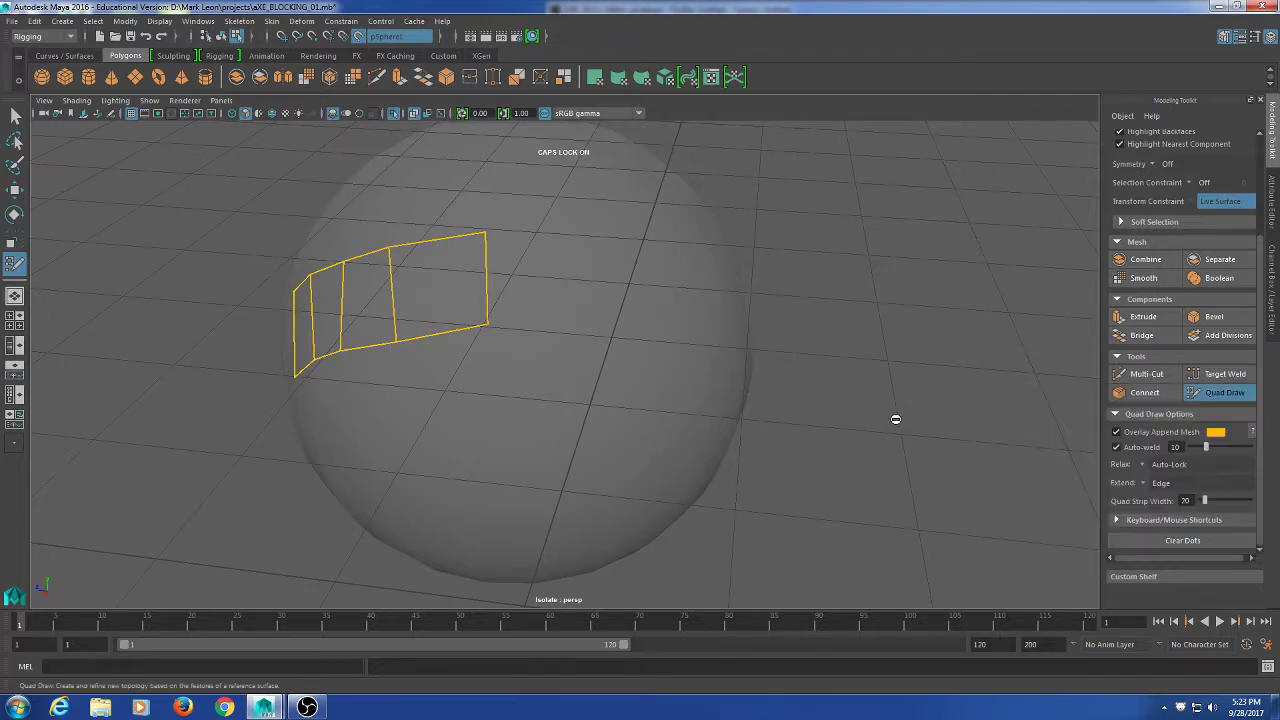
Drop two more dots past the wide end of the strip and fill another quad onto it.
alt+drag(871, 451, 723, 406)
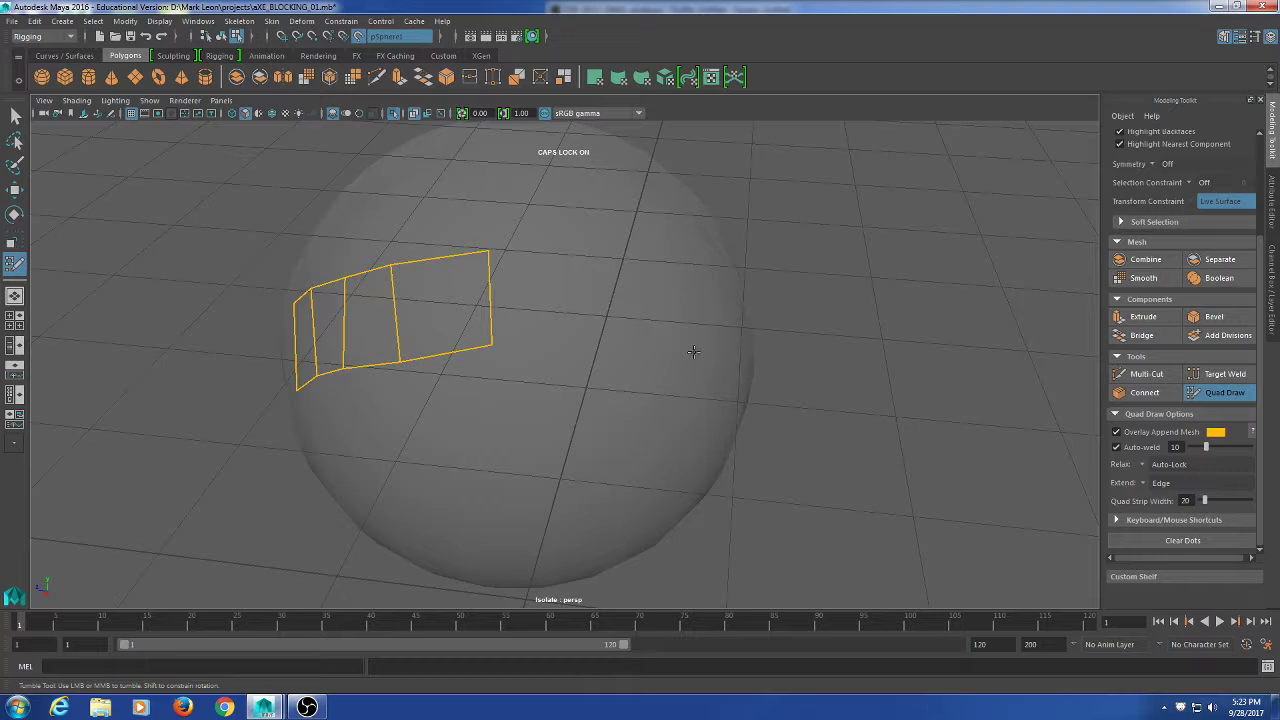
alt+middle_drag(608, 314, 678, 394)
alt+drag(678, 394, 623, 403)
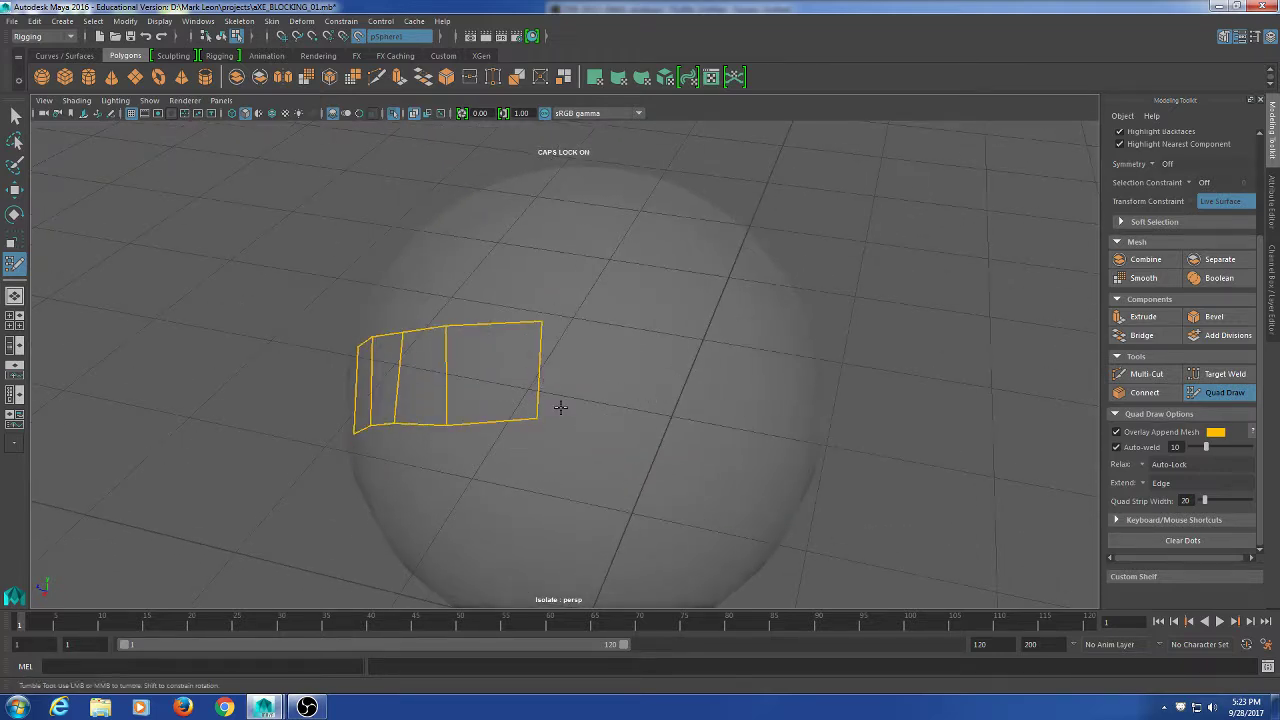
click(604, 419)
click(609, 320)
shift+click(576, 378)
mouse_move(674, 469)
alt+mouse_down()
mouse_move(706, 443)
mouse_move(659, 468)
alt+mouse_up()
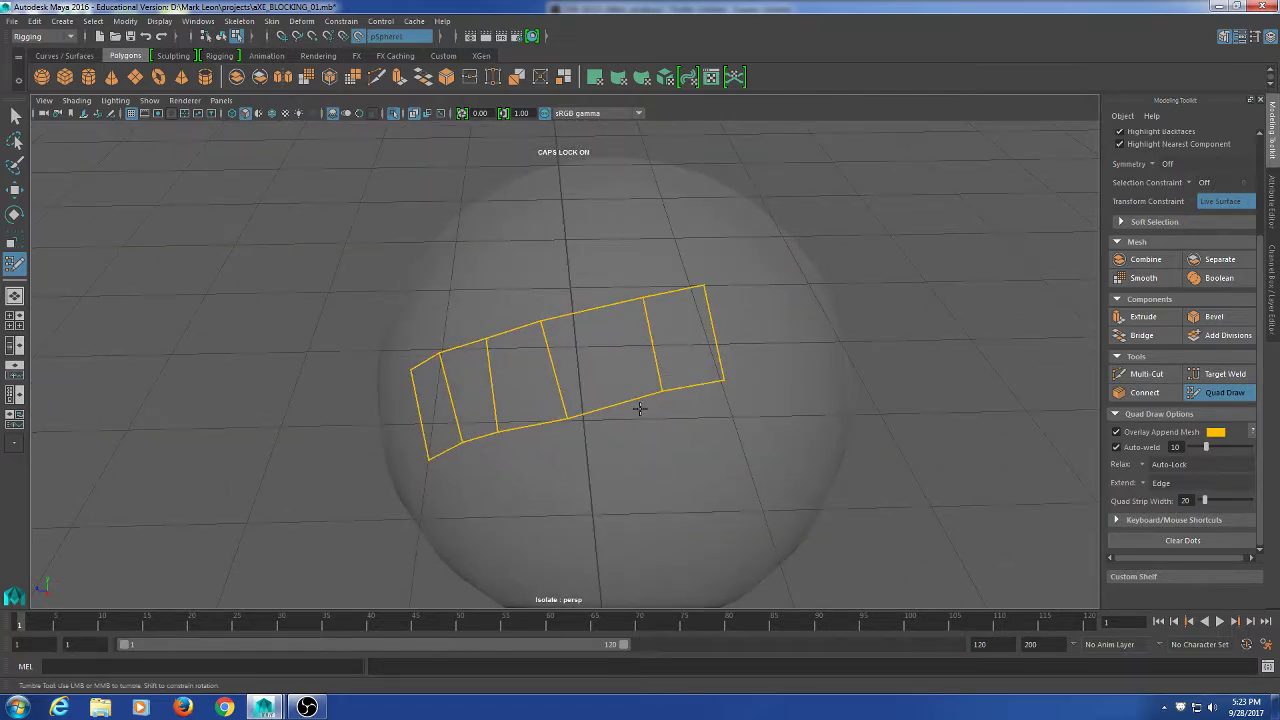
Expand the Quad Draw keyboard and mouse shortcuts reference and read through its full list.
alt+drag(548, 435, 578, 437)
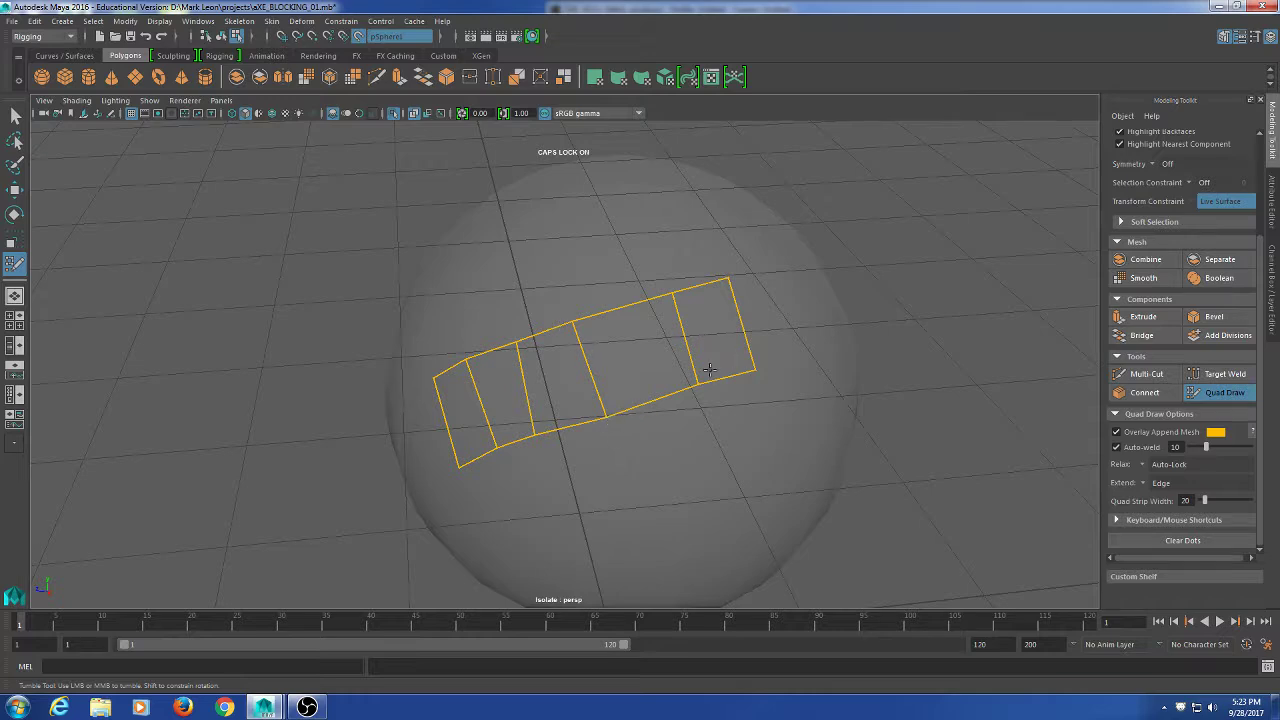
alt+drag(680, 431, 706, 454)
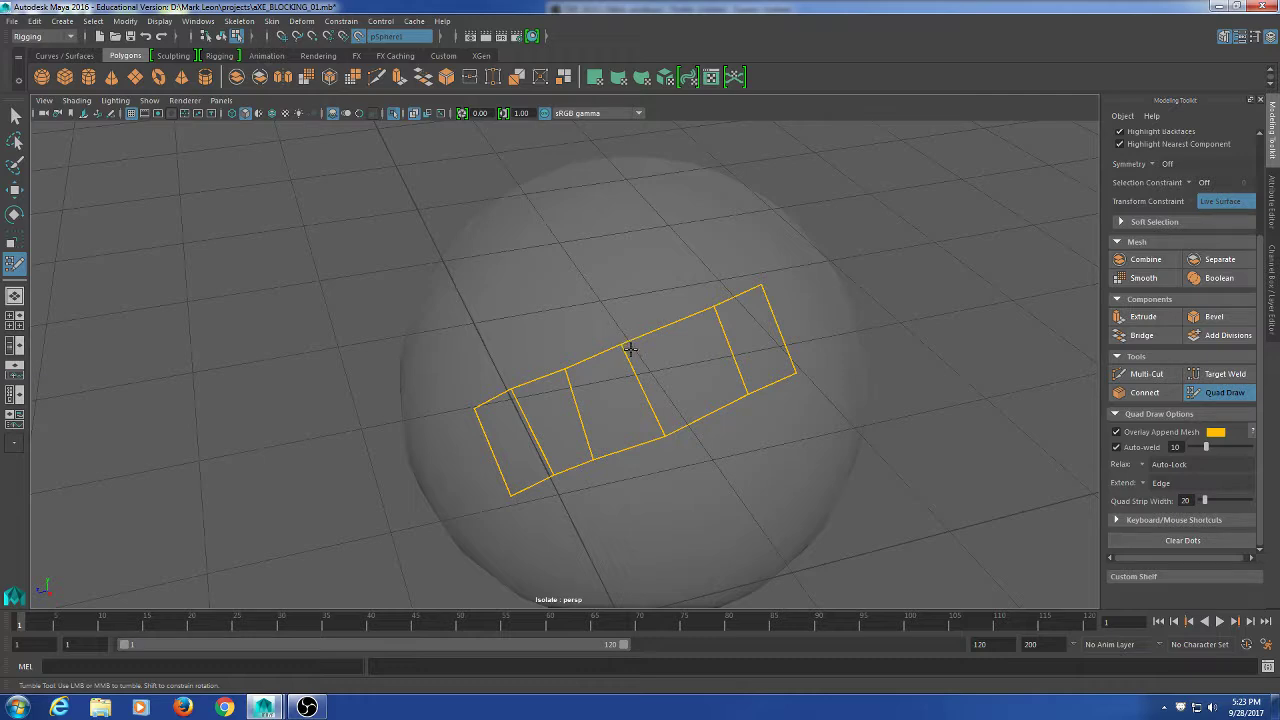
alt+drag(891, 389, 808, 381)
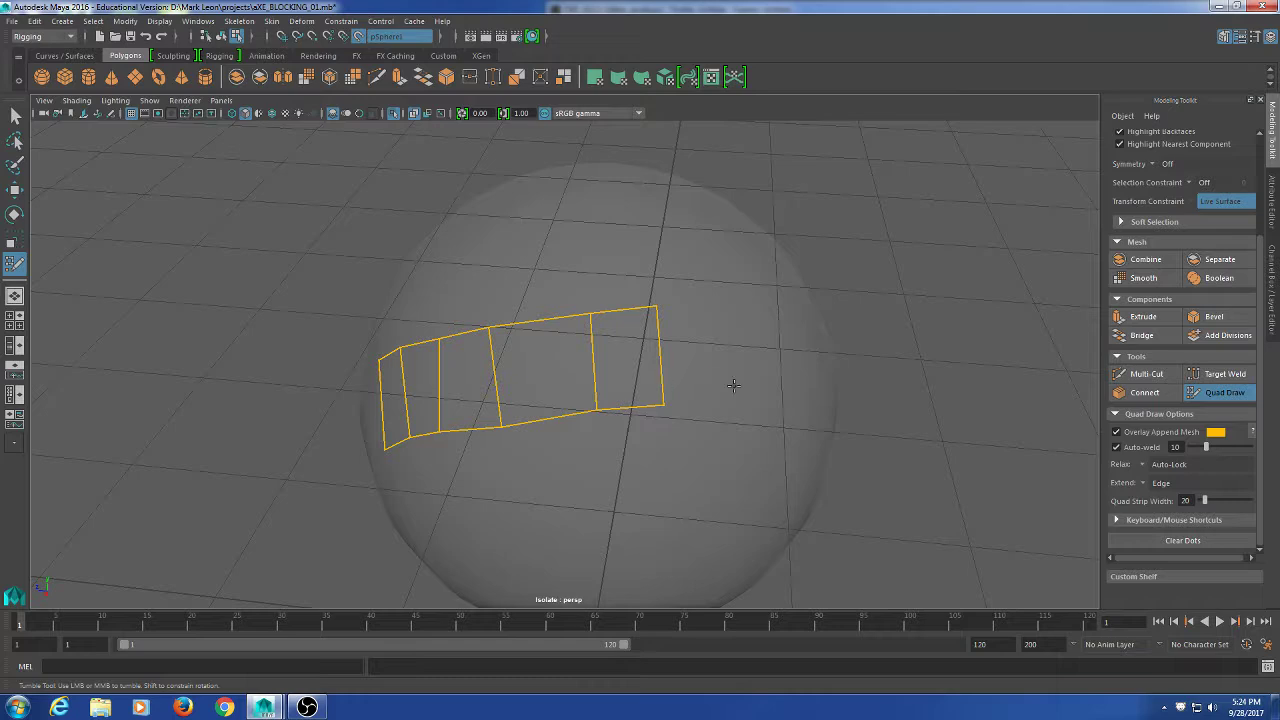
alt+drag(808, 396, 743, 403)
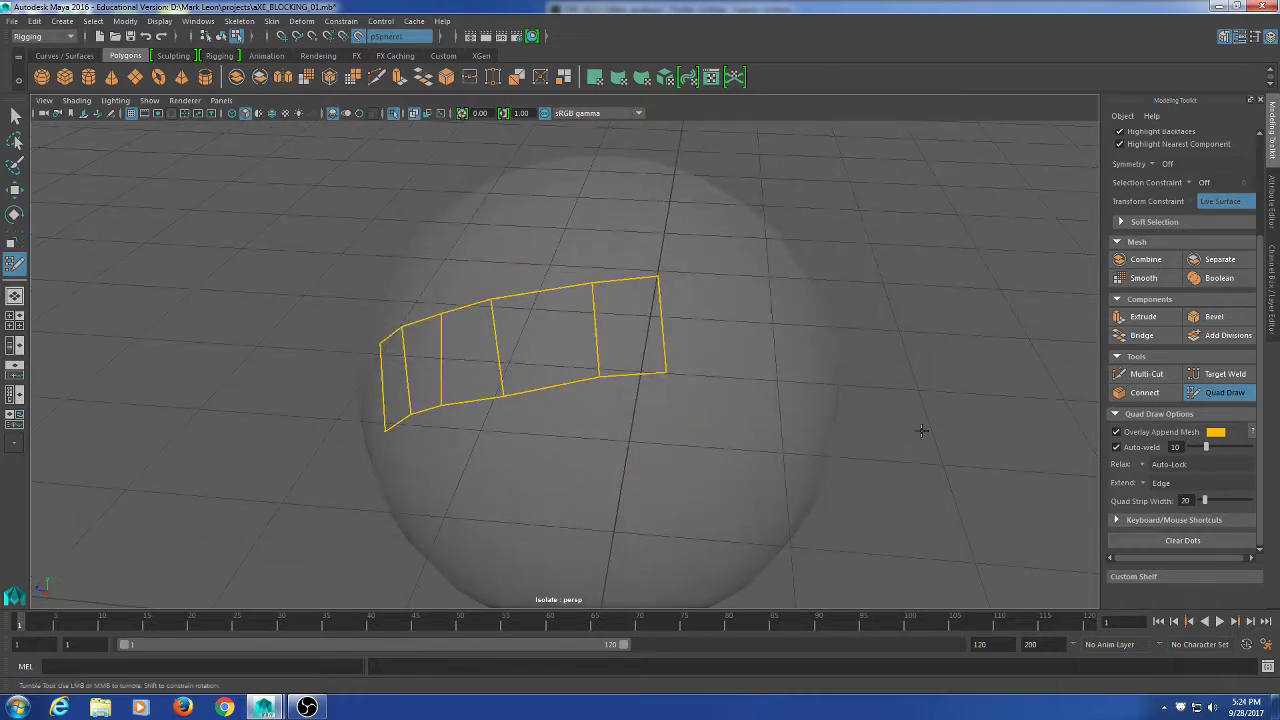
click(1115, 517)
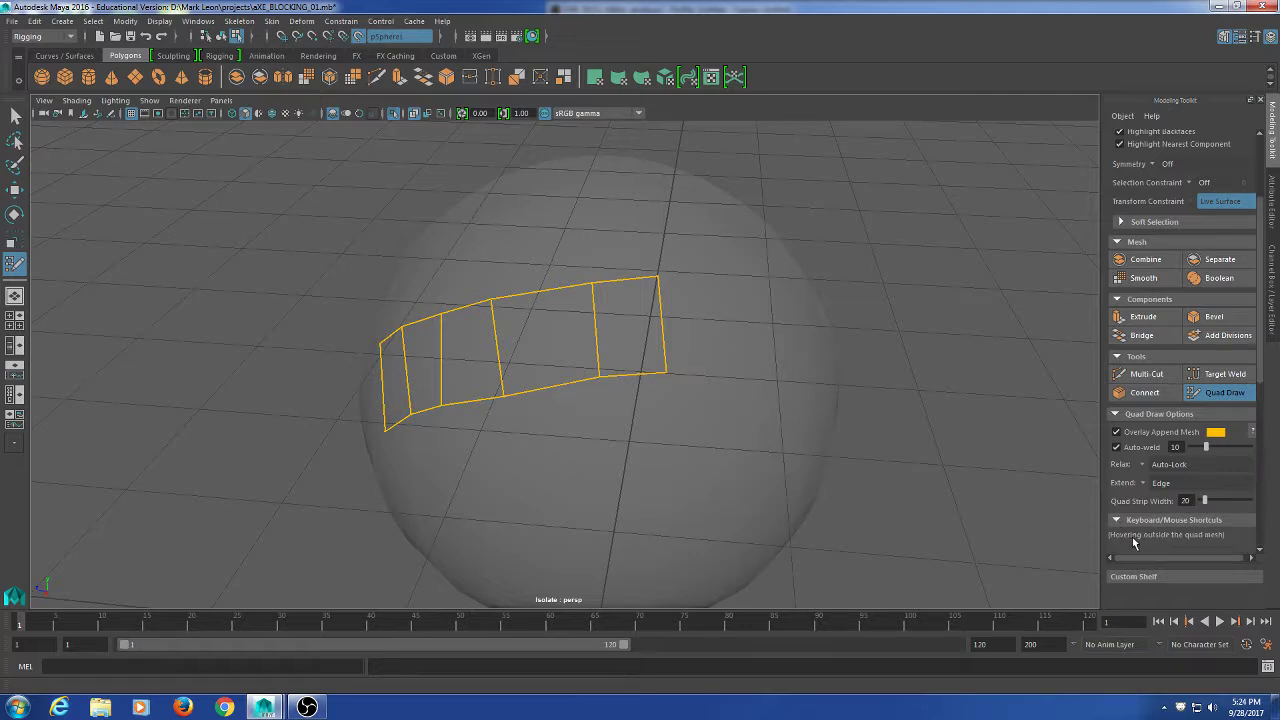
drag(1262, 360, 1274, 538)
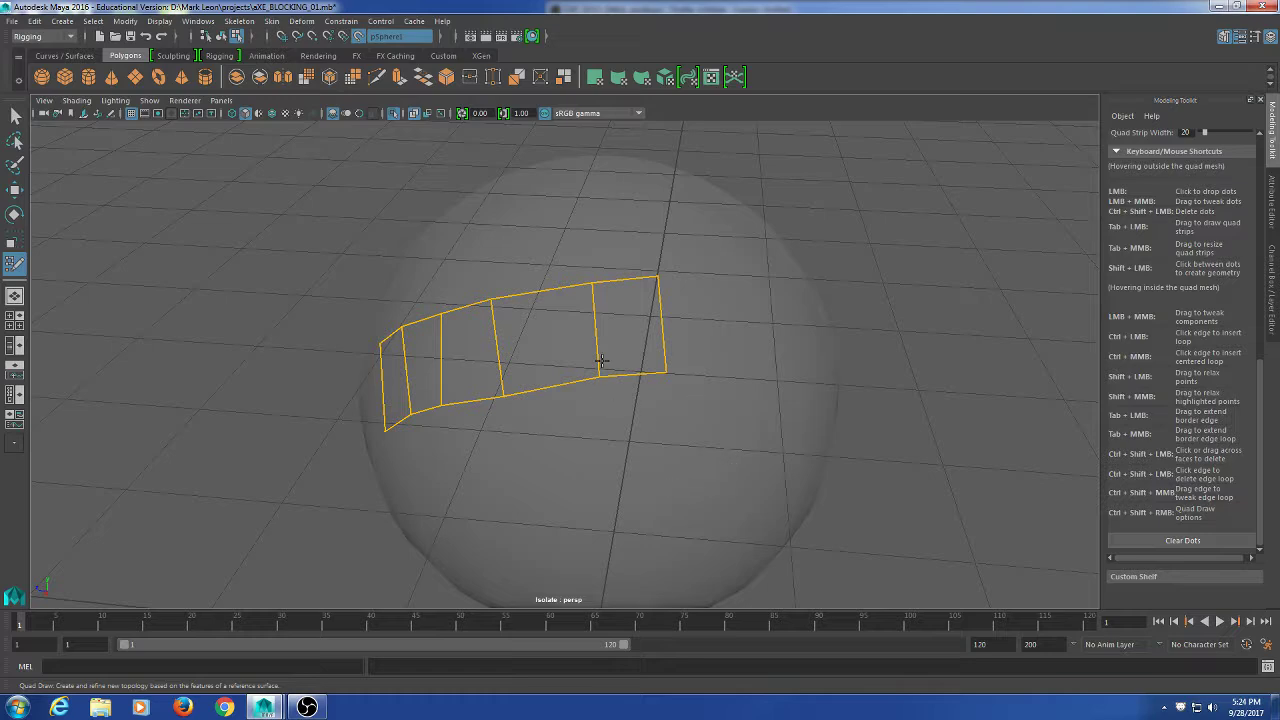
Drop four dots on an empty area of the sphere apart from the strip and fill them with a separate quad.
alt+drag(491, 389, 723, 410)
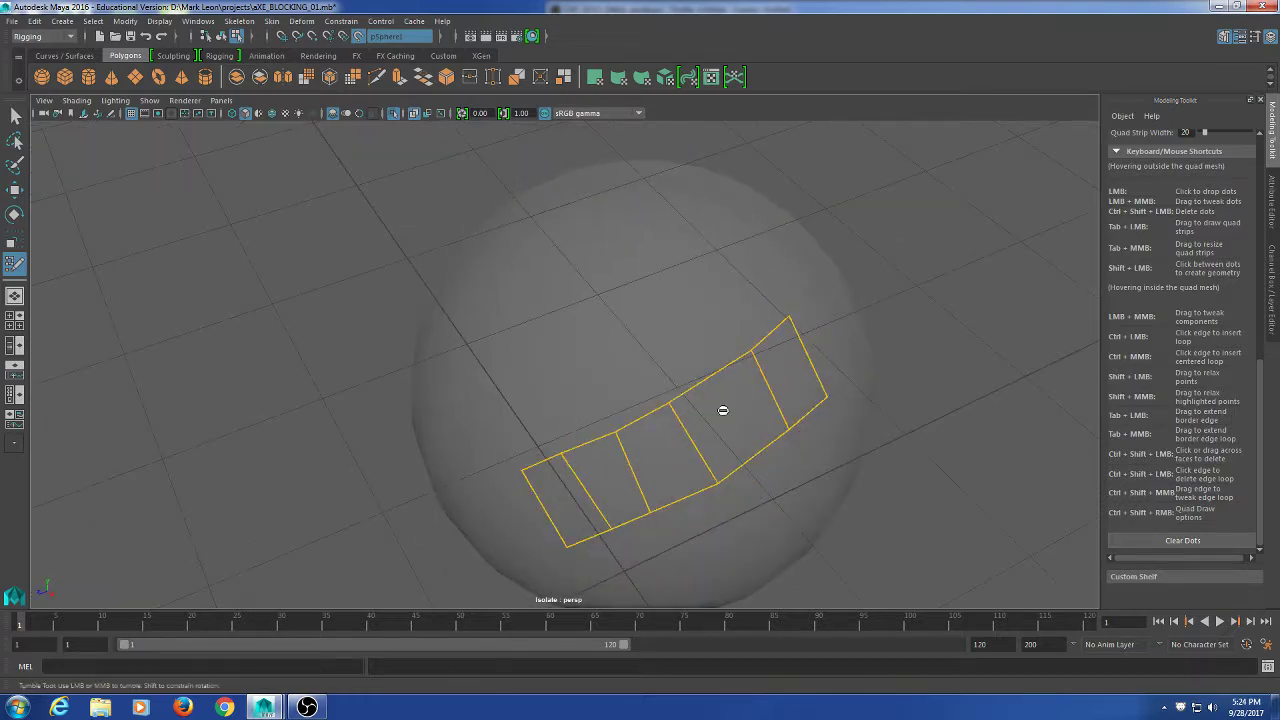
alt+drag(789, 446, 709, 447)
alt+middle_drag(586, 446, 710, 463)
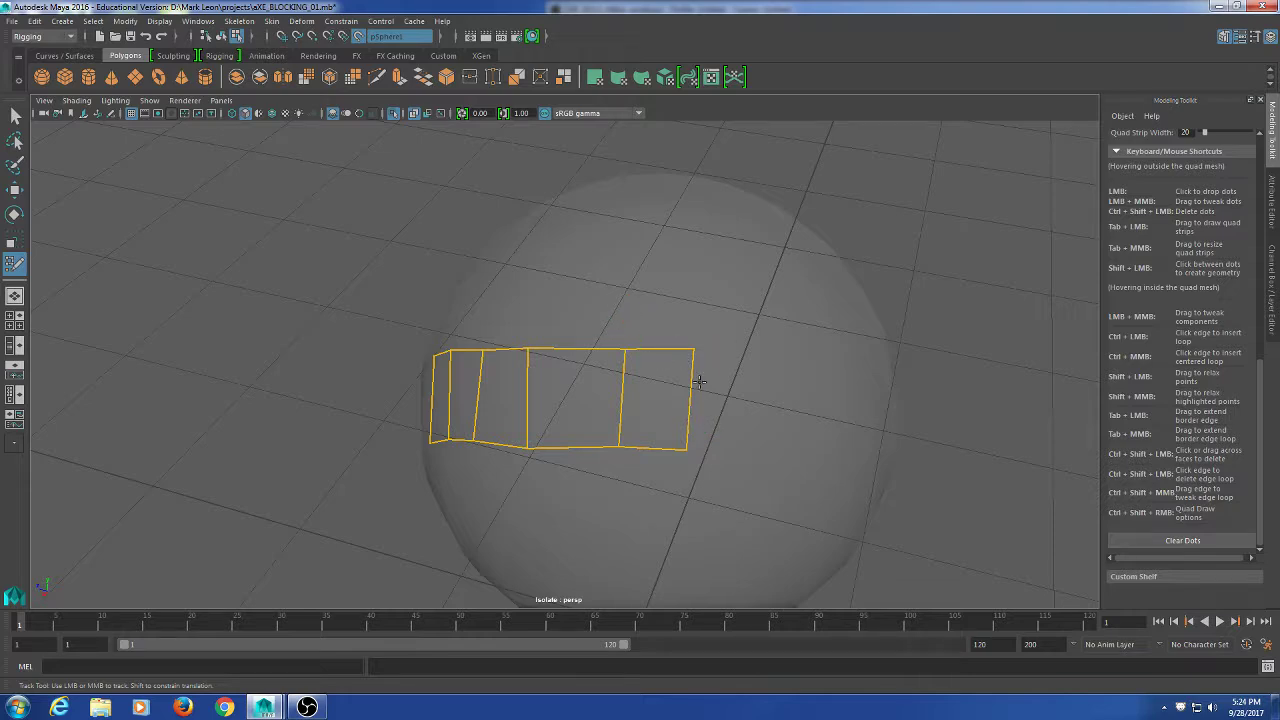
alt+drag(697, 377, 555, 361)
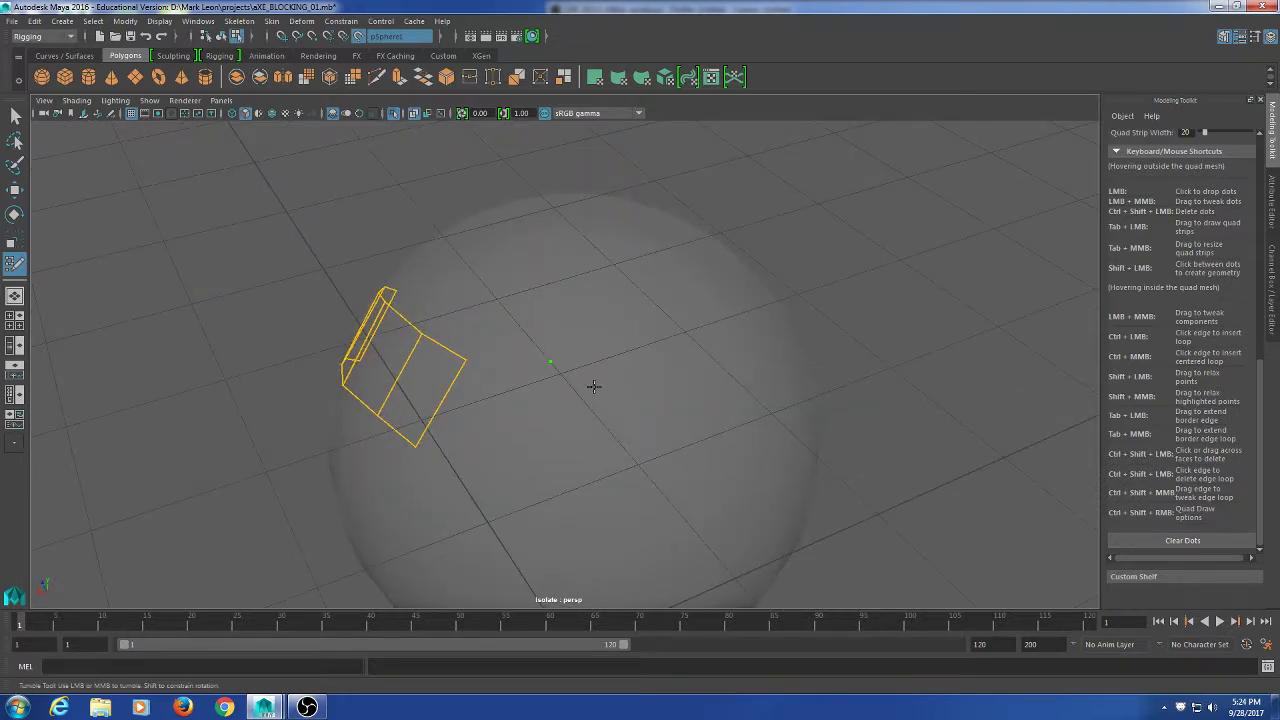
click(612, 345)
click(639, 405)
shift+click(595, 378)
alt+drag(649, 449, 649, 462)
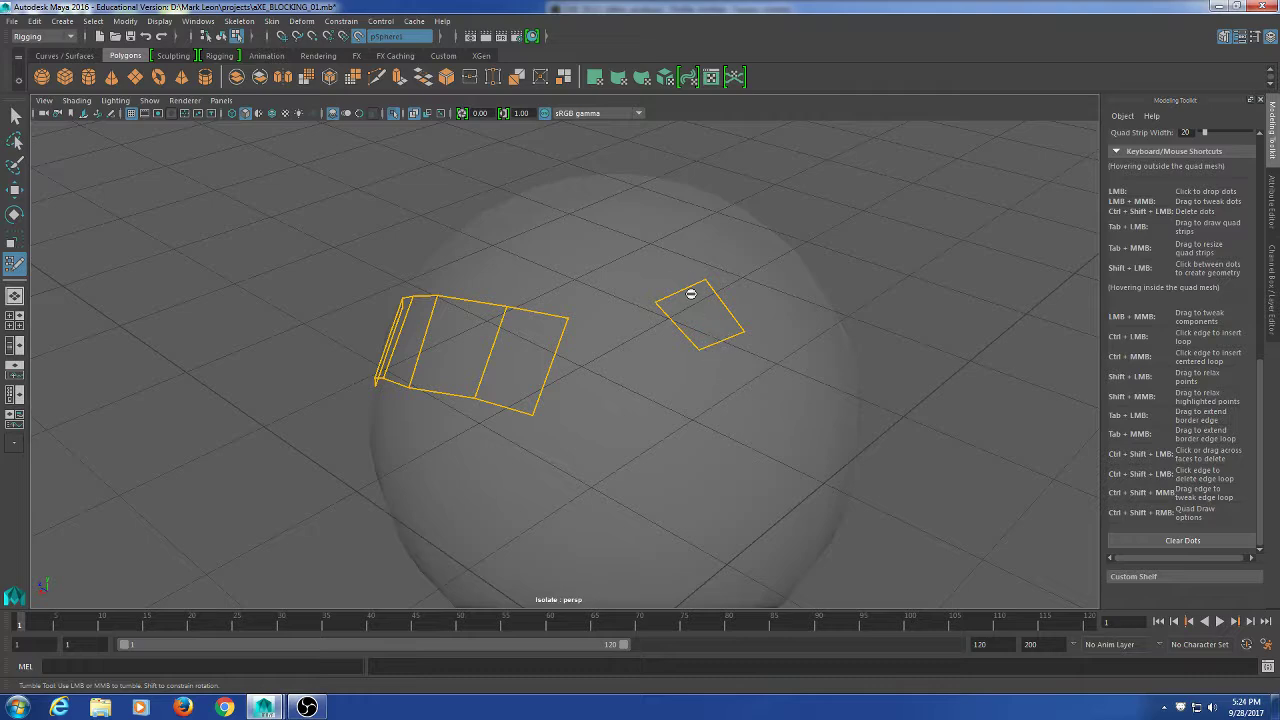
alt+drag(718, 447, 736, 490)
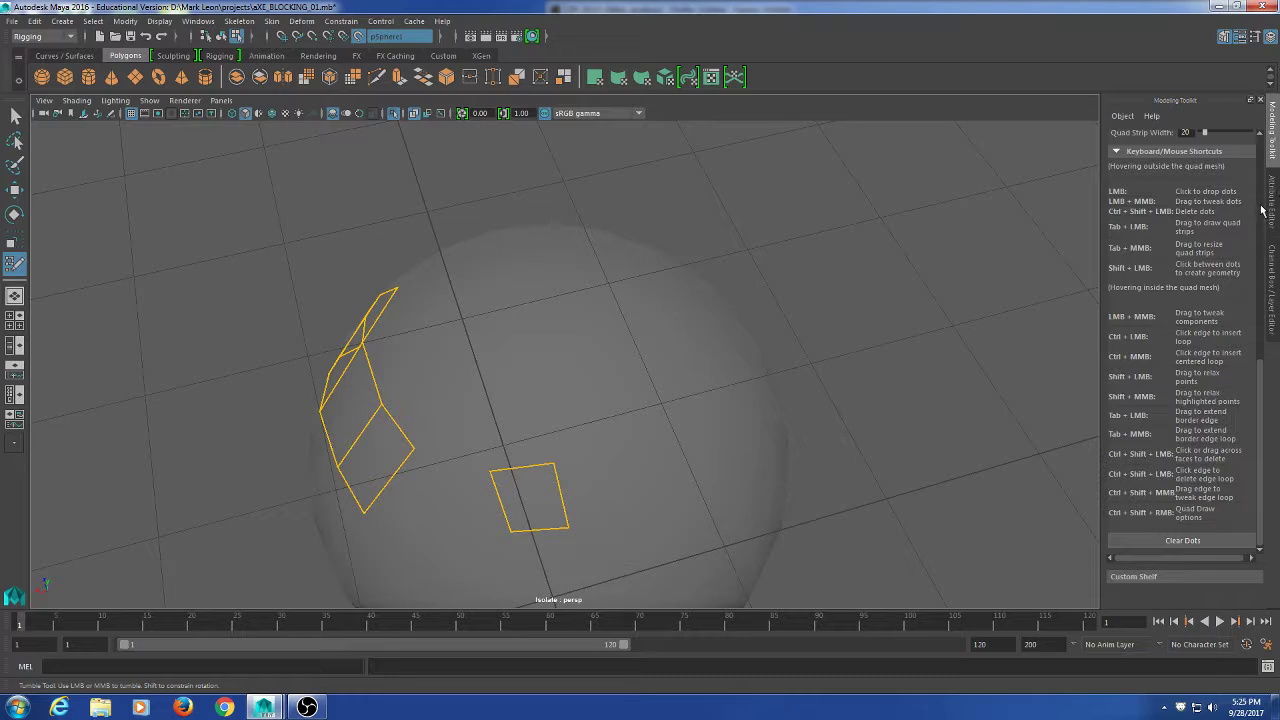
Set the Quad Draw Auto-weld threshold to 11.
drag(1263, 371, 1278, 268)
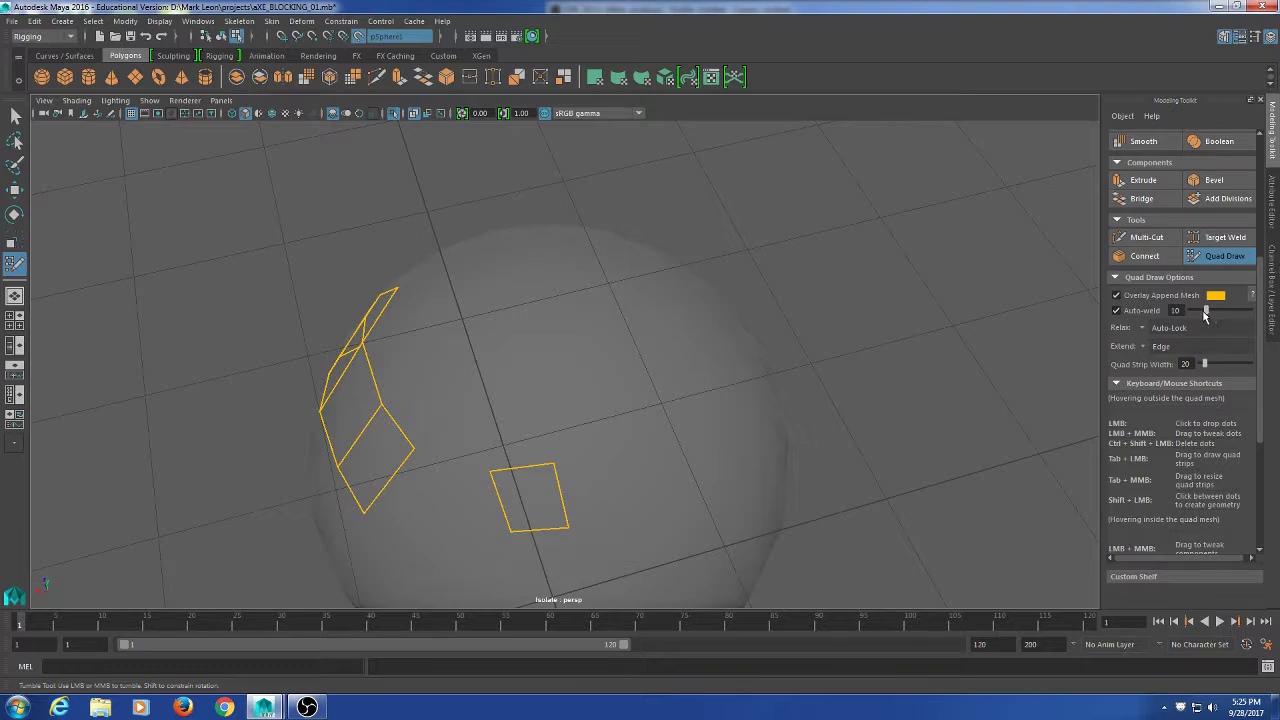
drag(1206, 315, 1208, 321)
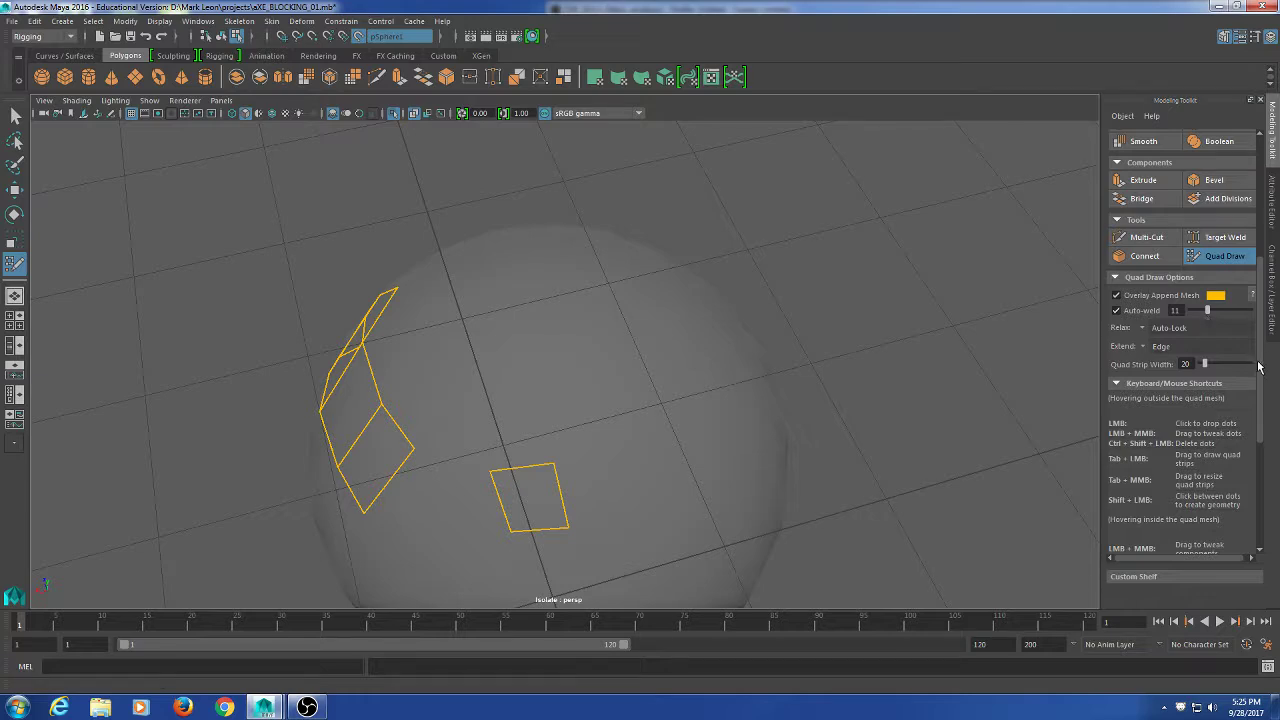
scroll(1146, 459, down, 5)
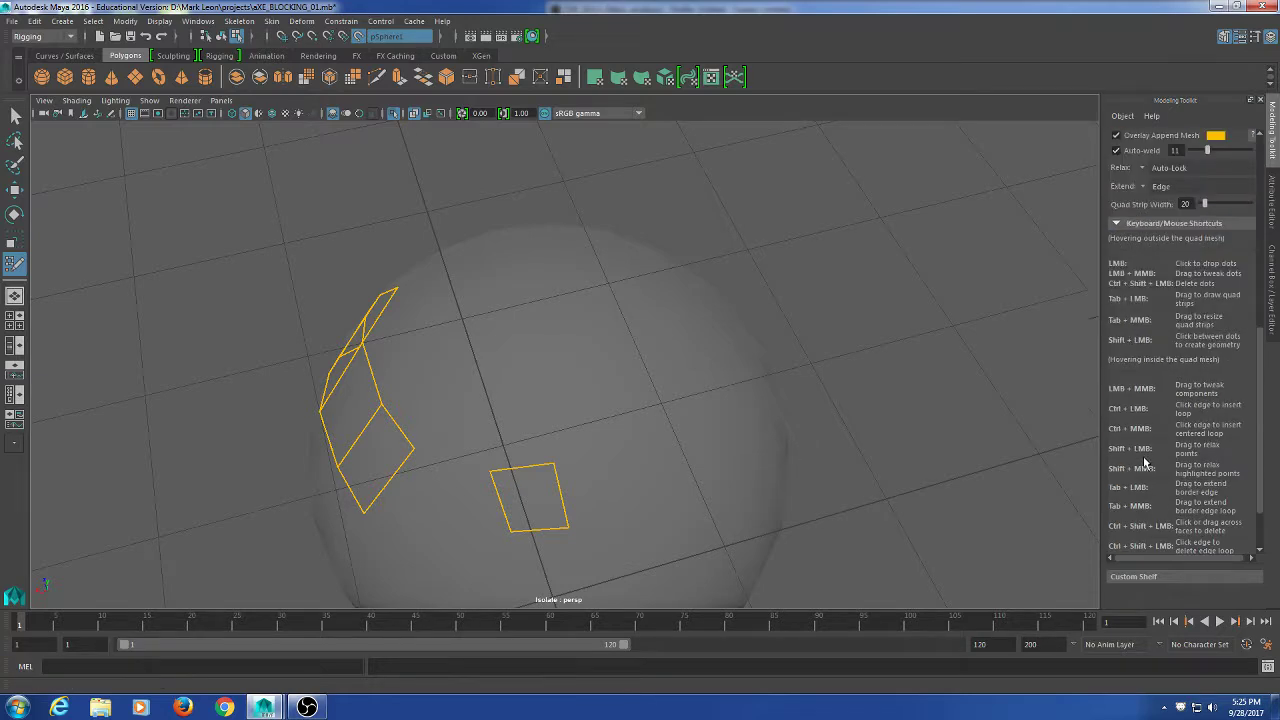
scroll(1145, 445, up, 8)
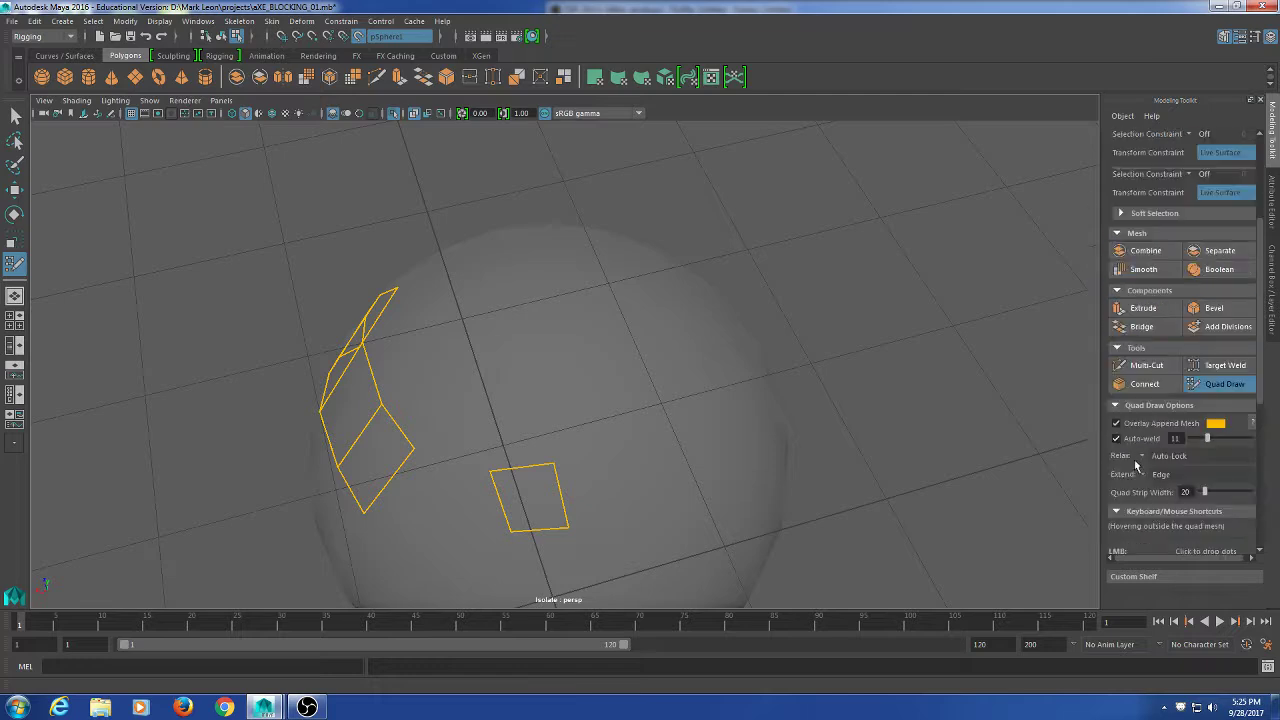
Drop more dots beside the separate quad and fill two further quads, extending it into a row of three.
mouse_move(397, 421)
alt+middle_down()
mouse_move(557, 463)
mouse_move(597, 386)
alt+middle_up()
click(620, 356)
click(636, 427)
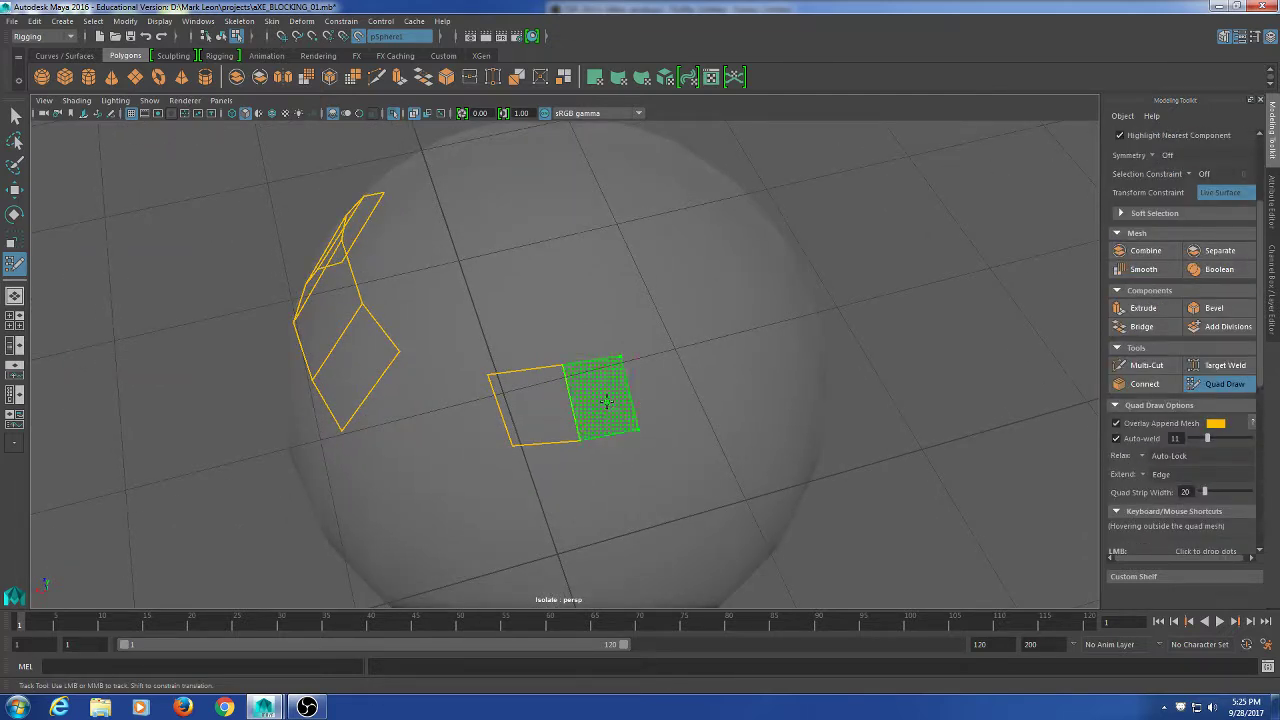
shift+click(605, 398)
click(669, 345)
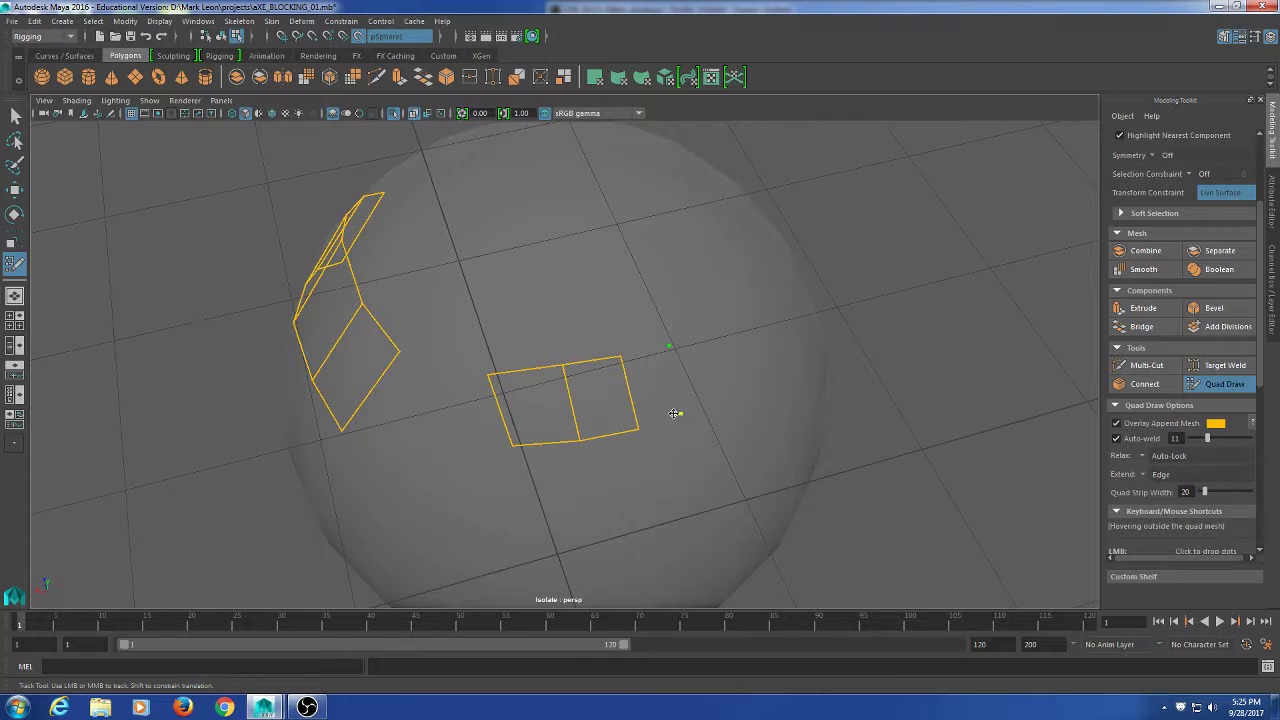
shift+click(658, 391)
Drop dots along the upper side of the three-quad row and fill a second row of three quads onto it.
click(478, 329)
shift+click(643, 326)
shift+click(586, 343)
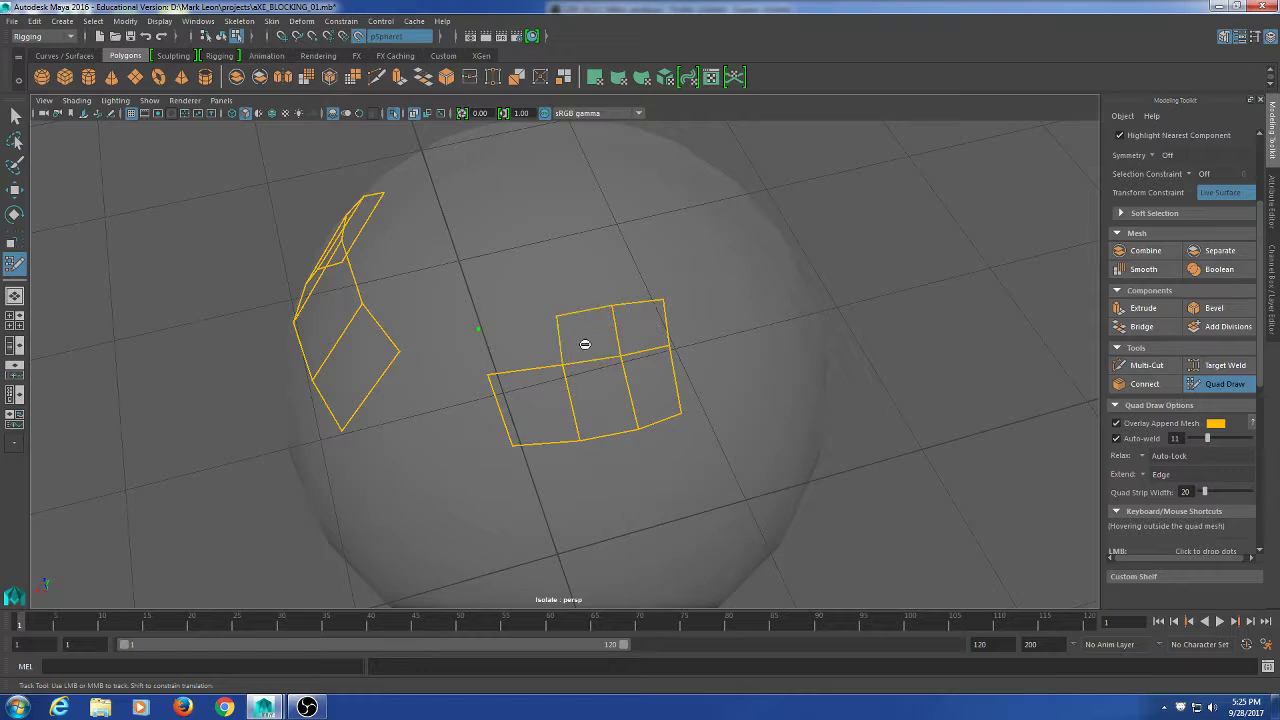
shift+click(523, 351)
mouse_move(620, 422)
alt+mouse_down()
mouse_move(582, 480)
mouse_move(615, 405)
alt+mouse_up()
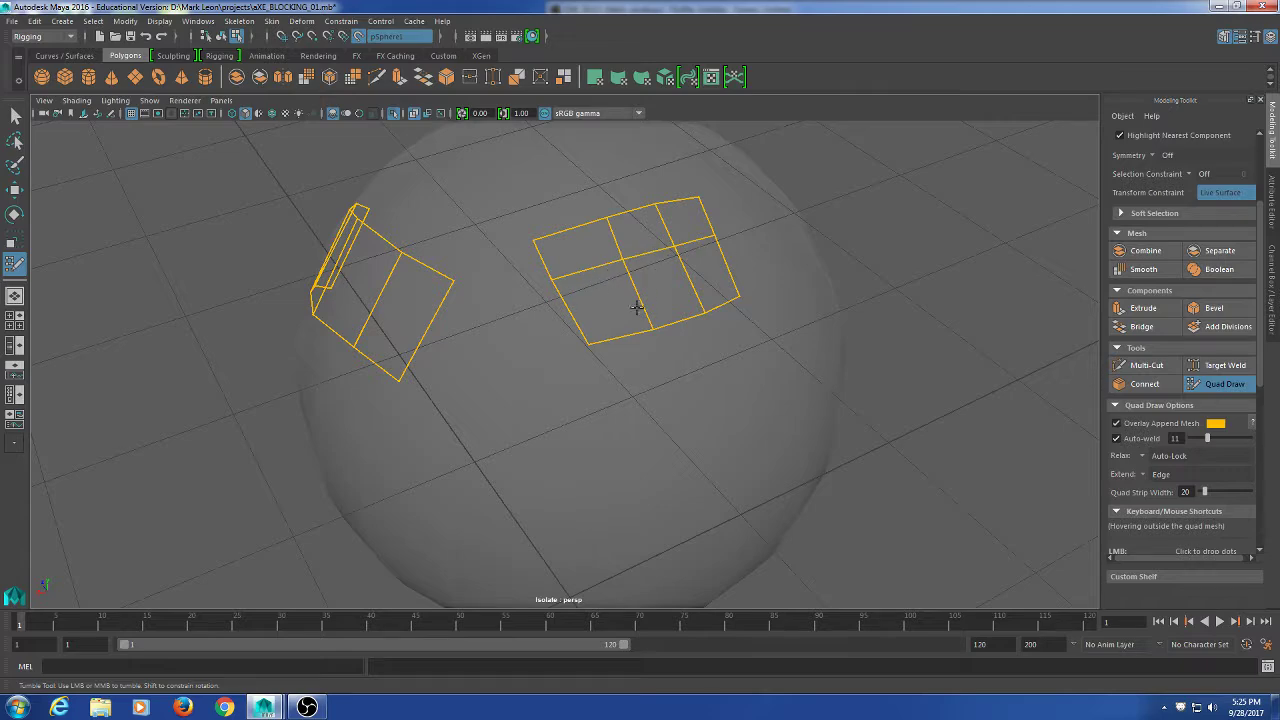
mouse_move(637, 307)
alt+mouse_down()
mouse_move(669, 380)
mouse_move(526, 400)
mouse_move(686, 449)
mouse_move(806, 381)
mouse_move(757, 363)
mouse_move(748, 382)
alt+mouse_up()
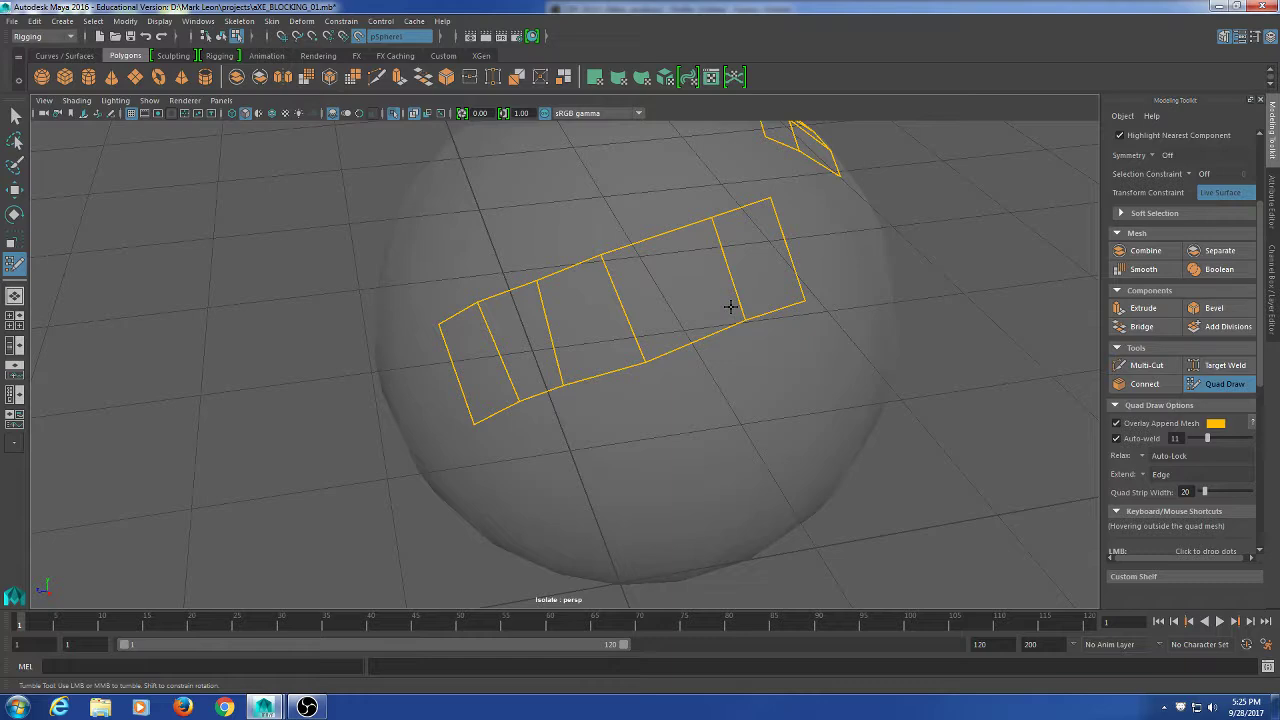
Widen the quad strip width to 102 and draw a winding S-shaped strip of quads over an empty side of the sphere.
mouse_move(492, 236)
alt+mouse_down()
mouse_move(626, 354)
mouse_move(677, 423)
mouse_move(634, 357)
mouse_move(631, 407)
alt+mouse_up()
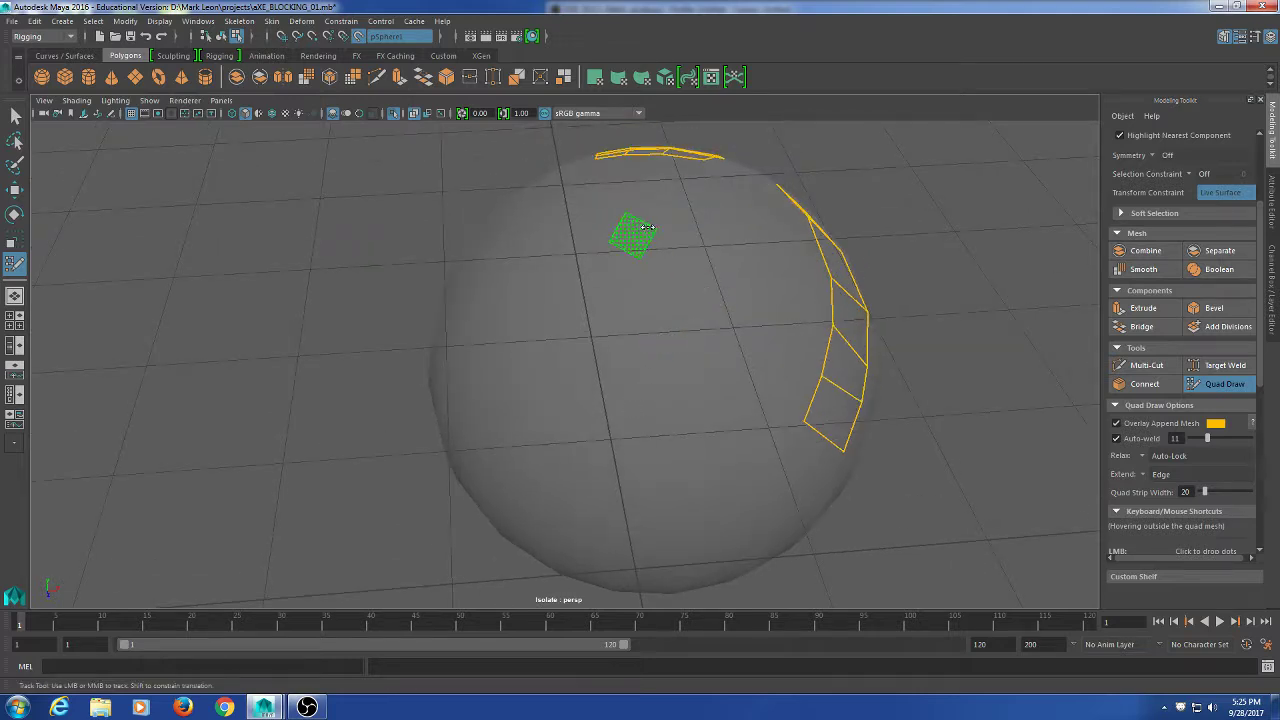
middle_drag(648, 227, 682, 229)
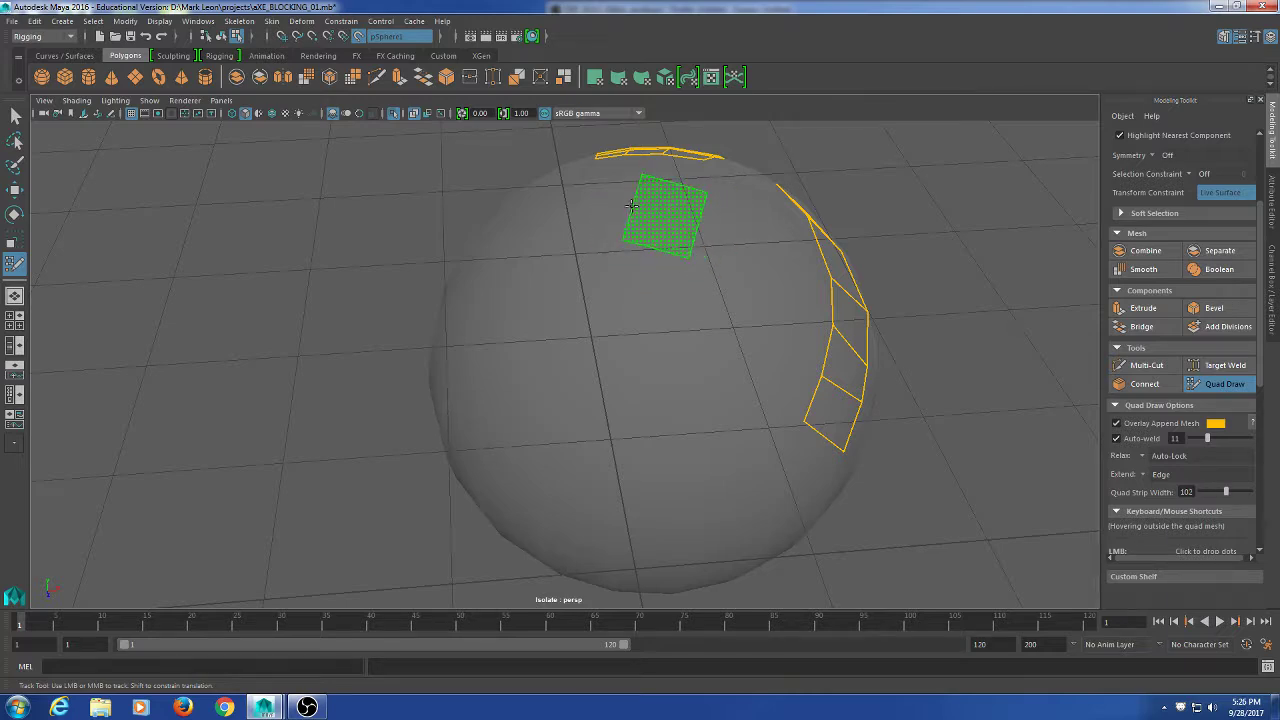
click(627, 208)
mouse_move(605, 217)
mouse_down()
mouse_move(537, 253)
mouse_move(527, 316)
mouse_move(570, 375)
mouse_move(650, 408)
mouse_move(764, 506)
mouse_move(748, 550)
mouse_up()
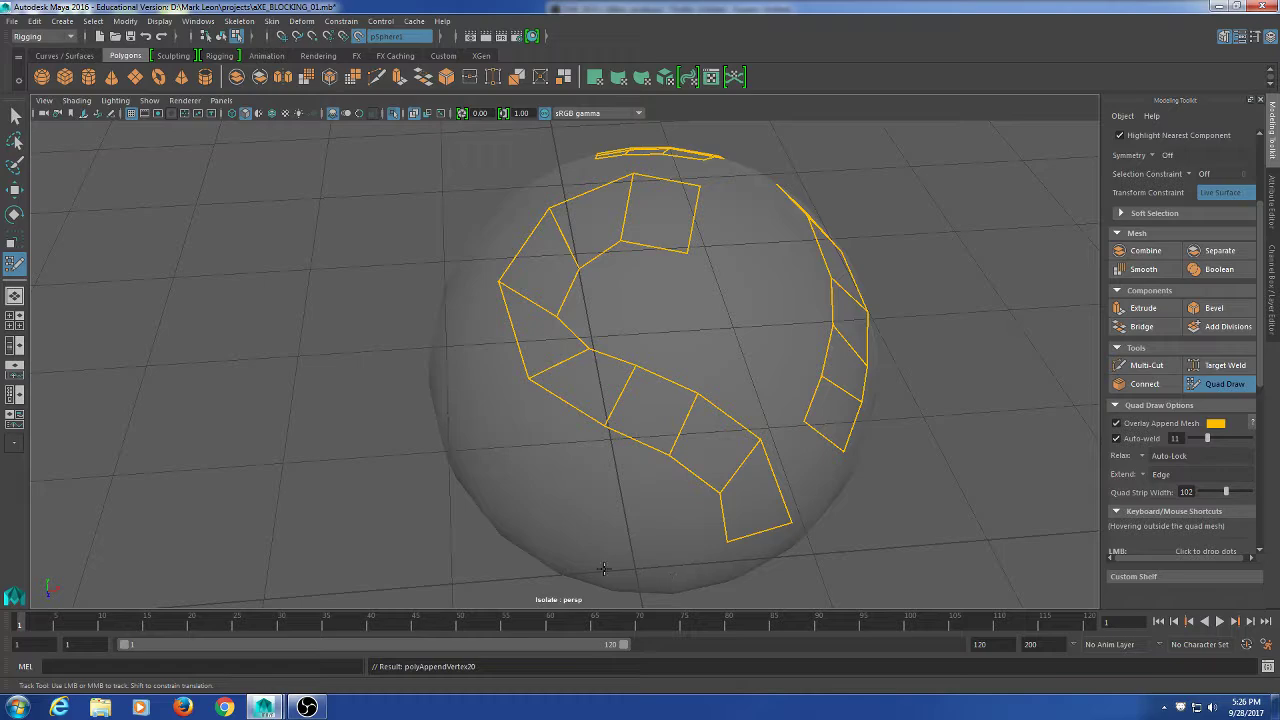
Draw a second wide quad strip below the S-shaped one and leave Quad Draw.
mouse_move(960, 511)
alt+mouse_down()
mouse_move(888, 510)
mouse_move(1014, 473)
mouse_move(591, 465)
alt+mouse_up()
key(Tab)
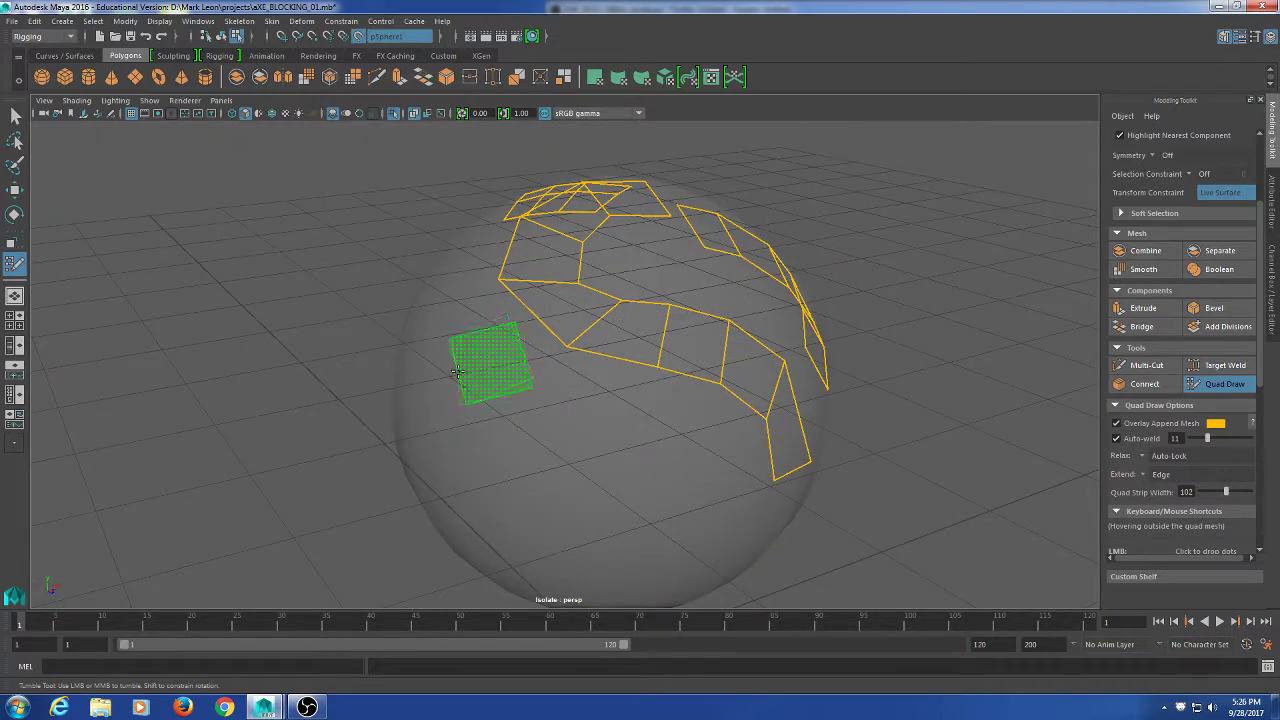
mouse_move(467, 323)
mouse_down()
mouse_move(454, 408)
mouse_move(506, 466)
mouse_move(583, 478)
mouse_move(663, 466)
mouse_move(720, 514)
mouse_move(729, 540)
mouse_move(819, 541)
mouse_move(823, 577)
mouse_move(836, 563)
mouse_up()
alt+right_drag(834, 560, 803, 410)
mouse_move(803, 410)
alt+mouse_down()
mouse_move(774, 471)
mouse_move(783, 325)
alt+mouse_up()
key(q)
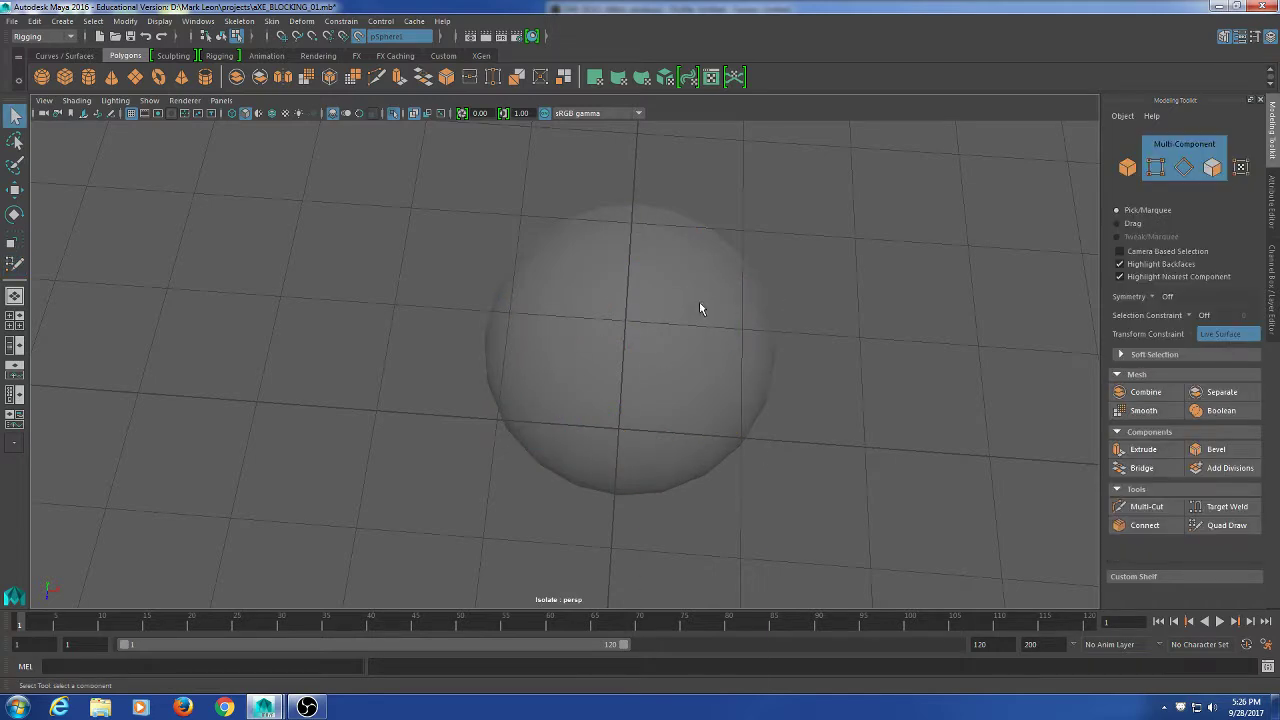
Exit isolation in object mode, select the drawn quad mesh and turn off the sphere's live surface.
right_drag(699, 301, 866, 206)
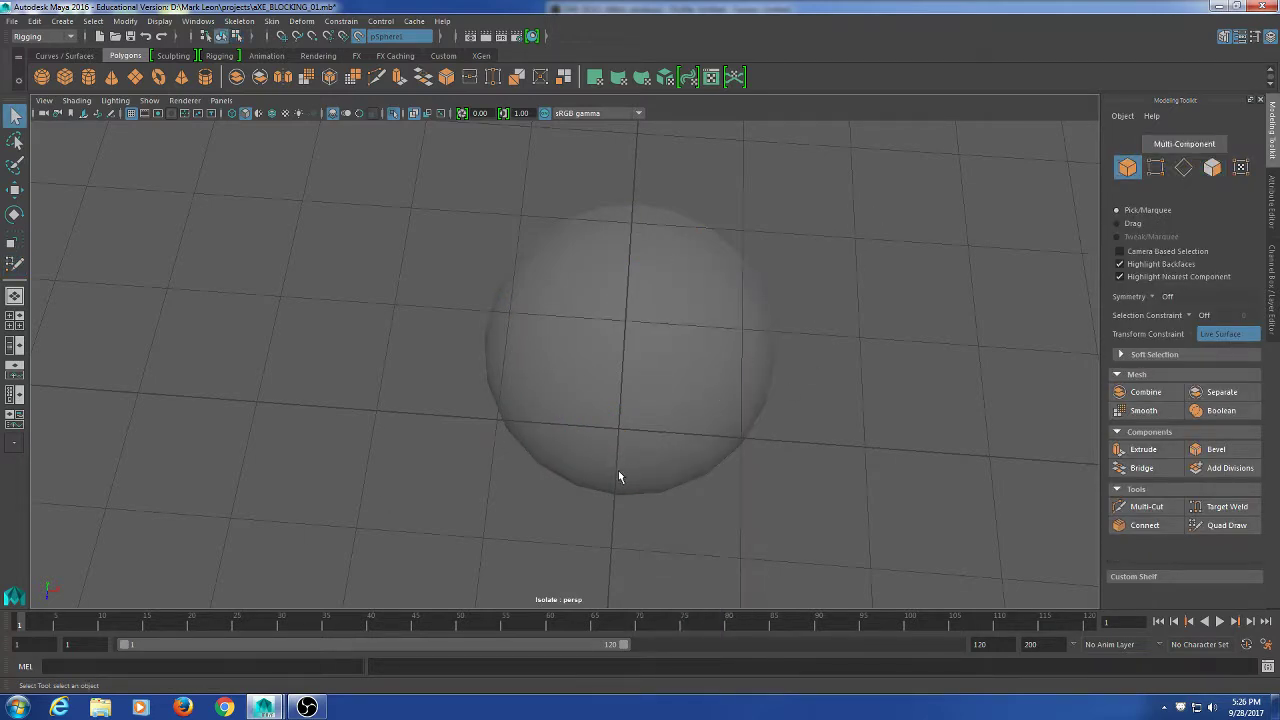
alt+drag(618, 472, 983, 337)
key(ctrl+1)
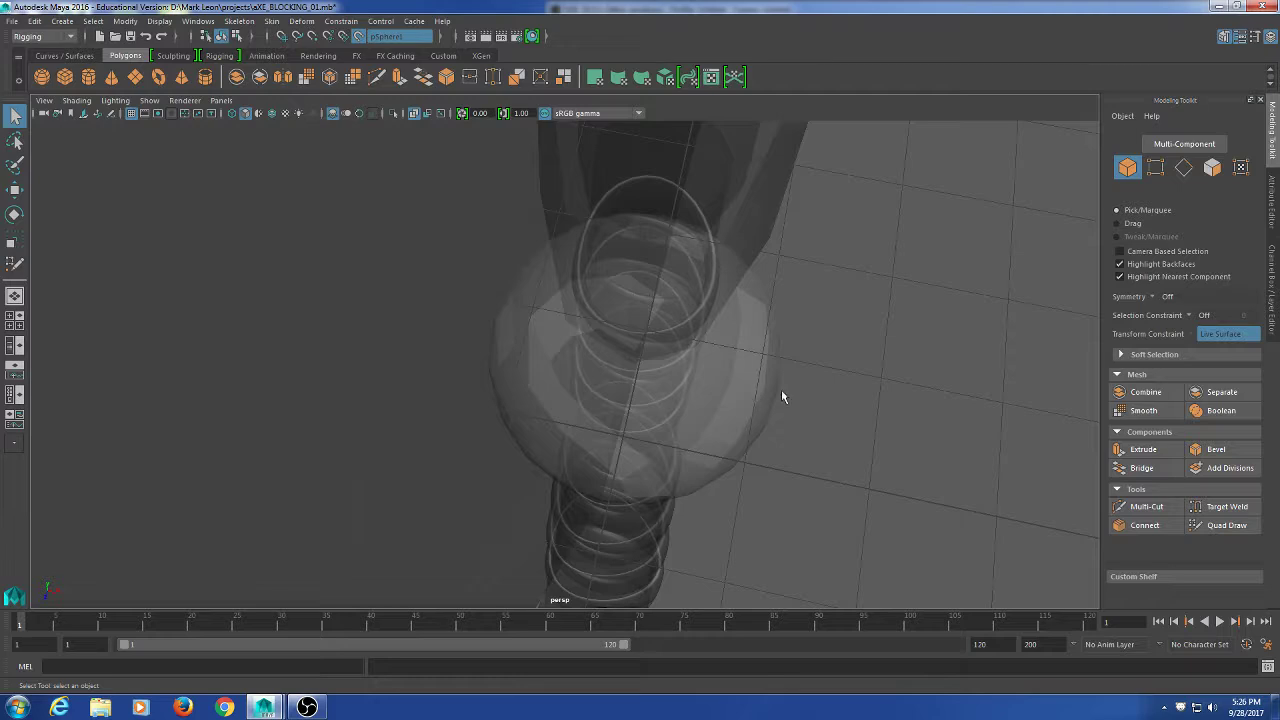
alt+drag(781, 397, 806, 369)
click(714, 441)
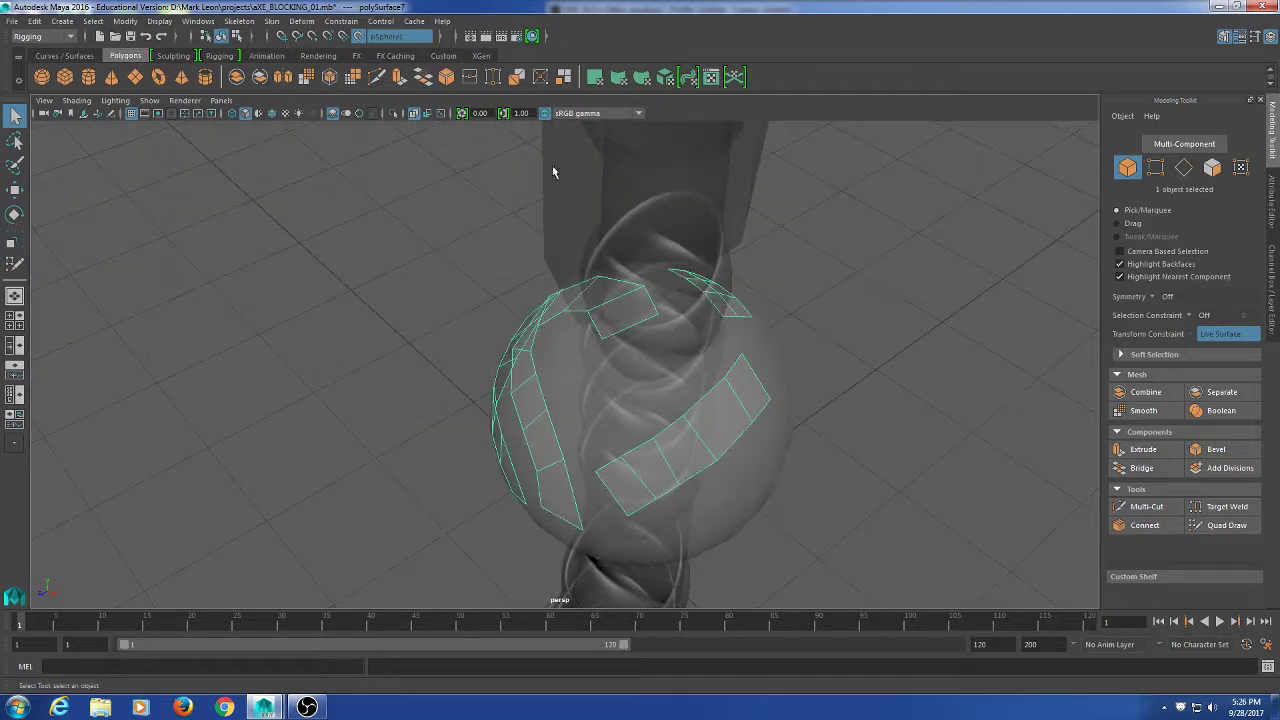
click(359, 36)
Isolate the quad mesh together with the sphere.
shift+click(758, 499)
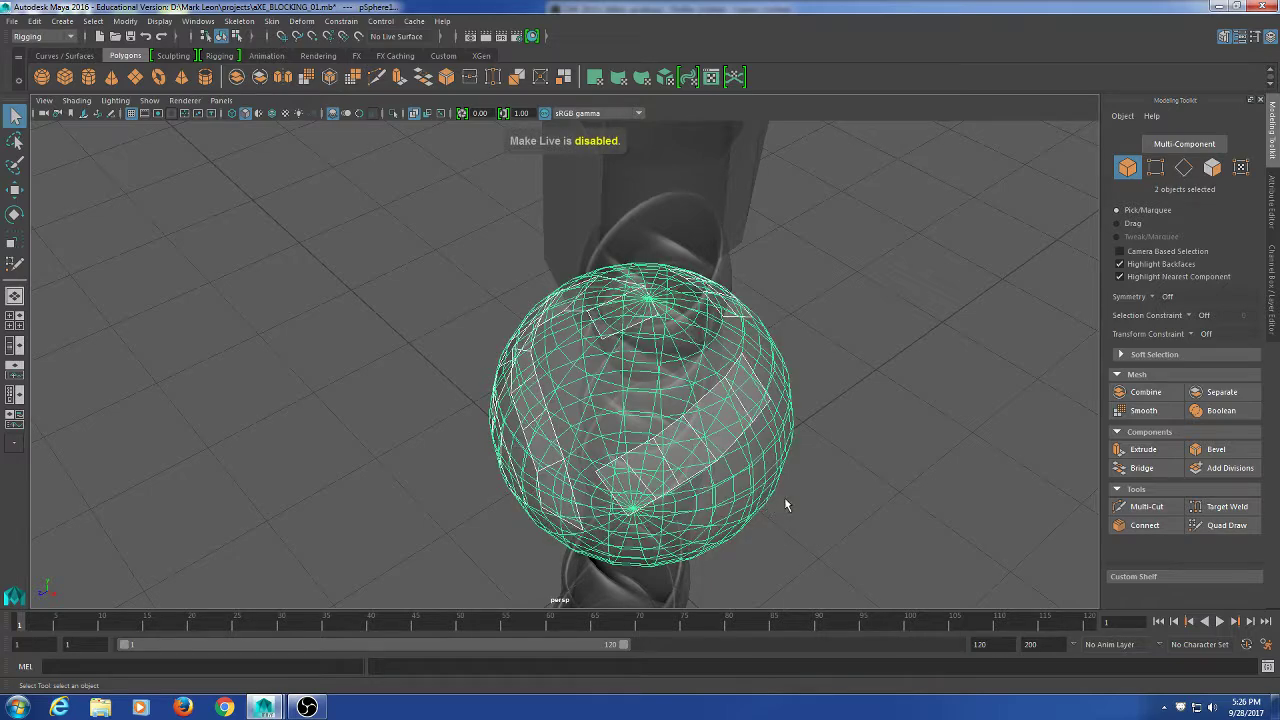
key(ctrl+1)
click(845, 464)
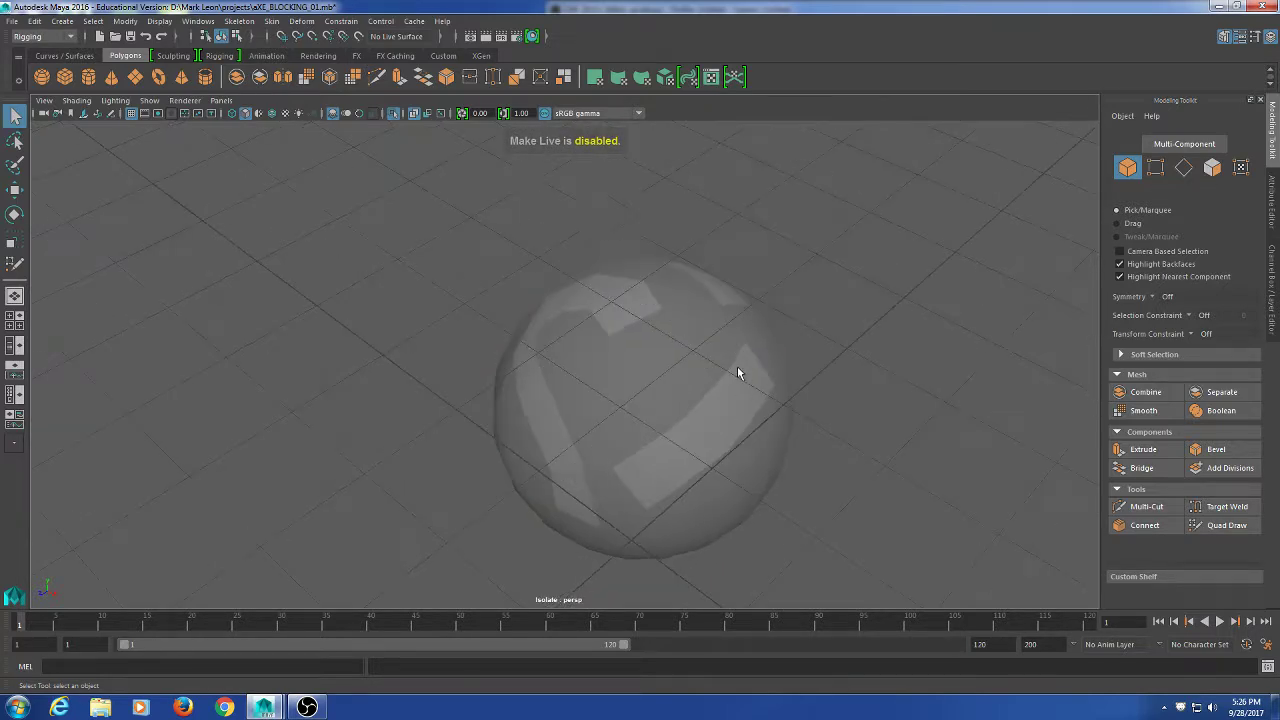
Delete the five-quad strip and the small two-row patch from the quad mesh by their faces.
click(733, 416)
shift+click(745, 425)
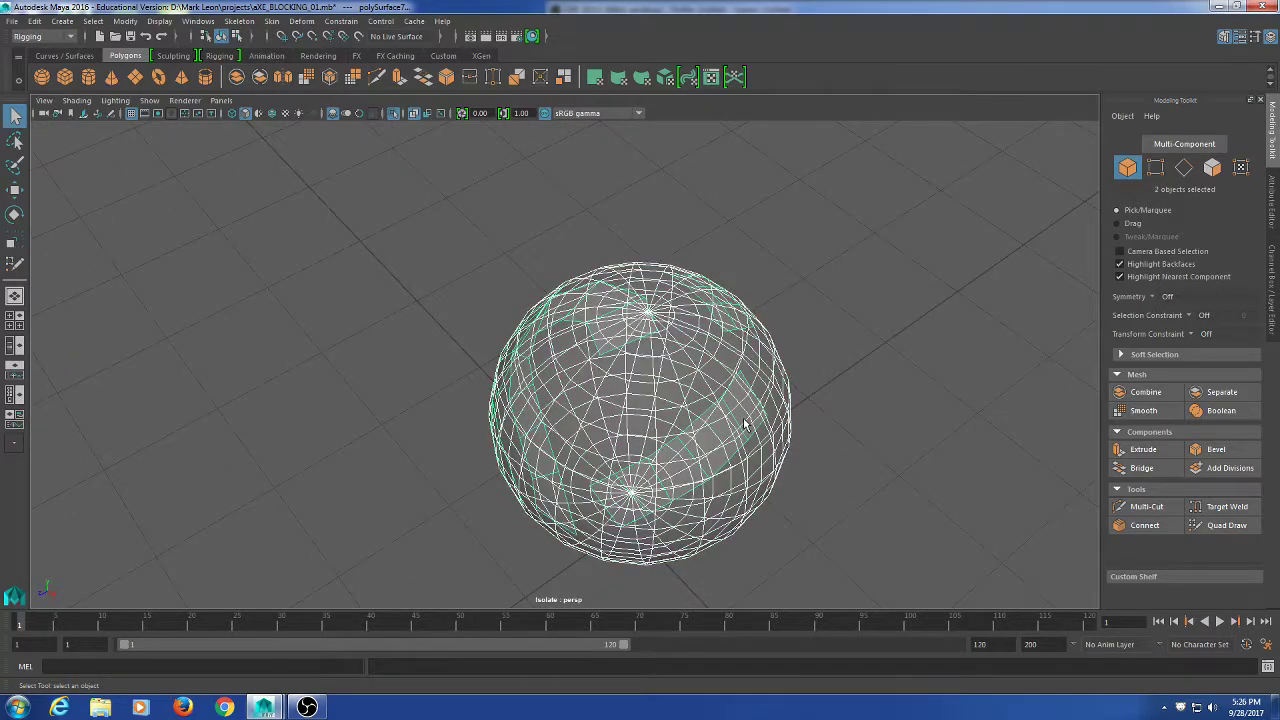
shift+click(735, 489)
alt+drag(800, 494, 856, 474)
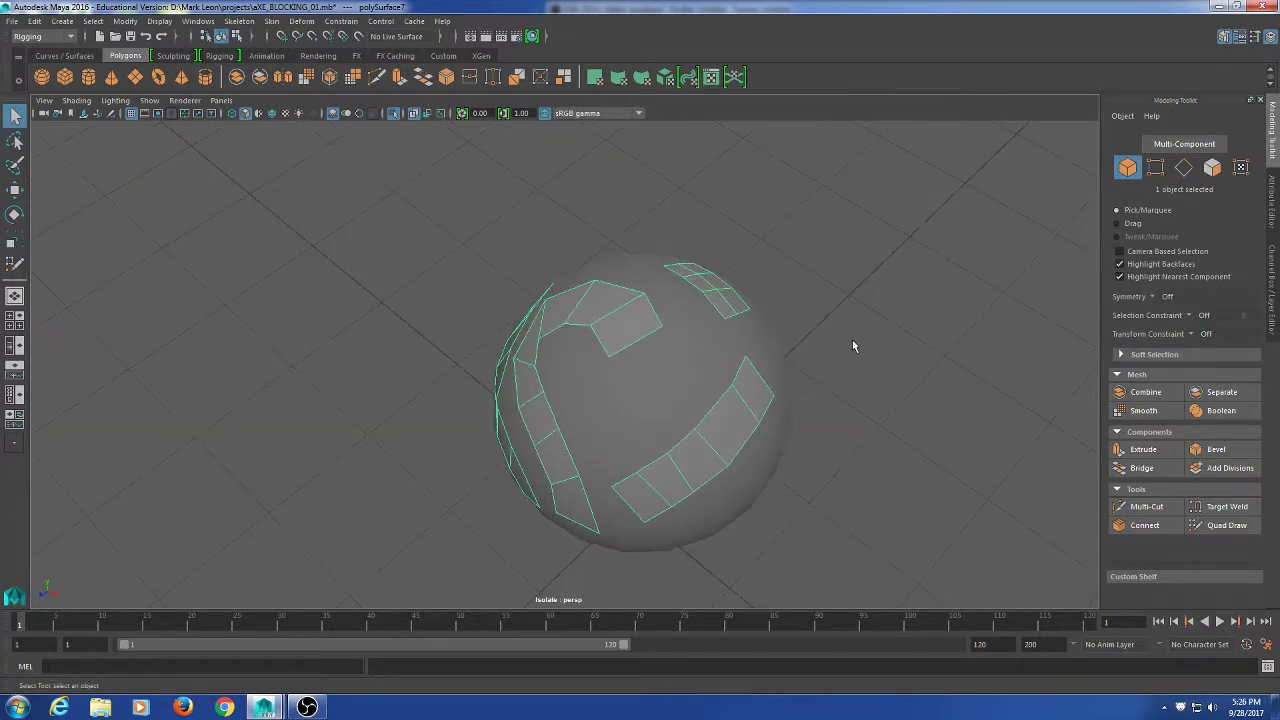
right_drag(853, 346, 848, 368)
double_click(710, 426)
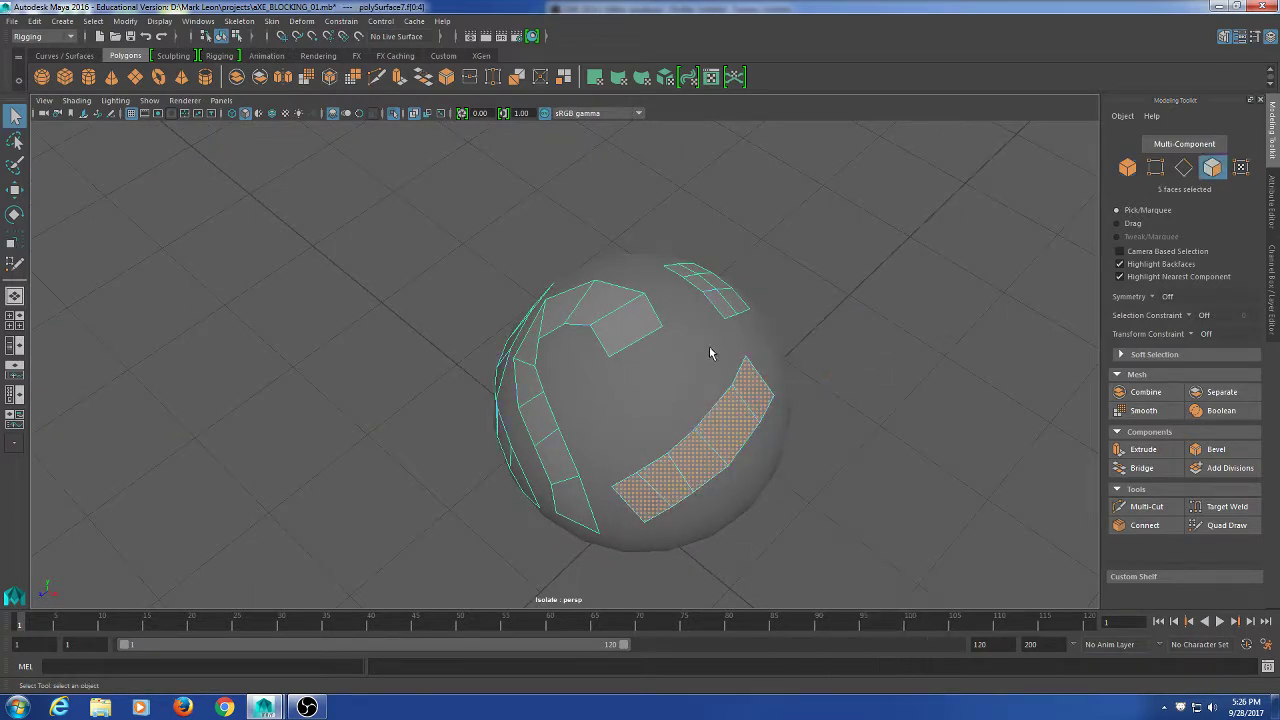
shift+double_click(724, 306)
key(Delete)
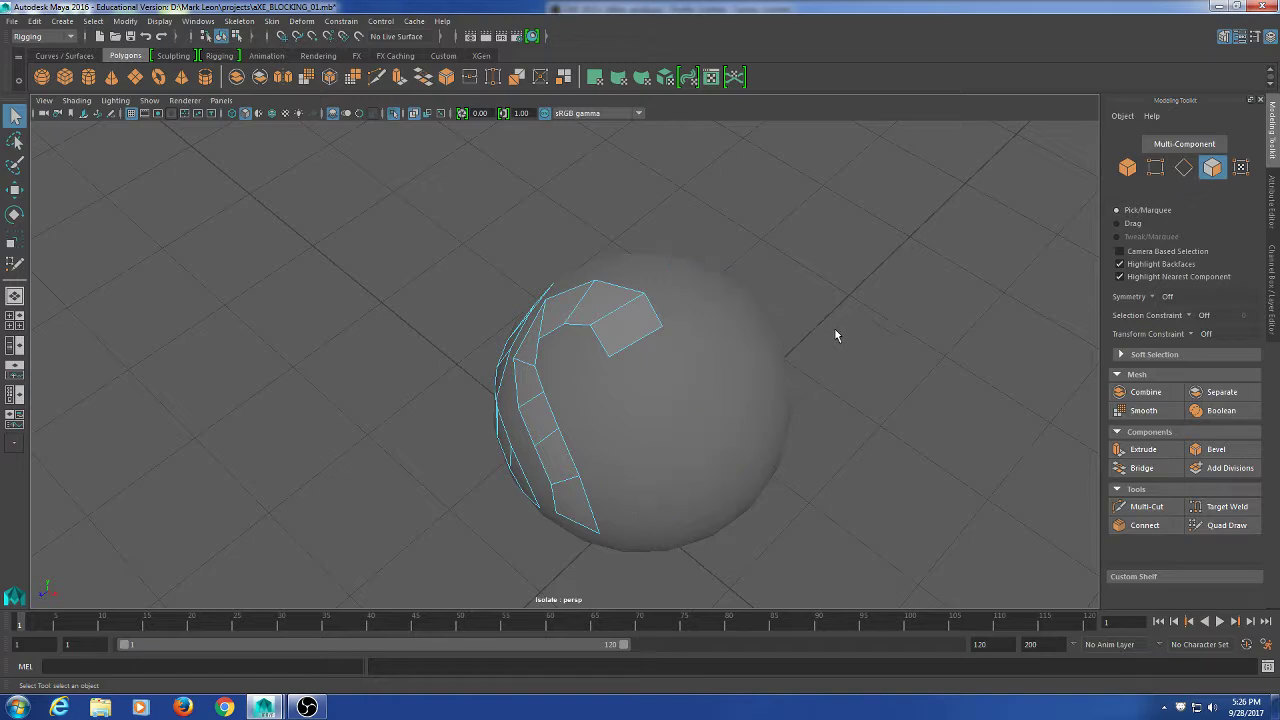
Smooth the sphere with 1 division and return to the Select tool.
alt+drag(443, 531, 580, 525)
click(706, 285)
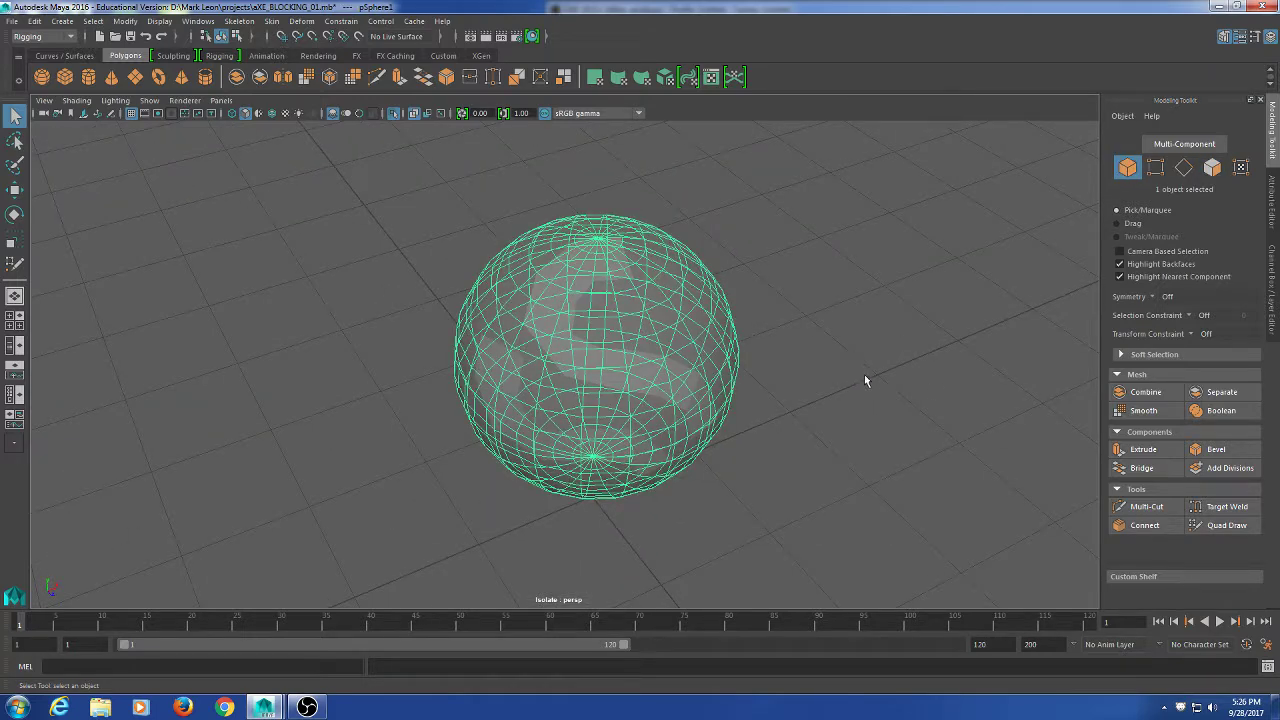
click(1150, 411)
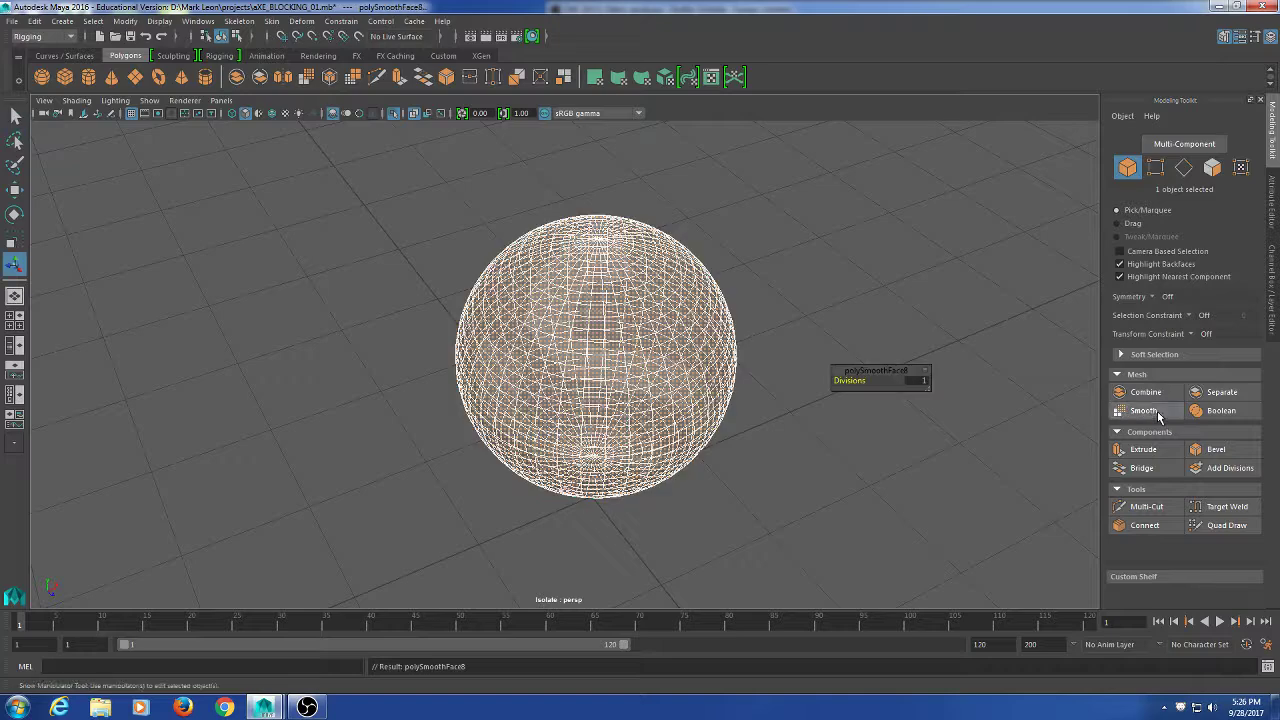
click(855, 316)
key(q)
Select only the quad mesh, then turn off X-Ray shading in the viewport.
alt+drag(847, 393, 731, 396)
click(676, 378)
shift+click(638, 400)
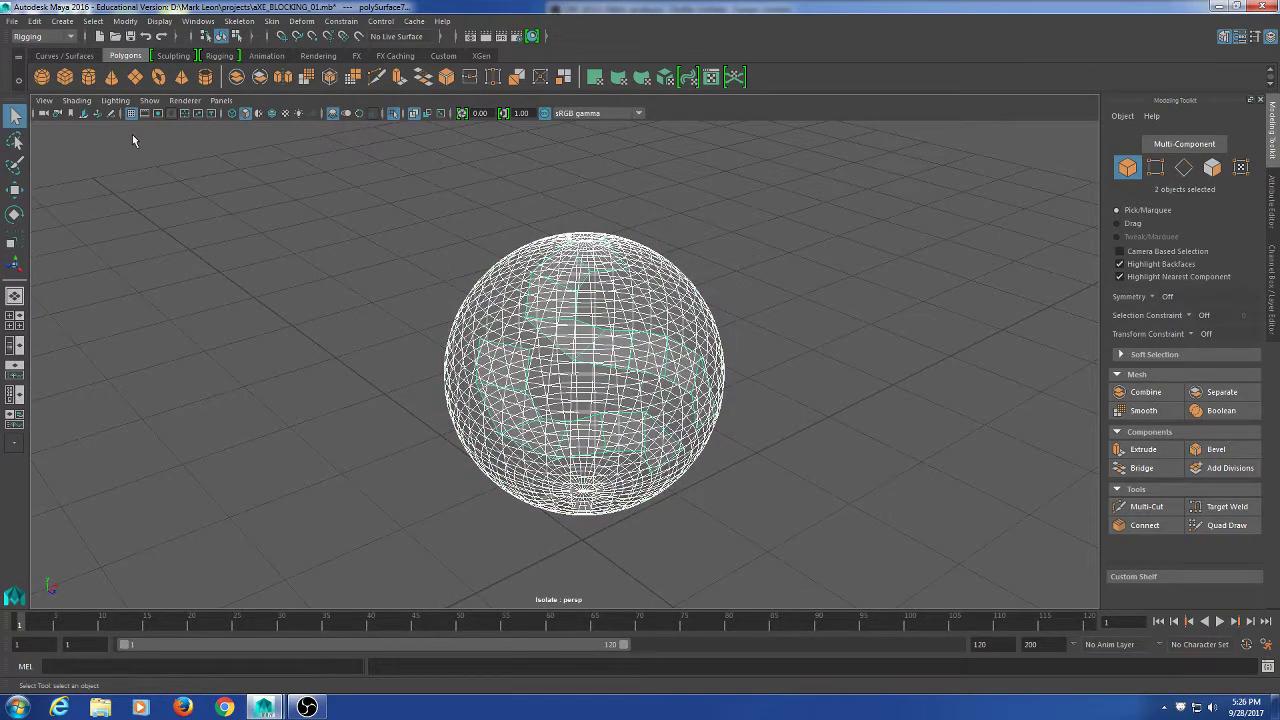
shift+click(478, 302)
key(5)
click(76, 100)
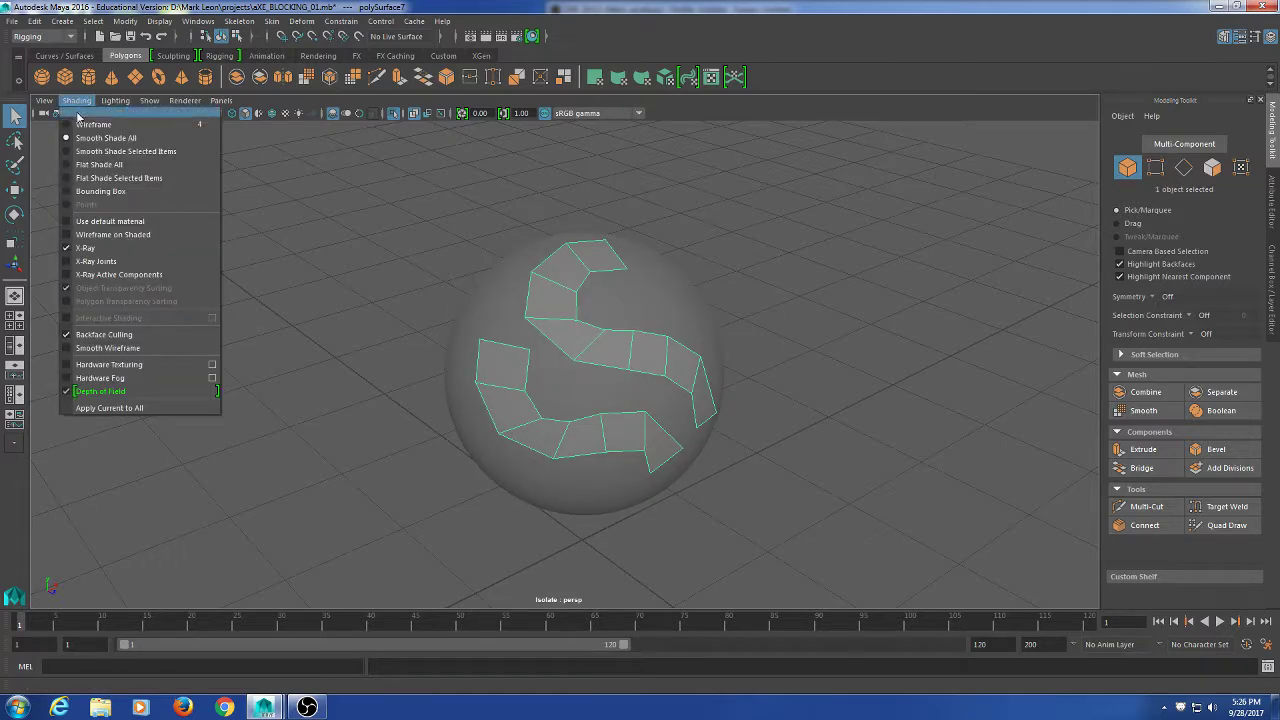
click(88, 248)
click(215, 280)
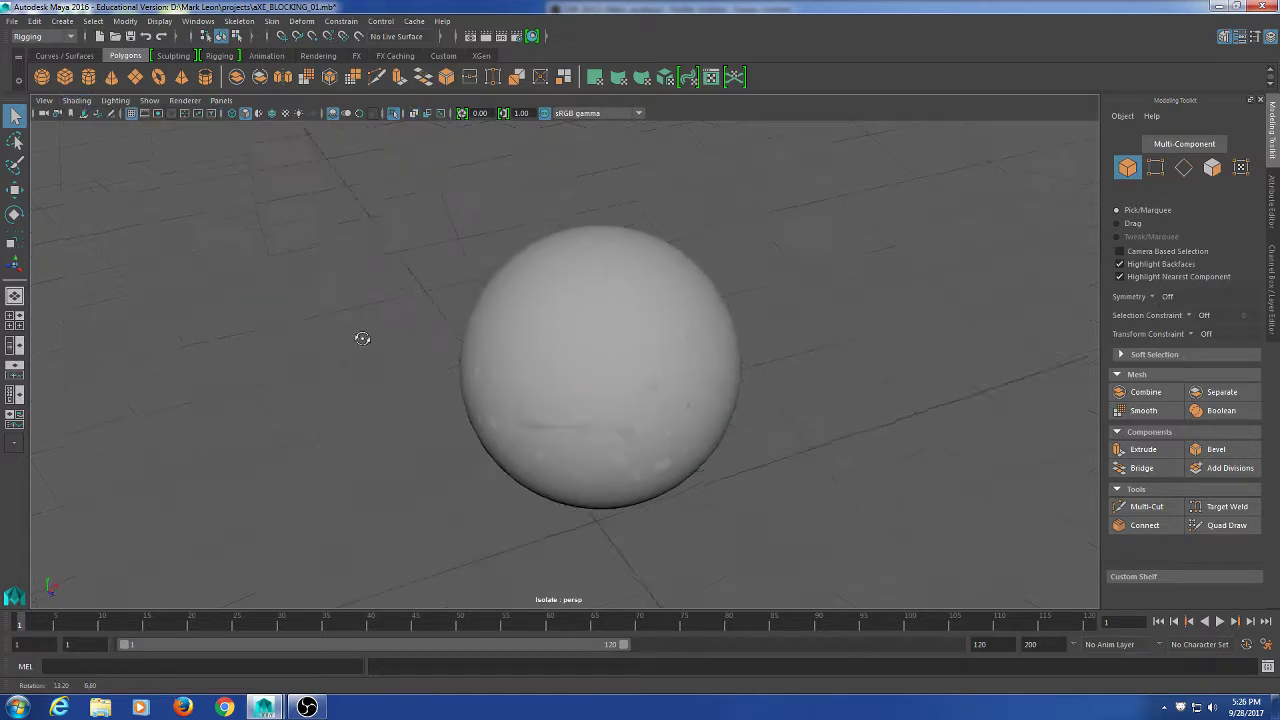
Select only the drawn quad mesh under the smoothed sphere and check how it sits against the surface.
click(653, 394)
alt+drag(792, 397, 778, 400)
shift+click(645, 388)
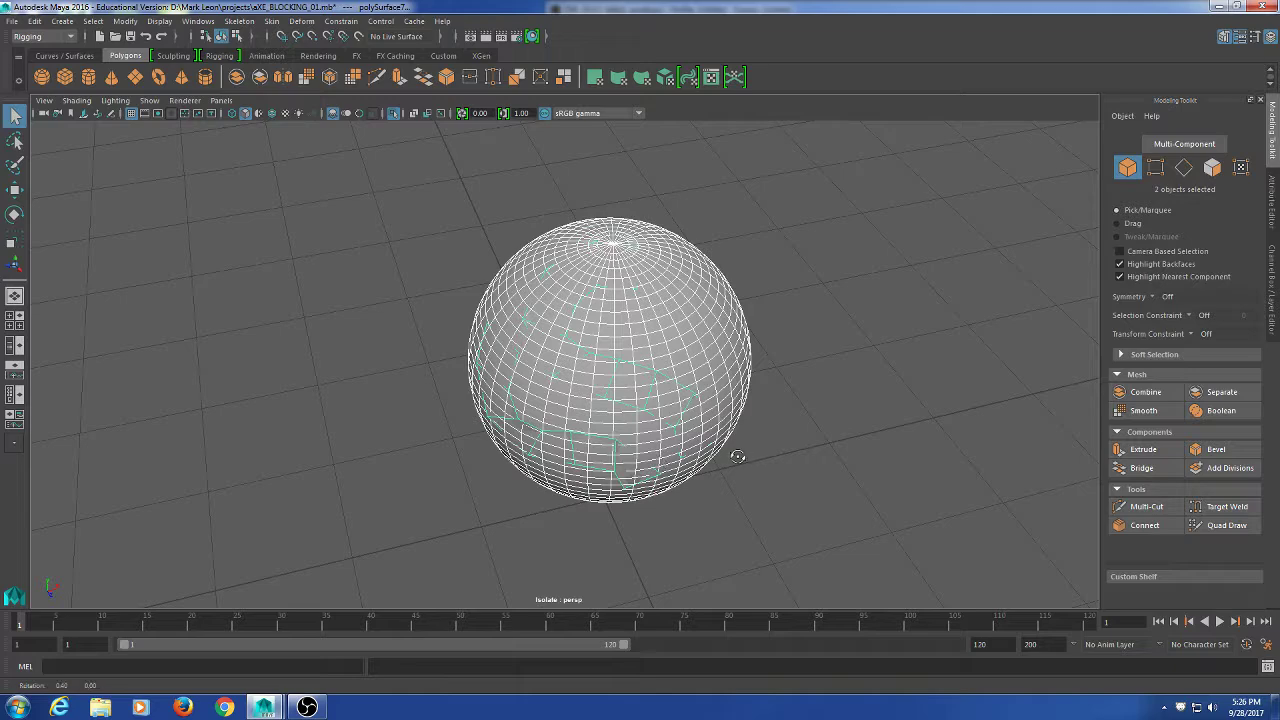
shift+click(715, 428)
alt+drag(737, 454, 794, 382)
alt+drag(867, 336, 843, 330)
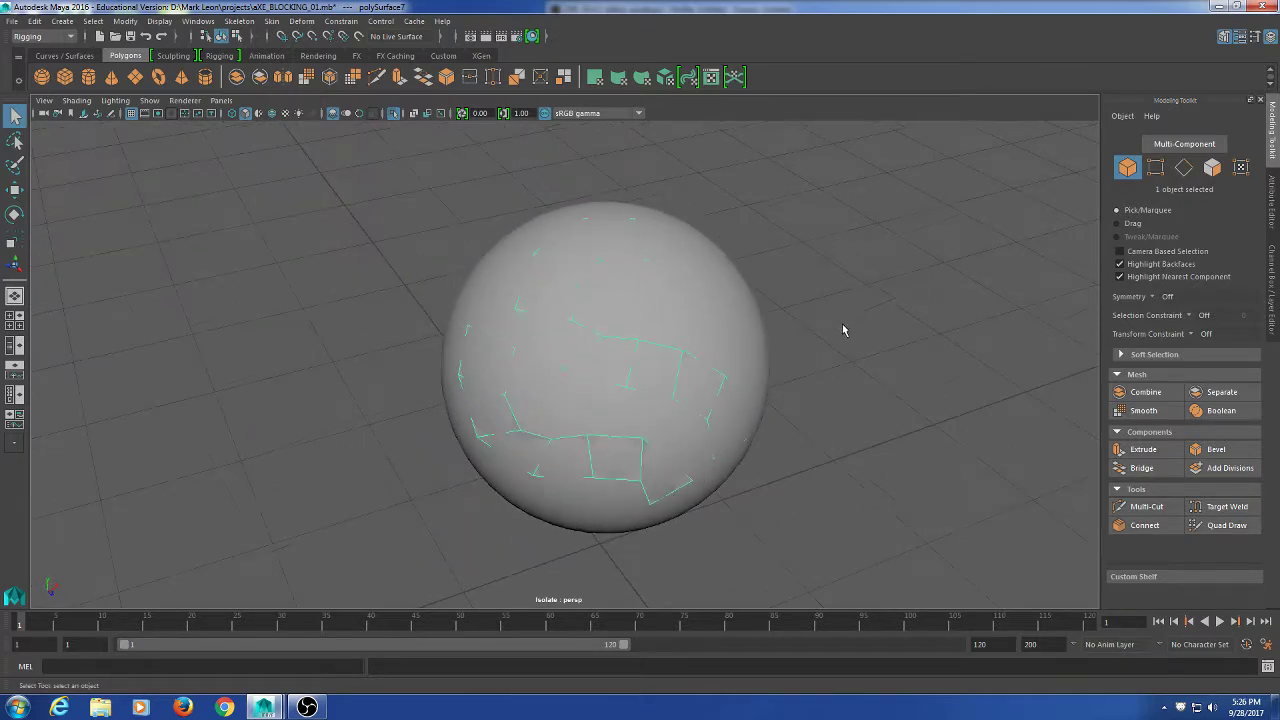
Extrude all faces of the quad mesh outward with a local Z translation of 0.0462, then return to object mode and deselect.
shift+right_drag(845, 295, 841, 325)
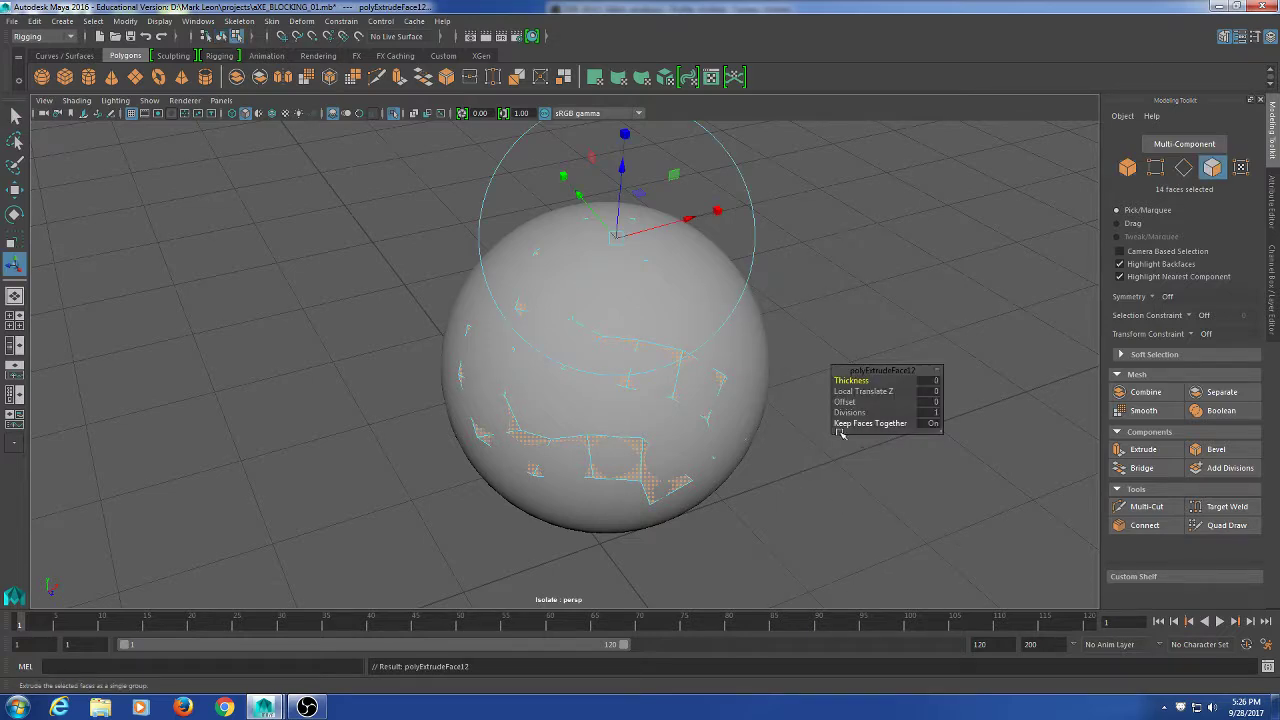
alt+drag(757, 243, 806, 122)
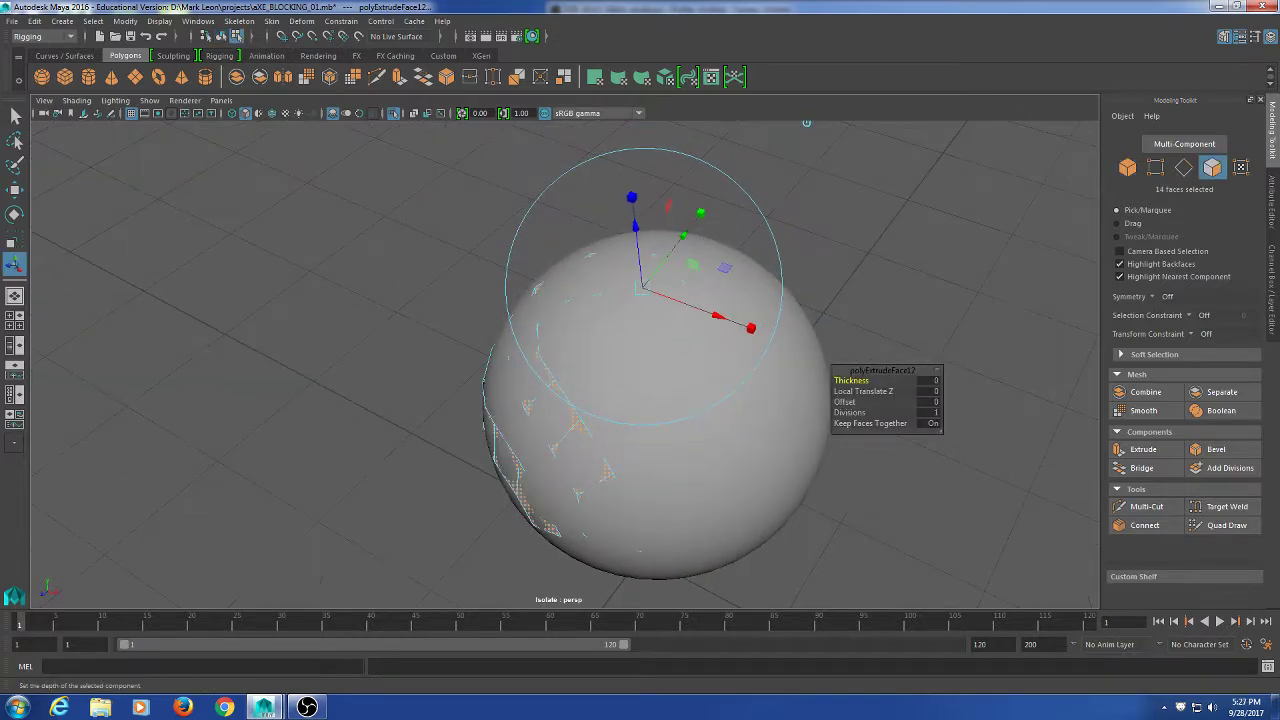
drag(634, 228, 633, 220)
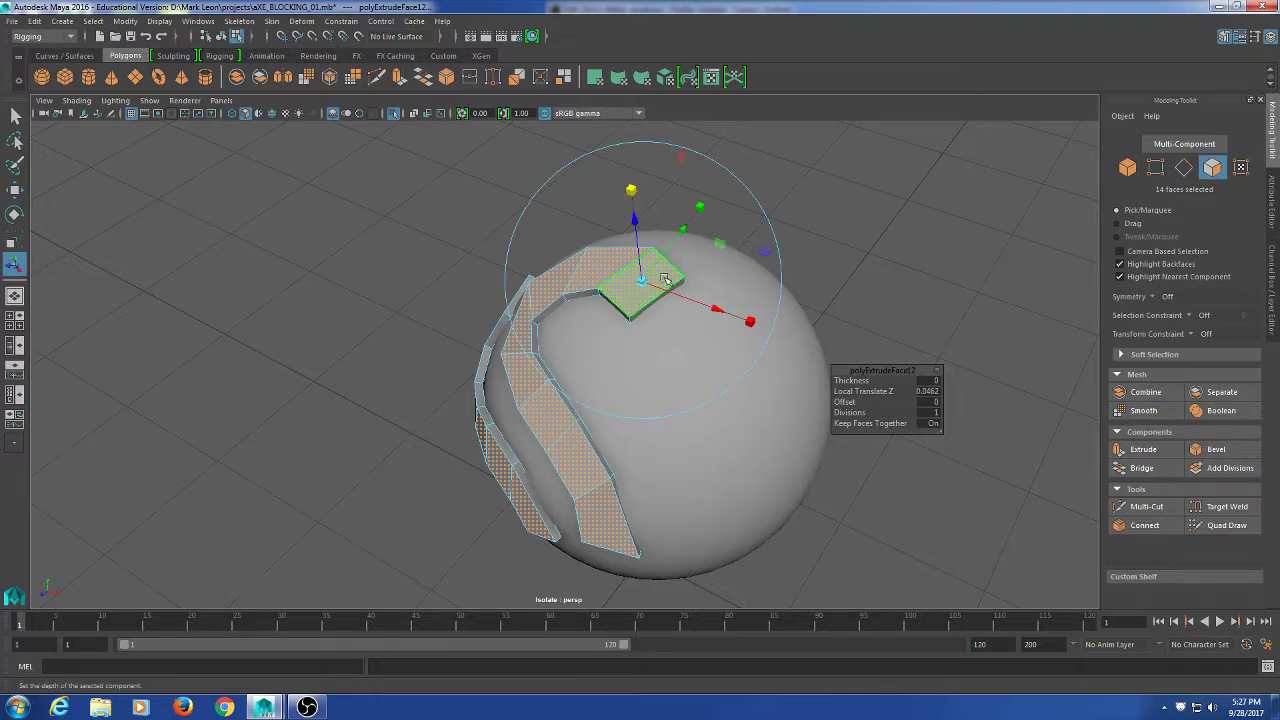
drag(648, 280, 642, 285)
alt+drag(431, 406, 644, 362)
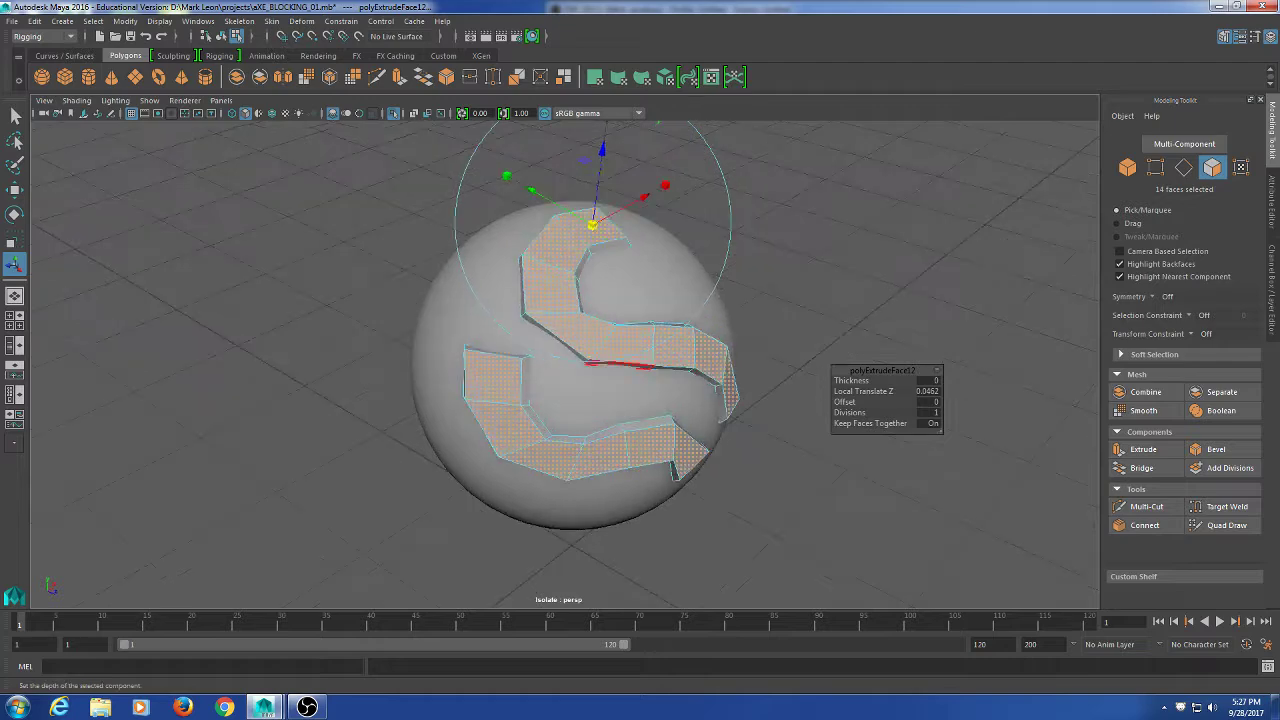
key(q)
right_drag(622, 336, 688, 314)
click(830, 226)
Make the sphere a live surface again and activate Quad Draw.
alt+drag(931, 420, 711, 385)
click(711, 386)
mouse_move(867, 388)
alt+mouse_down()
mouse_move(900, 345)
mouse_move(874, 377)
alt+mouse_up()
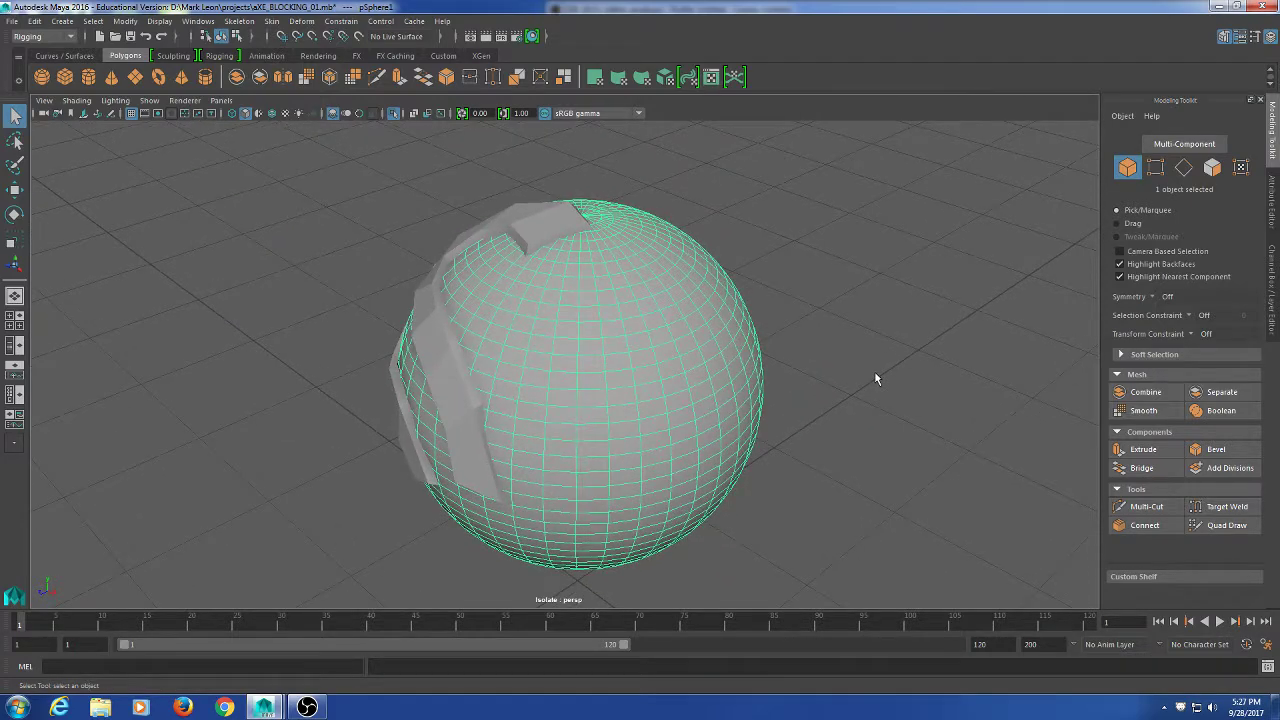
click(361, 38)
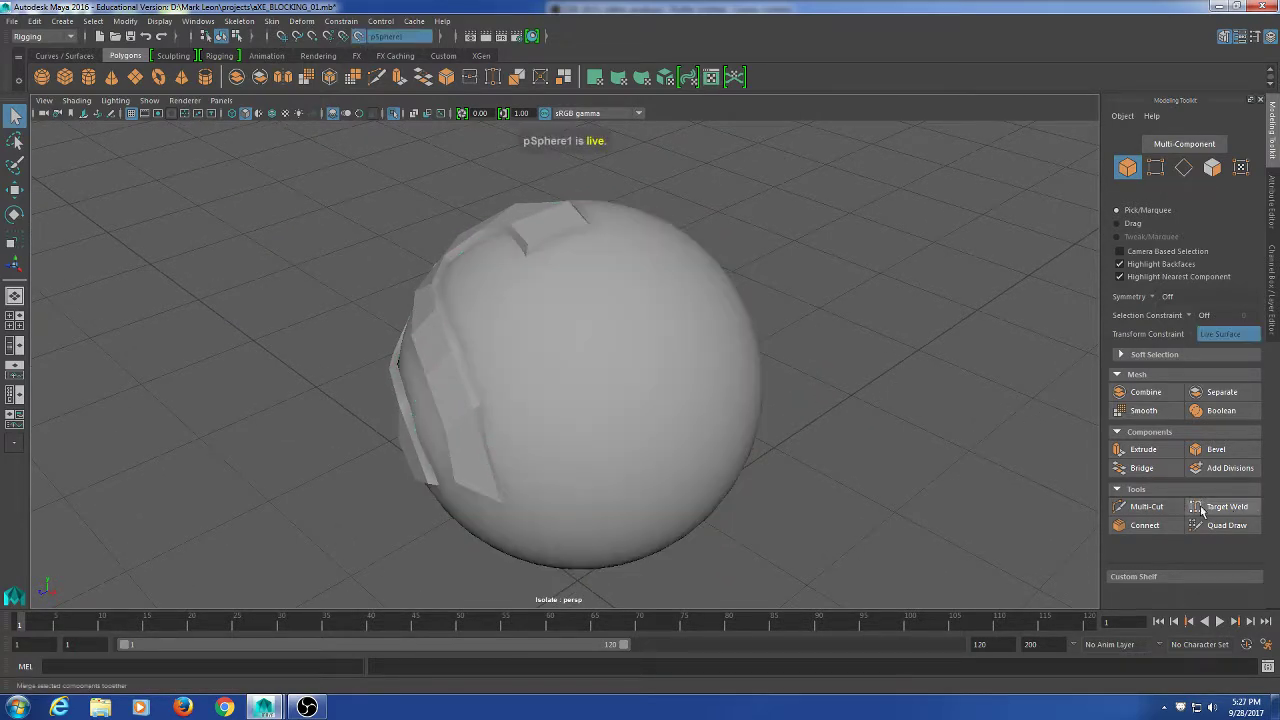
click(1227, 525)
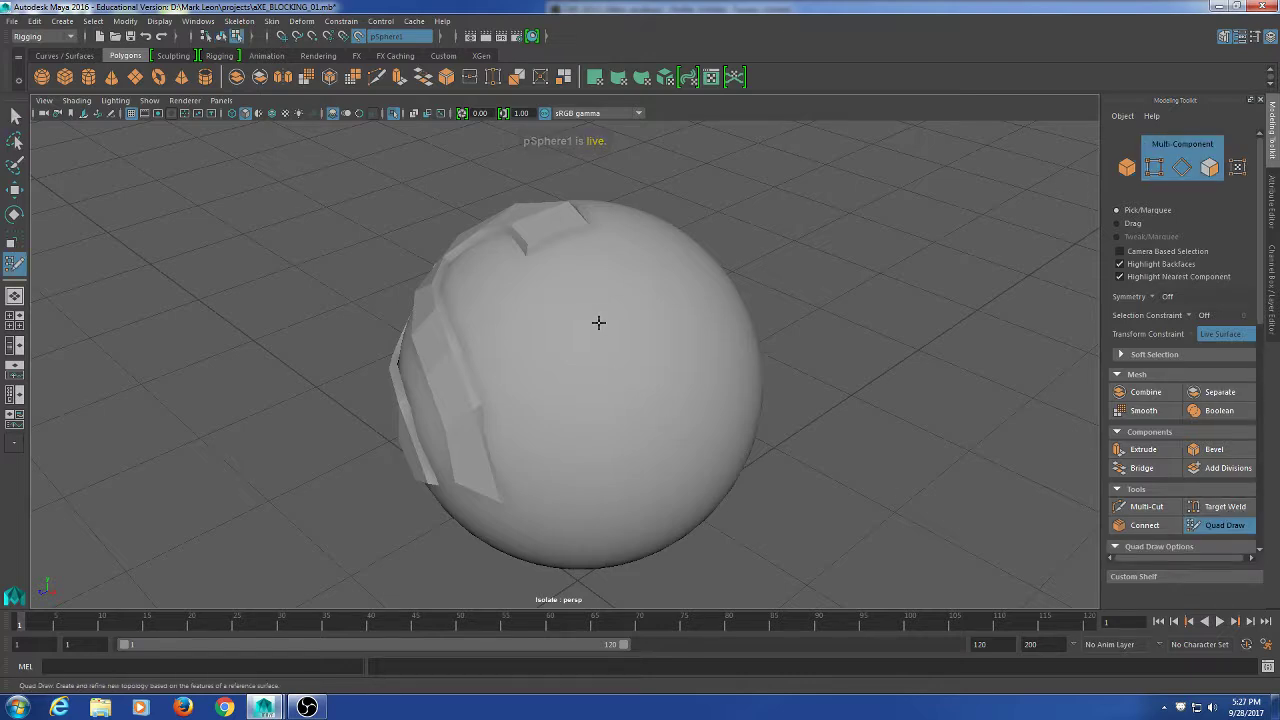
click(552, 316)
click(609, 292)
click(628, 331)
click(585, 357)
click(656, 363)
key(Tab)
shift+right_drag(623, 380, 627, 353)
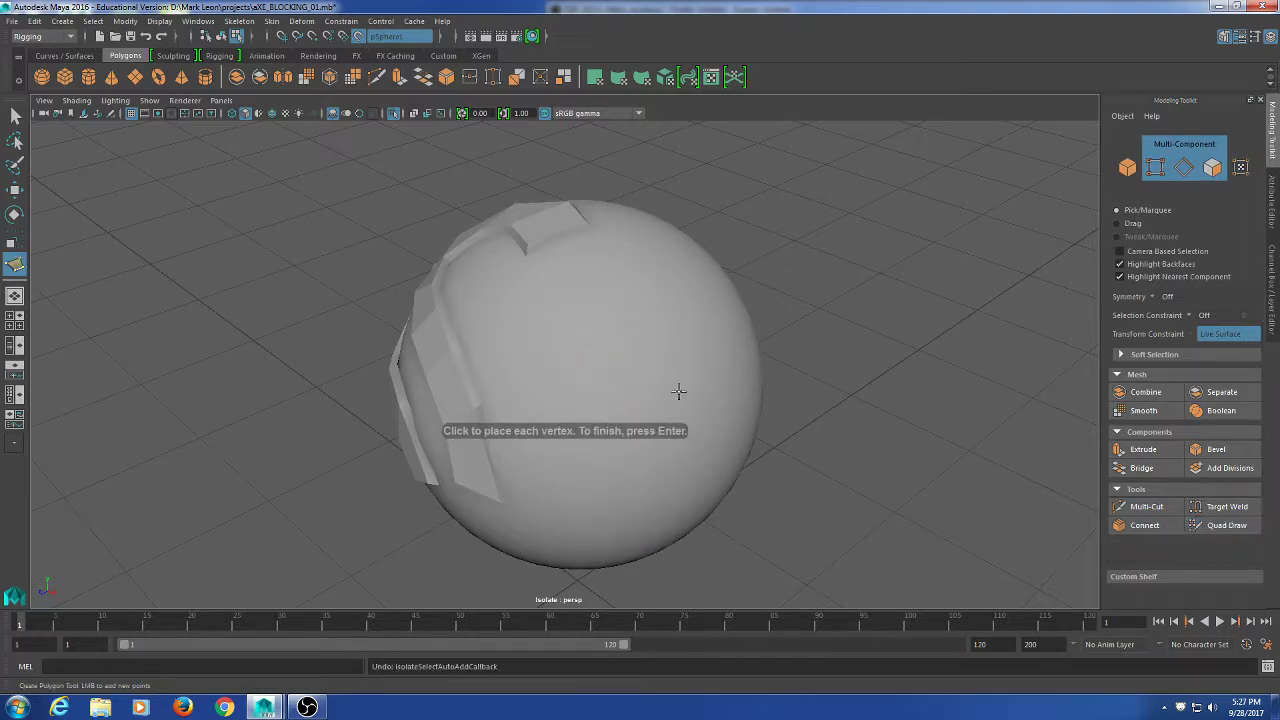
key(q)
mouse_move(830, 312)
mouse_down()
mouse_move(661, 366)
mouse_move(590, 448)
mouse_move(619, 455)
mouse_up()
right_drag(450, 326, 714, 240)
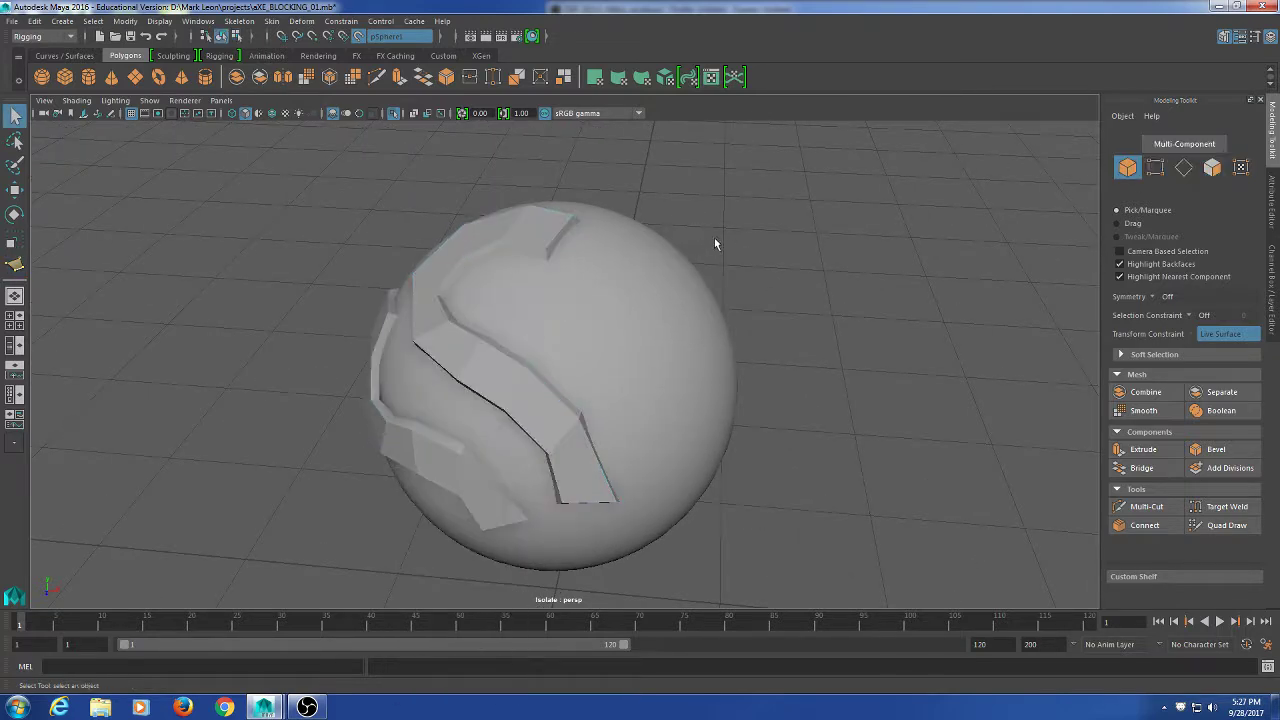
Show the extruded strip mesh in smooth preview and deselect it.
alt+drag(714, 240, 575, 437)
click(597, 381)
alt+drag(597, 381, 599, 452)
key(3)
alt+drag(715, 443, 826, 429)
click(843, 415)
alt+right_drag(843, 415, 772, 472)
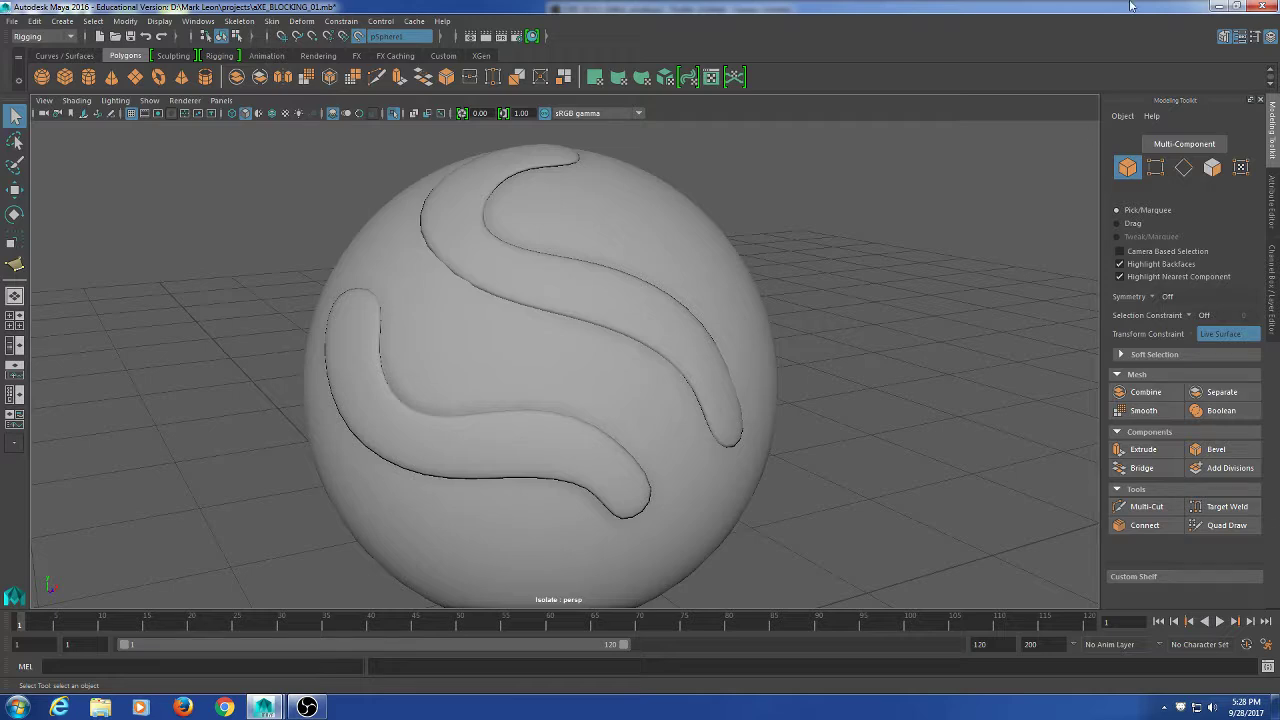
Select the edges outlining the upper strip, along both long sides and across both ends.
click(531, 259)
right_click(982, 261)
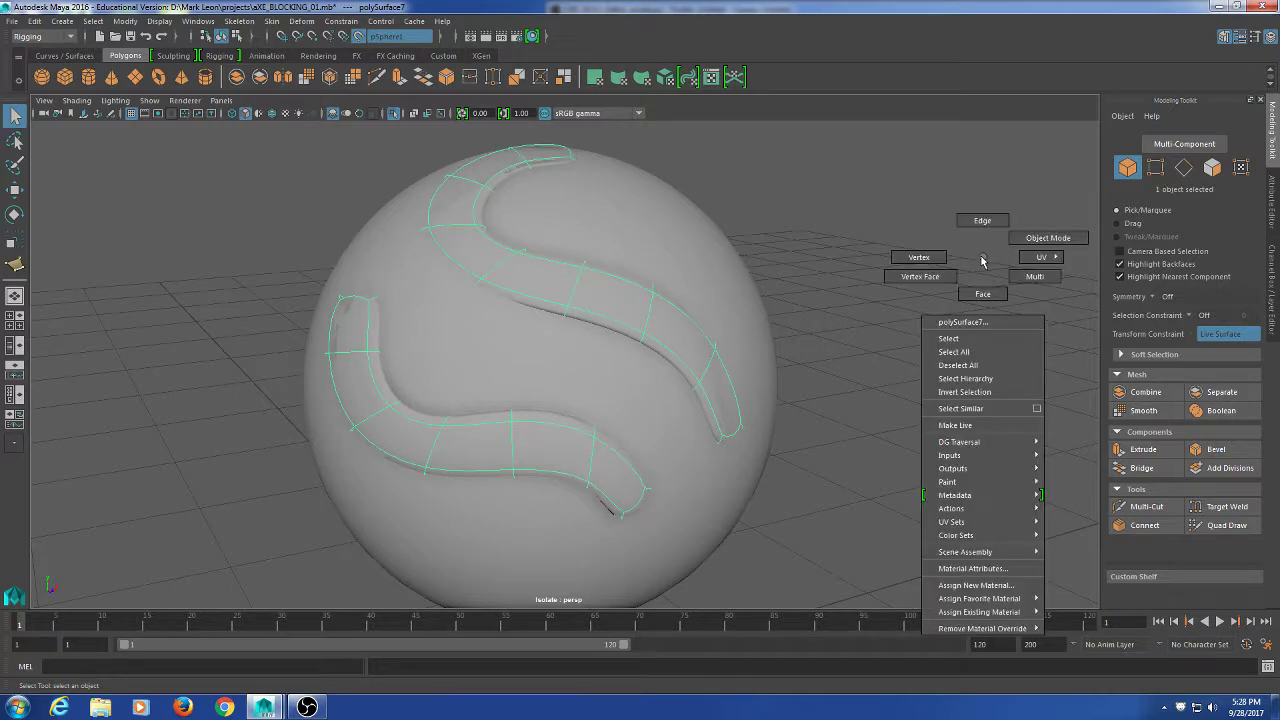
right_drag(982, 261, 1000, 86)
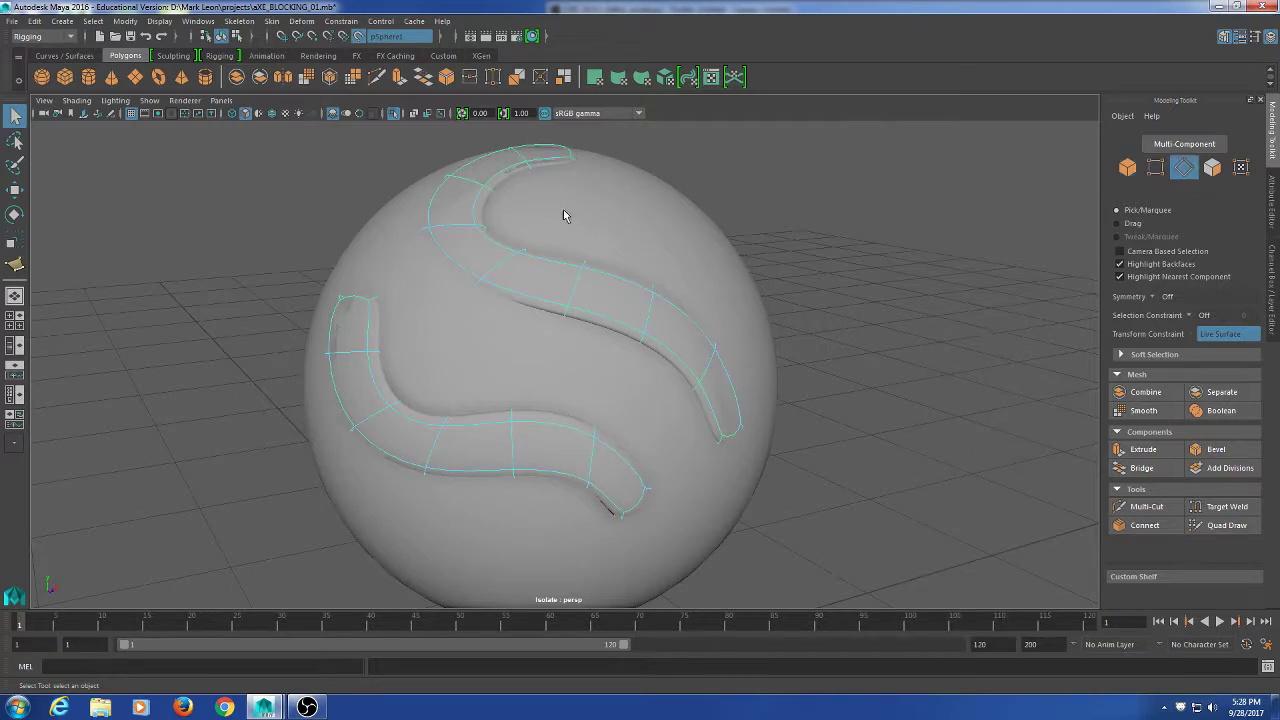
double_click(627, 326)
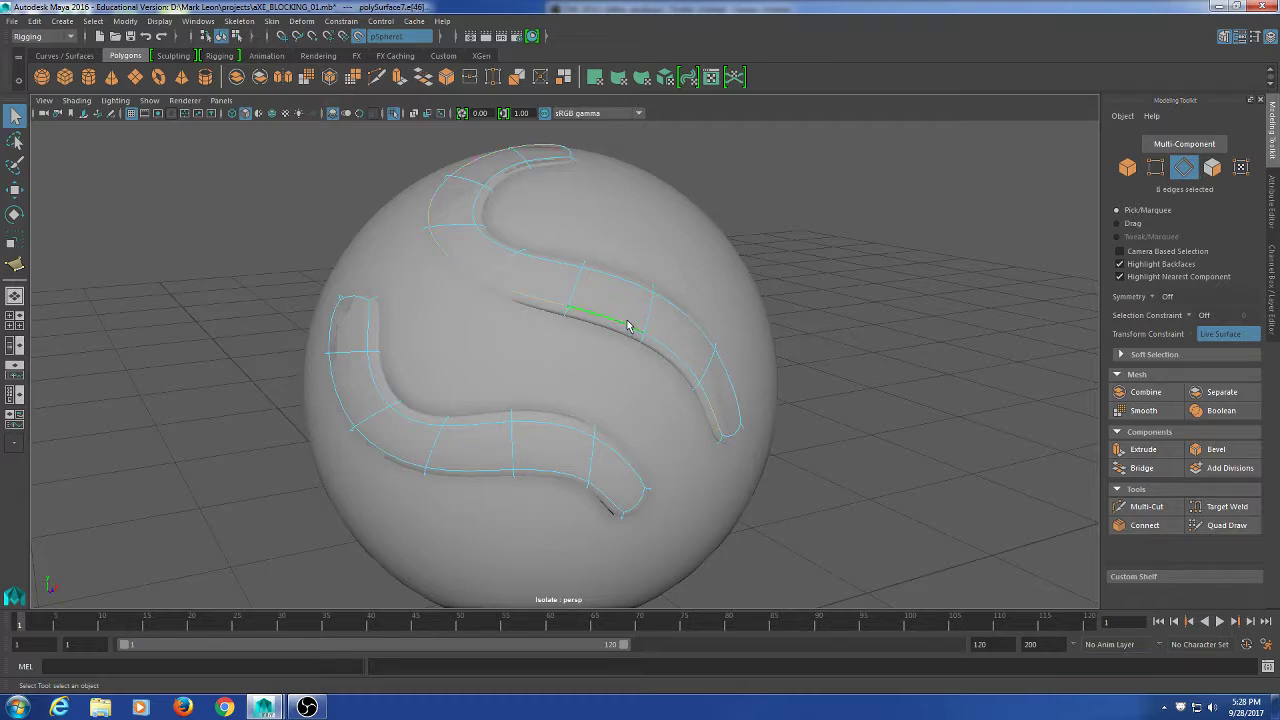
shift+click(571, 151)
alt+drag(860, 448, 746, 357)
shift+click(684, 272)
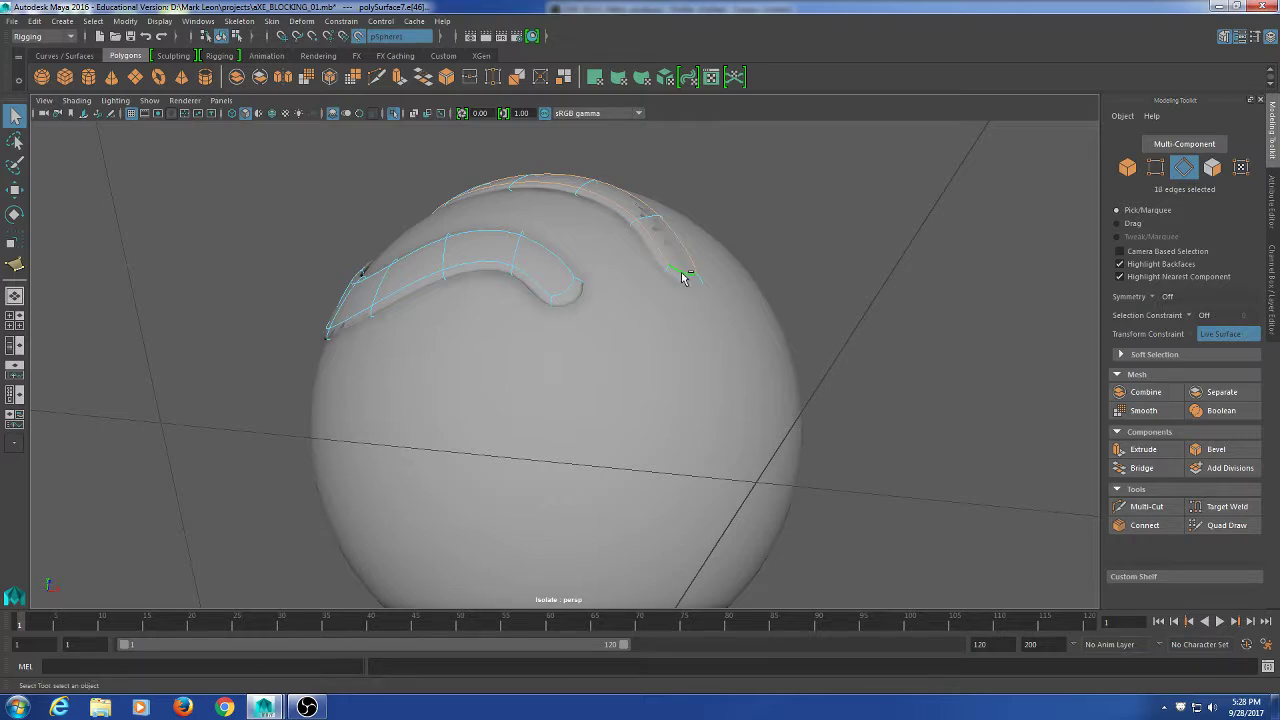
shift+click(698, 279)
alt+drag(698, 282, 591, 294)
shift+click(562, 290)
shift+click(532, 277)
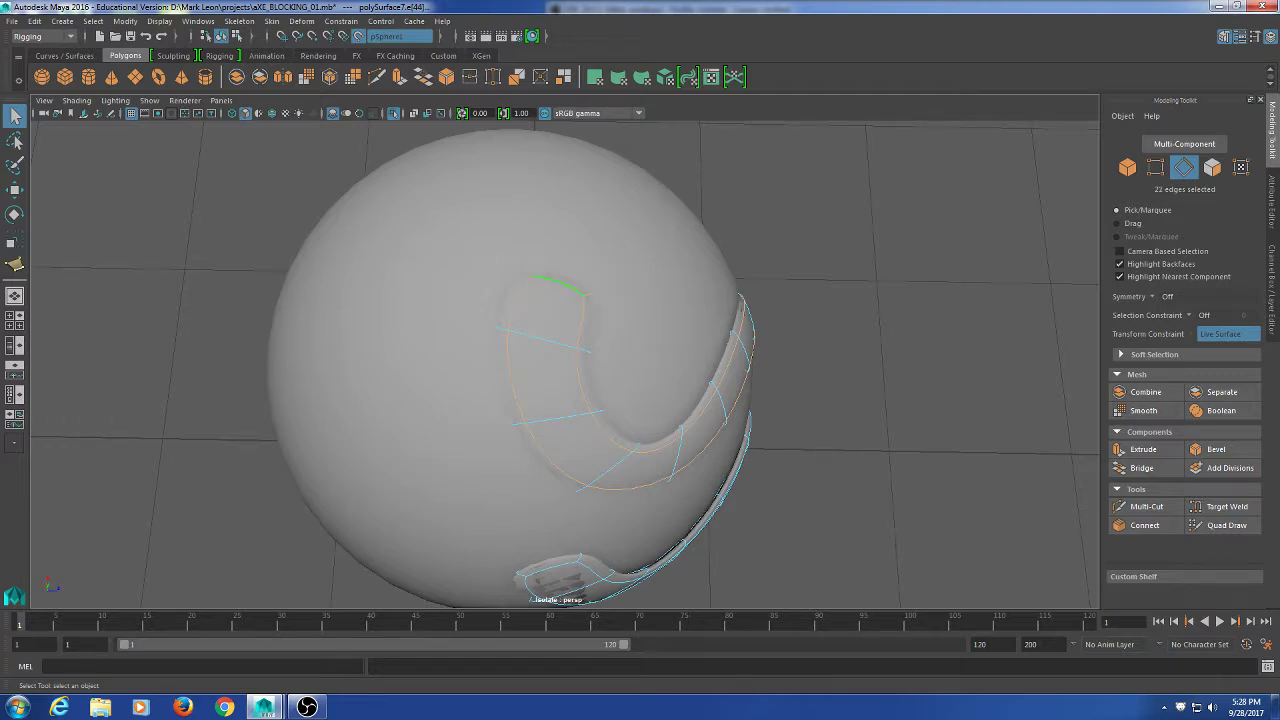
alt+drag(947, 442, 854, 397)
Crease the upper strip's selected outline edges, then return to object mode and deselect.
mouse_move(836, 278)
shift+right_down()
mouse_move(832, 335)
mouse_move(810, 344)
shift+right_up()
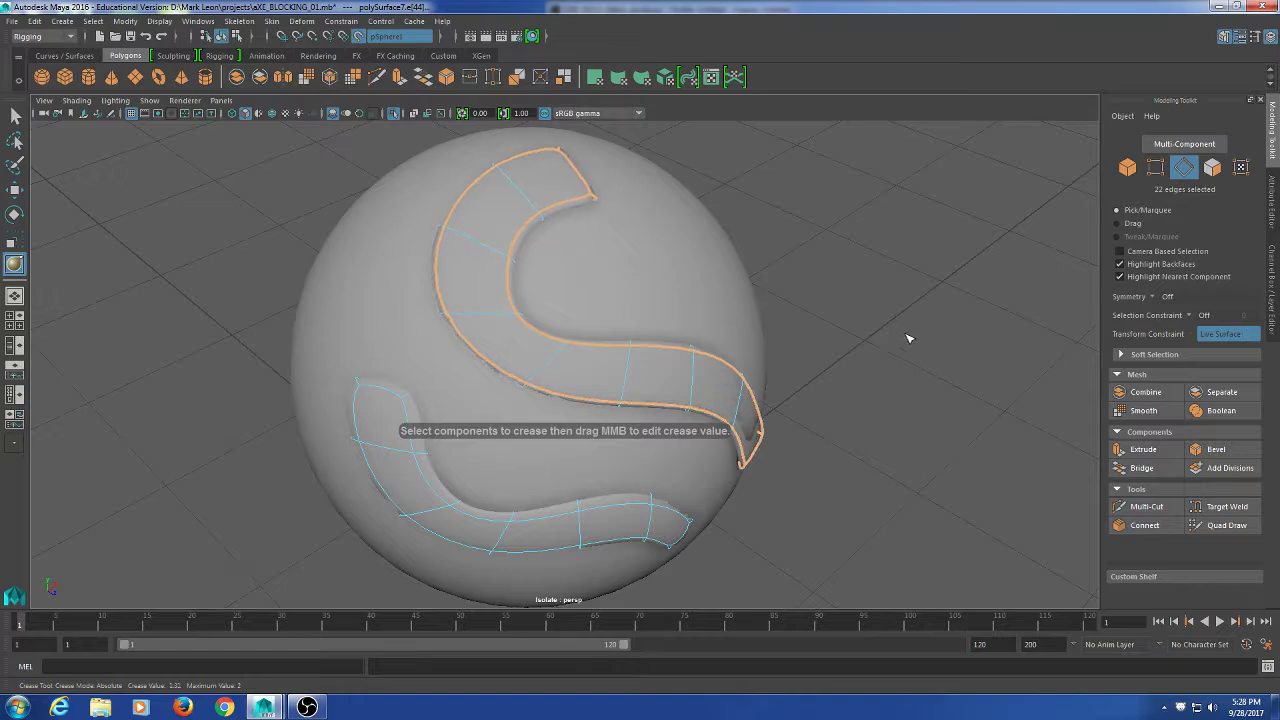
alt+drag(917, 374, 565, 305)
key(q)
right_drag(500, 300, 564, 282)
click(927, 174)
alt+drag(886, 367, 806, 431)
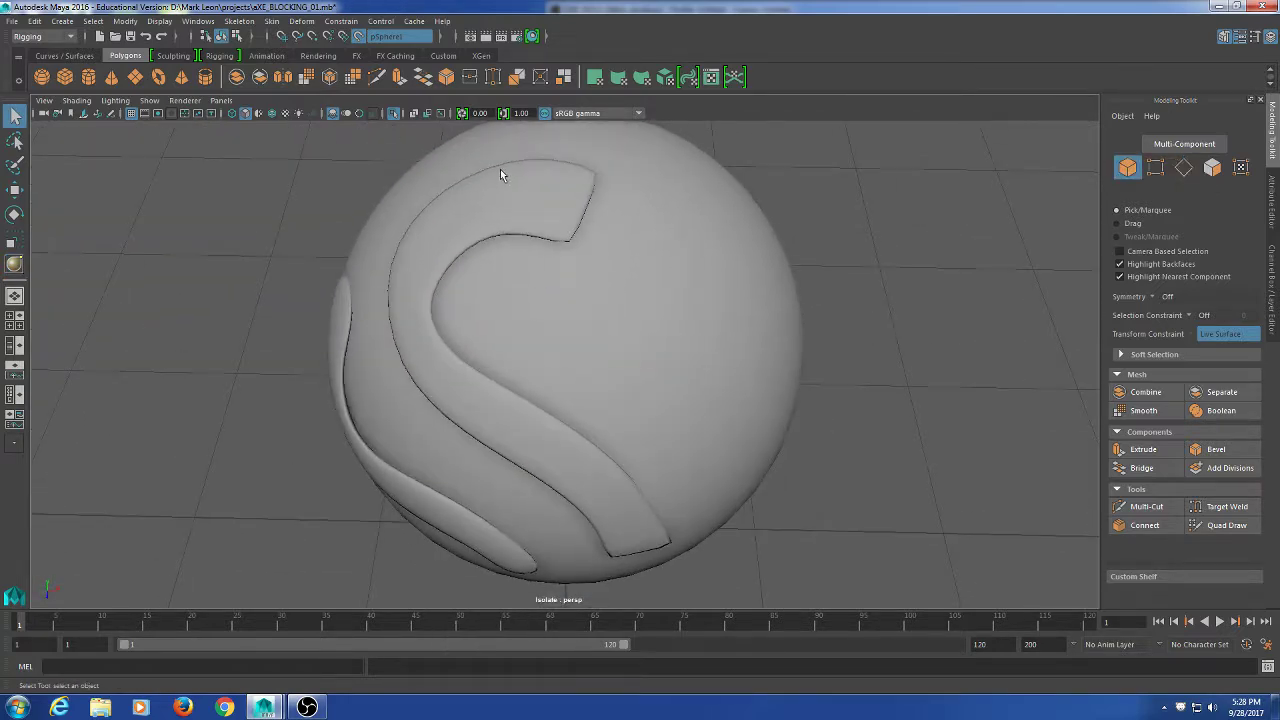
Select the edges outlining the lower strip, along both long sides and across both ends.
click(503, 172)
alt+drag(600, 432, 684, 372)
right_drag(881, 354, 880, 296)
click(379, 330)
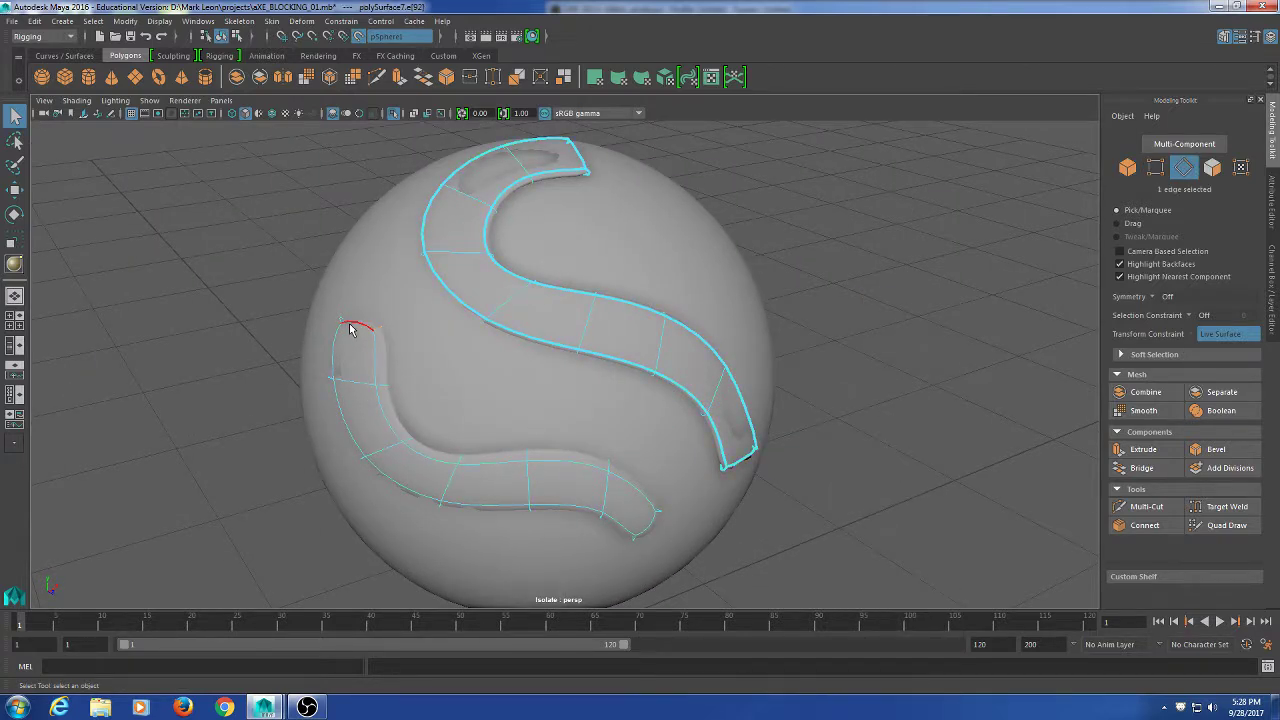
shift+click(342, 322)
shift+double_click(375, 355)
alt+drag(375, 355, 565, 367)
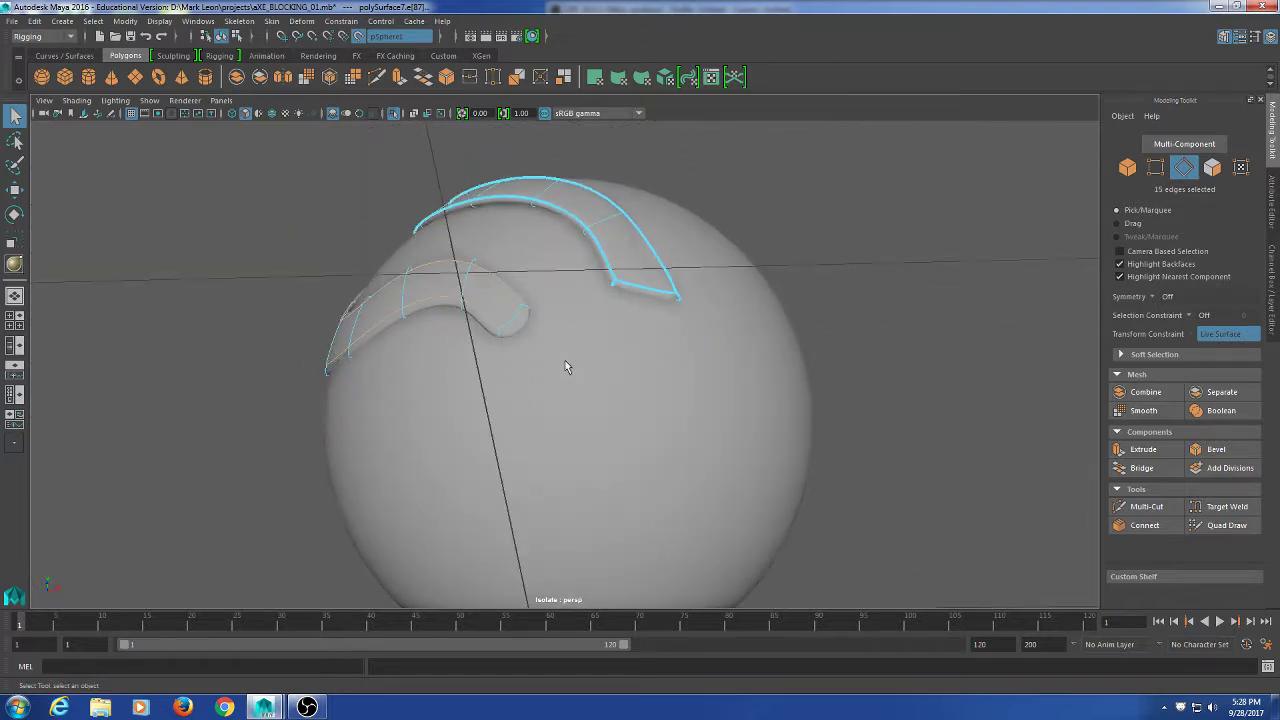
shift+click(527, 305)
shift+click(503, 329)
shift+click(510, 316)
alt+drag(873, 432, 910, 415)
Crease the lower strip's outline edges with the Crease Tool, then return to object mode and deselect.
shift+right_click(843, 302)
shift+right_drag(843, 302, 843, 368)
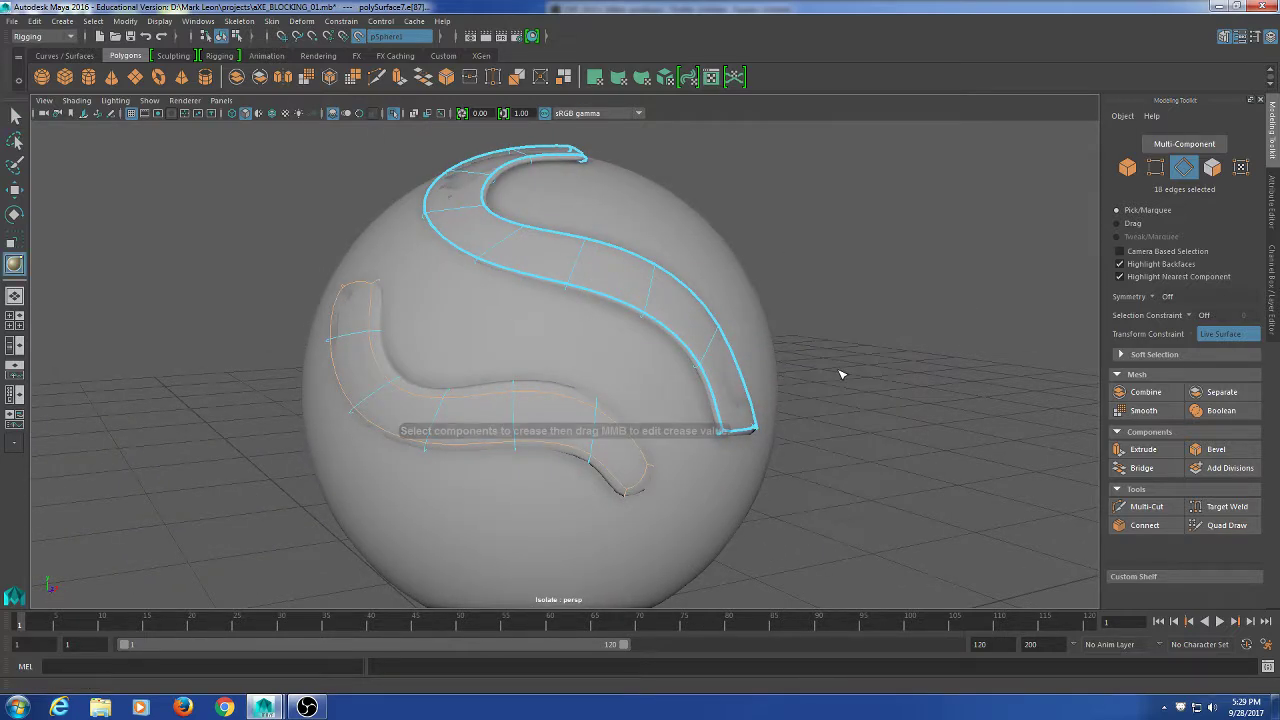
mouse_move(939, 438)
alt+mouse_down()
mouse_move(937, 341)
mouse_move(917, 414)
mouse_move(937, 418)
alt+mouse_up()
middle_drag(937, 418, 970, 407)
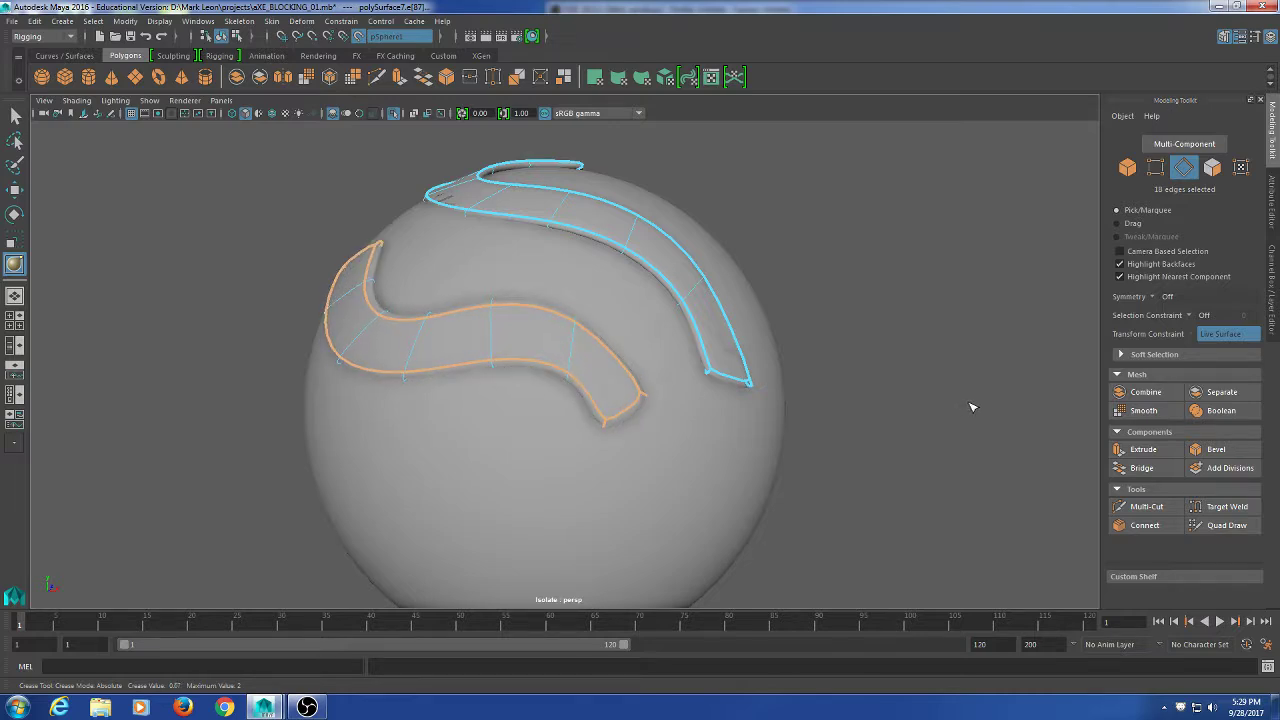
key(q)
right_drag(687, 286, 762, 231)
click(946, 216)
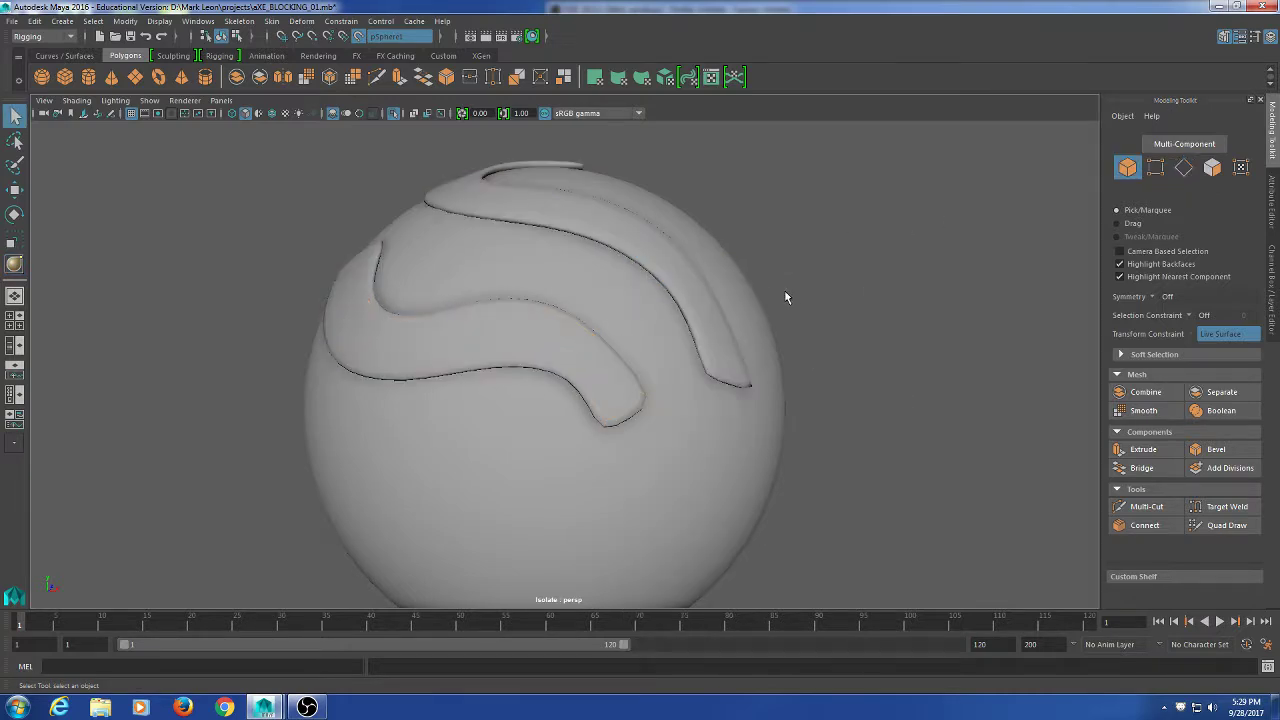
Smooth the creased strip mesh, adjust its smoothing divisions and deselect it.
click(707, 330)
shift+right_drag(852, 335, 853, 401)
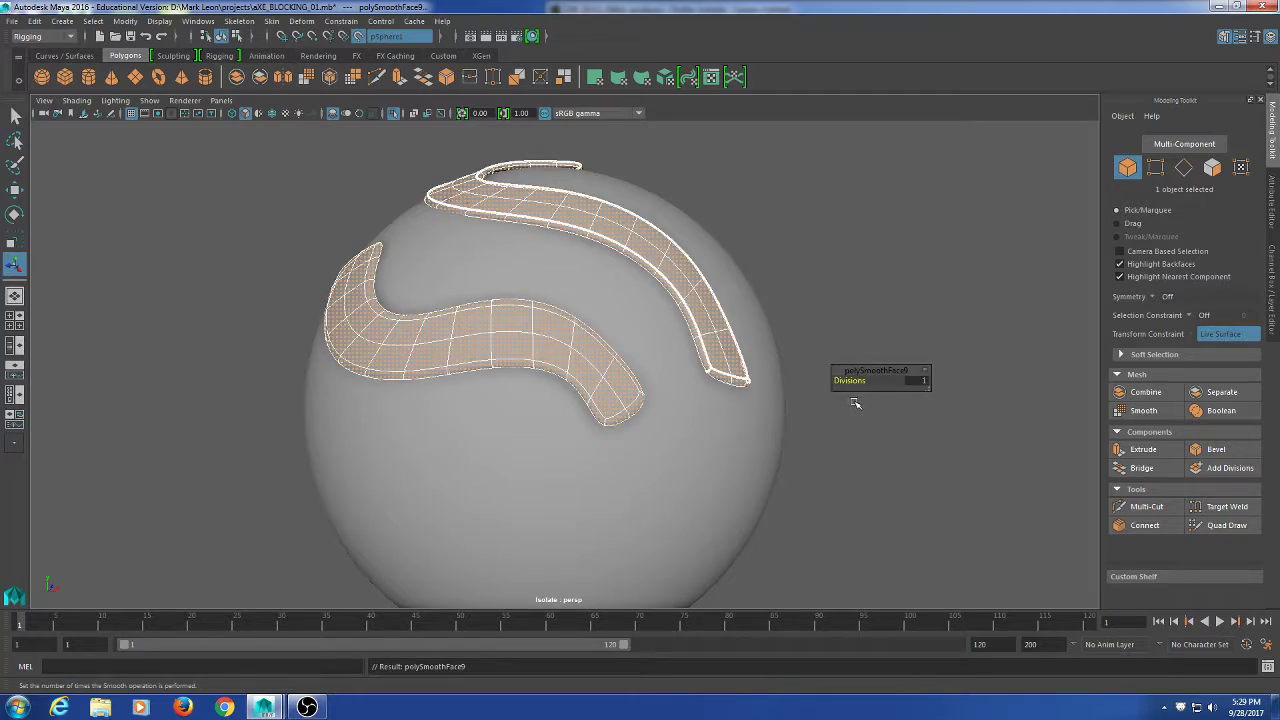
click(915, 380)
key(Return)
key(q)
click(829, 335)
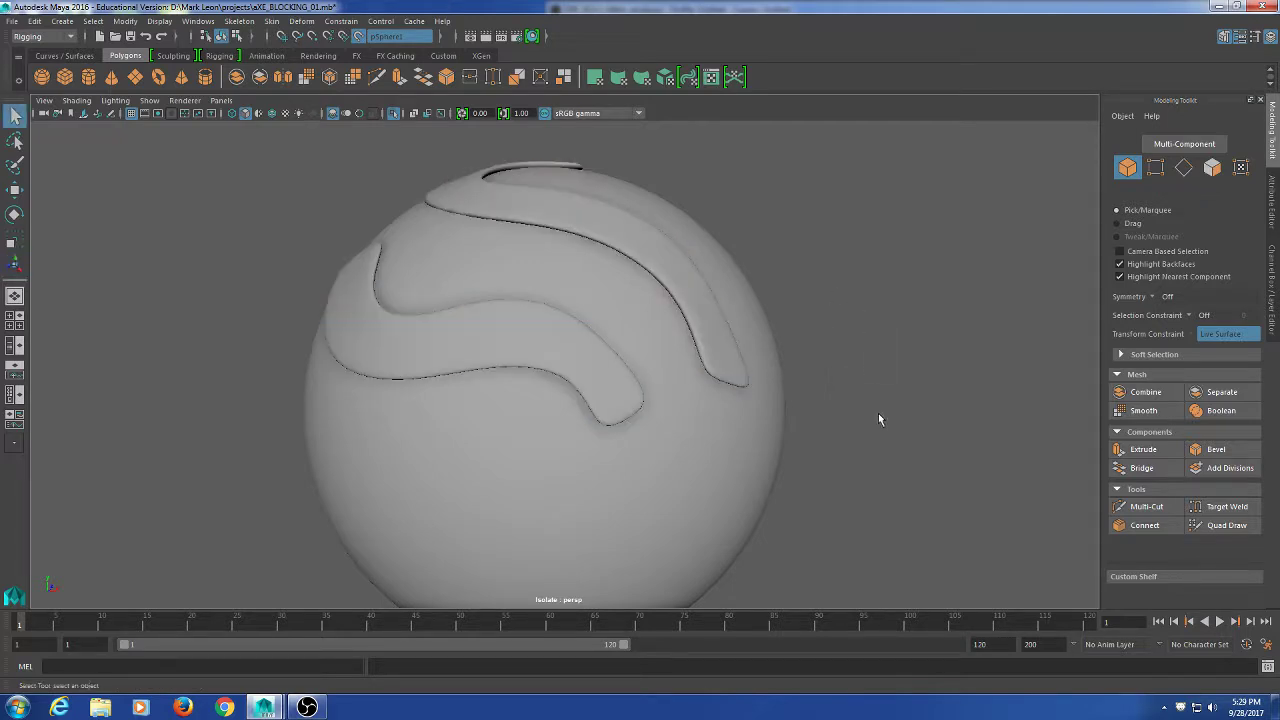
Turn off the live surface, assign a shiny material to both the strip mesh and the sphere, and deselect them.
alt+right_drag(878, 414, 798, 433)
click(652, 318)
right_click(887, 284)
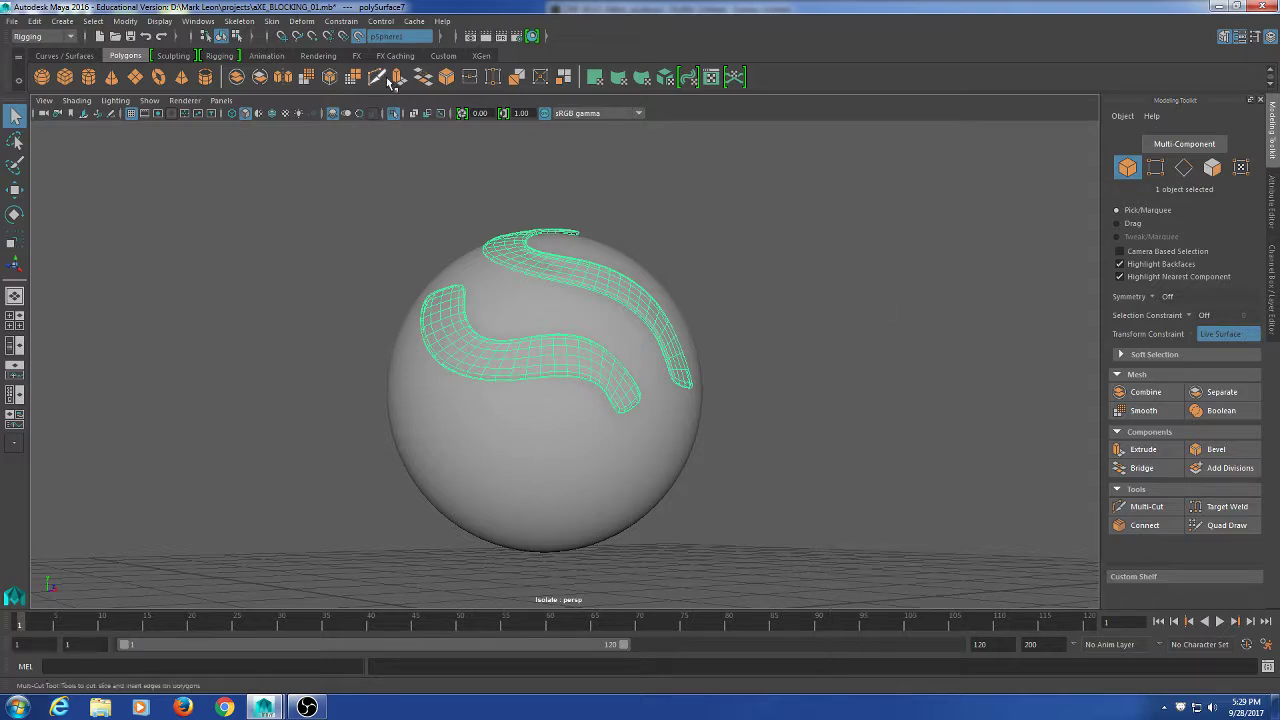
click(359, 36)
shift+click(600, 312)
right_click(826, 336)
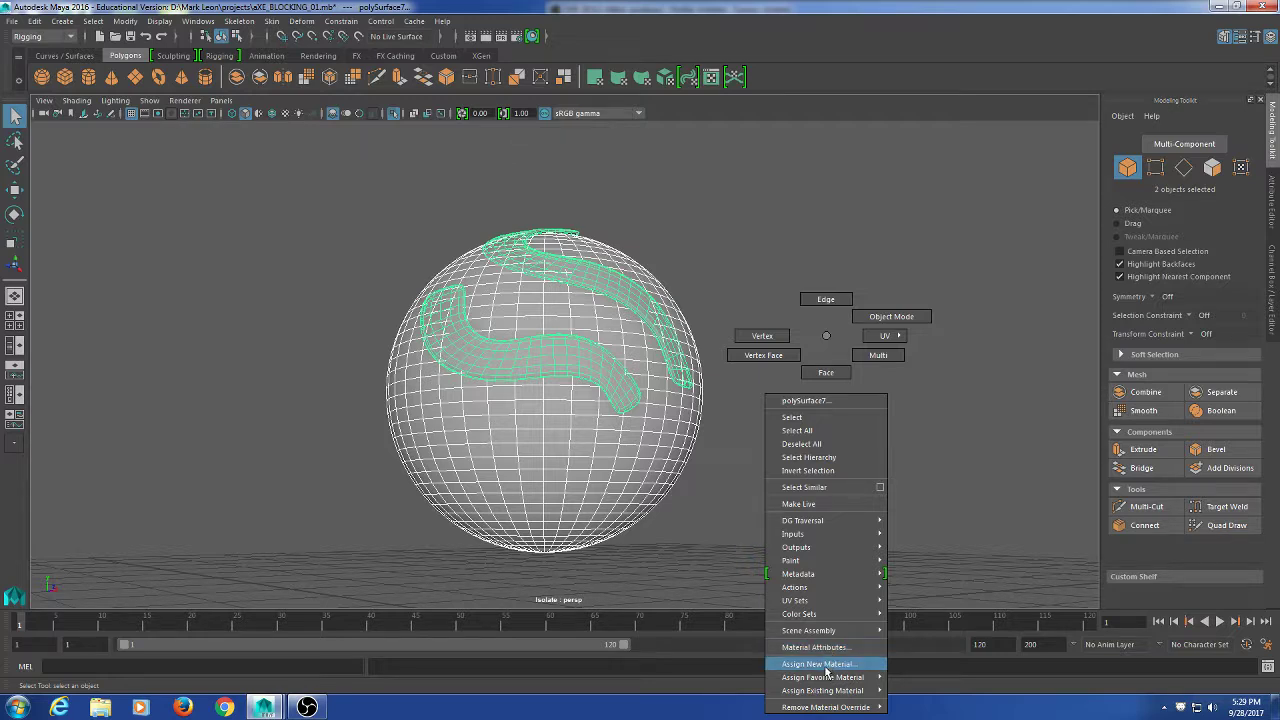
mouse_move(826, 672)
click(929, 701)
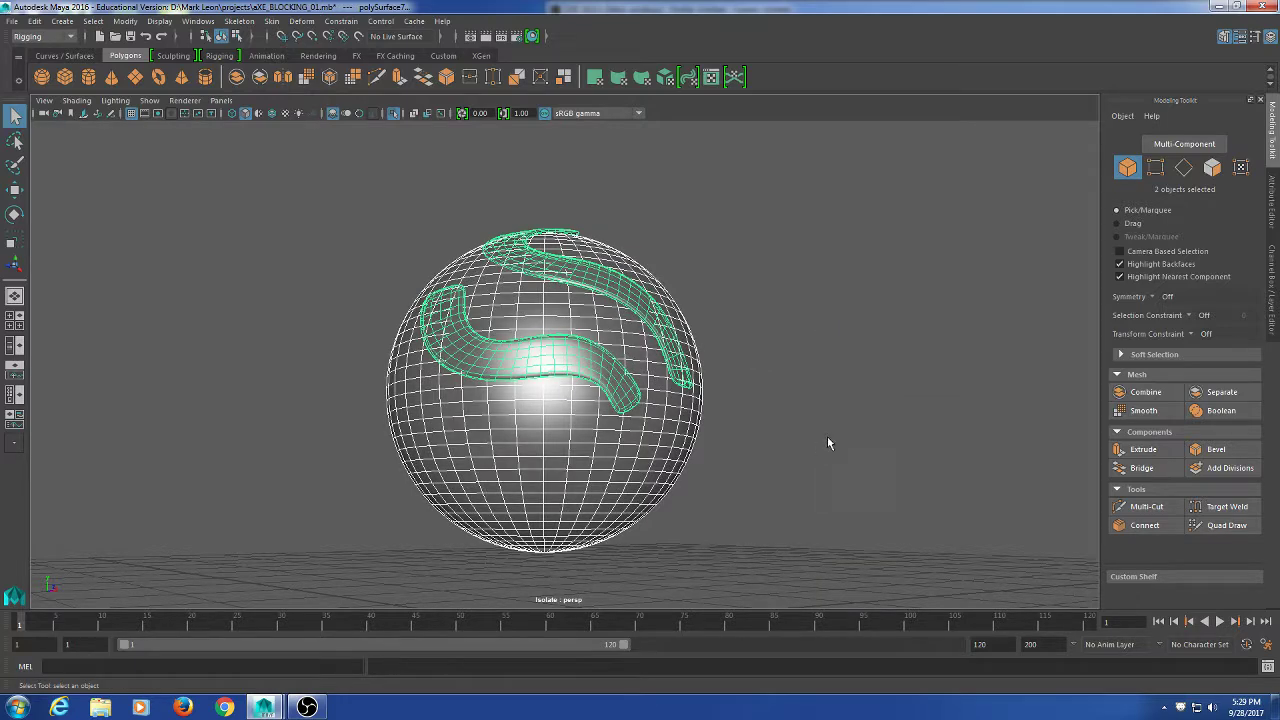
click(828, 437)
Inspect the raised strips on the shiny sphere, then make the sphere live again and activate Quad Draw.
alt+drag(880, 480, 885, 525)
alt+right_drag(668, 254, 820, 335)
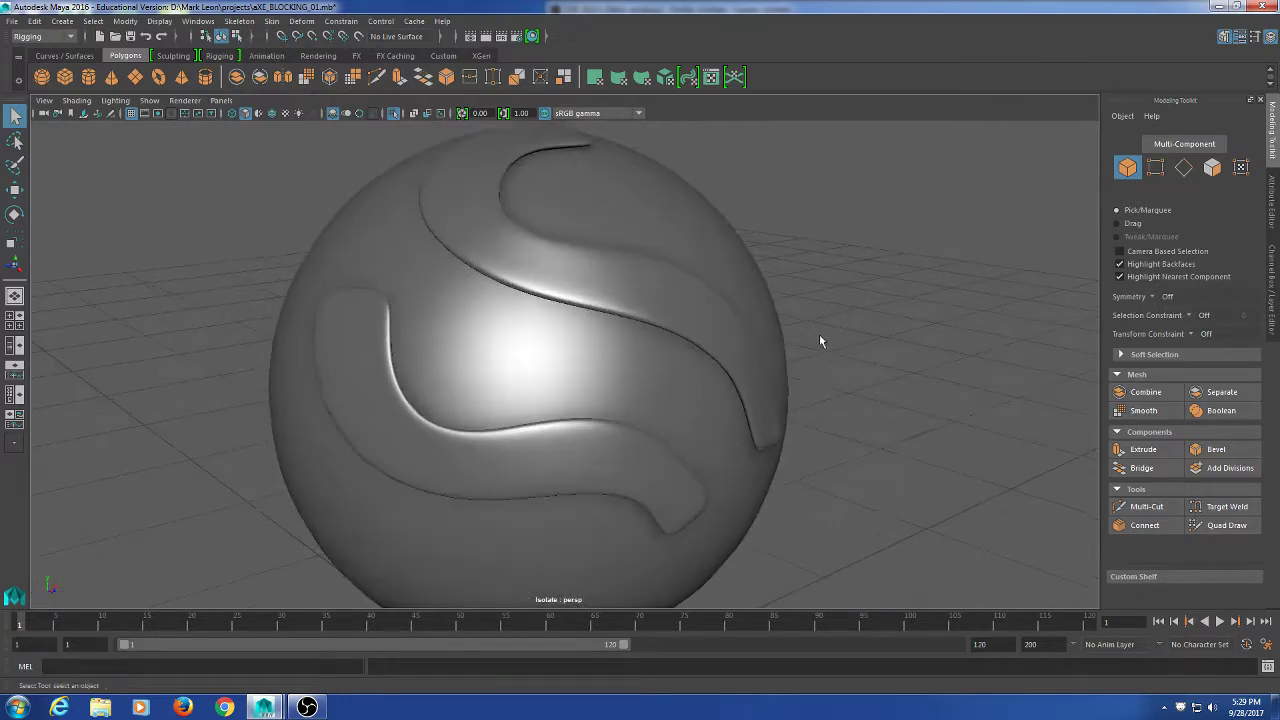
mouse_move(819, 341)
alt+mouse_down()
mouse_move(697, 360)
mouse_move(986, 334)
mouse_move(914, 354)
mouse_move(880, 380)
mouse_move(742, 401)
alt+mouse_up()
alt+right_drag(916, 453, 680, 343)
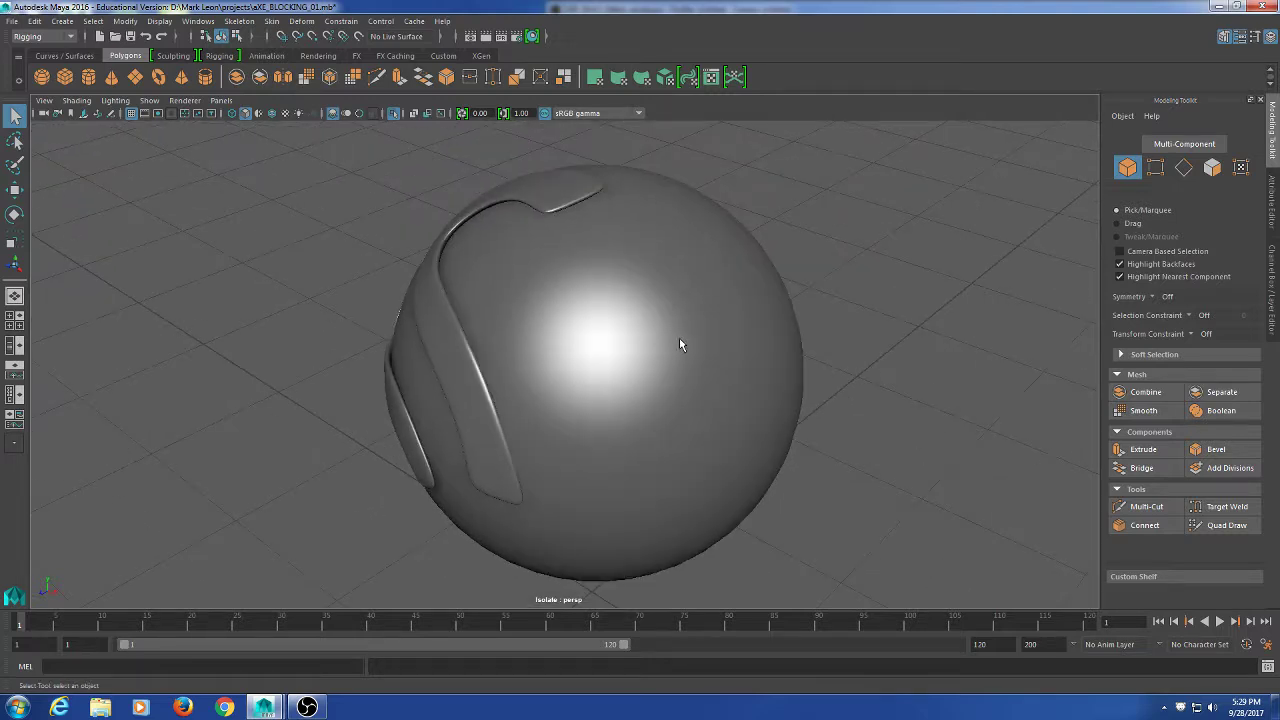
click(680, 343)
click(359, 36)
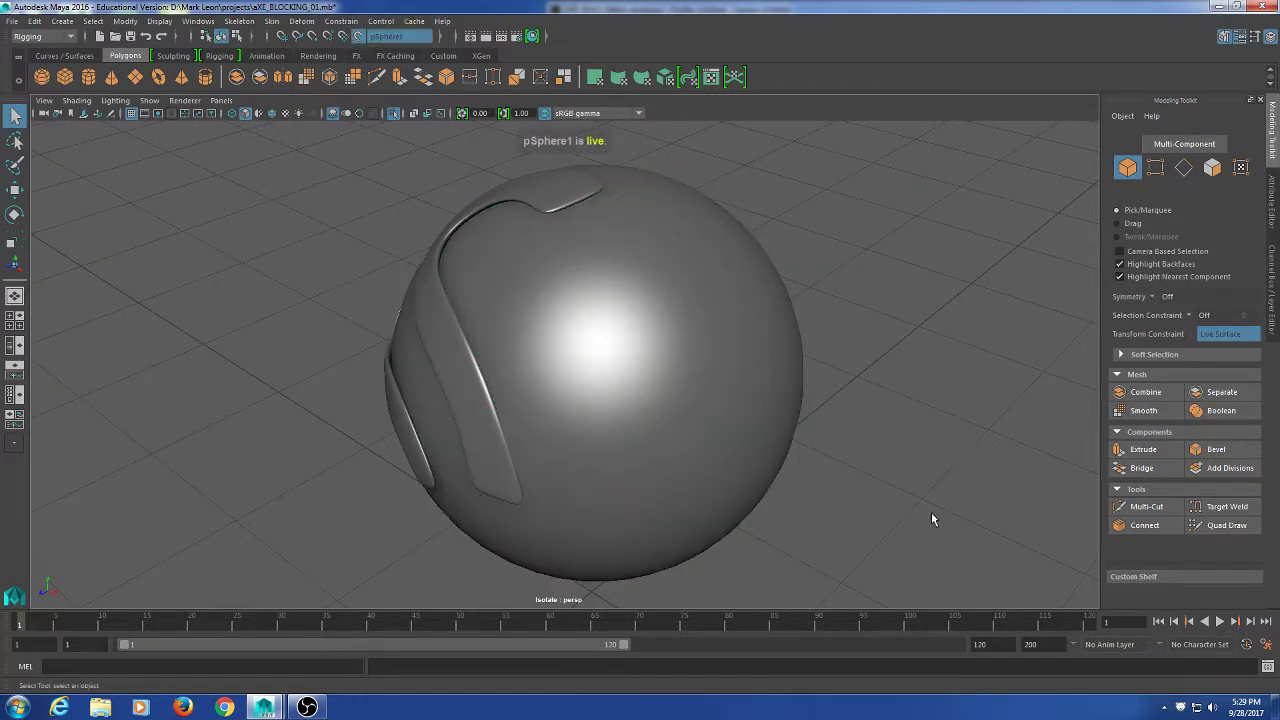
alt+middle_drag(931, 519, 851, 501)
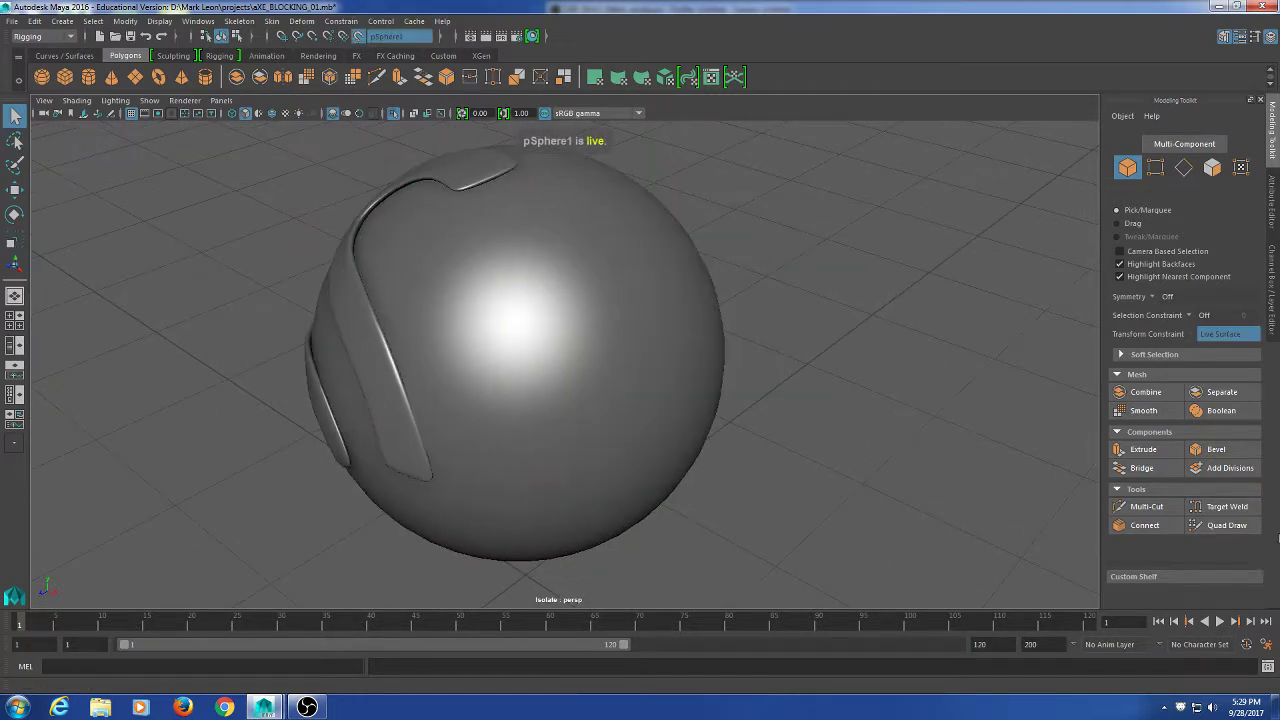
click(1224, 527)
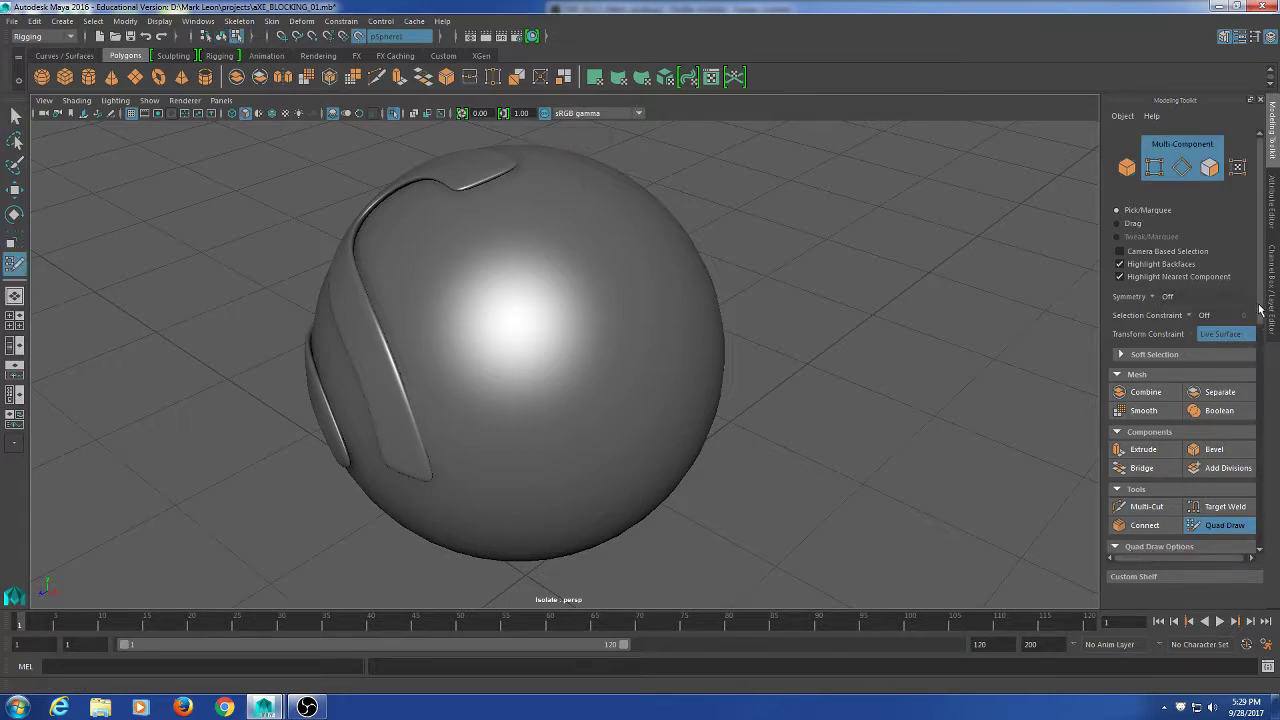
Examine the Quad Draw options, including the Extend choices Edge, Loop and Border, leaving Extend at Edge.
mouse_move(1261, 310)
mouse_down()
mouse_move(1274, 537)
mouse_move(1262, 417)
mouse_up()
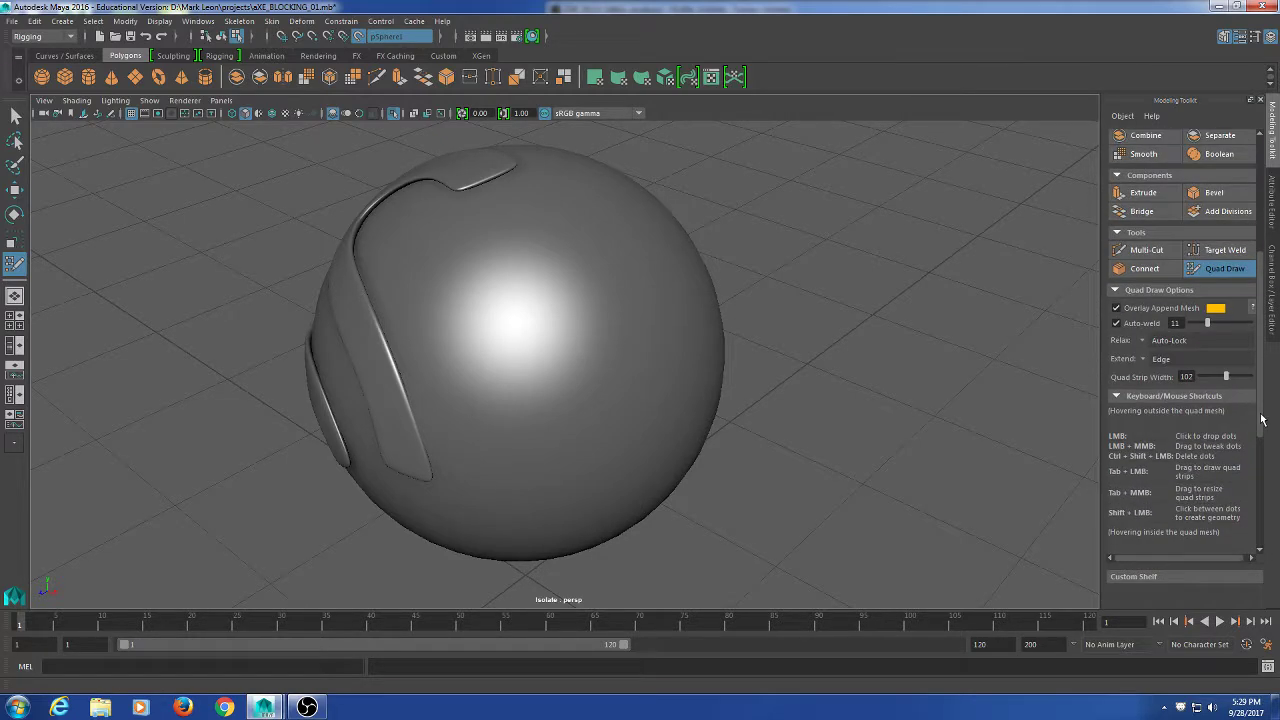
click(1141, 358)
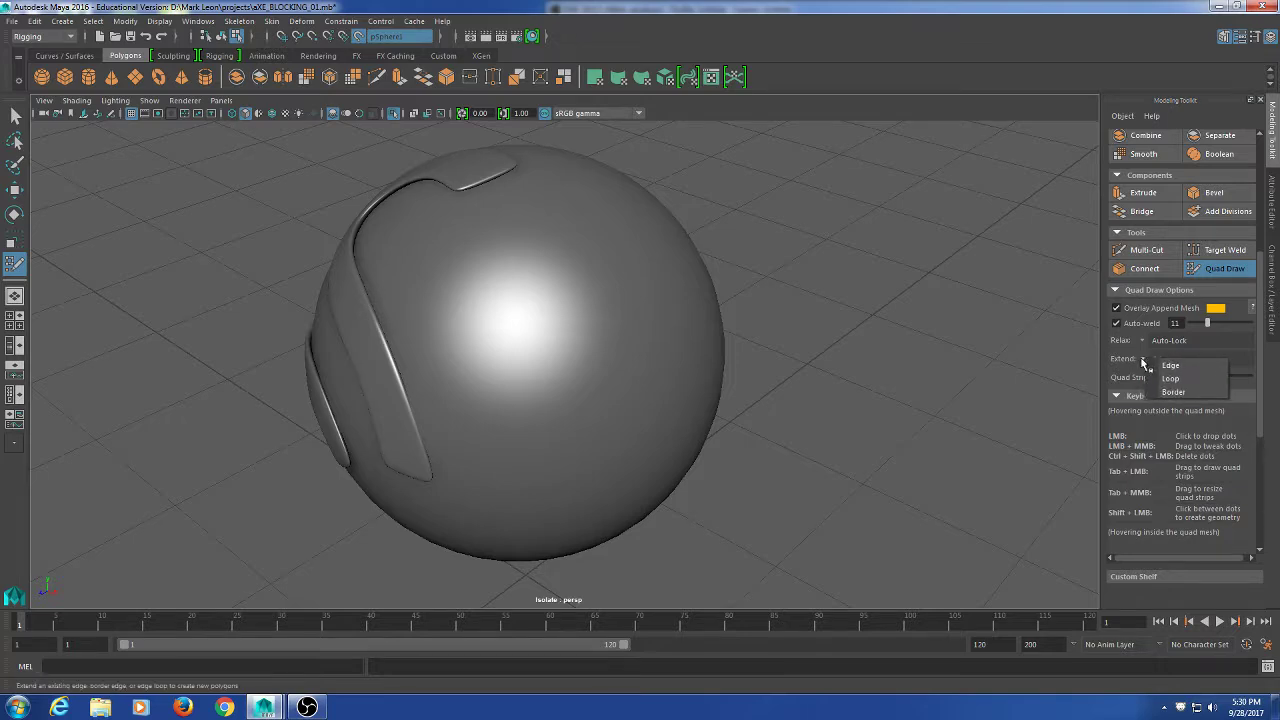
click(1114, 371)
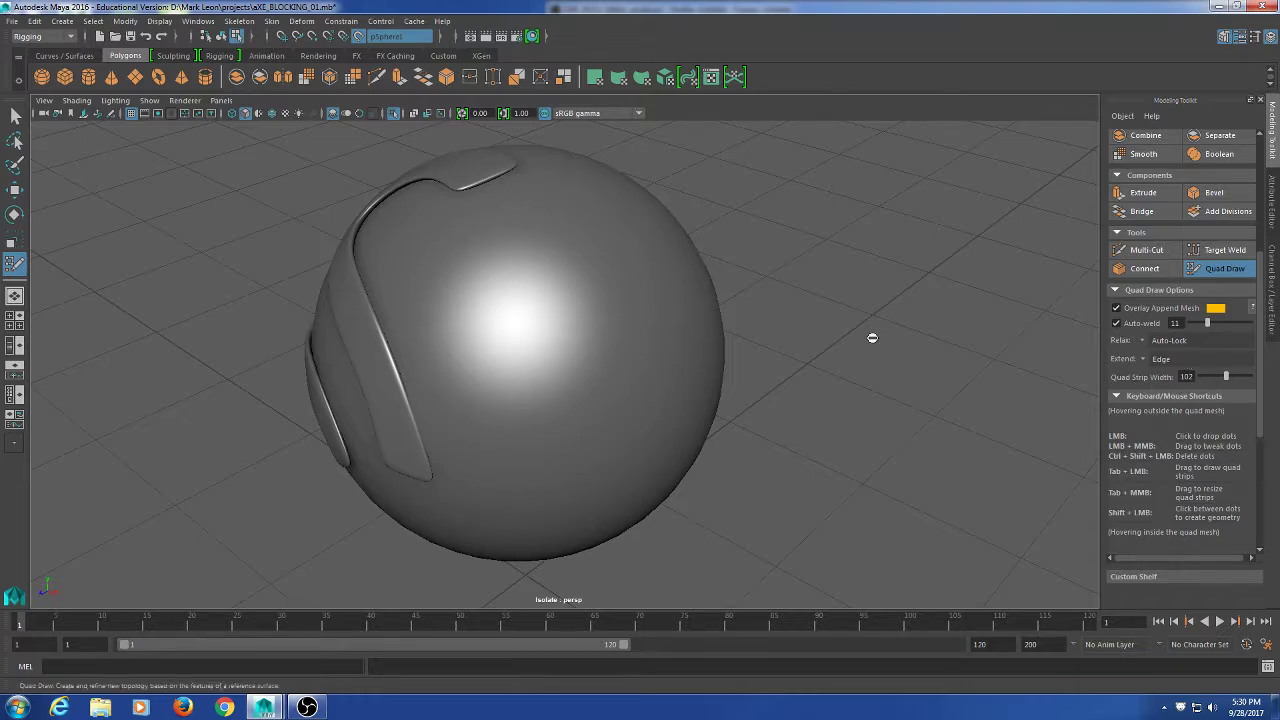
Drop two rows of Quad Draw dots down the front of the sphere and fill quads between them.
click(502, 282)
click(534, 317)
click(562, 257)
click(570, 365)
click(584, 414)
click(641, 401)
alt+drag(815, 546, 767, 512)
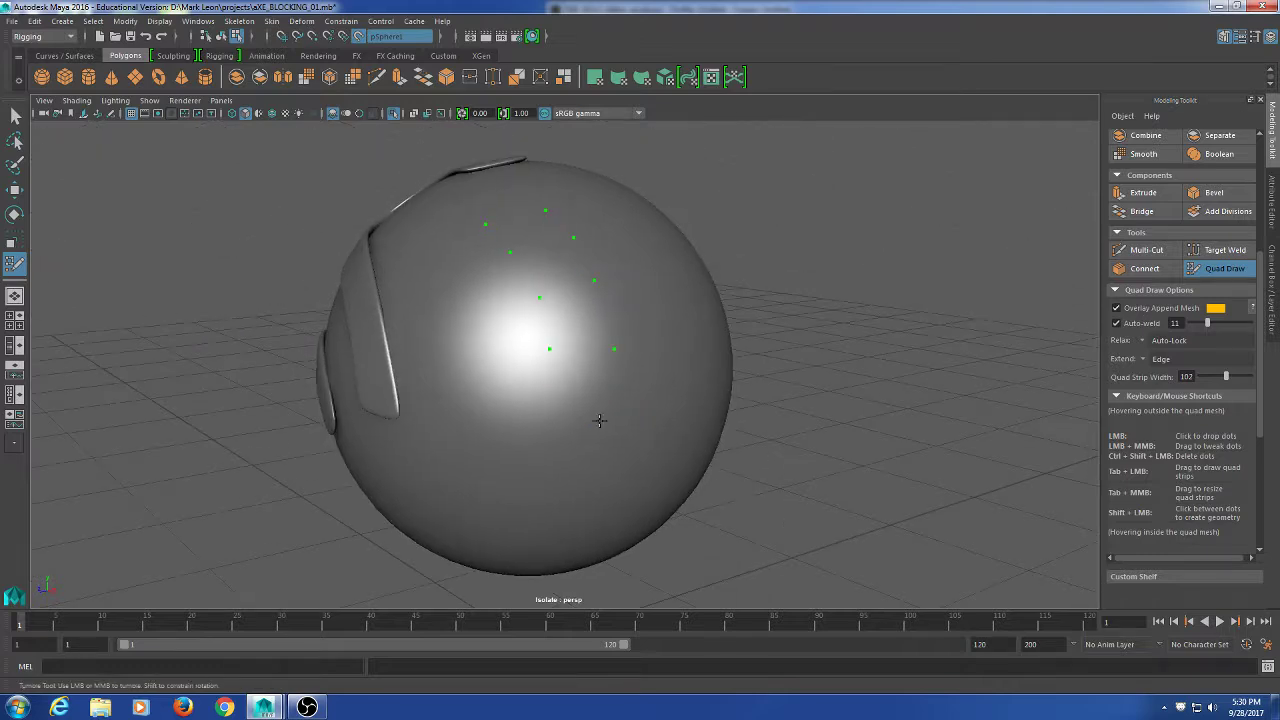
click(557, 417)
click(614, 413)
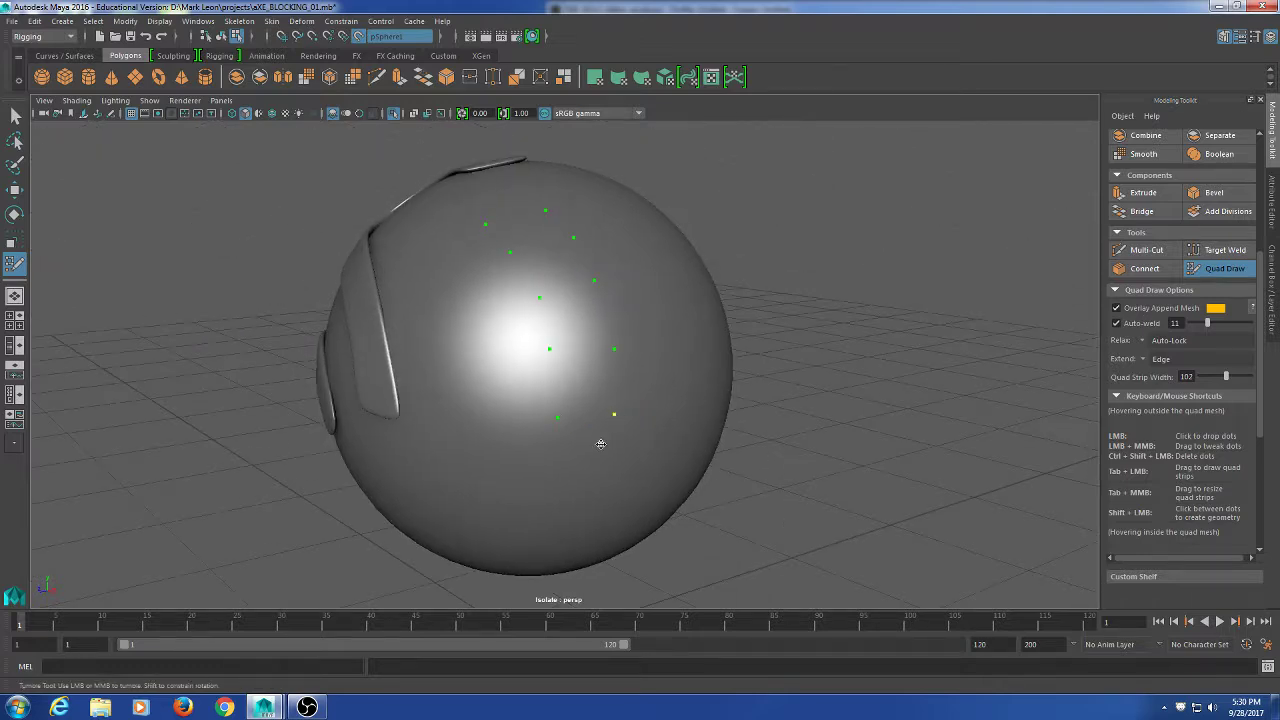
click(554, 481)
click(609, 496)
shift+click(579, 464)
Inspect the newly drawn points and quads around the sphere, then exit Quad Draw.
alt+drag(857, 449, 846, 491)
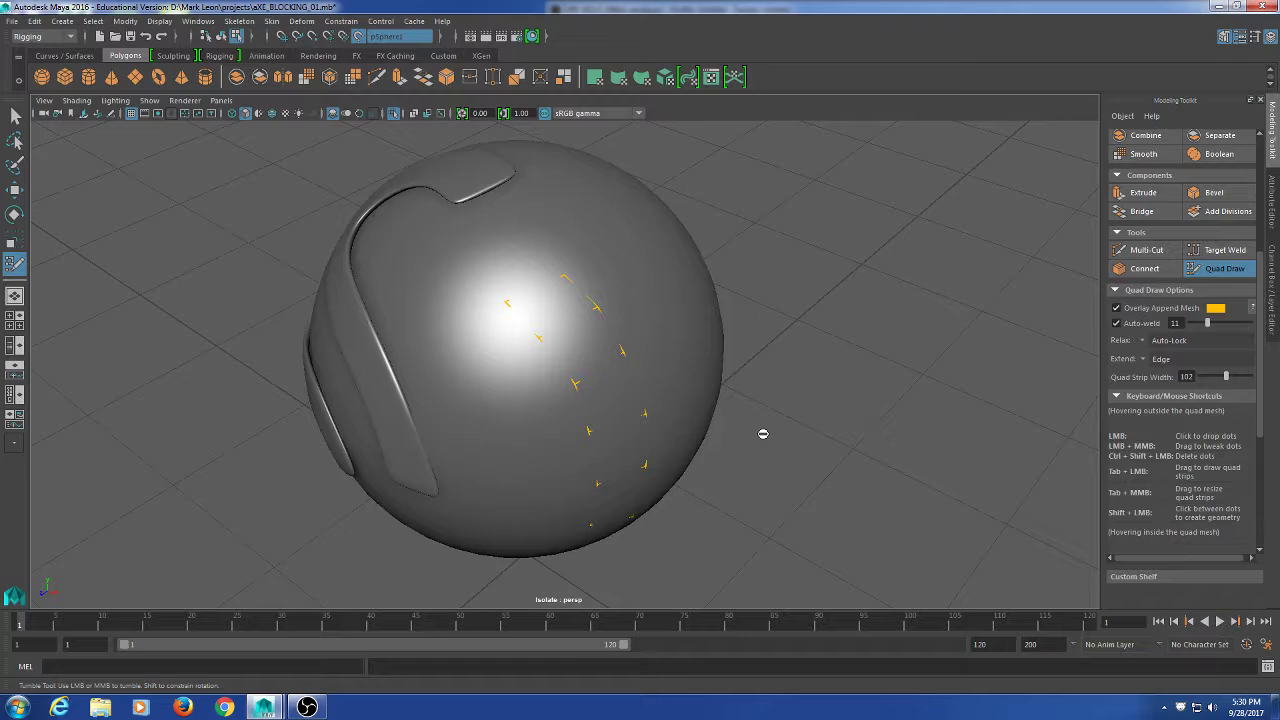
alt+right_drag(835, 288, 846, 386)
alt+middle_drag(700, 397, 723, 377)
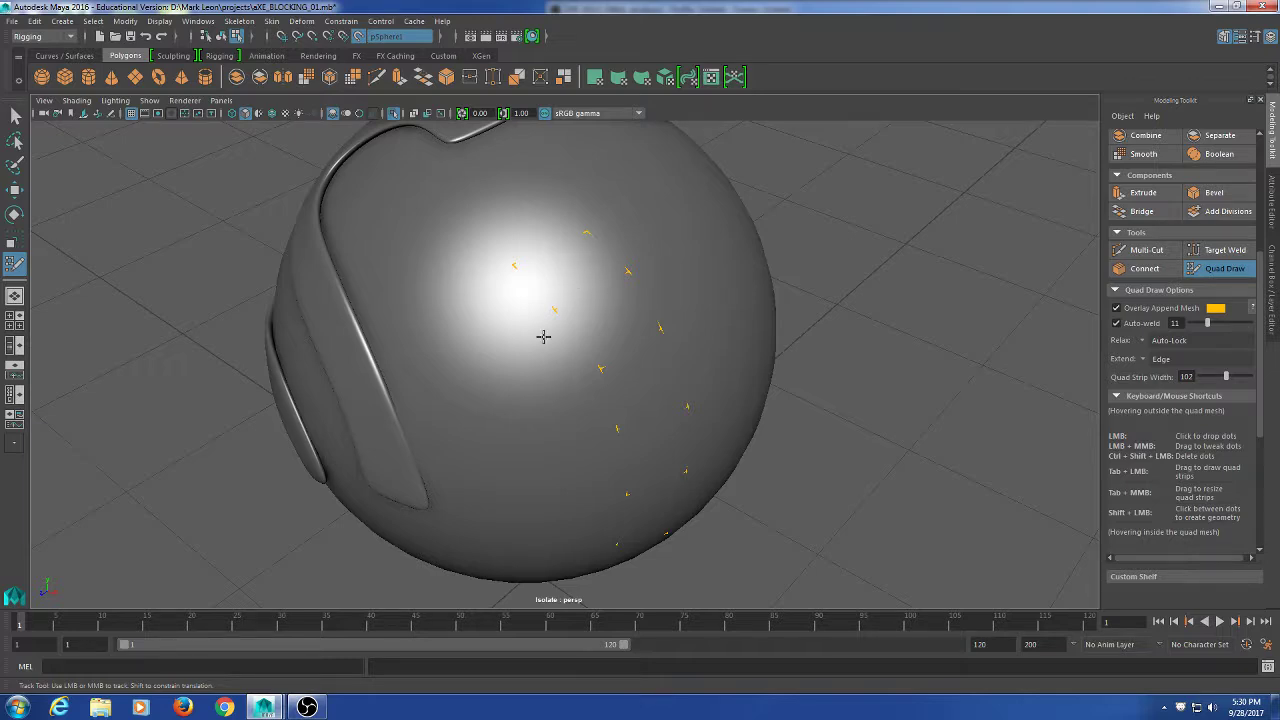
alt+drag(543, 337, 611, 352)
mouse_move(578, 304)
alt+mouse_down()
mouse_move(623, 374)
mouse_move(771, 374)
alt+mouse_up()
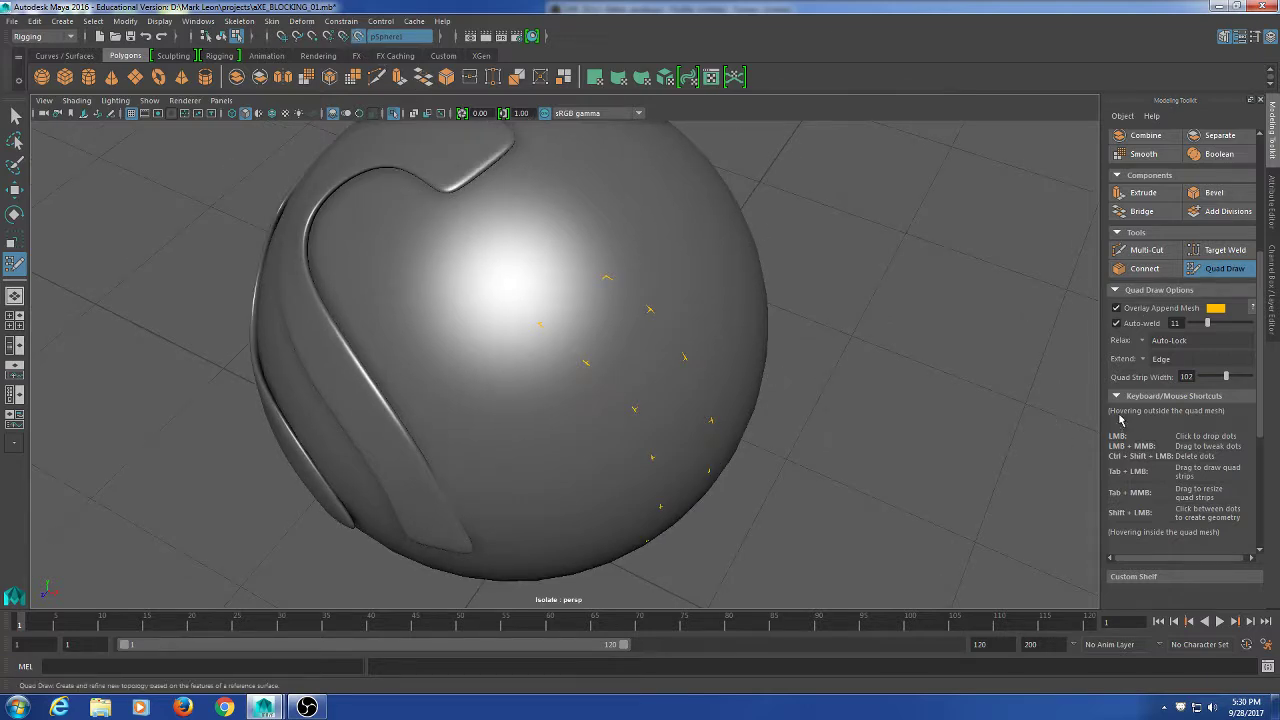
right_click(625, 340)
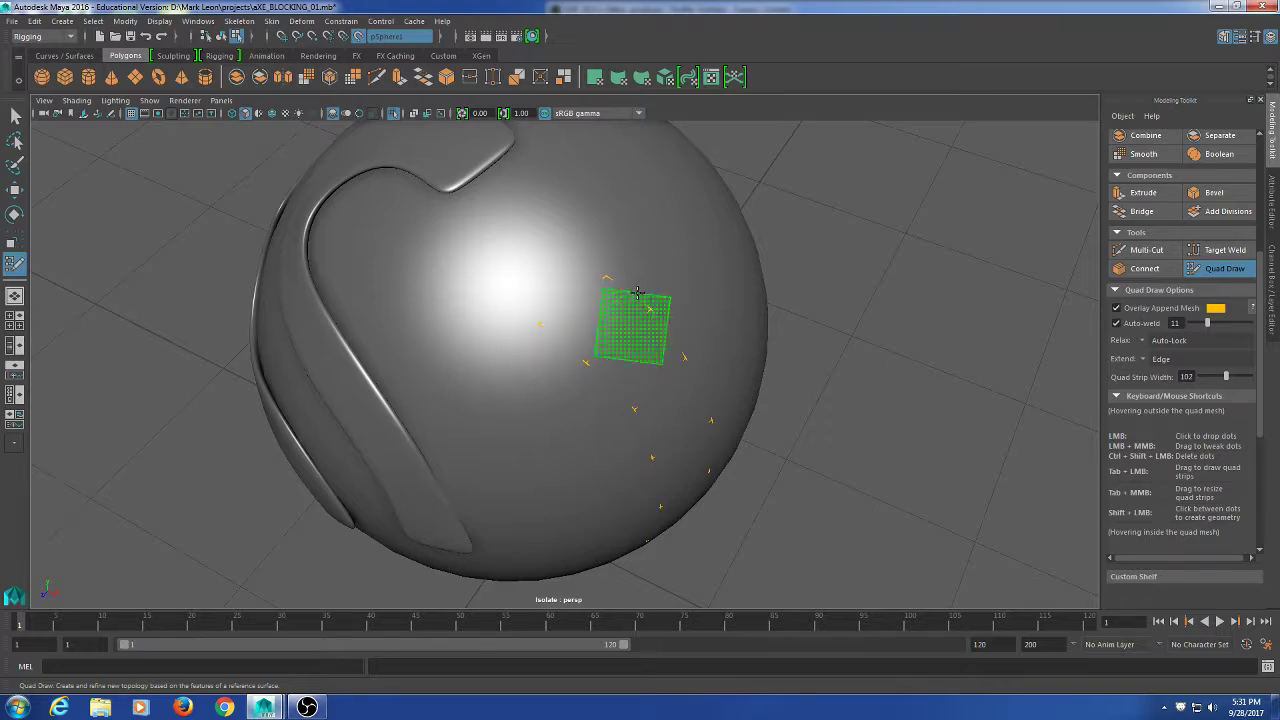
mouse_move(1014, 392)
alt+mouse_down()
mouse_move(929, 380)
mouse_move(877, 397)
alt+mouse_up()
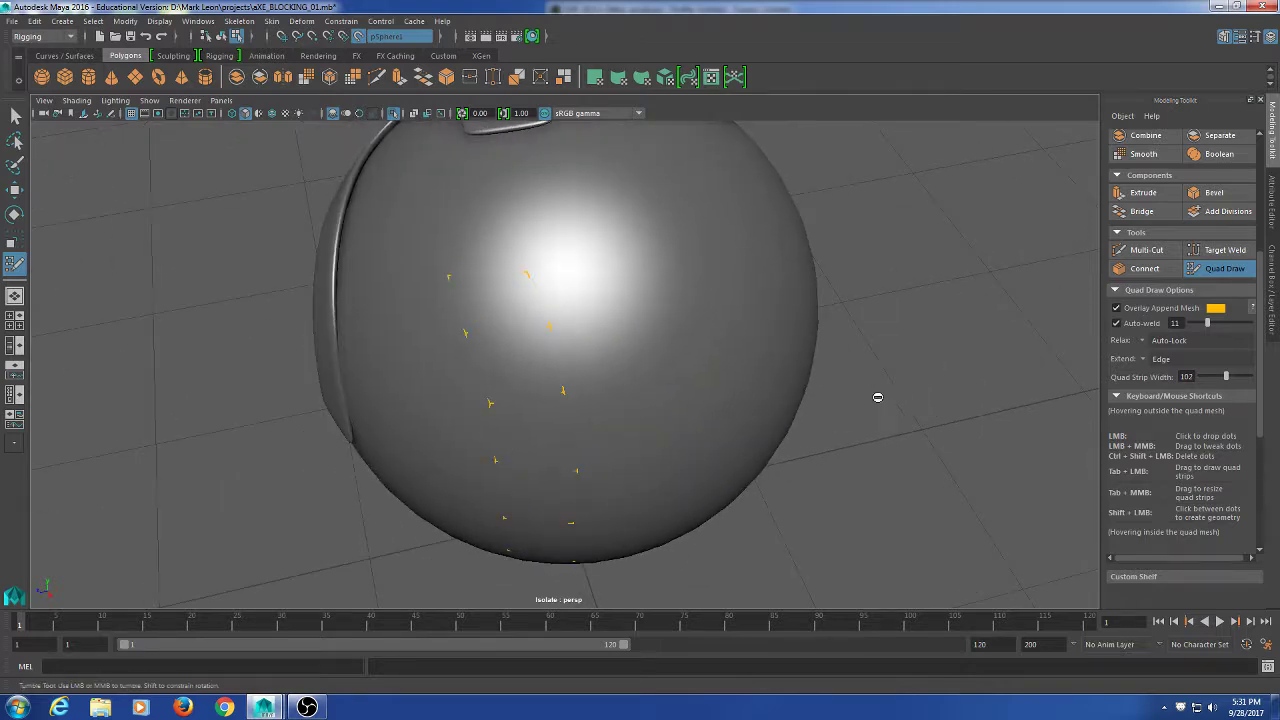
click(526, 273)
key(q)
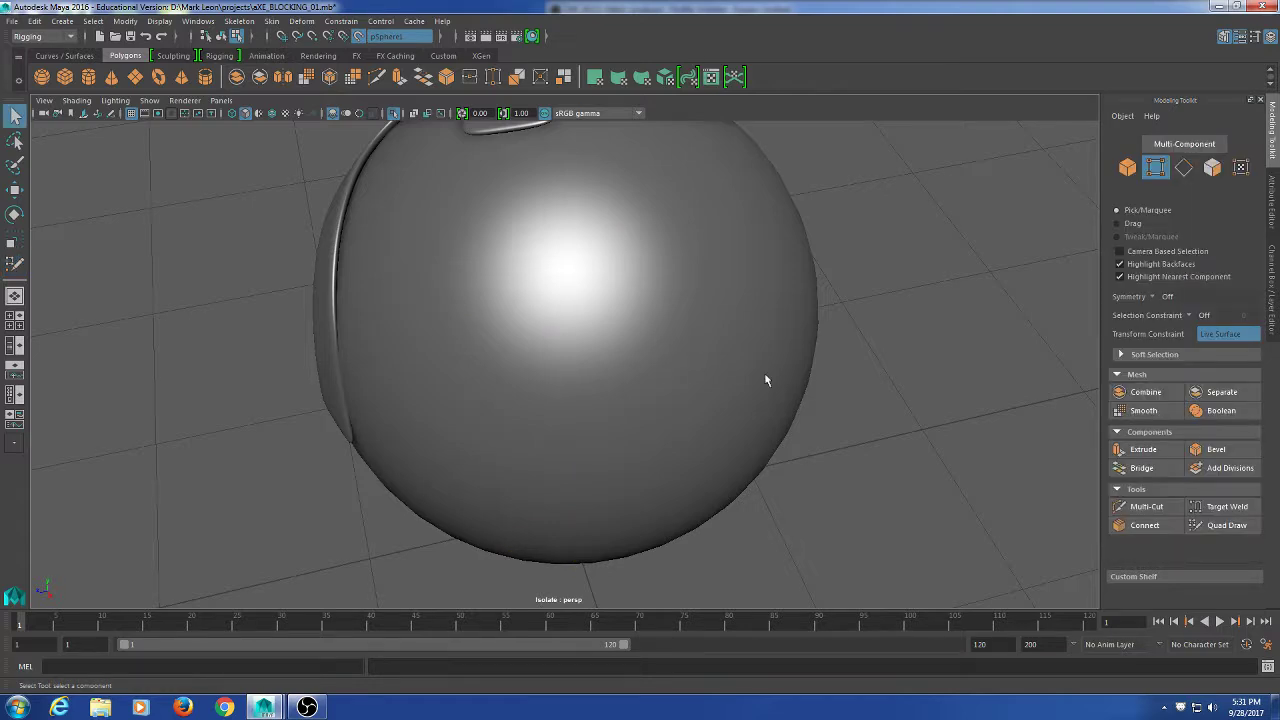
Select the raised strip mesh in object mode, apply Smooth to it again and deselect it.
mouse_move(764, 372)
alt+mouse_down()
mouse_move(666, 429)
mouse_move(594, 407)
mouse_move(863, 442)
alt+mouse_up()
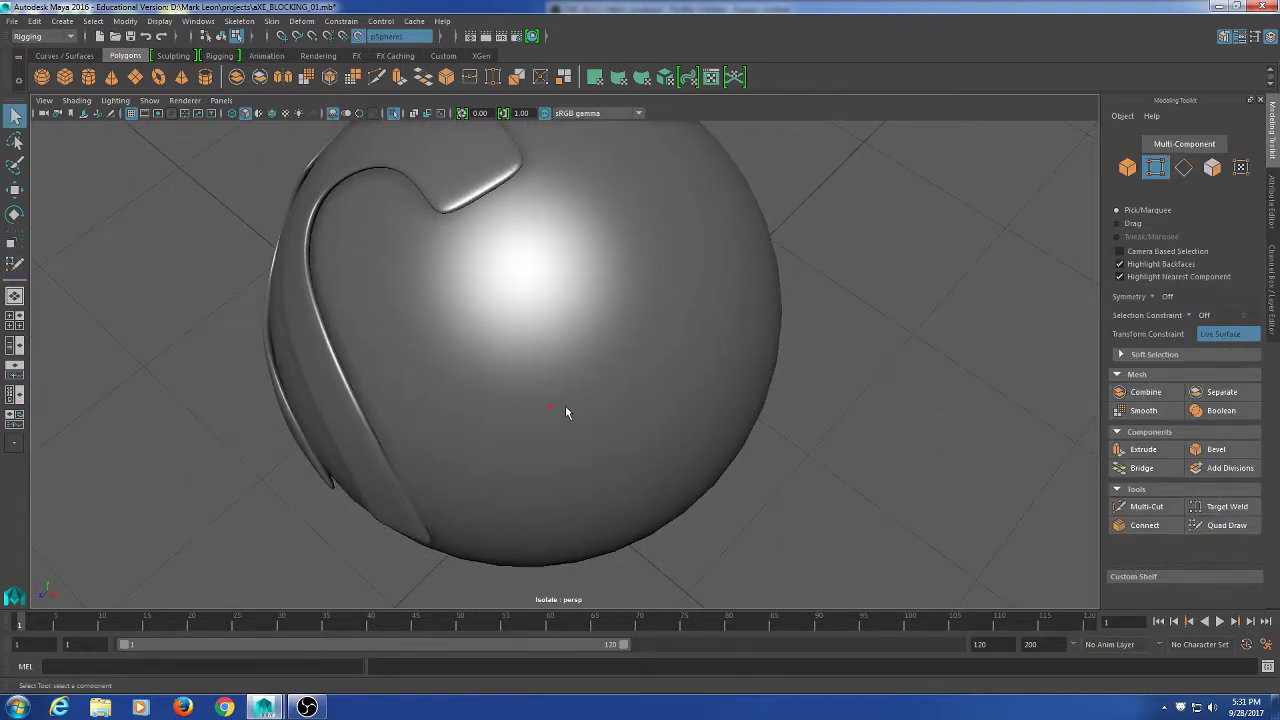
right_drag(574, 313, 632, 288)
alt+drag(614, 507, 666, 523)
scroll(690, 495, down, 5)
alt+drag(708, 471, 571, 323)
click(601, 367)
alt+drag(729, 381, 714, 409)
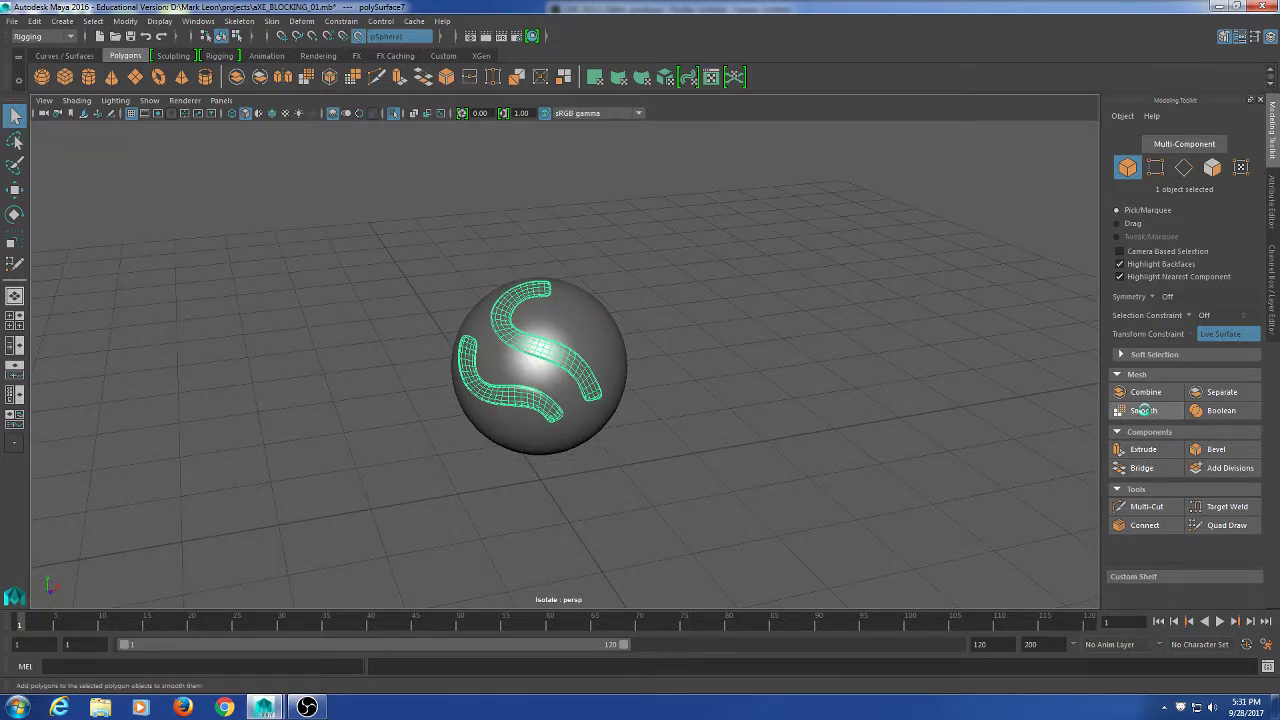
click(1143, 410)
click(837, 460)
Inspect the smoothed strips around the sphere, then leave isolated view to show the whole axe scene.
alt+drag(837, 460, 789, 437)
scroll(840, 423, up, 4)
alt+middle_drag(789, 437, 900, 398)
scroll(880, 400, up, 1)
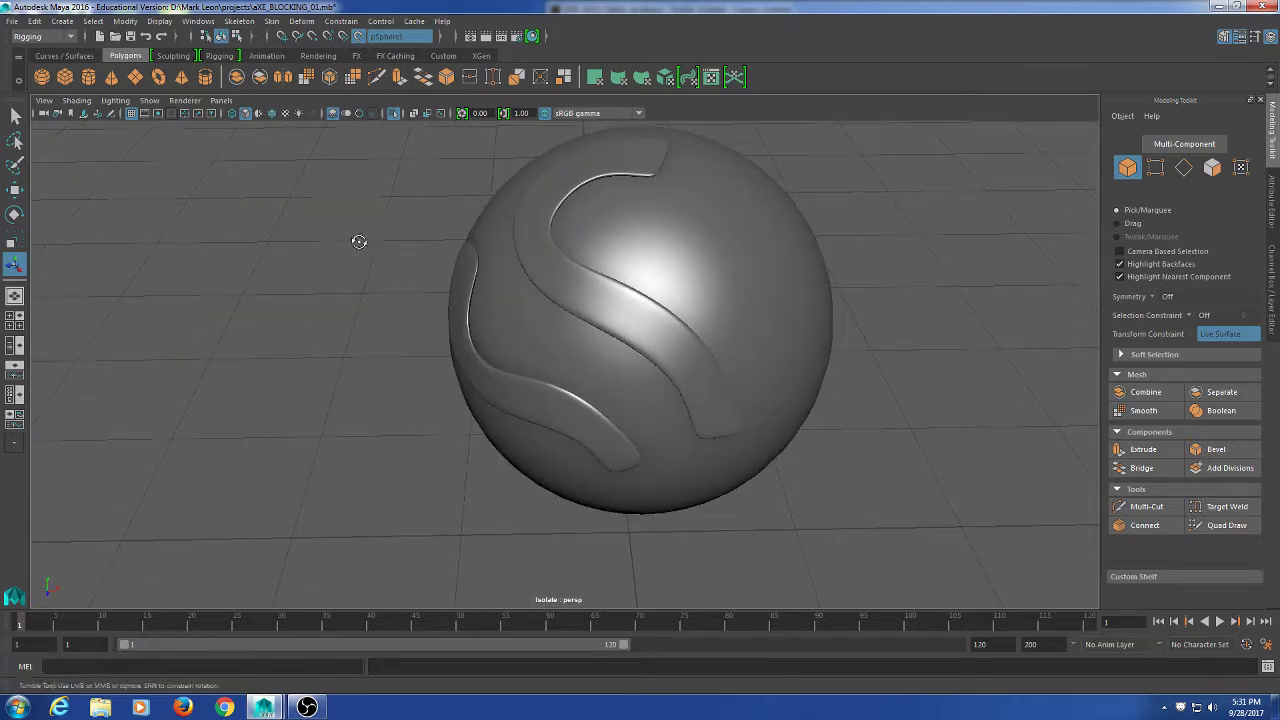
alt+drag(360, 241, 414, 200)
alt+right_drag(414, 200, 446, 310)
alt+drag(387, 266, 443, 384)
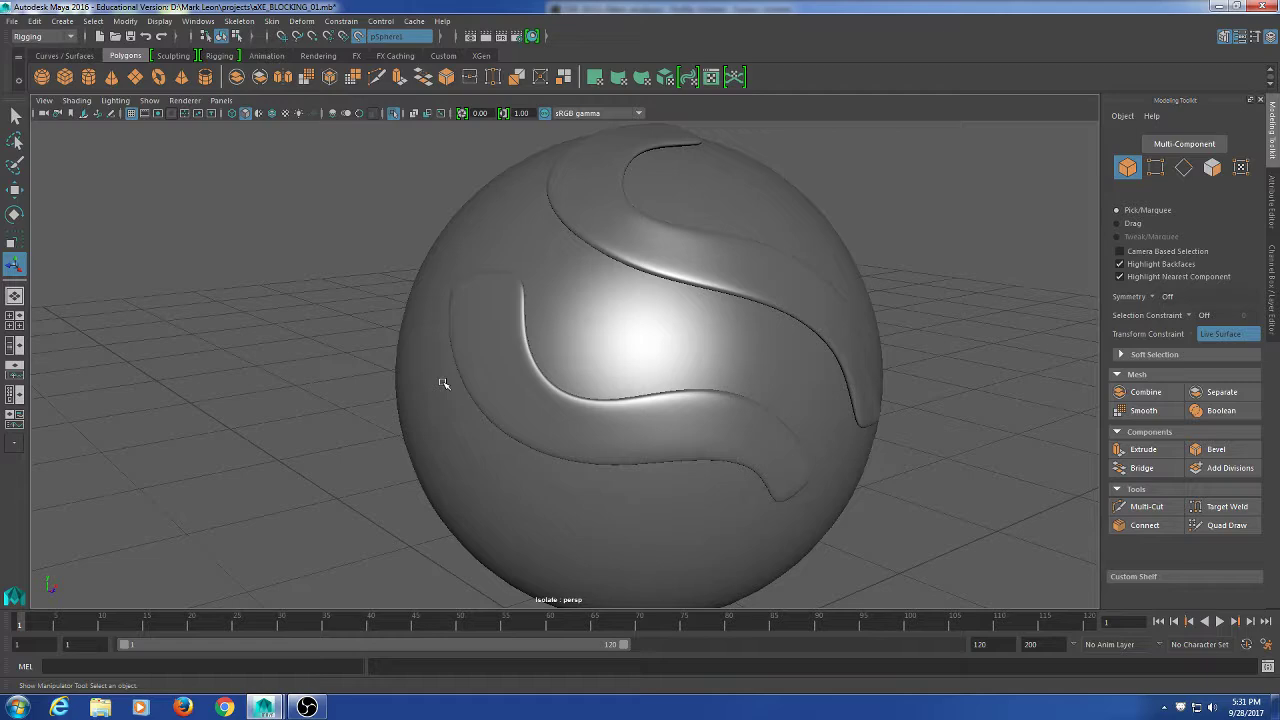
alt+right_drag(854, 486, 780, 390)
key(ctrl+1)
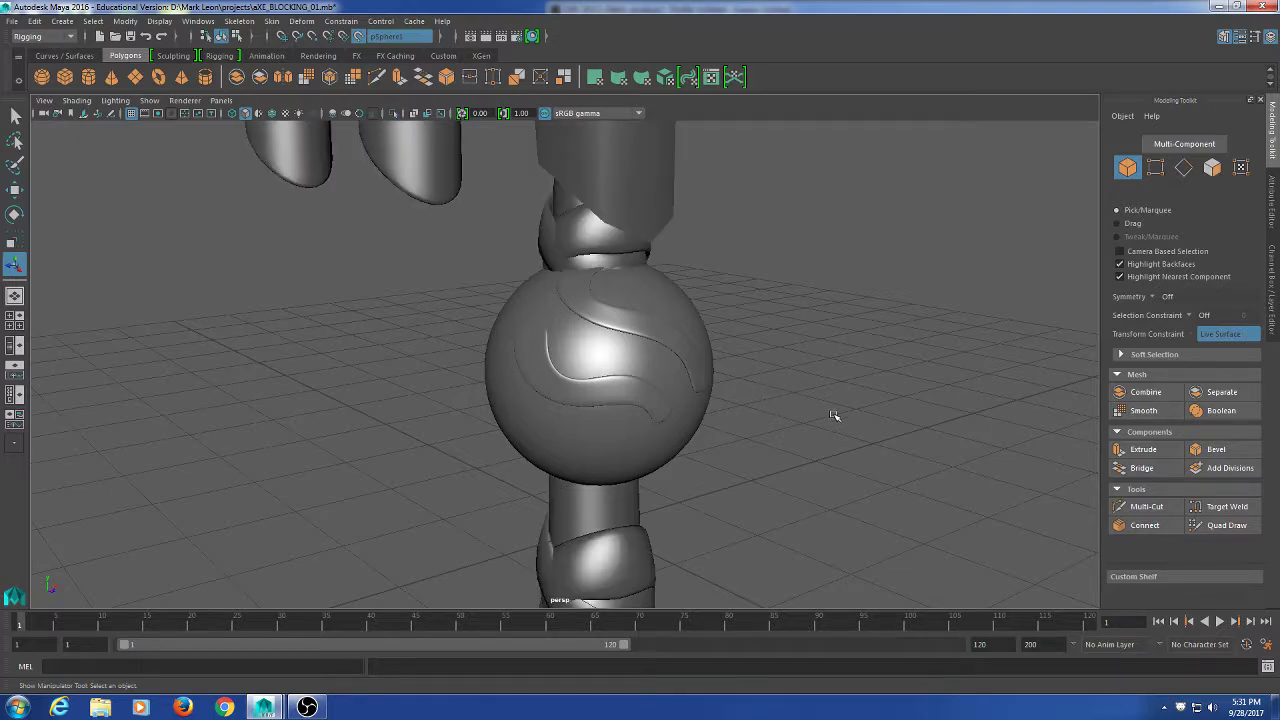
Turn off the live surface and delete the strip mesh together with the sphere.
key(q)
click(664, 416)
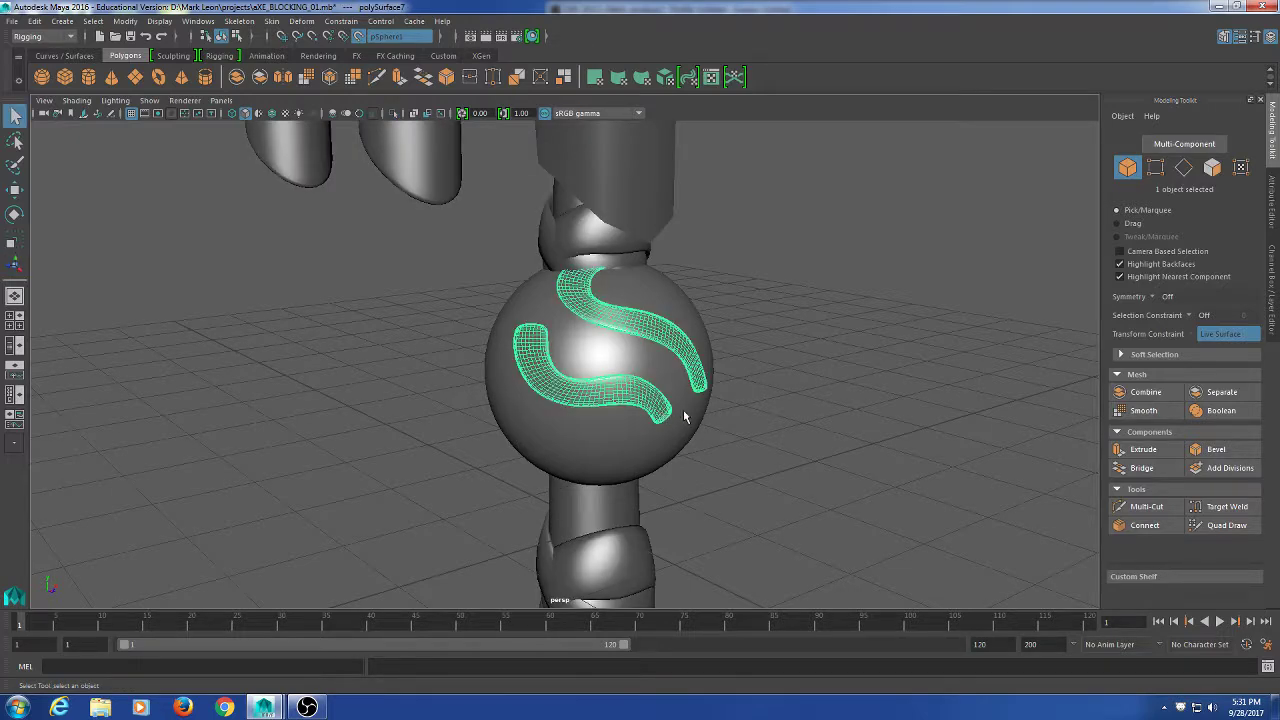
click(359, 36)
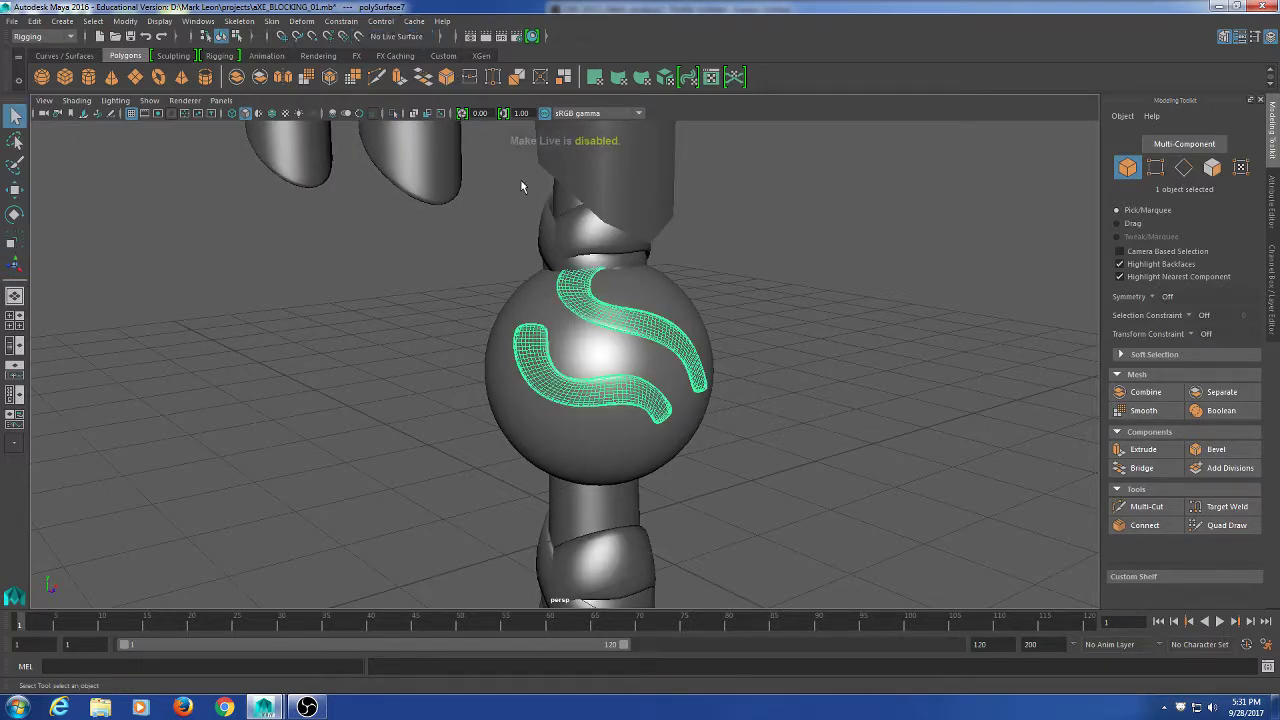
shift+click(682, 311)
key(Delete)
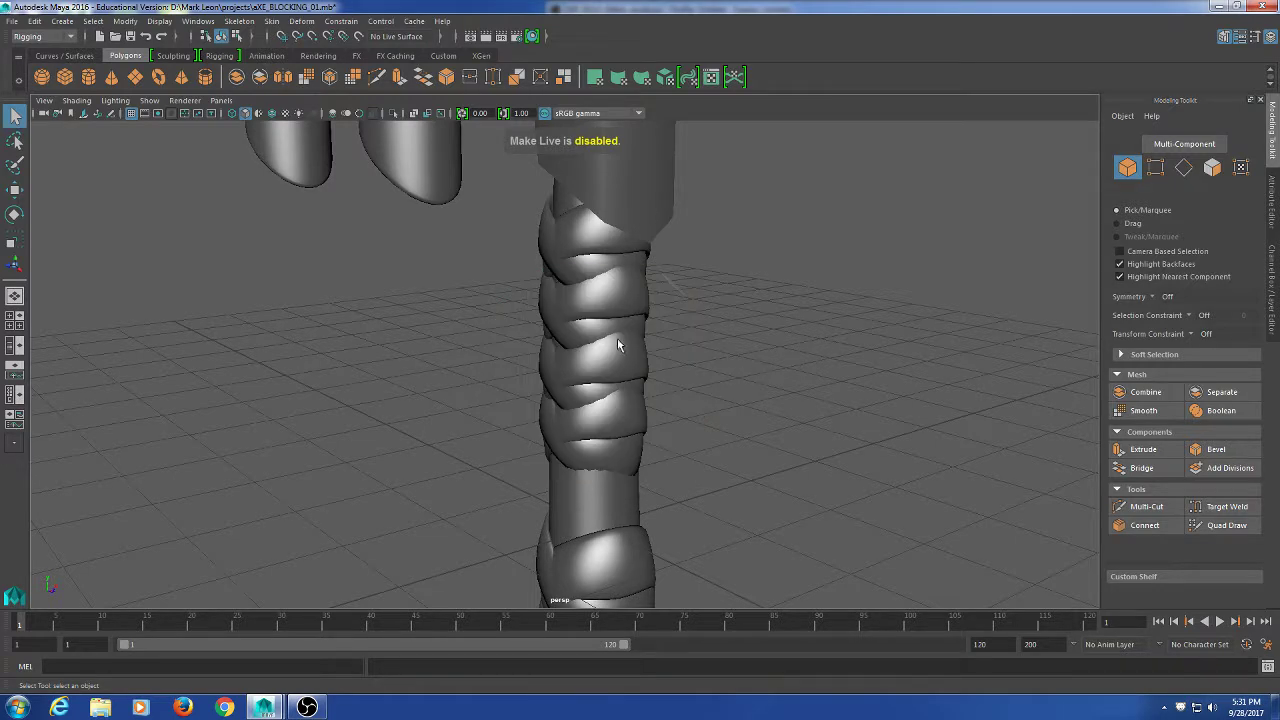
Examine the axe head with the interlaced emblem in its recessed panel, selecting the emblem and then clearing the selection.
scroll(617, 345, down, 4)
scroll(852, 394, down, 4)
alt+drag(852, 394, 623, 432)
alt+middle_drag(623, 432, 785, 433)
alt+right_drag(785, 433, 850, 385)
alt+middle_drag(850, 385, 654, 434)
alt+middle_drag(520, 434, 626, 434)
alt+right_drag(626, 434, 730, 463)
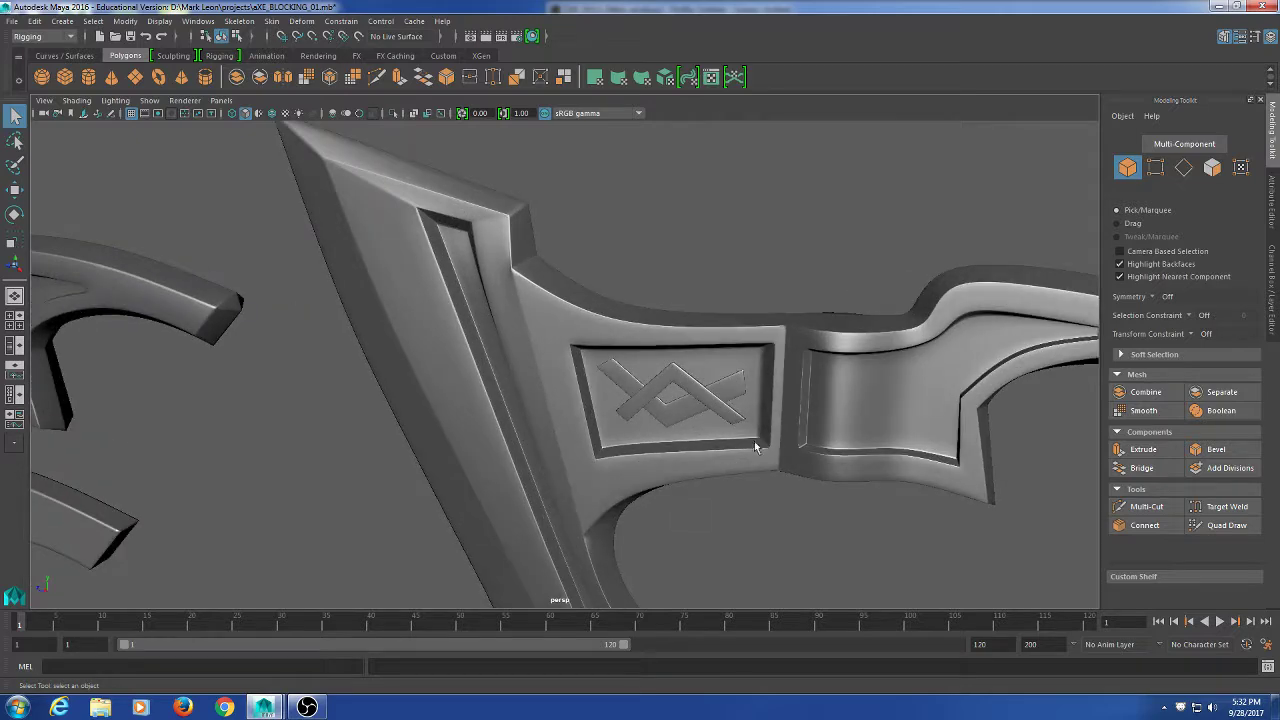
click(677, 418)
mouse_move(690, 456)
alt+mouse_down()
mouse_move(743, 463)
mouse_move(709, 457)
alt+mouse_up()
alt+right_drag(709, 457, 655, 389)
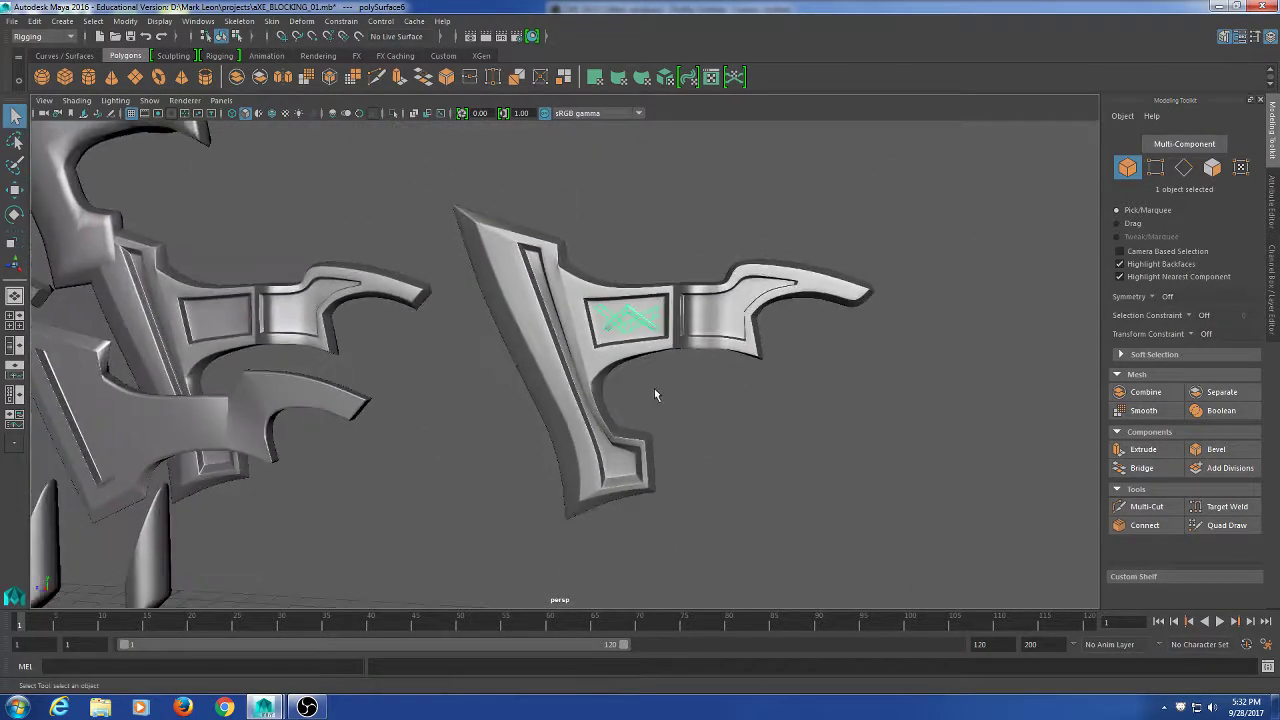
alt+middle_drag(655, 394, 705, 432)
click(766, 508)
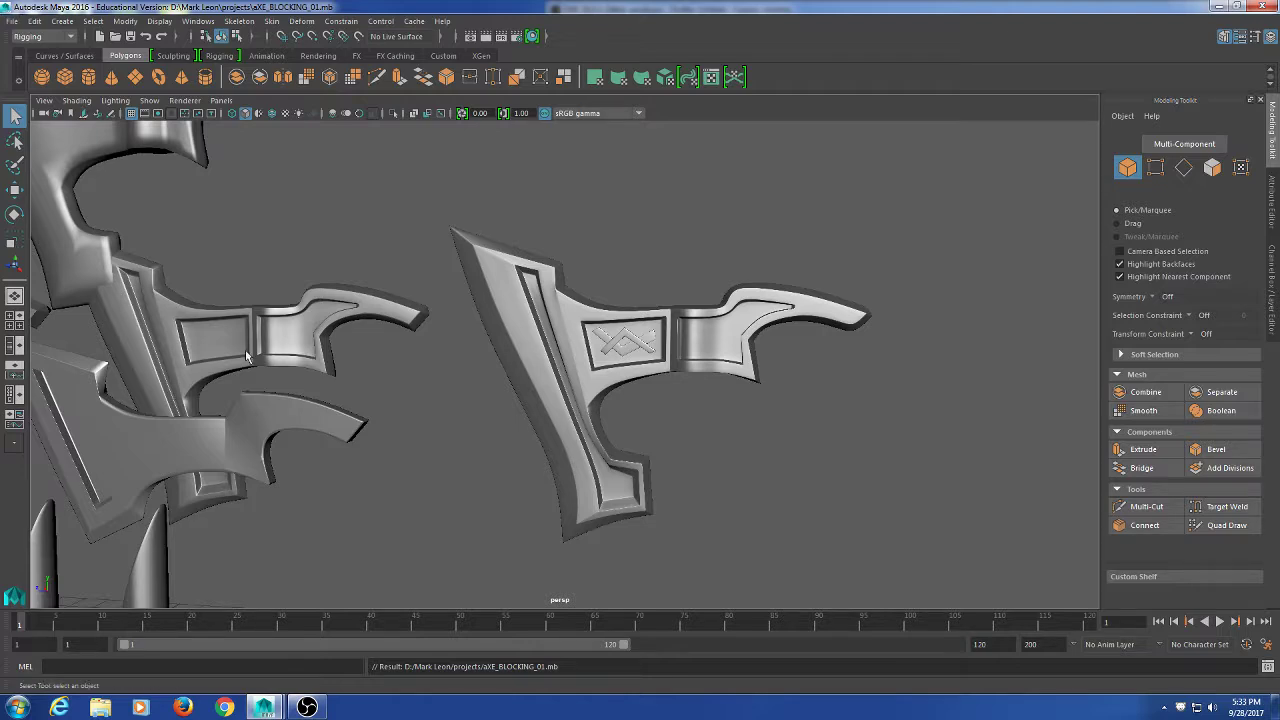
Delete the two overlapping axe head copies between the assembled axe and the emblem axe head.
alt+right_drag(953, 600, 592, 316)
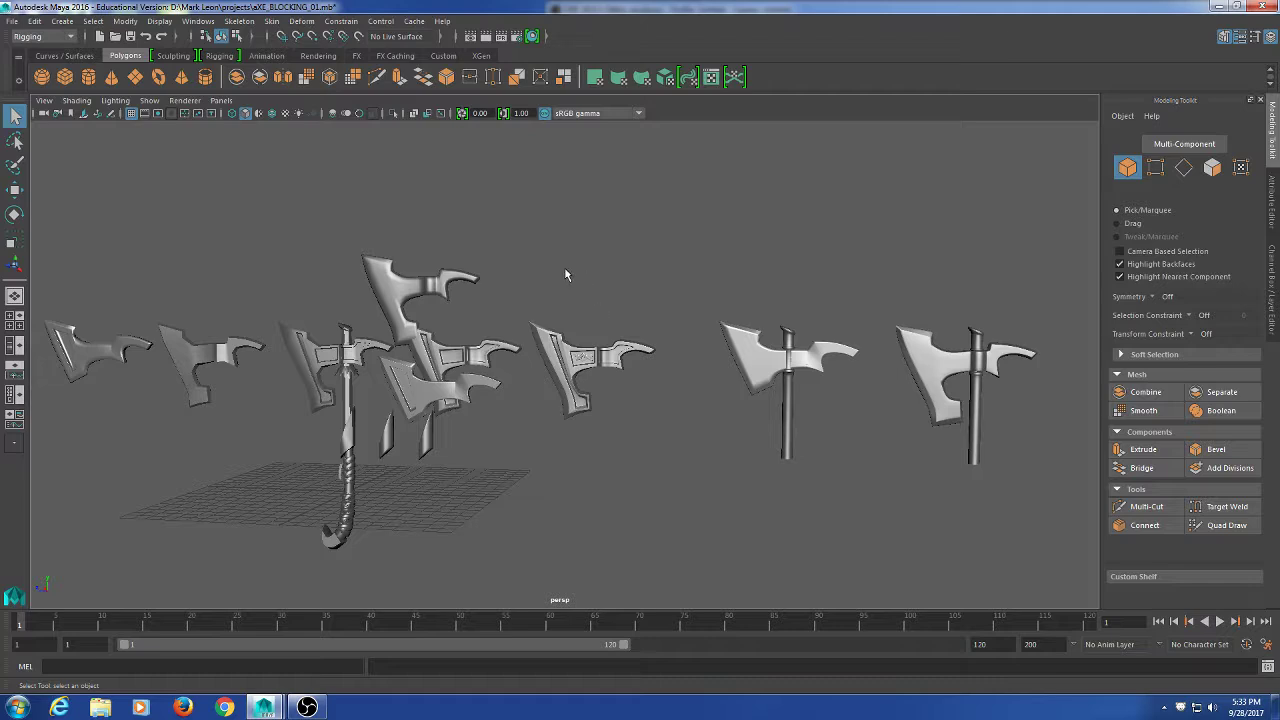
alt+middle_drag(538, 442, 672, 416)
scroll(672, 416, up, 5)
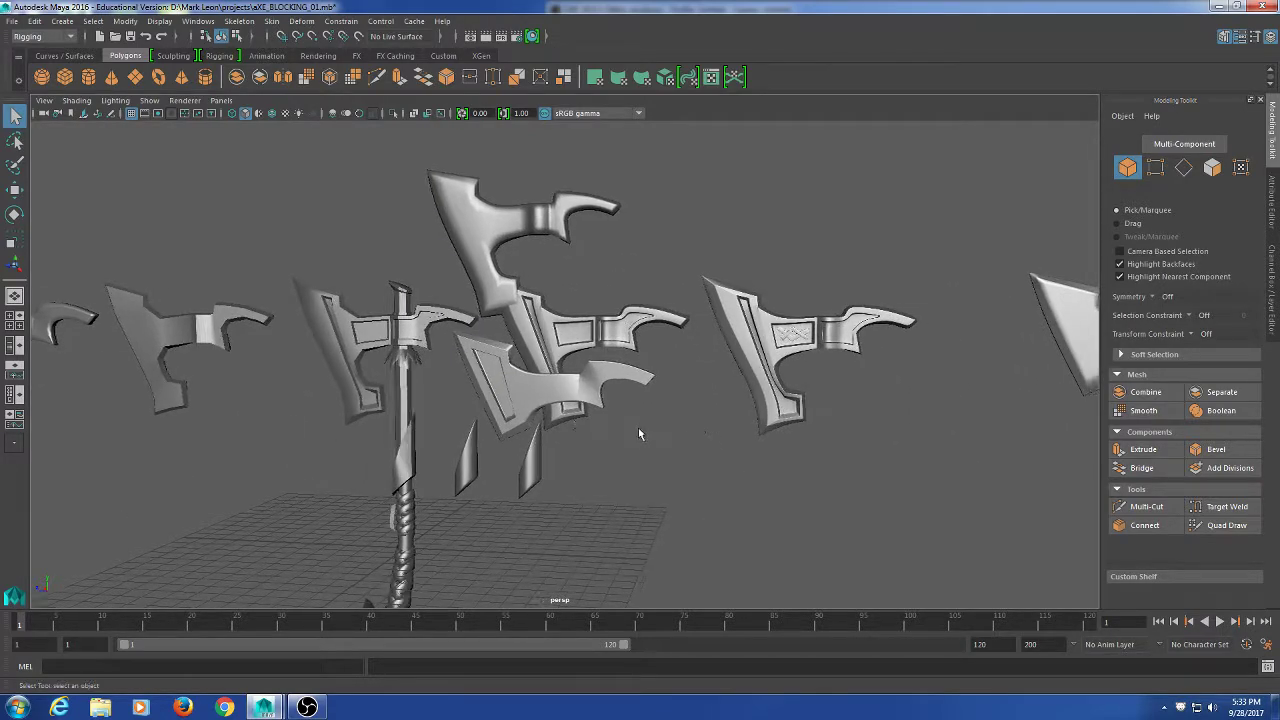
click(513, 391)
mouse_move(608, 446)
alt+mouse_down()
mouse_move(640, 476)
mouse_move(619, 463)
alt+mouse_up()
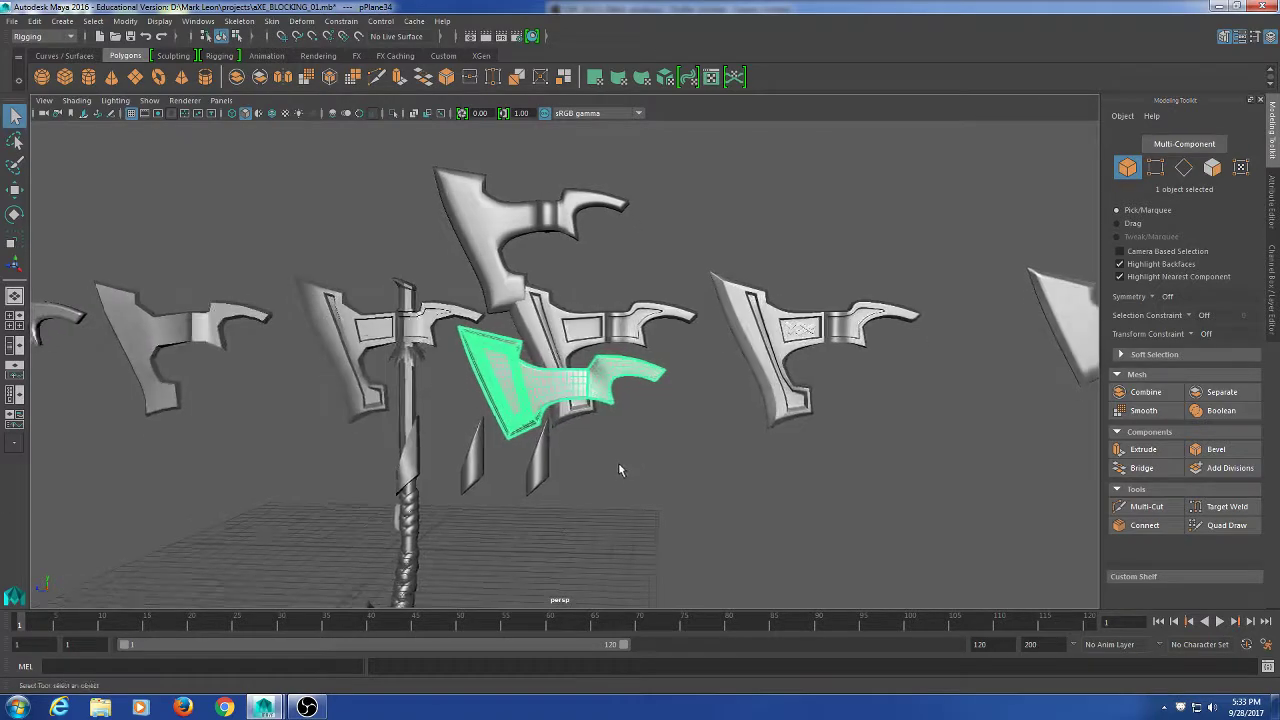
shift+click(591, 329)
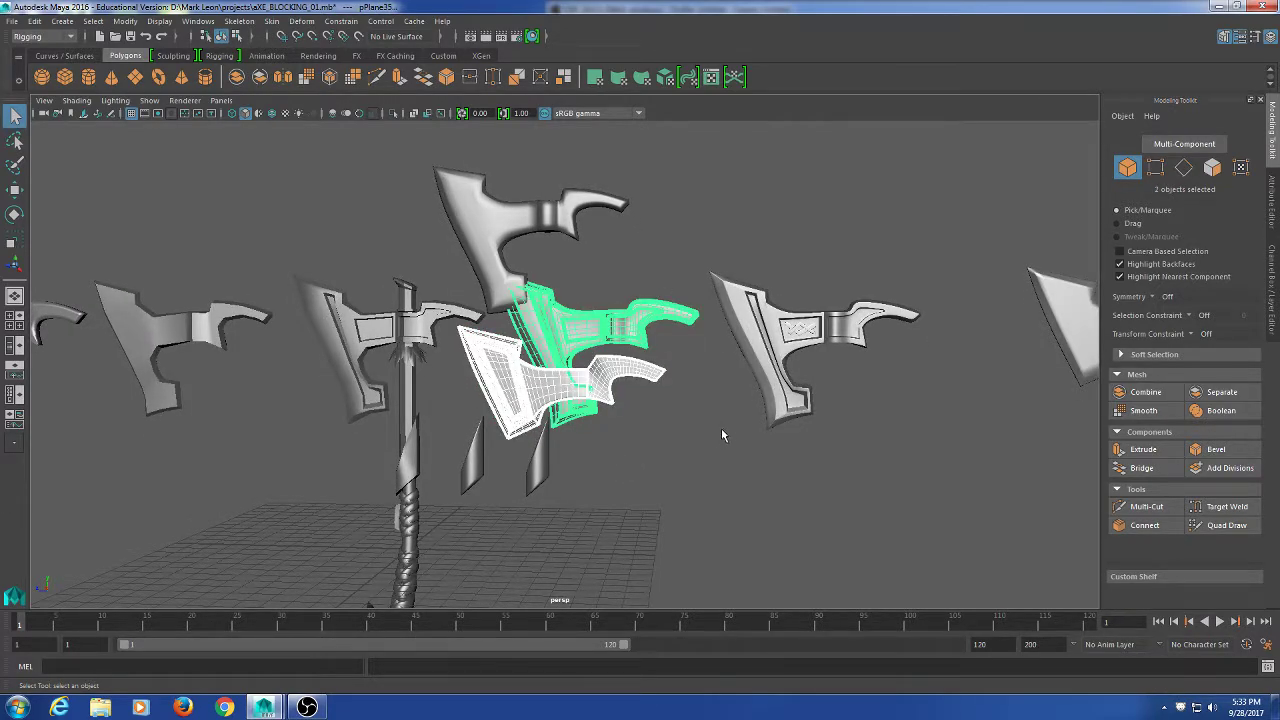
key(Delete)
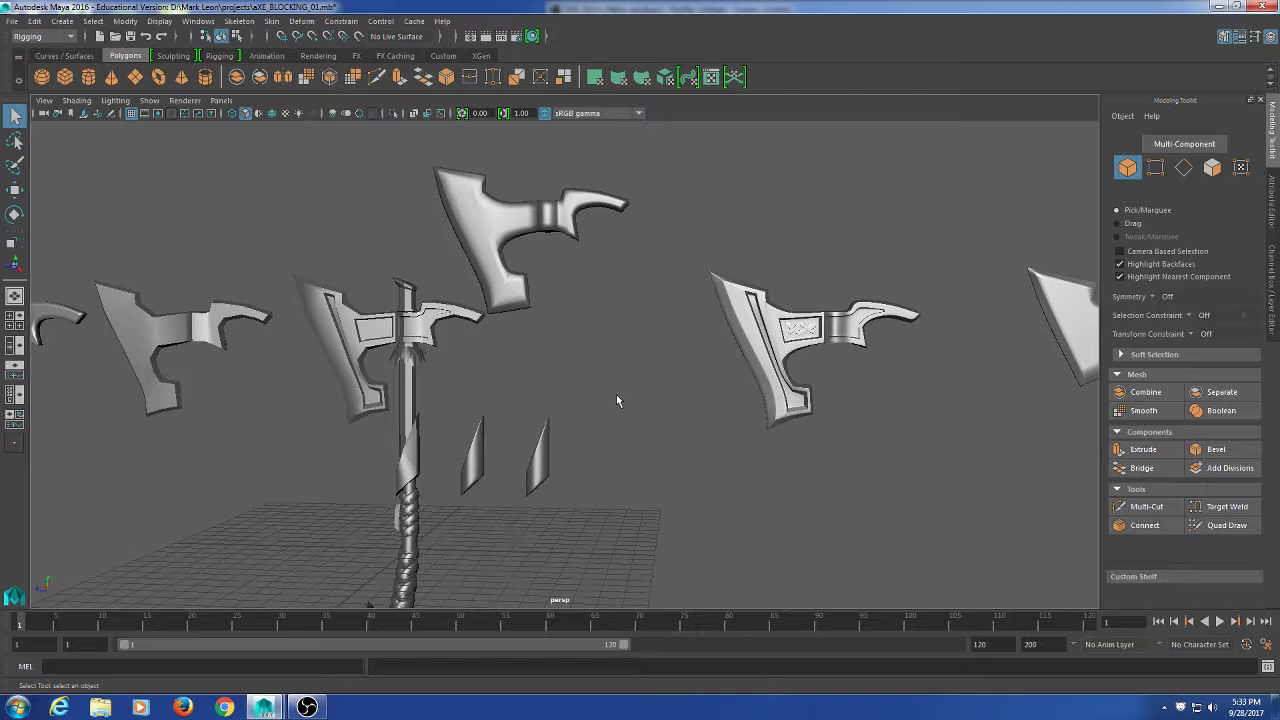
Delete the axe head copy with the triangular blade at the far end of the row.
alt+drag(217, 449, 251, 437)
click(113, 303)
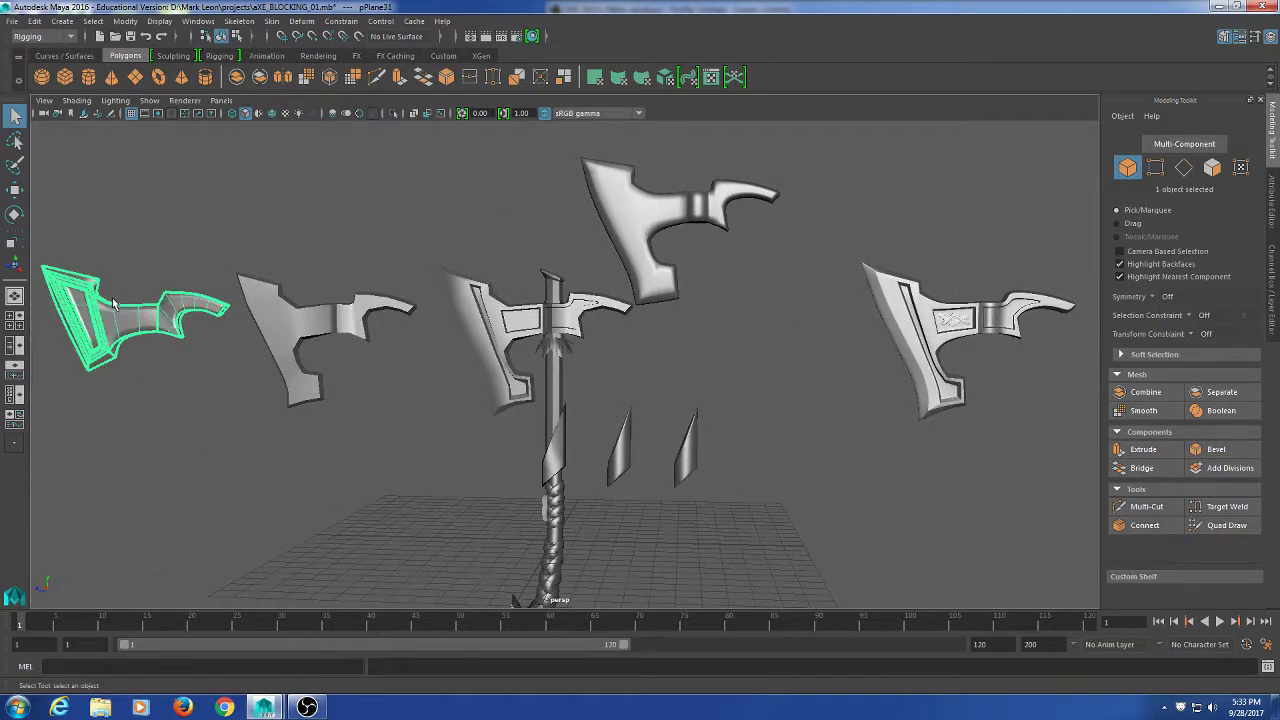
alt+right_drag(121, 334, 192, 346)
alt+middle_drag(262, 416, 300, 392)
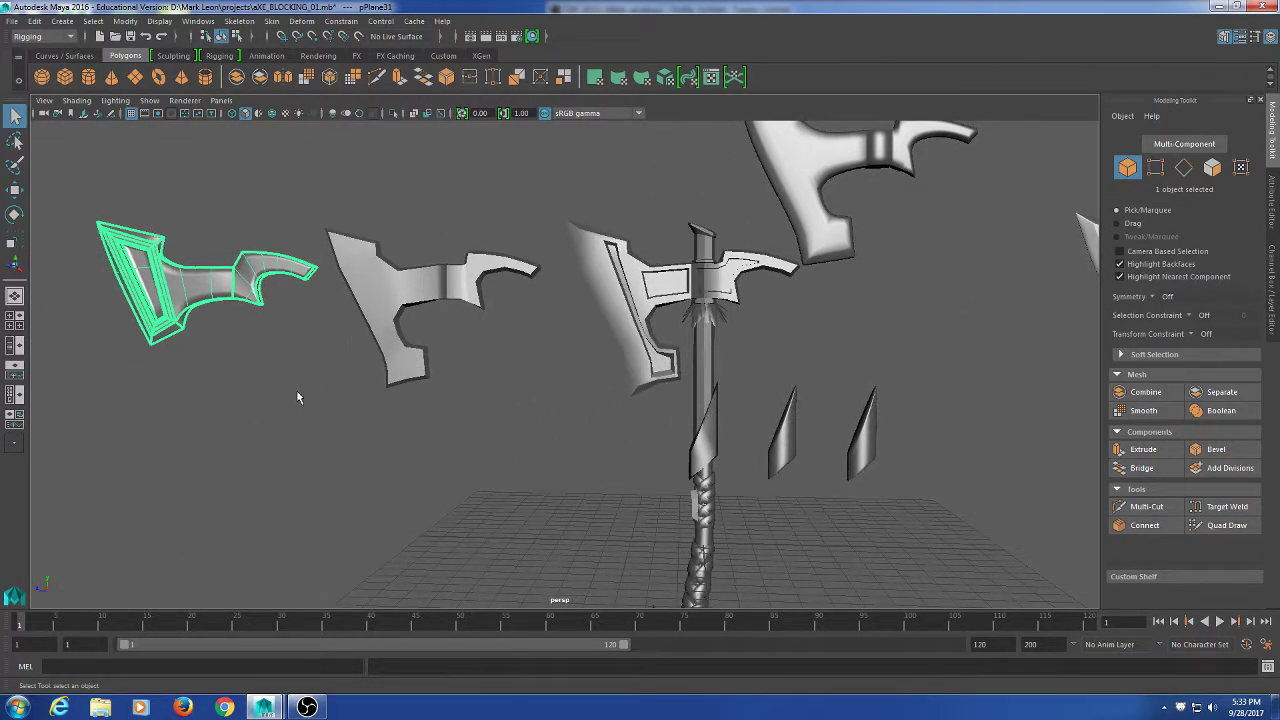
key(Delete)
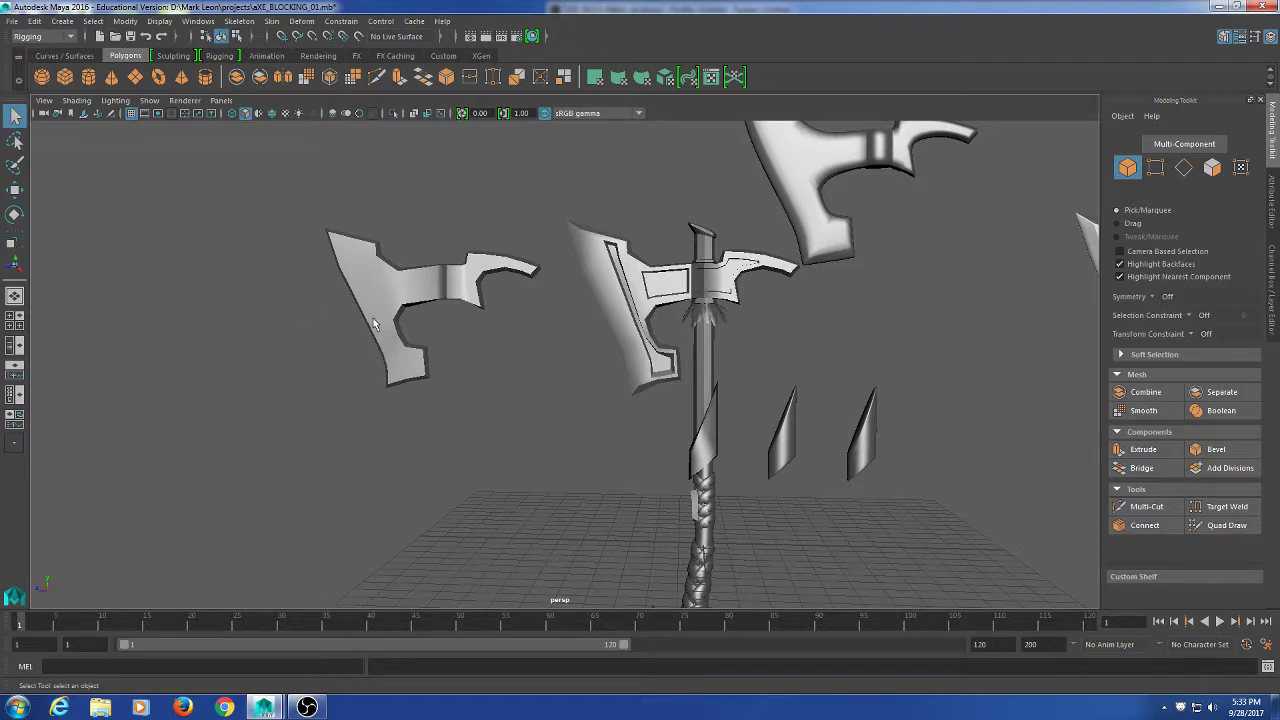
Move the raised smooth axe head down into the row between the assembled axe and the emblem head, then deselect it.
alt+middle_drag(438, 406, 409, 447)
click(390, 392)
alt+drag(409, 447, 720, 349)
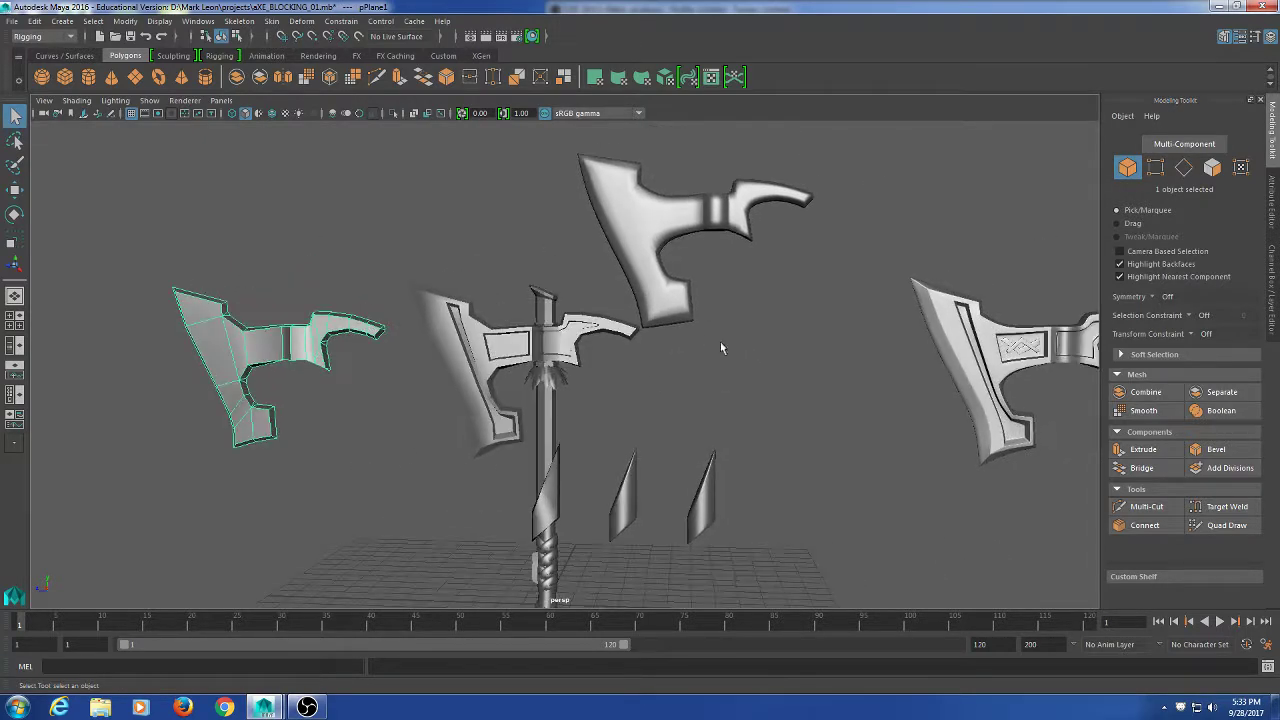
click(671, 310)
key(w)
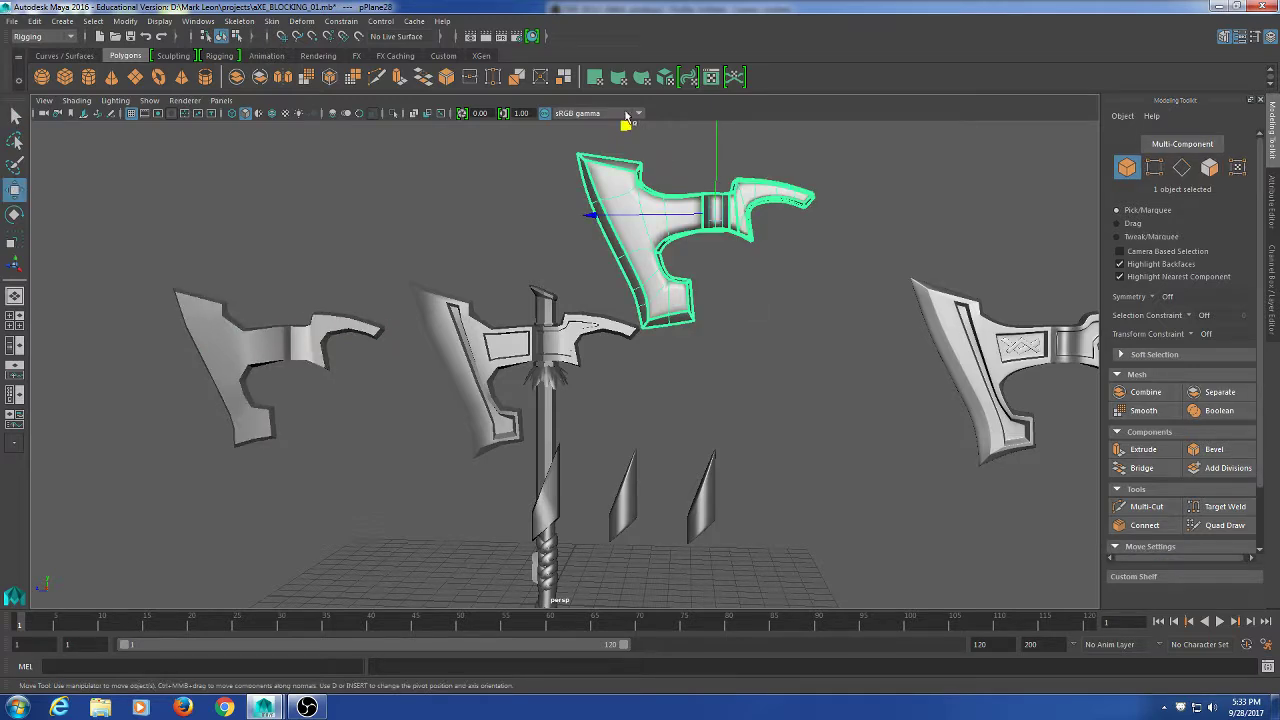
drag(626, 123, 711, 266)
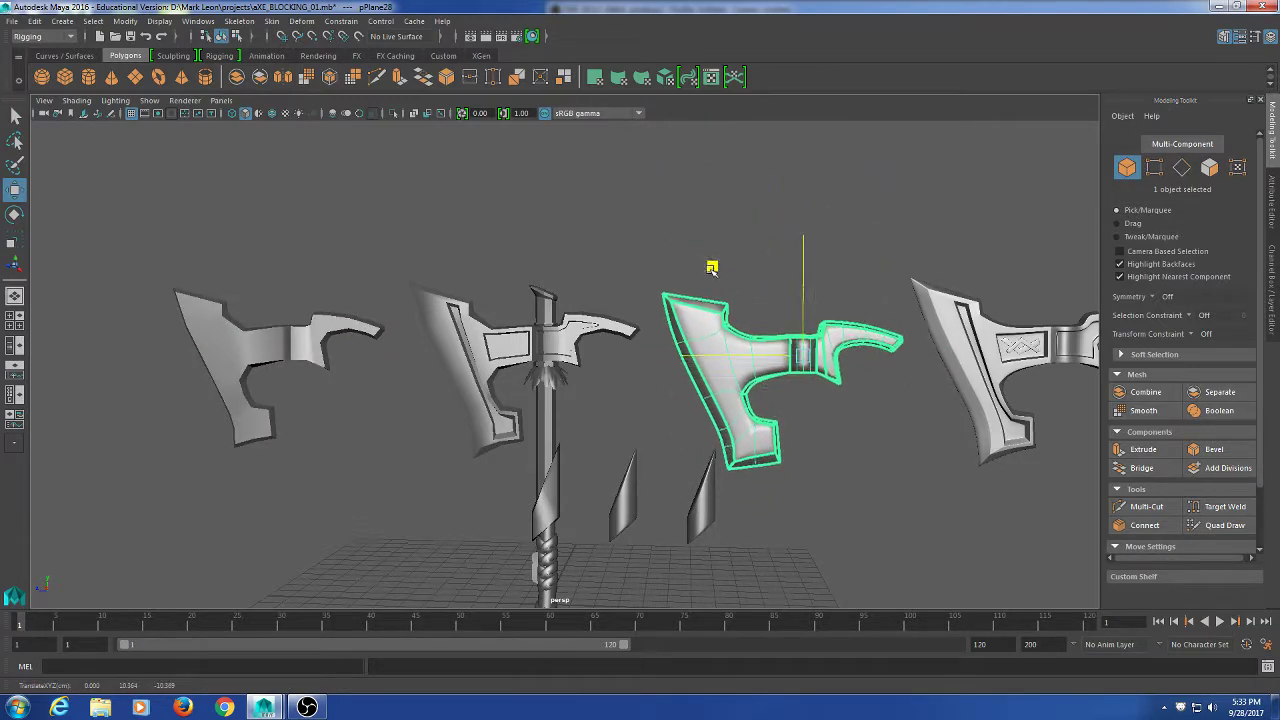
click(811, 471)
Review the row of axe variations and examine the emblem and recessed details of the finished axe head.
alt+drag(811, 471, 643, 503)
scroll(883, 477, down, 4)
alt+middle_drag(883, 477, 694, 503)
scroll(694, 503, down, 1)
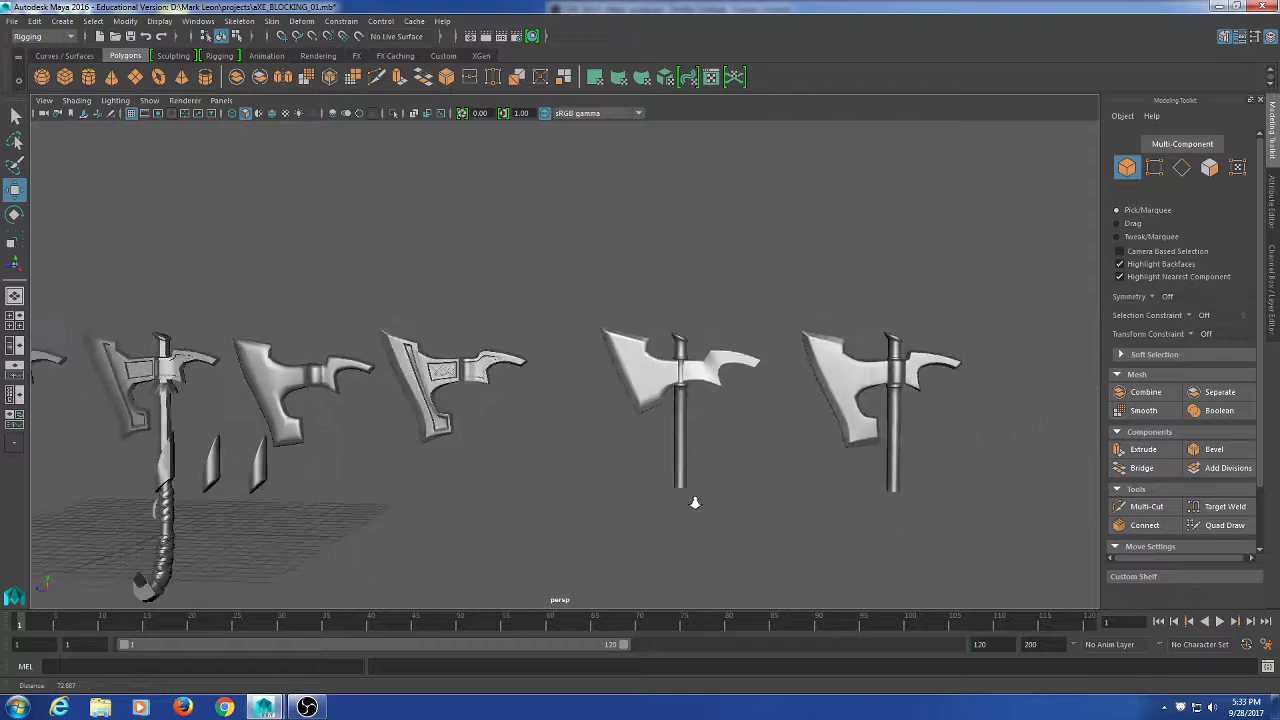
scroll(723, 406, up, 3)
alt+right_drag(507, 405, 850, 430)
alt+middle_drag(477, 434, 1054, 446)
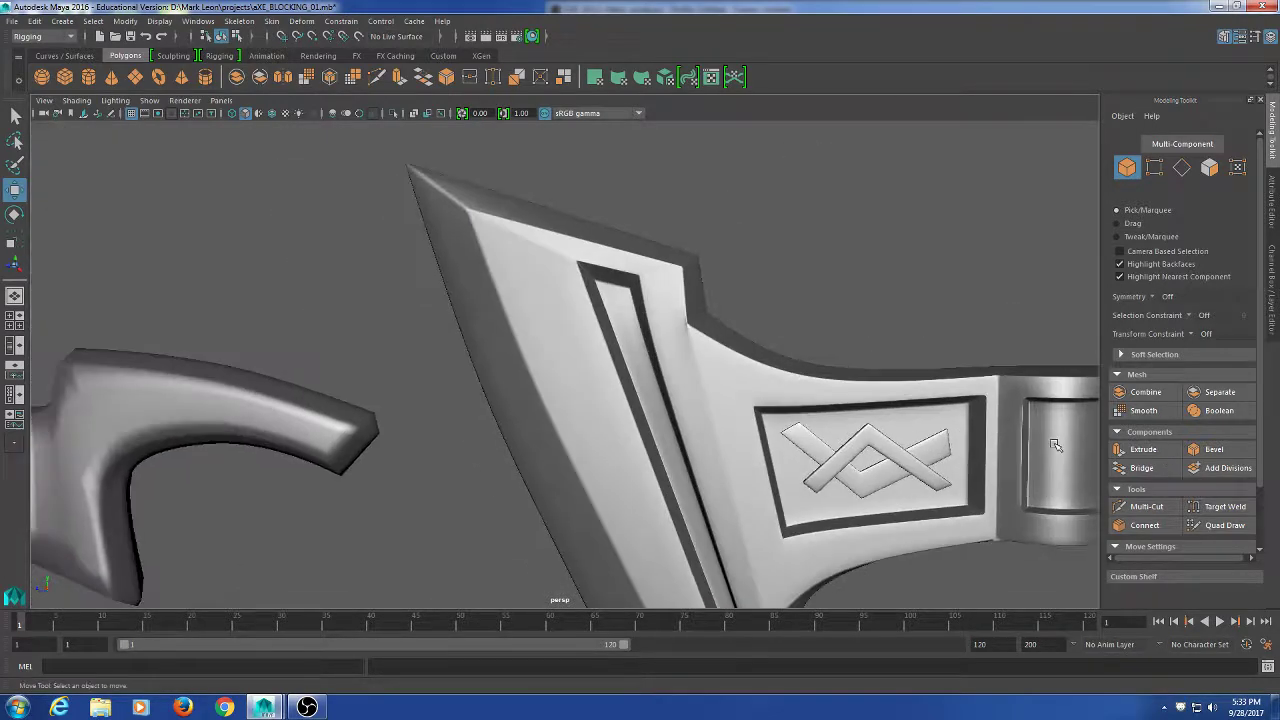
alt+right_drag(1054, 446, 874, 357)
alt+drag(874, 357, 820, 408)
alt+drag(660, 409, 525, 291)
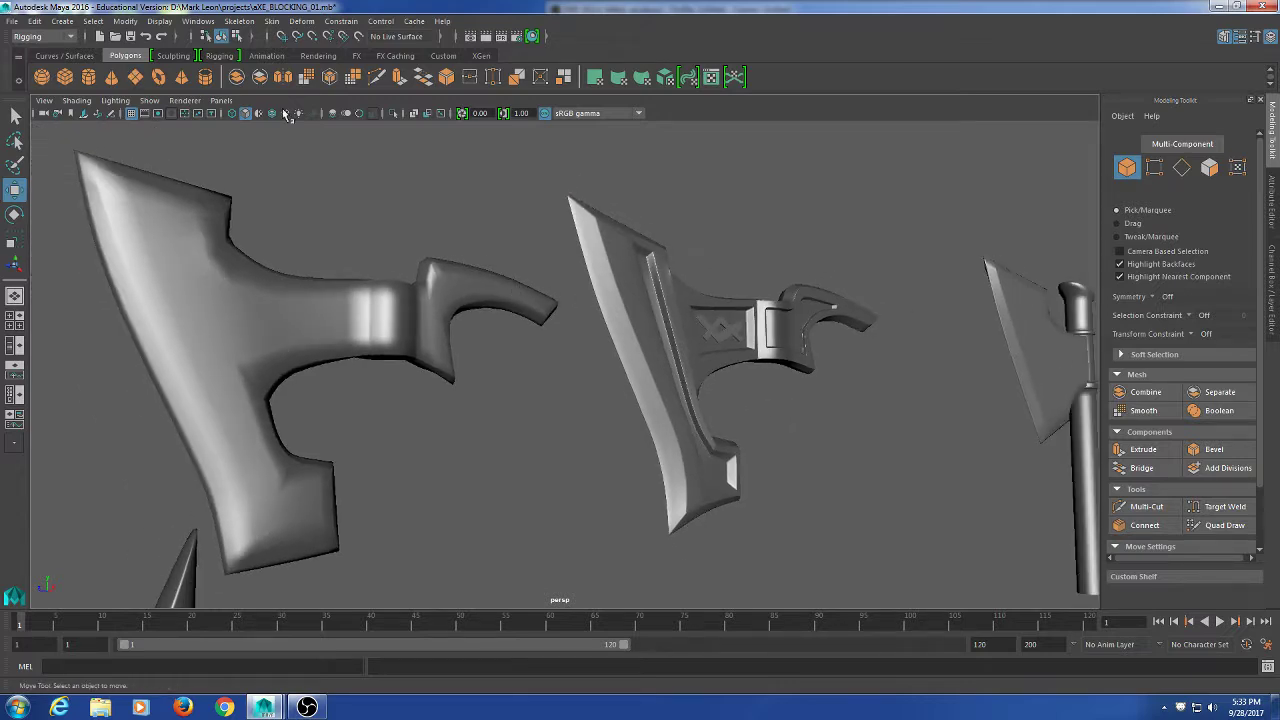
Switch to OBS Studio.
key(super)
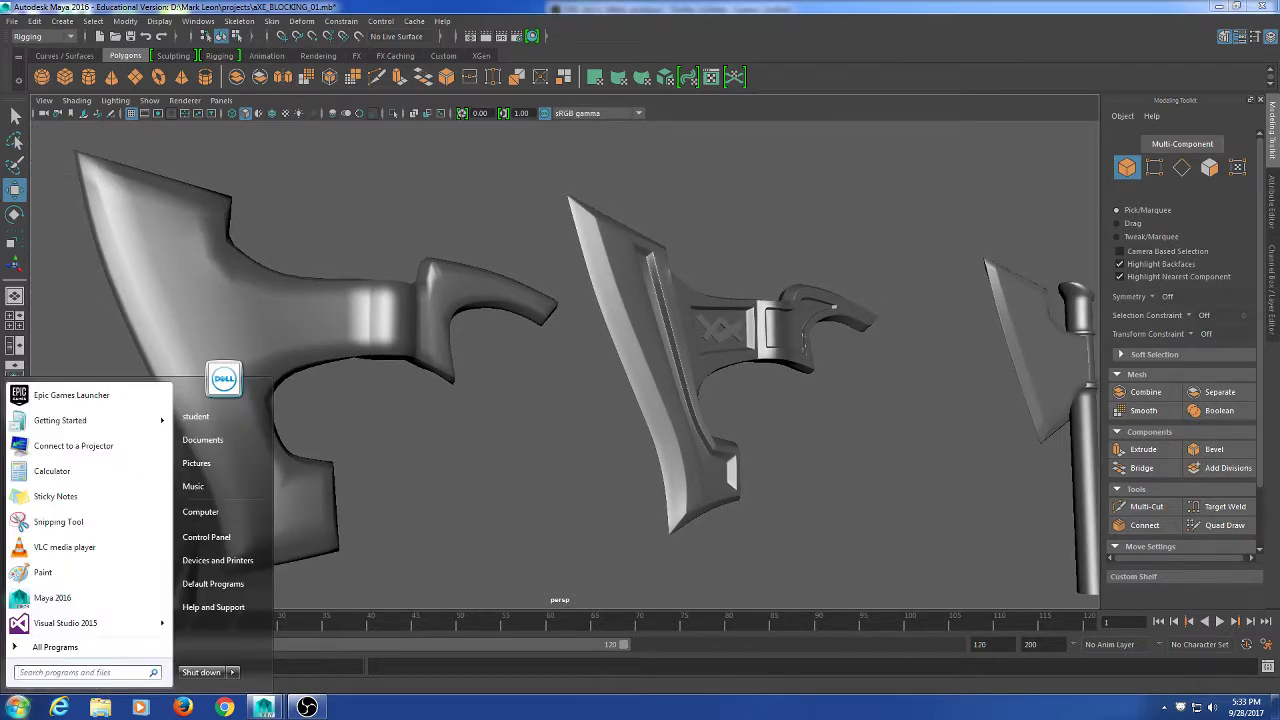
click(307, 707)
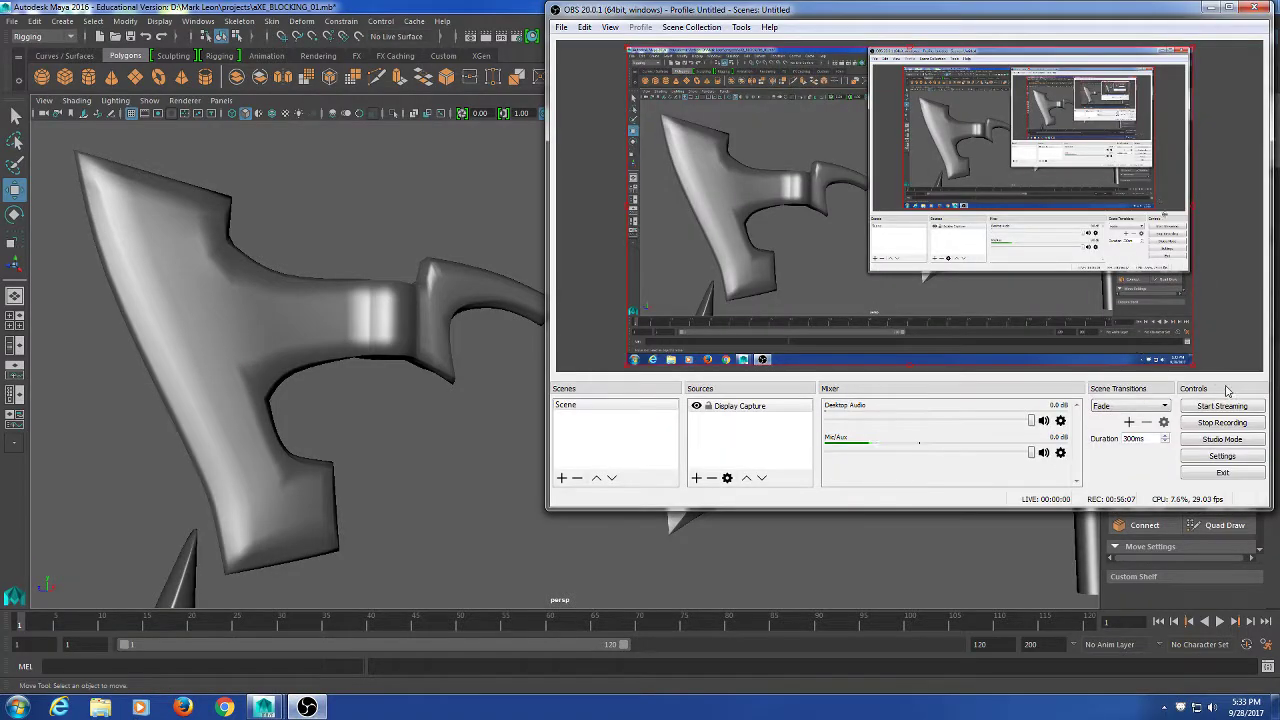